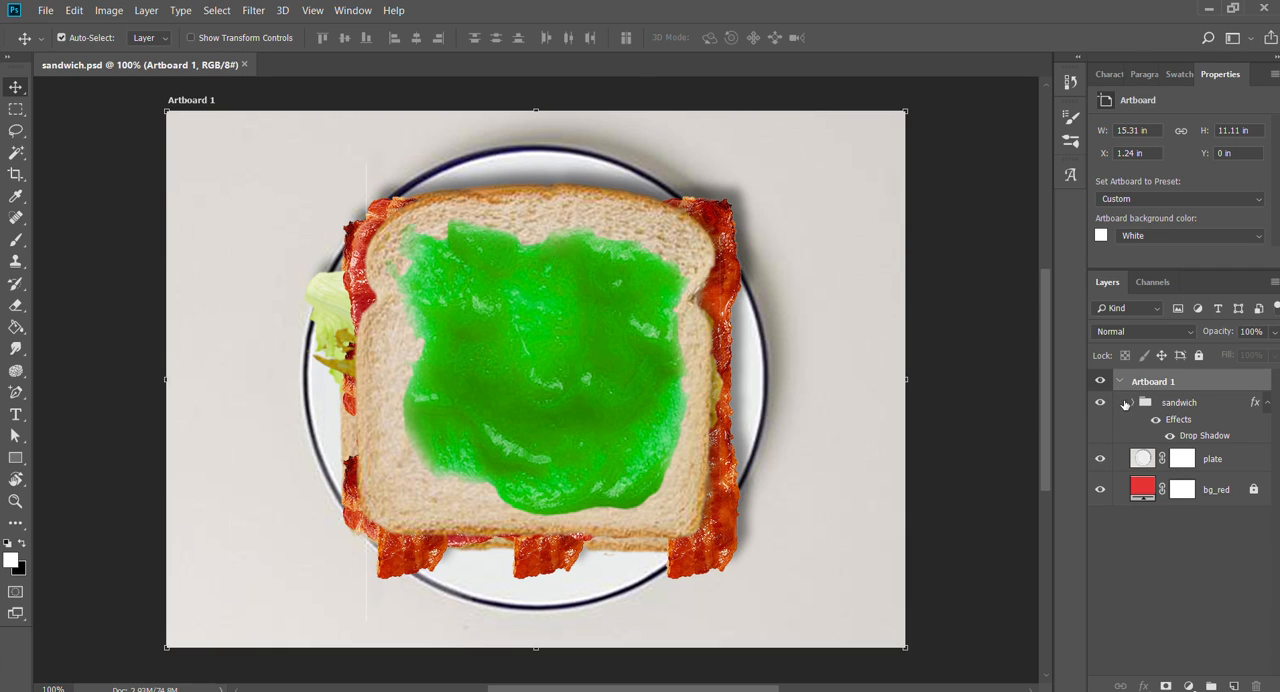
- Examine the layer structure of Artboard 1 and the contents of its sandwich group
{"action": "left_click", "coordinate": [1131, 402]}
{"action": "scroll", "coordinate": [1195, 500], "scroll_direction": "down", "scroll_amount": 1}
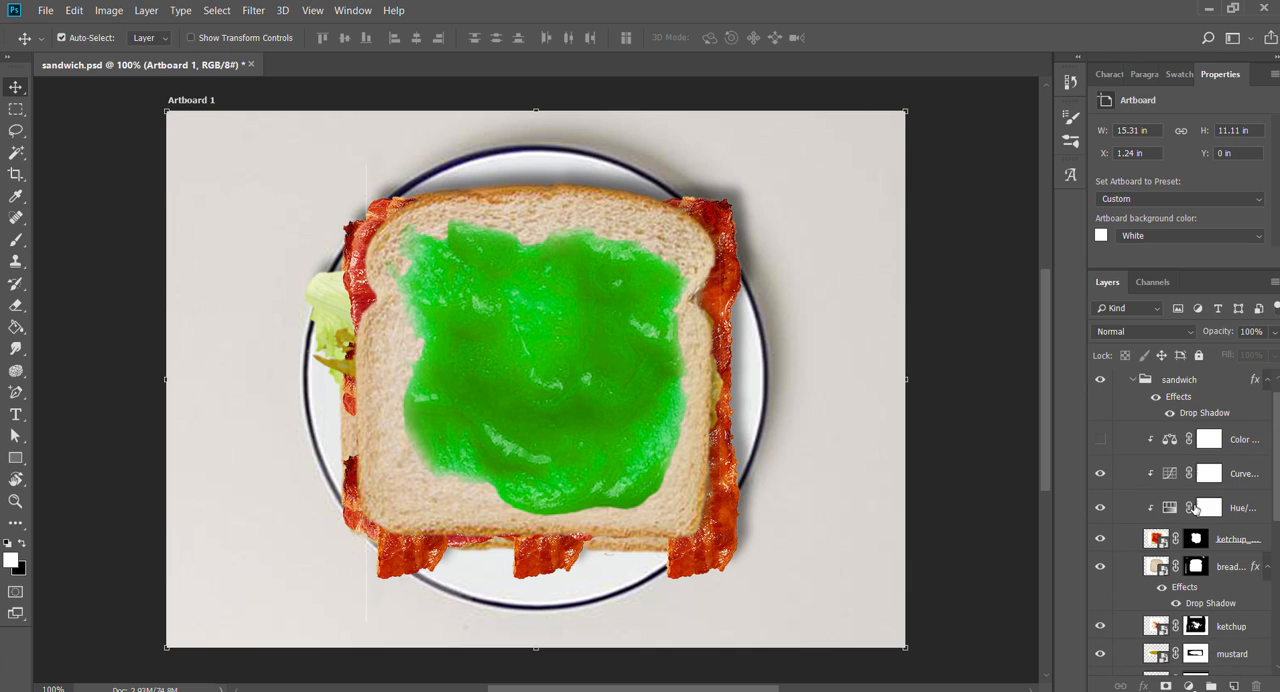
{"action": "scroll", "coordinate": [1160, 474], "scroll_direction": "up", "scroll_amount": 1}
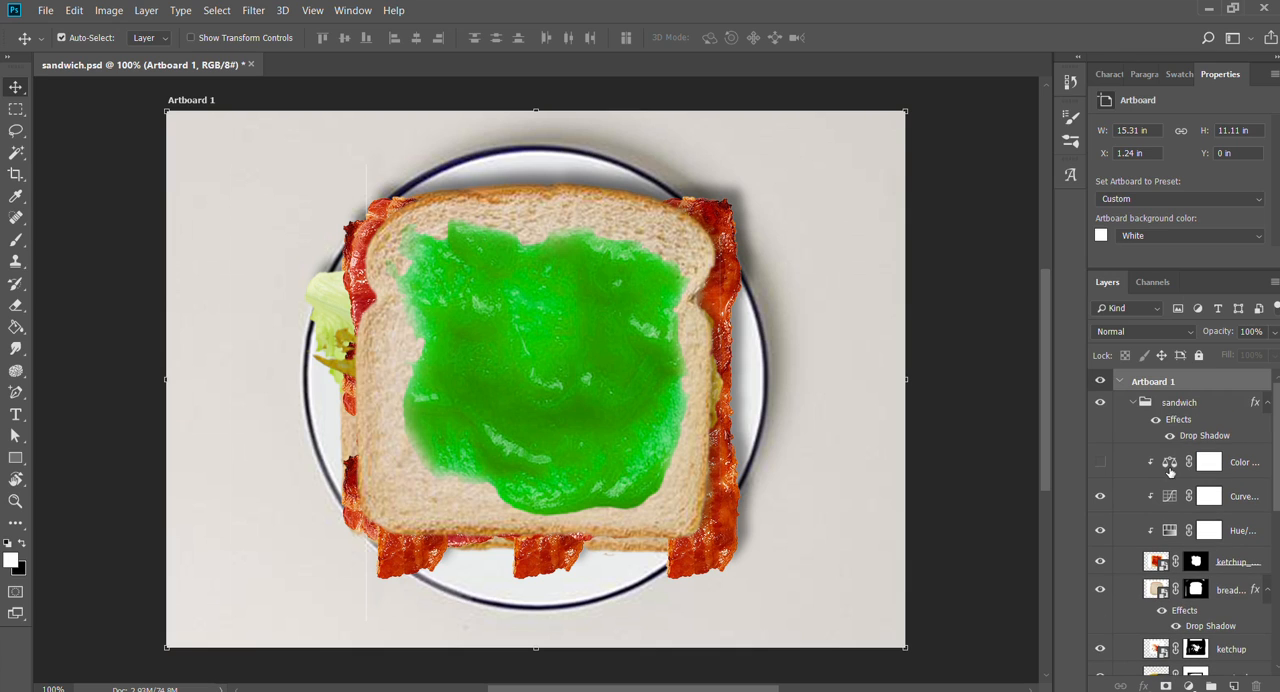
{"action": "left_click", "coordinate": [1120, 381]}
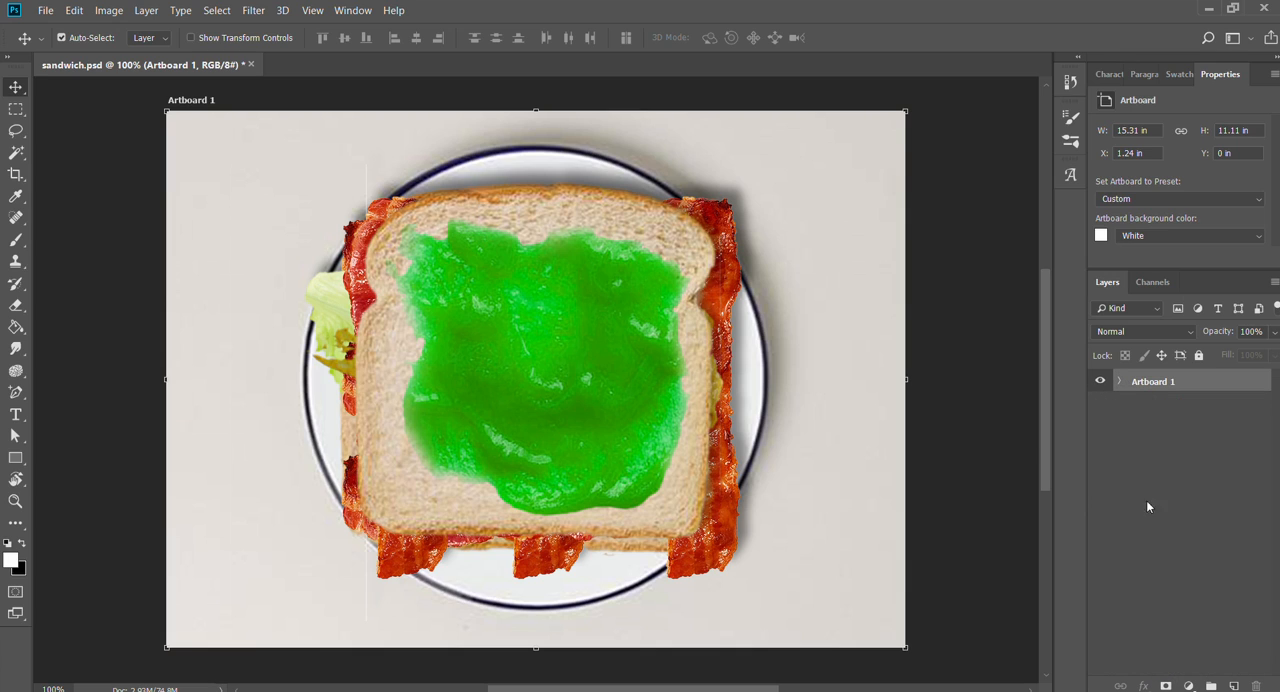
{"action": "left_click", "coordinate": [1120, 381]}
{"action": "left_click", "coordinate": [1131, 402]}
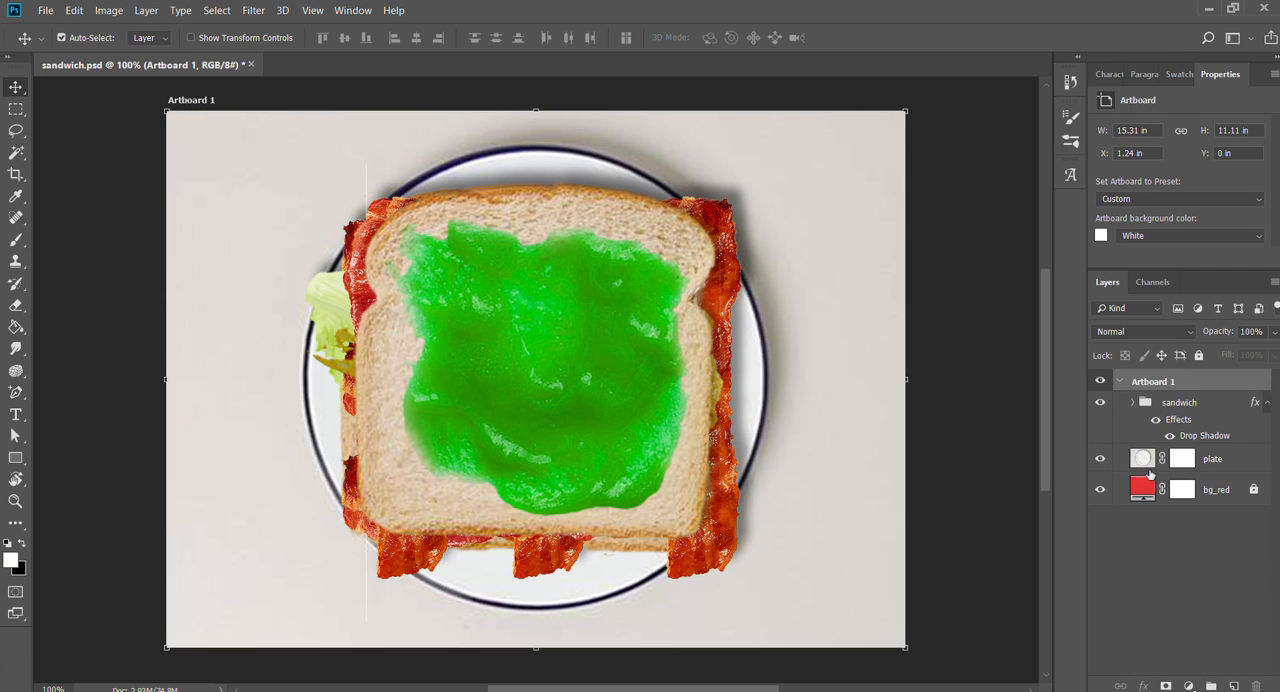
{"action": "left_click", "coordinate": [1228, 402]}
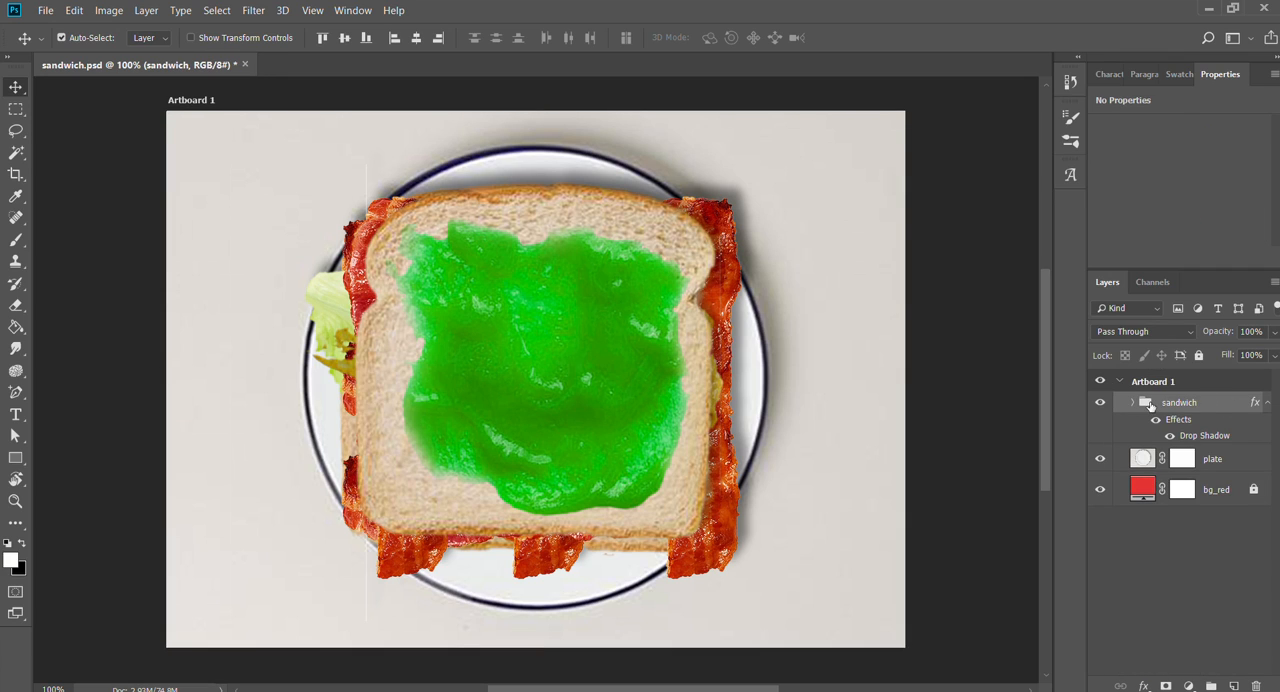
{"action": "left_click", "coordinate": [1131, 401]}
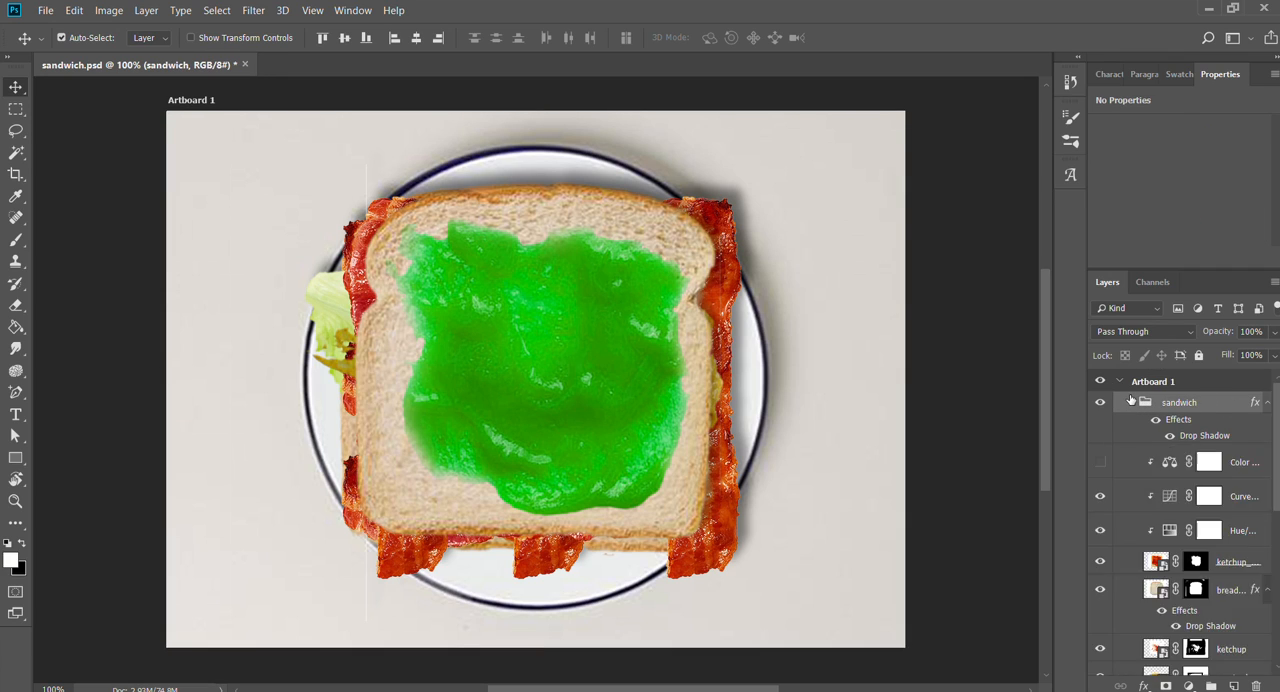
{"action": "scroll", "coordinate": [1200, 526], "scroll_direction": "down", "scroll_amount": 2}
{"action": "scroll", "coordinate": [1198, 533], "scroll_direction": "down", "scroll_amount": 4}
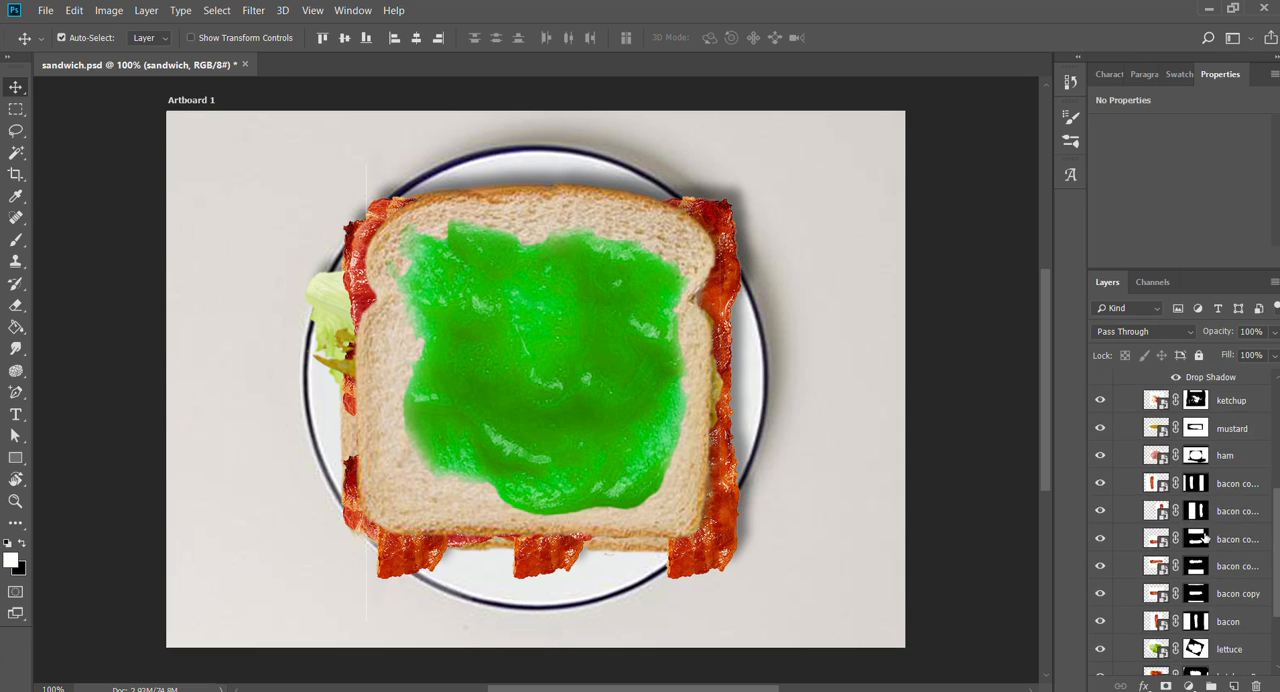
{"action": "scroll", "coordinate": [1206, 550], "scroll_direction": "up", "scroll_amount": 6}
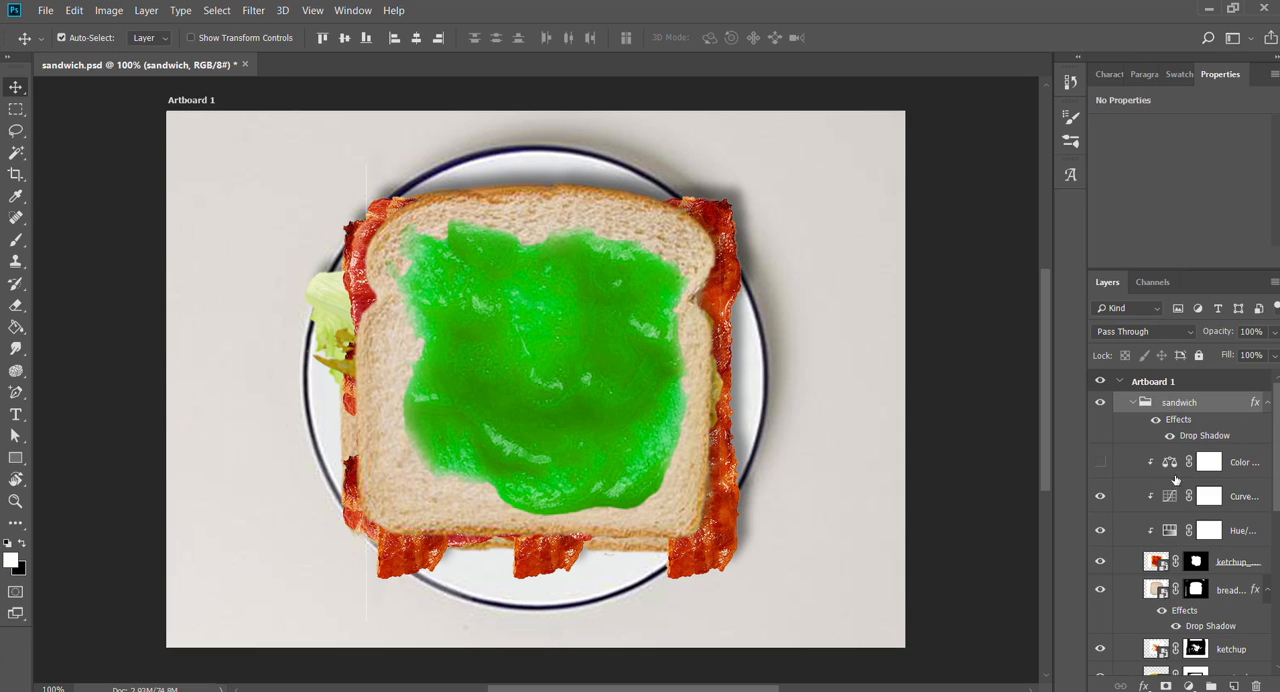
{"action": "left_click", "coordinate": [1131, 401]}
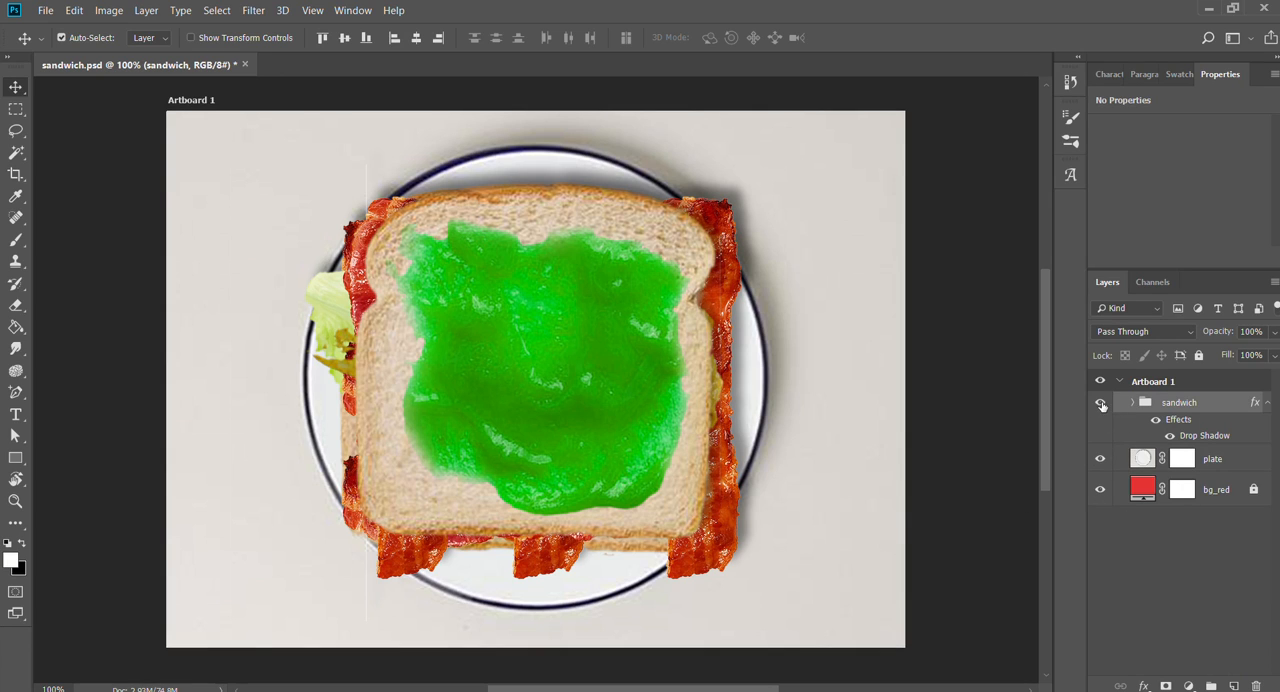
- Hide the sandwich group, the plate layer and the bg_red layer one after another
{"action": "left_click", "coordinate": [1101, 401]}
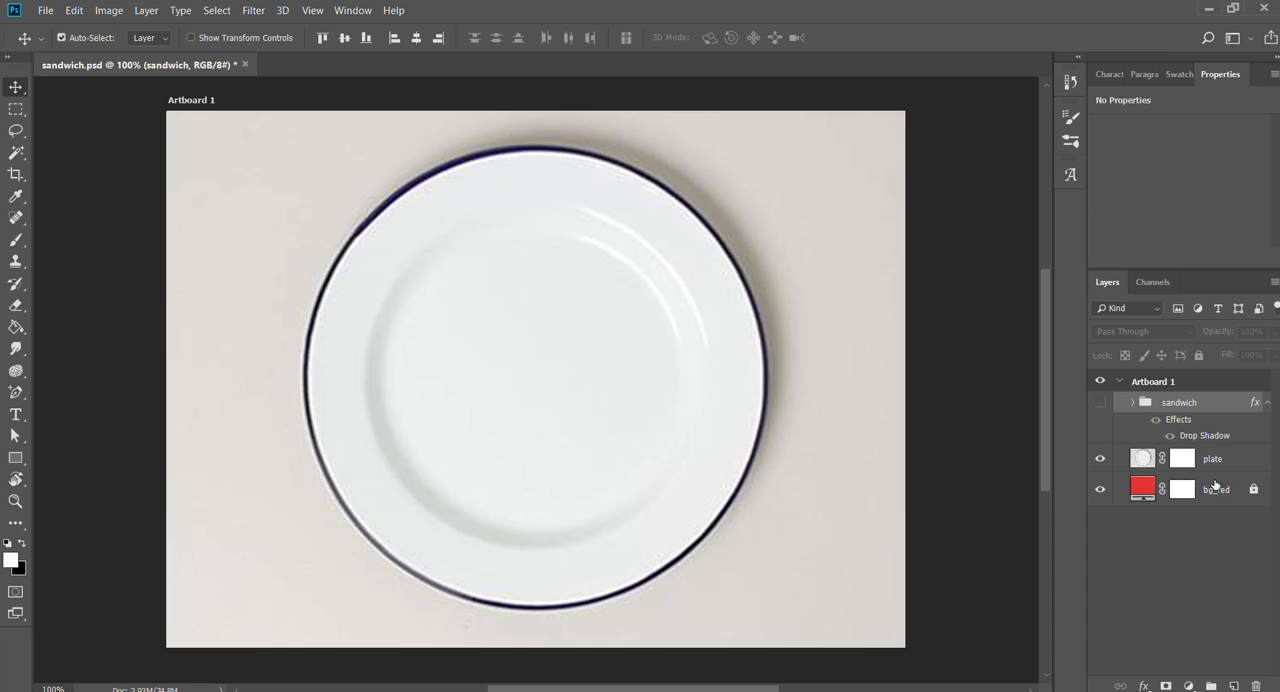
{"action": "left_click", "coordinate": [1147, 457]}
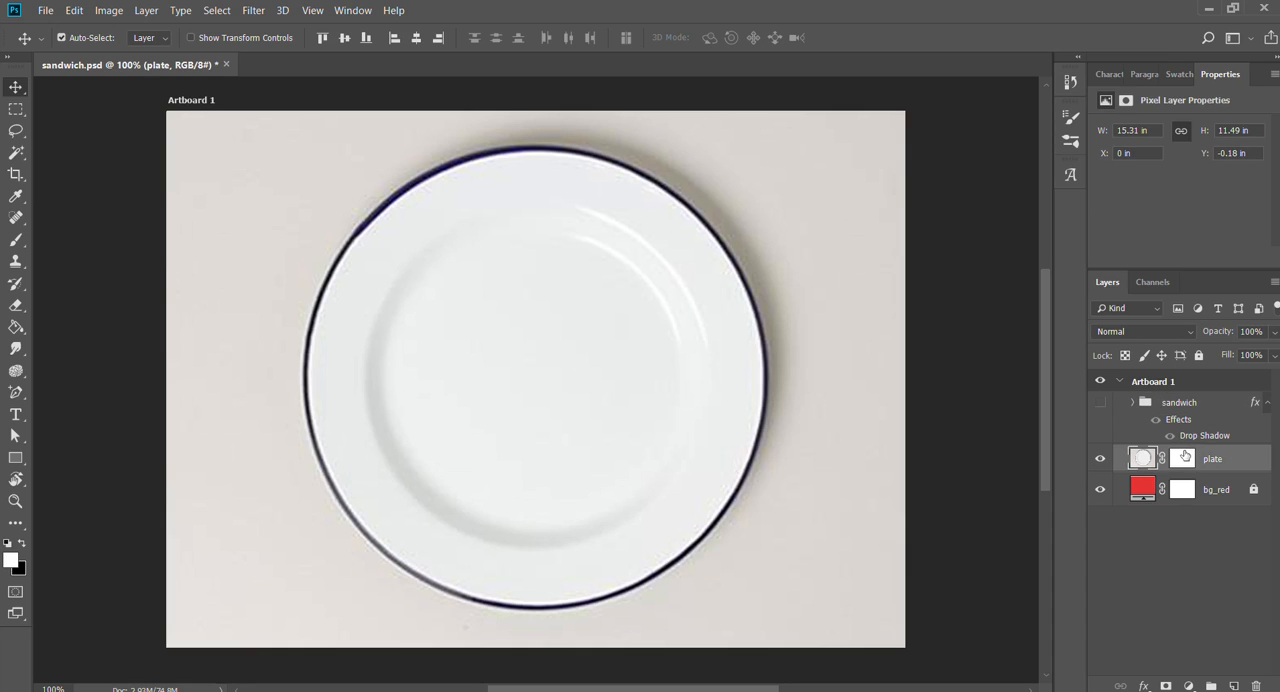
{"action": "left_click", "coordinate": [1101, 458]}
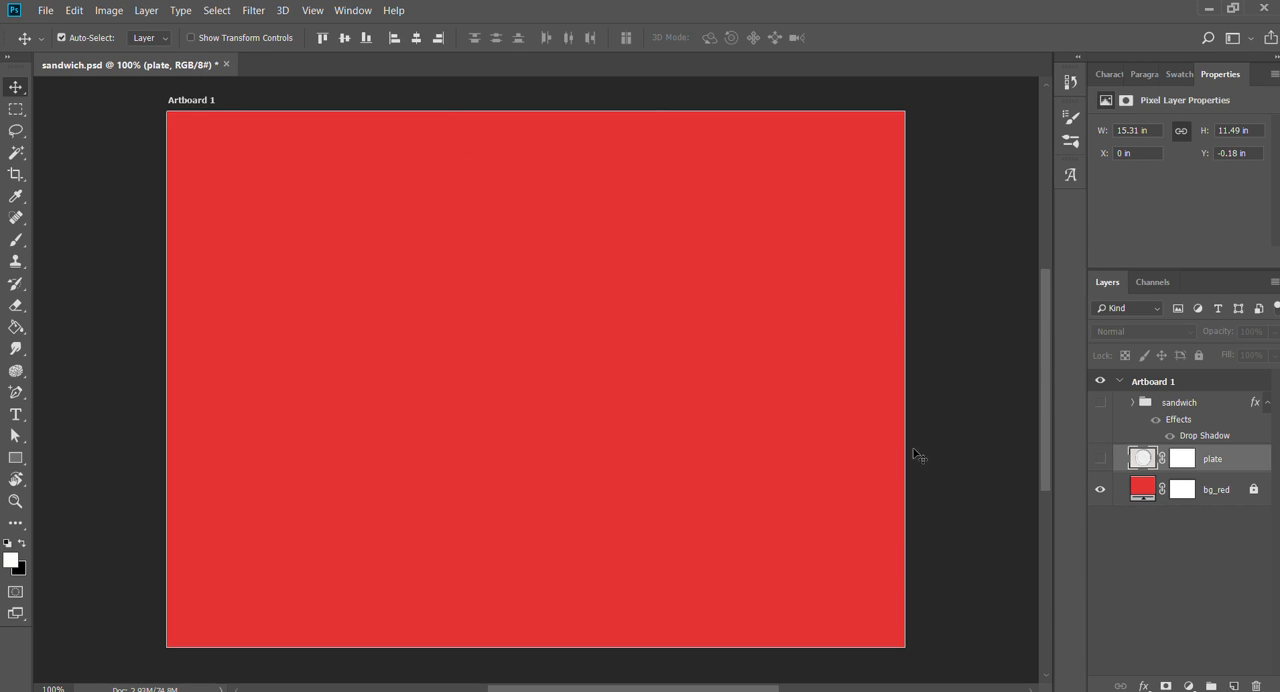
{"action": "left_click", "coordinate": [1137, 494]}
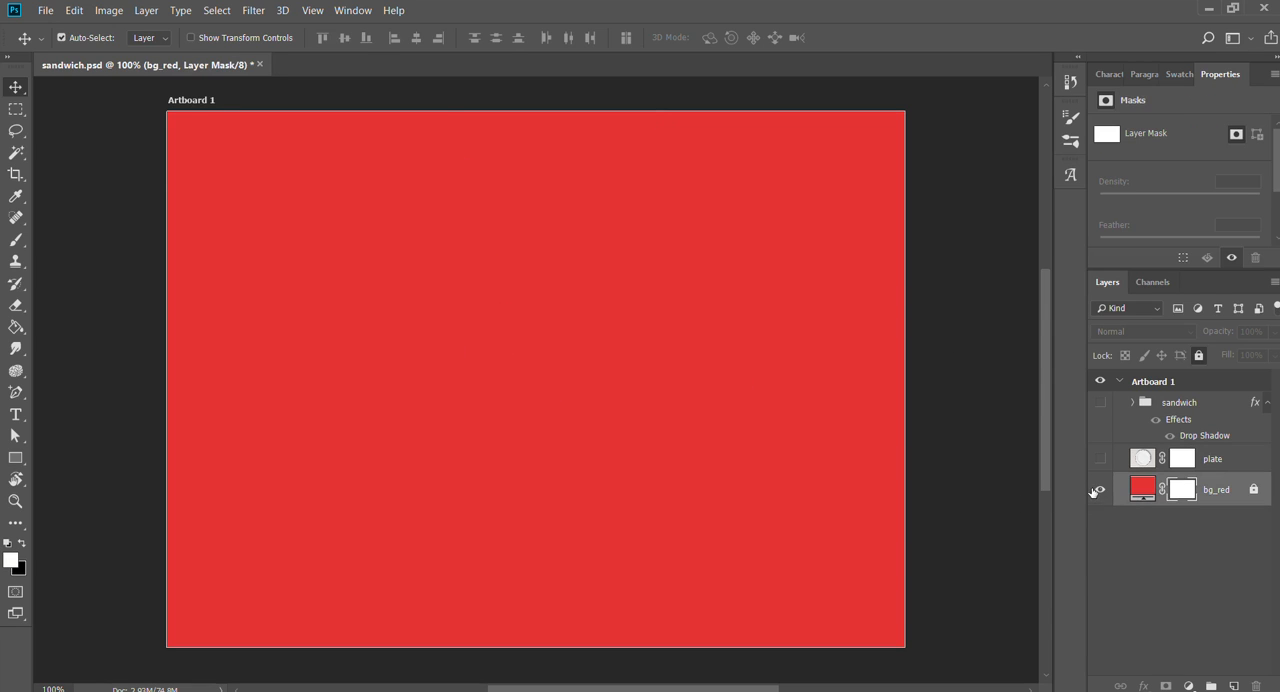
{"action": "left_click", "coordinate": [1101, 489]}
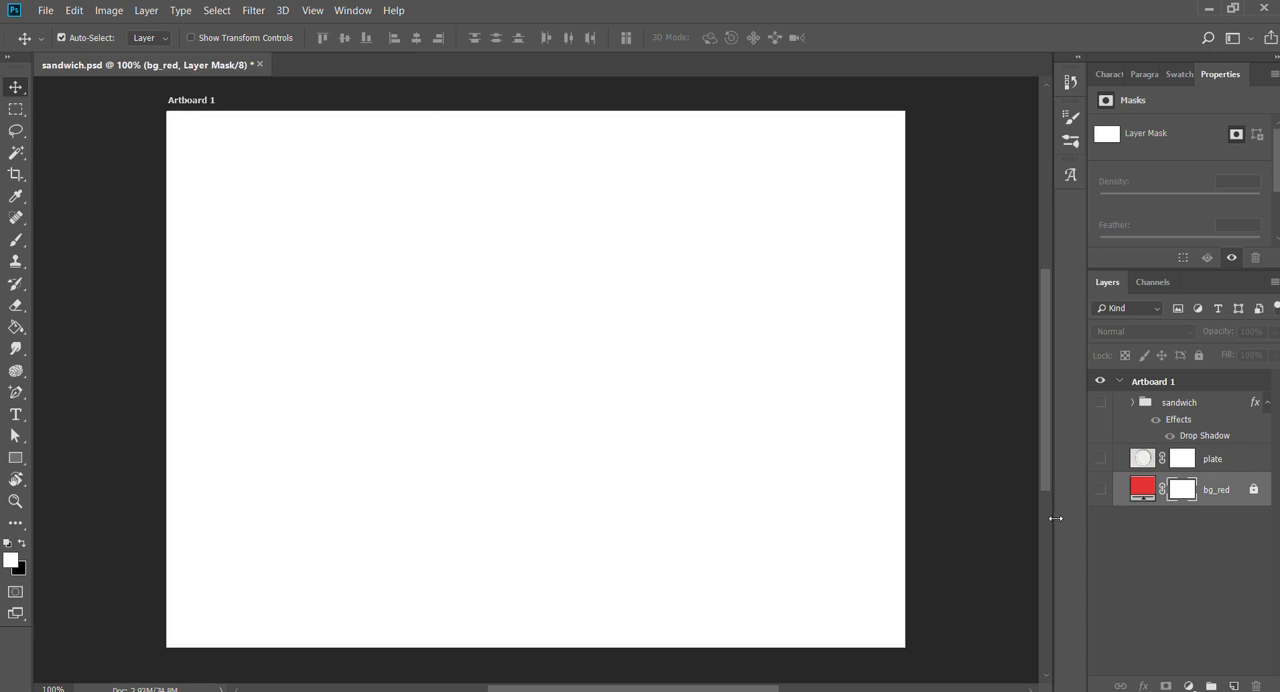
- Show the bg_red layer, the plate layer and the sandwich group again
{"action": "left_click", "coordinate": [1101, 489]}
{"action": "left_click", "coordinate": [1100, 458]}
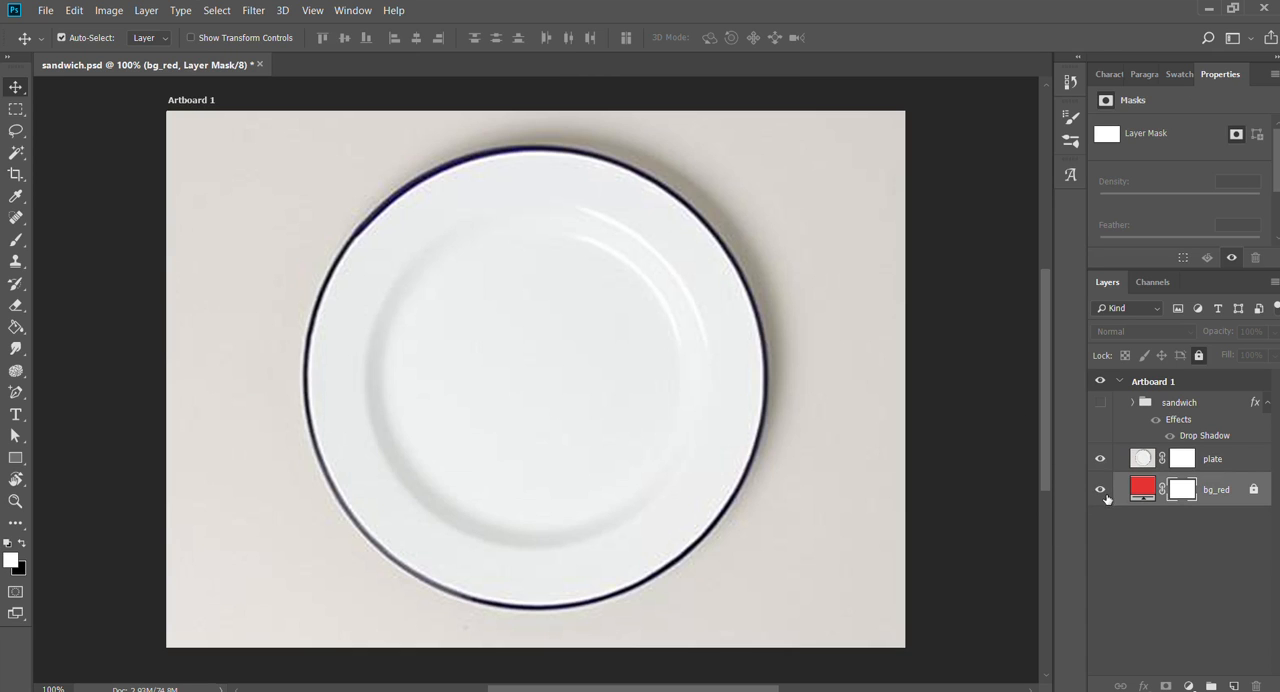
{"action": "left_click", "coordinate": [1101, 403]}
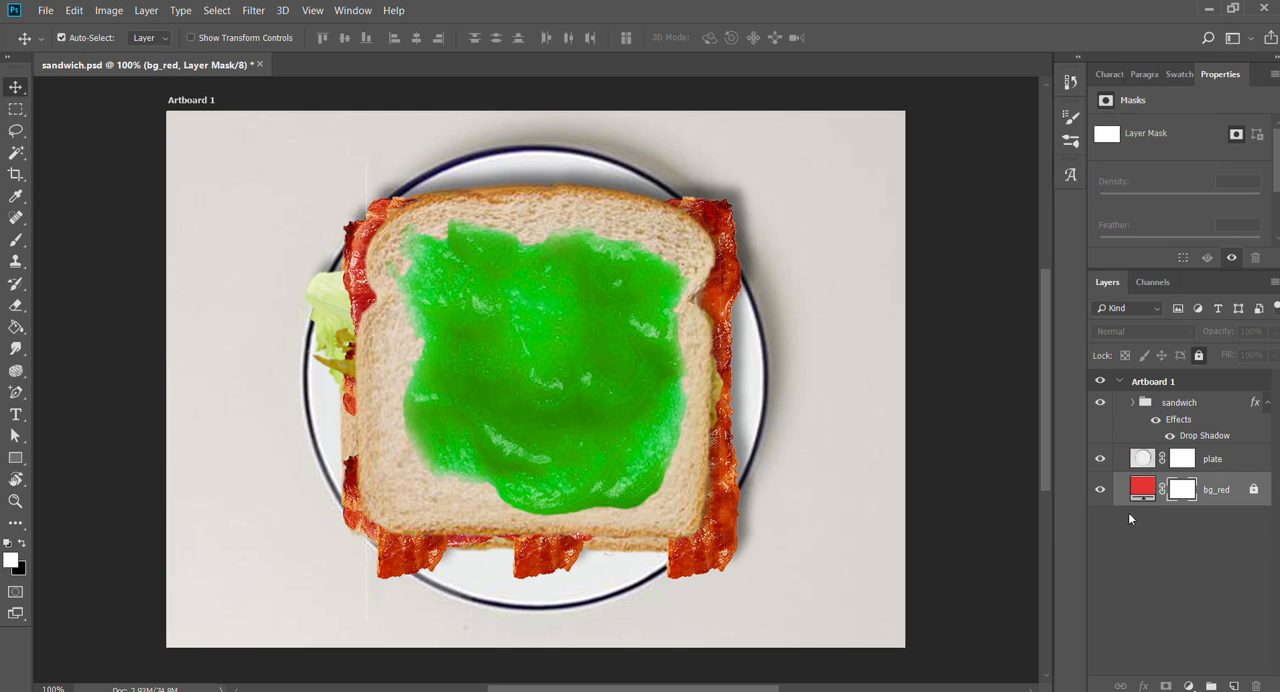
- Expand the sandwich group and turn its layer effects off and back on
{"action": "left_click", "coordinate": [1132, 402]}
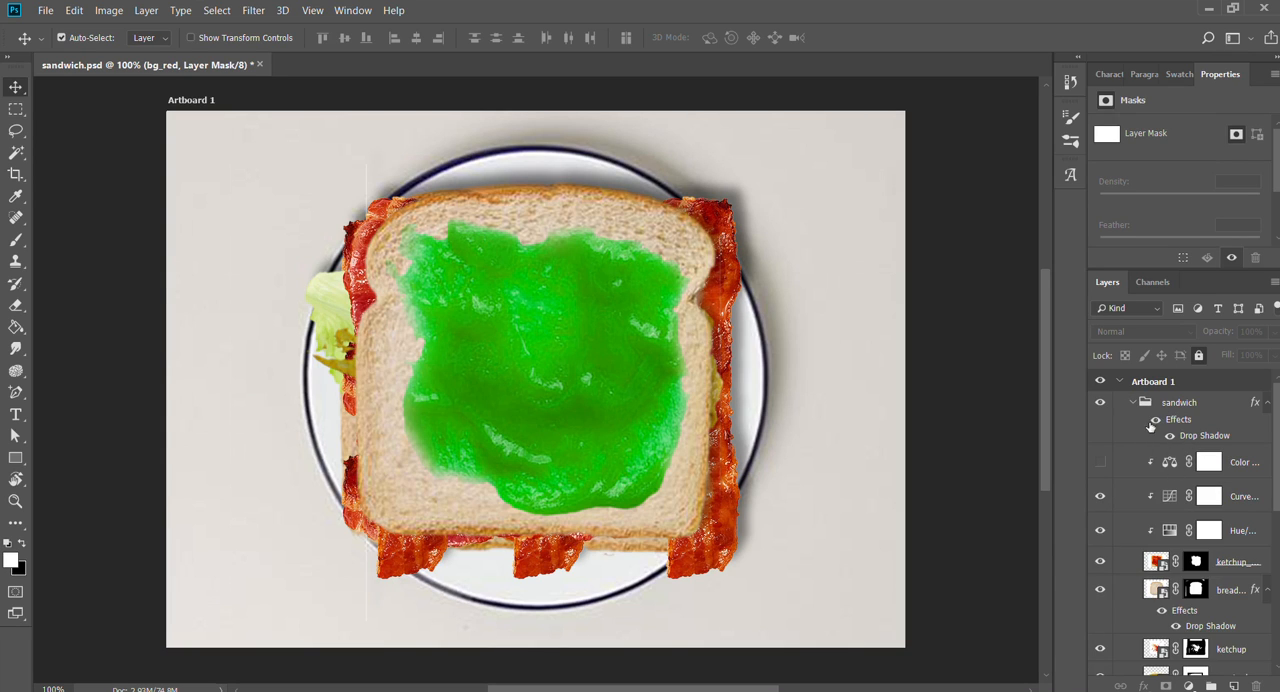
{"action": "left_click", "coordinate": [1153, 419]}
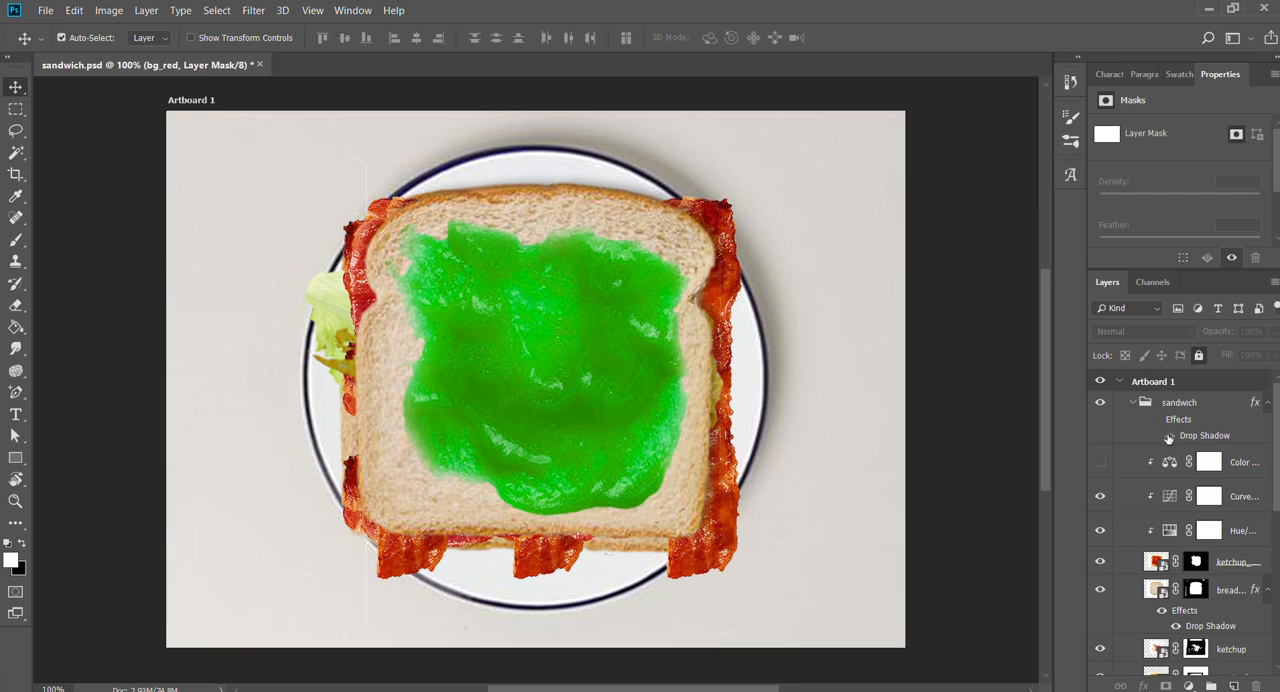
{"action": "left_click", "coordinate": [1150, 421]}
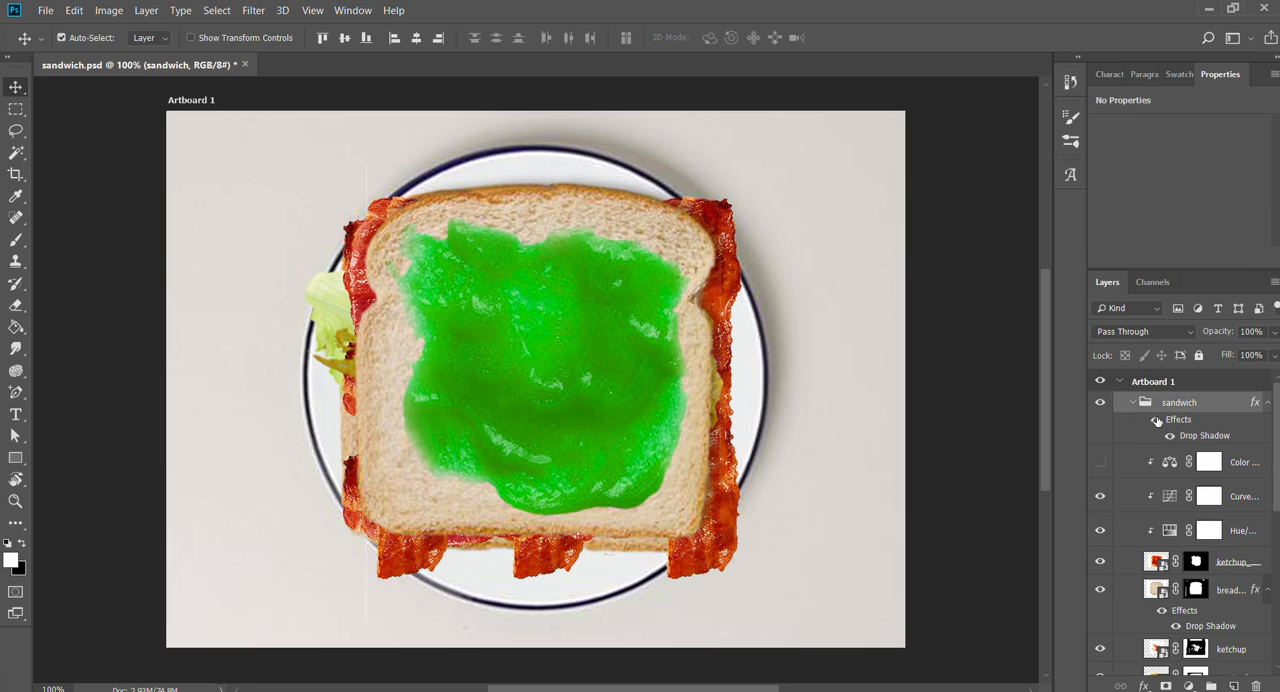
{"action": "left_click", "coordinate": [1156, 420]}
- Hide the Curves and Hue/Saturation adjustments, the uppermost ketchup layer and the top bread slice in the sandwich group
{"action": "scroll", "coordinate": [1160, 428], "scroll_direction": "down", "scroll_amount": 3}
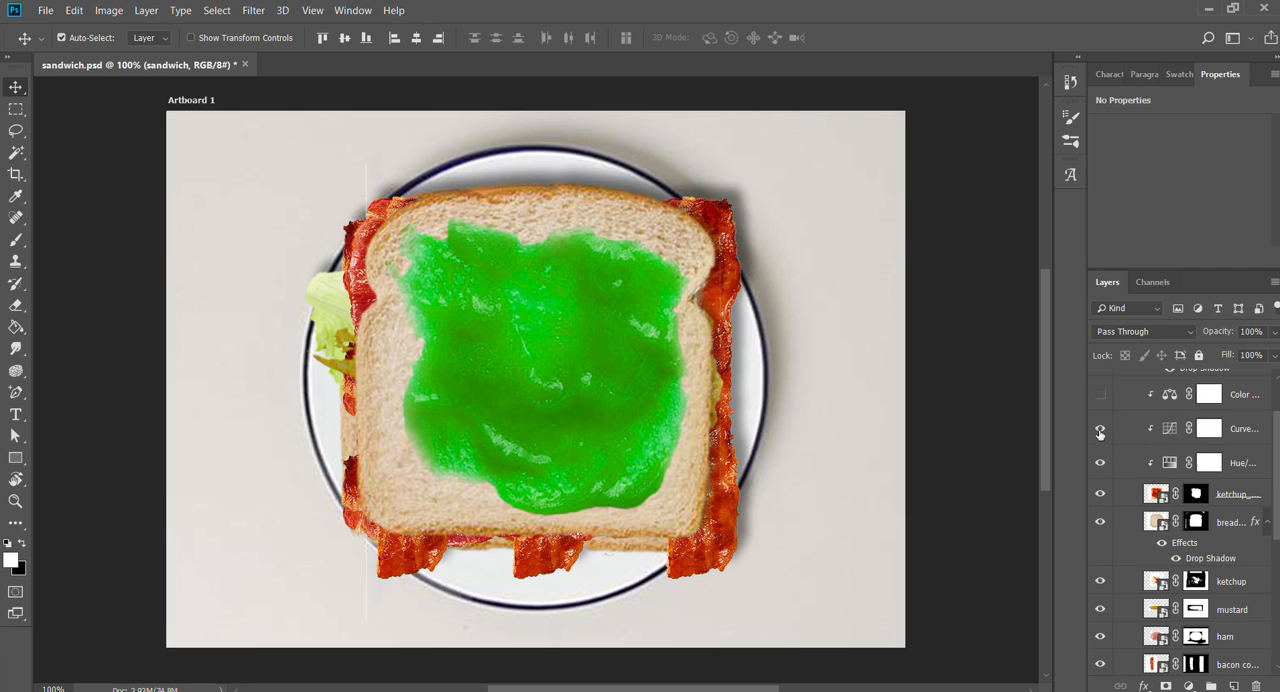
{"action": "left_click", "coordinate": [1100, 430]}
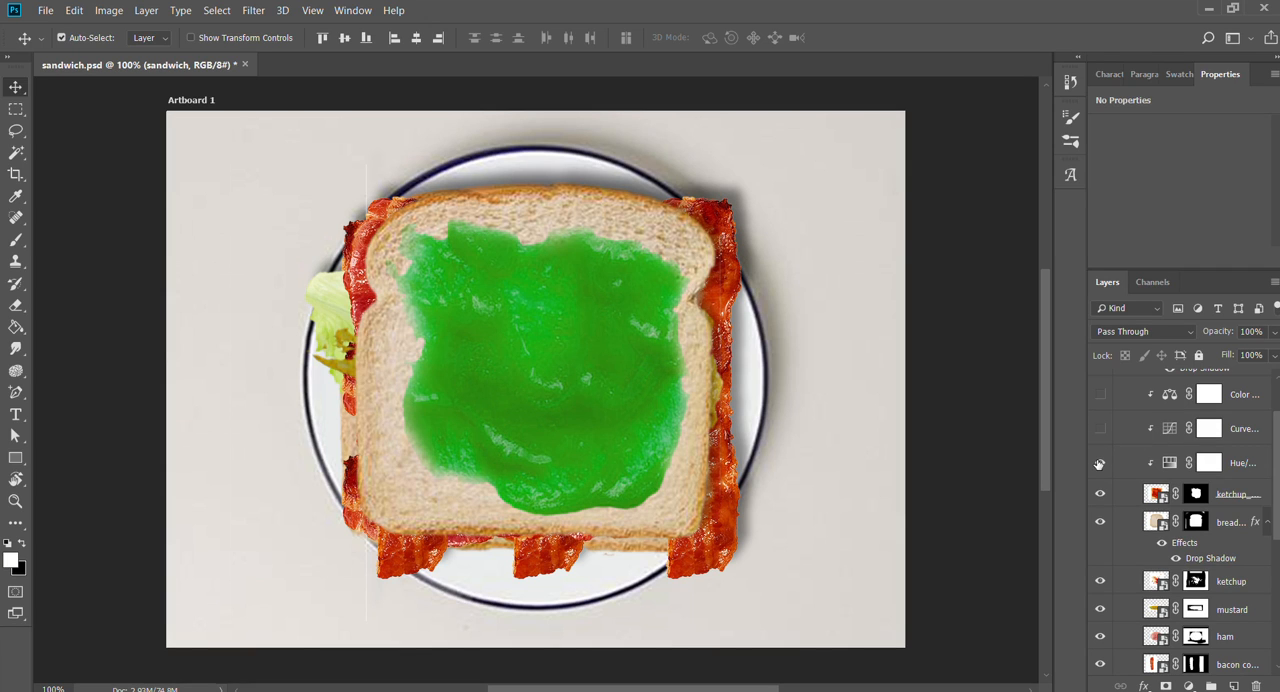
{"action": "left_click", "coordinate": [1100, 463]}
{"action": "left_click", "coordinate": [1100, 494]}
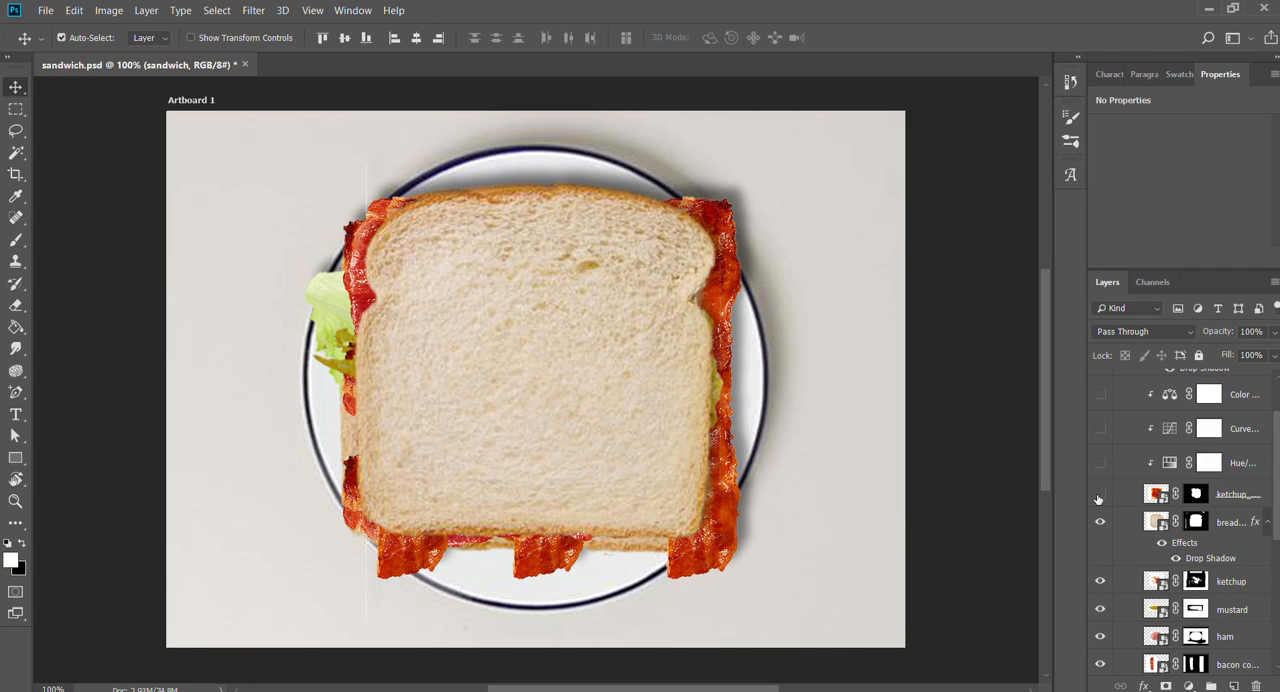
{"action": "scroll", "coordinate": [1098, 498], "scroll_direction": "down", "scroll_amount": 3}
{"action": "left_click", "coordinate": [1100, 453]}
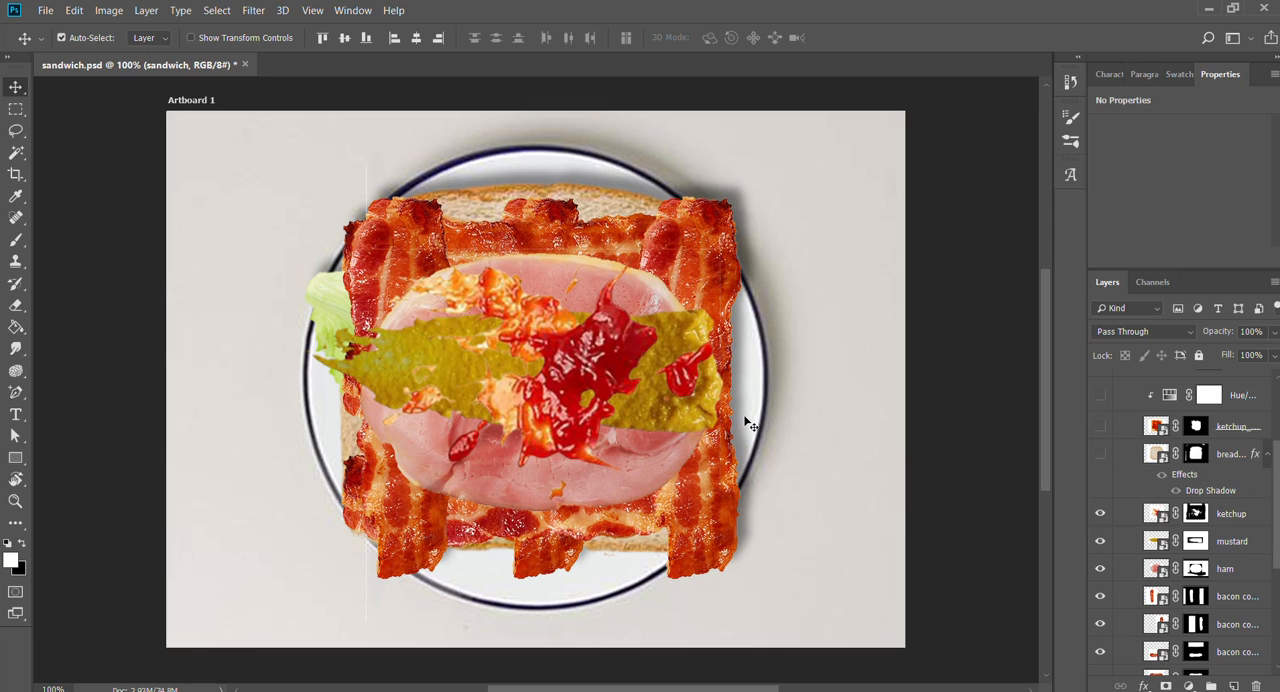
- Hide the ketchup, mustard and ham layers beneath the top bread slice
{"action": "left_click", "coordinate": [1100, 513]}
{"action": "left_click", "coordinate": [1100, 541]}
{"action": "scroll", "coordinate": [1100, 541], "scroll_direction": "down", "scroll_amount": 2}
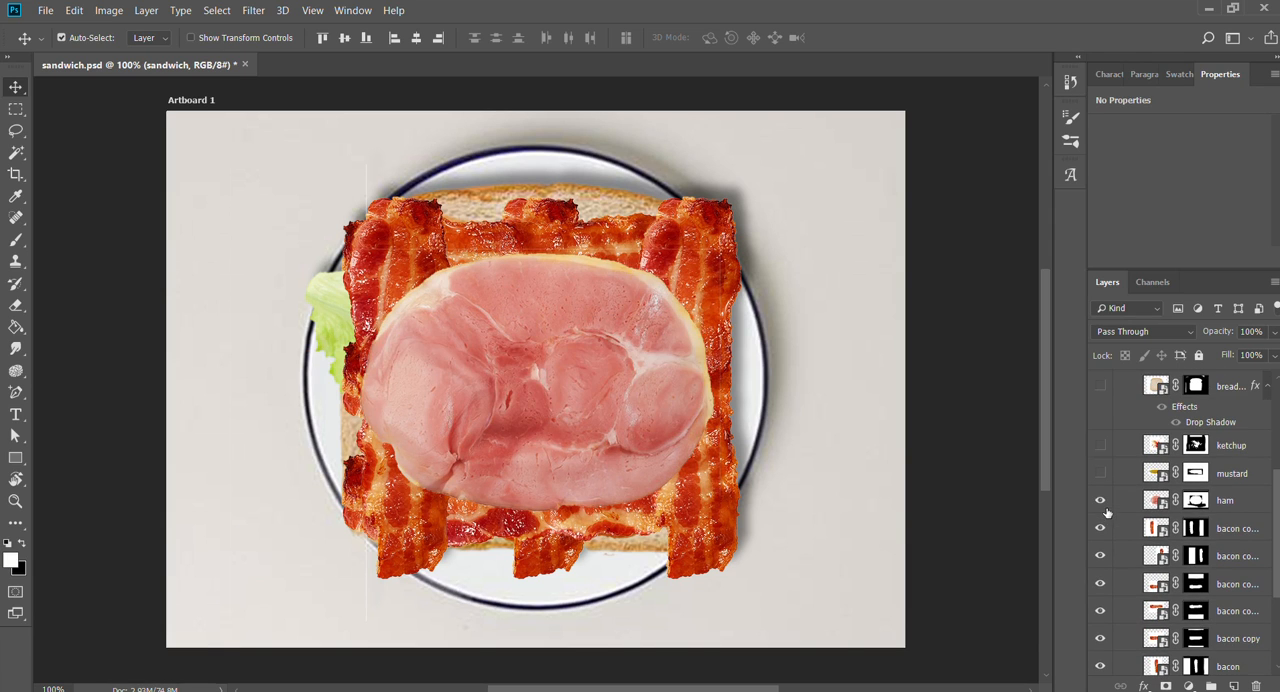
{"action": "left_click", "coordinate": [1100, 500]}
- Hide all six bacon strip layers in the sandwich group, from the uppermost copy down to the original bacon
{"action": "left_click", "coordinate": [1100, 528]}
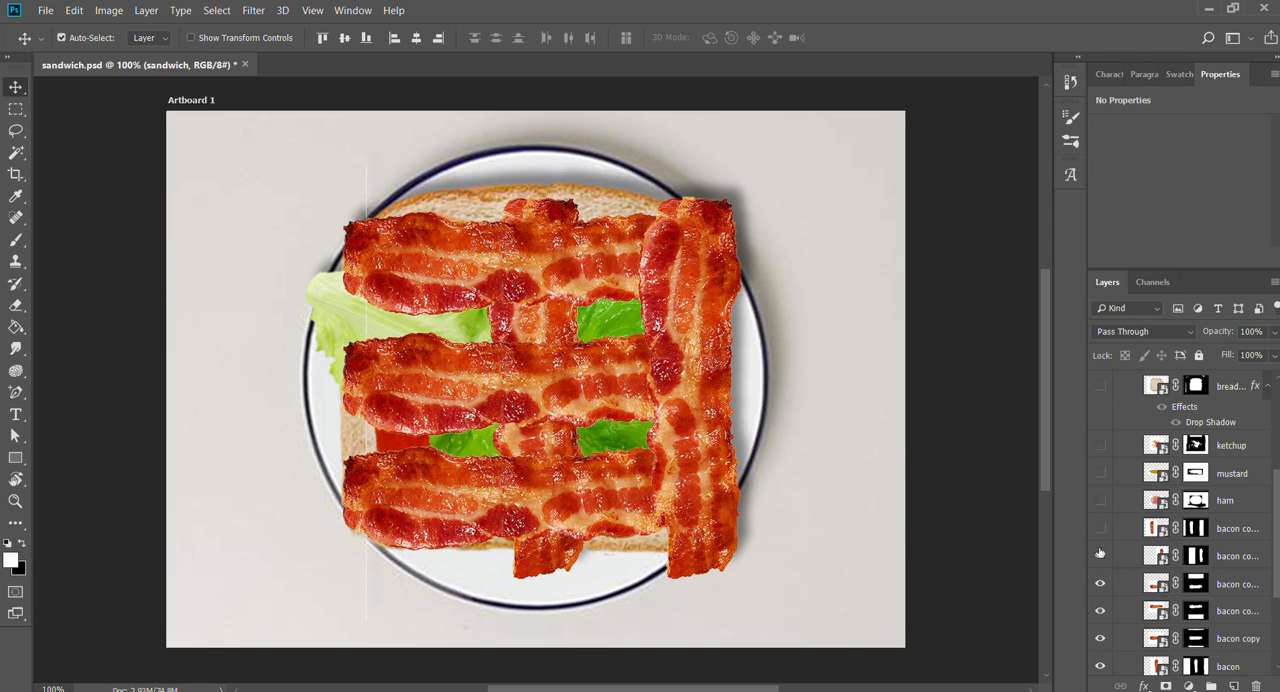
{"action": "left_click", "coordinate": [1100, 555]}
{"action": "left_click", "coordinate": [1100, 583]}
{"action": "scroll", "coordinate": [1100, 584], "scroll_direction": "down", "scroll_amount": 2}
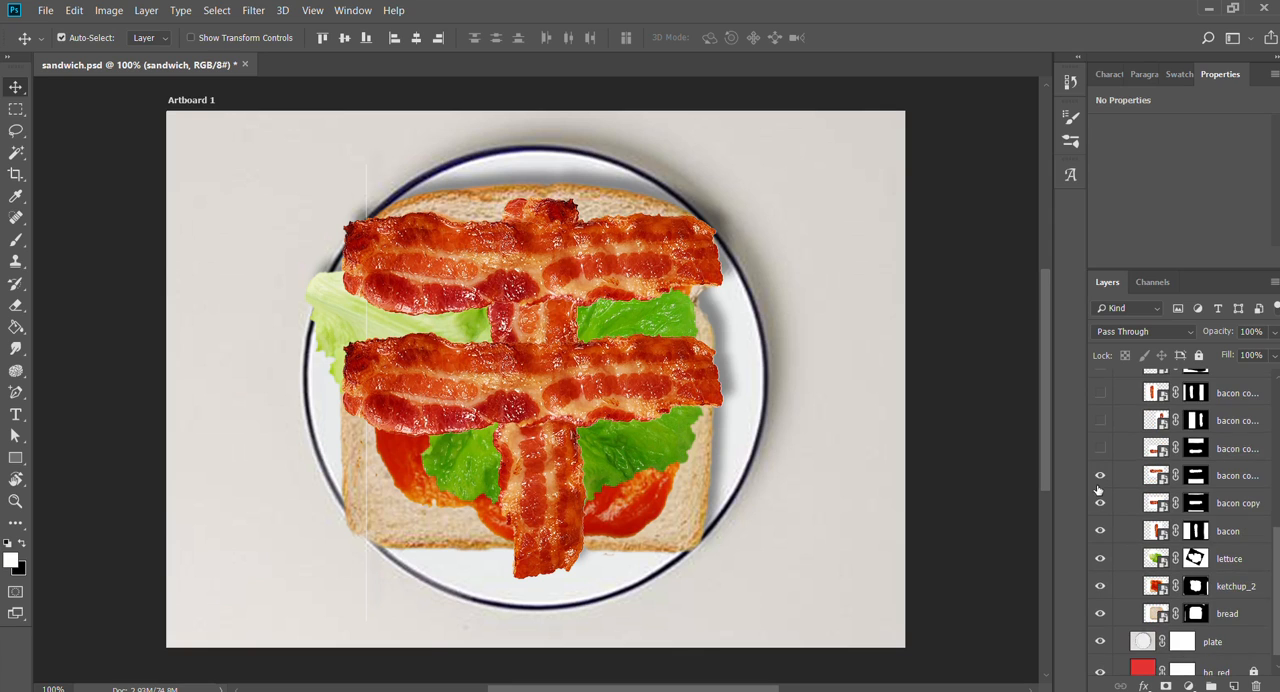
{"action": "left_click", "coordinate": [1100, 476]}
{"action": "left_click", "coordinate": [1100, 503]}
{"action": "left_click", "coordinate": [1100, 531]}
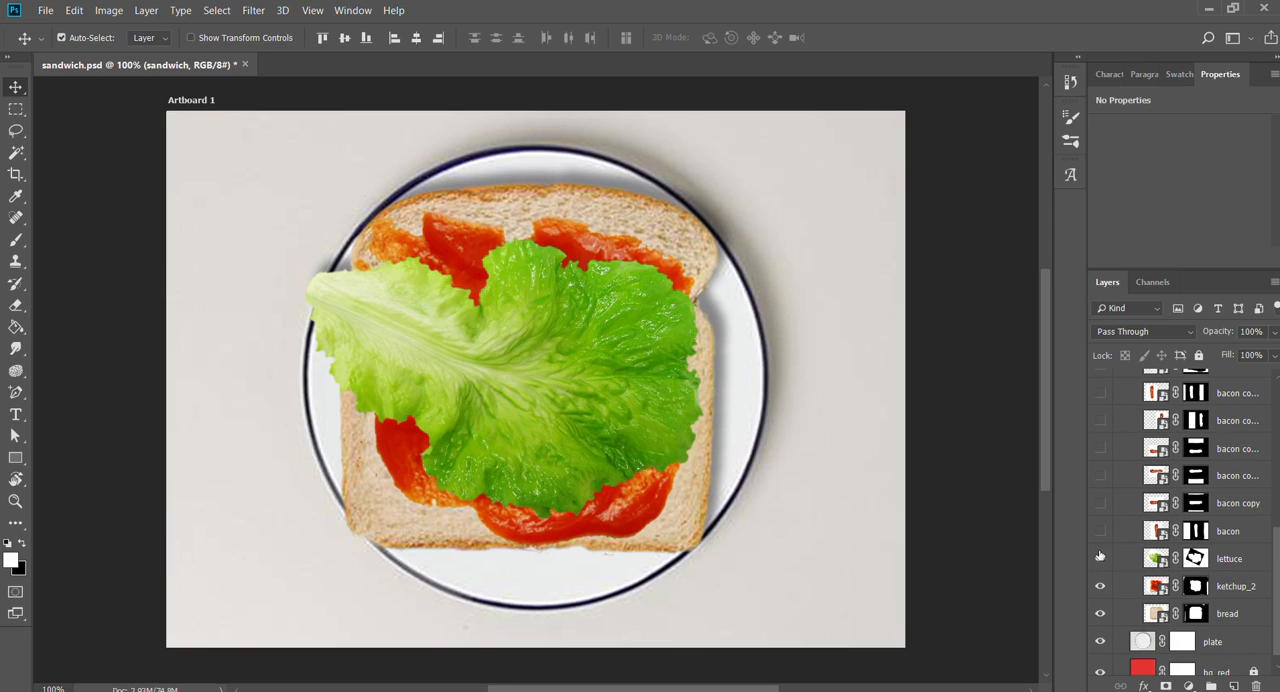
- Hide the lettuce, ketchup_2 and bottom bread layers, and collapse the sandwich group
{"action": "left_click", "coordinate": [1100, 558]}
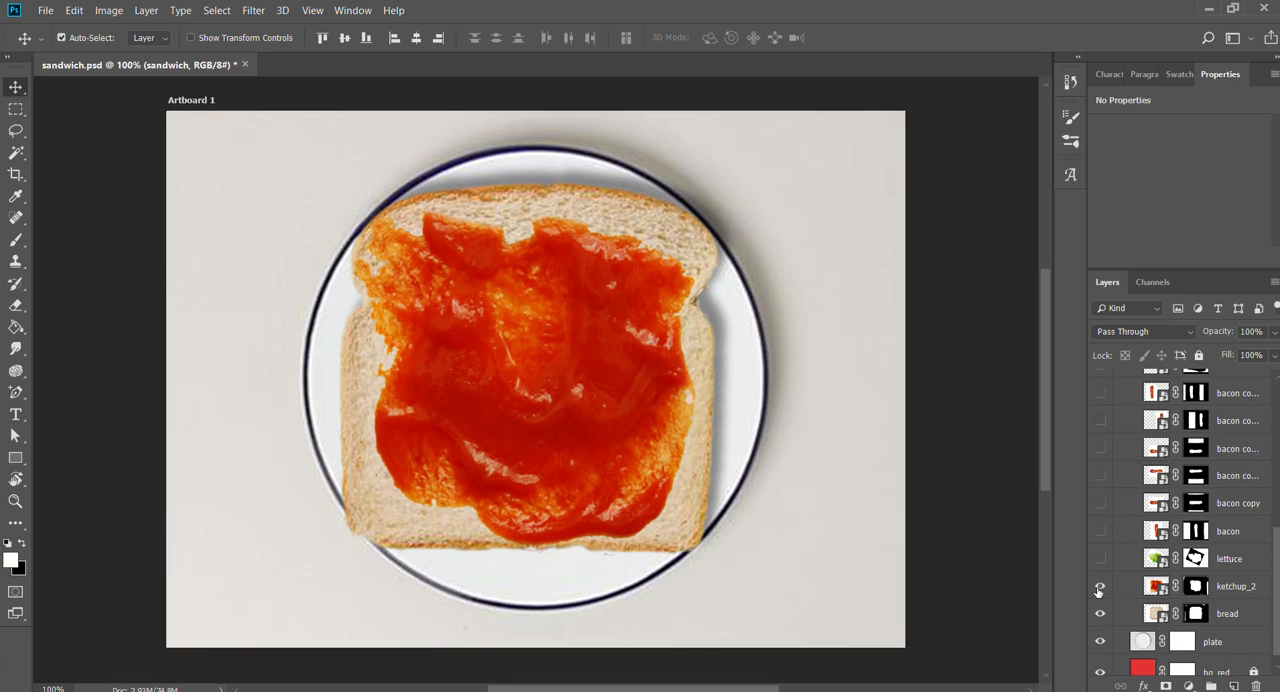
{"action": "left_click", "coordinate": [1100, 586]}
{"action": "left_click", "coordinate": [1100, 613]}
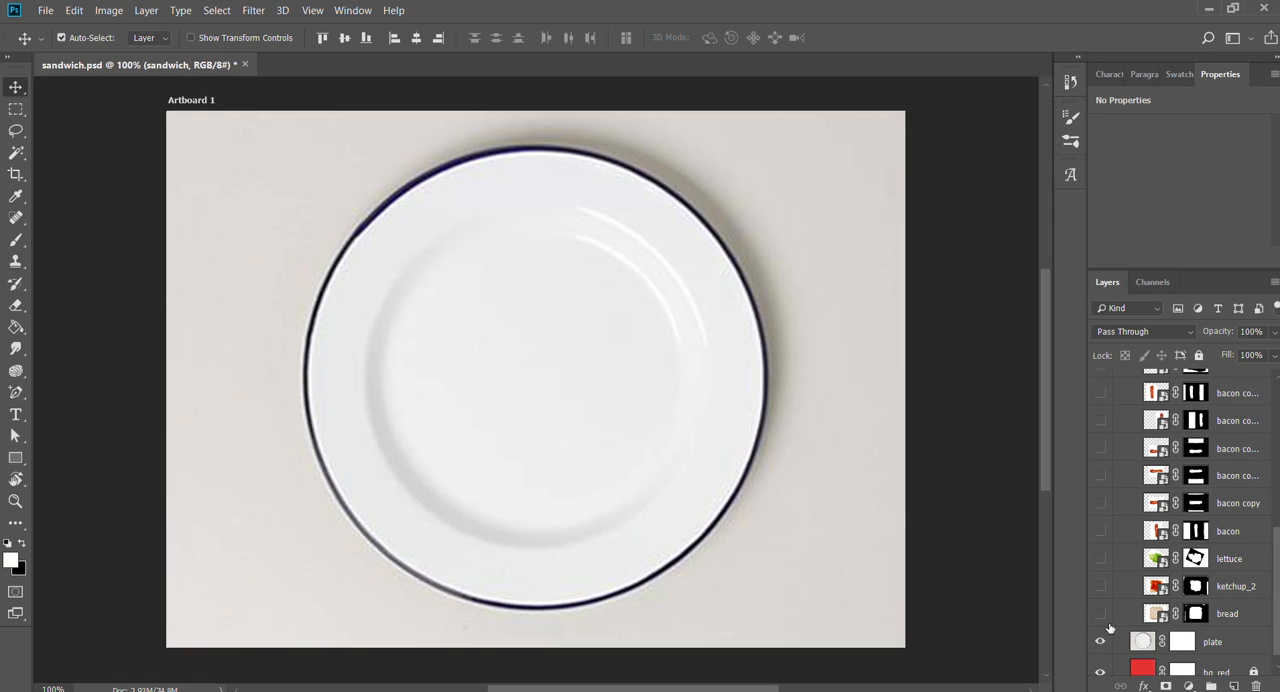
{"action": "scroll", "coordinate": [1140, 490], "scroll_direction": "up", "scroll_amount": 5}
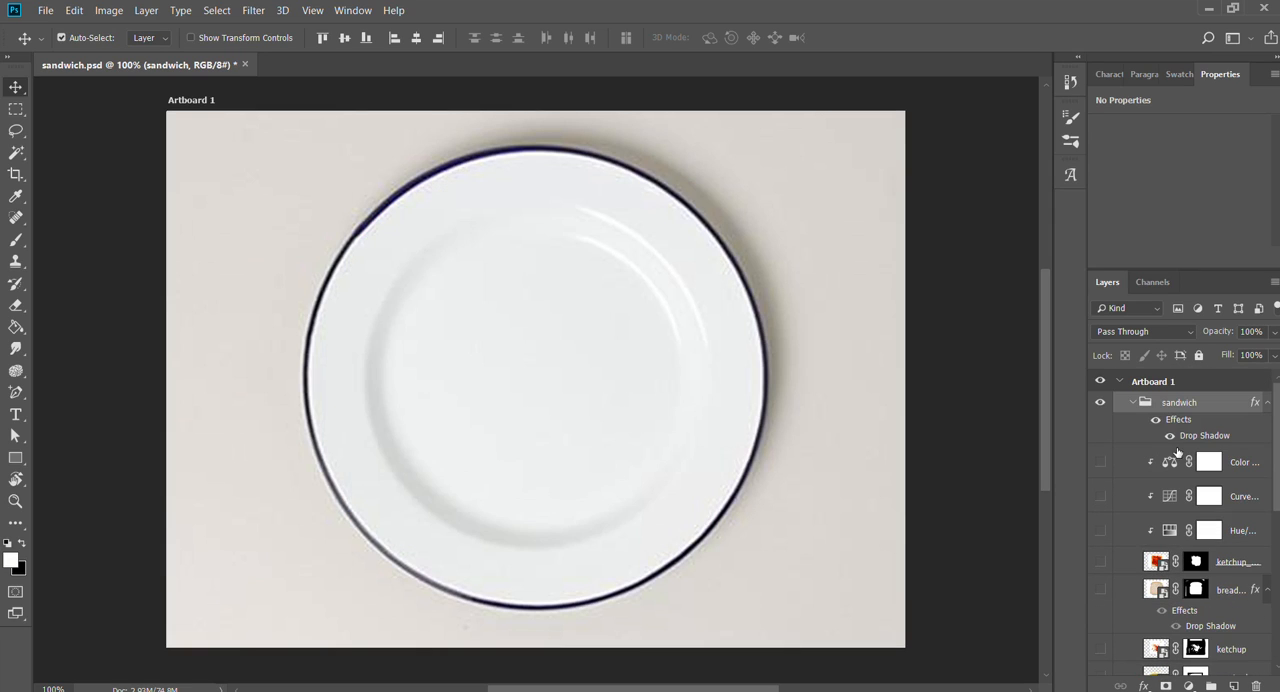
{"action": "left_click", "coordinate": [1132, 403]}
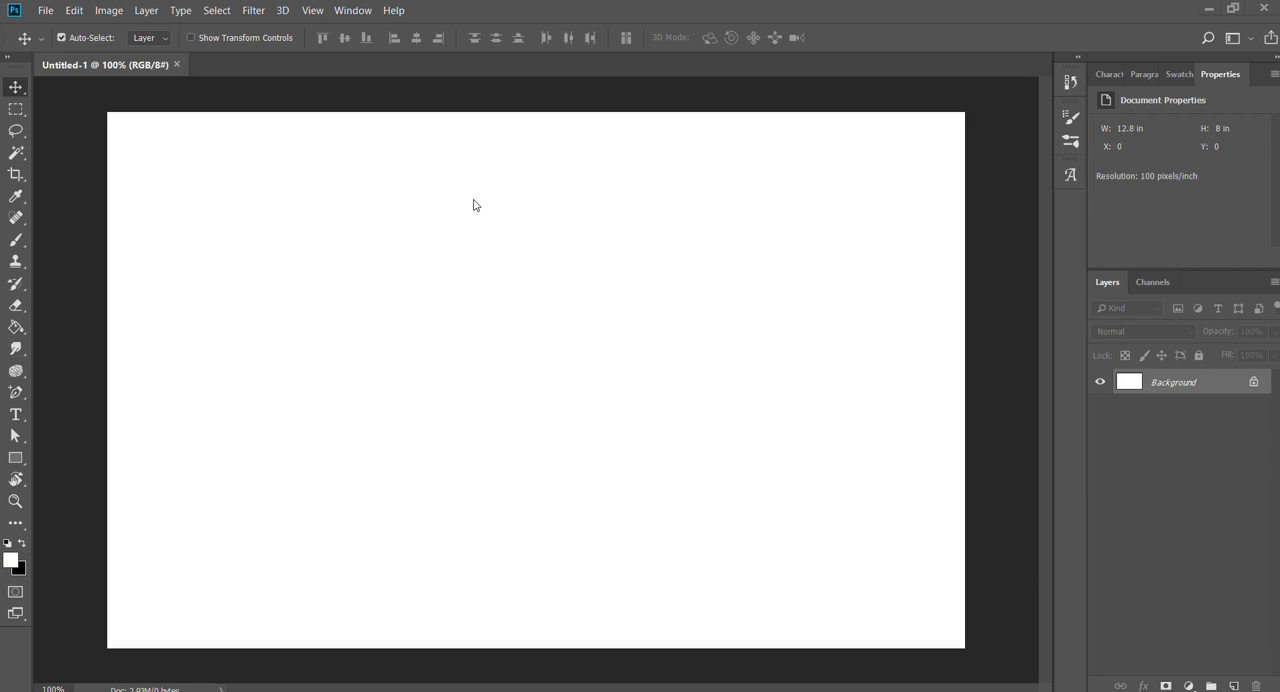
- Place the bacon image in the blank Untitled-1 document and move it to about X 700 px, Y 400 px
{"action": "double_click", "coordinate": [186, 267]}
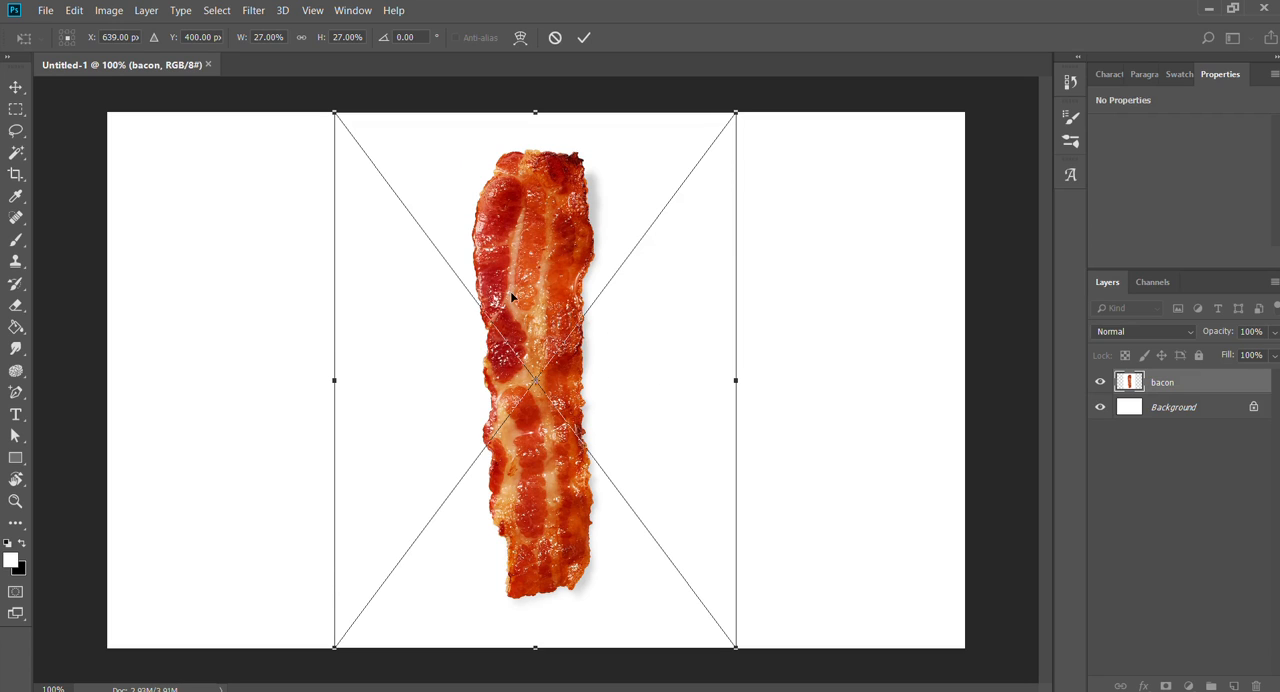
{"action": "left_click_drag", "start_coordinate": [511, 293], "coordinate": [512, 265]}
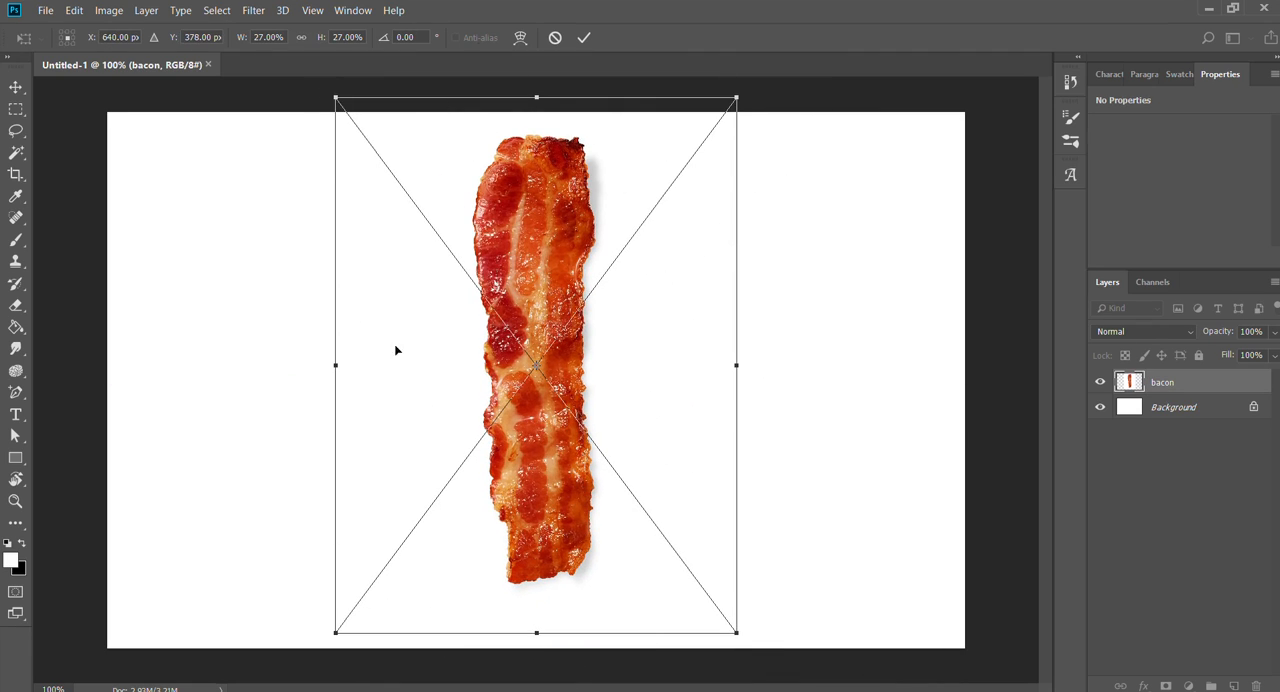
{"action": "left_click_drag", "start_coordinate": [513, 248], "coordinate": [546, 252]}
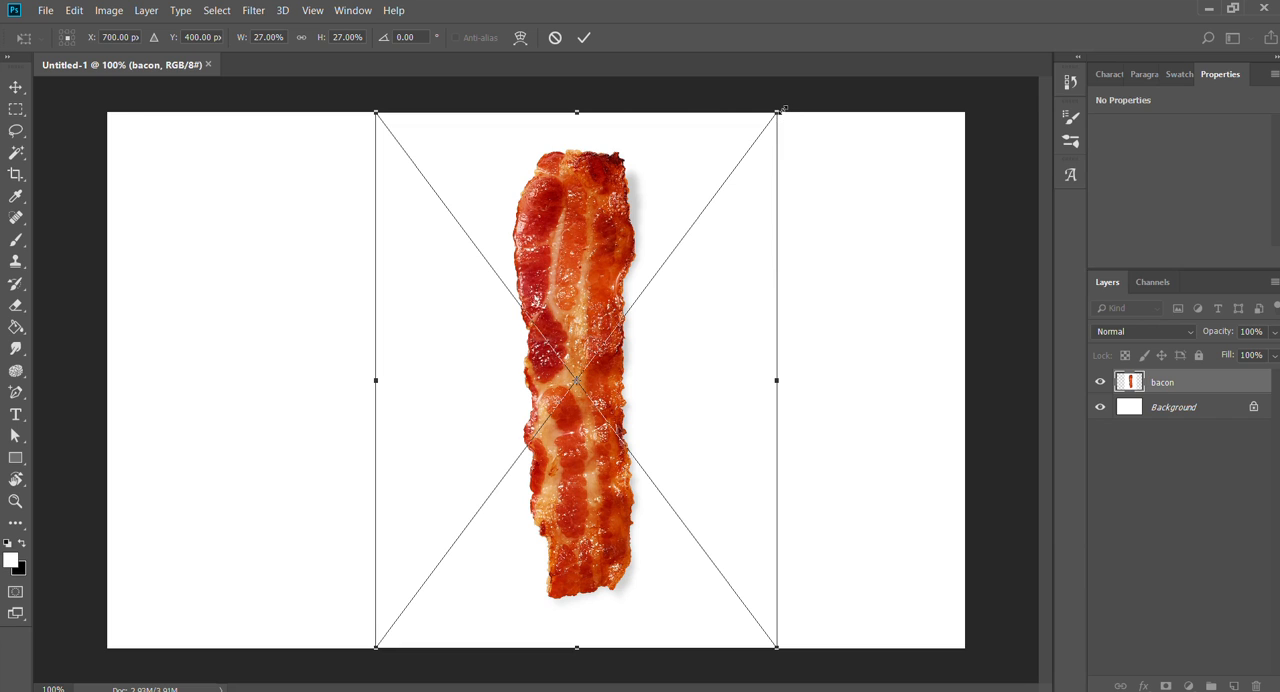
- Try scaling the placed bacon image out of proportion and moving it, undoing each change
{"action": "left_click_drag", "start_coordinate": [784, 108], "coordinate": [891, 255]}
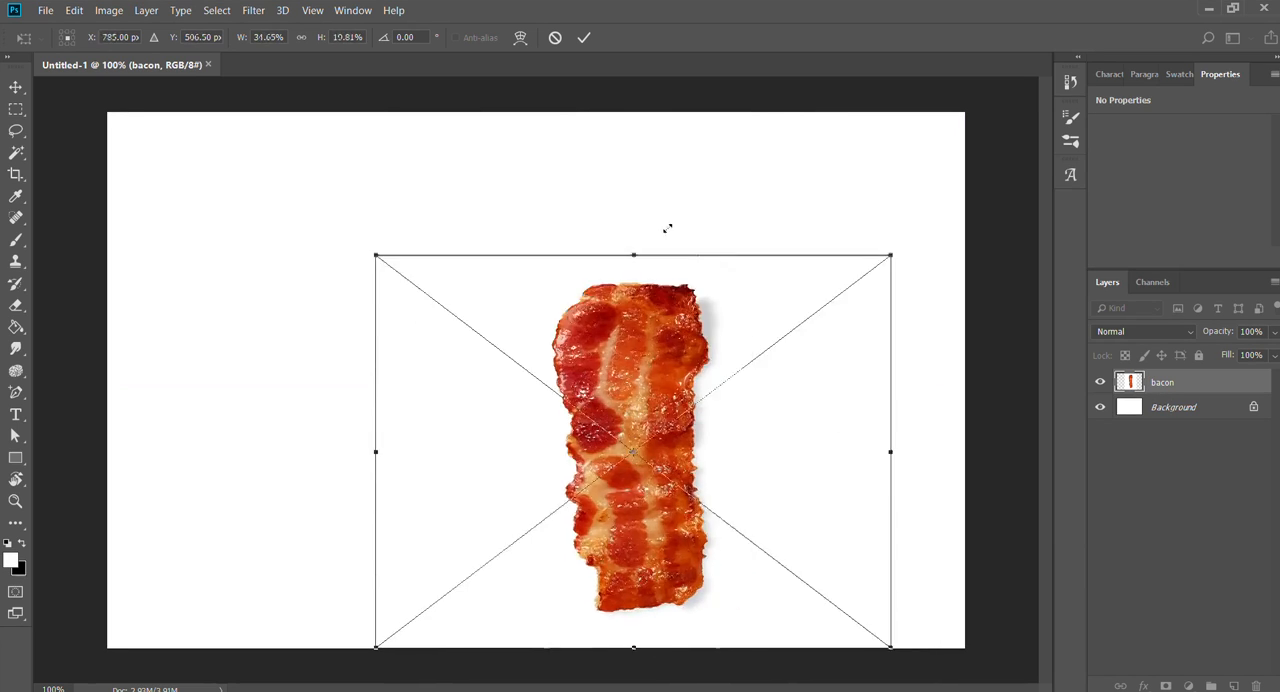
{"action": "left_click_drag", "start_coordinate": [667, 229], "coordinate": [826, 144]}
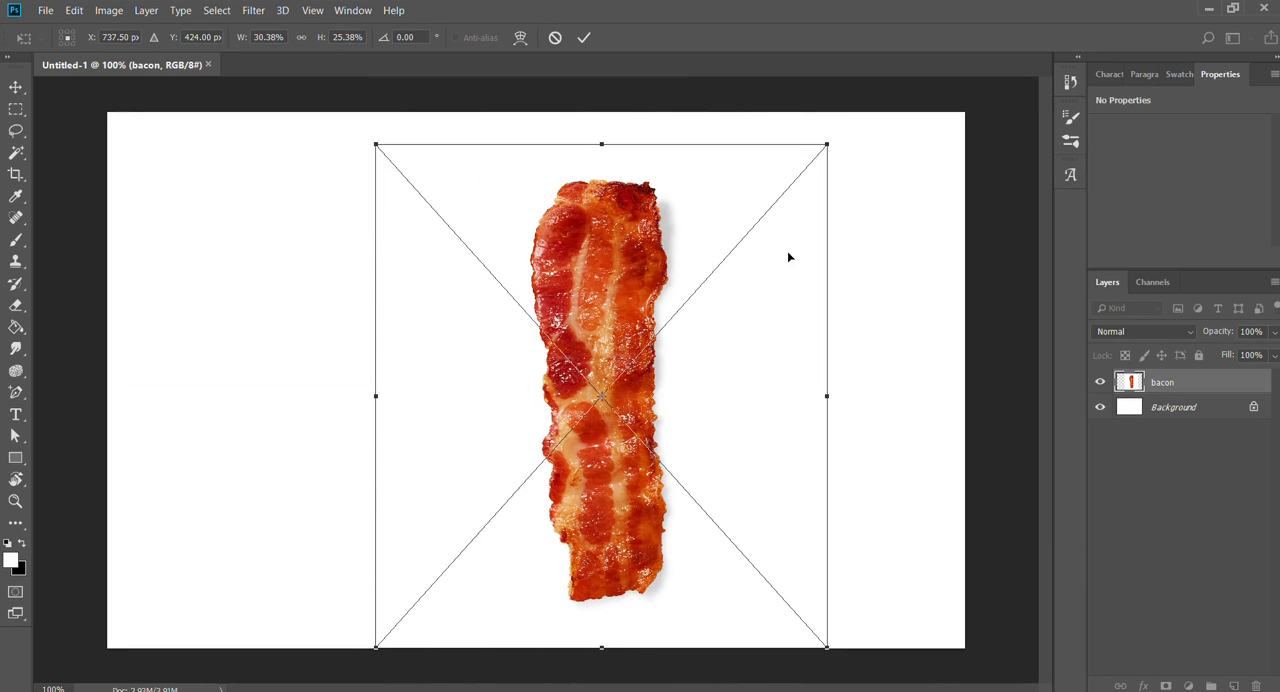
{"action": "key", "text": "ctrl+z"}
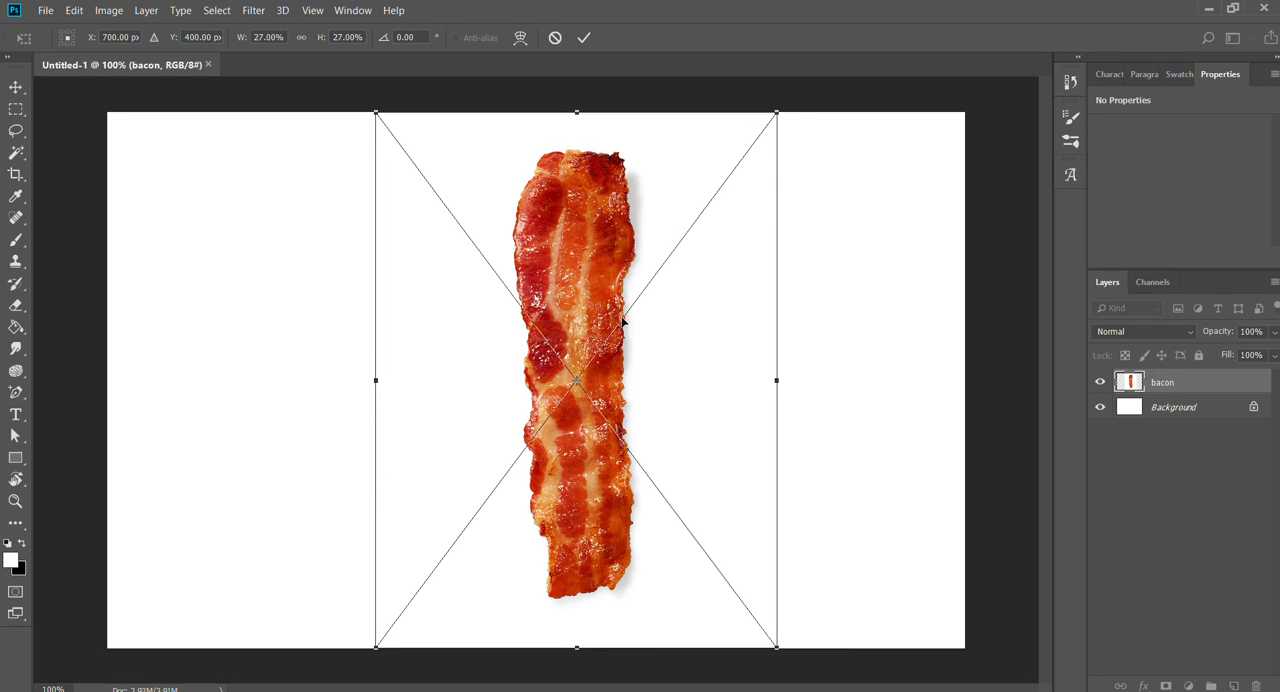
{"action": "left_click_drag", "start_coordinate": [594, 261], "coordinate": [524, 272]}
{"action": "key", "text": "ctrl+z"}
- Commit the bacon placement, and place the bread image at about X 714.5 px, Y 329.5 px
{"action": "key", "text": "Return"}
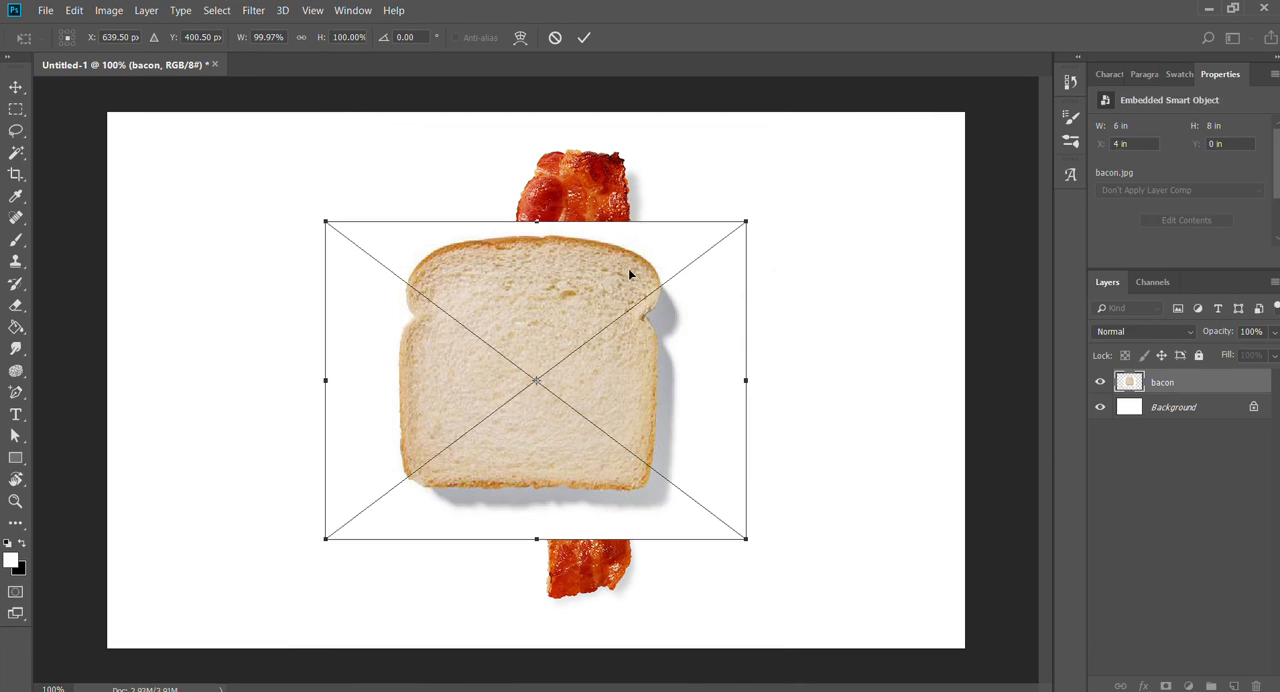
{"action": "left_click_drag", "start_coordinate": [726, 279], "coordinate": [600, 266]}
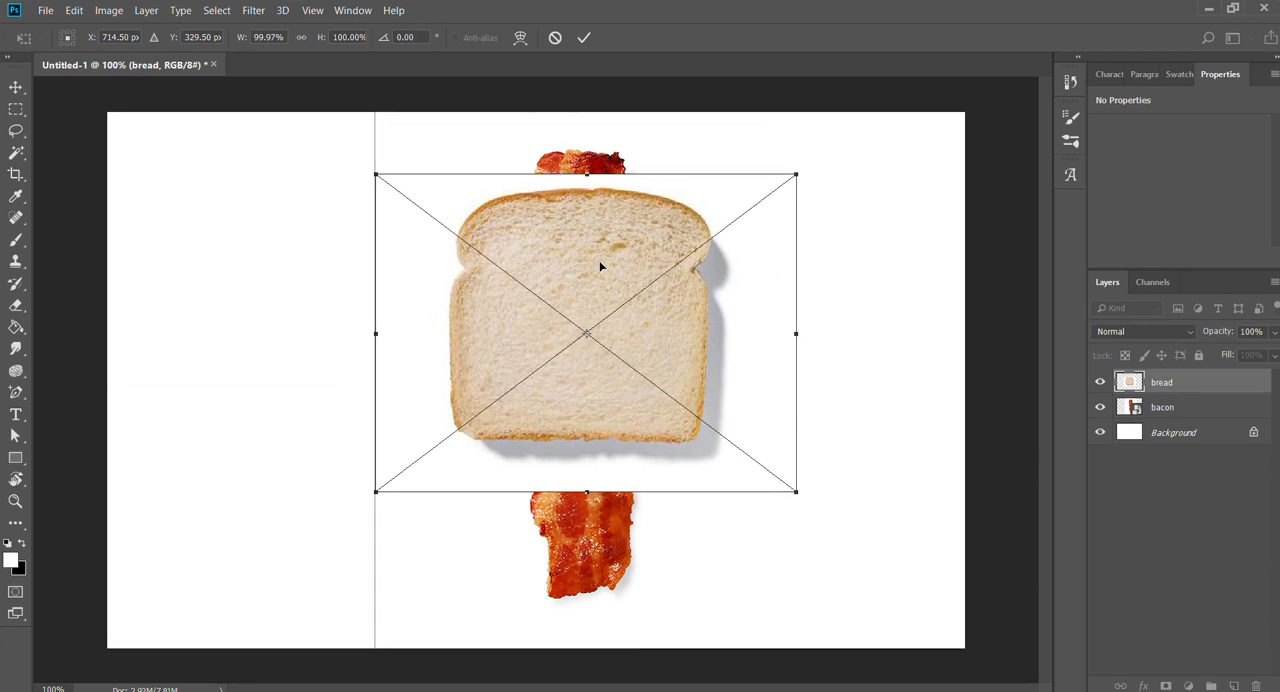
{"action": "key", "text": "Return"}
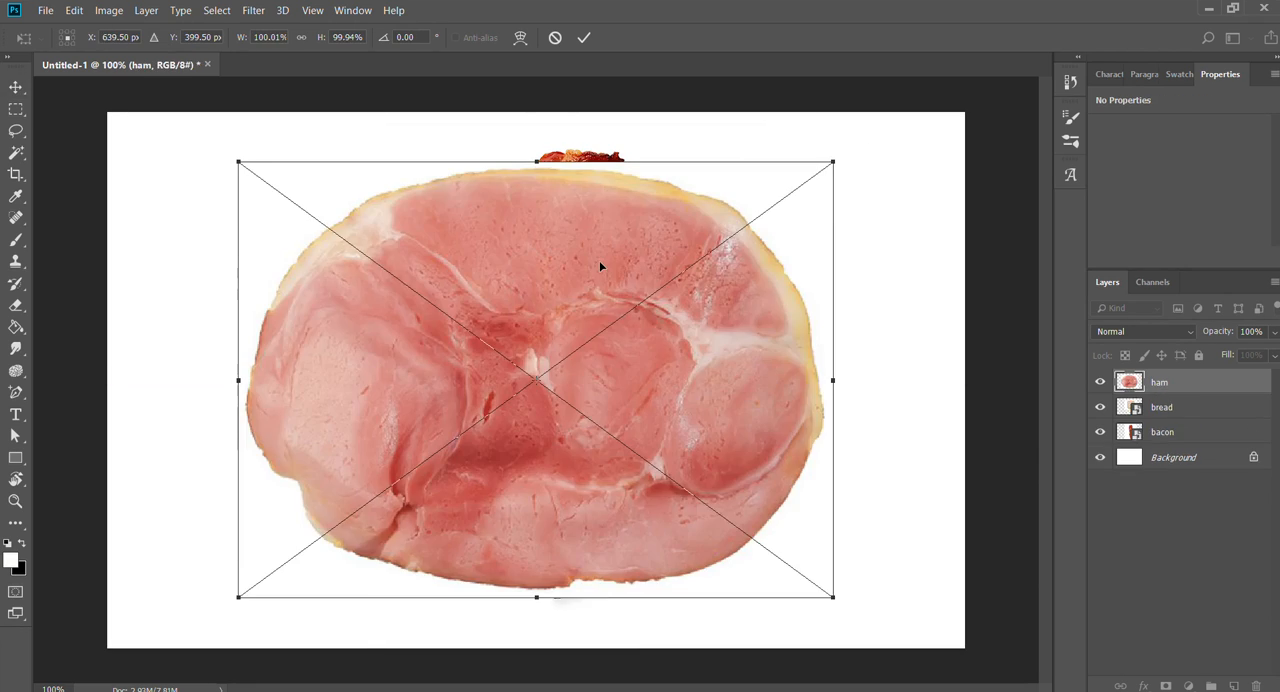
- Accept the remaining ingredient placements at their default positions: ham, ketchup, ketchup_2, lettuce, mustard and mustard_2
{"action": "key", "text": "Return"}
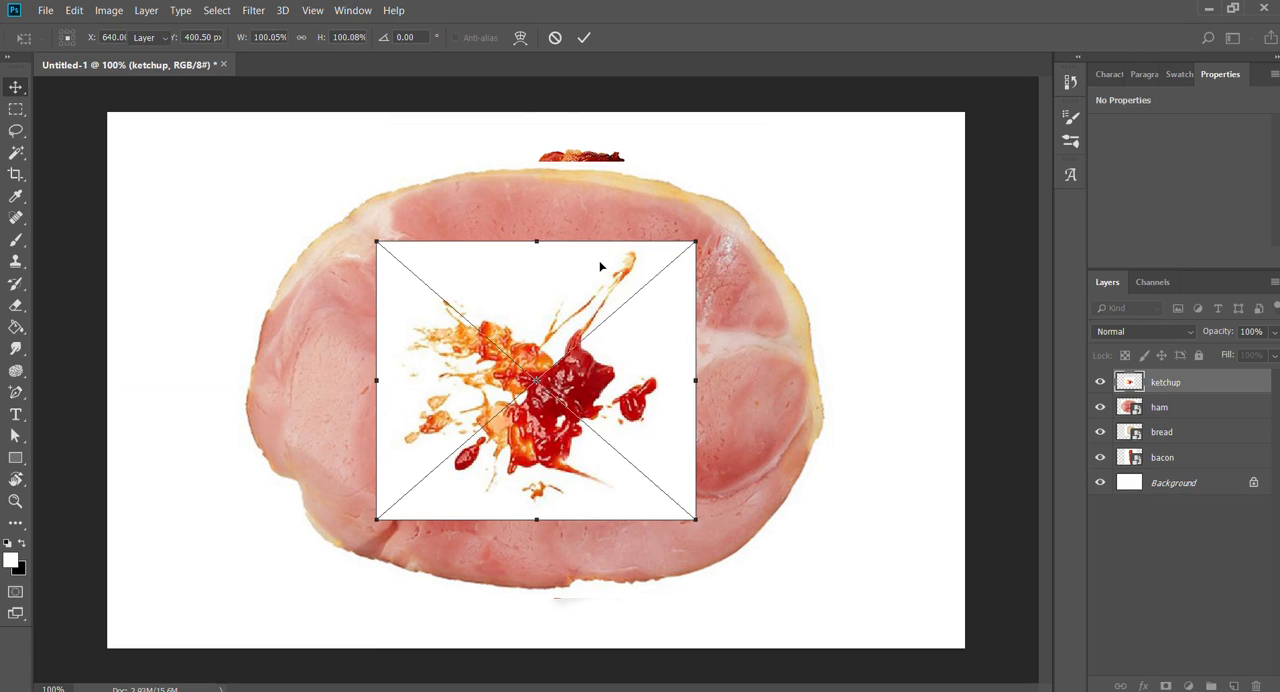
{"action": "key", "text": "Return"}
{"action": "key", "text": "Return"}
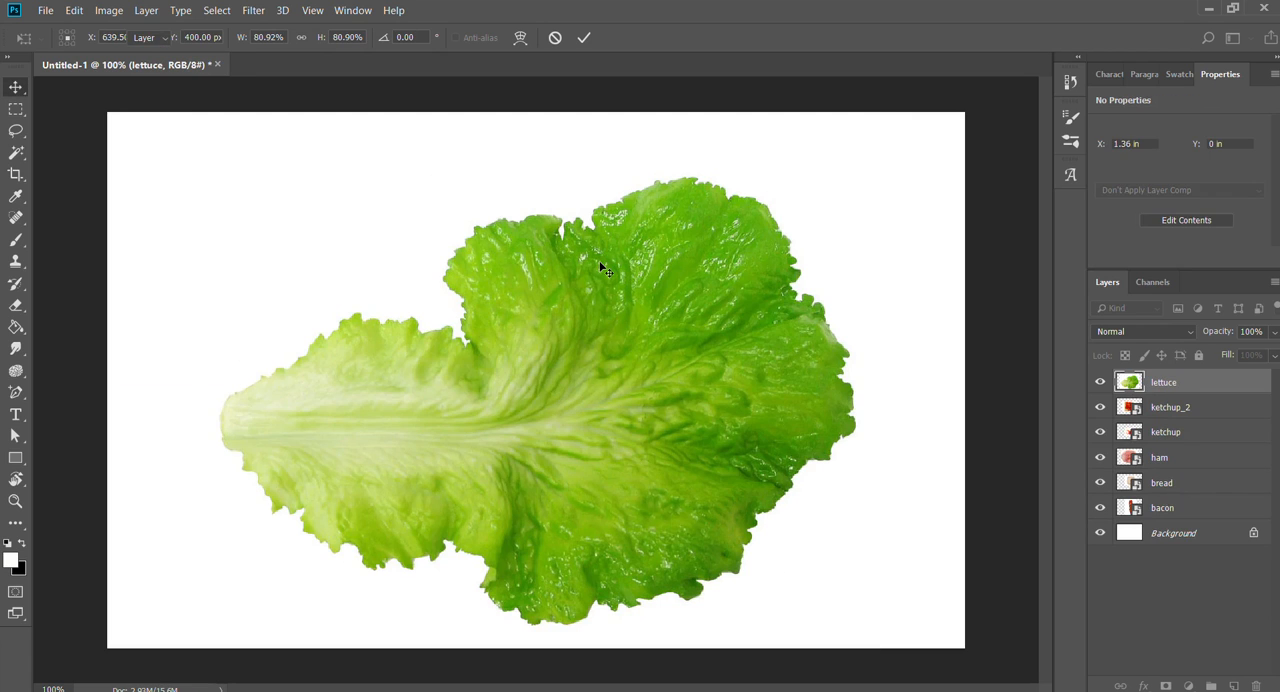
{"action": "key", "text": "Return"}
{"action": "key", "text": "Return"}
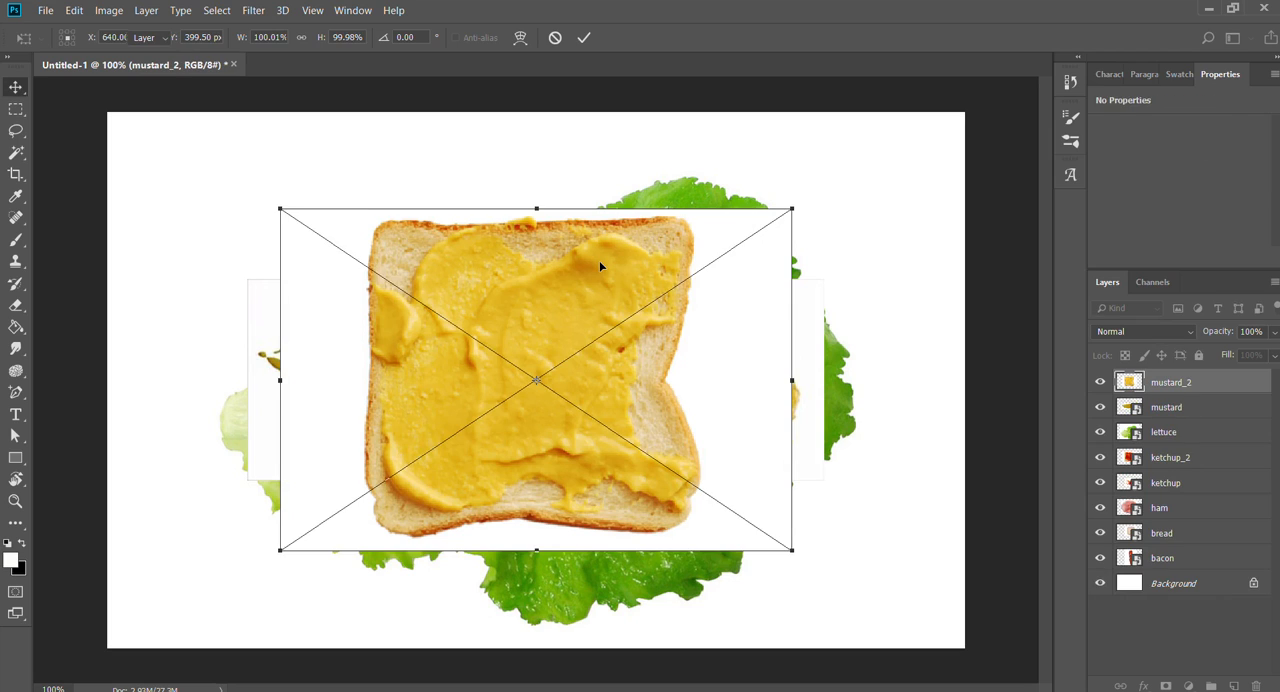
{"action": "key", "text": "Return"}
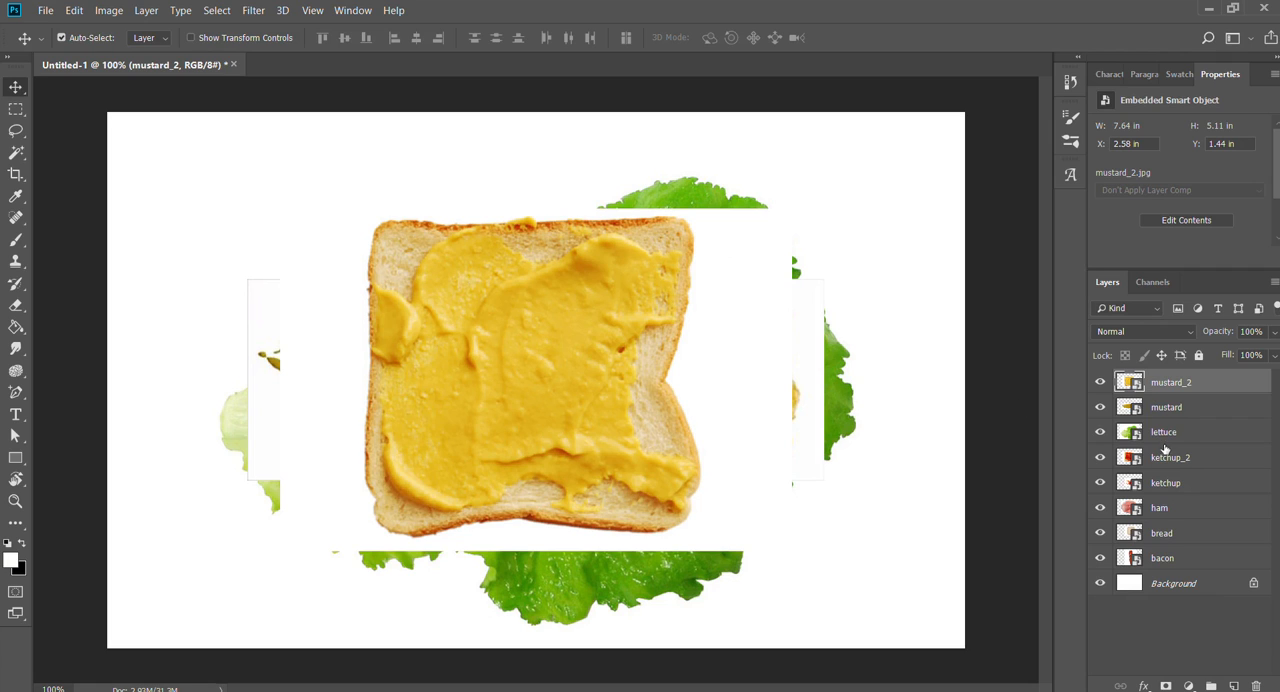
- Select all ingredient layers from mustard_2 down to bacon and put them into a new layer group
{"action": "left_click", "coordinate": [1170, 414]}
{"action": "key", "text": "alt+bracketleft"}
{"action": "key", "text": "alt+bracketleft"}
{"action": "key", "text": "alt+bracketleft"}
{"action": "key", "text": "alt+bracketleft"}
{"action": "key", "text": "alt+bracketleft"}
{"action": "key", "text": "alt+bracketleft"}
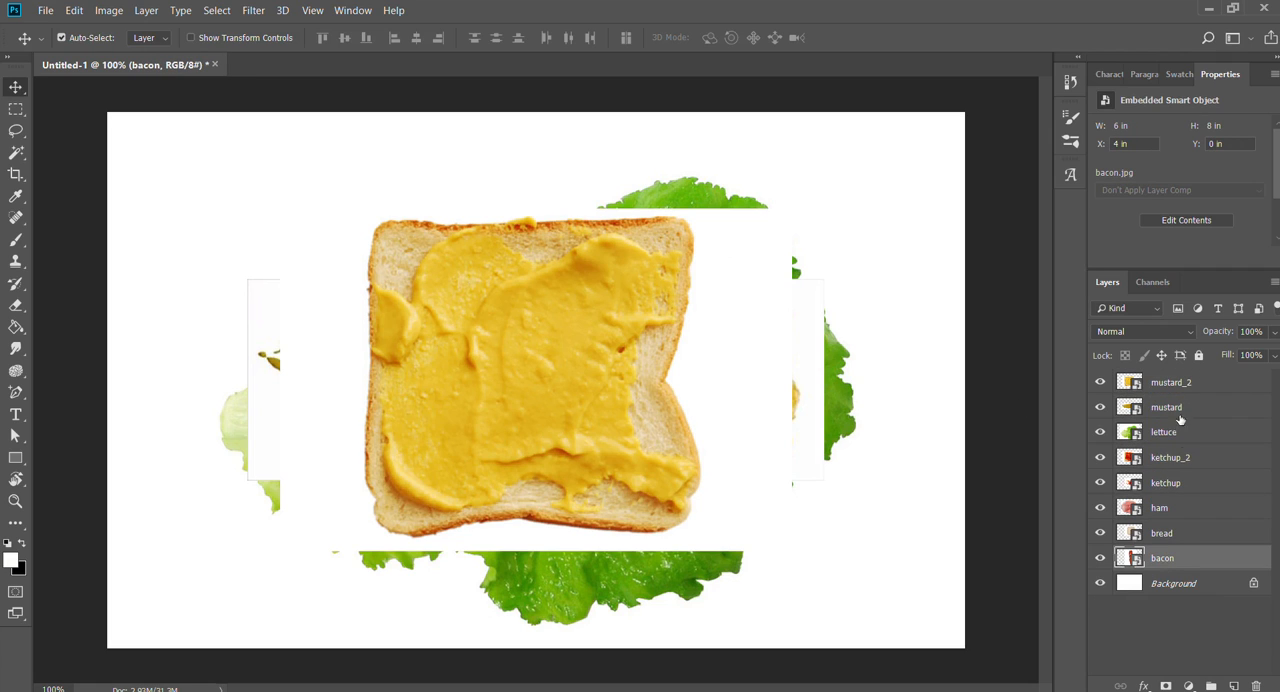
{"action": "left_click", "coordinate": [1171, 383]}
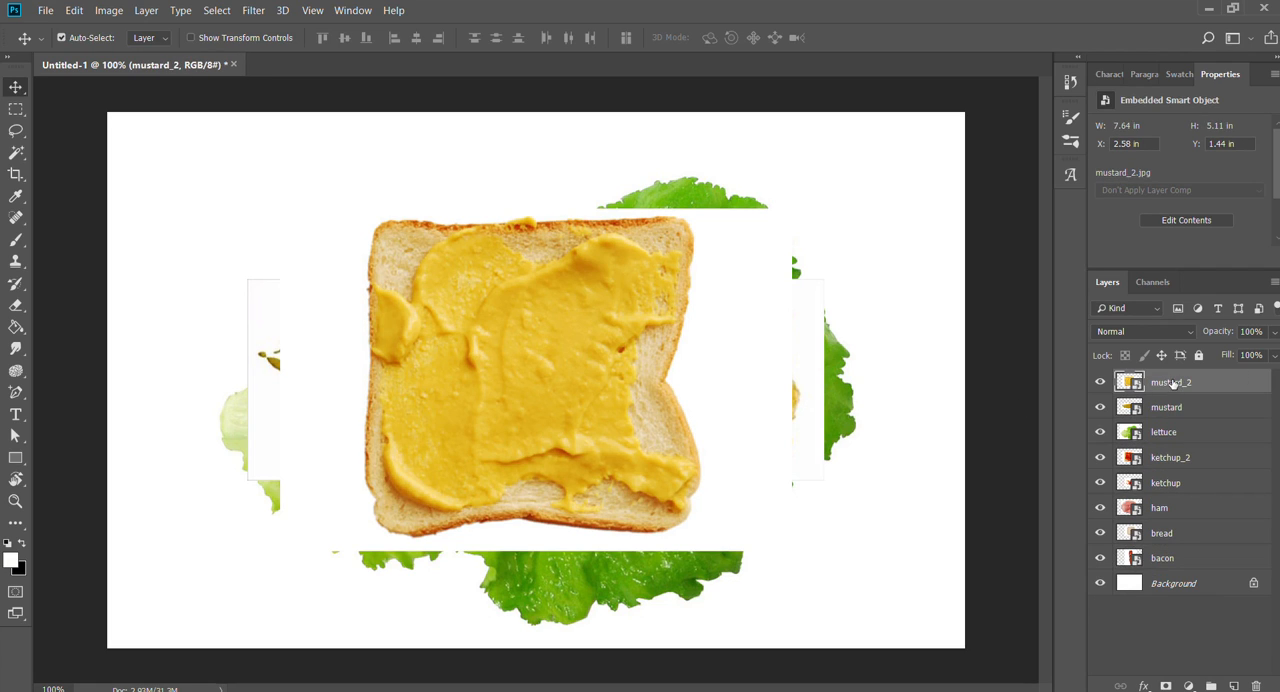
{"action": "left_click", "coordinate": [1170, 558], "text": "shift"}
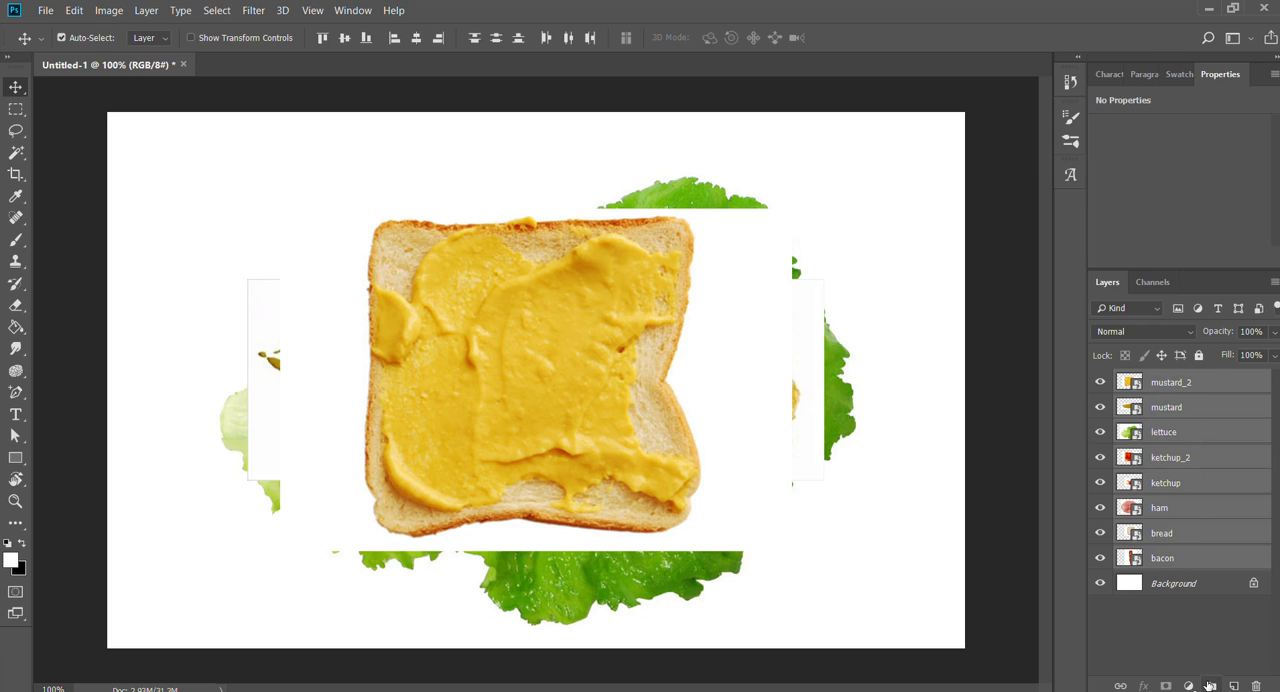
{"action": "left_click", "coordinate": [1210, 686]}
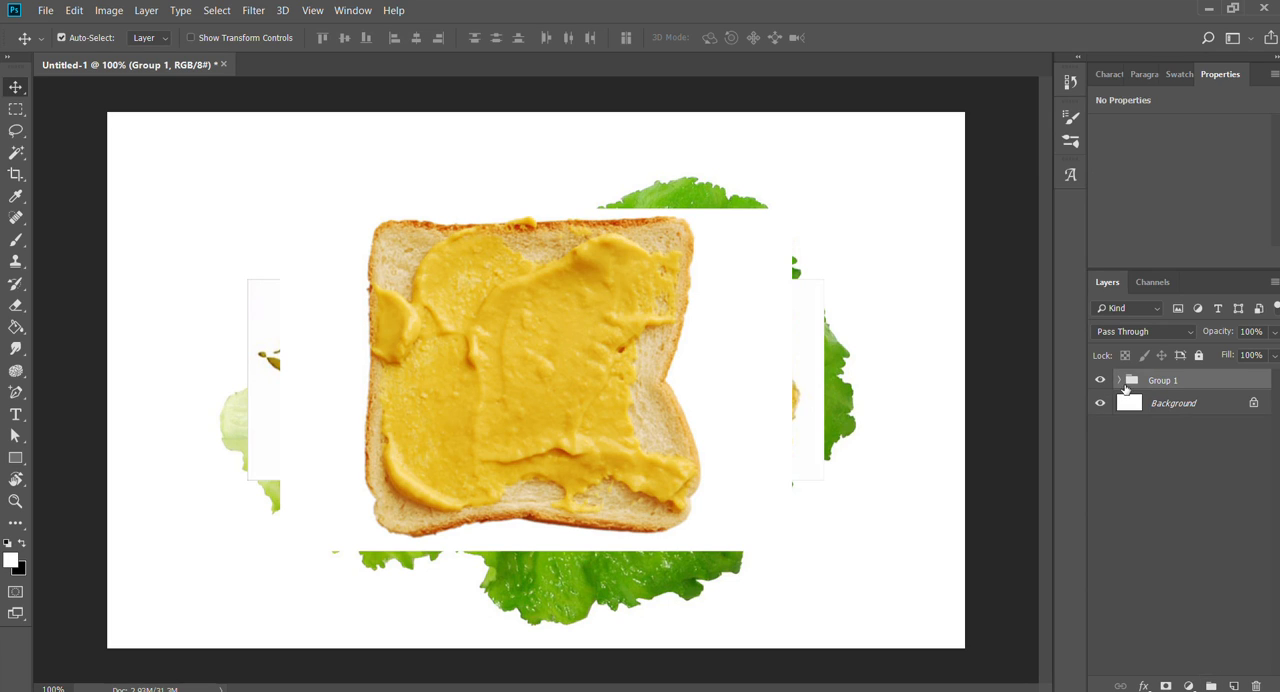
- Expand Group 1 and move the mustard_2 layer beneath bacon, to the bottom of the group
{"action": "left_click", "coordinate": [1118, 380]}
{"action": "left_click", "coordinate": [1118, 380]}
{"action": "left_click", "coordinate": [1099, 381]}
{"action": "left_click", "coordinate": [1101, 382]}
{"action": "left_click", "coordinate": [1118, 380]}
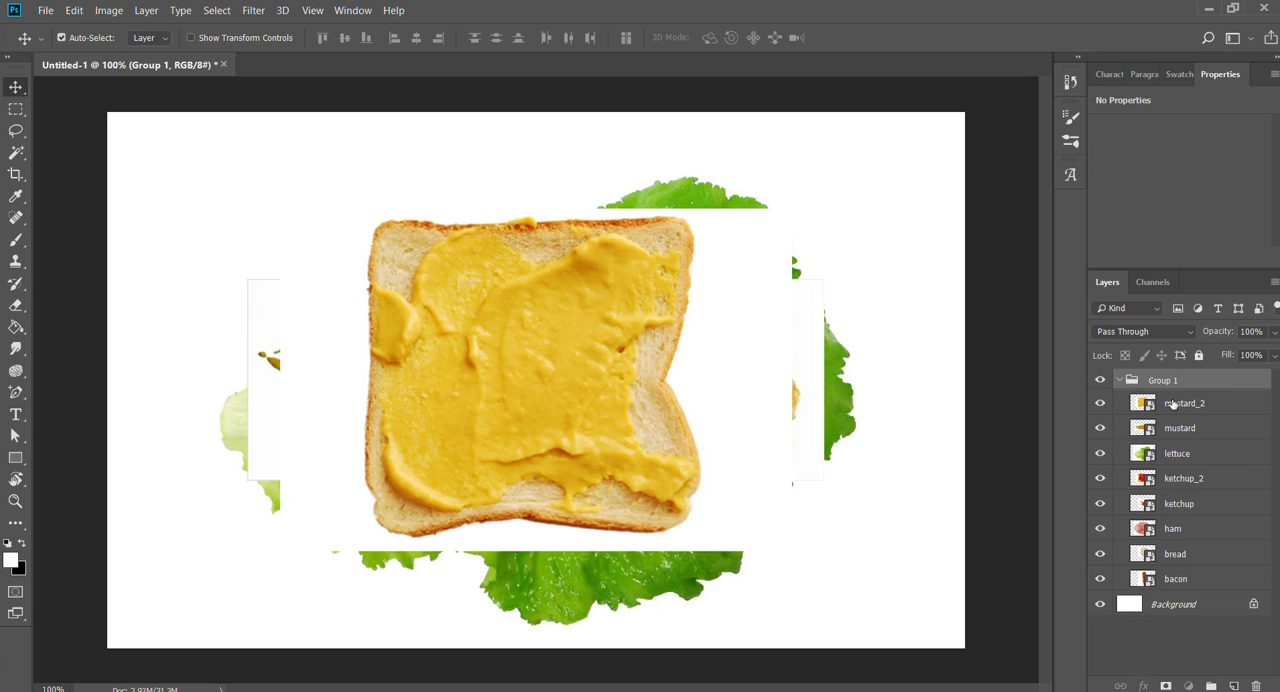
{"action": "left_click_drag", "start_coordinate": [1175, 408], "coordinate": [1145, 594]}
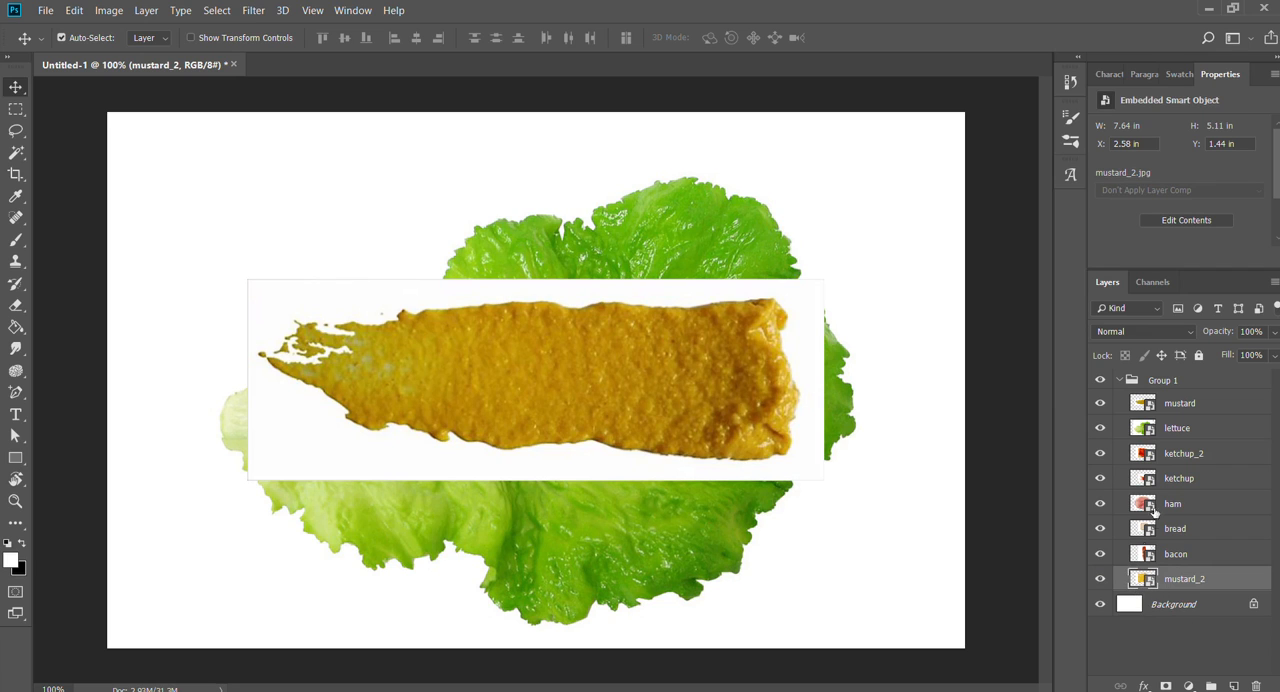
- Toggle the visibility of Group 1 off and on repeatedly to compare the canvas, ending with the group shown
{"action": "left_click", "coordinate": [1102, 380]}
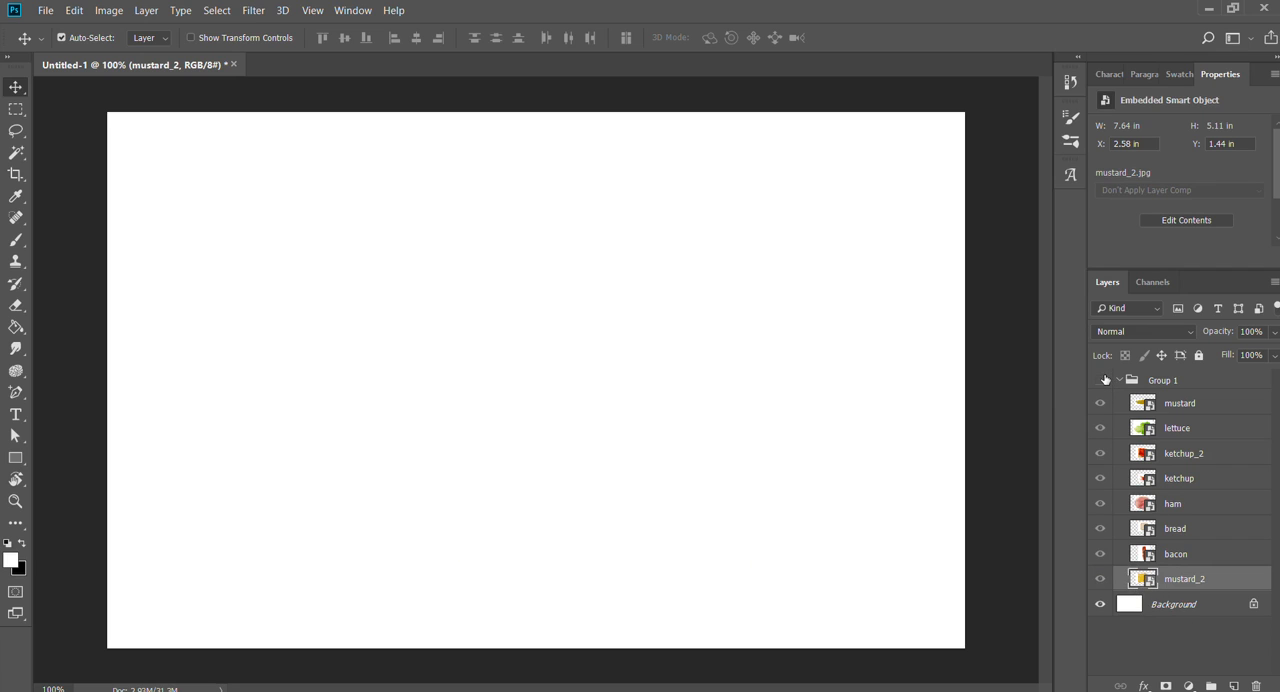
{"action": "left_click", "coordinate": [1102, 380]}
{"action": "left_click", "coordinate": [1102, 380]}
{"action": "left_click", "coordinate": [1102, 380]}
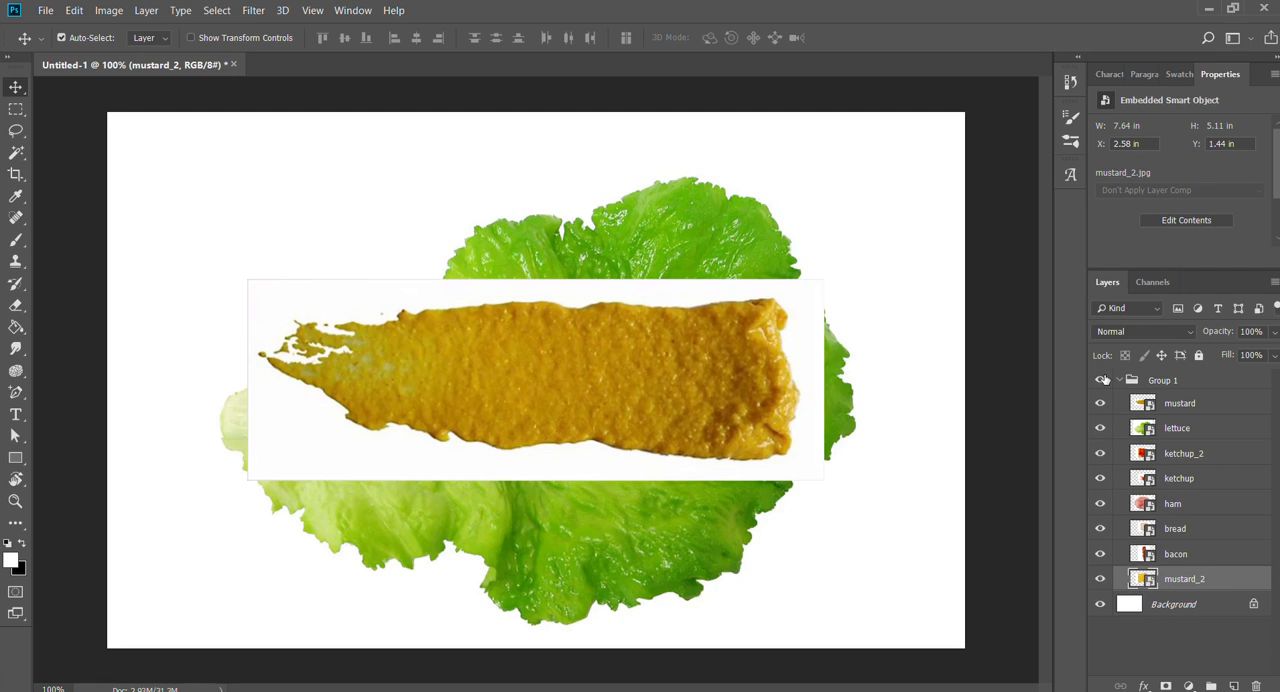
{"action": "left_click", "coordinate": [1102, 380]}
{"action": "left_click", "coordinate": [1102, 380]}
{"action": "left_click", "coordinate": [1102, 380]}
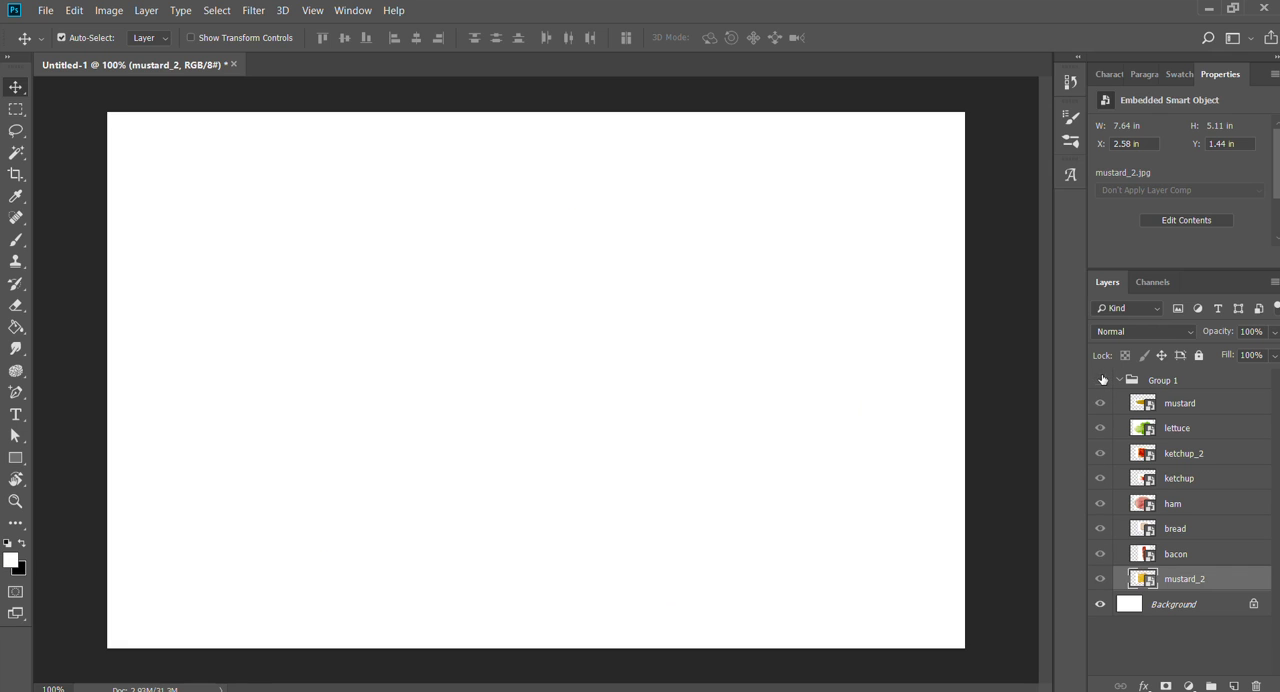
{"action": "left_click", "coordinate": [1102, 380]}
{"action": "left_click", "coordinate": [1102, 380]}
{"action": "left_click", "coordinate": [1102, 380]}
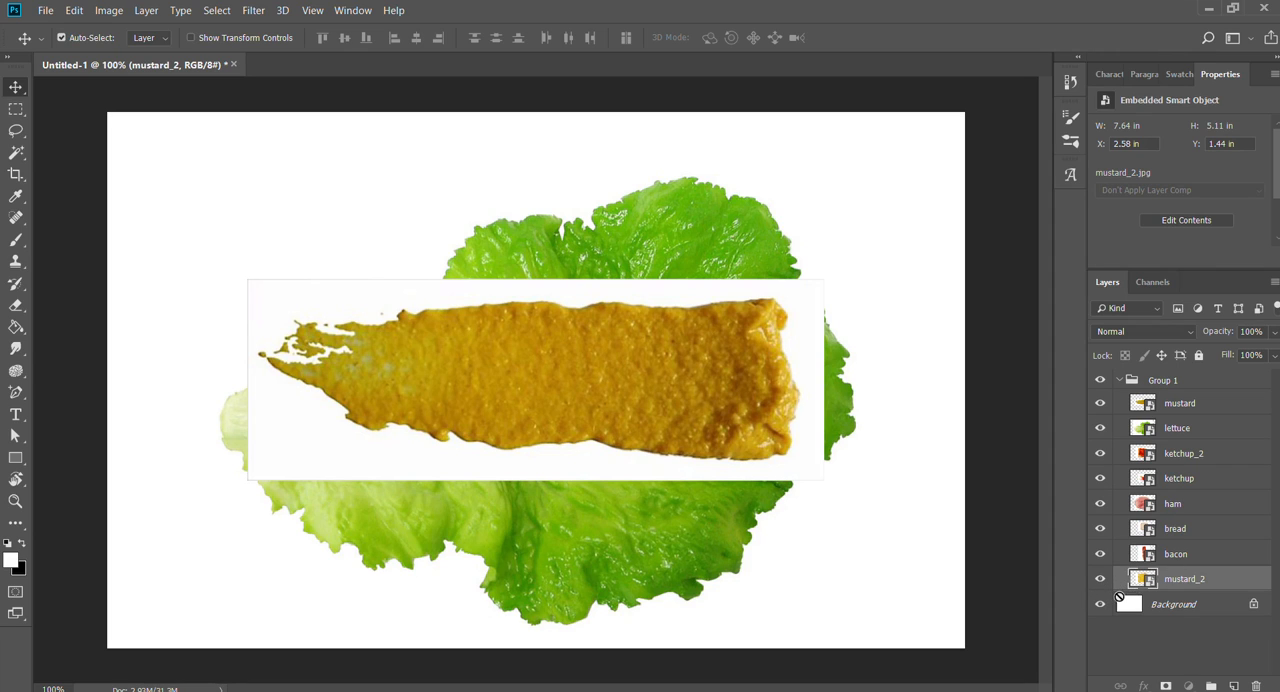
- Move the mustard_2 layer out of Group 1 to the top of the layer stack, and hide Group 1
{"action": "left_click_drag", "start_coordinate": [1178, 590], "coordinate": [1145, 383]}
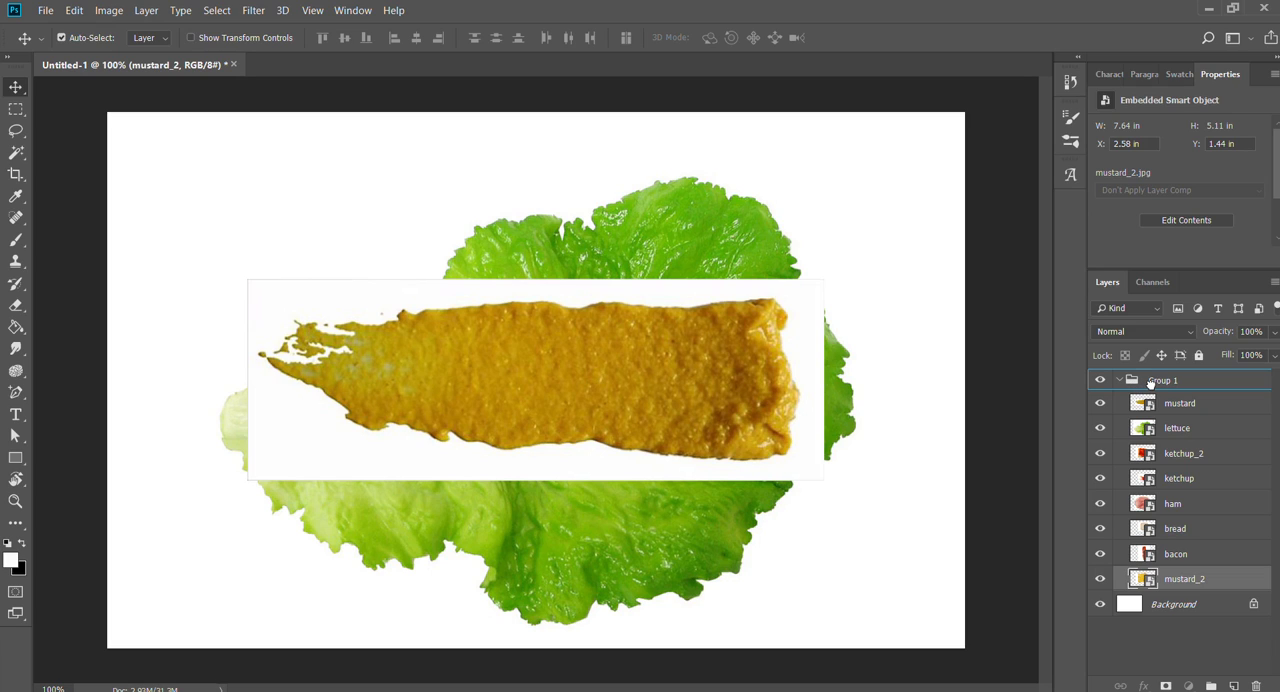
{"action": "left_click_drag", "start_coordinate": [1148, 375], "coordinate": [1148, 372]}
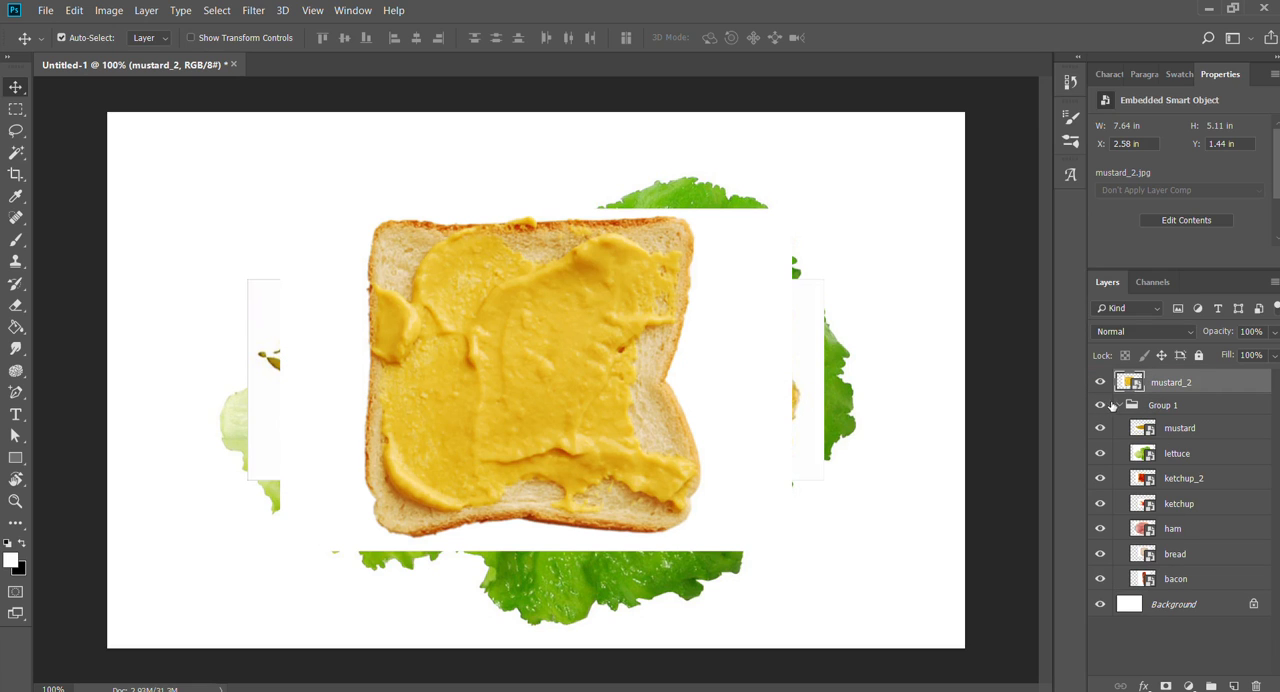
{"action": "left_click", "coordinate": [1100, 405]}
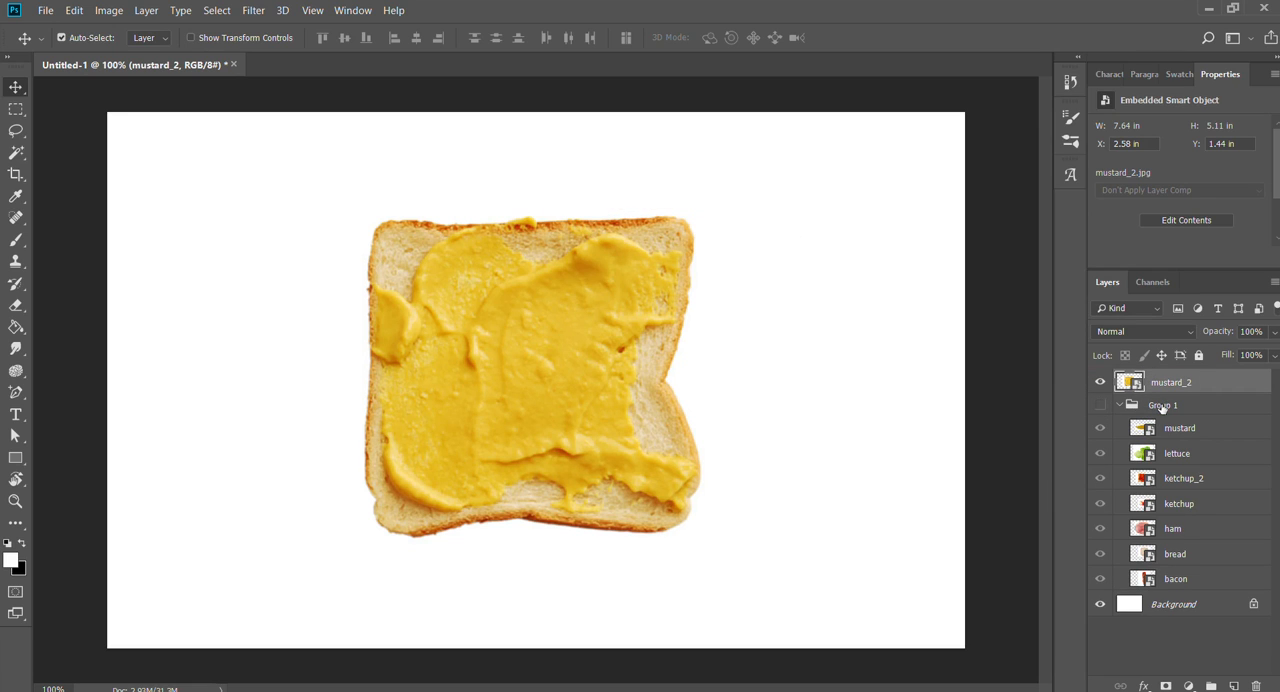
- Move the mustard_2 slice to about X 2.84 in, Y 0.76 in, and shift it down to about X 2.68 in, Y 1.32 in
{"action": "left_click_drag", "start_coordinate": [564, 398], "coordinate": [571, 343]}
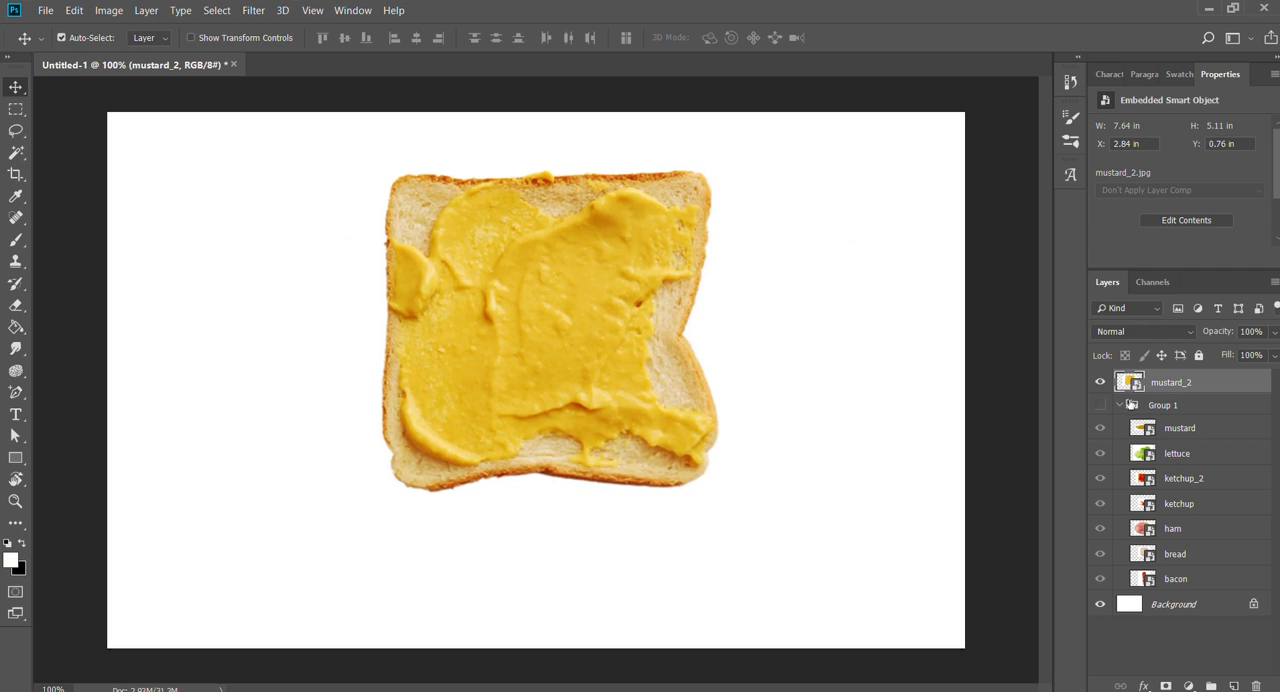
{"action": "left_click", "coordinate": [1100, 382]}
{"action": "left_click", "coordinate": [1100, 382]}
{"action": "left_click_drag", "start_coordinate": [509, 340], "coordinate": [530, 400]}
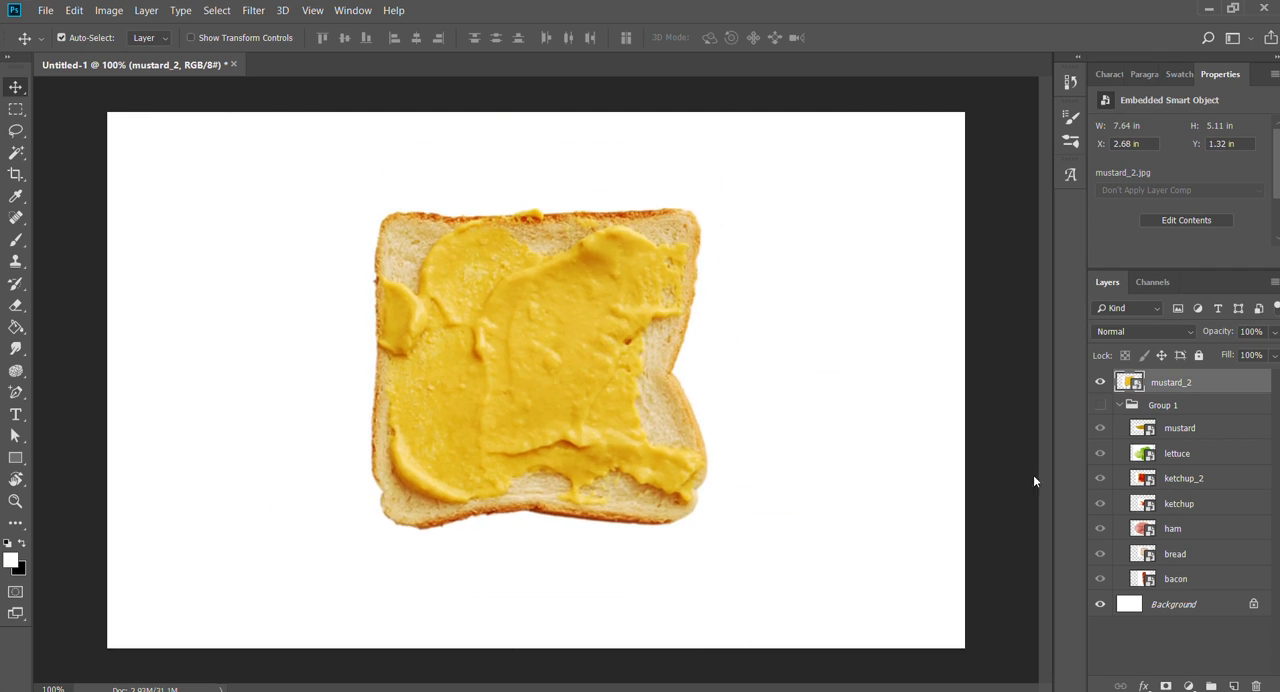
- Hide the mustard_2 layer, show Group 1 on its own, and make mustard_2 visible again
{"action": "left_click", "coordinate": [1100, 382]}
{"action": "left_click", "coordinate": [1125, 405]}
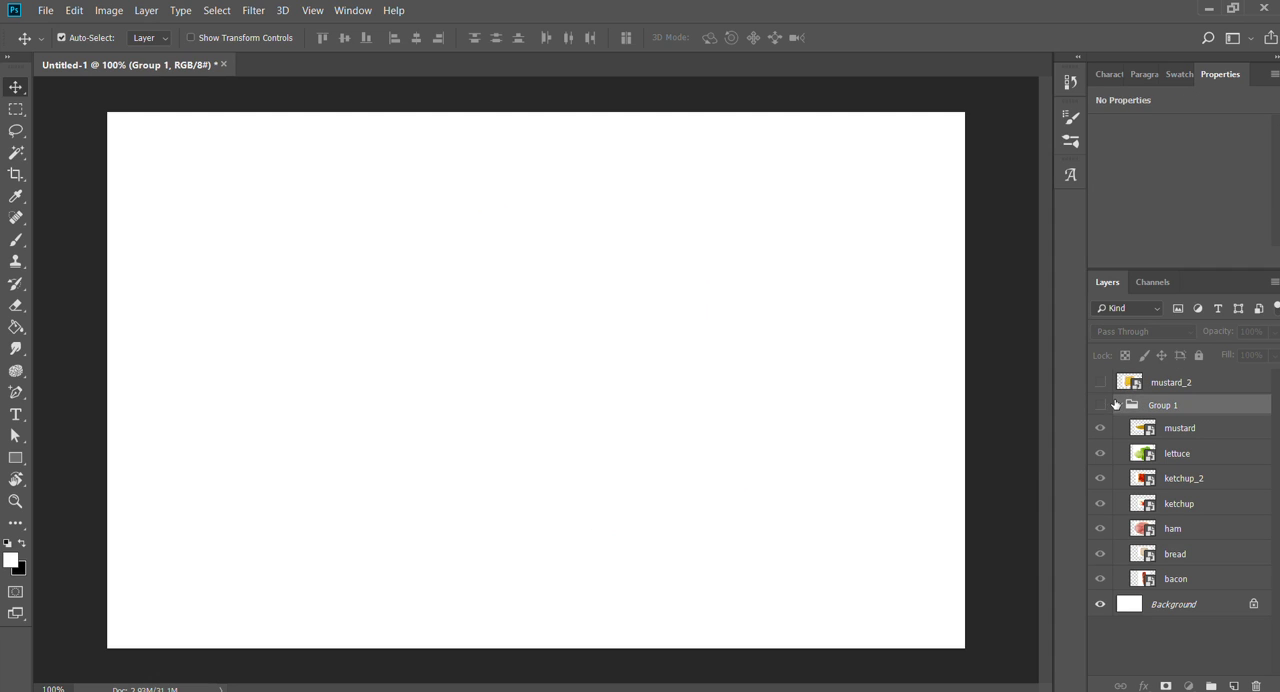
{"action": "left_click", "coordinate": [1100, 404]}
{"action": "left_click", "coordinate": [1131, 383]}
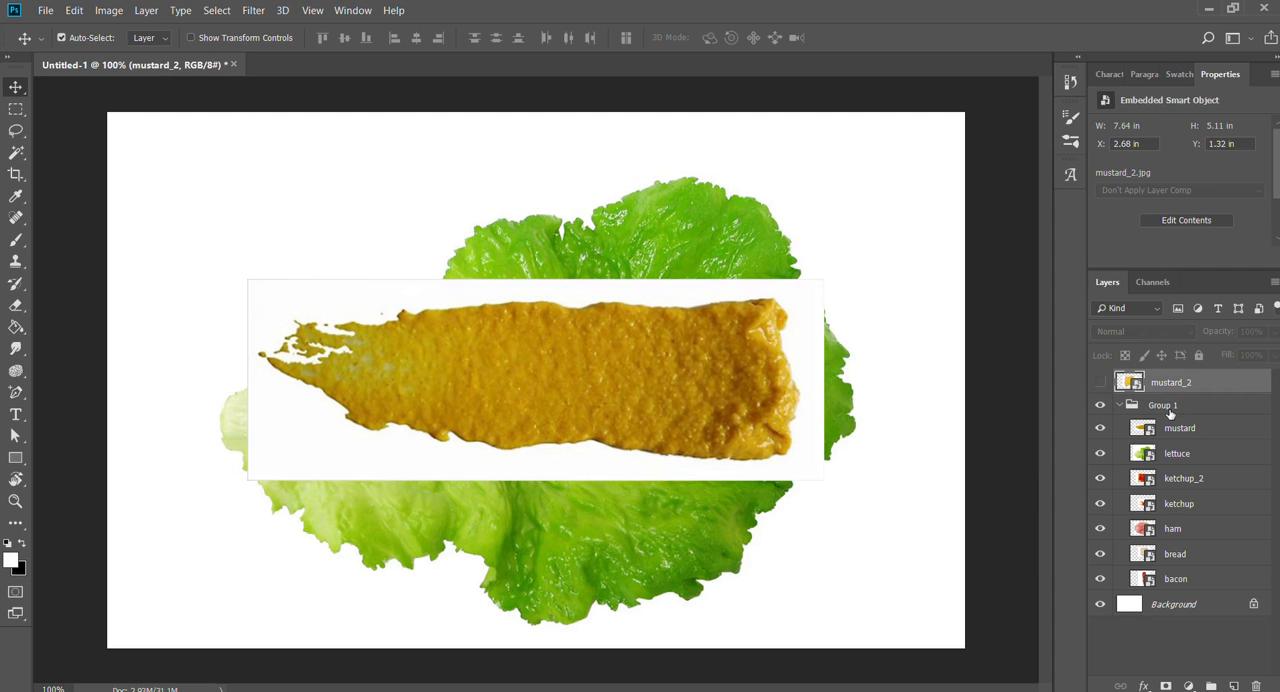
{"action": "left_click", "coordinate": [1100, 382]}
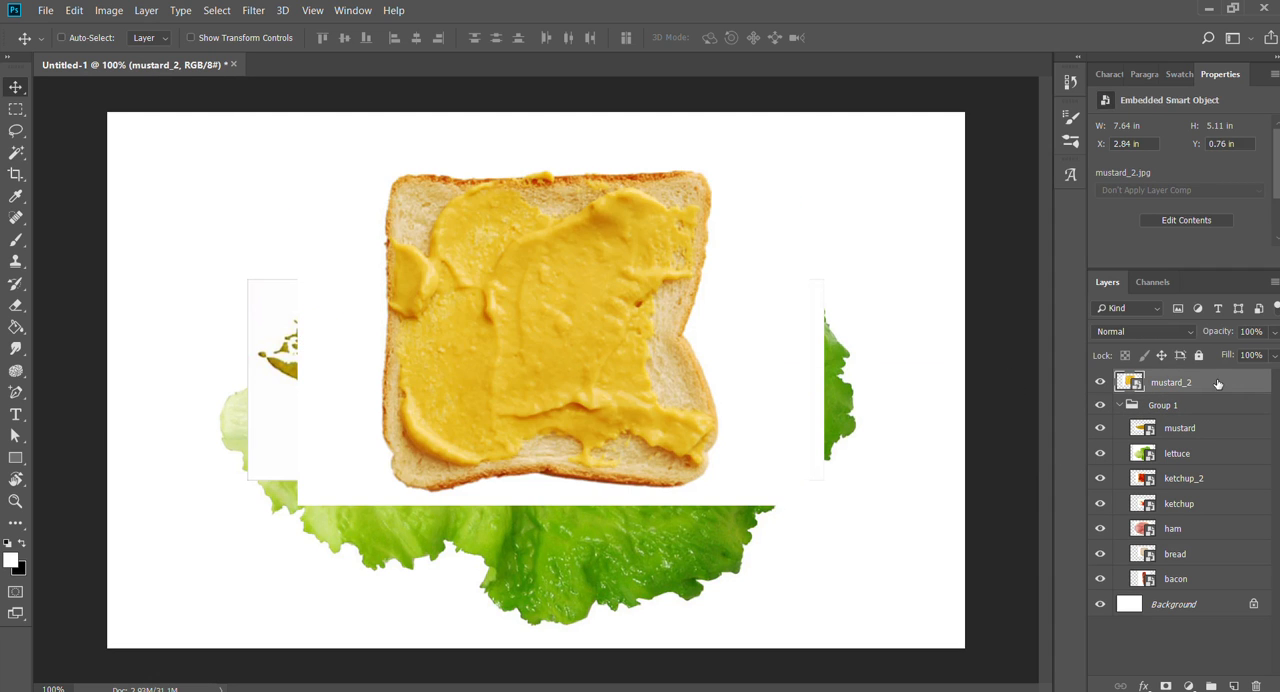
- Undo and redo the last move of the mustard_2 slice several times, leaving the move undone
{"action": "left_click_drag", "start_coordinate": [917, 357], "coordinate": [213, 197]}
{"action": "key", "text": "ctrl+z"}
{"action": "left_click", "coordinate": [86, 39]}
{"action": "key", "text": "ctrl+z"}
{"action": "key", "text": "ctrl+z"}
{"action": "key", "text": "ctrl+z"}
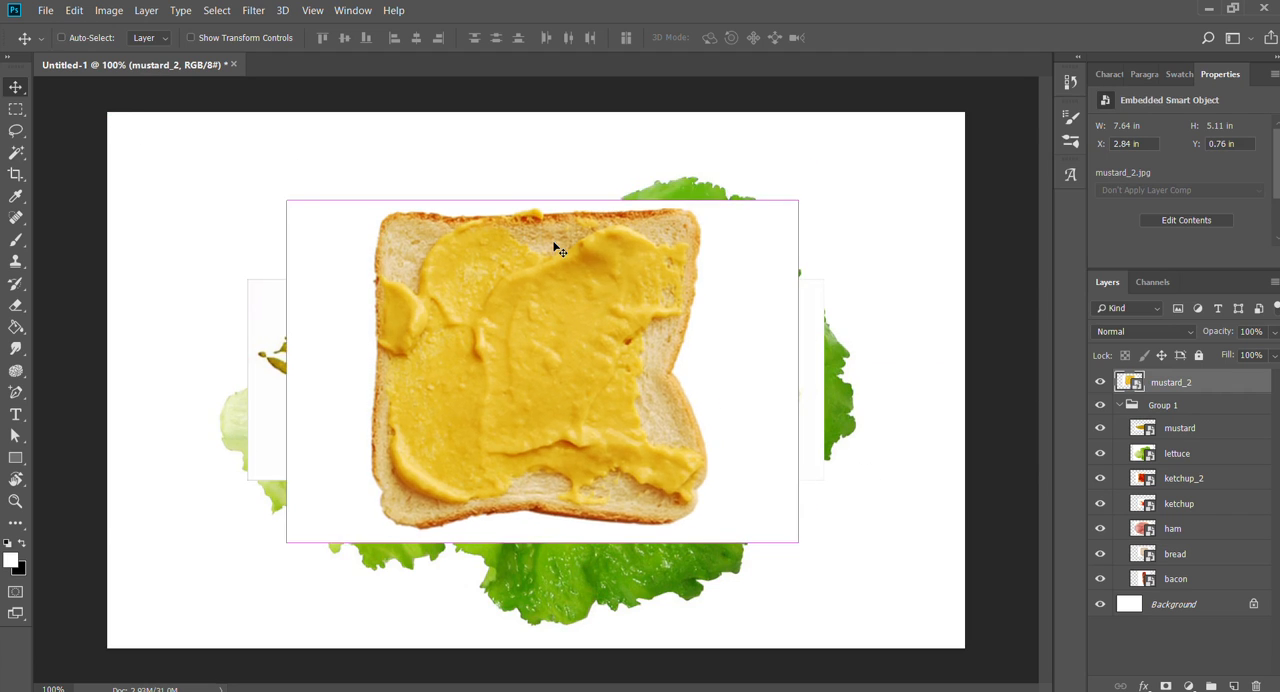
{"action": "key", "text": "ctrl+z"}
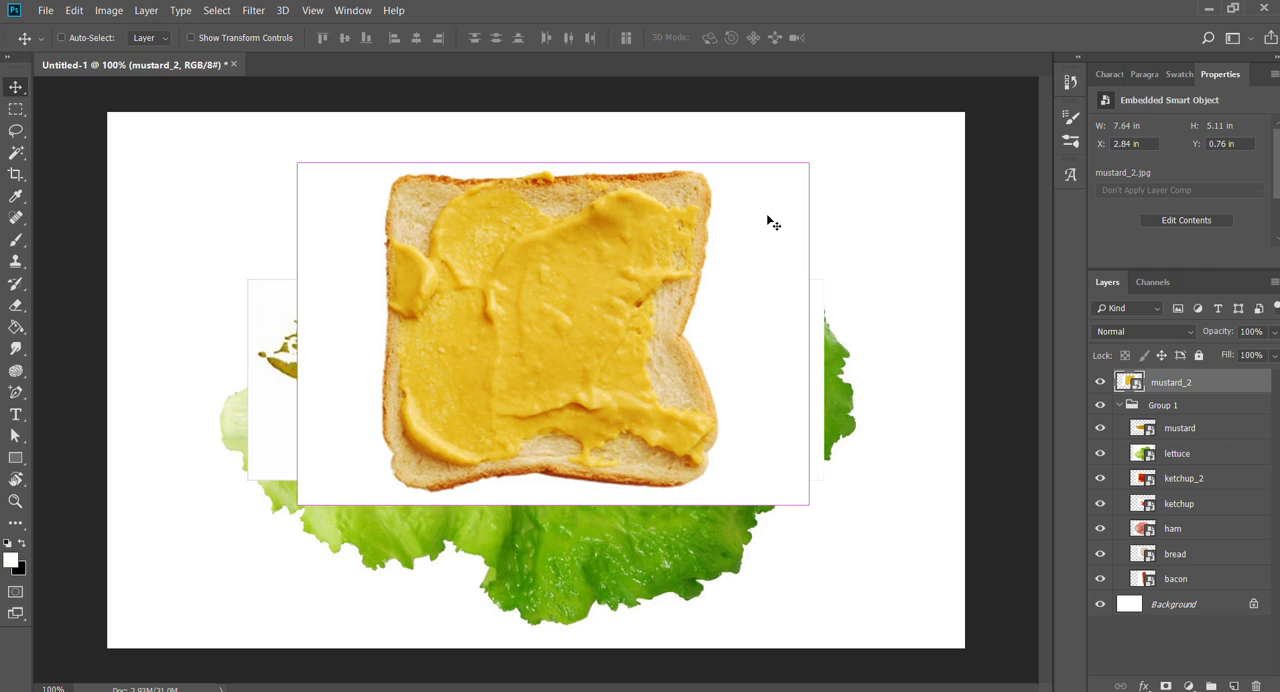
{"action": "key", "text": "ctrl+z"}
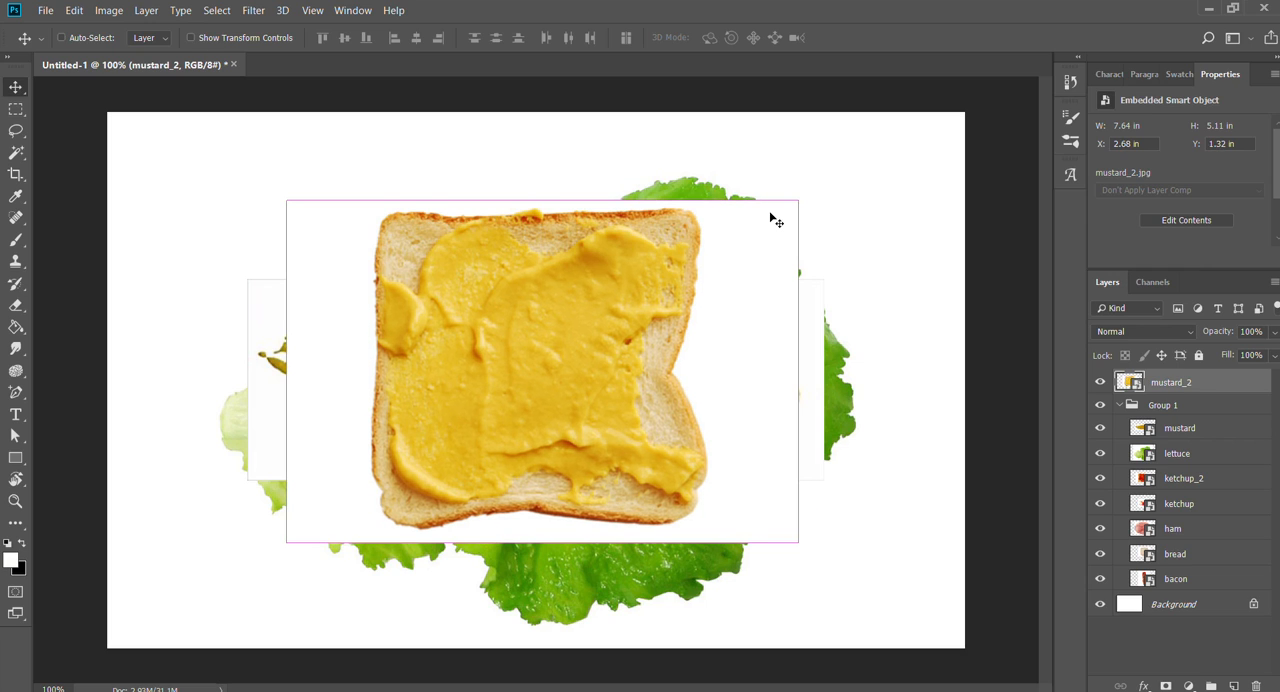
{"action": "key", "text": "ctrl+z"}
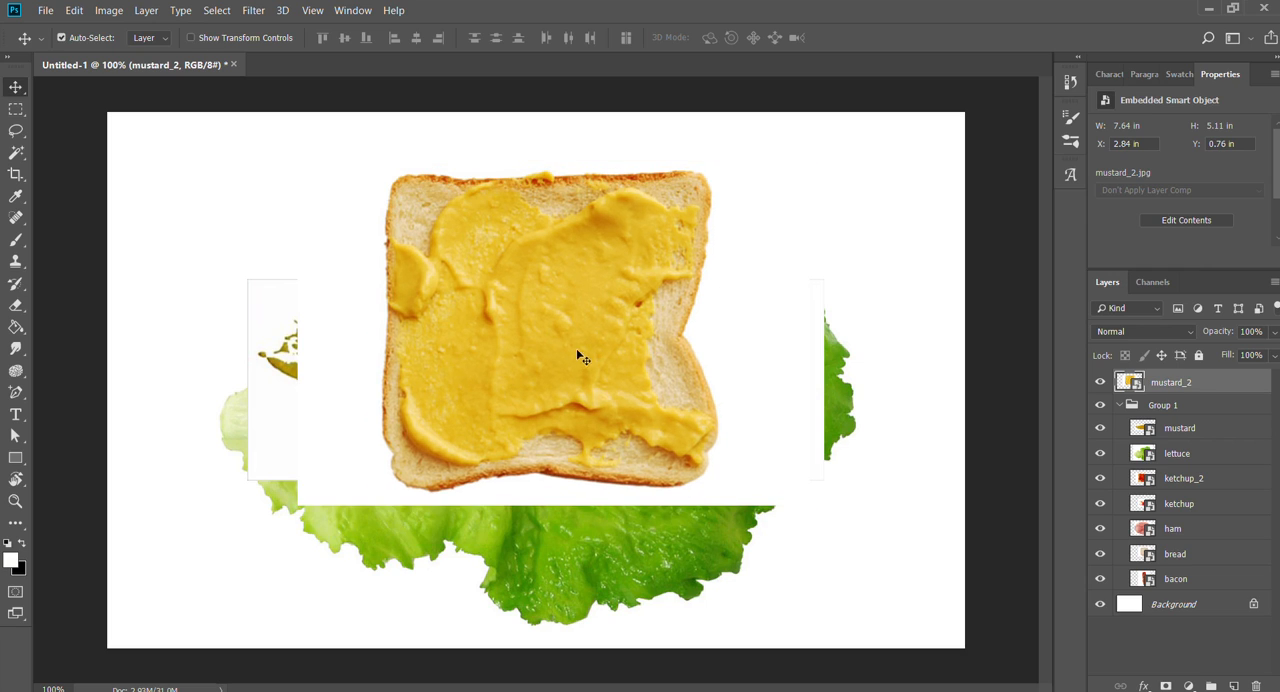
- Hide the mustard_2 layer and Group 1, and add a new empty layer at the top of the stack
{"action": "left_click", "coordinate": [1100, 382]}
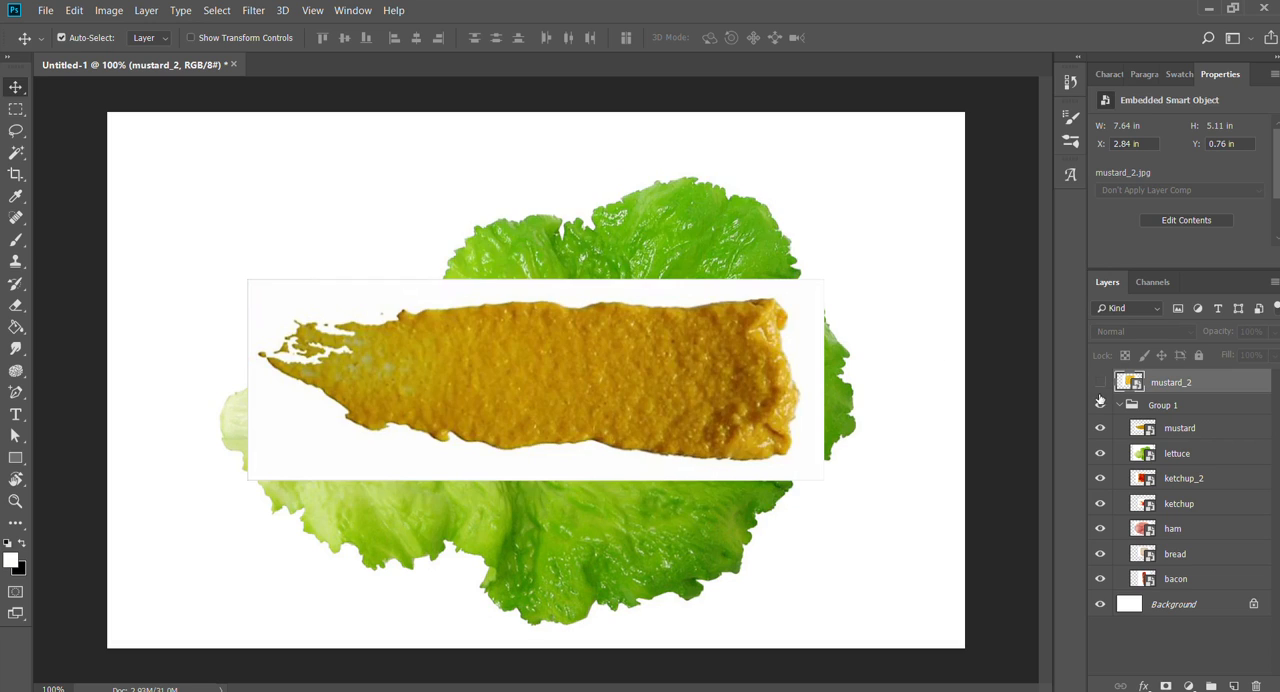
{"action": "left_click", "coordinate": [1100, 405]}
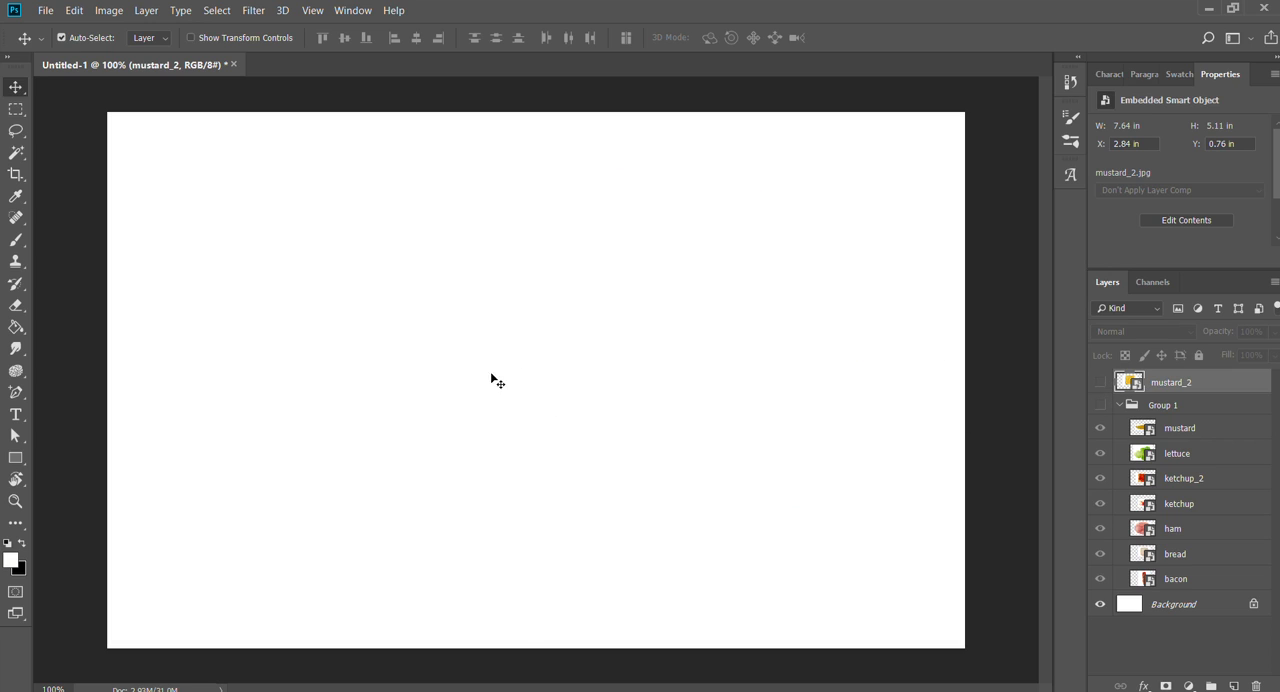
{"action": "left_click", "coordinate": [1181, 635]}
{"action": "left_click", "coordinate": [1233, 686]}
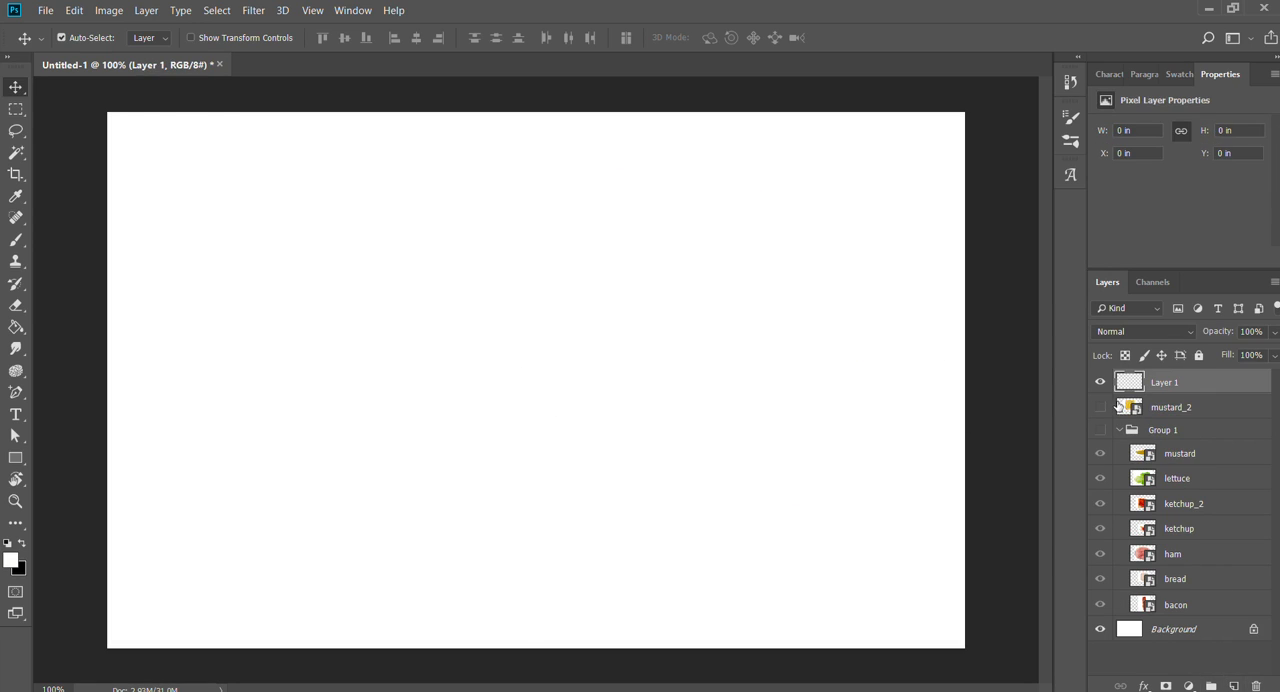
- Paint large numbers 1, 2 and 3 across Layer 1 with the Brush tool, using black at size 70
{"action": "key", "text": "b"}
{"action": "left_click_drag", "start_coordinate": [266, 215], "coordinate": [329, 523]}
{"action": "left_click", "coordinate": [21, 546]}
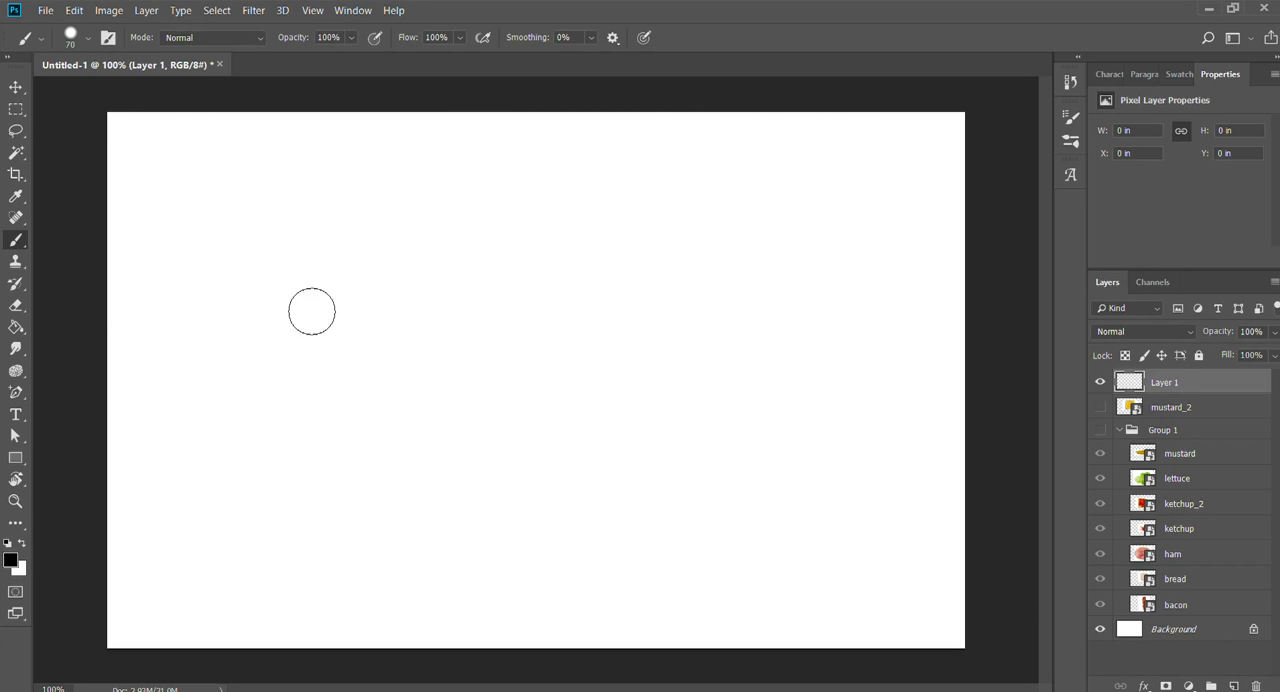
{"action": "mouse_move", "coordinate": [207, 203]}
{"action": "left_mouse_down"}
{"action": "mouse_move", "coordinate": [220, 531]}
{"action": "mouse_move", "coordinate": [205, 525]}
{"action": "left_mouse_up"}
{"action": "mouse_move", "coordinate": [380, 258]}
{"action": "left_mouse_down"}
{"action": "mouse_move", "coordinate": [562, 329]}
{"action": "mouse_move", "coordinate": [460, 511]}
{"action": "mouse_move", "coordinate": [688, 512]}
{"action": "left_mouse_up"}
{"action": "mouse_move", "coordinate": [725, 243]}
{"action": "left_mouse_down"}
{"action": "mouse_move", "coordinate": [834, 206]}
{"action": "mouse_move", "coordinate": [948, 455]}
{"action": "left_mouse_up"}
{"action": "left_click_drag", "start_coordinate": [912, 527], "coordinate": [815, 500]}
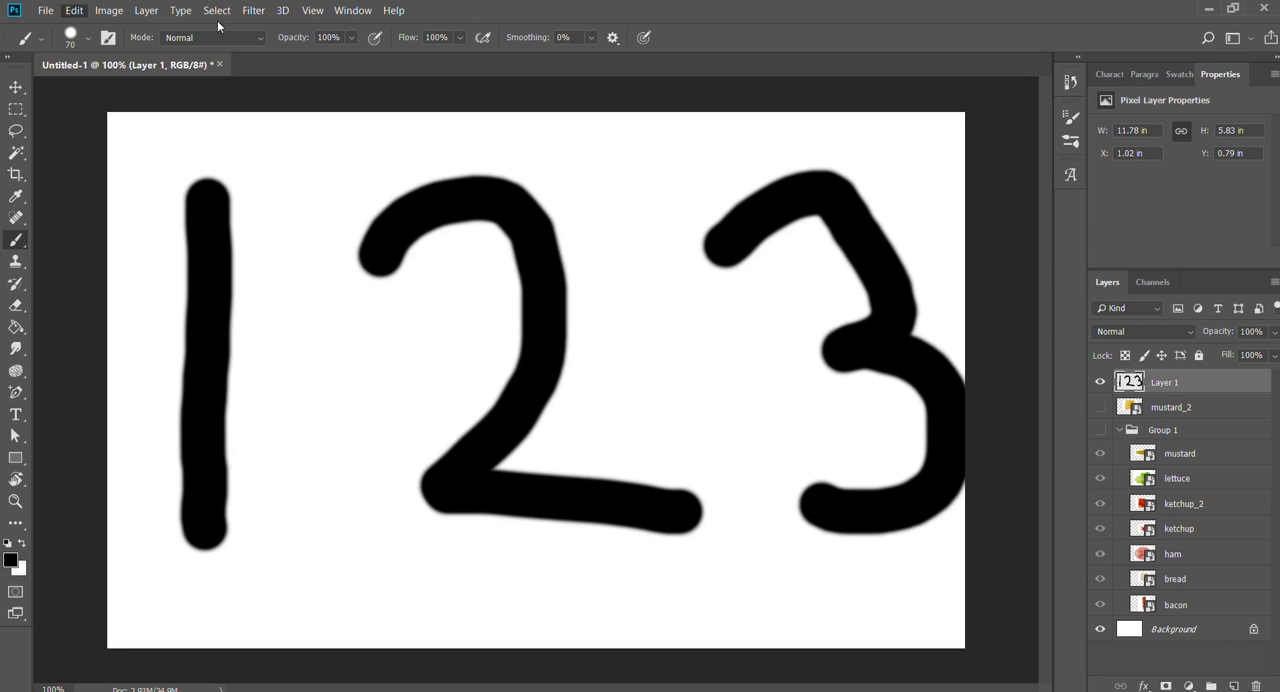
- Undo and redo the brush stroke of the number 3 repeatedly, leaving it undone
{"action": "key", "text": "ctrl+z"}
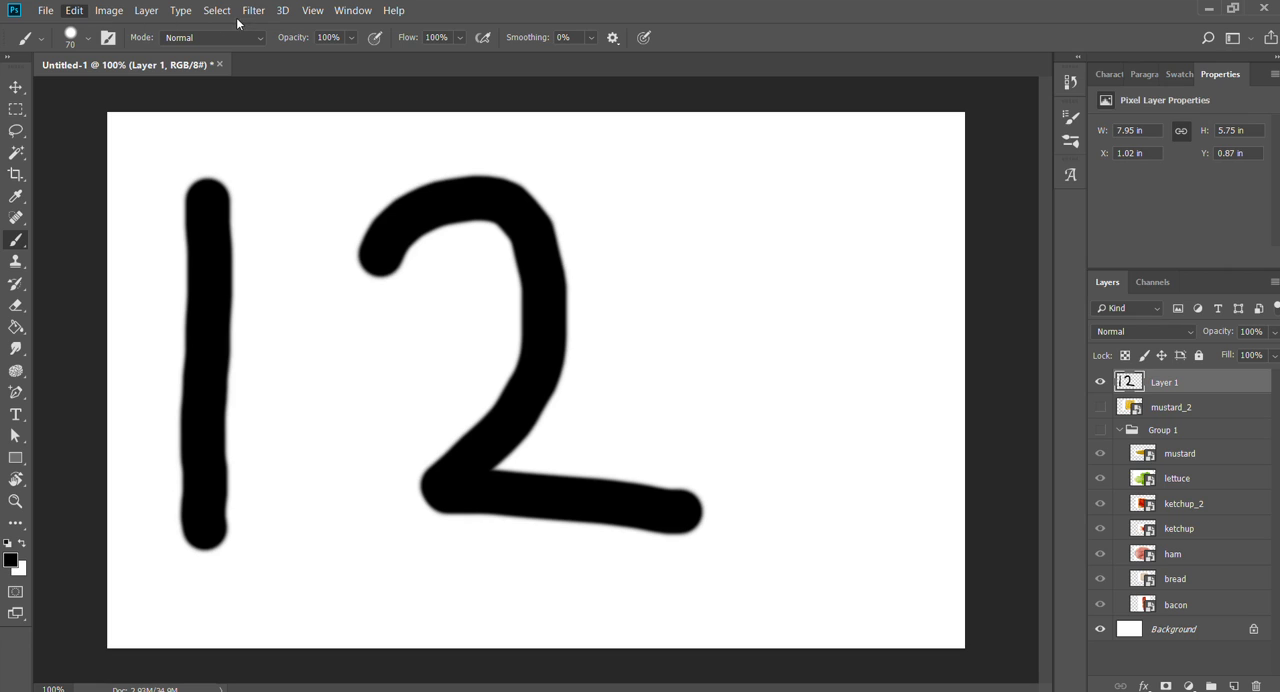
{"action": "key", "text": "ctrl+shift+z"}
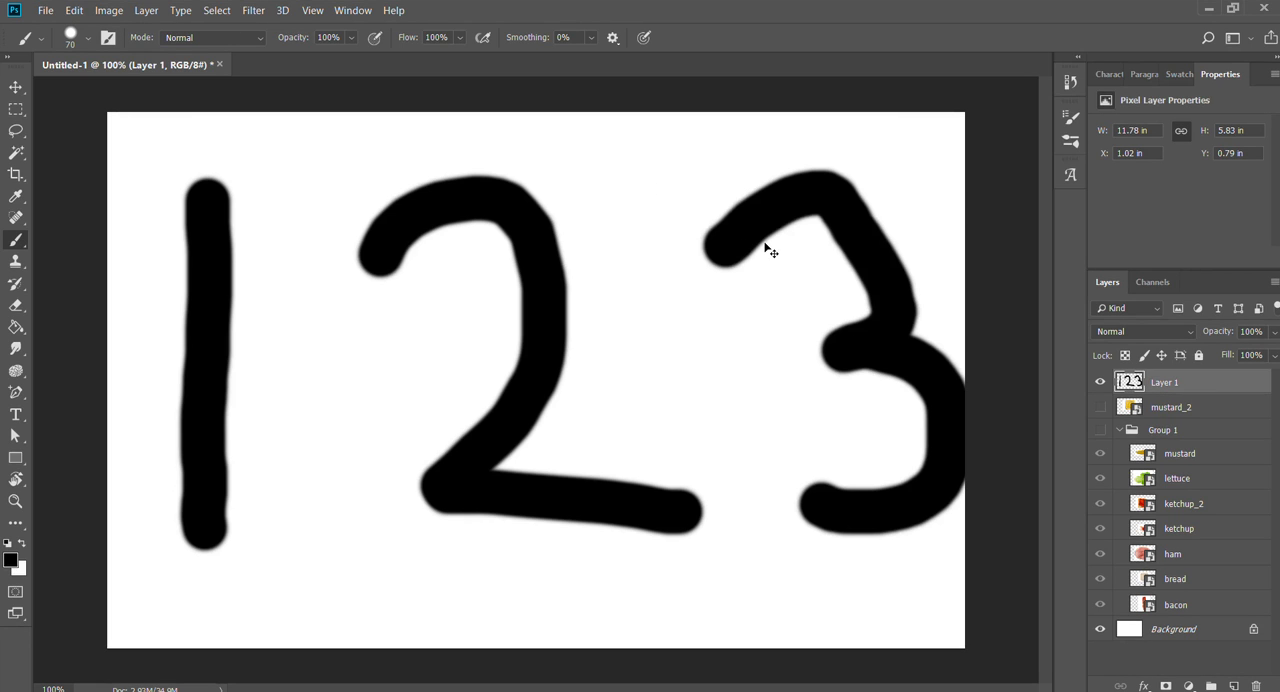
{"action": "key", "text": "ctrl+z"}
{"action": "key", "text": "ctrl+shift+z"}
{"action": "key", "text": "ctrl+z"}
{"action": "key", "text": "ctrl+shift+z"}
{"action": "key", "text": "ctrl+z"}
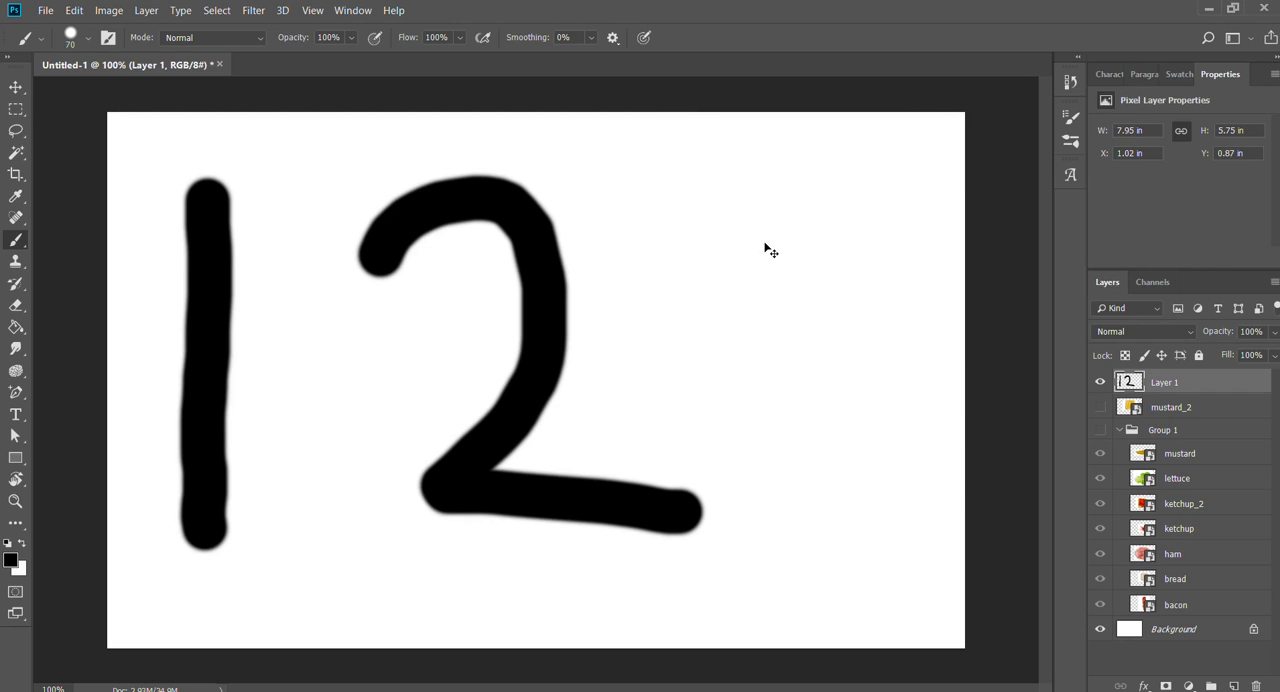
{"action": "key", "text": "ctrl+shift+z"}
{"action": "key", "text": "ctrl+z"}
{"action": "key", "text": "ctrl+shift+z"}
{"action": "key", "text": "ctrl+z"}
{"action": "key", "text": "ctrl+shift+z"}
{"action": "key", "text": "ctrl+z"}
{"action": "key", "text": "ctrl+shift+z"}
{"action": "key", "text": "ctrl+z"}
{"action": "key", "text": "ctrl+shift+z"}
{"action": "key", "text": "ctrl+z"}
{"action": "key", "text": "ctrl+shift+z"}
{"action": "key", "text": "ctrl+z"}
{"action": "key", "text": "ctrl+shift+z"}
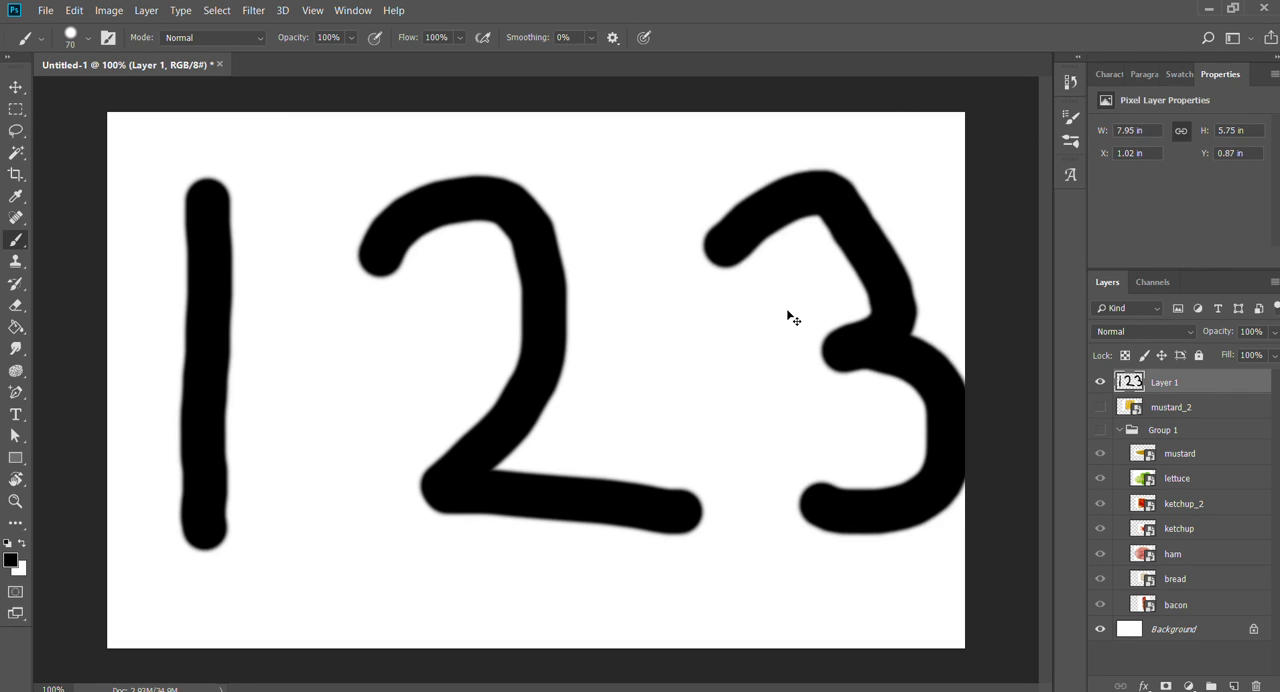
{"action": "key", "text": "ctrl+z"}
{"action": "key", "text": "ctrl+shift+z"}
{"action": "key", "text": "ctrl+z"}
{"action": "key", "text": "ctrl+shift+z"}
{"action": "key", "text": "ctrl+z"}
{"action": "key", "text": "ctrl+shift+z"}
{"action": "key", "text": "ctrl+z"}
{"action": "key", "text": "ctrl+shift+z"}
{"action": "key", "text": "ctrl+z"}
{"action": "key", "text": "ctrl+shift+z"}
{"action": "key", "text": "ctrl+z"}
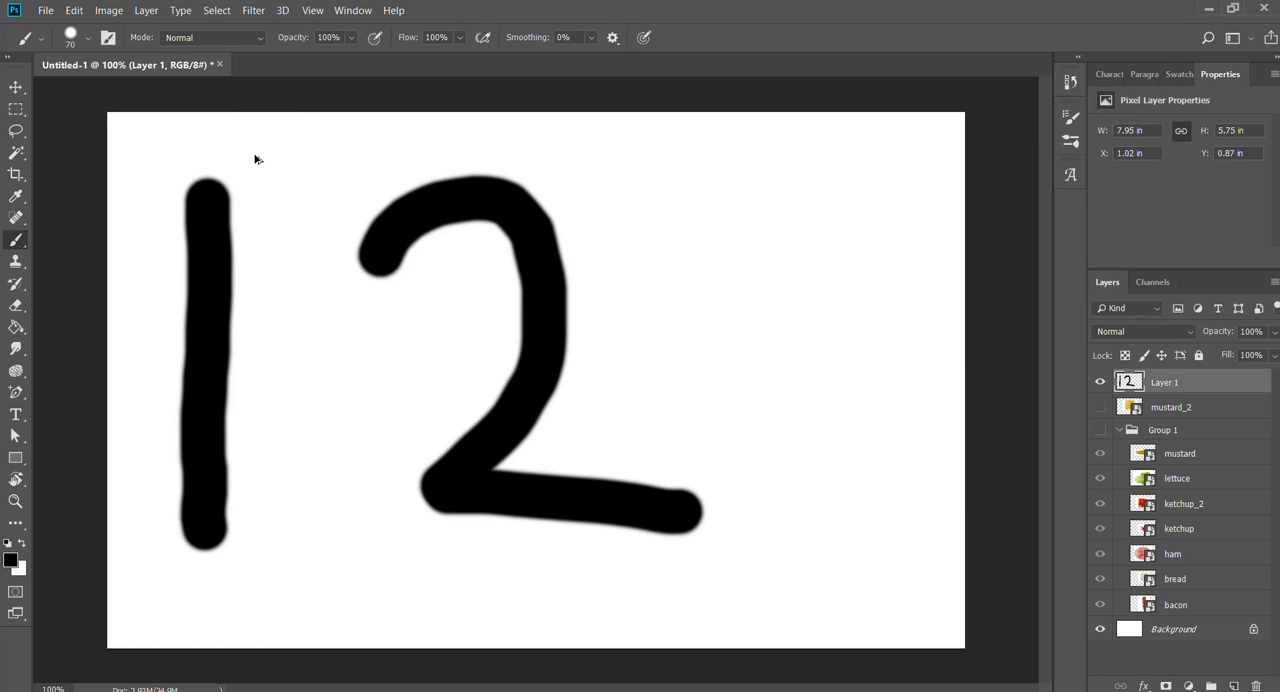
- Undo the remaining number strokes and delete the empty Layer 1, undoing and repeating the deletion once
{"action": "key", "text": "ctrl+z"}
{"action": "key", "text": "ctrl+z"}
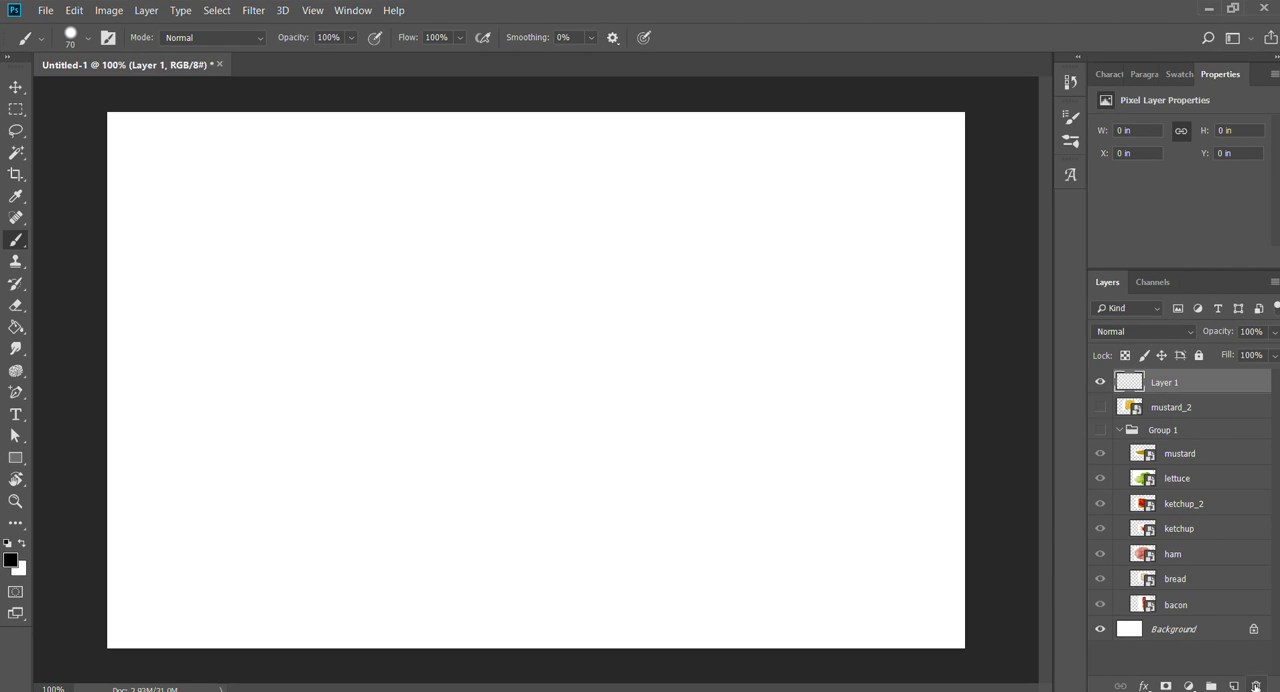
{"action": "key", "text": "Delete"}
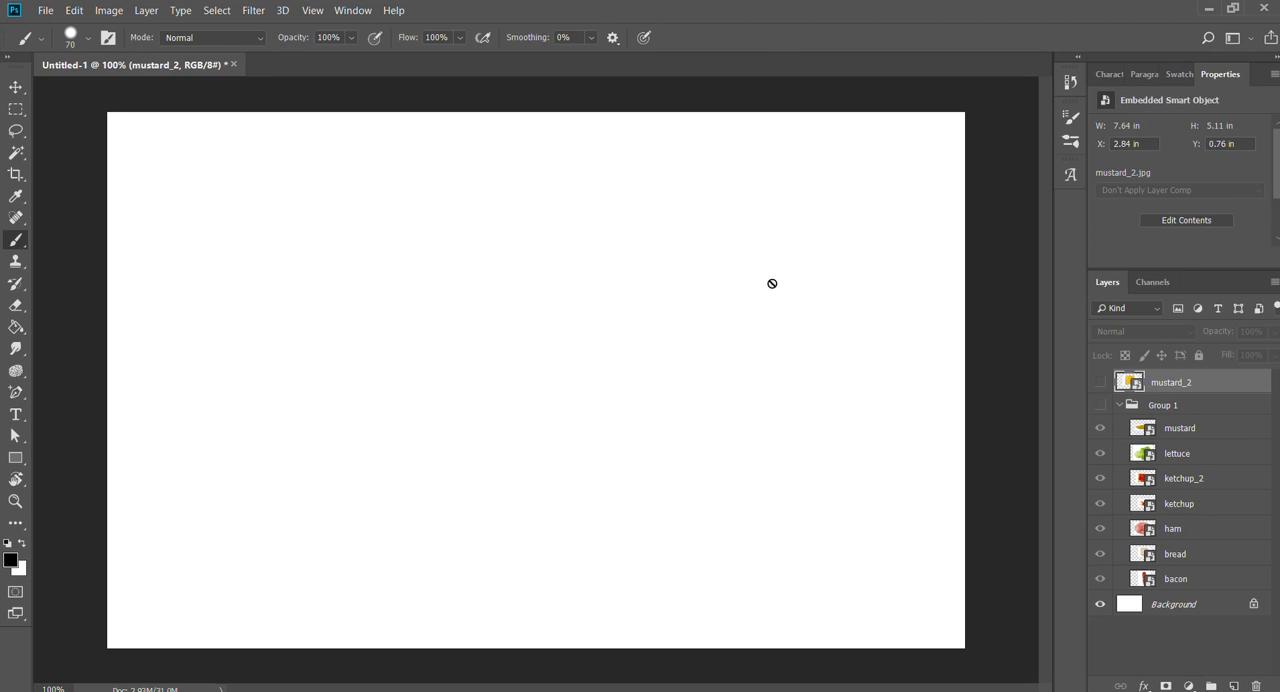
{"action": "key", "text": "ctrl+z"}
{"action": "key", "text": "Delete"}
- Step back through the history until mustard_2 sits at the top inside Group 1, and make the group visible
{"action": "key", "text": "ctrl+alt+z"}
{"action": "key", "text": "ctrl+alt+z"}
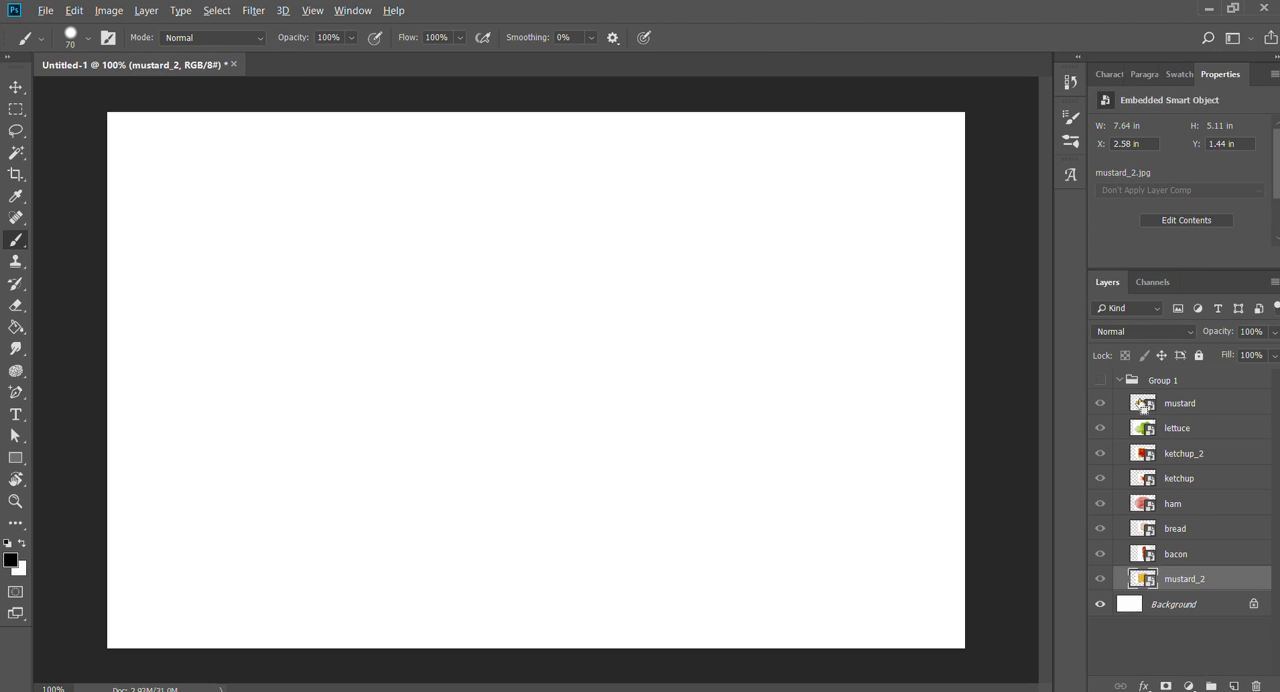
{"action": "key", "text": "ctrl+alt+z"}
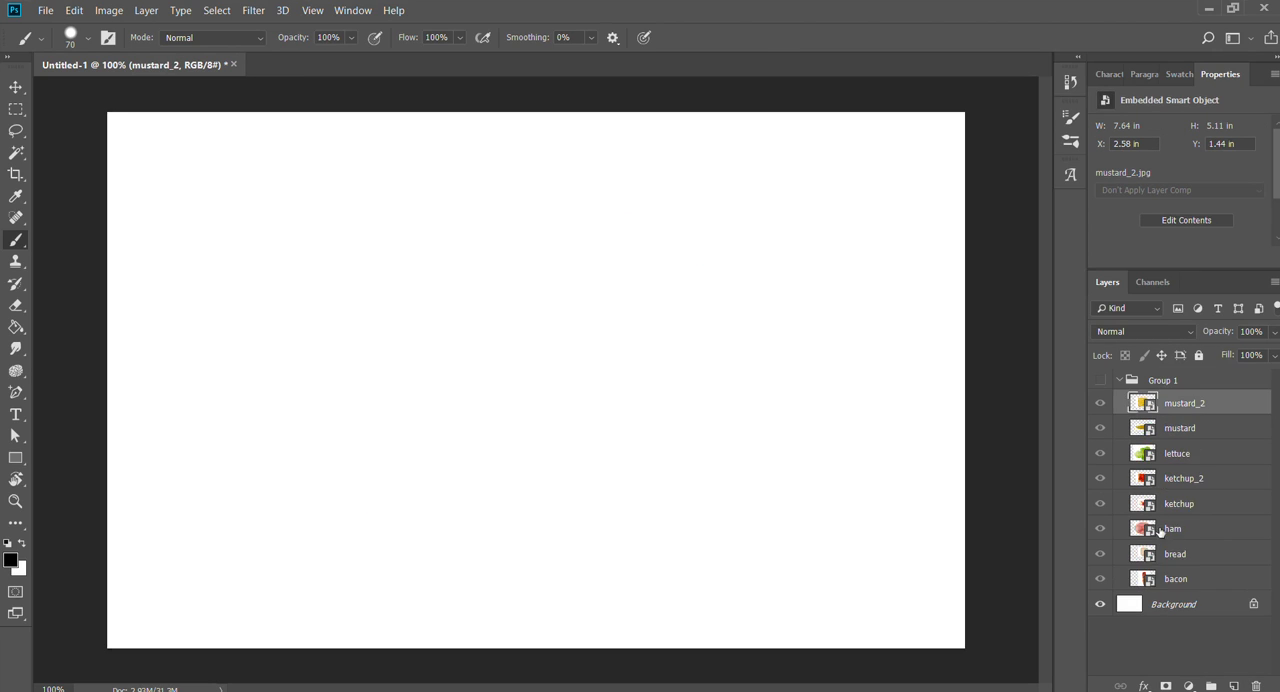
{"action": "left_click", "coordinate": [1102, 380]}
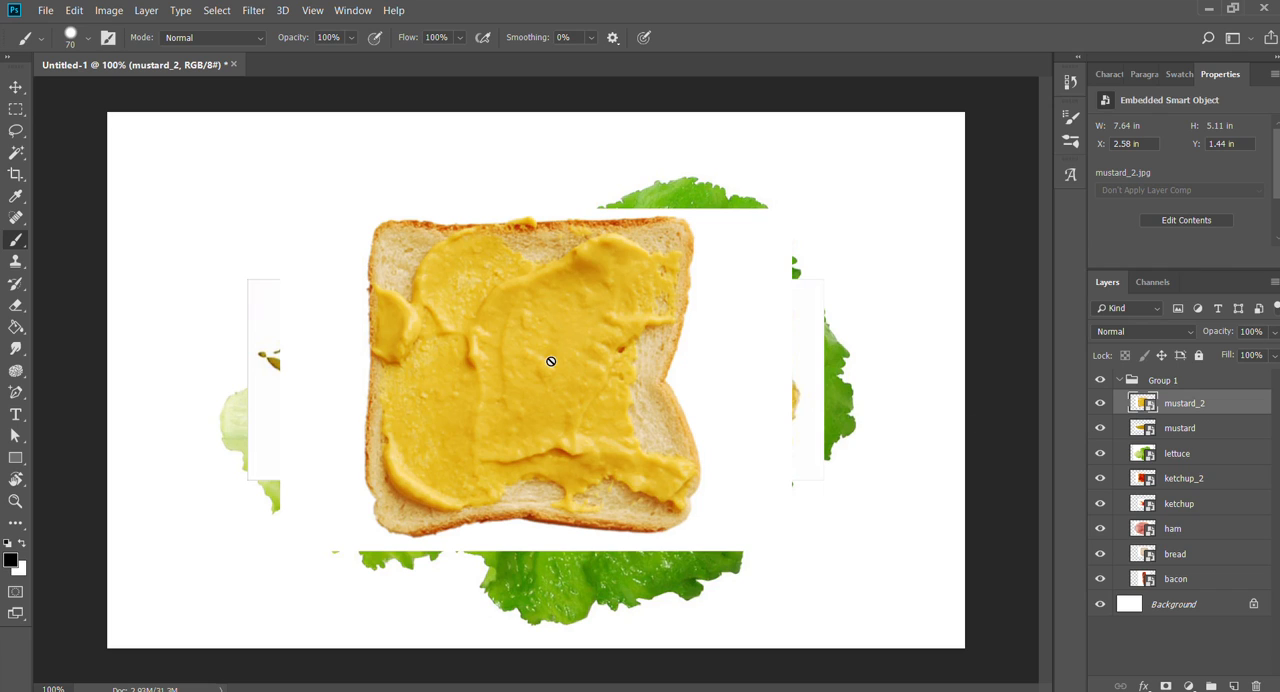
- Move the mustard_2 slice with the Move tool to about X 3.06 in, Y 1.31 in
{"action": "key", "text": "v"}
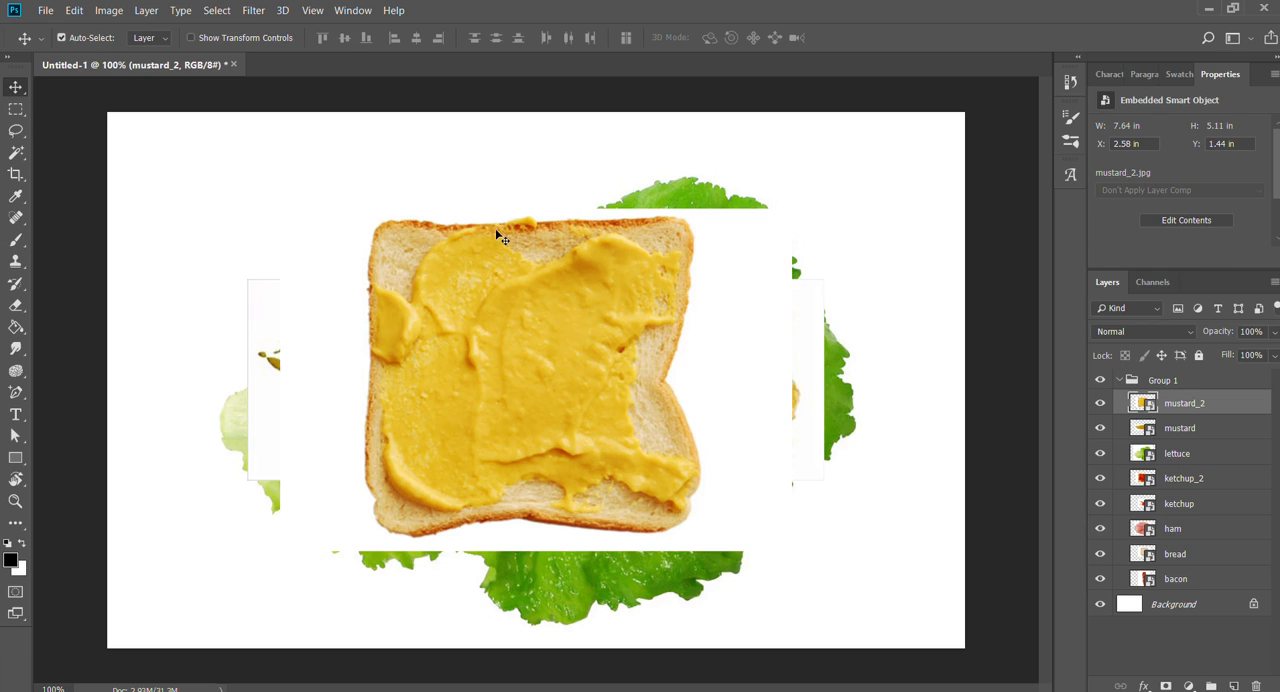
{"action": "left_click_drag", "start_coordinate": [498, 415], "coordinate": [556, 342]}
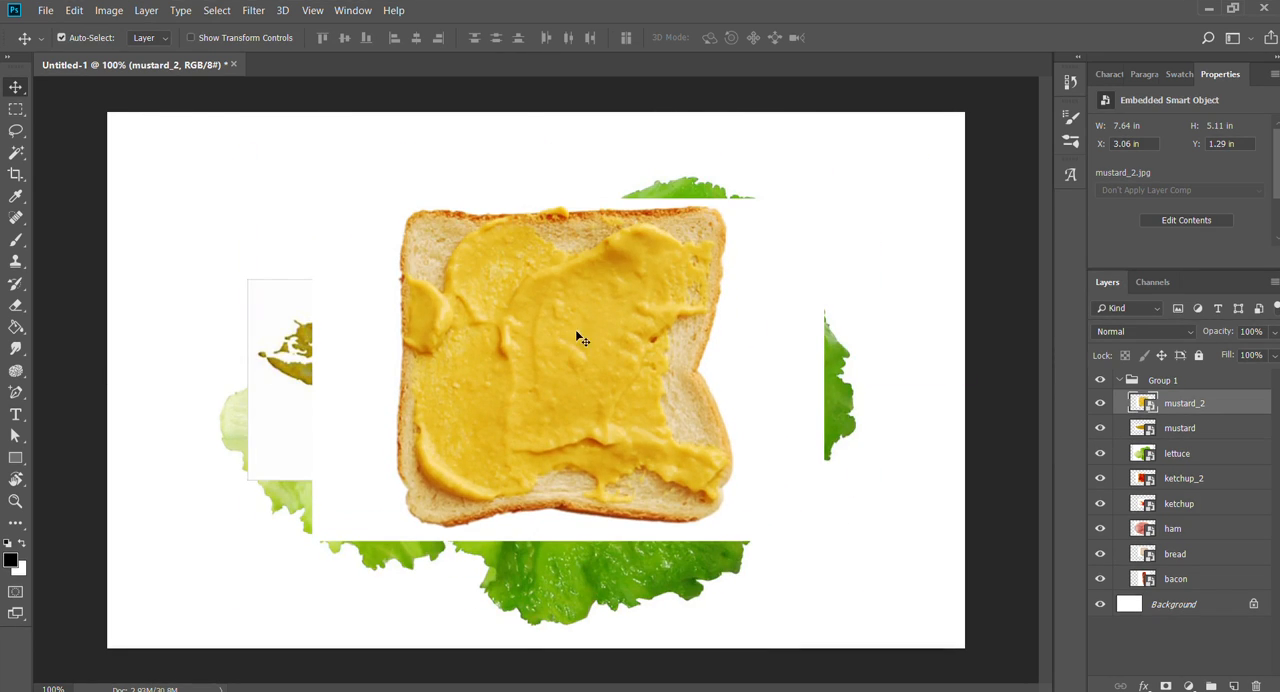
{"action": "left_click_drag", "start_coordinate": [537, 370], "coordinate": [501, 342]}
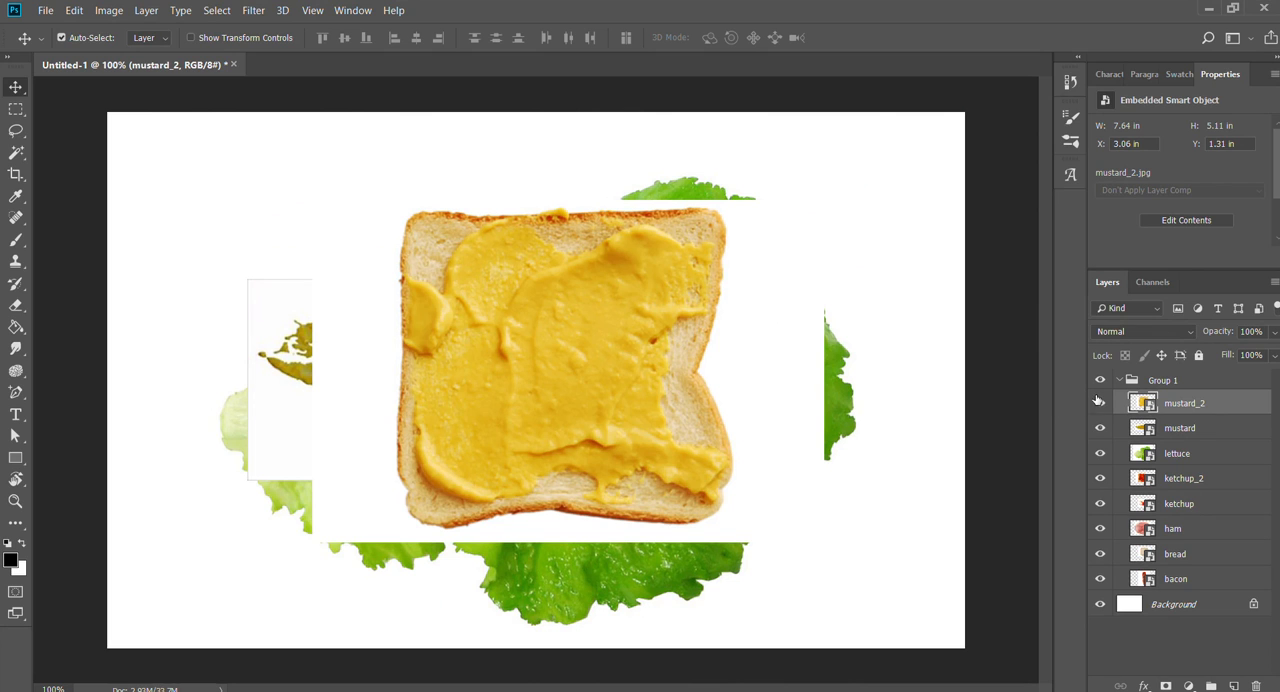
- Try a small move of the mustard layer with mustard_2 hidden, undo it, and show mustard_2 again
{"action": "left_click", "coordinate": [1100, 402]}
{"action": "mouse_move", "coordinate": [548, 380]}
{"action": "left_mouse_down"}
{"action": "mouse_move", "coordinate": [551, 502]}
{"action": "mouse_move", "coordinate": [594, 366]}
{"action": "mouse_move", "coordinate": [514, 394]}
{"action": "mouse_move", "coordinate": [567, 357]}
{"action": "mouse_move", "coordinate": [551, 386]}
{"action": "mouse_move", "coordinate": [580, 426]}
{"action": "mouse_move", "coordinate": [590, 395]}
{"action": "mouse_move", "coordinate": [562, 388]}
{"action": "left_mouse_up"}
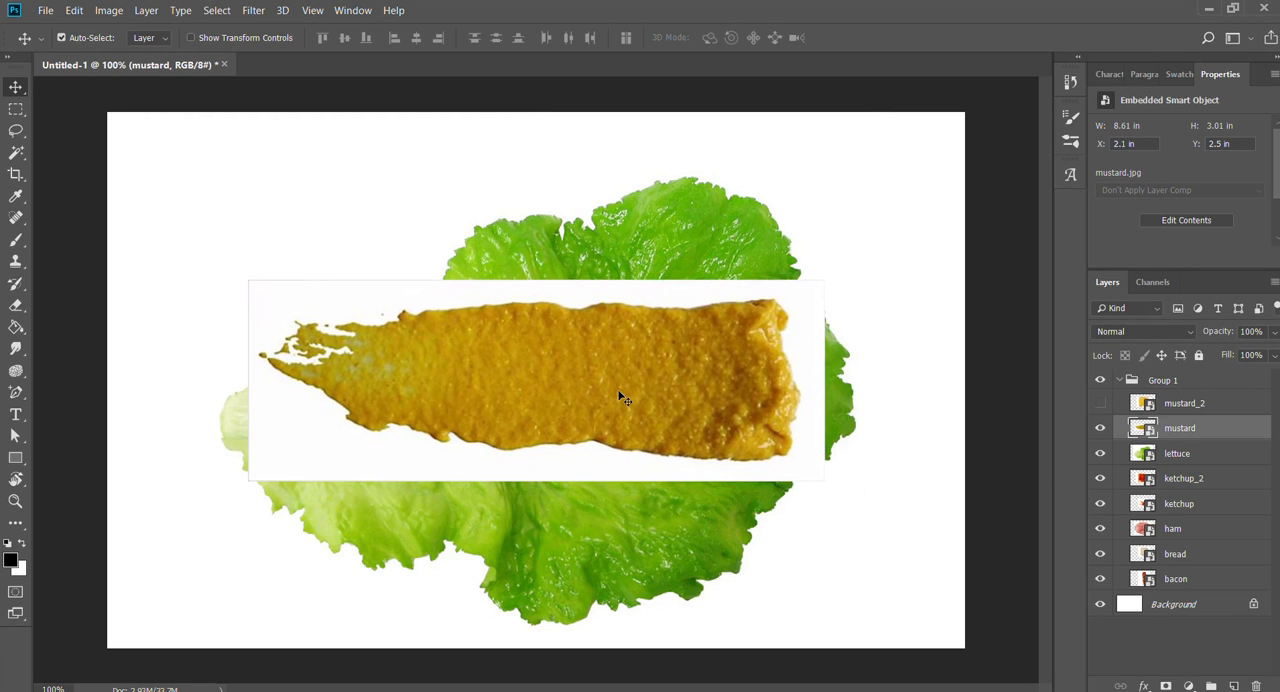
{"action": "key", "text": "ctrl+z"}
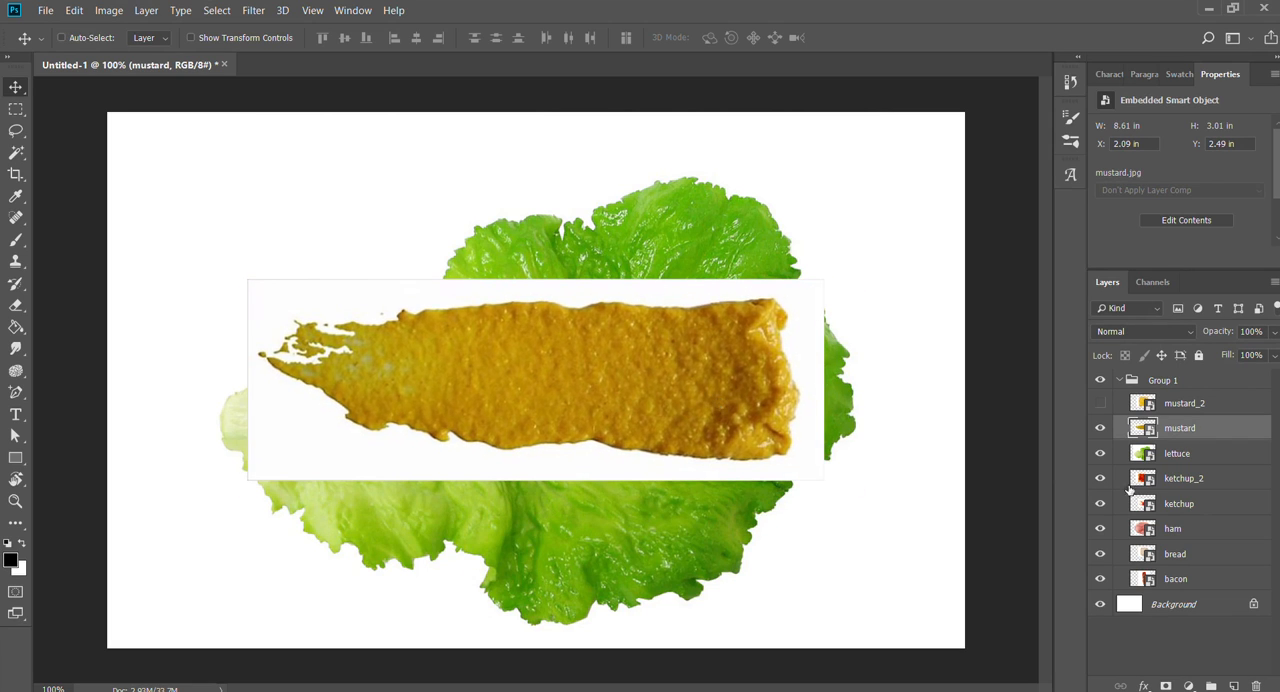
{"action": "left_click", "coordinate": [1101, 403]}
{"action": "left_click", "coordinate": [1110, 458]}
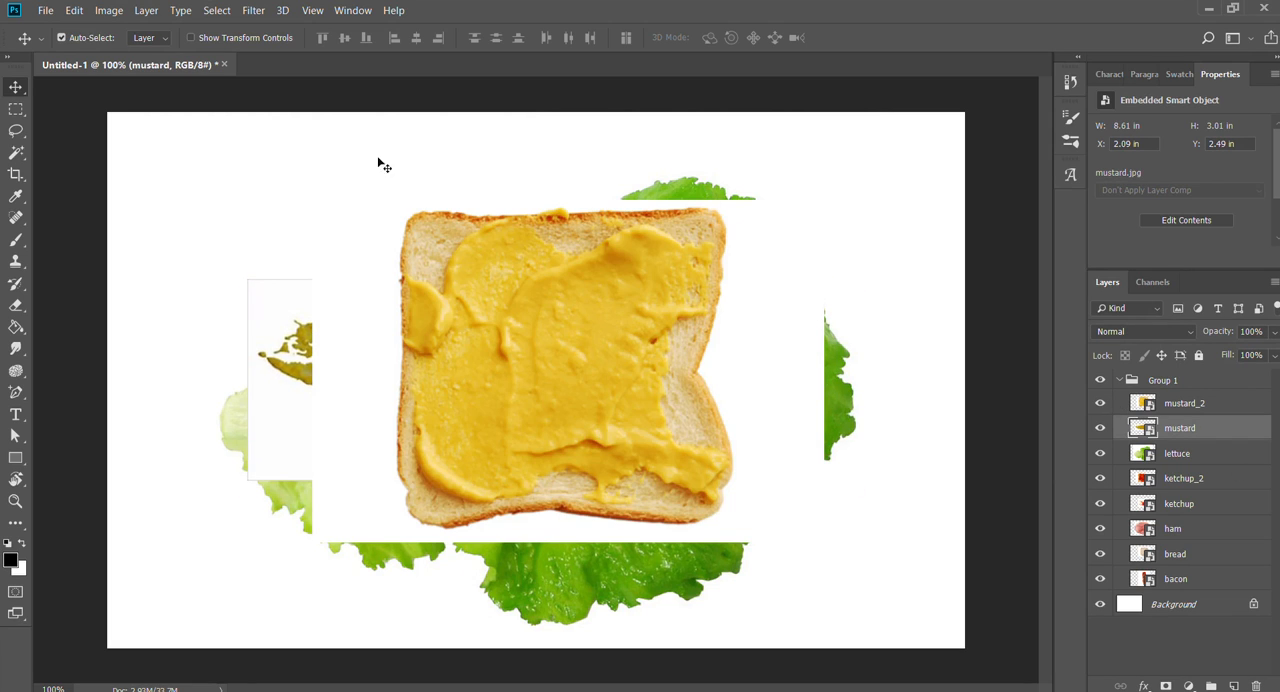
- Move the mustard_2 slice to about X 3.18 in, Y 0.74 in, and hide all other layers inside Group 1
{"action": "left_click_drag", "start_coordinate": [481, 301], "coordinate": [489, 263]}
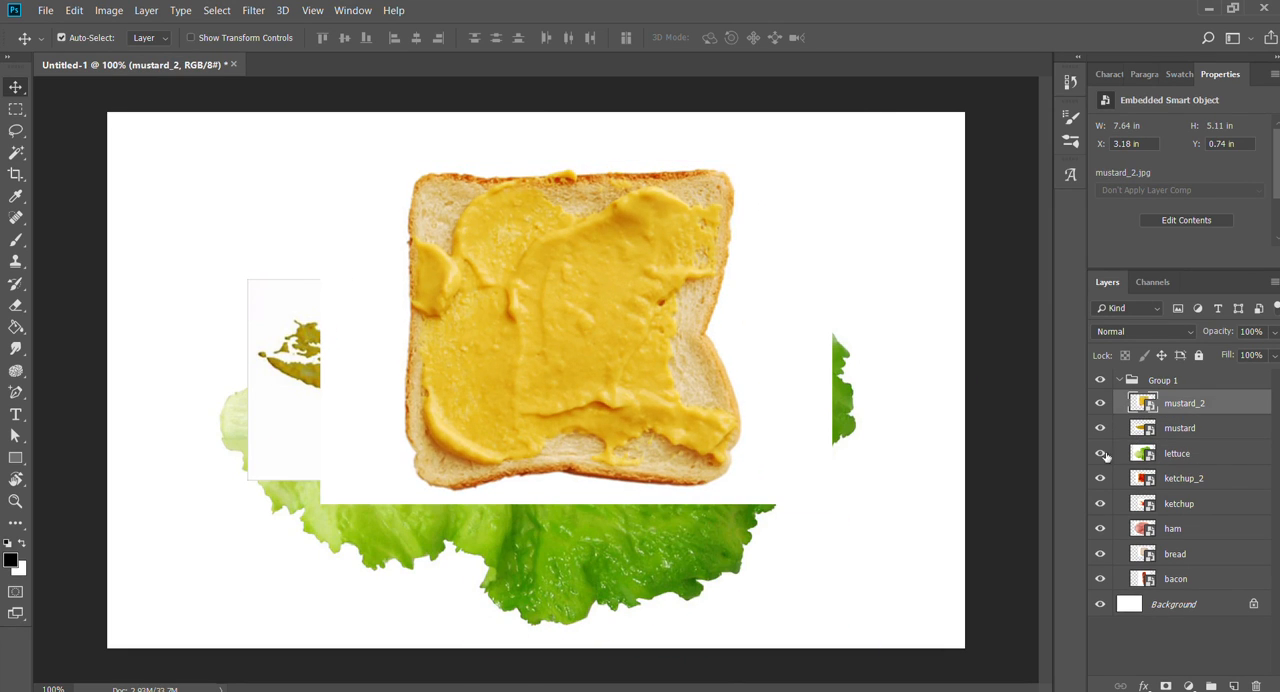
{"action": "left_click", "coordinate": [1101, 428]}
{"action": "left_click", "coordinate": [1101, 453]}
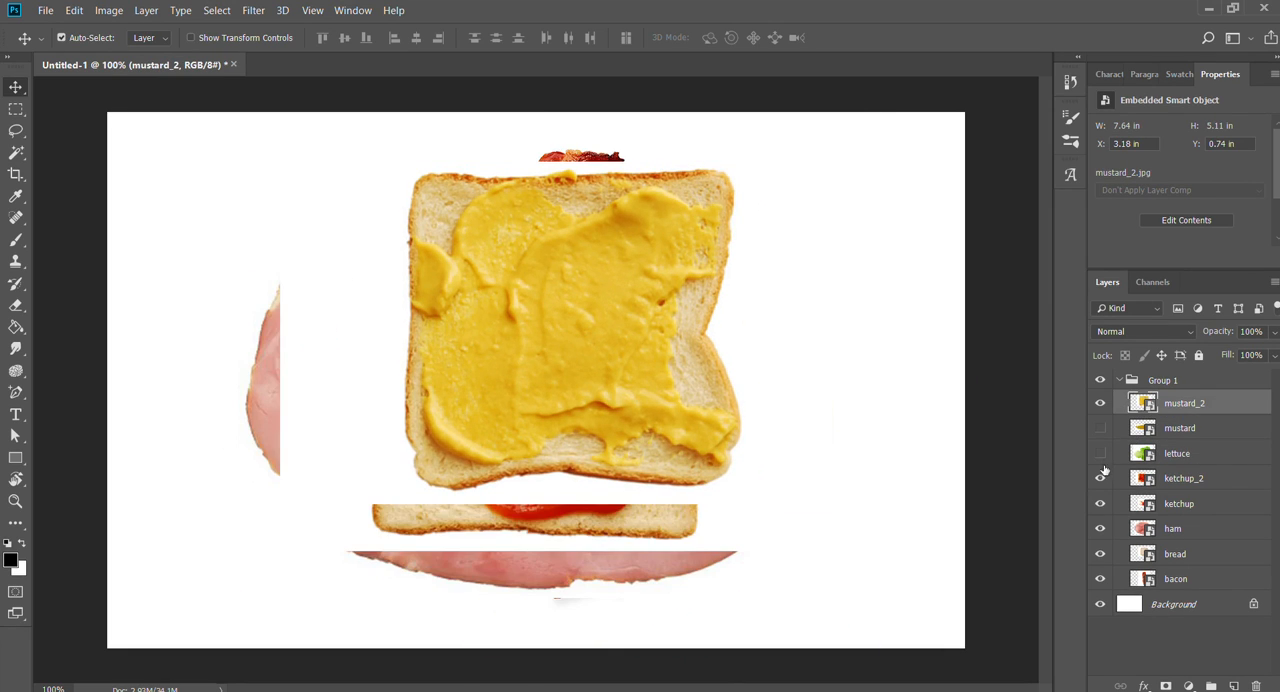
{"action": "left_click", "coordinate": [1101, 478]}
{"action": "left_click", "coordinate": [1101, 503]}
{"action": "left_click", "coordinate": [1101, 528]}
{"action": "left_click", "coordinate": [1101, 553]}
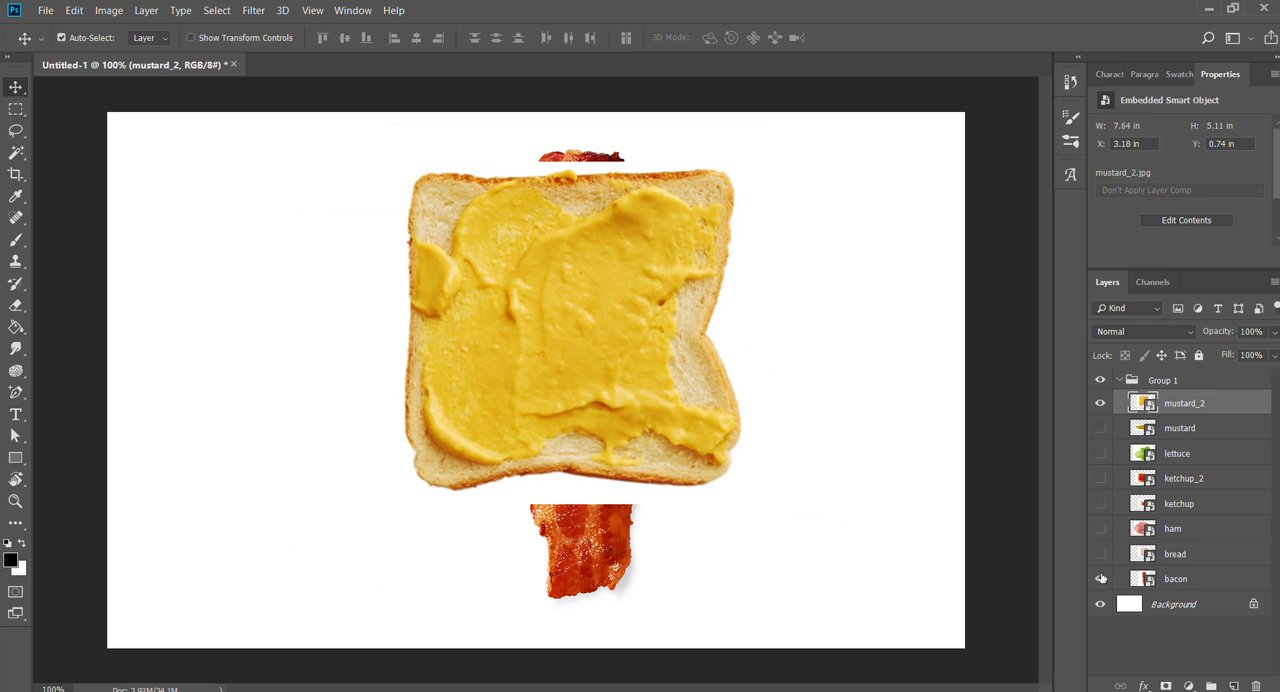
{"action": "left_click", "coordinate": [1101, 578]}
- Move the mustard_2 slice to about X 2.35 in, Y 1.11 in, toggling the visibility of mustard and mustard_2 but leaving only mustard_2 shown
{"action": "left_click_drag", "start_coordinate": [621, 361], "coordinate": [543, 401]}
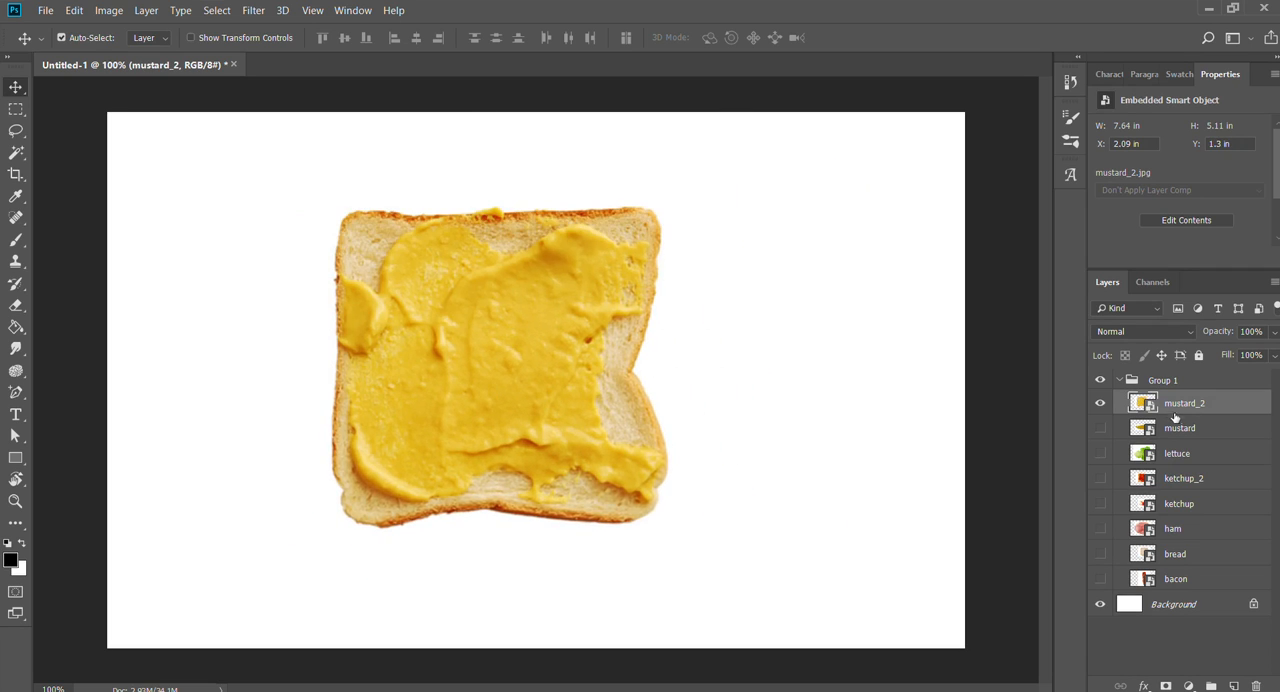
{"action": "left_click_drag", "start_coordinate": [500, 343], "coordinate": [594, 363]}
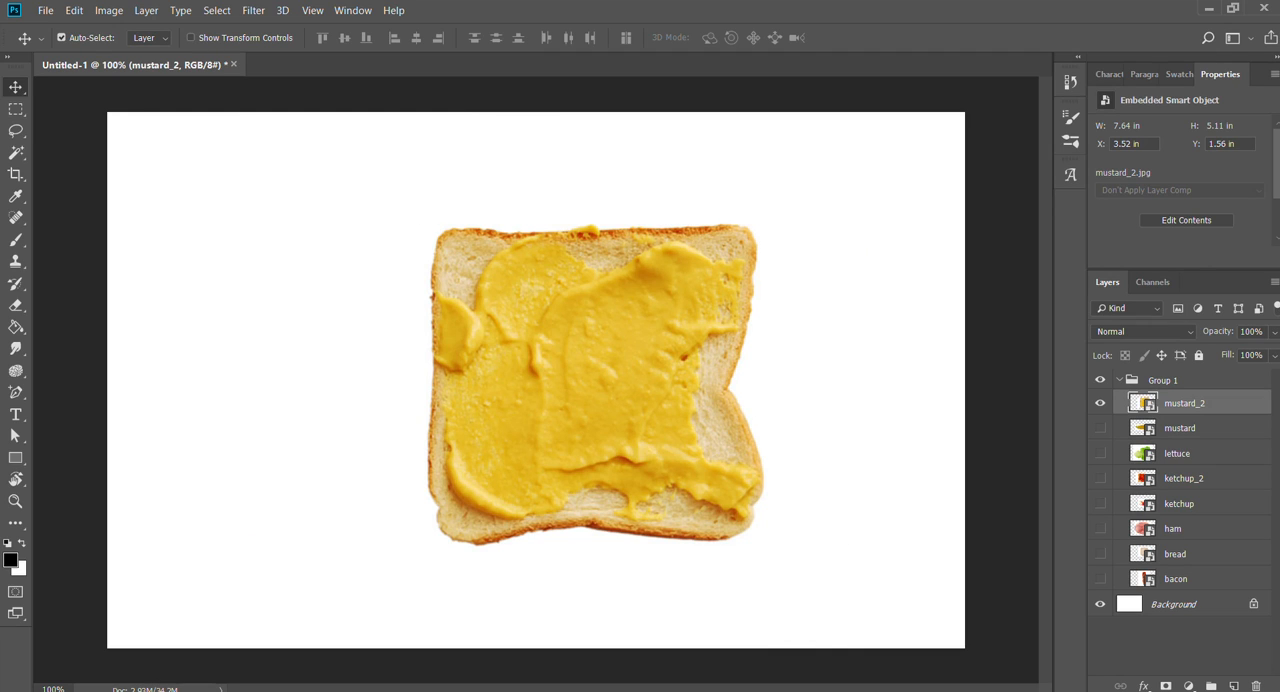
{"action": "left_click", "coordinate": [1100, 428]}
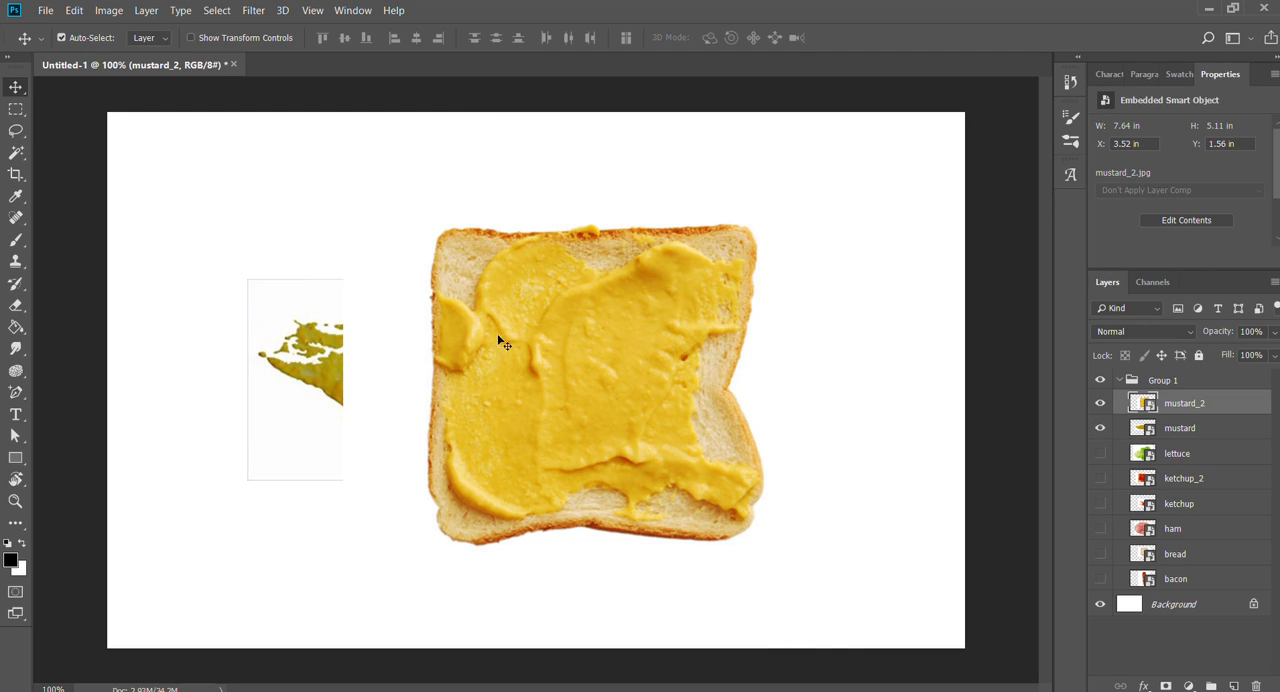
{"action": "mouse_move", "coordinate": [500, 337]}
{"action": "left_mouse_down"}
{"action": "mouse_move", "coordinate": [755, 473]}
{"action": "mouse_move", "coordinate": [598, 473]}
{"action": "mouse_move", "coordinate": [594, 388]}
{"action": "mouse_move", "coordinate": [484, 398]}
{"action": "mouse_move", "coordinate": [532, 338]}
{"action": "left_mouse_up"}
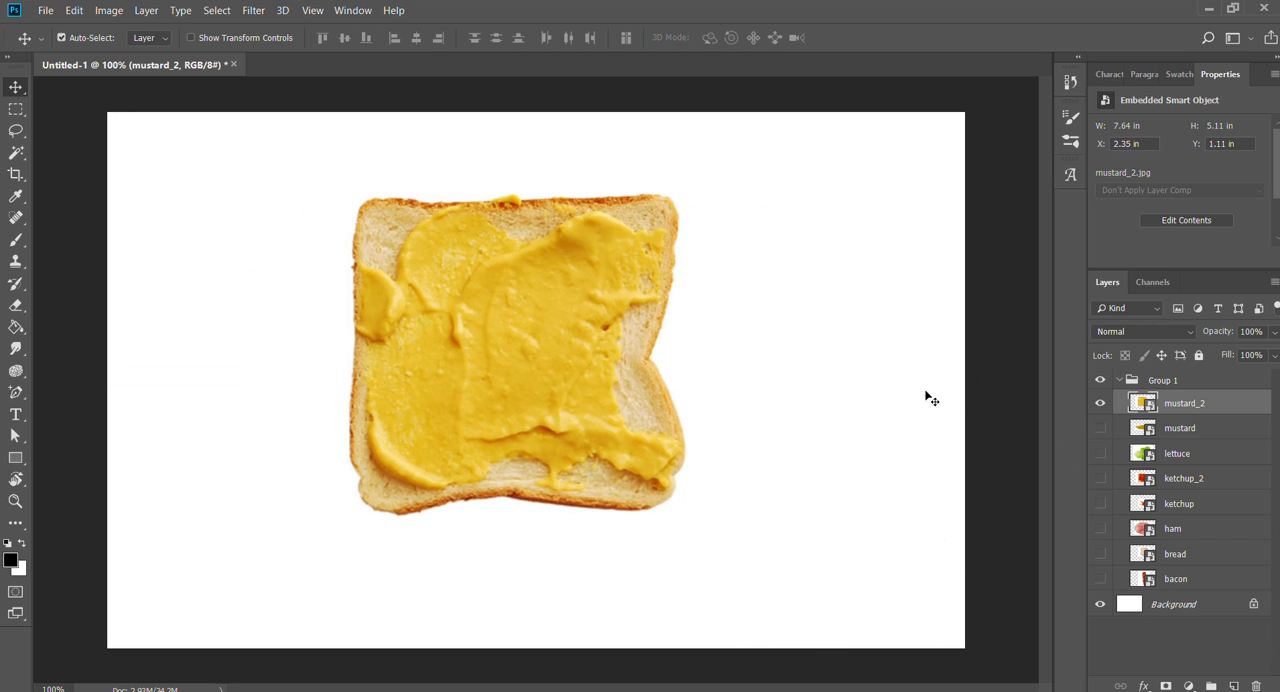
{"action": "left_click", "coordinate": [1100, 404]}
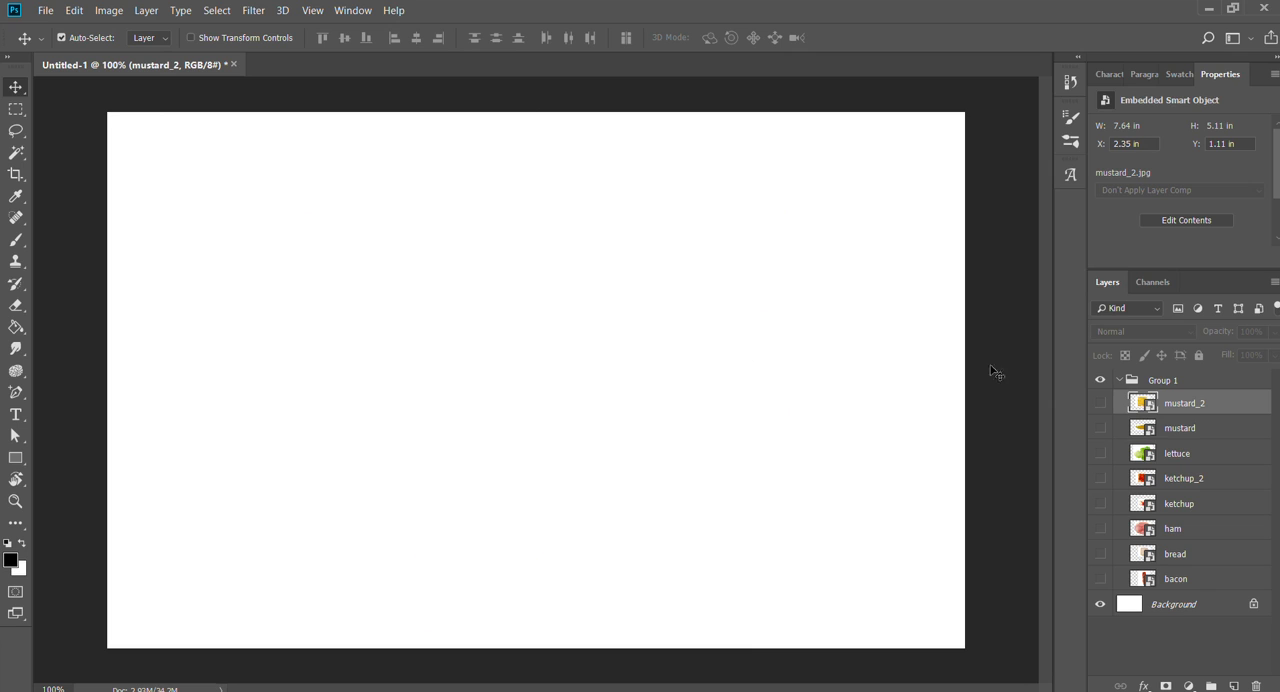
{"action": "left_click", "coordinate": [1100, 403]}
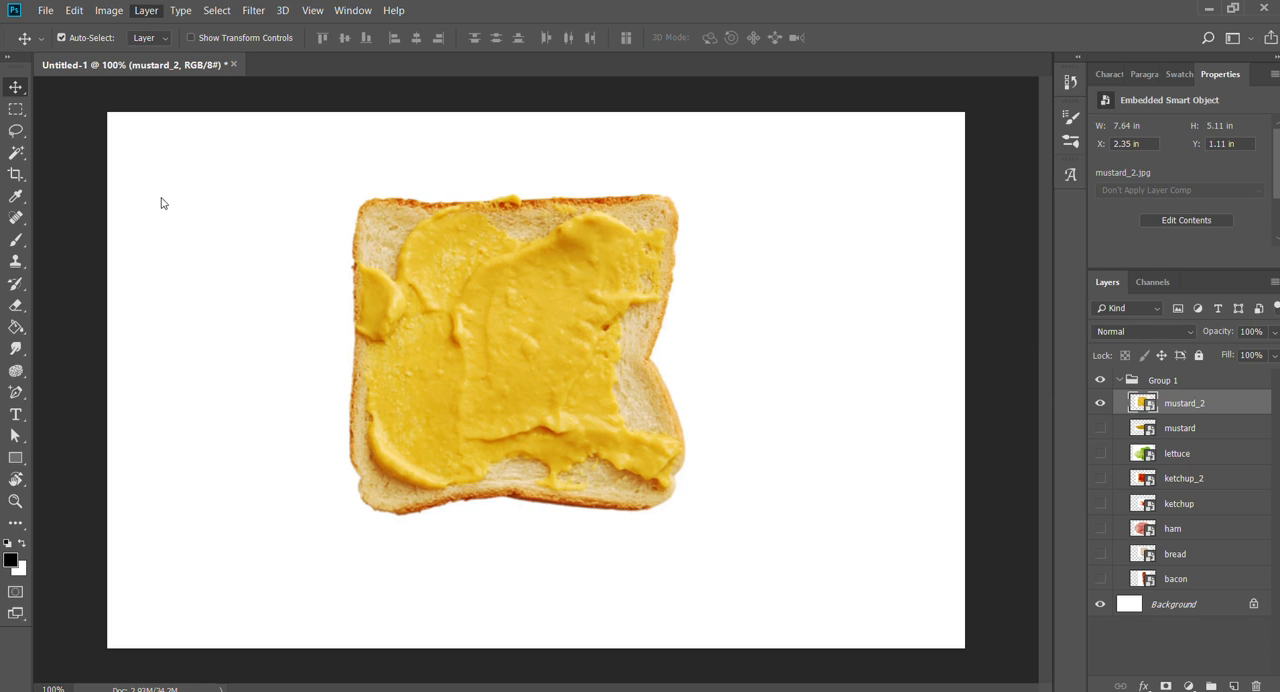
- Add a Solid Color fill layer above mustard_2 in Group 1 and set its colour to medium blue
{"action": "left_click", "coordinate": [325, 200]}
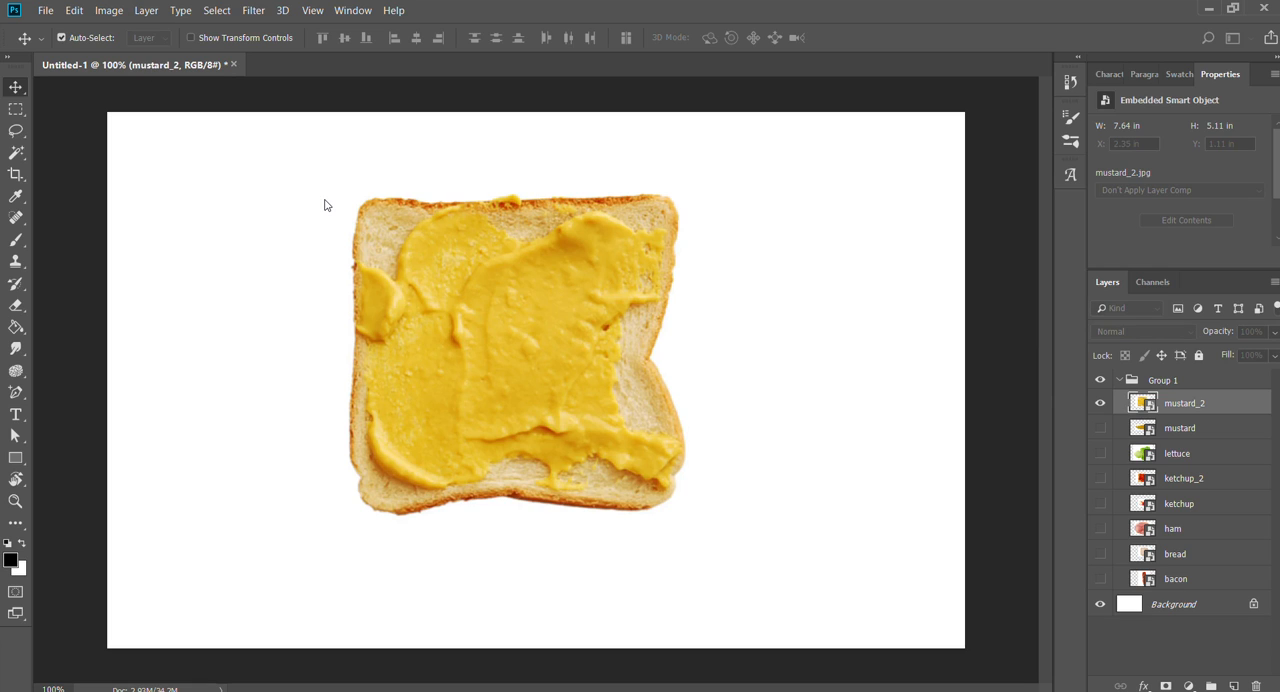
{"action": "left_click", "coordinate": [775, 202]}
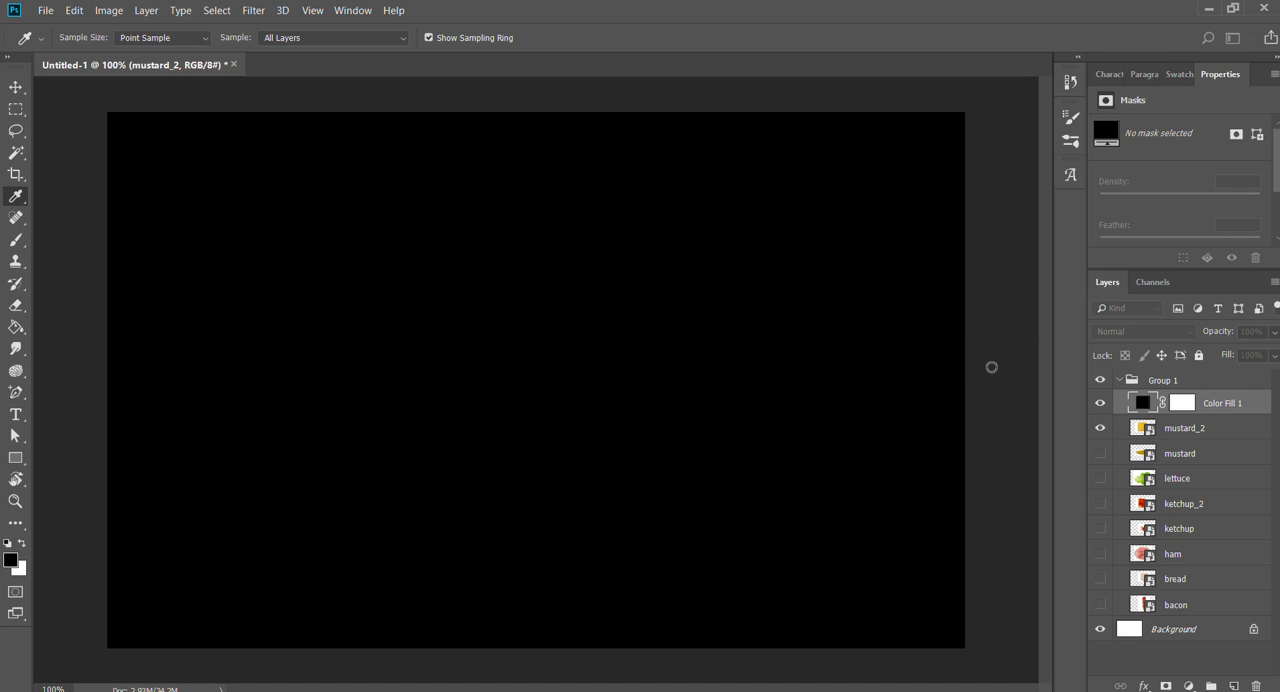
{"action": "left_click_drag", "start_coordinate": [932, 220], "coordinate": [1022, 236]}
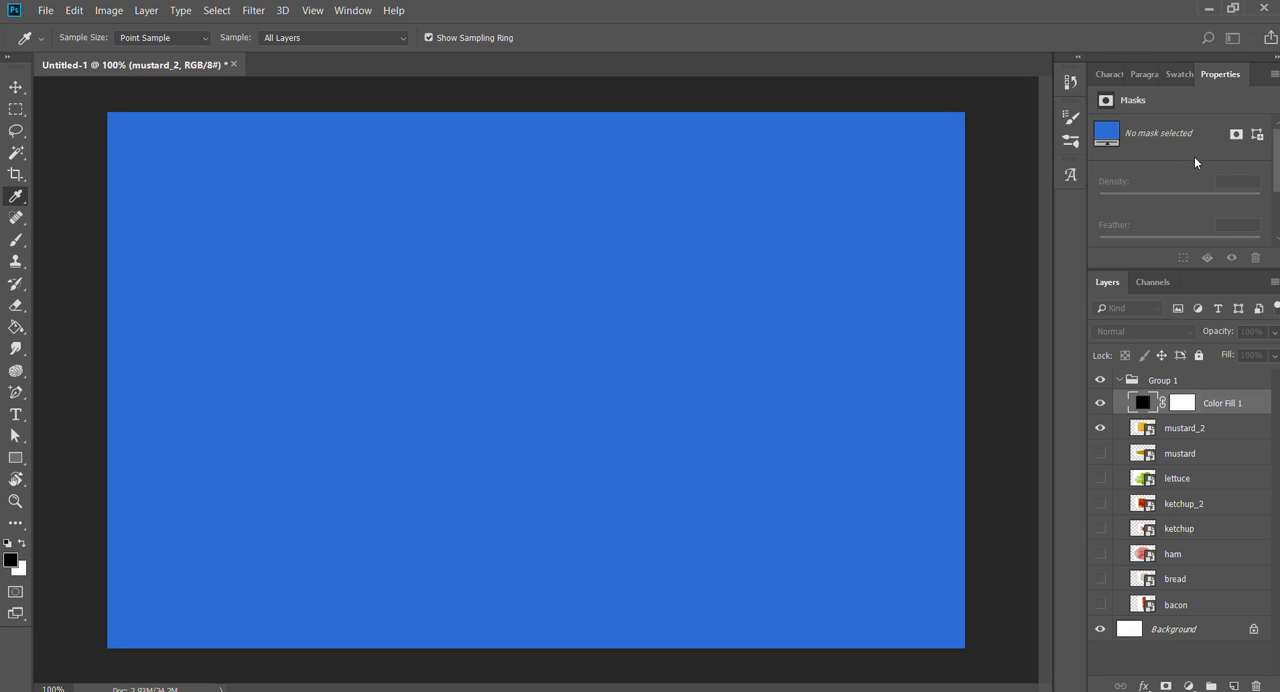
{"action": "key", "text": "Return"}
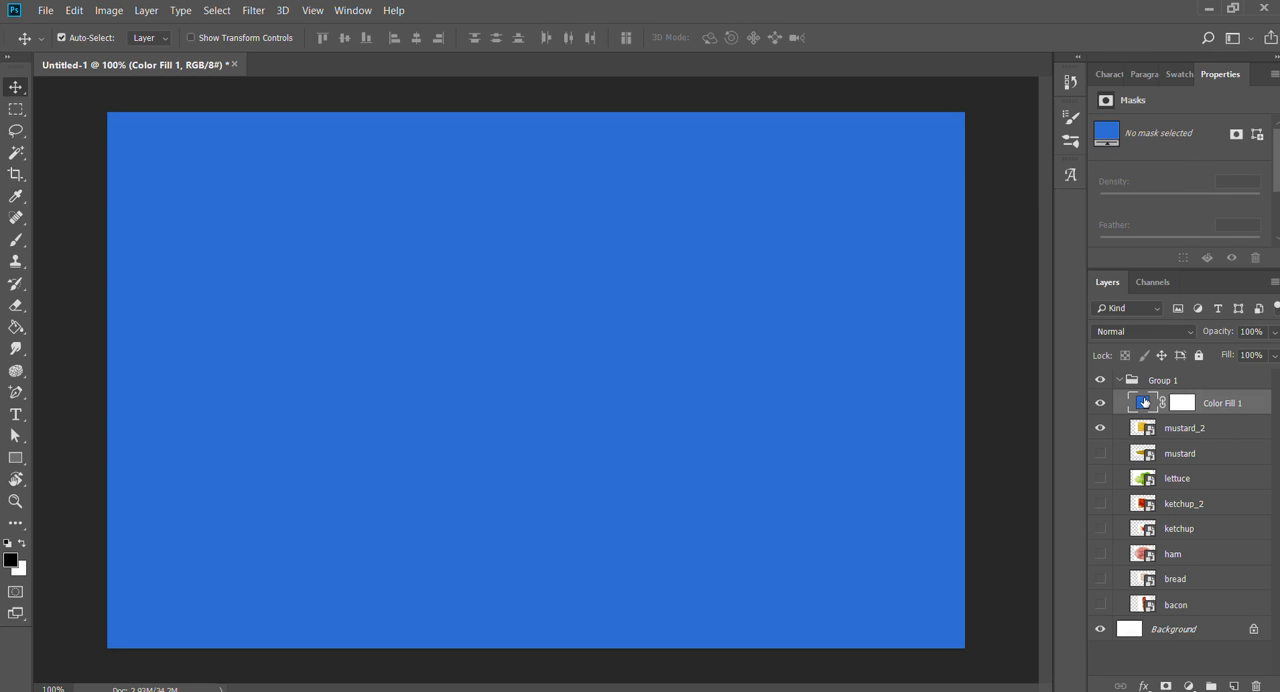
- Move the blue fill layer out of Group 1 to directly below the collapsed group, and select the group
{"action": "left_click_drag", "start_coordinate": [1145, 402], "coordinate": [1170, 377]}
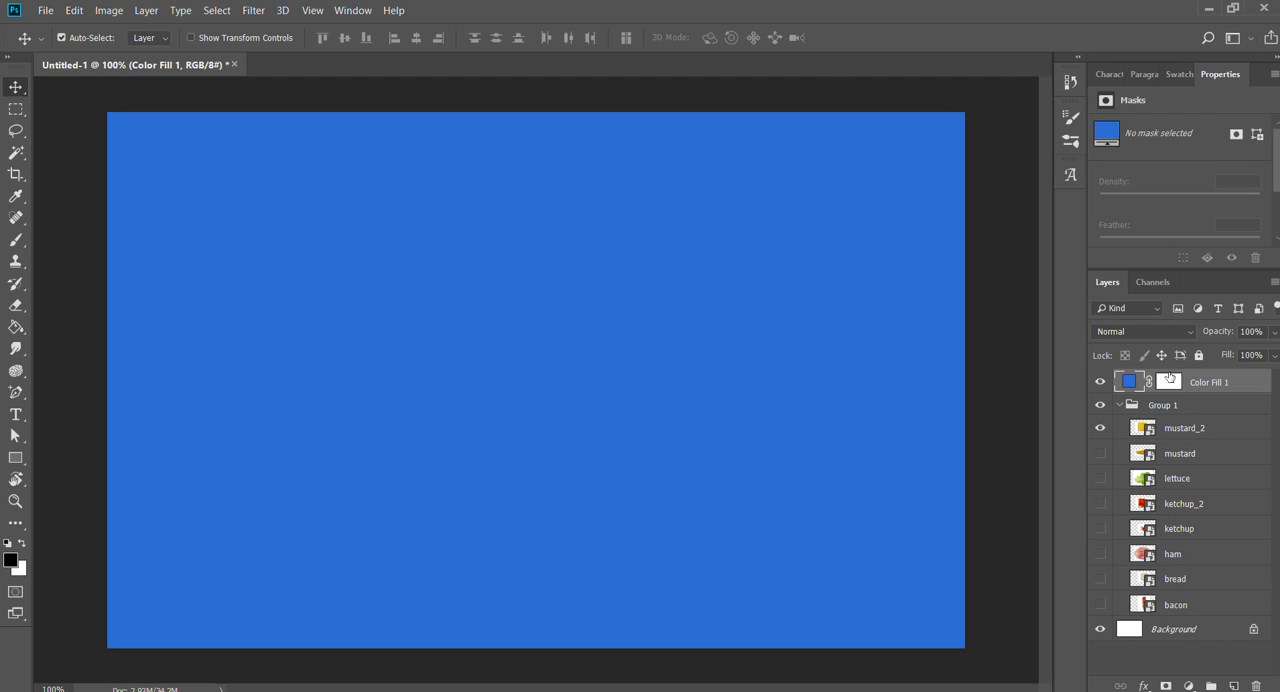
{"action": "left_click", "coordinate": [1118, 404]}
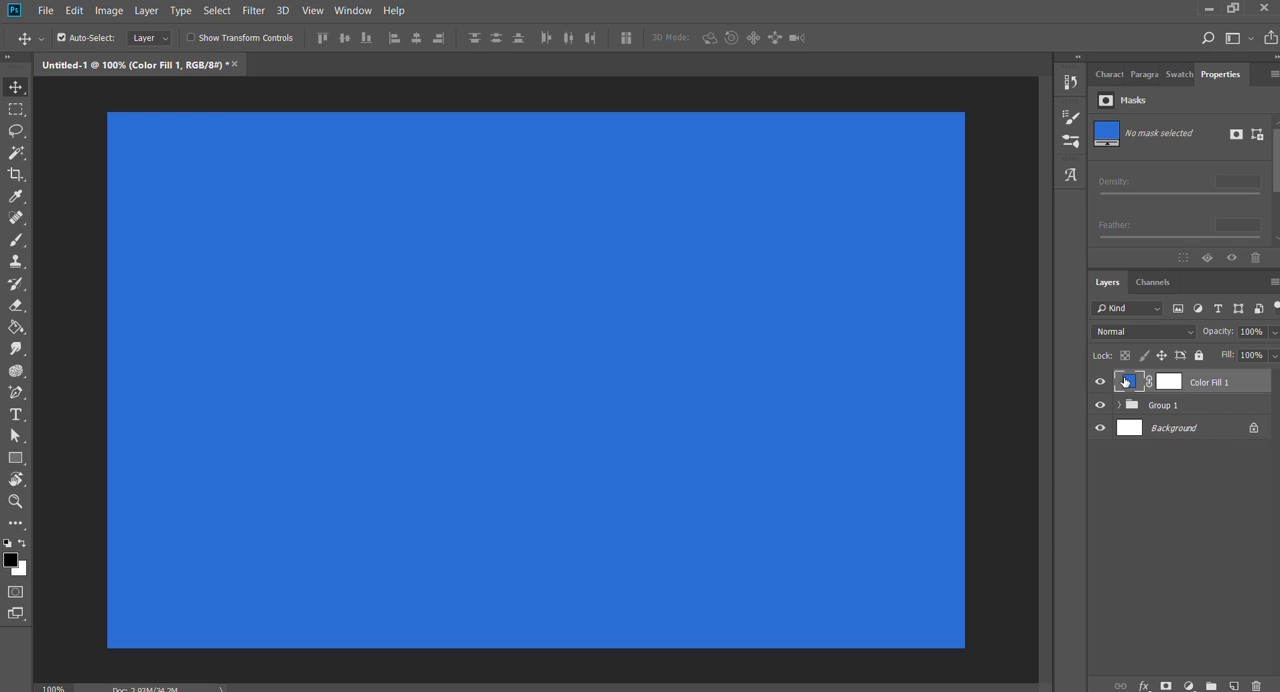
{"action": "left_click_drag", "start_coordinate": [1139, 397], "coordinate": [1175, 411]}
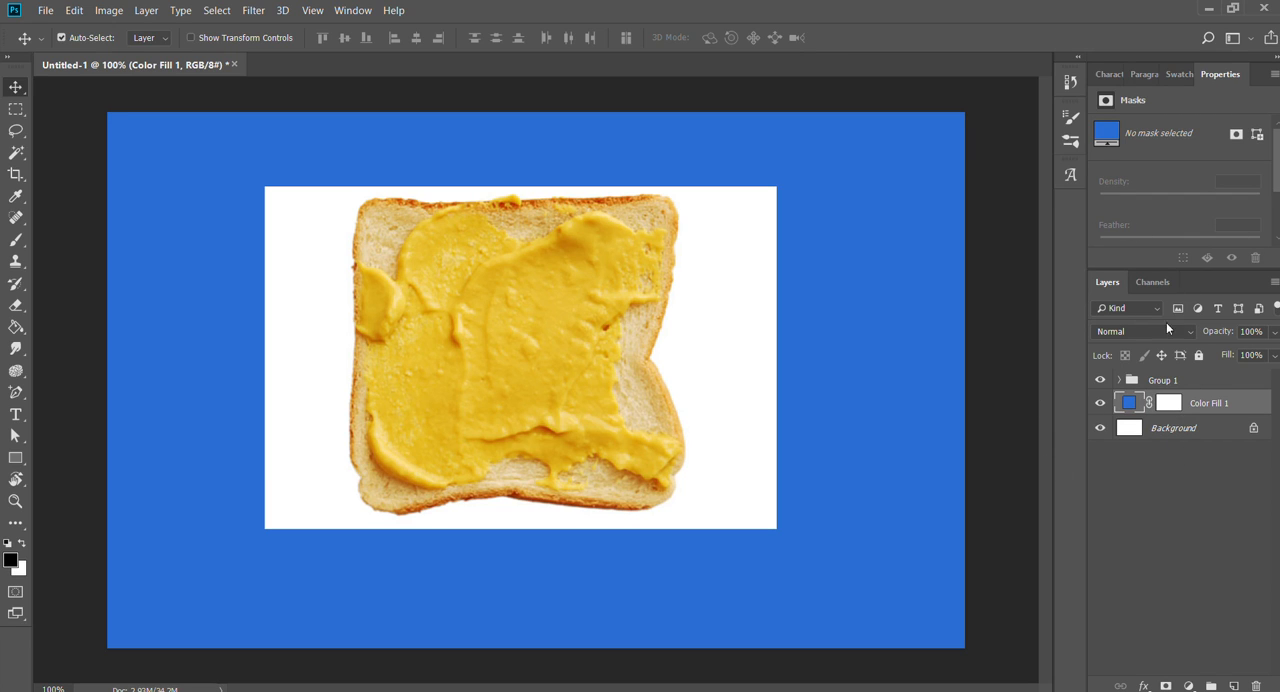
{"action": "left_click", "coordinate": [1164, 380]}
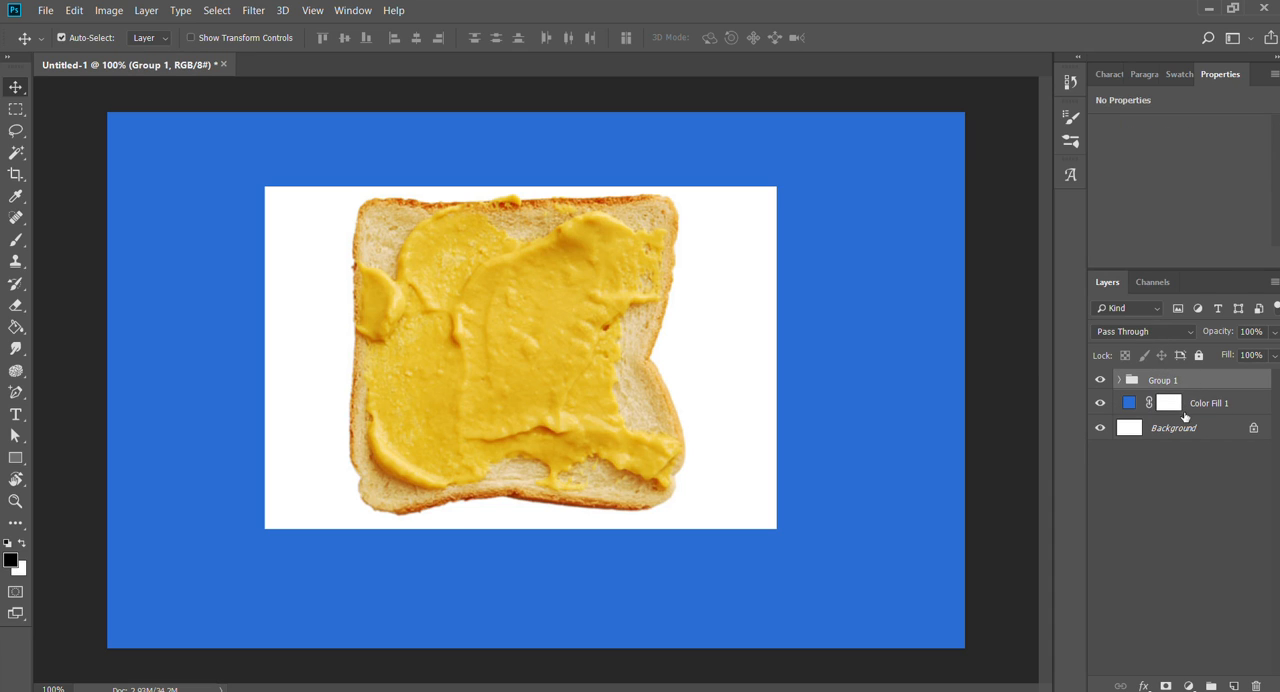
- Expand Group 1 and select the mustard_2 slice directly on the canvas
{"action": "left_click", "coordinate": [1130, 403]}
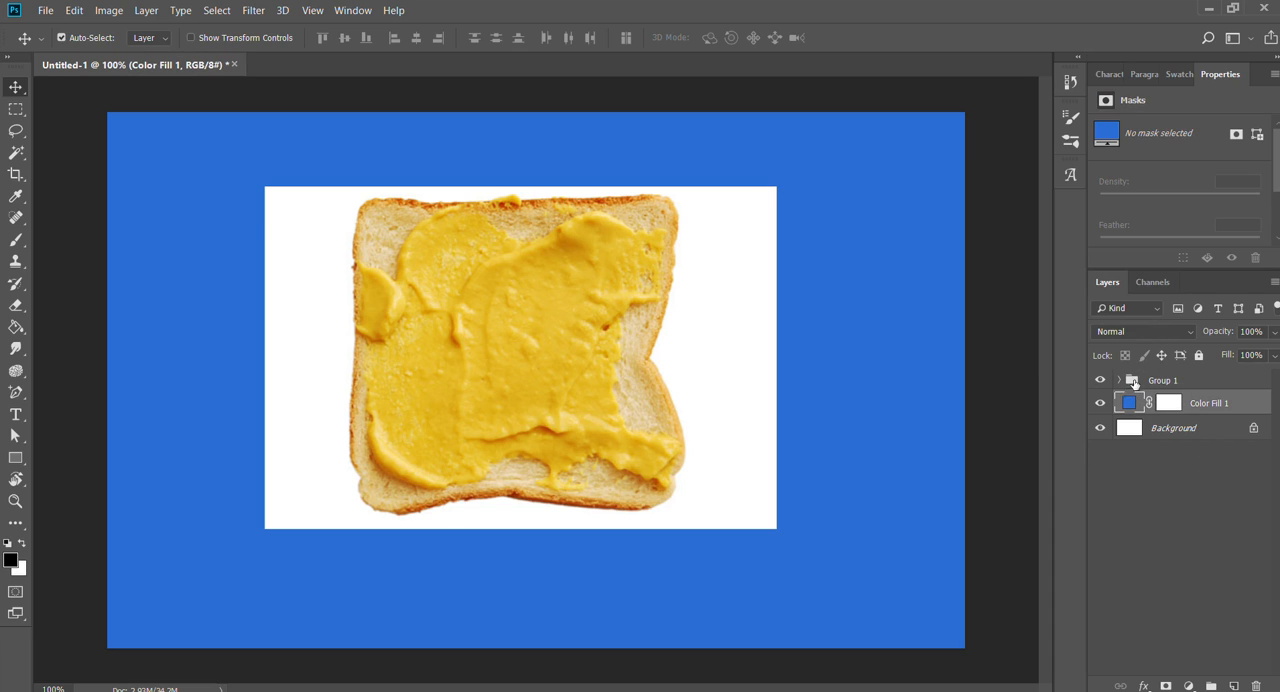
{"action": "mouse_move", "coordinate": [1131, 407]}
{"action": "left_mouse_down"}
{"action": "mouse_move", "coordinate": [1142, 372]}
{"action": "mouse_move", "coordinate": [1128, 410]}
{"action": "mouse_move", "coordinate": [1117, 406]}
{"action": "left_mouse_up"}
{"action": "left_click", "coordinate": [591, 323]}
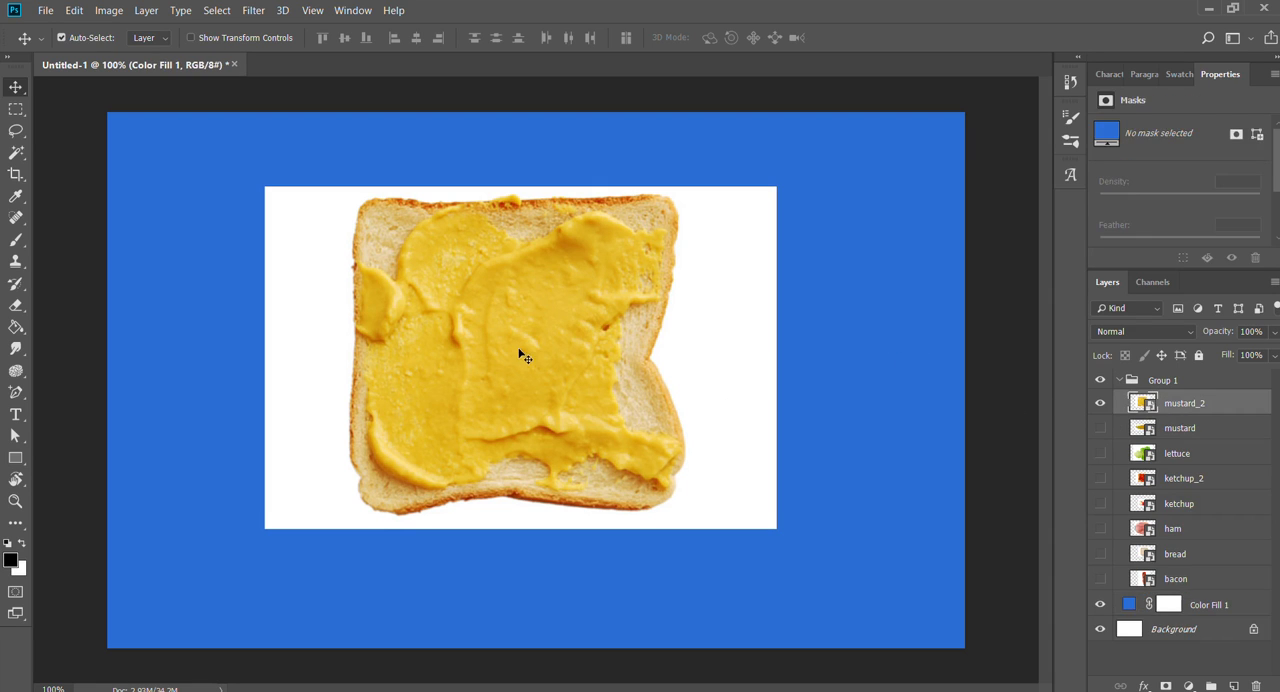
- Alternate the auto-selection between the blue fill and the mustard_2 slice on the canvas, ending with the blue fill layer selected
{"action": "left_click", "coordinate": [799, 378]}
{"action": "left_click", "coordinate": [551, 357]}
{"action": "left_click", "coordinate": [817, 366]}
{"action": "left_click", "coordinate": [450, 316]}
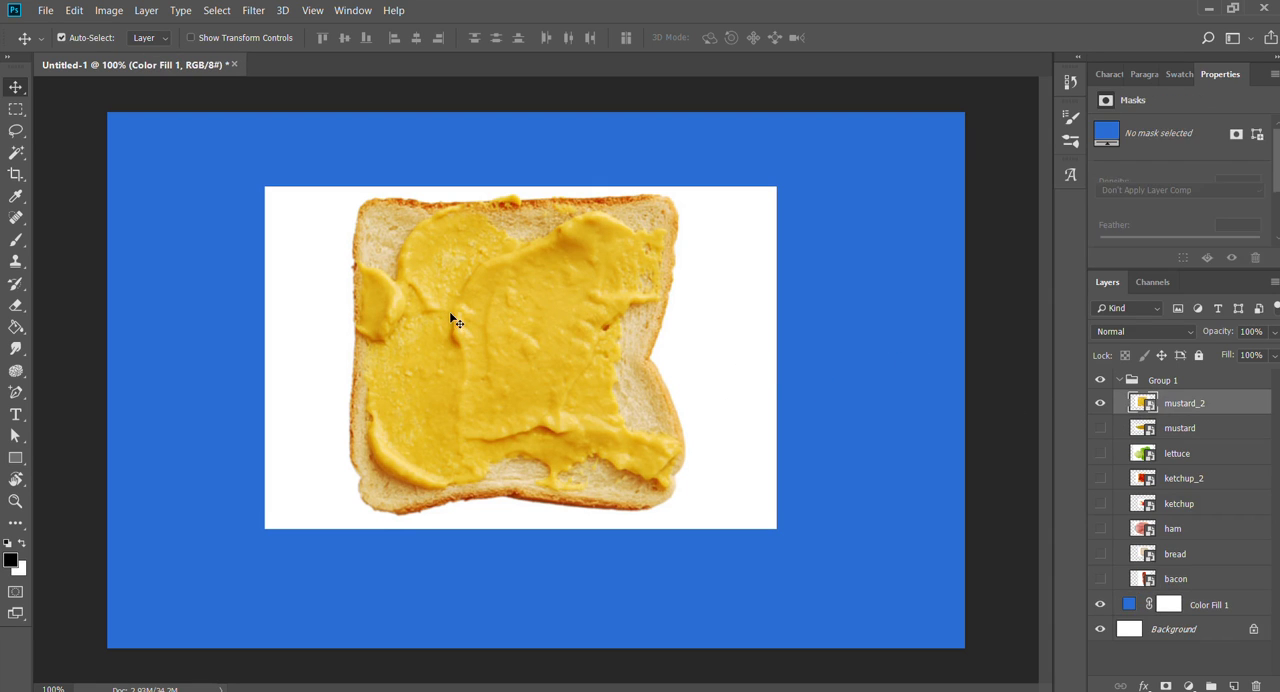
{"action": "left_click", "coordinate": [842, 346]}
{"action": "left_click", "coordinate": [594, 342]}
{"action": "left_click", "coordinate": [871, 343]}
{"action": "left_click", "coordinate": [588, 340]}
{"action": "left_click", "coordinate": [843, 344]}
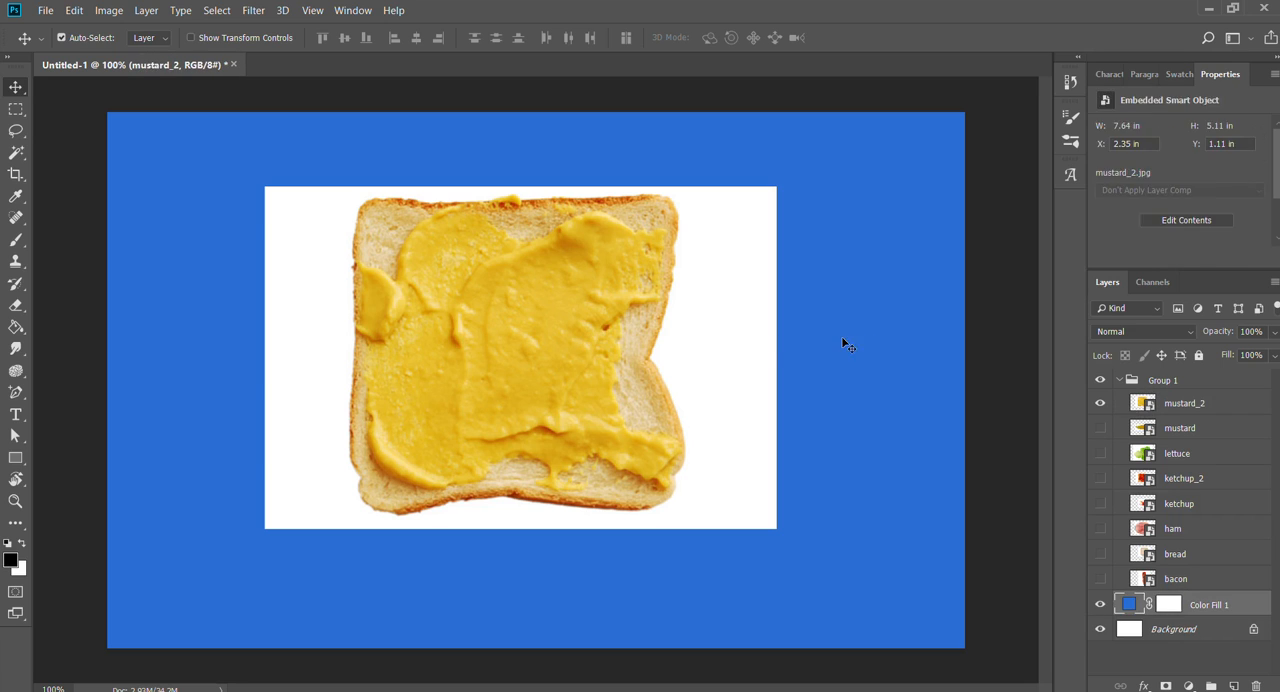
{"action": "left_click", "coordinate": [602, 338]}
{"action": "left_click", "coordinate": [866, 339]}
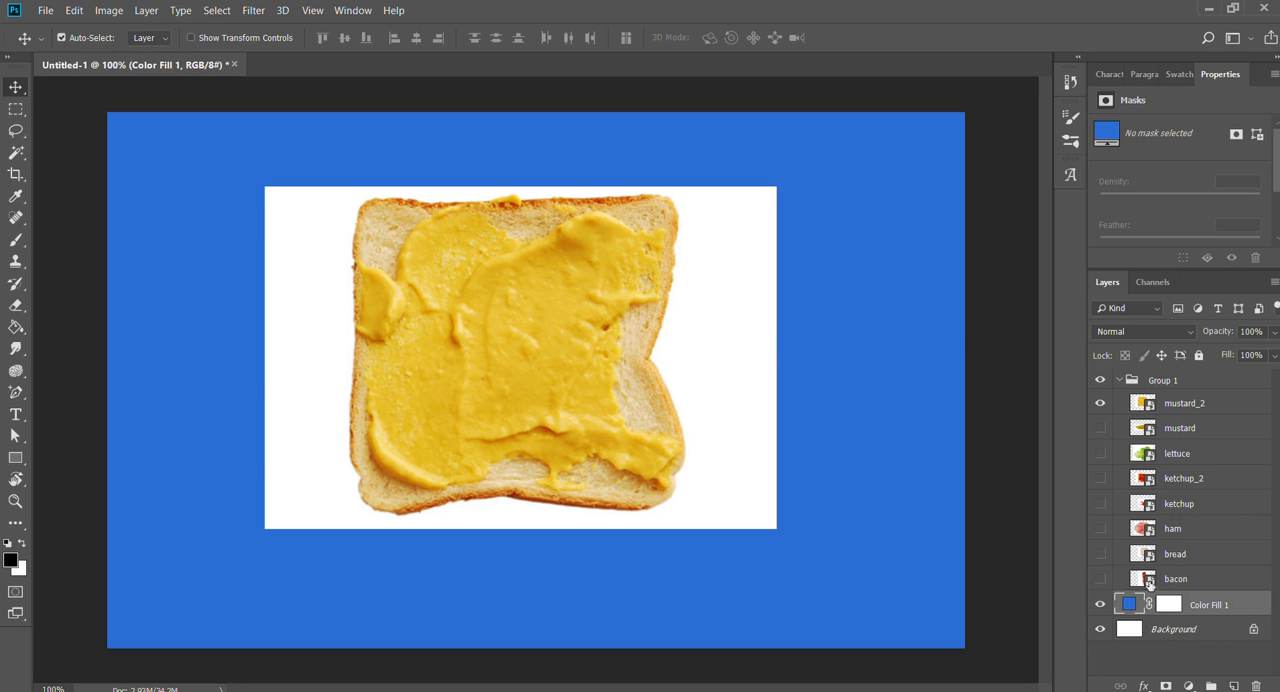
- Lock the Color Fill 1 layer completely, then hide it and show it again
{"action": "left_click", "coordinate": [1198, 355]}
{"action": "left_click", "coordinate": [857, 400]}
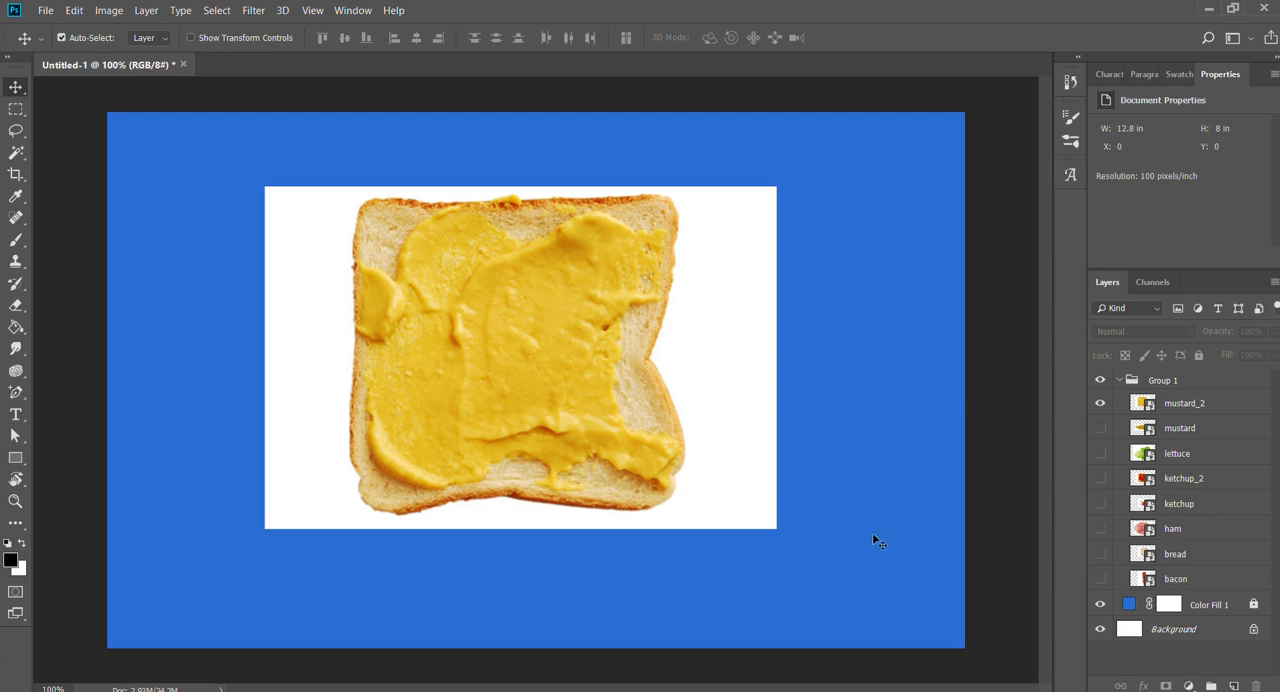
{"action": "left_click", "coordinate": [1100, 604]}
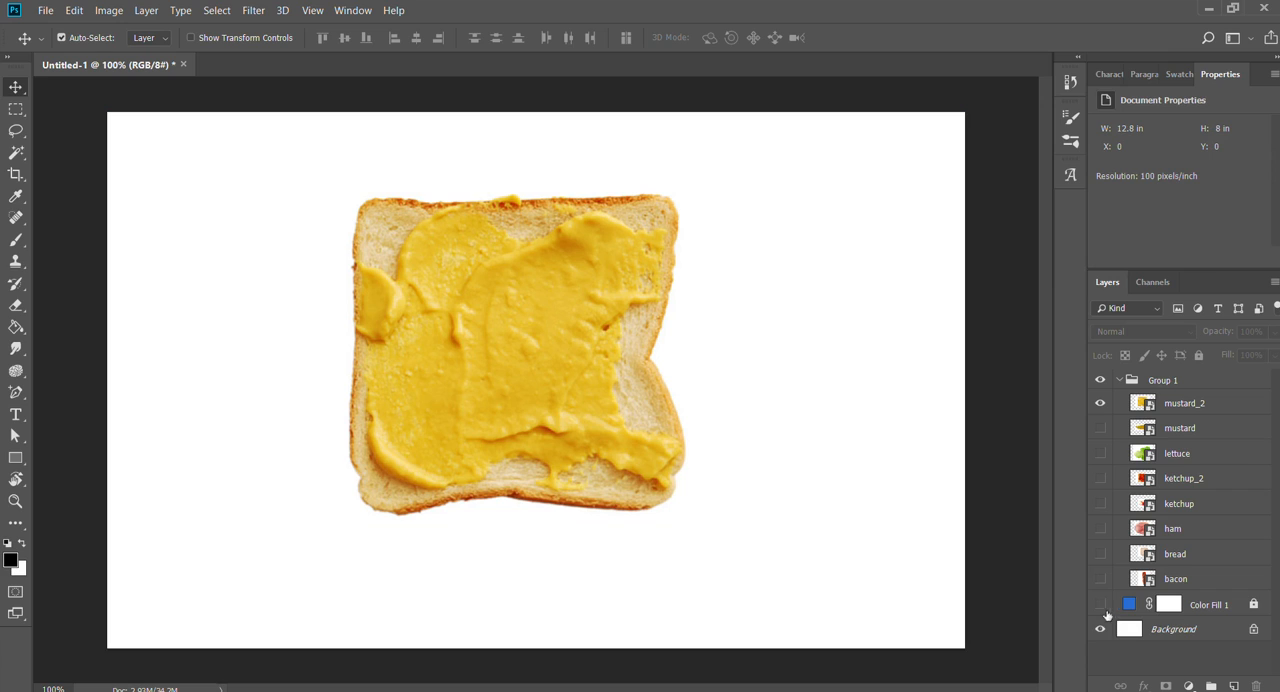
{"action": "left_click", "coordinate": [1100, 604]}
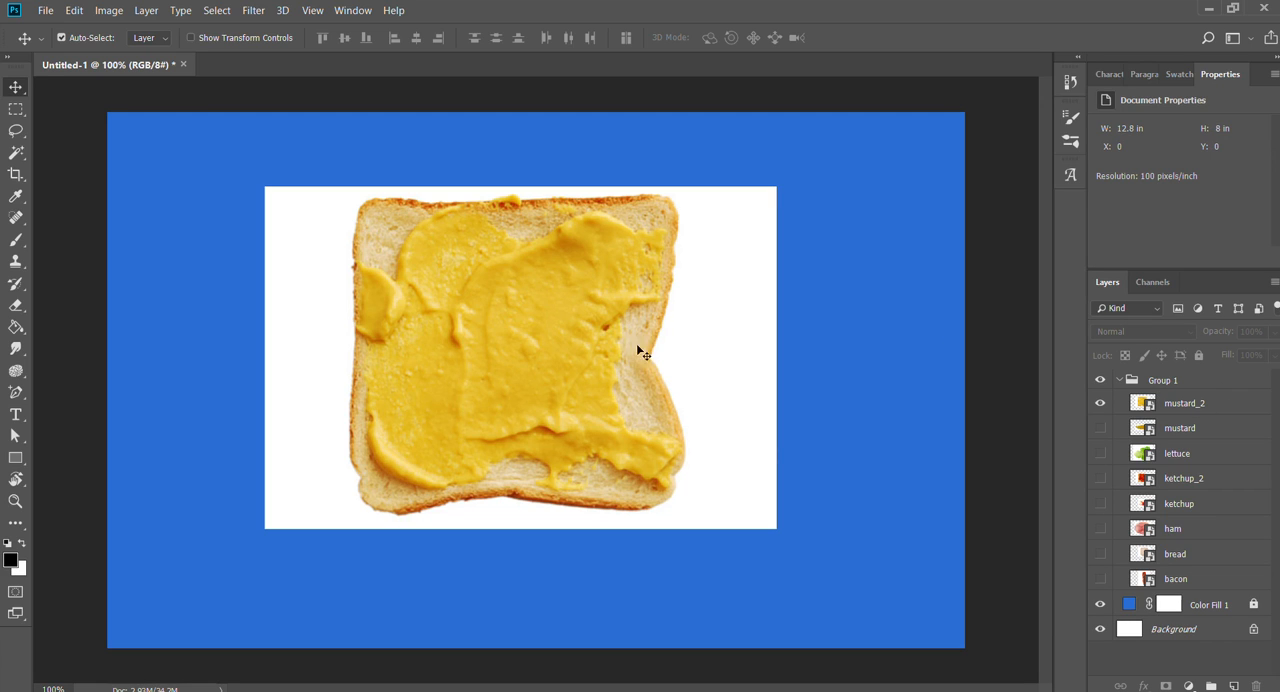
- Rasterize mustard_2 and delete the white background around the slice using a quick selection, then deselect
{"action": "left_click", "coordinate": [1192, 401]}
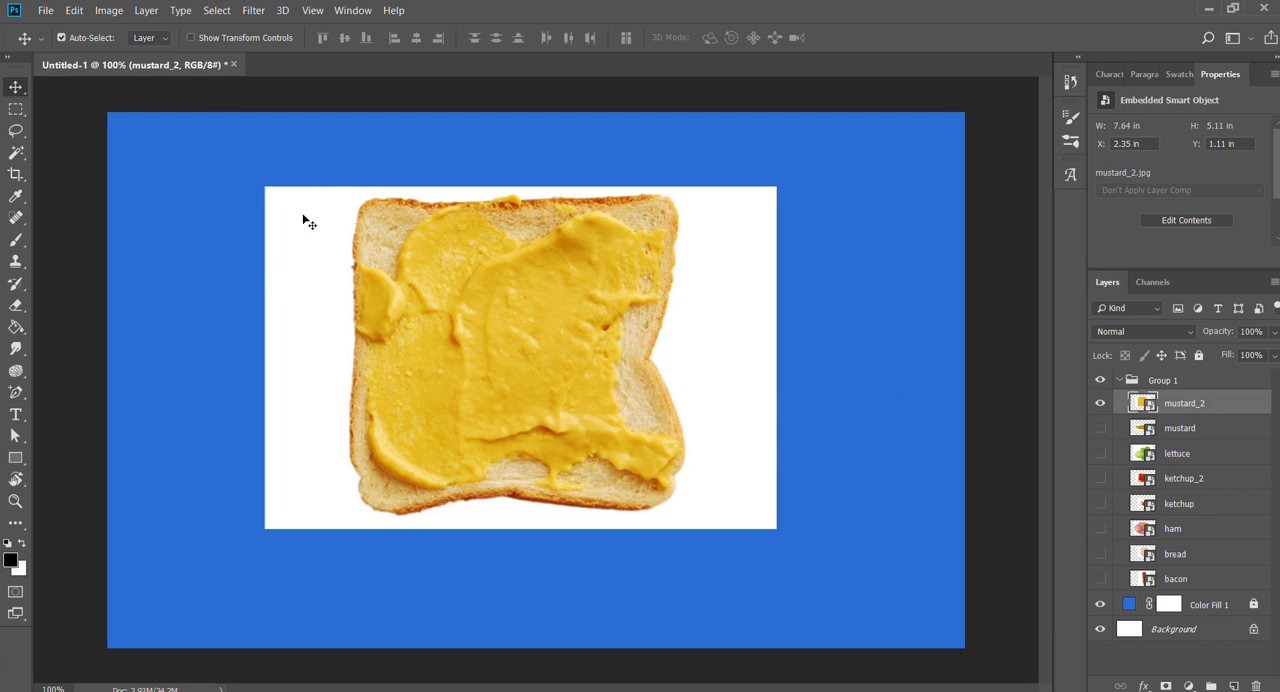
{"action": "key", "text": "w"}
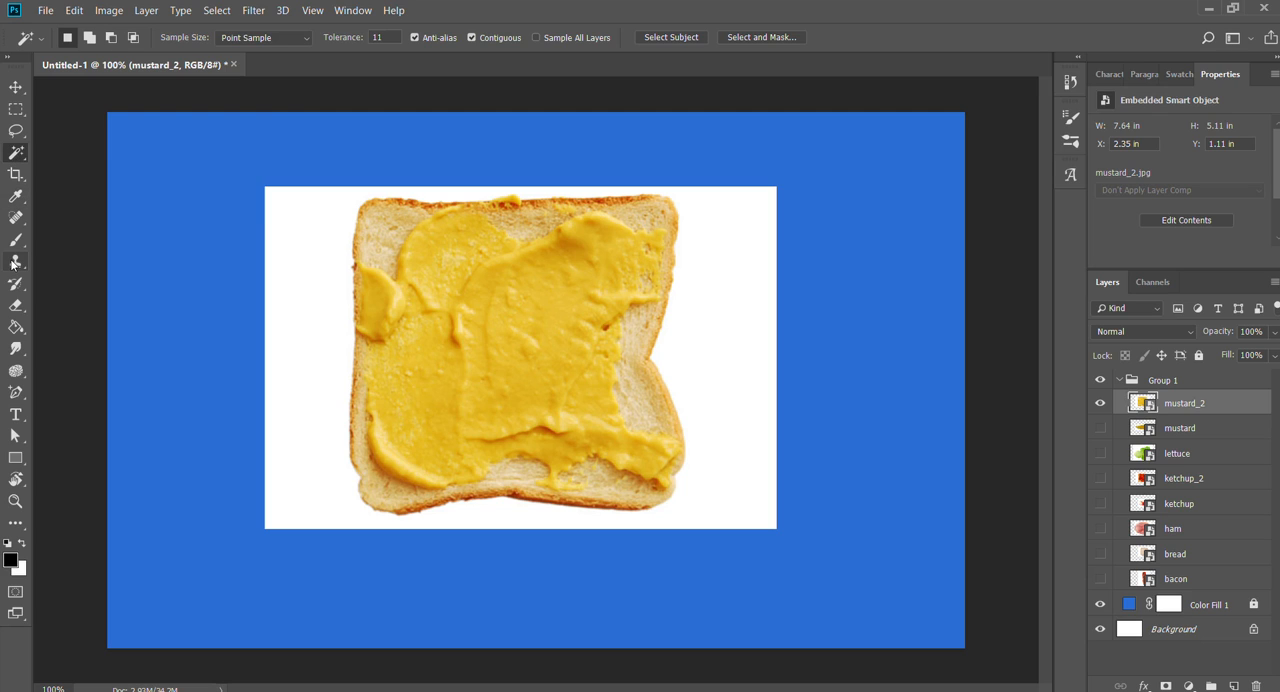
{"action": "key", "text": "b"}
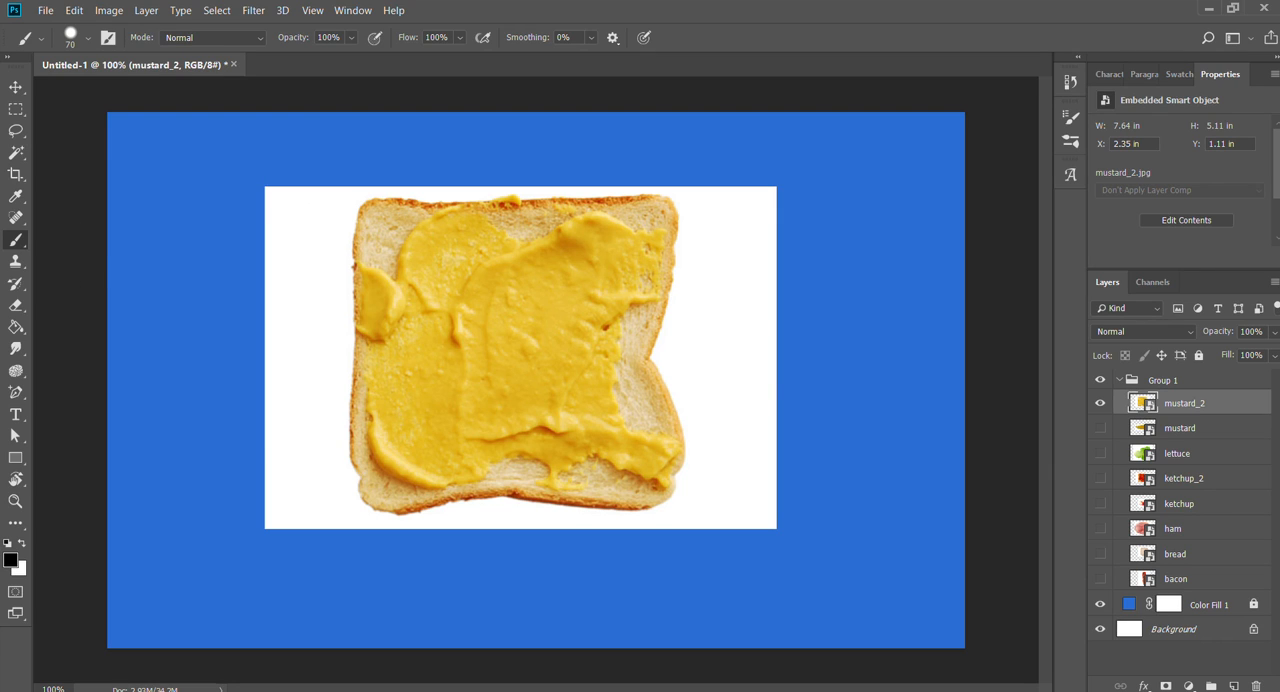
{"action": "key", "text": "w"}
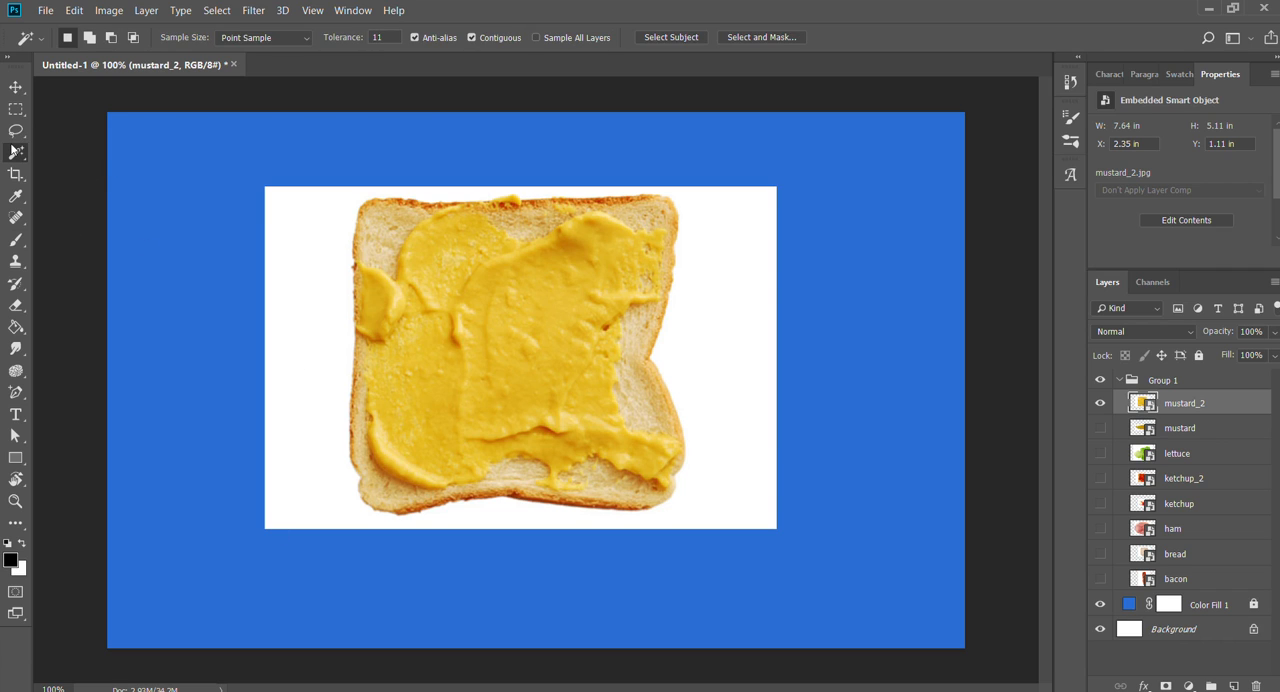
{"action": "key", "text": "shift+w"}
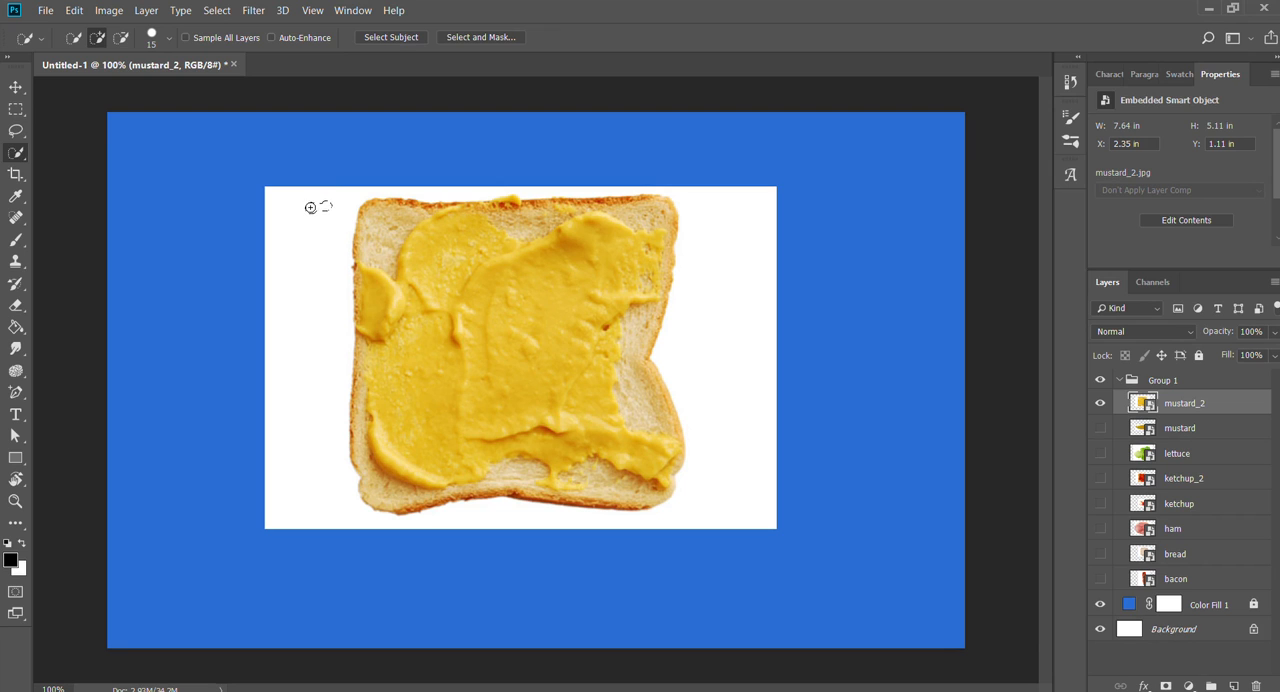
{"action": "mouse_move", "coordinate": [310, 207]}
{"action": "left_mouse_down"}
{"action": "mouse_move", "coordinate": [318, 398]}
{"action": "mouse_move", "coordinate": [303, 260]}
{"action": "mouse_move", "coordinate": [278, 215]}
{"action": "mouse_move", "coordinate": [279, 307]}
{"action": "mouse_move", "coordinate": [320, 521]}
{"action": "mouse_move", "coordinate": [453, 532]}
{"action": "mouse_move", "coordinate": [717, 514]}
{"action": "mouse_move", "coordinate": [745, 420]}
{"action": "mouse_move", "coordinate": [735, 372]}
{"action": "left_mouse_up"}
{"action": "left_click", "coordinate": [337, 143], "text": "alt"}
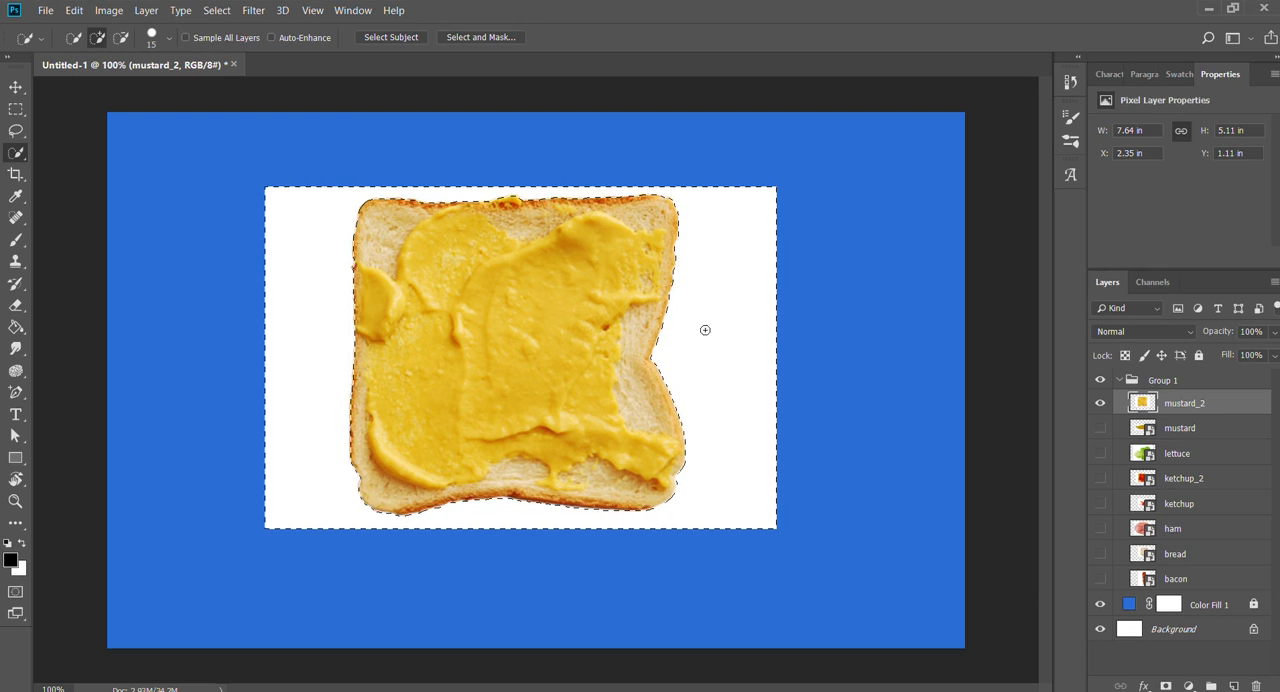
{"action": "key", "text": "Delete"}
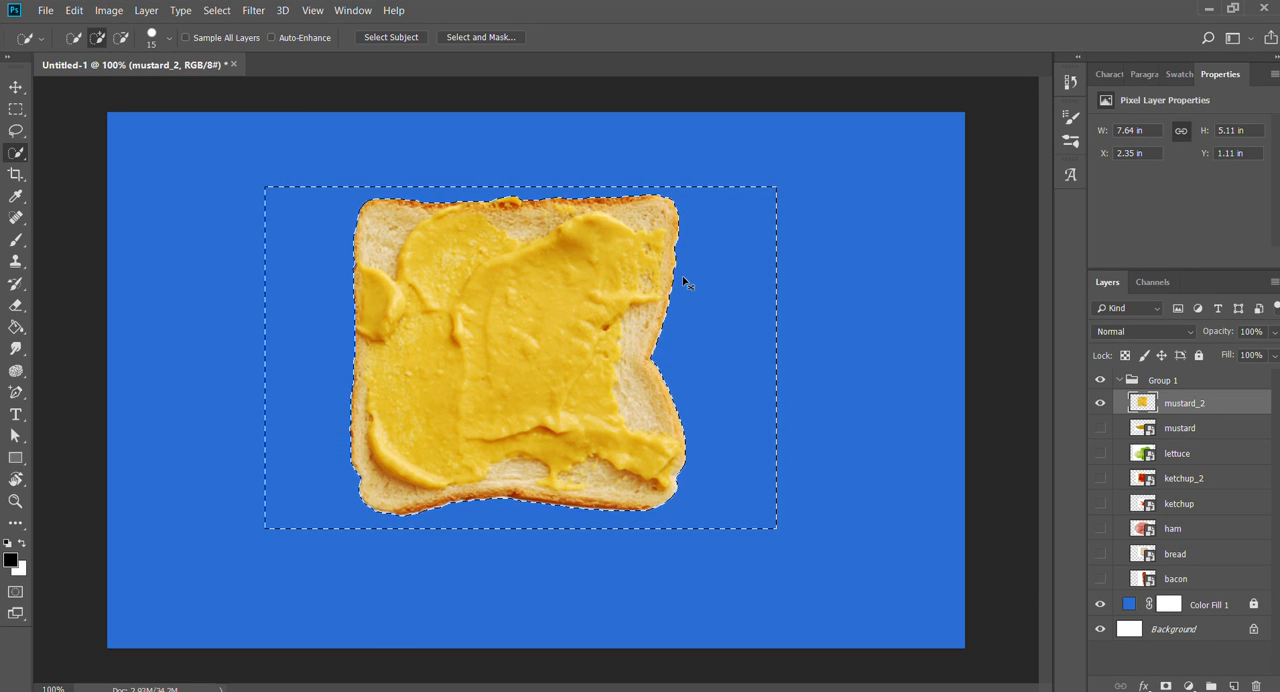
{"action": "key", "text": "ctrl+d"}
- Examine the edges of the cut-out mustard_2 slice and its surroundings up close
{"action": "key", "text": "z"}
{"action": "left_click_drag", "start_coordinate": [234, 200], "coordinate": [510, 372]}
{"action": "left_click_drag", "start_coordinate": [742, 294], "coordinate": [160, 331]}
{"action": "left_click_drag", "start_coordinate": [894, 371], "coordinate": [170, 355]}
{"action": "left_click_drag", "start_coordinate": [980, 408], "coordinate": [166, 341]}
{"action": "left_click_drag", "start_coordinate": [900, 376], "coordinate": [388, 362]}
{"action": "left_click_drag", "start_coordinate": [638, 502], "coordinate": [640, 154]}
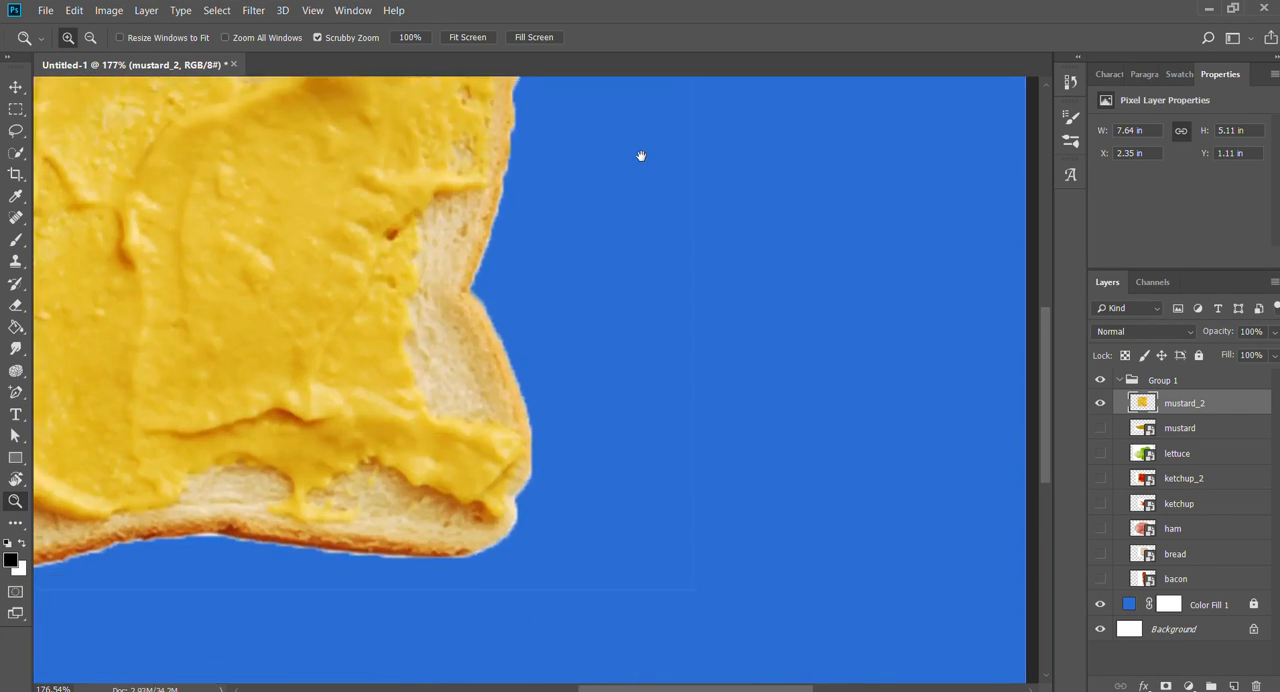
{"action": "left_click_drag", "start_coordinate": [440, 575], "coordinate": [708, 411]}
{"action": "mouse_move", "coordinate": [560, 280]}
{"action": "left_mouse_down"}
{"action": "mouse_move", "coordinate": [659, 394]}
{"action": "mouse_move", "coordinate": [640, 373]}
{"action": "left_mouse_up"}
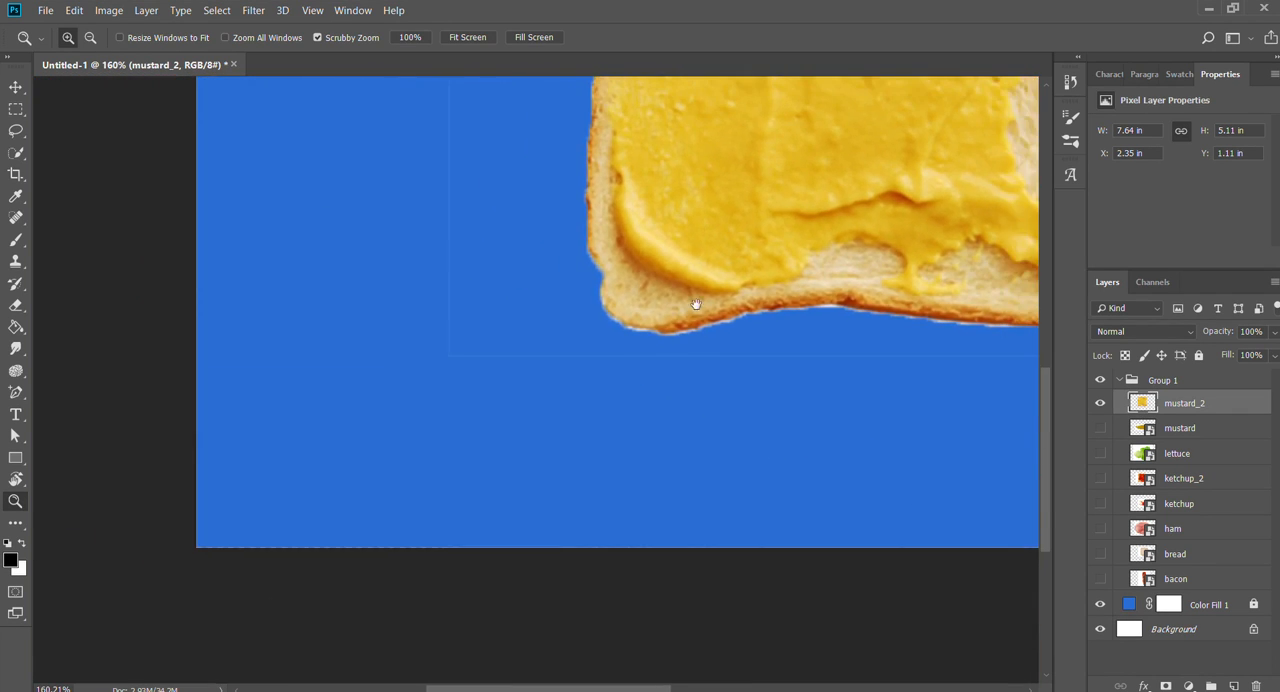
{"action": "left_click_drag", "start_coordinate": [696, 304], "coordinate": [601, 404]}
- With the Eraser at size 45, erase the faint outline left below and to the right of the mustard_2 slice
{"action": "key", "text": "e"}
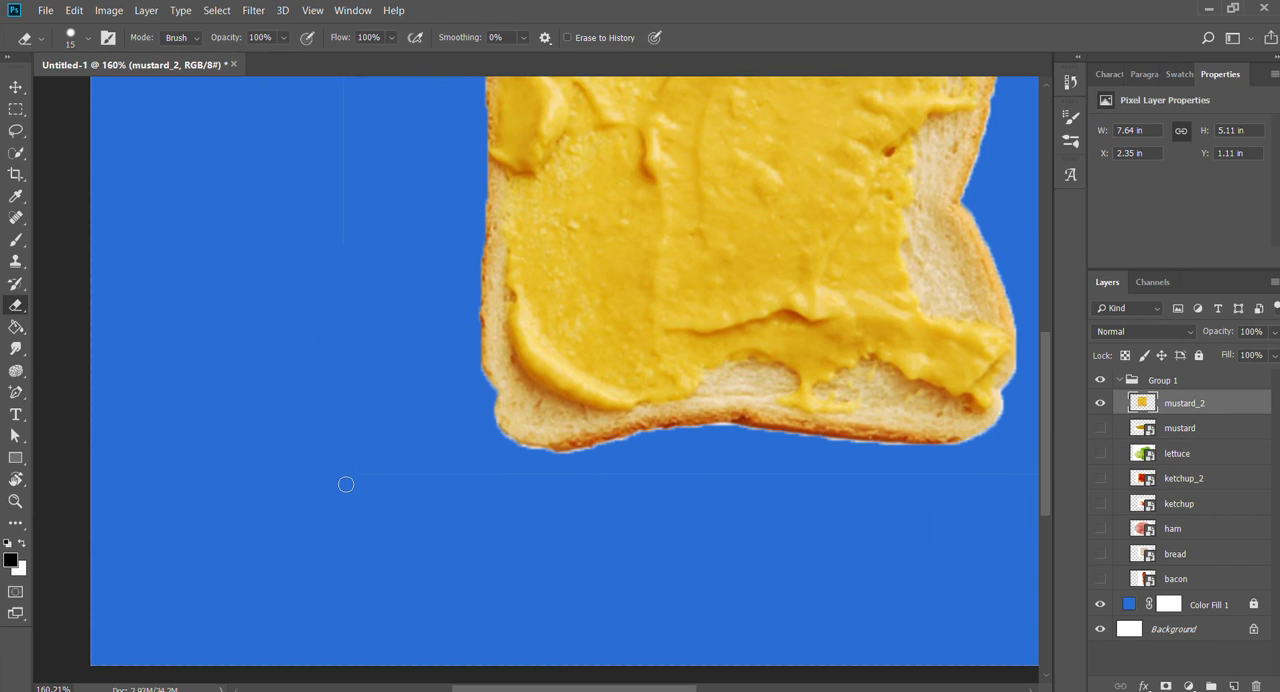
{"action": "key", "text": "bracketright"}
{"action": "key", "text": "bracketleft"}
{"action": "key", "text": "bracketleft"}
{"action": "key", "text": "bracketleft"}
{"action": "key", "text": "bracketright"}
{"action": "key", "text": "bracketright"}
{"action": "key", "text": "bracketright"}
{"action": "key", "text": "bracketright"}
{"action": "key", "text": "bracketright"}
{"action": "key", "text": "bracketright"}
{"action": "key", "text": "bracketright"}
{"action": "left_click_drag", "start_coordinate": [812, 515], "coordinate": [402, 485]}
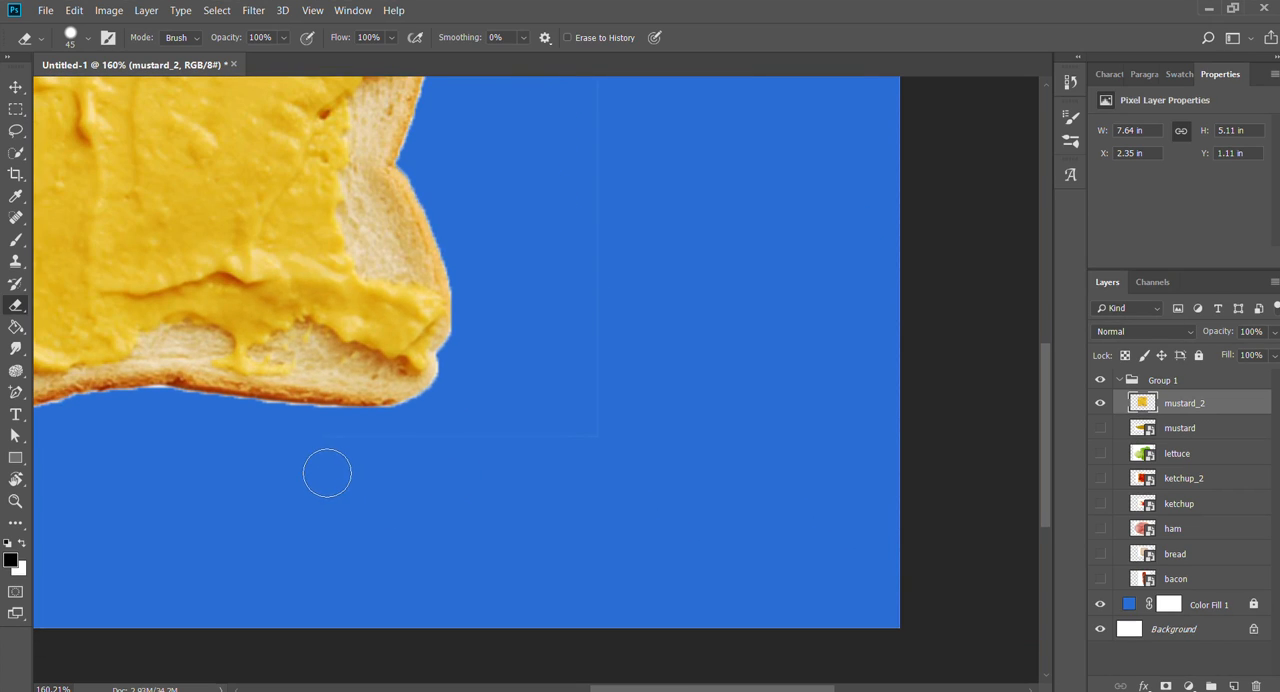
{"action": "mouse_move", "coordinate": [652, 470]}
{"action": "left_mouse_down"}
{"action": "mouse_move", "coordinate": [693, 568]}
{"action": "mouse_move", "coordinate": [683, 650]}
{"action": "left_mouse_up"}
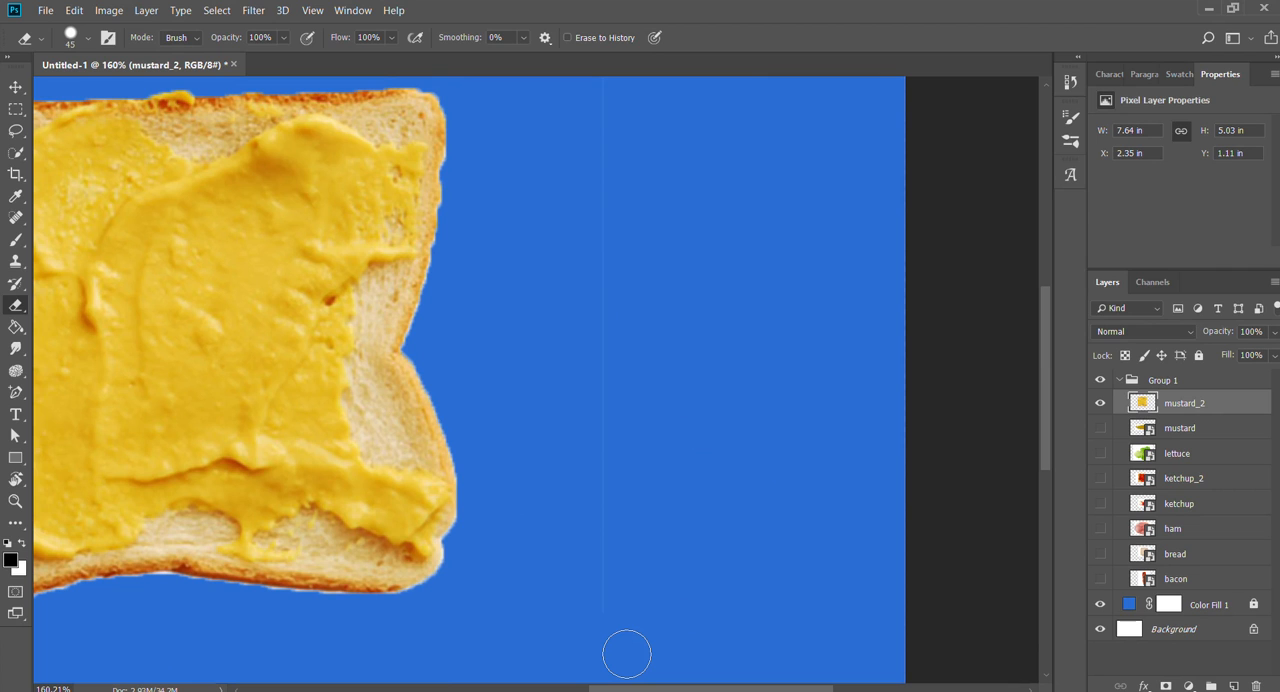
{"action": "left_click", "coordinate": [609, 86], "text": "shift"}
{"action": "mouse_move", "coordinate": [609, 87]}
{"action": "left_mouse_down"}
{"action": "mouse_move", "coordinate": [609, 620]}
{"action": "mouse_move", "coordinate": [611, 350]}
{"action": "left_mouse_up"}
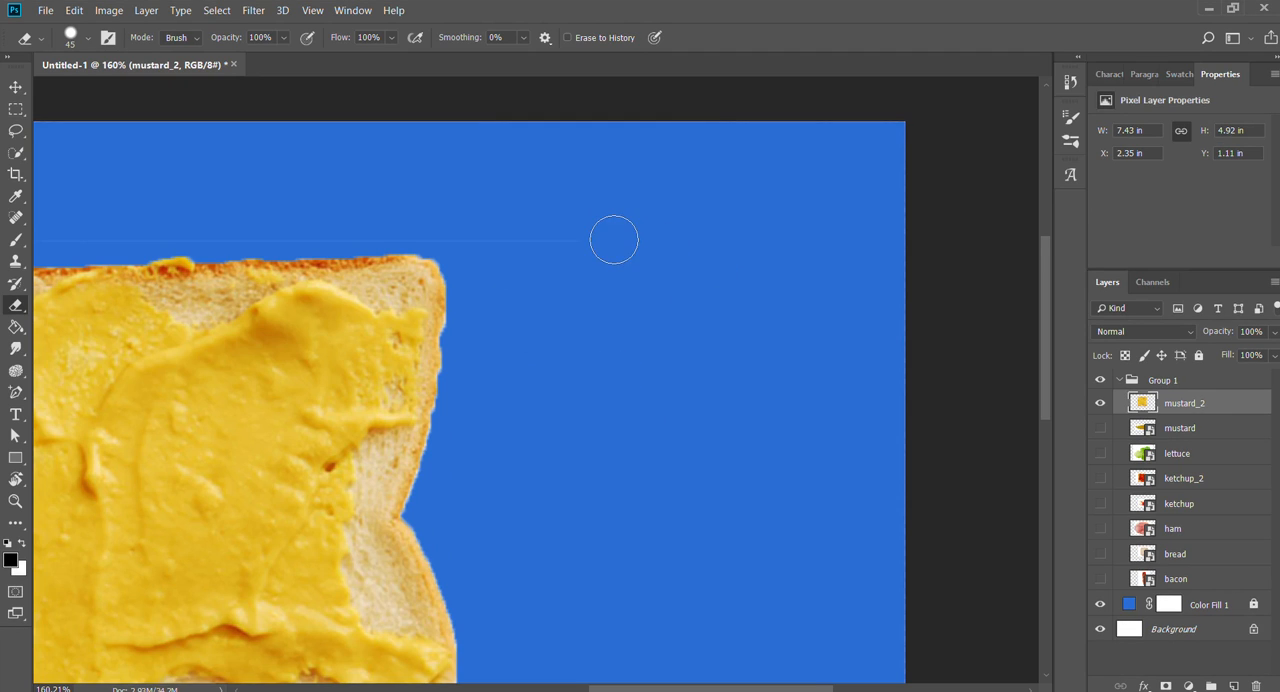
- Try to erase the faint outline above the slice in one long stroke, and undo that stroke
{"action": "left_click_drag", "start_coordinate": [547, 217], "coordinate": [906, 227]}
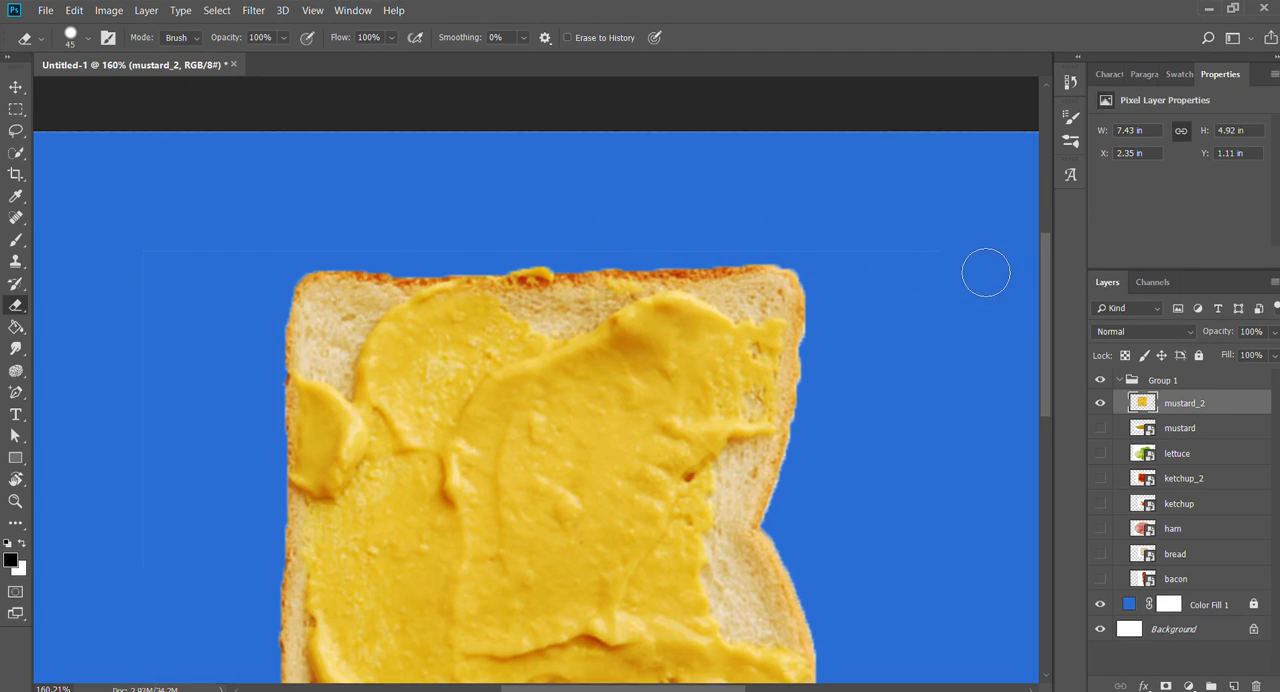
{"action": "left_click_drag", "start_coordinate": [986, 268], "coordinate": [57, 277]}
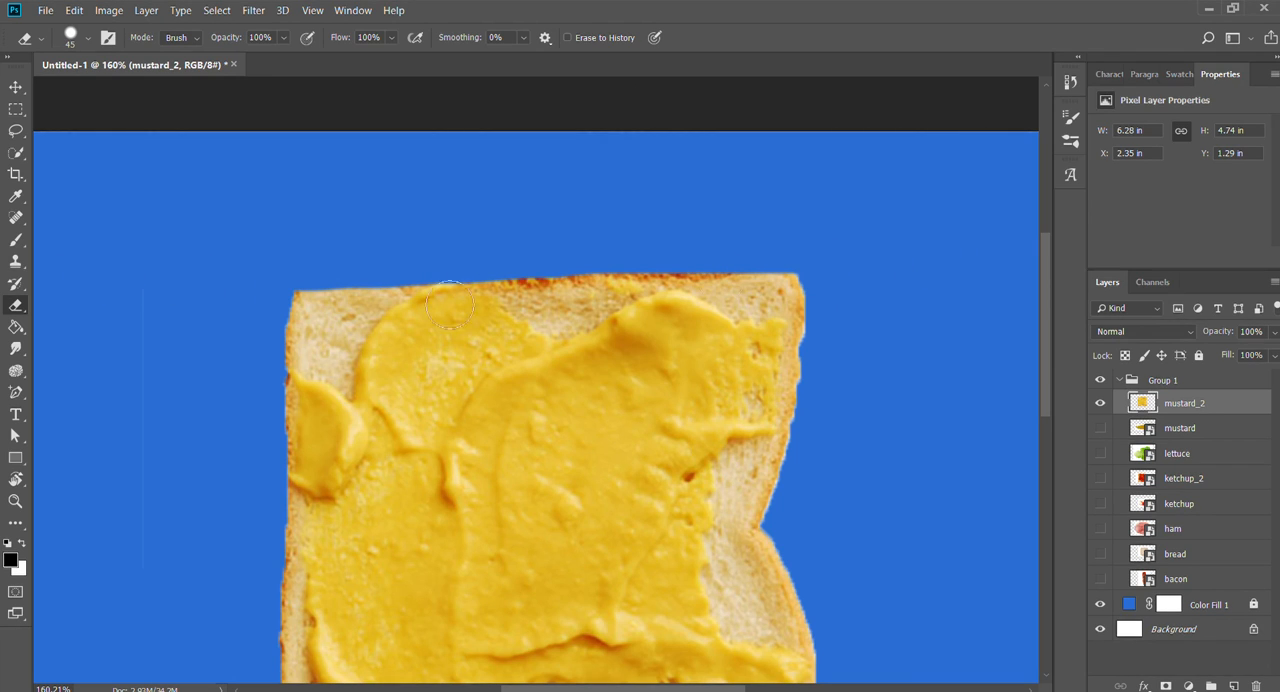
{"action": "key", "text": "ctrl+z"}
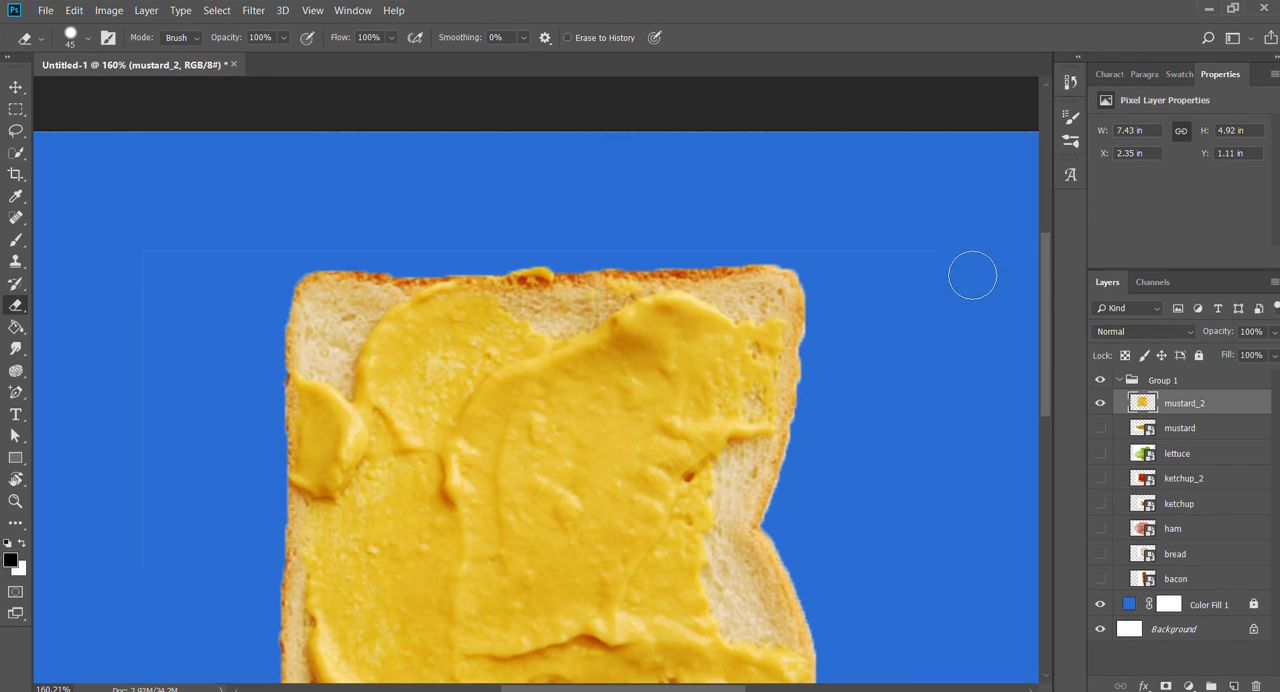
- Erase the remaining faint outline above and to the left of the mustard_2 slice, undoing stray strokes
{"action": "left_click_drag", "start_coordinate": [931, 237], "coordinate": [476, 231]}
{"action": "key", "text": "ctrl+z"}
{"action": "mouse_move", "coordinate": [191, 257]}
{"action": "left_mouse_down"}
{"action": "mouse_move", "coordinate": [746, 249]}
{"action": "mouse_move", "coordinate": [117, 300]}
{"action": "left_mouse_up"}
{"action": "key", "text": "ctrl+z"}
{"action": "mouse_move", "coordinate": [326, 411]}
{"action": "left_mouse_down"}
{"action": "mouse_move", "coordinate": [570, 227]}
{"action": "mouse_move", "coordinate": [554, 239]}
{"action": "left_mouse_up"}
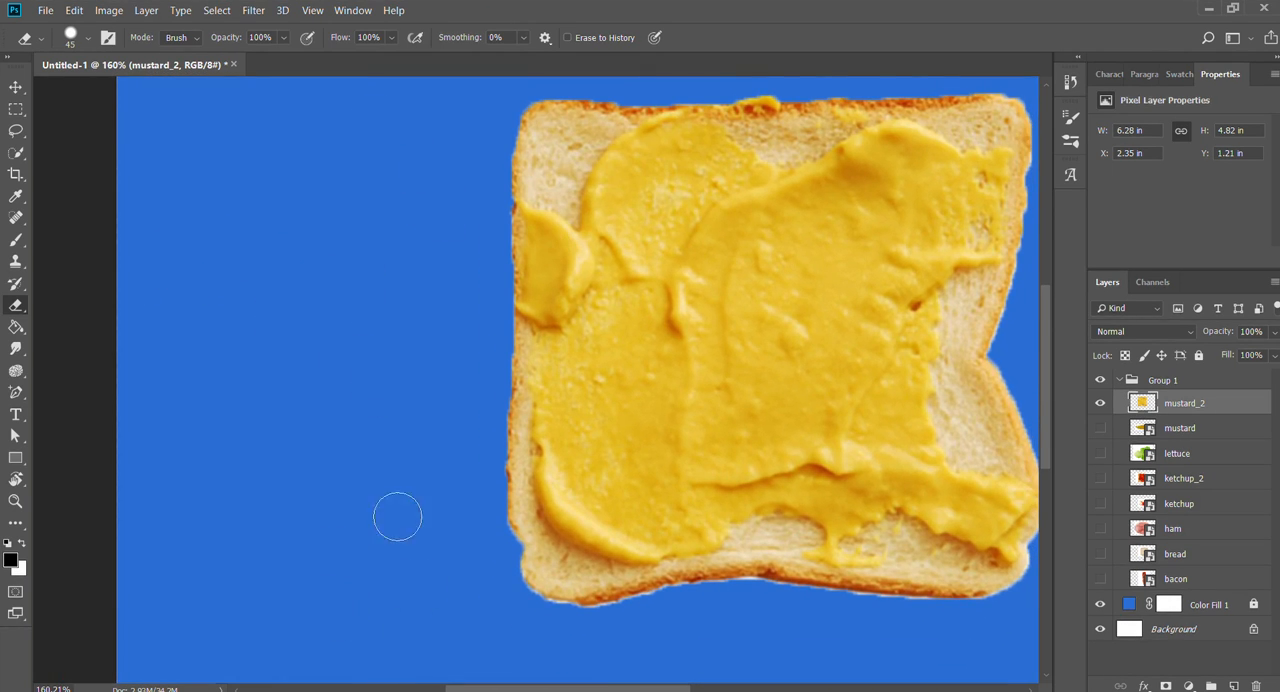
{"action": "left_click_drag", "start_coordinate": [398, 517], "coordinate": [375, 473]}
- Hide the mustard_2 layer and show the mustard layer in Group 1
{"action": "left_click_drag", "start_coordinate": [894, 460], "coordinate": [618, 407]}
{"action": "key", "text": "z"}
{"action": "left_click_drag", "start_coordinate": [656, 357], "coordinate": [640, 357]}
{"action": "key", "text": "v"}
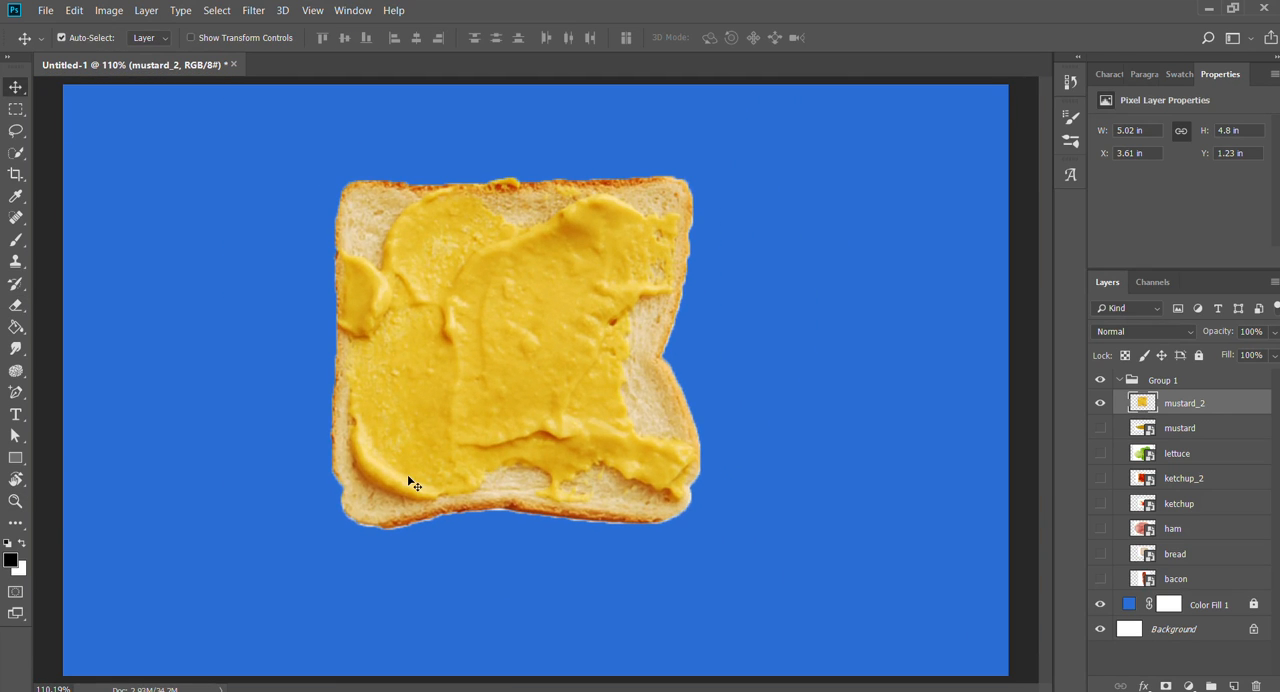
{"action": "left_click", "coordinate": [1101, 402]}
{"action": "left_click", "coordinate": [1101, 426]}
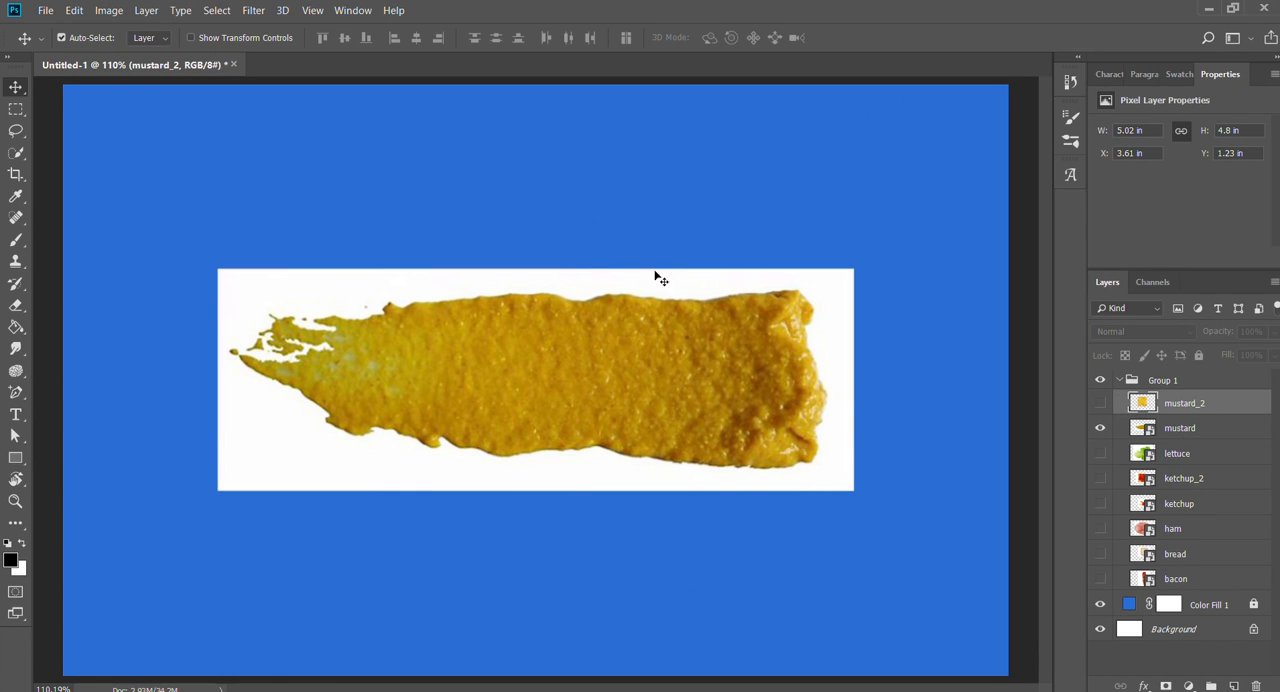
- Make mustard the active layer and try to select the white background around its smear with the Quick Selection tool
{"action": "key", "text": "w"}
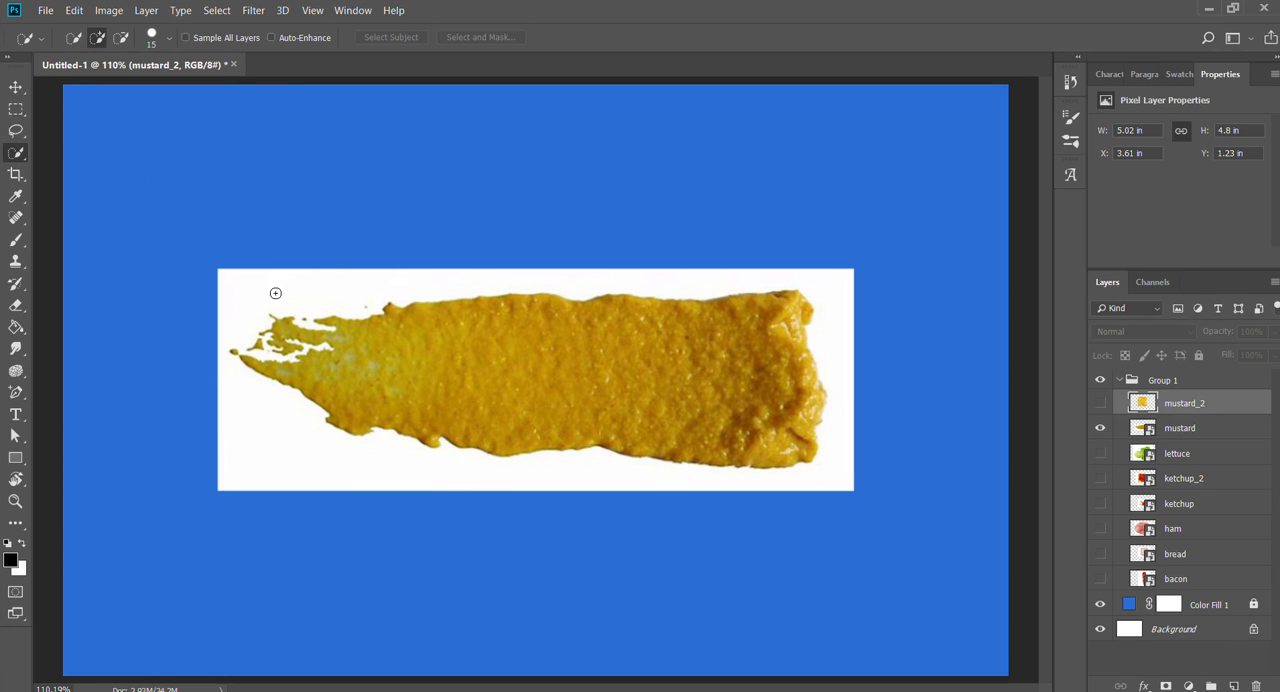
{"action": "mouse_move", "coordinate": [275, 293]}
{"action": "left_mouse_down"}
{"action": "mouse_move", "coordinate": [418, 268]}
{"action": "mouse_move", "coordinate": [639, 263]}
{"action": "mouse_move", "coordinate": [838, 283]}
{"action": "mouse_move", "coordinate": [859, 343]}
{"action": "mouse_move", "coordinate": [851, 442]}
{"action": "mouse_move", "coordinate": [765, 540]}
{"action": "mouse_move", "coordinate": [227, 376]}
{"action": "mouse_move", "coordinate": [328, 376]}
{"action": "left_mouse_up"}
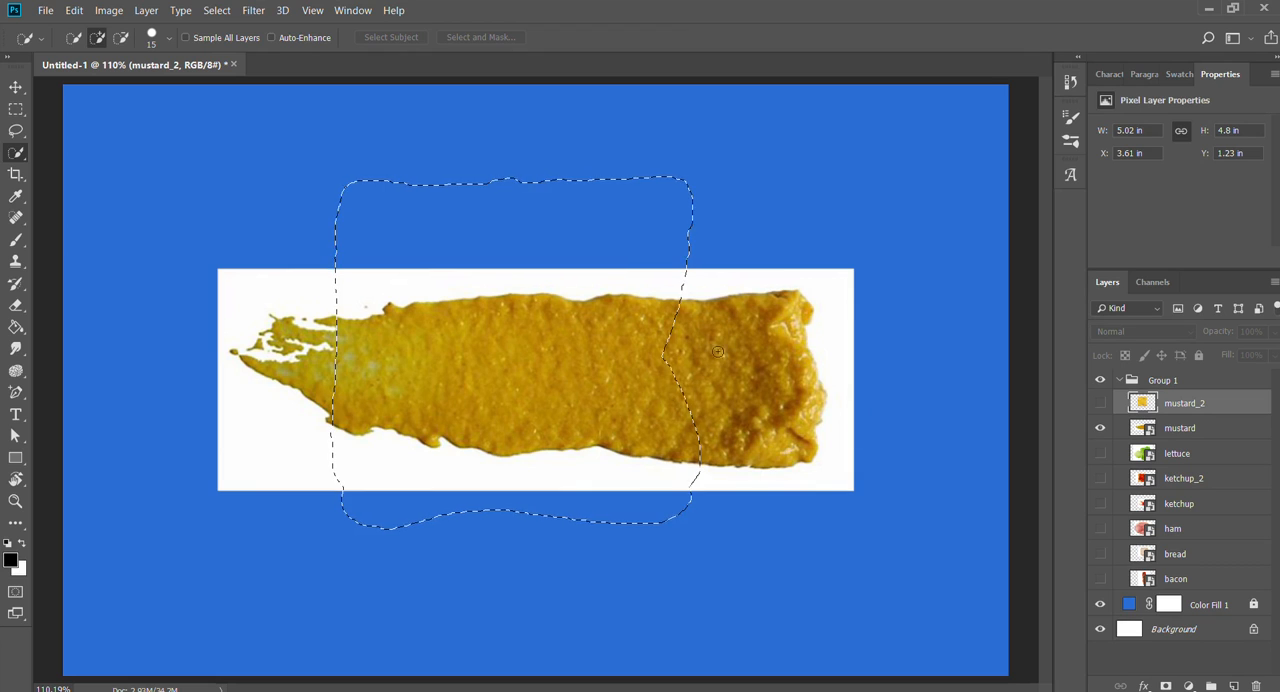
{"action": "left_click", "coordinate": [1163, 427]}
{"action": "left_click", "coordinate": [838, 312]}
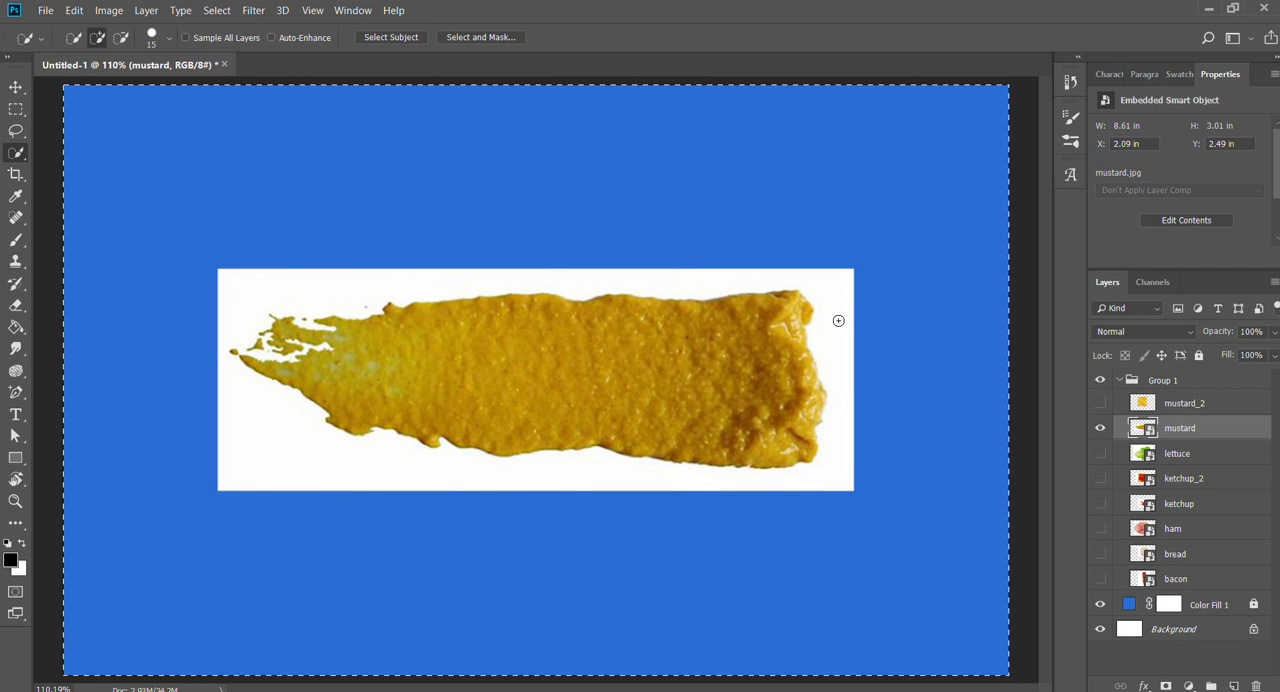
{"action": "left_click", "coordinate": [838, 320]}
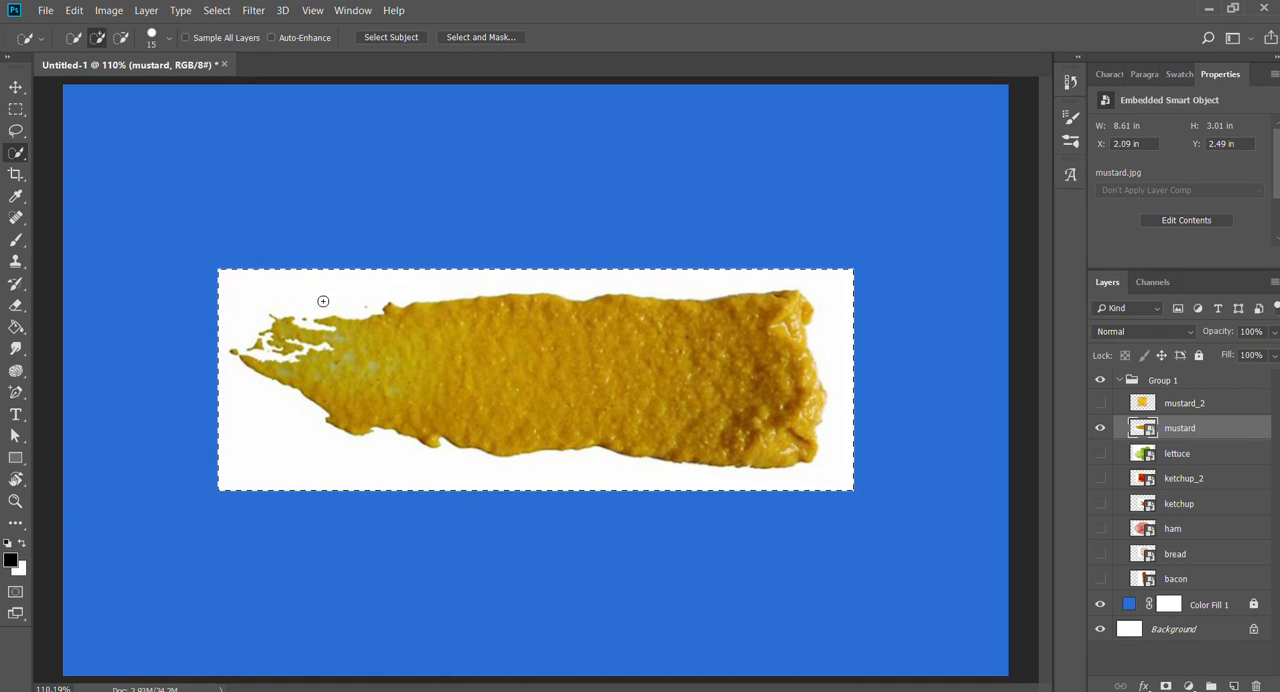
- Examine the corners and edges of the mustard image's white background at several zoom levels
{"action": "key", "text": "z"}
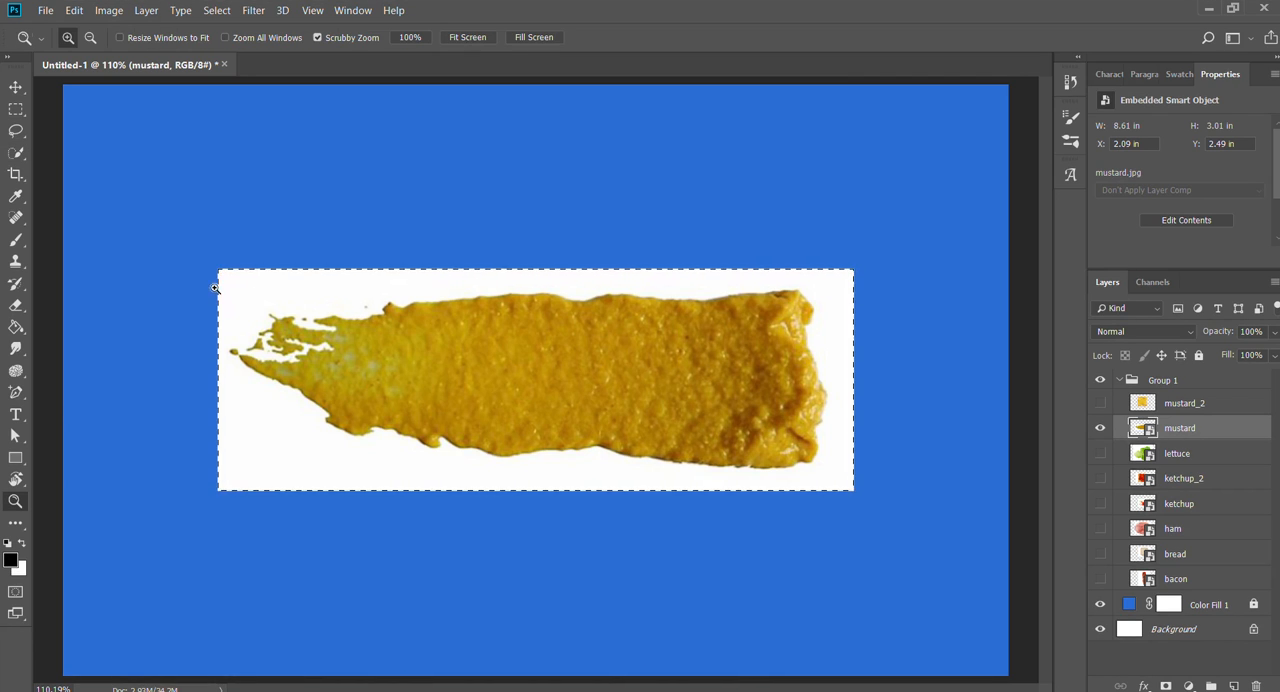
{"action": "left_click_drag", "start_coordinate": [214, 288], "coordinate": [306, 289]}
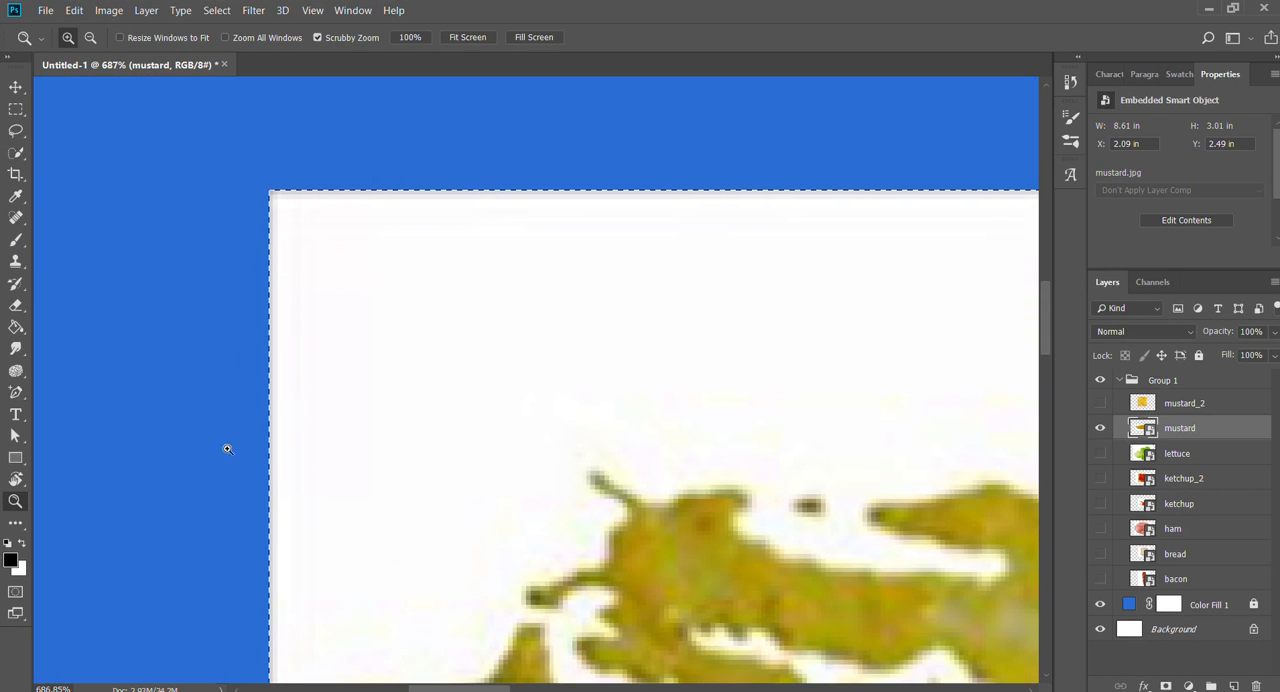
{"action": "left_click_drag", "start_coordinate": [680, 403], "coordinate": [606, 393]}
{"action": "left_click_drag", "start_coordinate": [606, 393], "coordinate": [200, 230]}
{"action": "left_click_drag", "start_coordinate": [766, 308], "coordinate": [617, 354]}
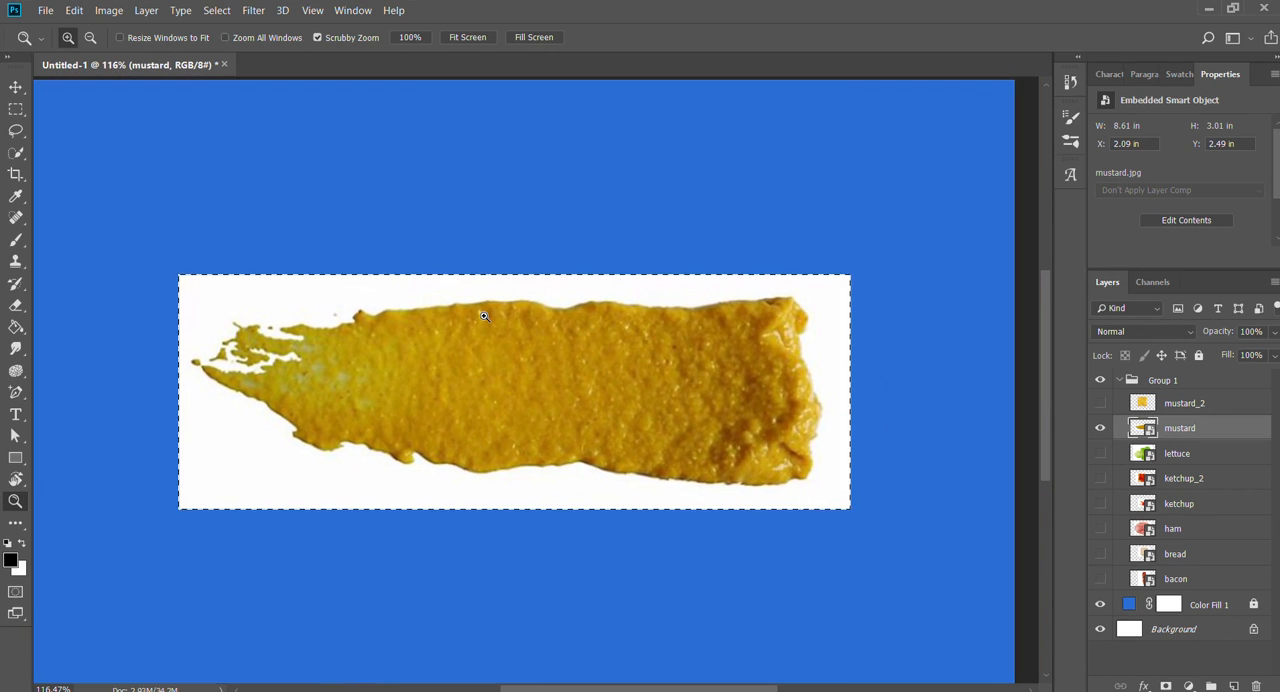
{"action": "left_click_drag", "start_coordinate": [484, 316], "coordinate": [461, 391]}
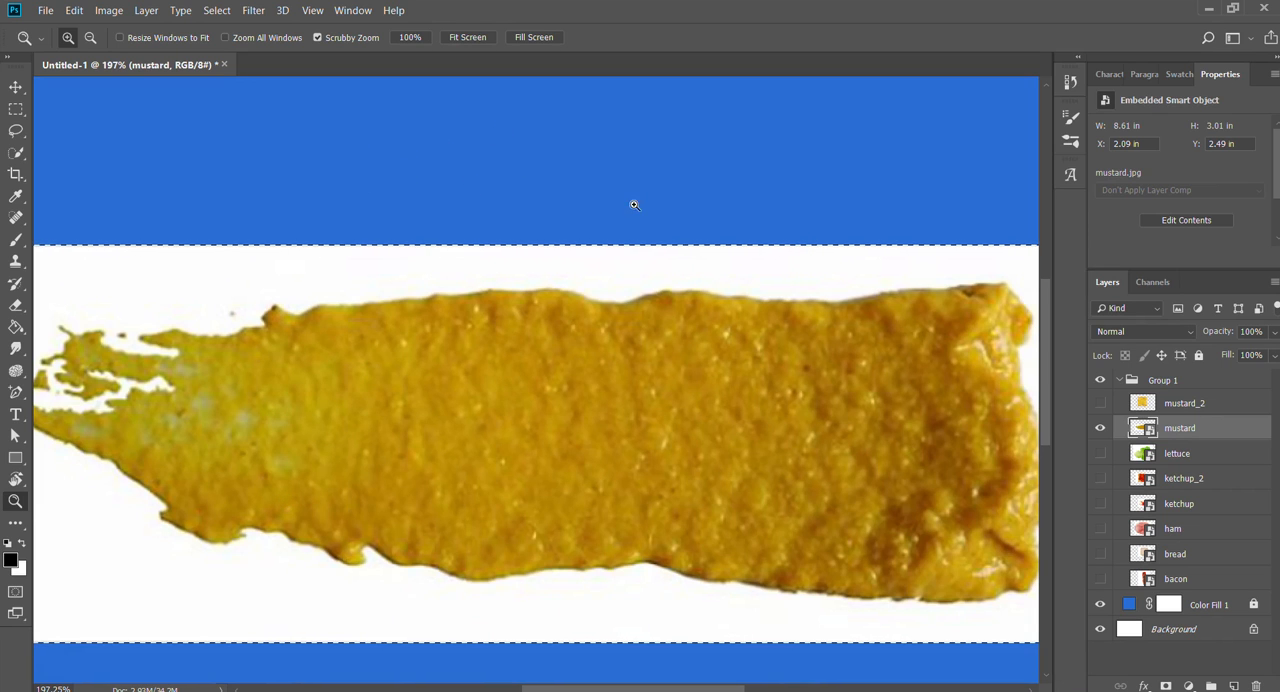
{"action": "left_click_drag", "start_coordinate": [697, 313], "coordinate": [640, 318]}
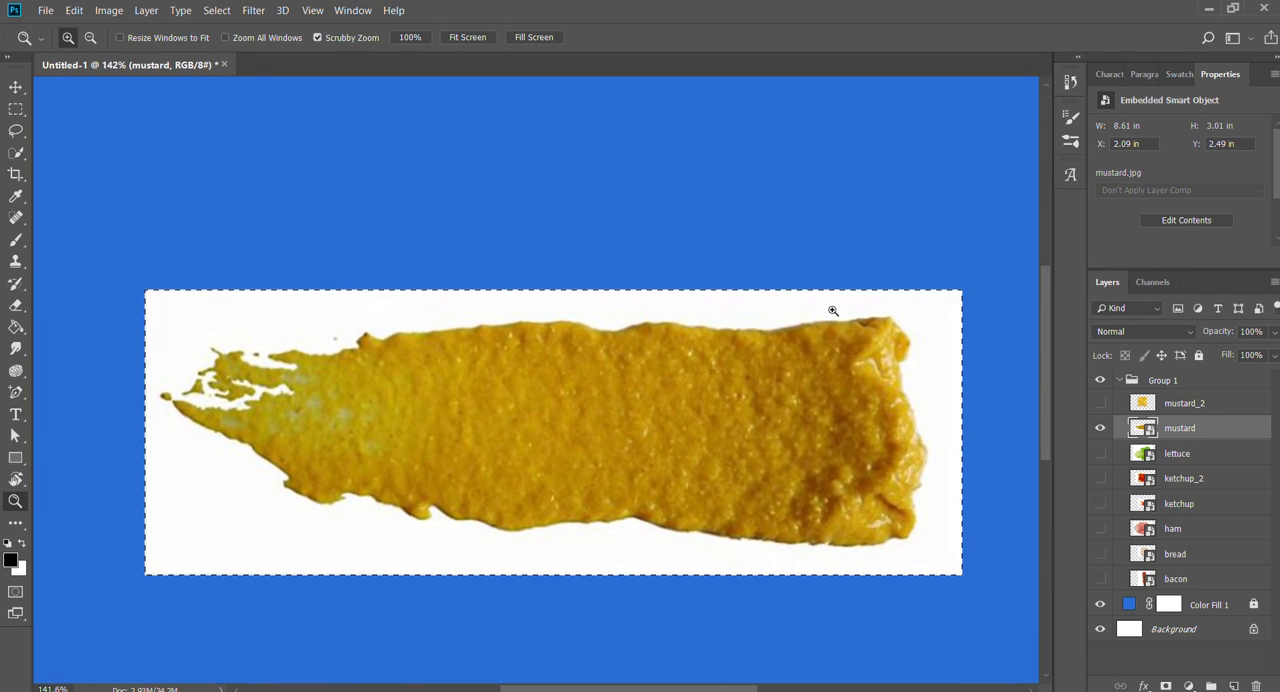
{"action": "left_click_drag", "start_coordinate": [833, 311], "coordinate": [634, 367]}
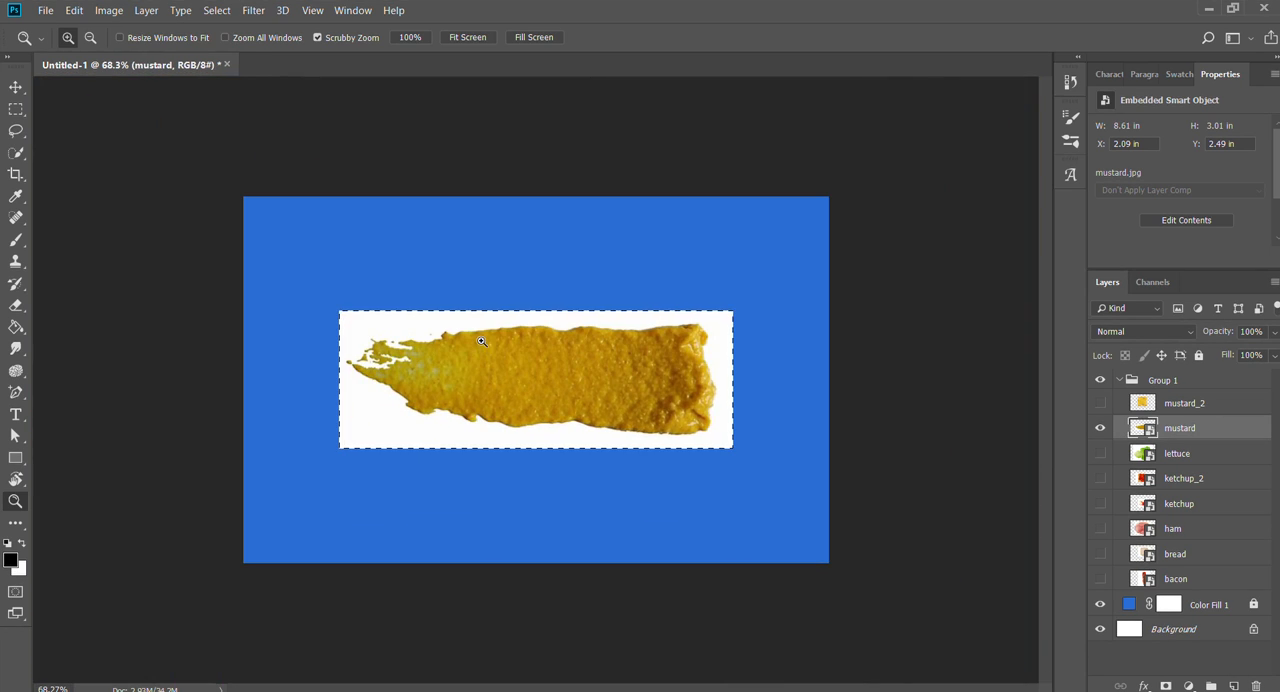
{"action": "left_click_drag", "start_coordinate": [481, 342], "coordinate": [597, 427]}
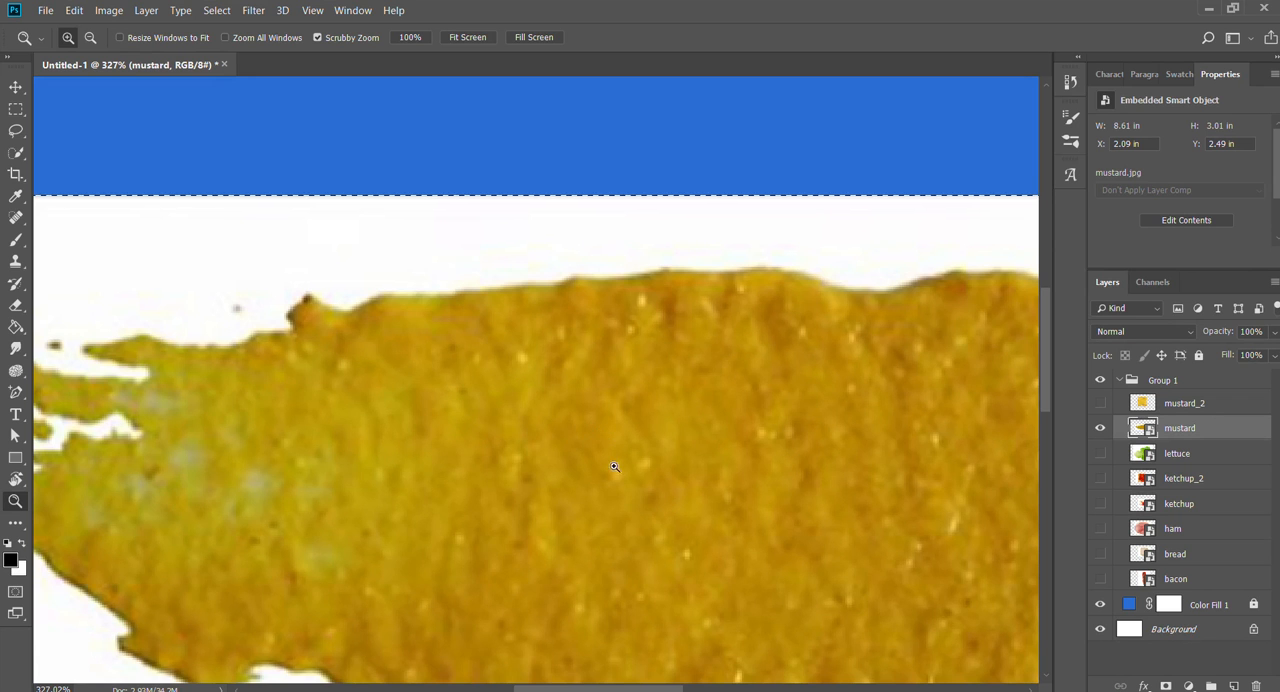
{"action": "left_click_drag", "start_coordinate": [632, 507], "coordinate": [565, 470]}
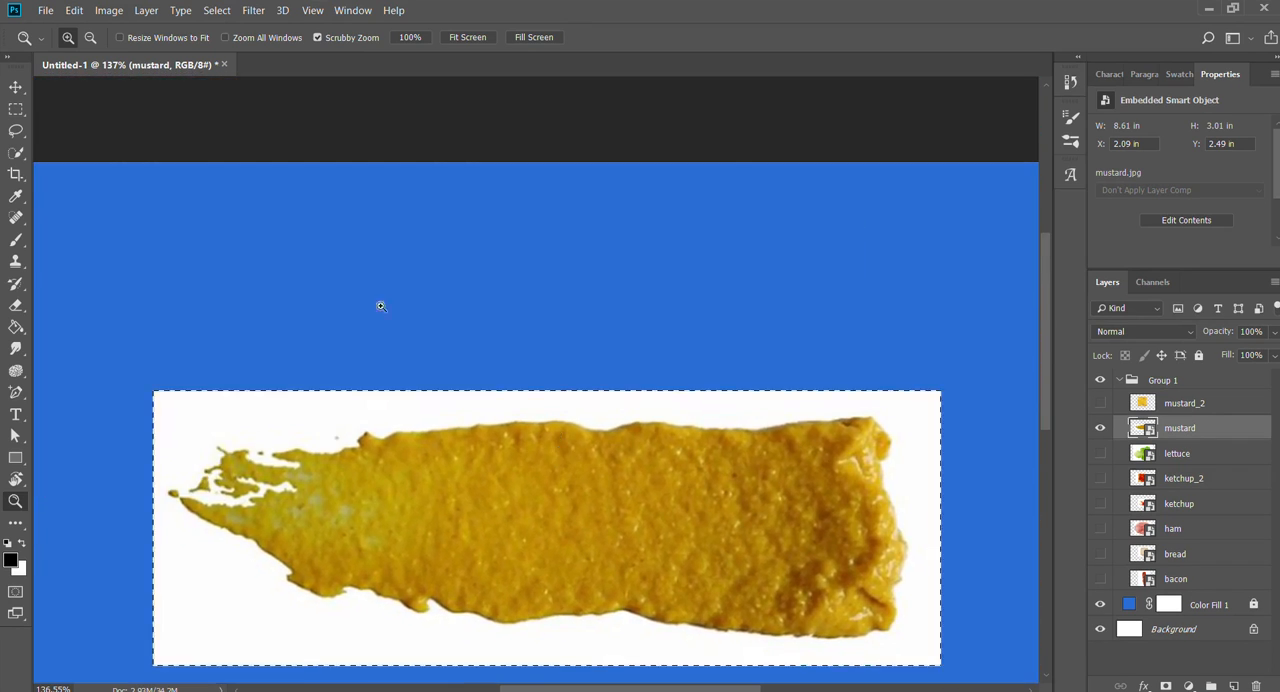
- Examine both ends and the lower edge of the mustard smear up close, and fit the whole canvas in view
{"action": "key", "text": "v"}
{"action": "left_click_drag", "start_coordinate": [219, 374], "coordinate": [666, 263]}
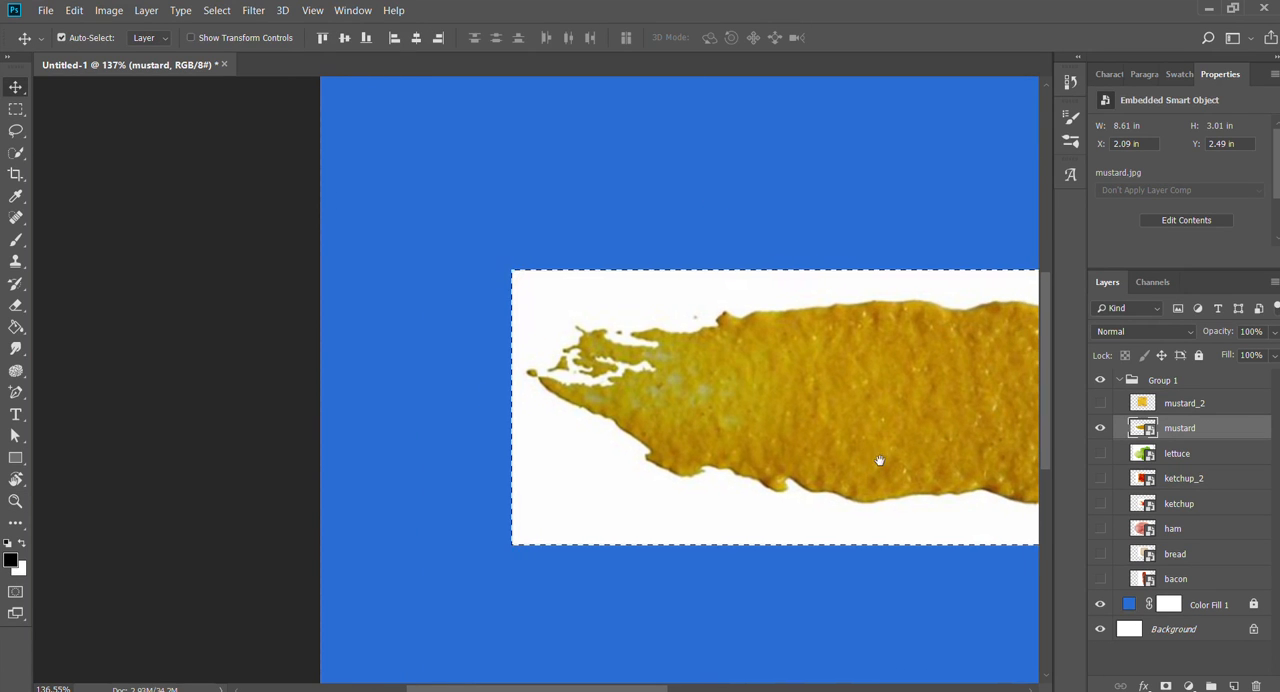
{"action": "left_click_drag", "start_coordinate": [879, 461], "coordinate": [417, 220]}
{"action": "key", "text": "z"}
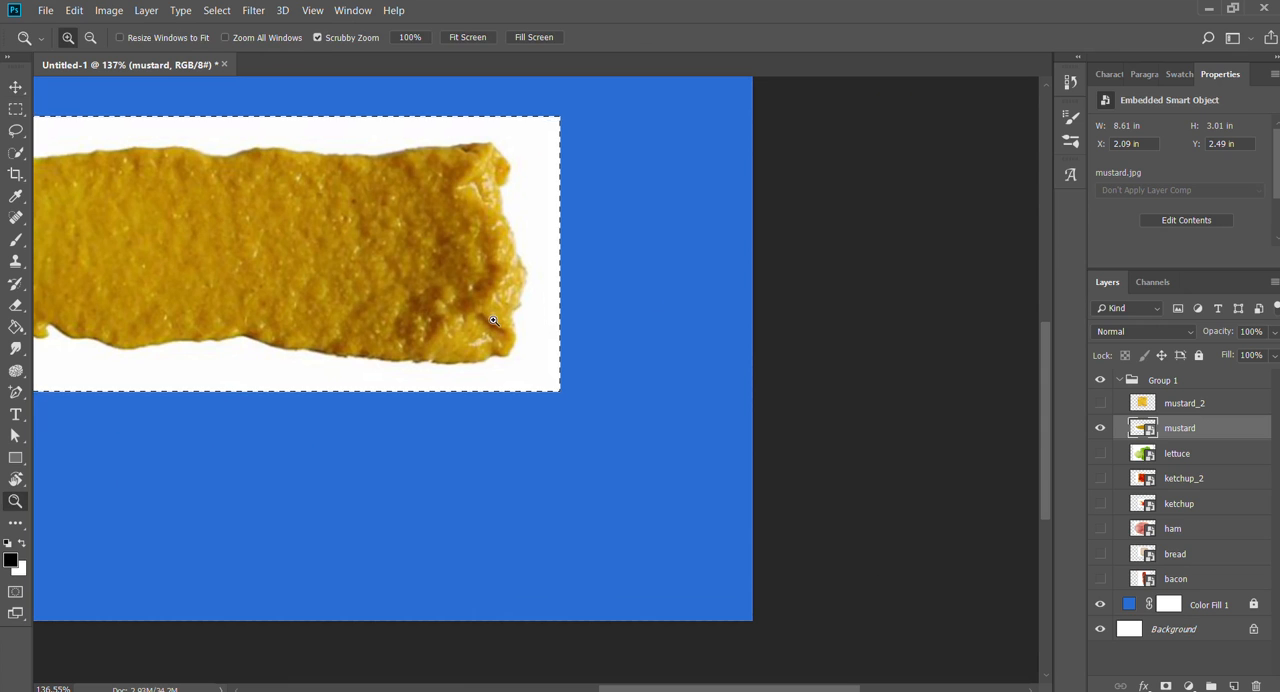
{"action": "left_click_drag", "start_coordinate": [550, 319], "coordinate": [600, 329]}
{"action": "left_click_drag", "start_coordinate": [228, 519], "coordinate": [720, 411]}
{"action": "left_click_drag", "start_coordinate": [420, 423], "coordinate": [788, 455]}
{"action": "left_click_drag", "start_coordinate": [332, 475], "coordinate": [731, 531]}
{"action": "left_click_drag", "start_coordinate": [635, 439], "coordinate": [569, 419]}
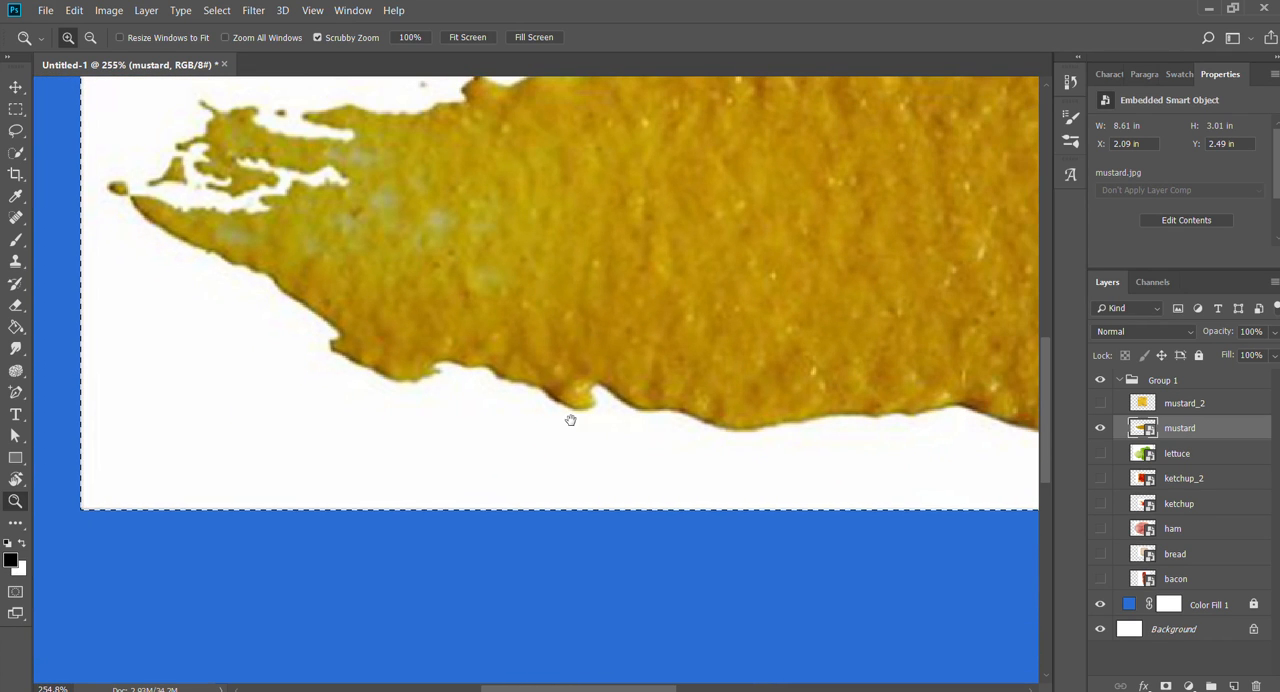
{"action": "left_click_drag", "start_coordinate": [522, 243], "coordinate": [374, 437]}
{"action": "left_click_drag", "start_coordinate": [674, 403], "coordinate": [831, 370]}
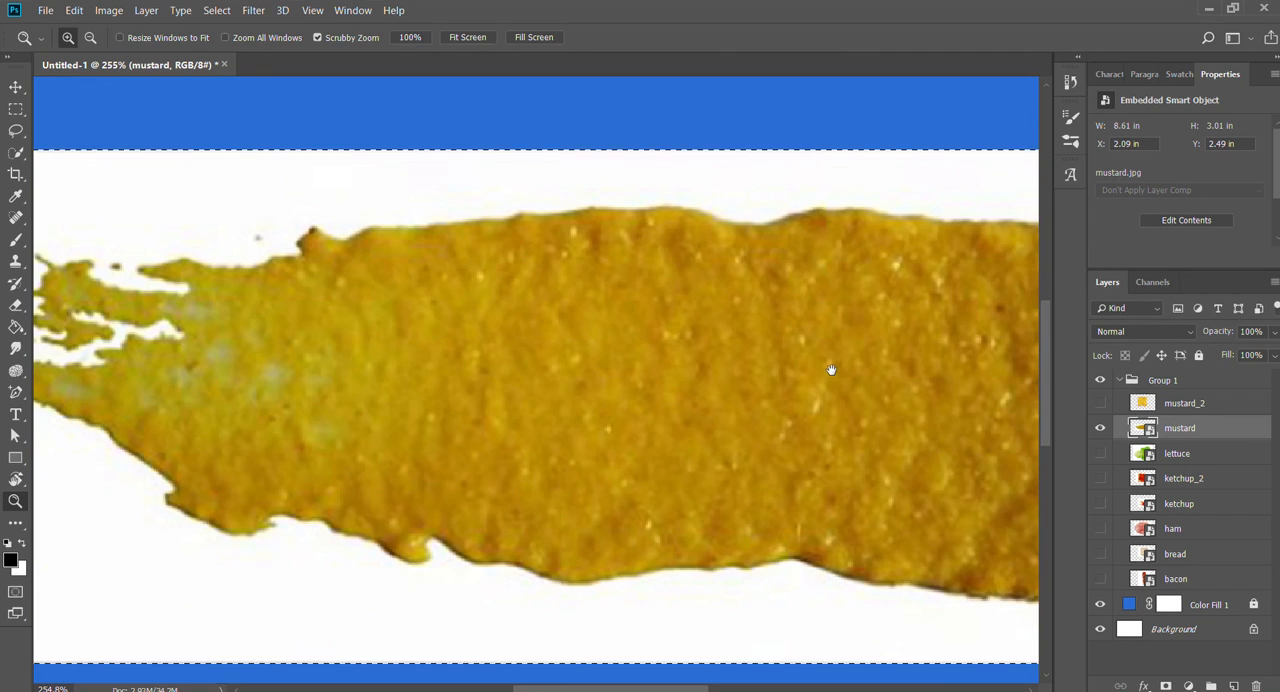
{"action": "left_click", "coordinate": [467, 37]}
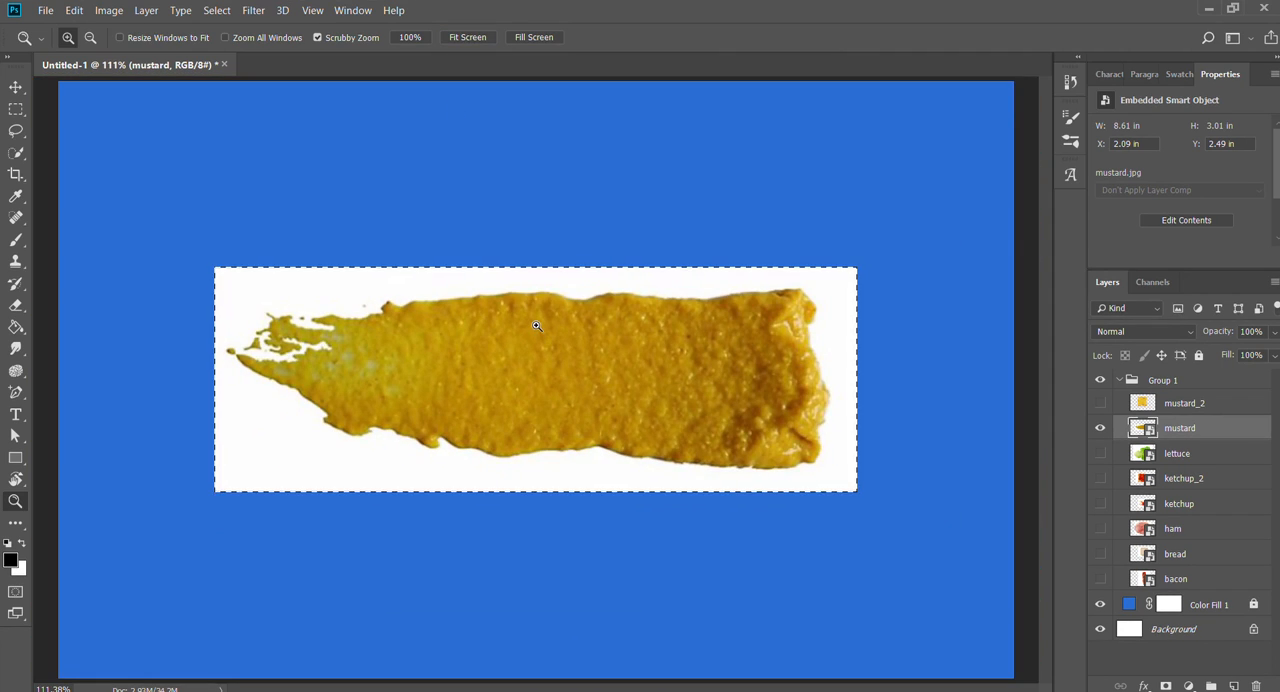
- Clear the selection around the mustard image, undoing and repeating the deselection once
{"action": "key", "text": "v"}
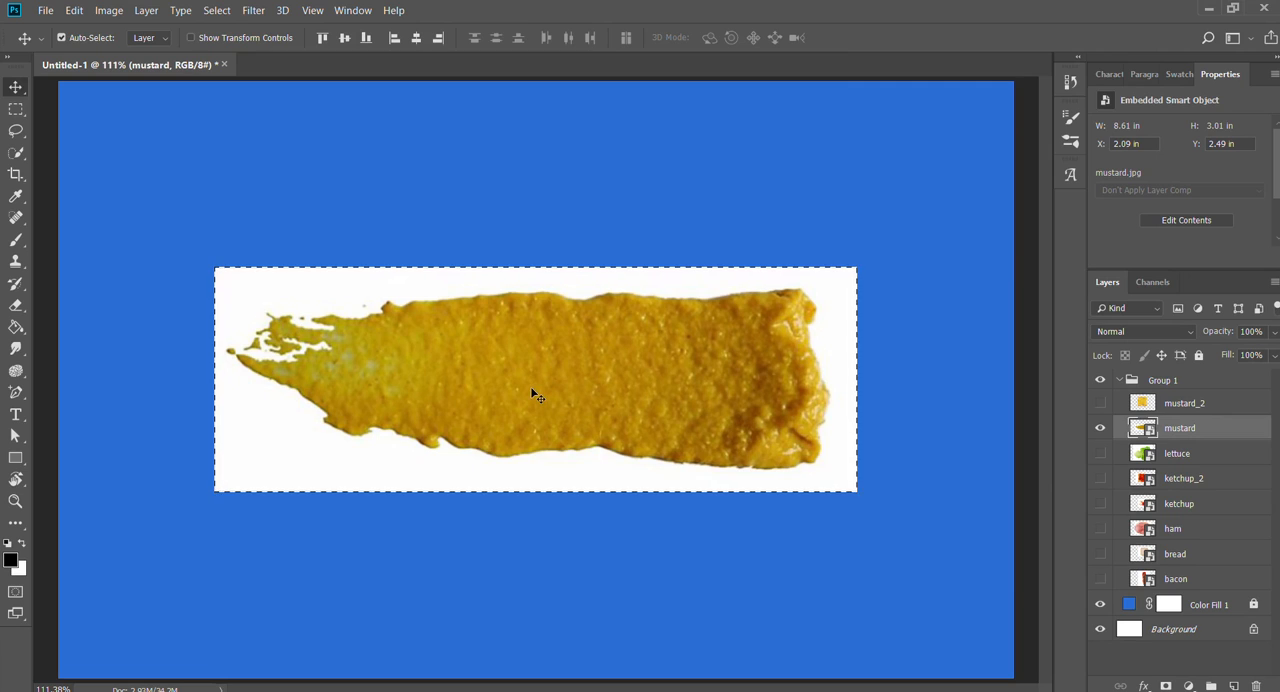
{"action": "key", "text": "ctrl+d"}
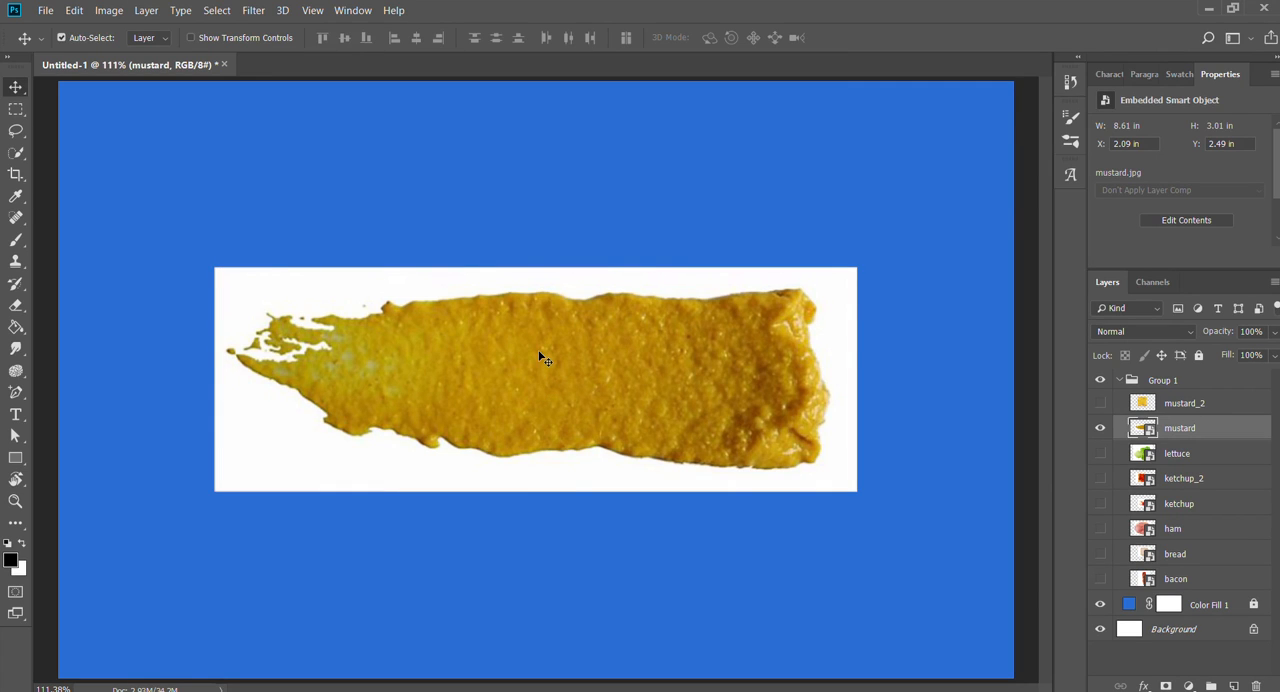
{"action": "key", "text": "ctrl+z"}
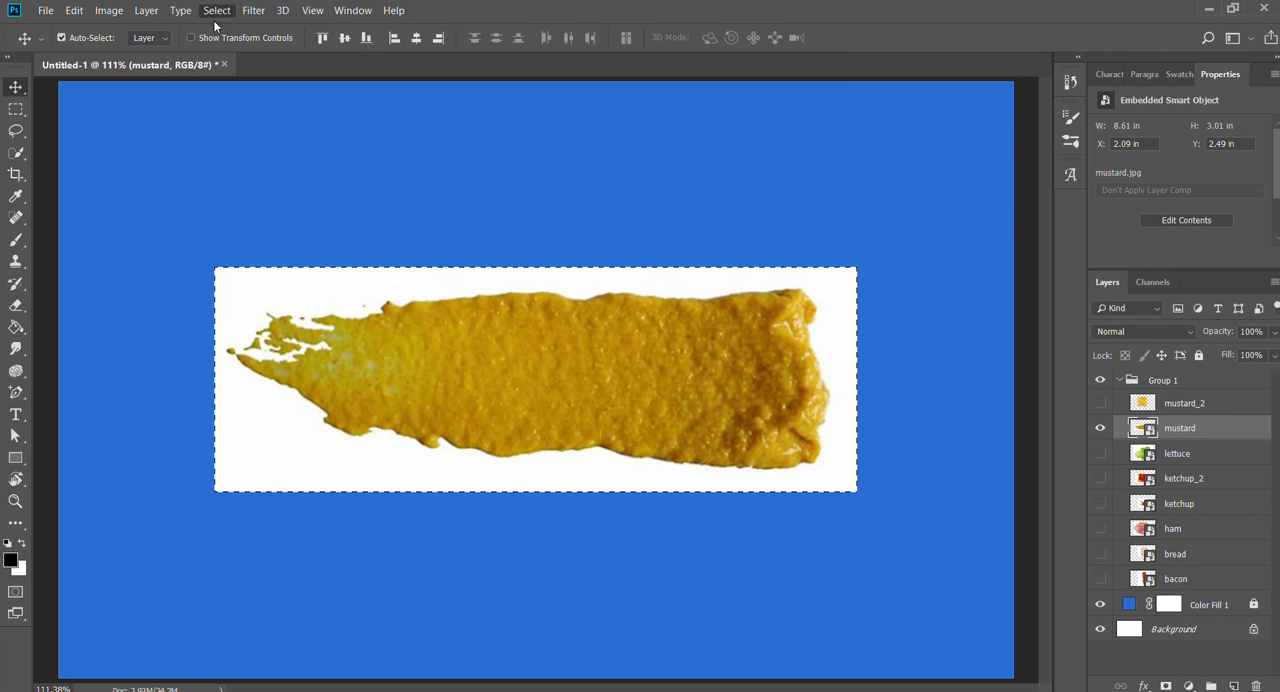
{"action": "key", "text": "ctrl+d"}
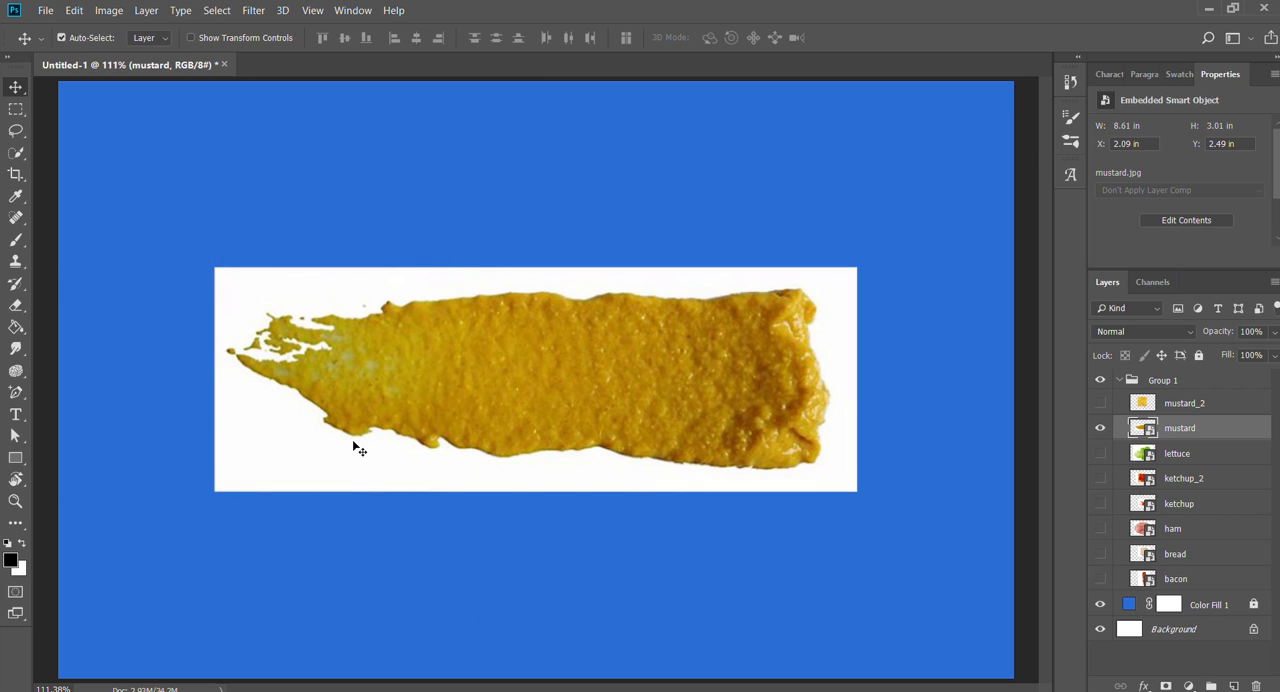
- Try to select the white background around the mustard smear, including the gaps in its ragged tip, with Quick Selection
{"action": "key", "text": "w"}
{"action": "mouse_move", "coordinate": [400, 280]}
{"action": "left_mouse_down"}
{"action": "mouse_move", "coordinate": [243, 293]}
{"action": "mouse_move", "coordinate": [218, 370]}
{"action": "mouse_move", "coordinate": [230, 409]}
{"action": "mouse_move", "coordinate": [276, 465]}
{"action": "mouse_move", "coordinate": [458, 497]}
{"action": "mouse_move", "coordinate": [825, 484]}
{"action": "mouse_move", "coordinate": [850, 429]}
{"action": "mouse_move", "coordinate": [834, 276]}
{"action": "mouse_move", "coordinate": [811, 258]}
{"action": "mouse_move", "coordinate": [650, 258]}
{"action": "left_mouse_up"}
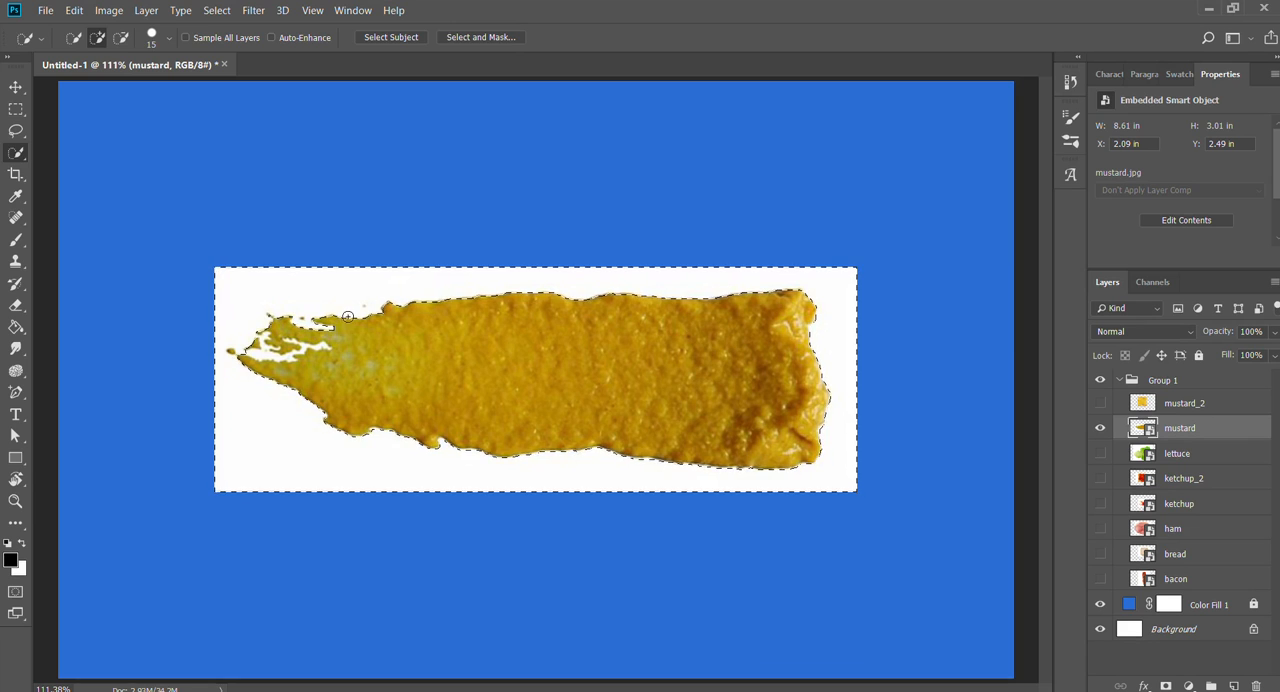
{"action": "key", "text": "z"}
{"action": "left_click_drag", "start_coordinate": [373, 318], "coordinate": [449, 320]}
{"action": "left_click_drag", "start_coordinate": [406, 457], "coordinate": [801, 434]}
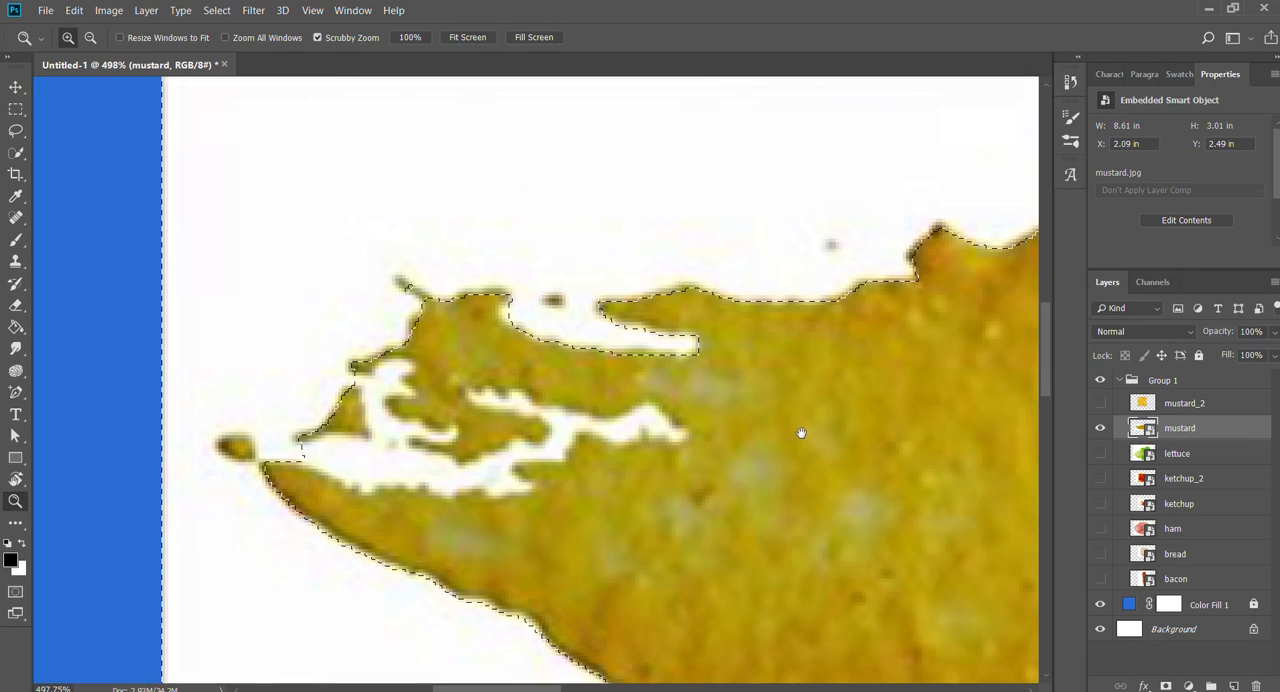
{"action": "key", "text": "w"}
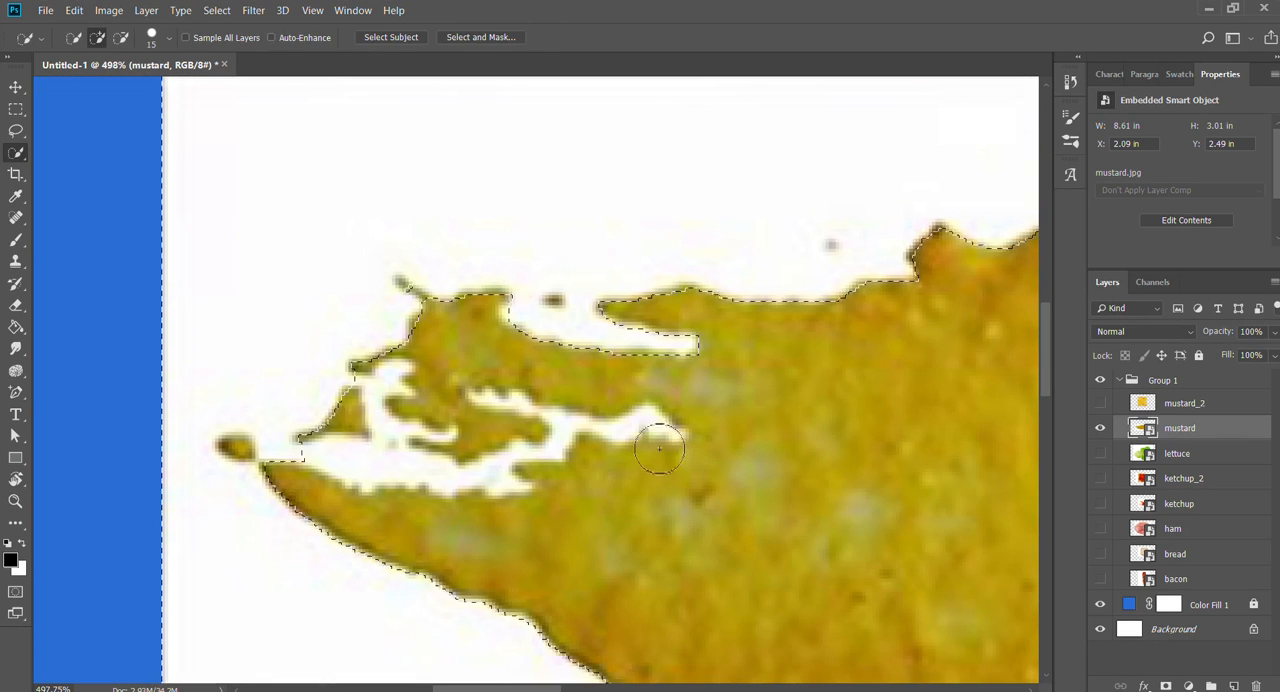
{"action": "left_click", "coordinate": [433, 480]}
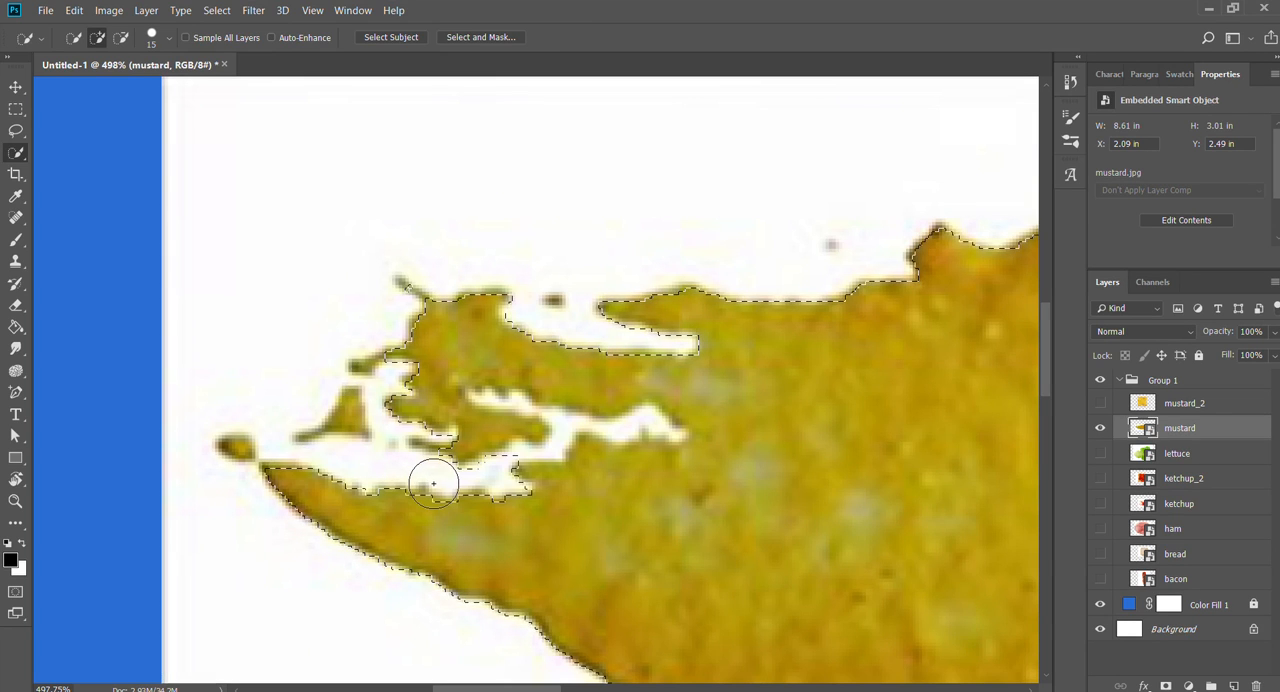
{"action": "left_click", "coordinate": [590, 443]}
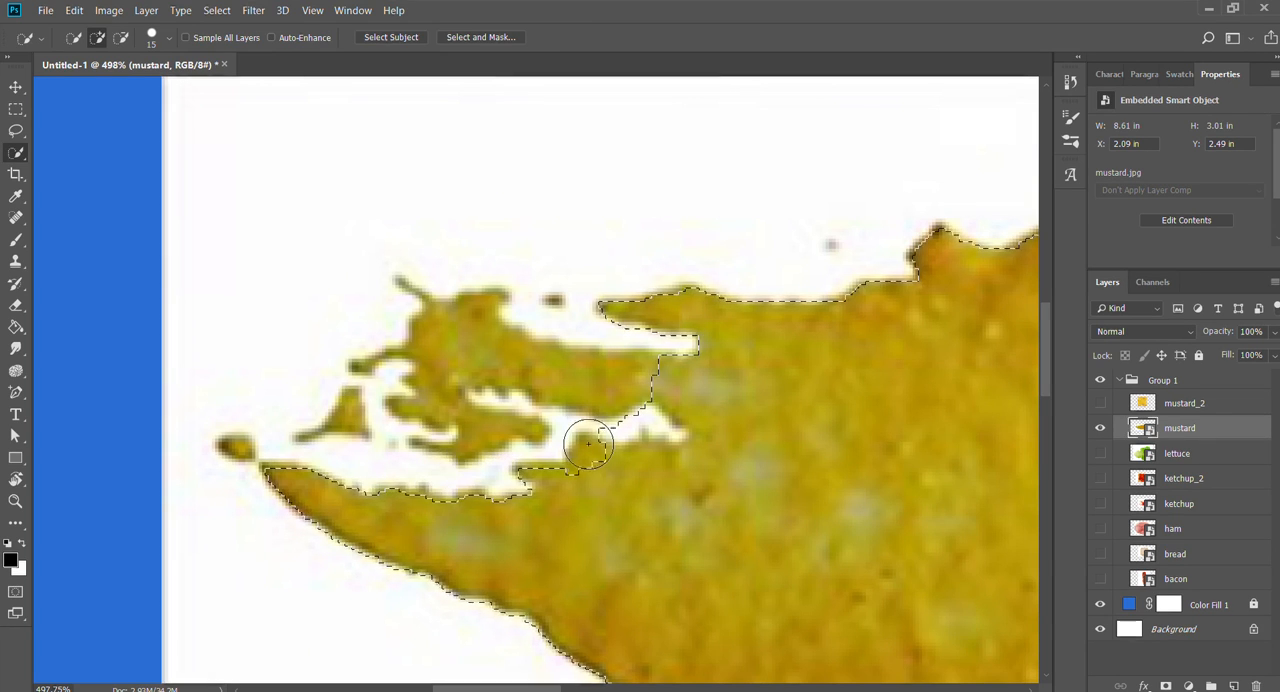
{"action": "left_click", "coordinate": [669, 441]}
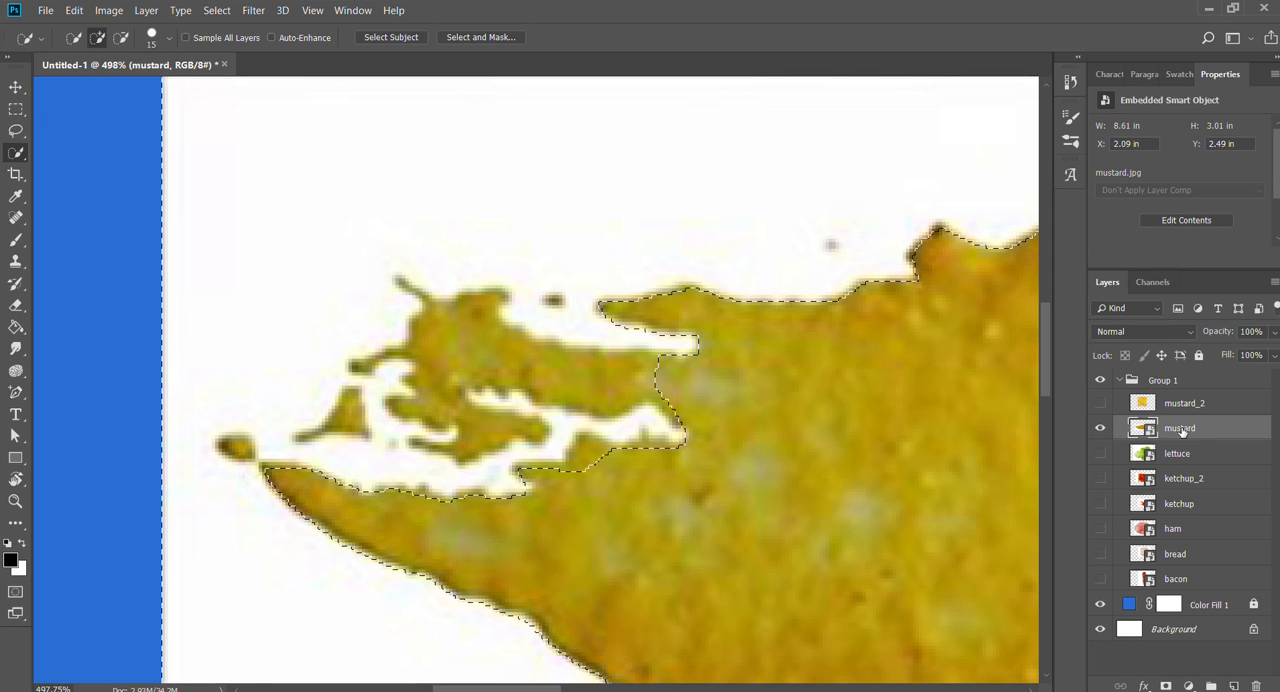
- Rasterize the mustard layer and try deleting the selected white background, undoing and redoing the deletion to compare
{"action": "left_click", "coordinate": [1071, 276]}
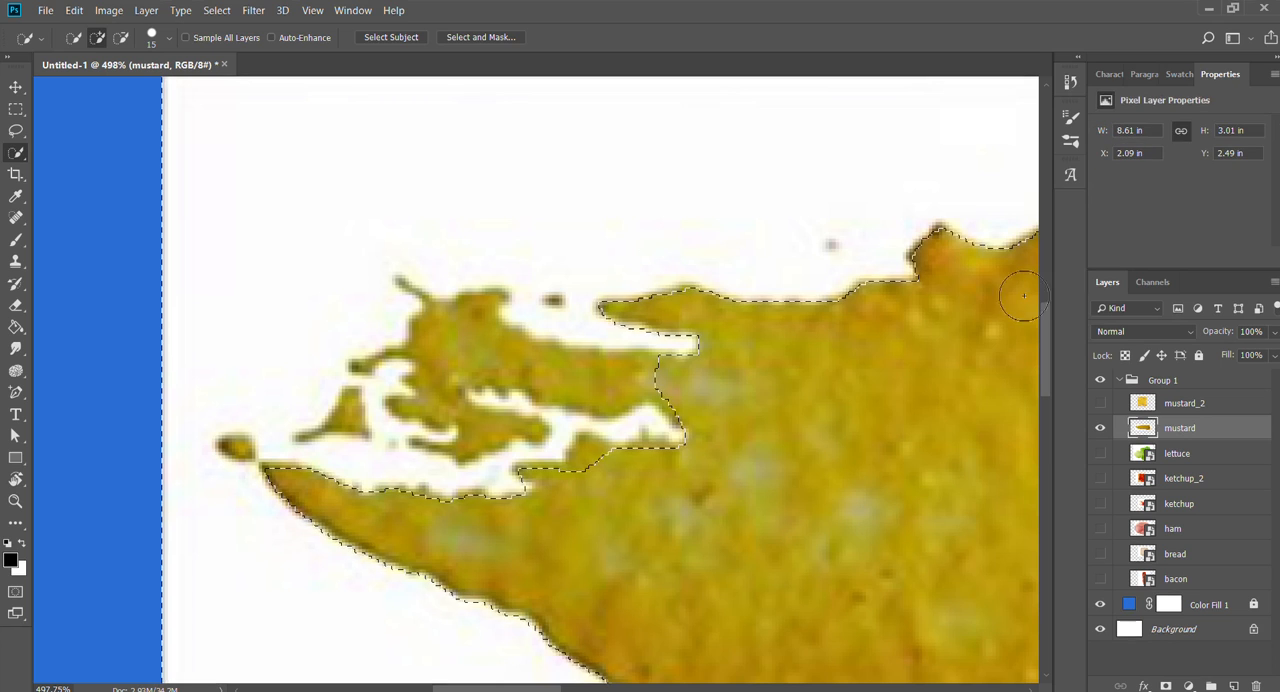
{"action": "key", "text": "Delete"}
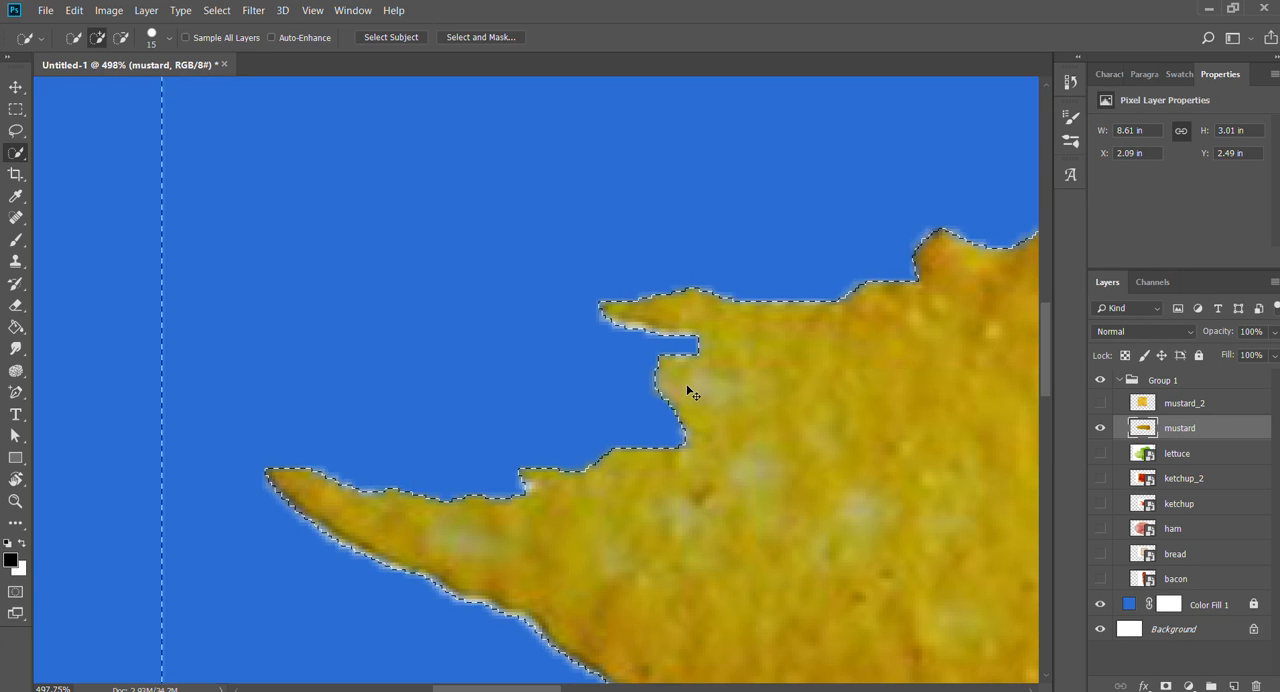
{"action": "key", "text": "ctrl+z"}
{"action": "key", "text": "ctrl+shift+z"}
{"action": "key", "text": "ctrl+z"}
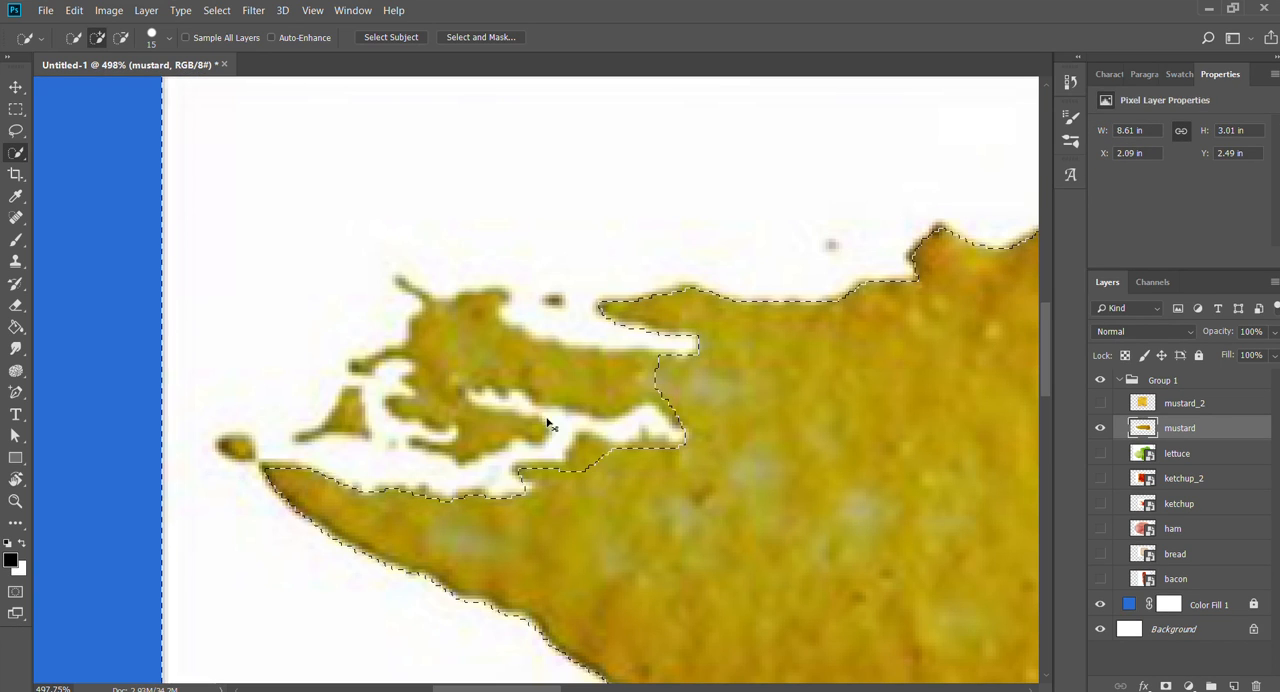
{"action": "key", "text": "ctrl+shift+z"}
{"action": "key", "text": "ctrl+z"}
- Step back to before the mustard layer was rasterized and clear the selection
{"action": "key", "text": "z"}
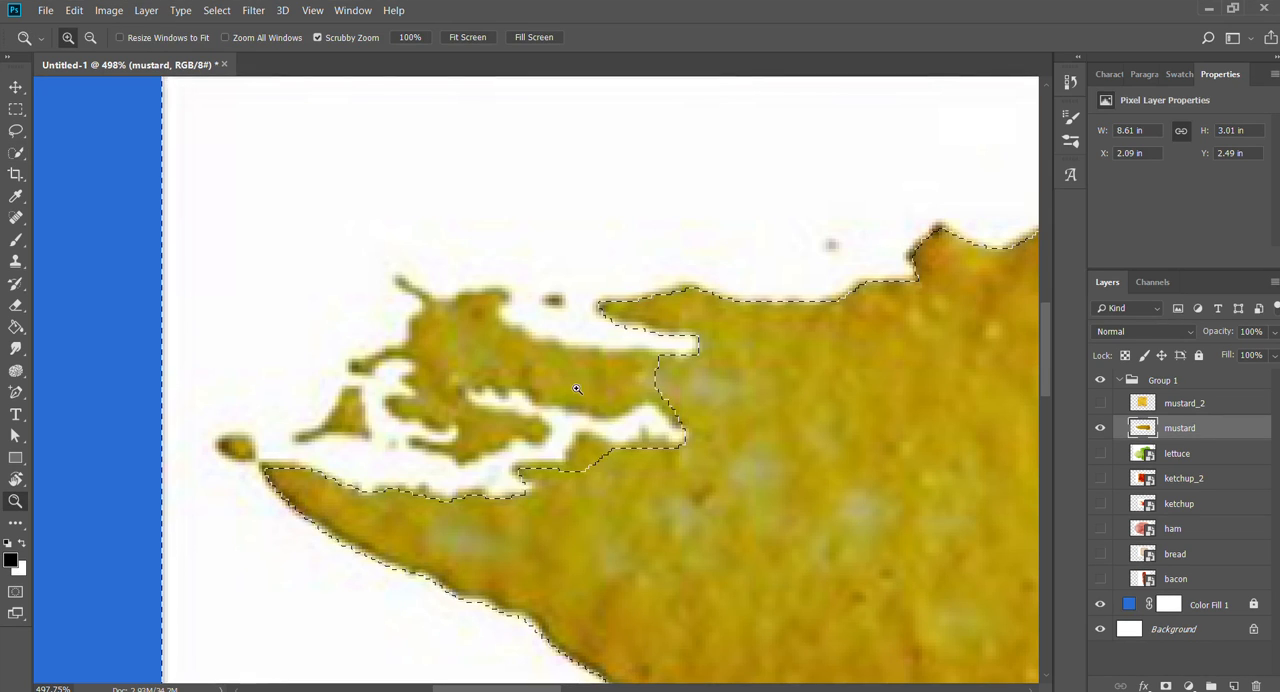
{"action": "left_click_drag", "start_coordinate": [584, 393], "coordinate": [525, 387]}
{"action": "key", "text": "space"}
{"action": "left_click_drag", "start_coordinate": [746, 513], "coordinate": [338, 455]}
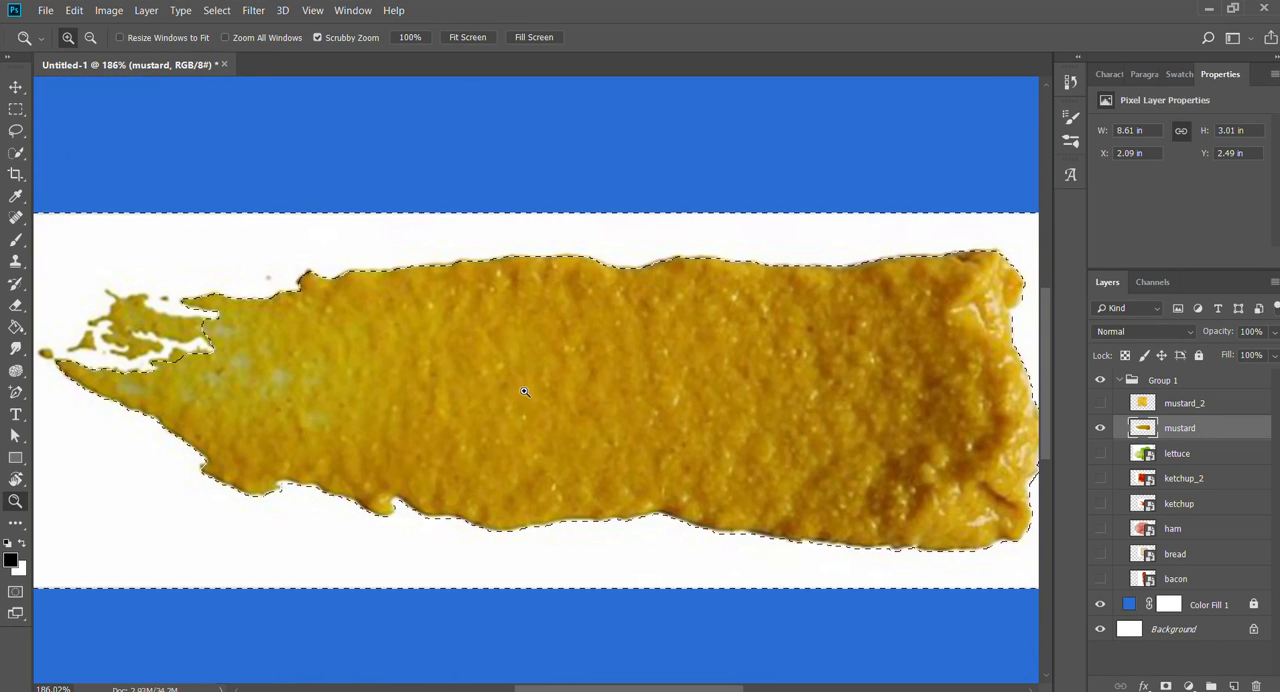
{"action": "key", "text": "ctrl+alt+z"}
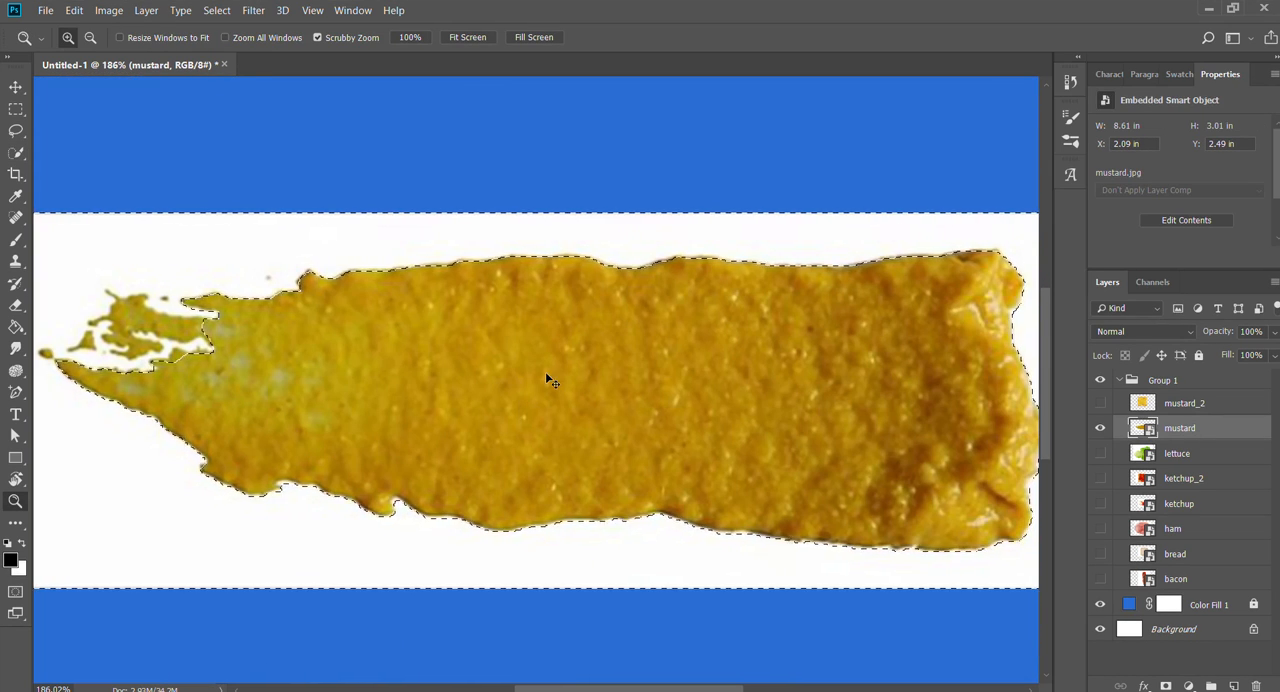
{"action": "key", "text": "ctrl+d"}
{"action": "left_click_drag", "start_coordinate": [440, 318], "coordinate": [422, 316]}
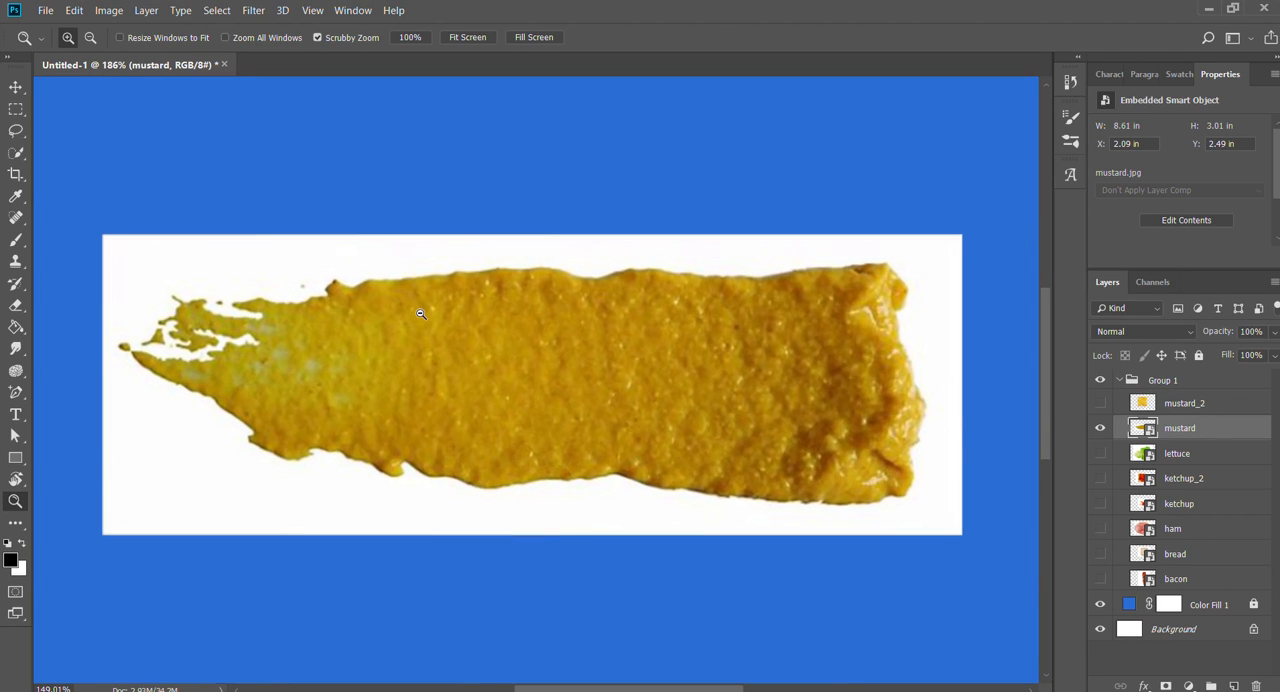
- Make mustard the active layer again with the Move tool
{"action": "key", "text": "v"}
{"action": "left_click", "coordinate": [548, 229]}
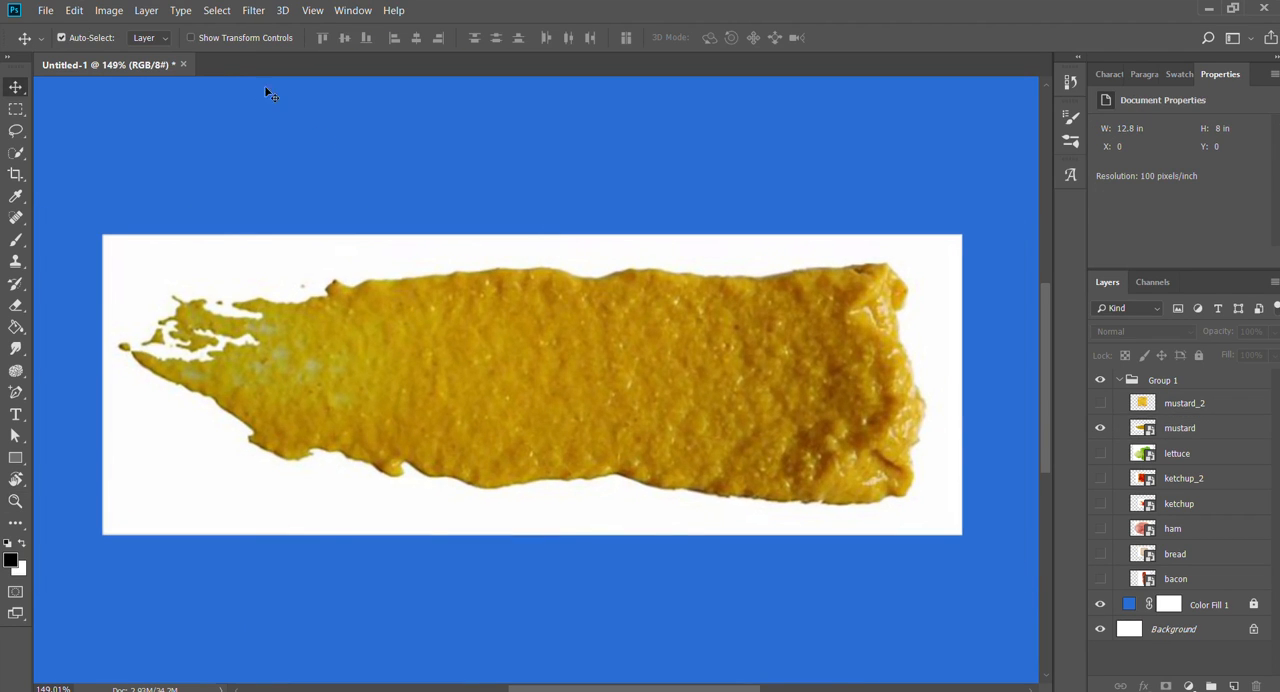
{"action": "left_click", "coordinate": [367, 303]}
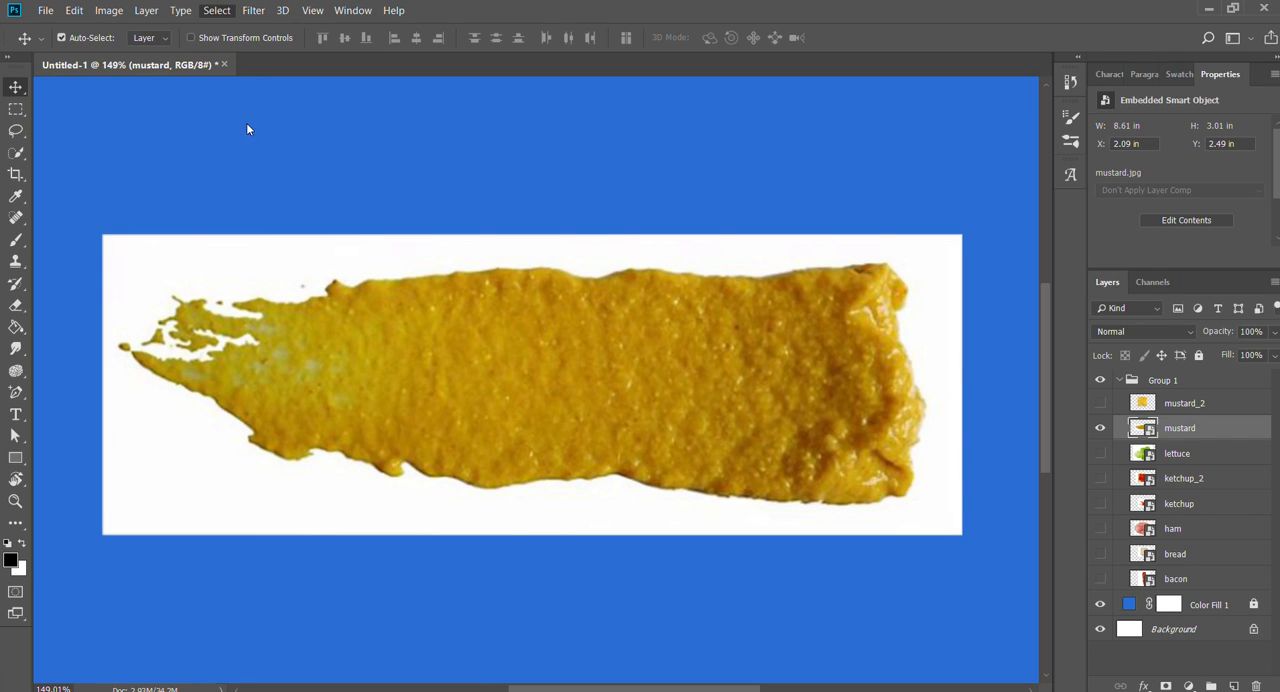
- Try selecting the mustard smear with Color Range by sampling its yellow tones, and clear that selection
{"action": "key", "text": "i"}
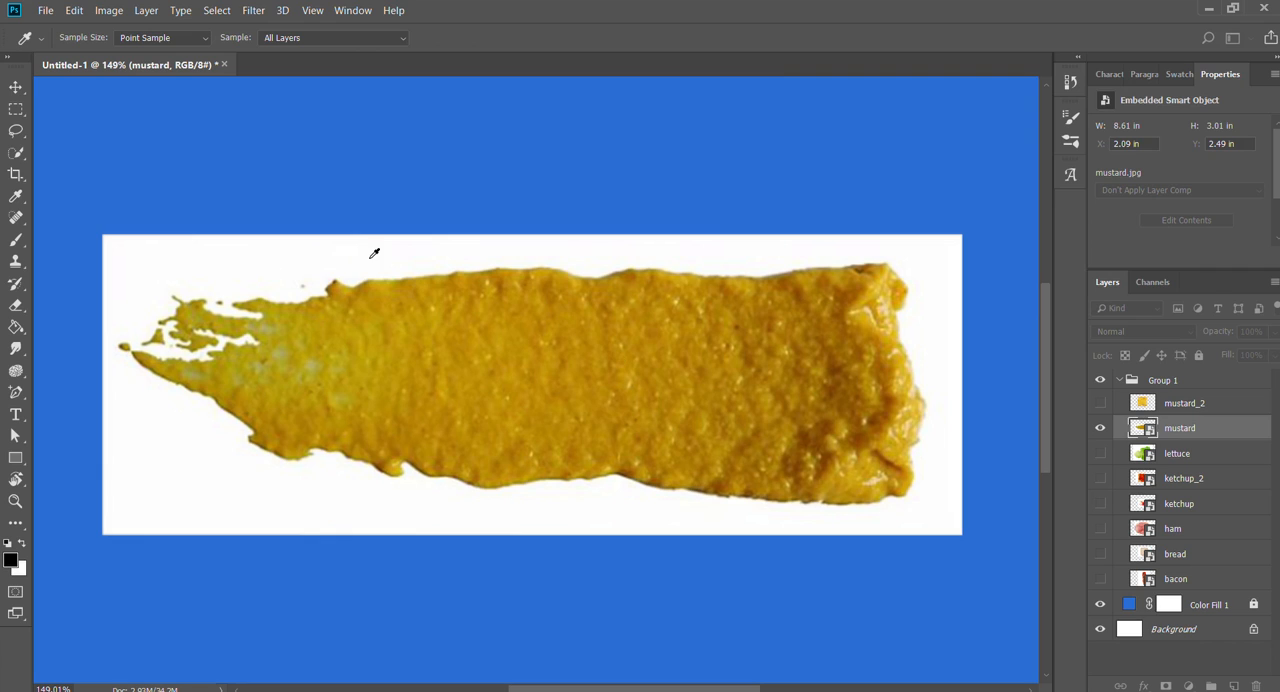
{"action": "left_click", "coordinate": [435, 251]}
{"action": "left_click", "coordinate": [478, 418]}
{"action": "left_click", "coordinate": [270, 367]}
{"action": "left_click", "coordinate": [576, 430]}
{"action": "left_click", "coordinate": [794, 420]}
{"action": "left_click", "coordinate": [836, 458]}
{"action": "left_click", "coordinate": [815, 446]}
{"action": "left_click", "coordinate": [820, 410]}
{"action": "left_click", "coordinate": [879, 444]}
{"action": "left_click", "coordinate": [581, 413]}
{"action": "left_click", "coordinate": [249, 322]}
{"action": "left_click", "coordinate": [912, 58]}
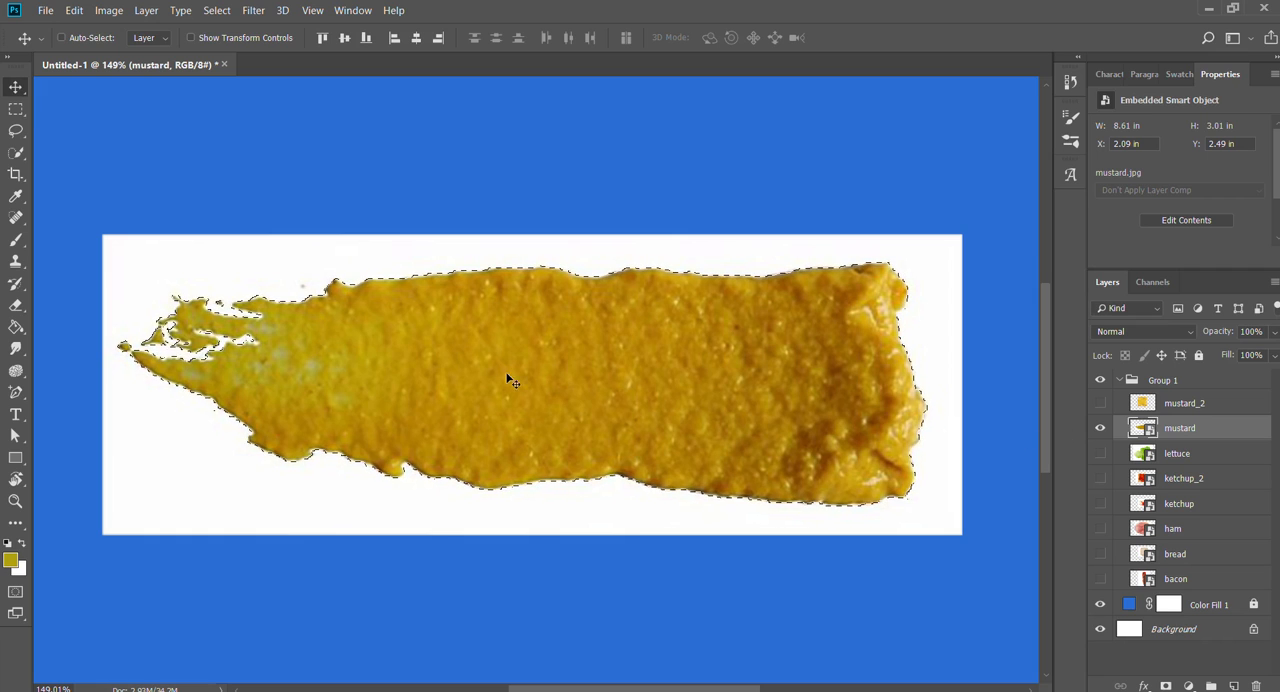
{"action": "key", "text": "ctrl+d"}
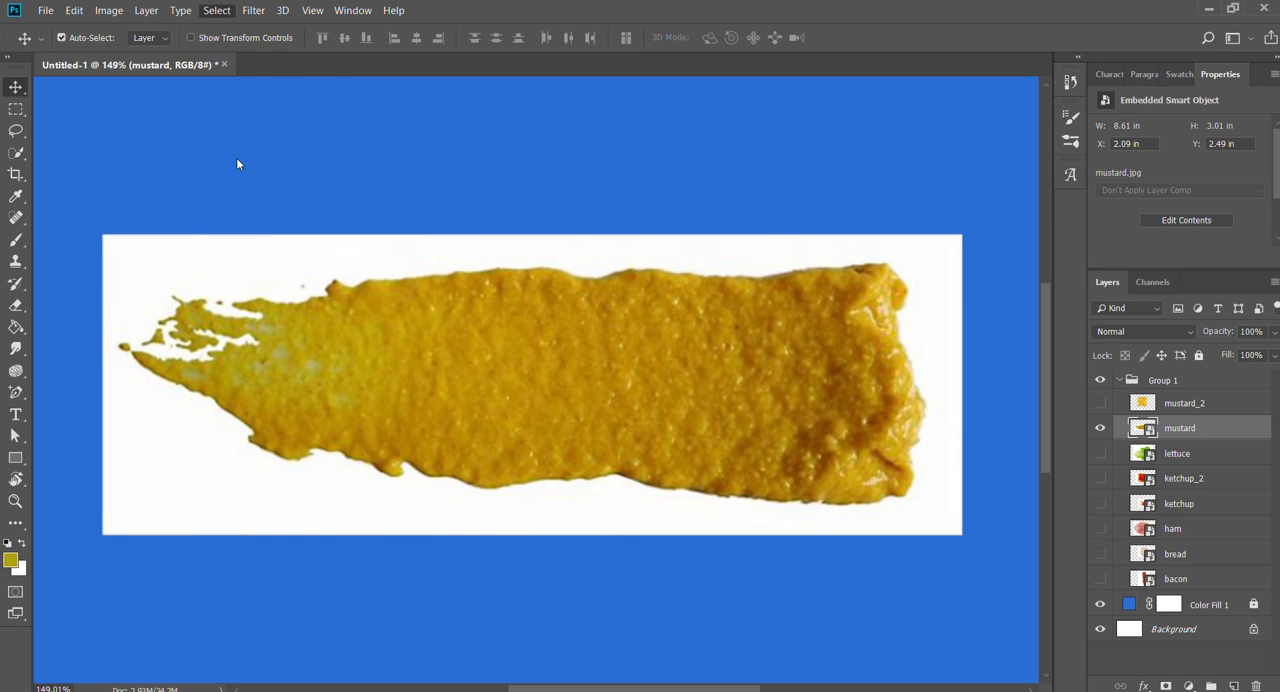
- Select the white background around the mustard smear with Color Range by sampling its white areas
{"action": "key", "text": "i"}
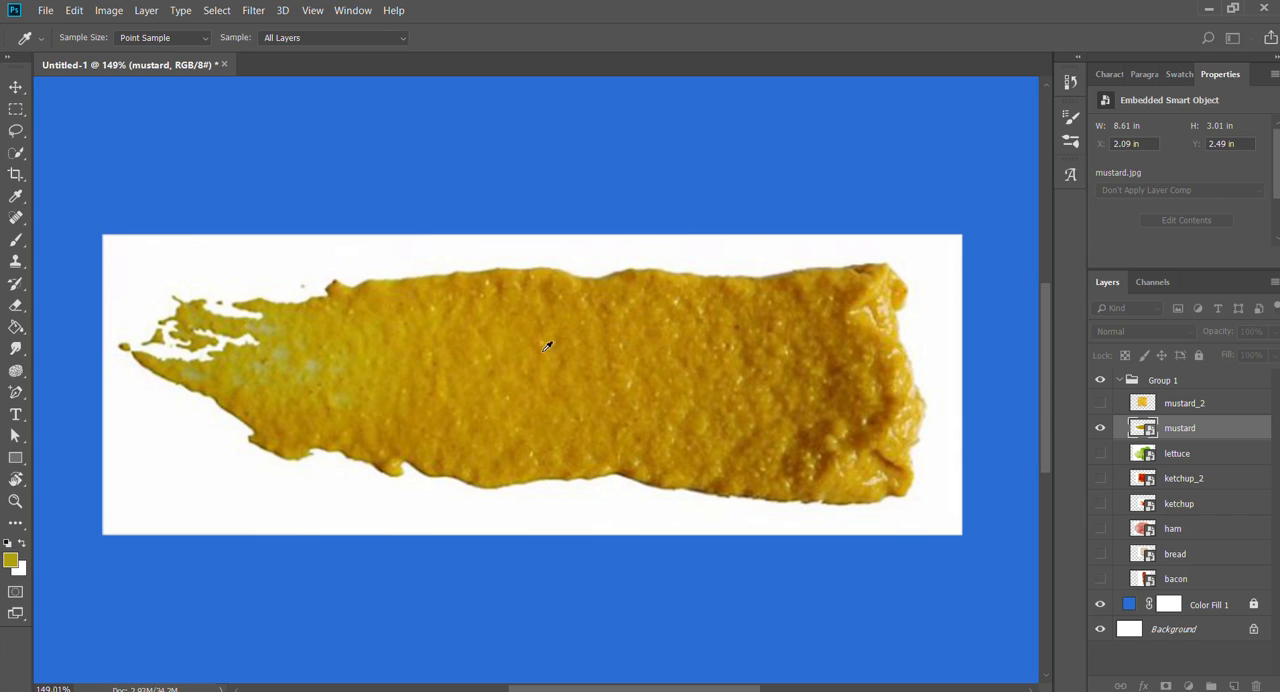
{"action": "left_click", "coordinate": [298, 253]}
{"action": "left_click", "coordinate": [224, 346]}
{"action": "left_click", "coordinate": [273, 265]}
{"action": "left_click", "coordinate": [903, 59]}
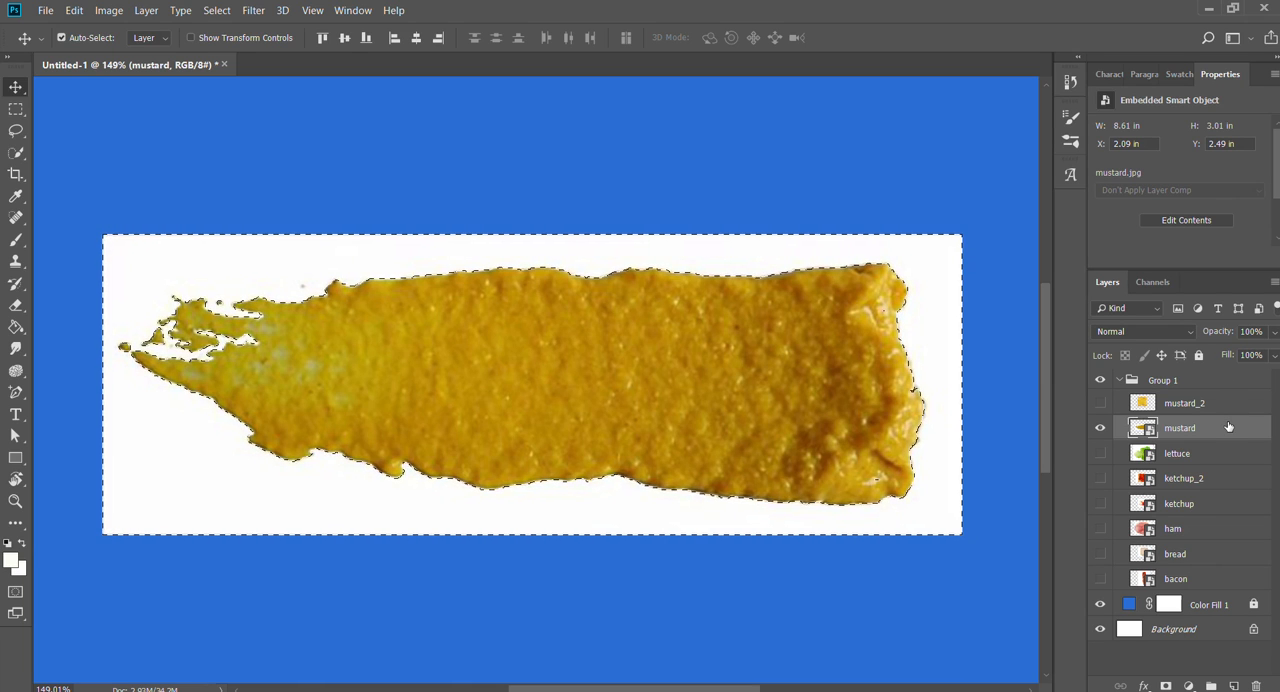
- Rasterize the mustard layer, delete the selected white background and clear the selection
{"action": "left_click", "coordinate": [1087, 276]}
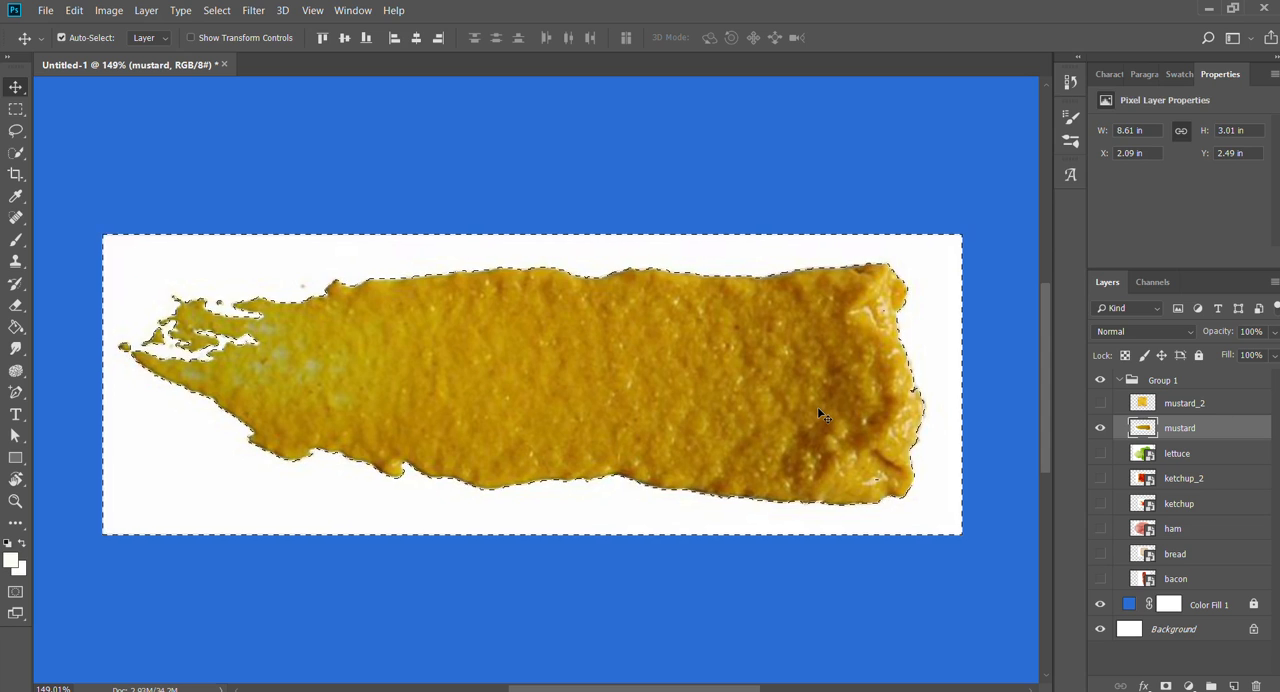
{"action": "key", "text": "Delete"}
{"action": "key", "text": "ctrl+d"}
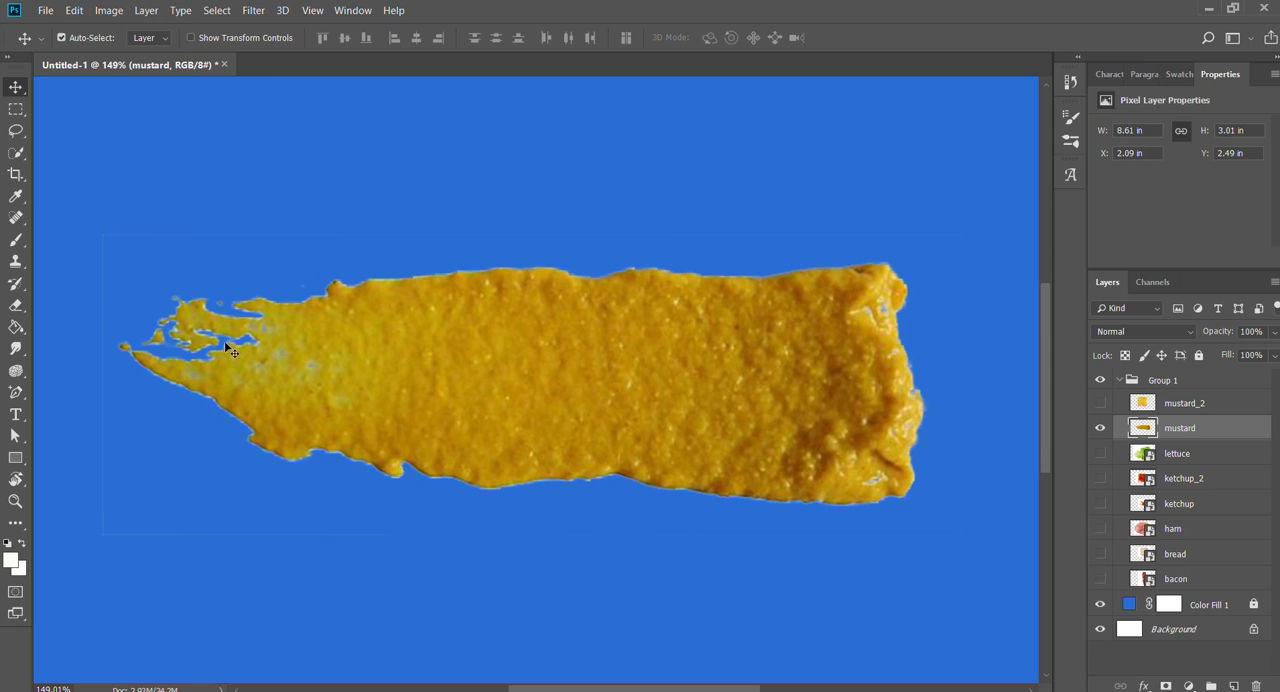
- Examine the mustard cutout's edges and tapered end for leftover white fringes and unwanted gaps
{"action": "key", "text": "z"}
{"action": "left_click_drag", "start_coordinate": [208, 338], "coordinate": [477, 246]}
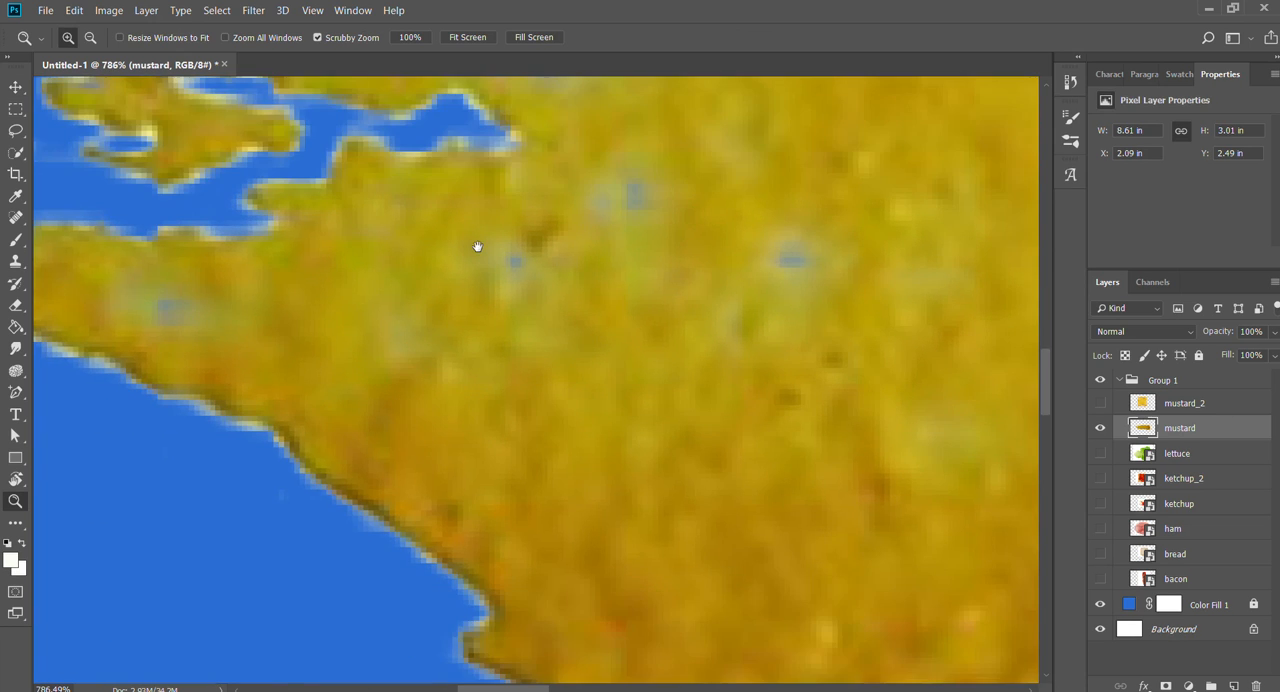
{"action": "left_click_drag", "start_coordinate": [645, 536], "coordinate": [623, 286]}
{"action": "left_click_drag", "start_coordinate": [827, 472], "coordinate": [326, 403]}
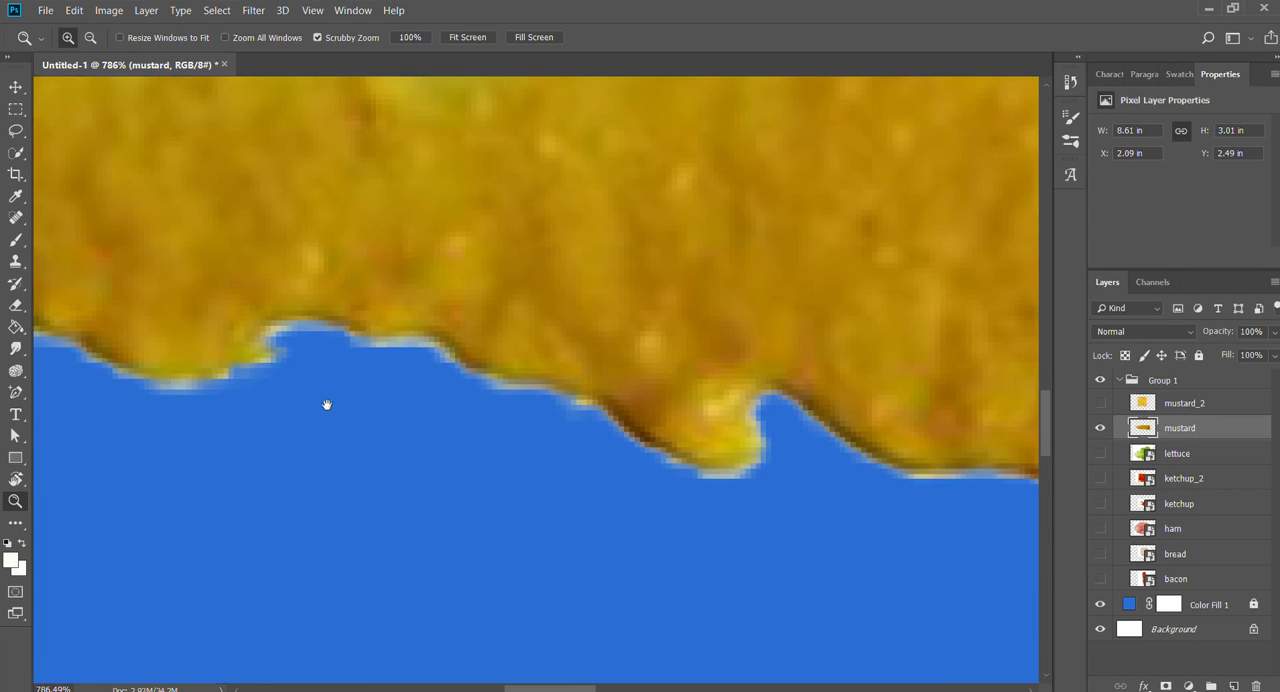
{"action": "left_click_drag", "start_coordinate": [774, 440], "coordinate": [710, 438]}
{"action": "left_click_drag", "start_coordinate": [805, 317], "coordinate": [332, 389]}
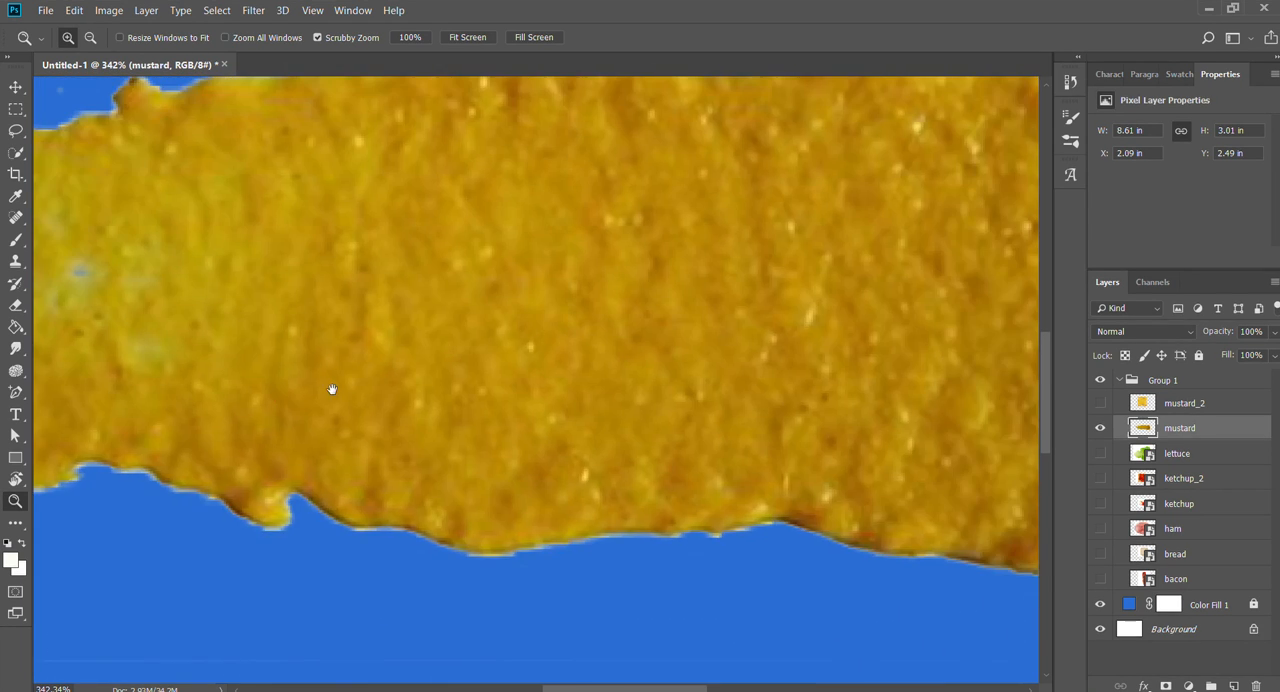
{"action": "left_click_drag", "start_coordinate": [587, 363], "coordinate": [551, 355]}
{"action": "left_click_drag", "start_coordinate": [695, 367], "coordinate": [699, 433]}
{"action": "left_click_drag", "start_coordinate": [265, 331], "coordinate": [277, 338]}
{"action": "left_click_drag", "start_coordinate": [279, 386], "coordinate": [548, 391]}
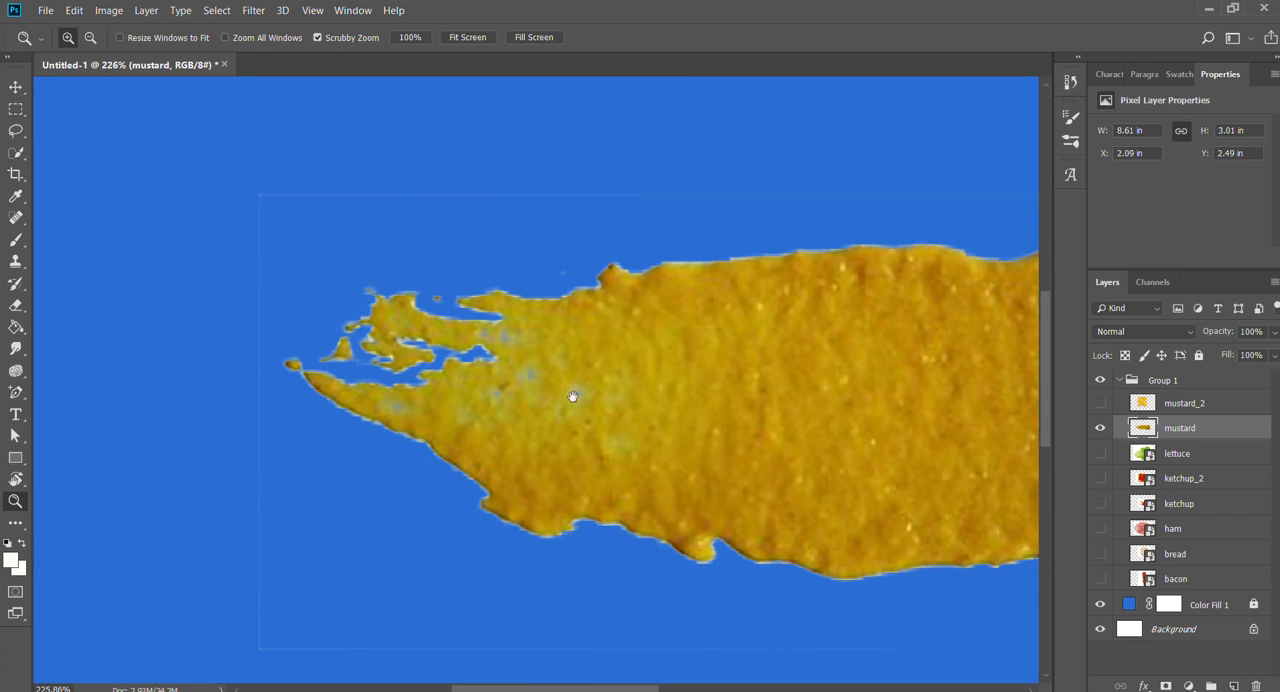
{"action": "left_click_drag", "start_coordinate": [724, 417], "coordinate": [654, 425]}
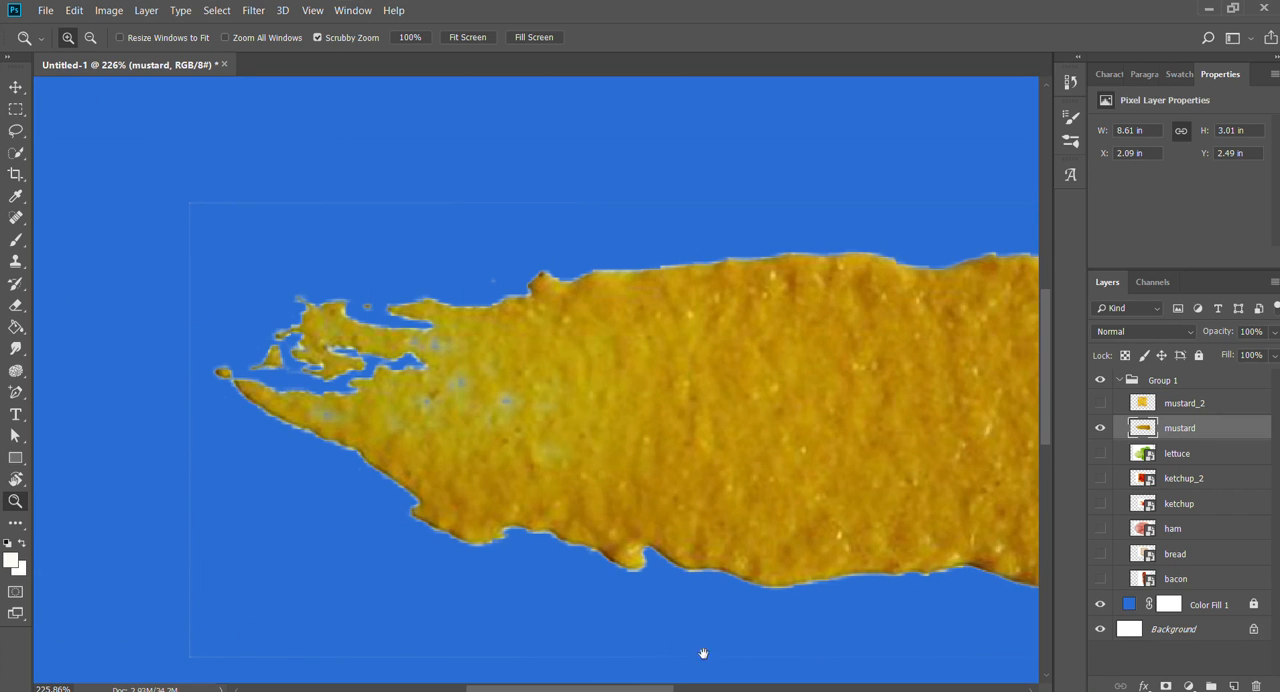
{"action": "left_click_drag", "start_coordinate": [703, 653], "coordinate": [271, 557]}
{"action": "left_click_drag", "start_coordinate": [531, 368], "coordinate": [786, 423]}
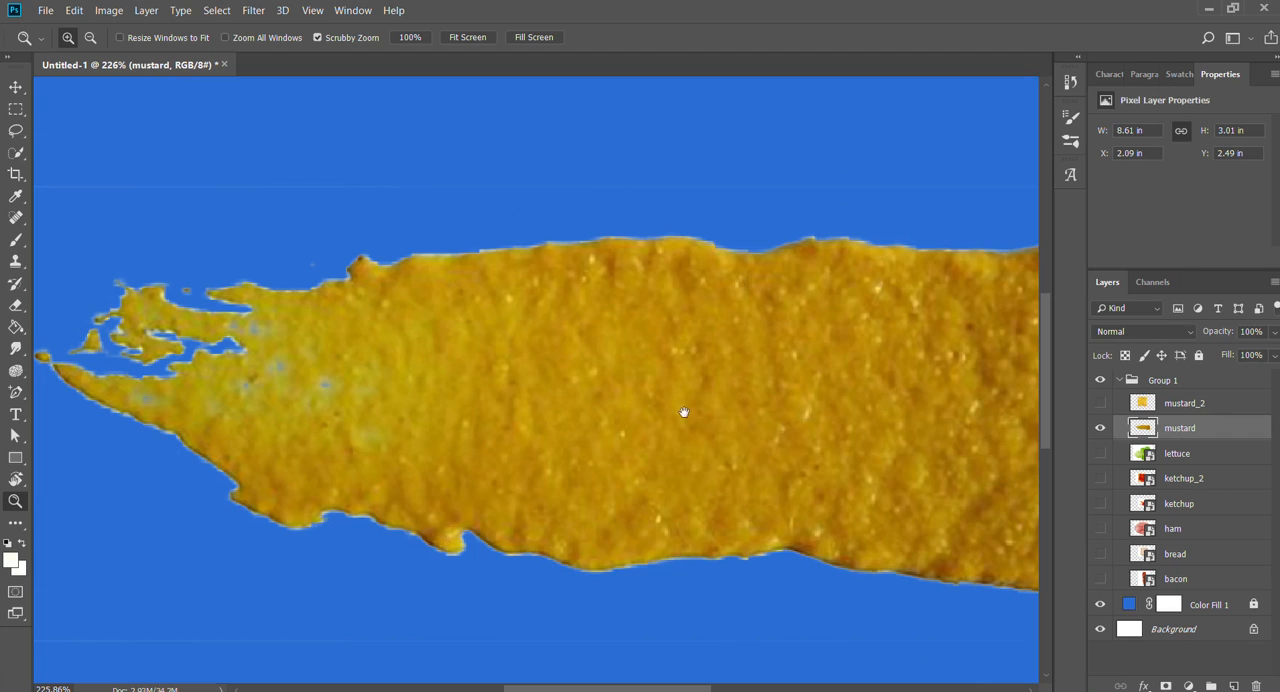
{"action": "left_click_drag", "start_coordinate": [684, 412], "coordinate": [809, 429]}
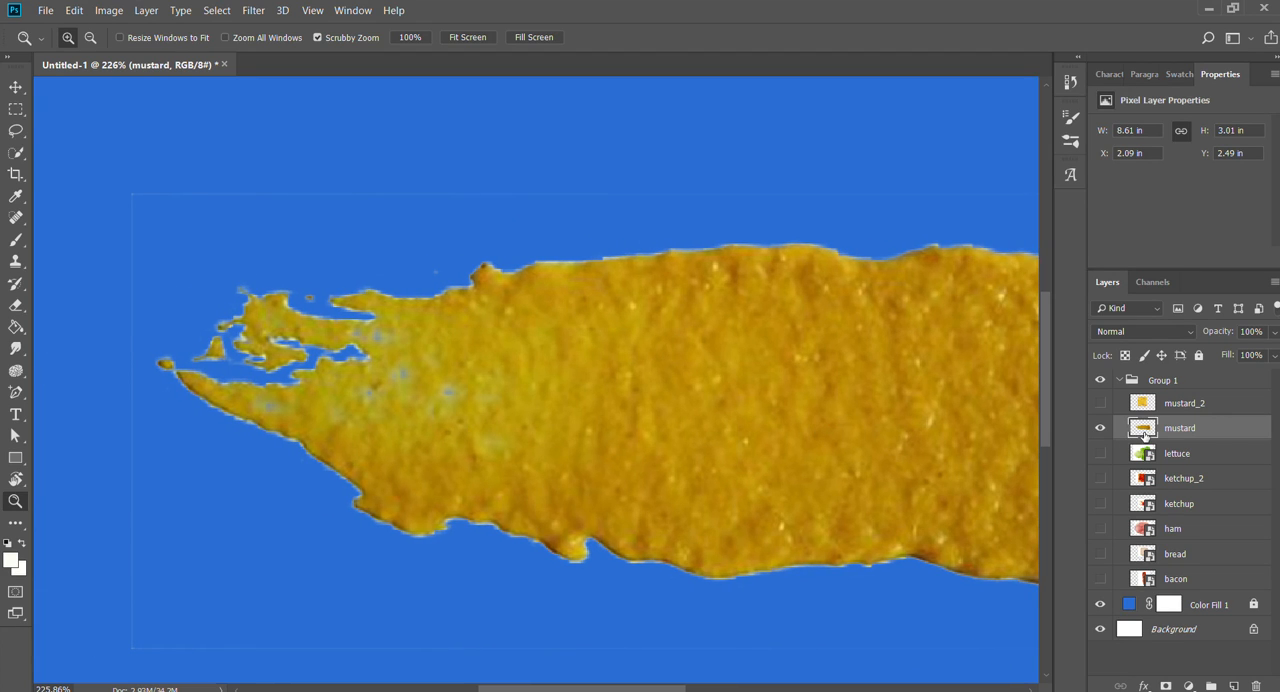
- Try selecting the tapered end of the mustard with Quick Selection, and clear the selection
{"action": "key", "text": "w"}
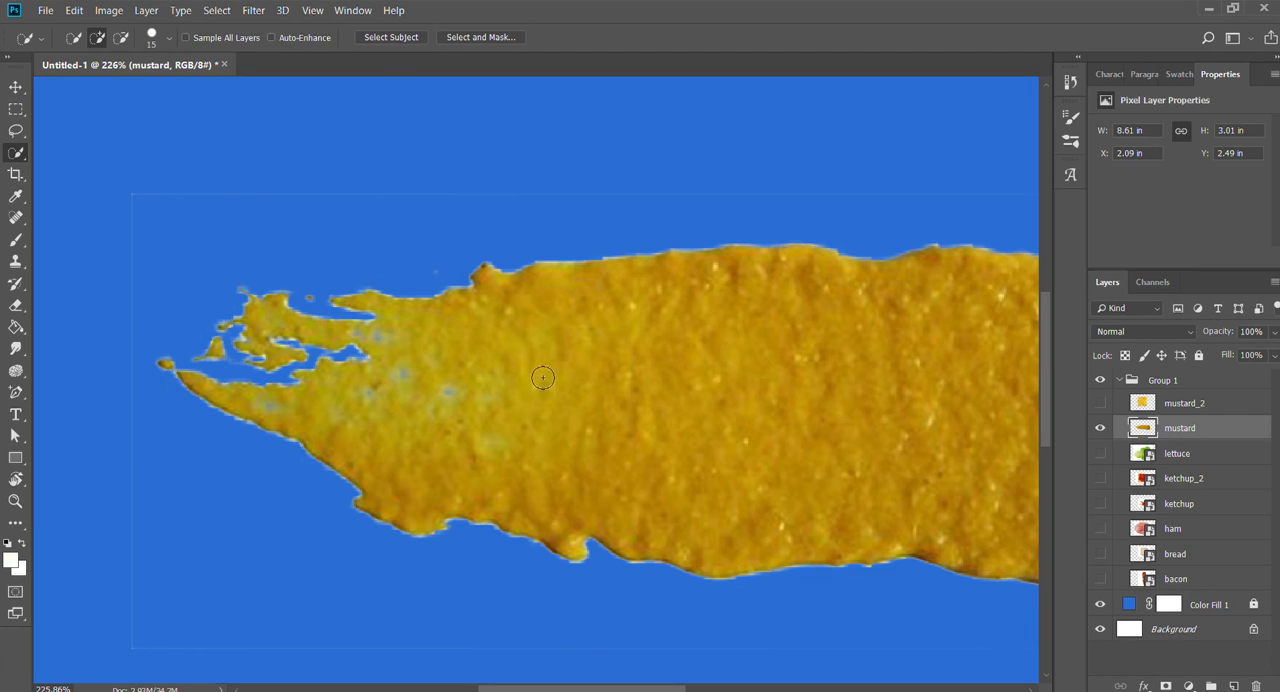
{"action": "mouse_move", "coordinate": [466, 233]}
{"action": "left_mouse_down"}
{"action": "mouse_move", "coordinate": [460, 435]}
{"action": "mouse_move", "coordinate": [645, 282]}
{"action": "mouse_move", "coordinate": [377, 307]}
{"action": "left_mouse_up"}
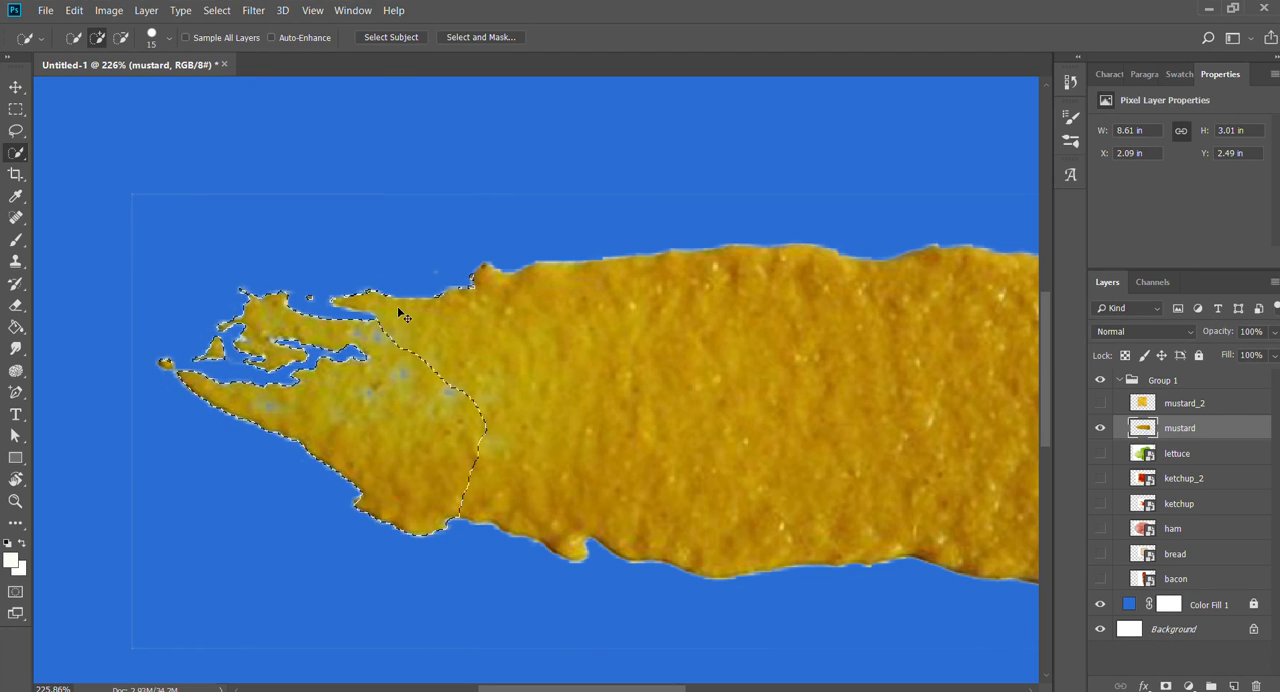
{"action": "key", "text": "ctrl+d"}
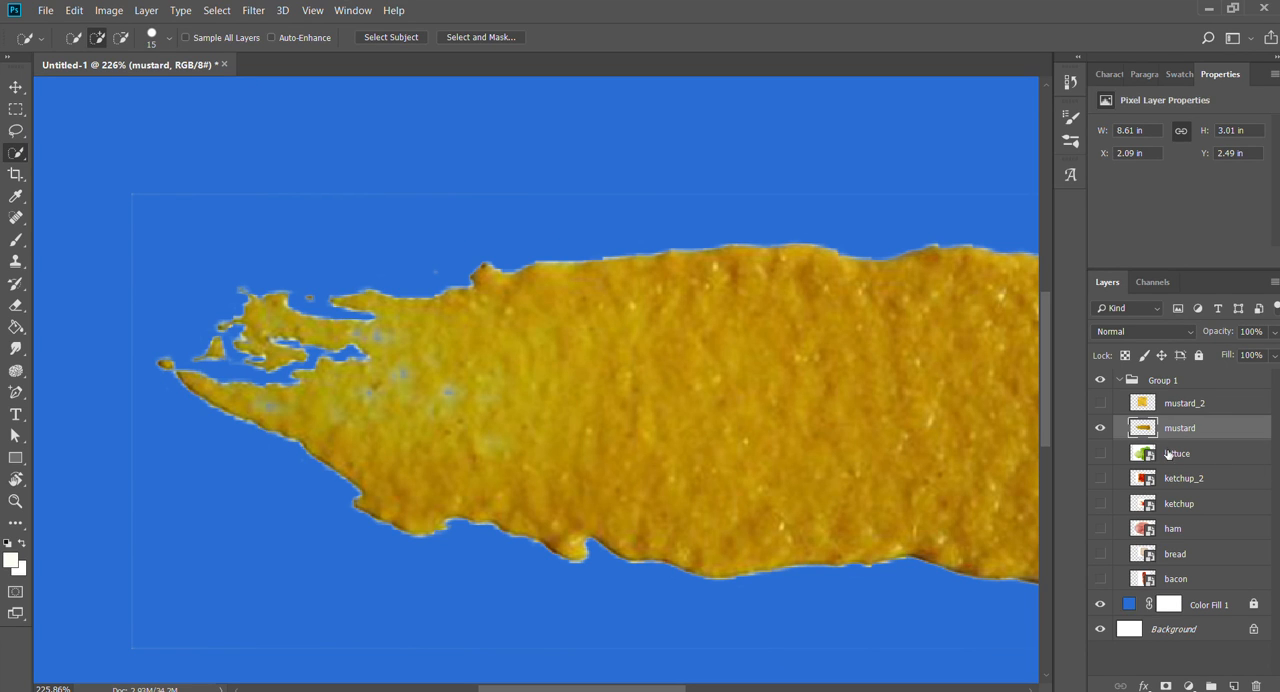
- Inspect the mustard's lower and upper contours up close, ending at the ragged tapered end
{"action": "left_click_drag", "start_coordinate": [838, 418], "coordinate": [768, 422]}
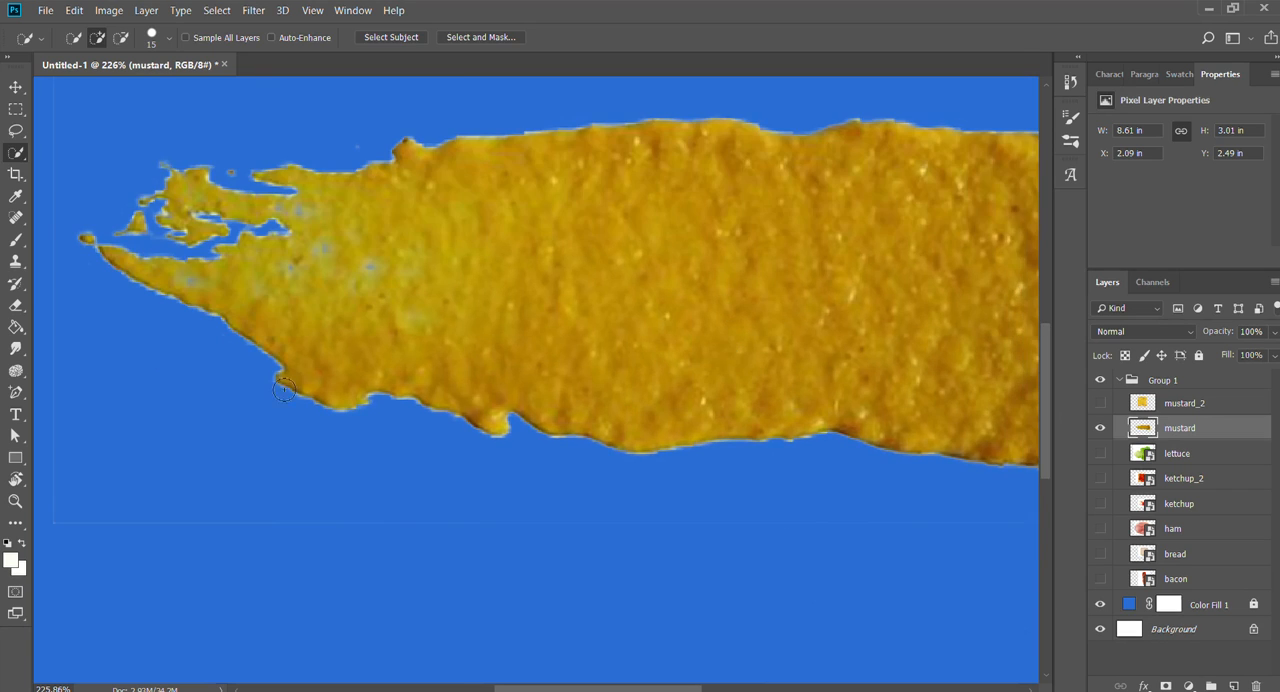
{"action": "key", "text": "z"}
{"action": "left_click", "coordinate": [297, 363]}
{"action": "left_click_drag", "start_coordinate": [730, 514], "coordinate": [218, 484]}
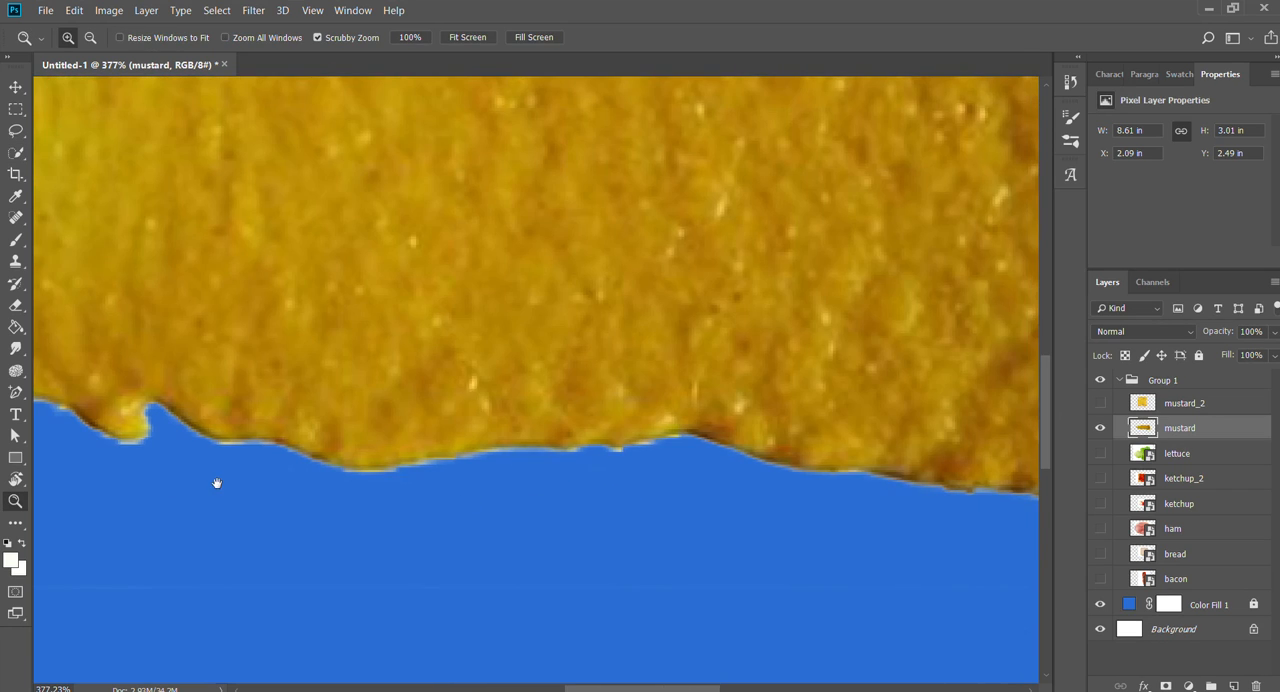
{"action": "left_click_drag", "start_coordinate": [852, 447], "coordinate": [297, 471]}
{"action": "left_click_drag", "start_coordinate": [978, 178], "coordinate": [979, 442]}
{"action": "left_click_drag", "start_coordinate": [400, 350], "coordinate": [916, 438]}
{"action": "left_click_drag", "start_coordinate": [517, 379], "coordinate": [955, 394]}
{"action": "left_click_drag", "start_coordinate": [222, 494], "coordinate": [571, 476]}
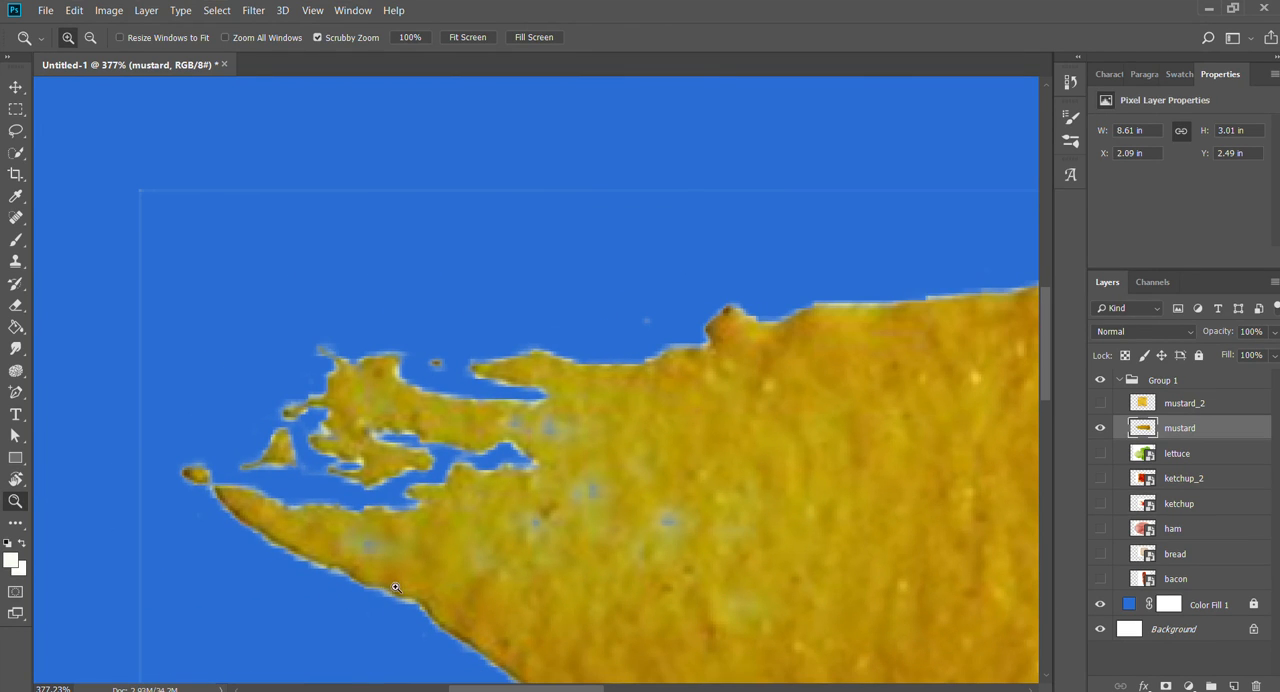
- Try trimming the lower edge of the mustard's tapered end with the Eraser, and undo the stroke
{"action": "key", "text": "e"}
{"action": "scroll", "coordinate": [420, 430], "scroll_direction": "down", "scroll_amount": 4}
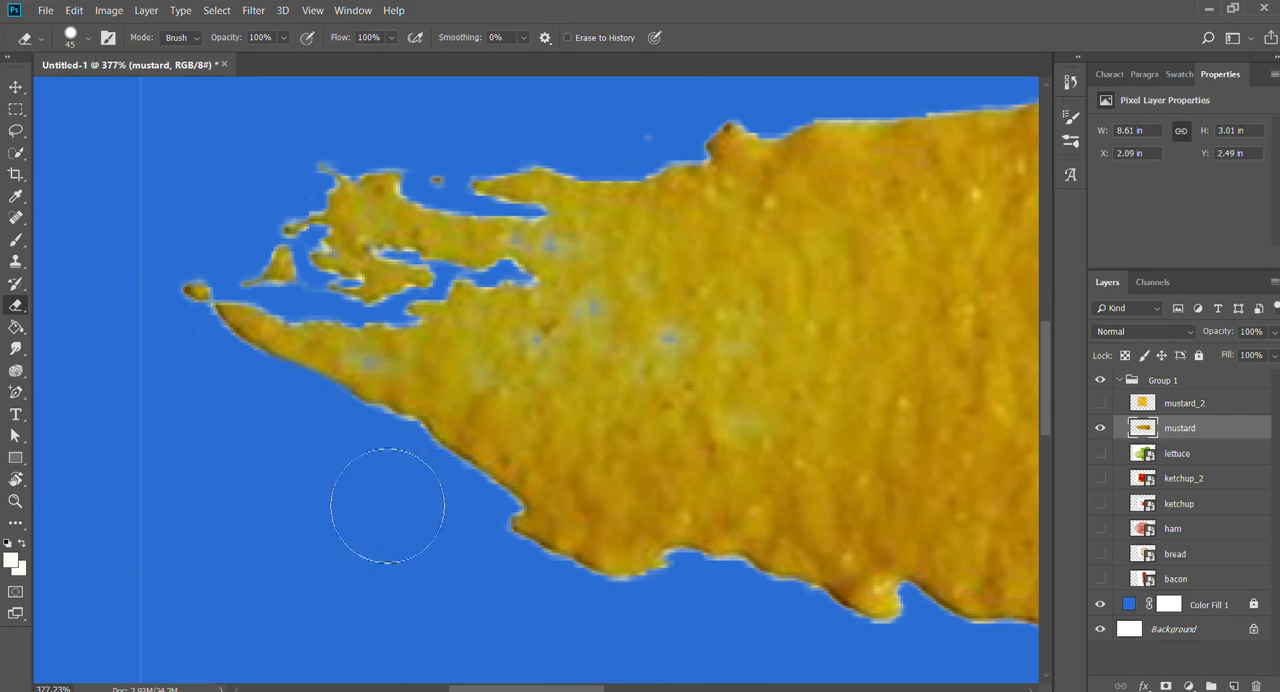
{"action": "mouse_move", "coordinate": [388, 505]}
{"action": "left_mouse_down"}
{"action": "mouse_move", "coordinate": [492, 573]}
{"action": "mouse_move", "coordinate": [438, 501]}
{"action": "mouse_move", "coordinate": [274, 437]}
{"action": "mouse_move", "coordinate": [513, 543]}
{"action": "mouse_move", "coordinate": [557, 643]}
{"action": "left_mouse_up"}
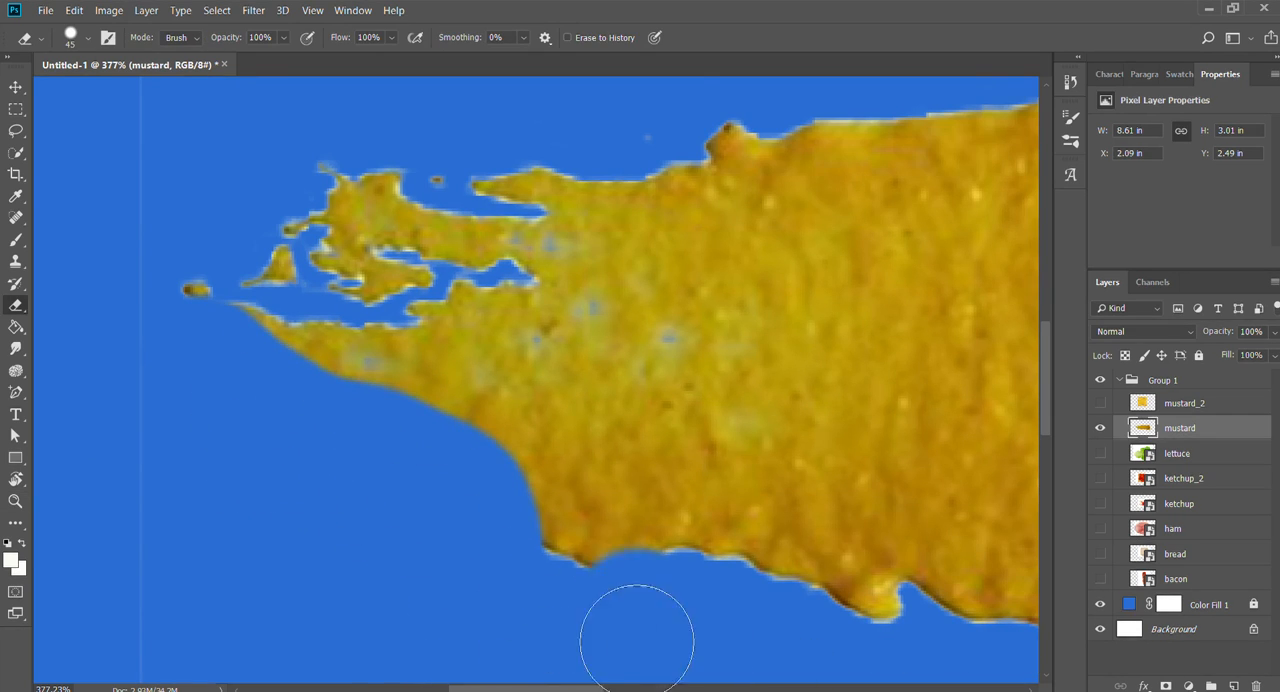
{"action": "key", "text": "ctrl+z"}
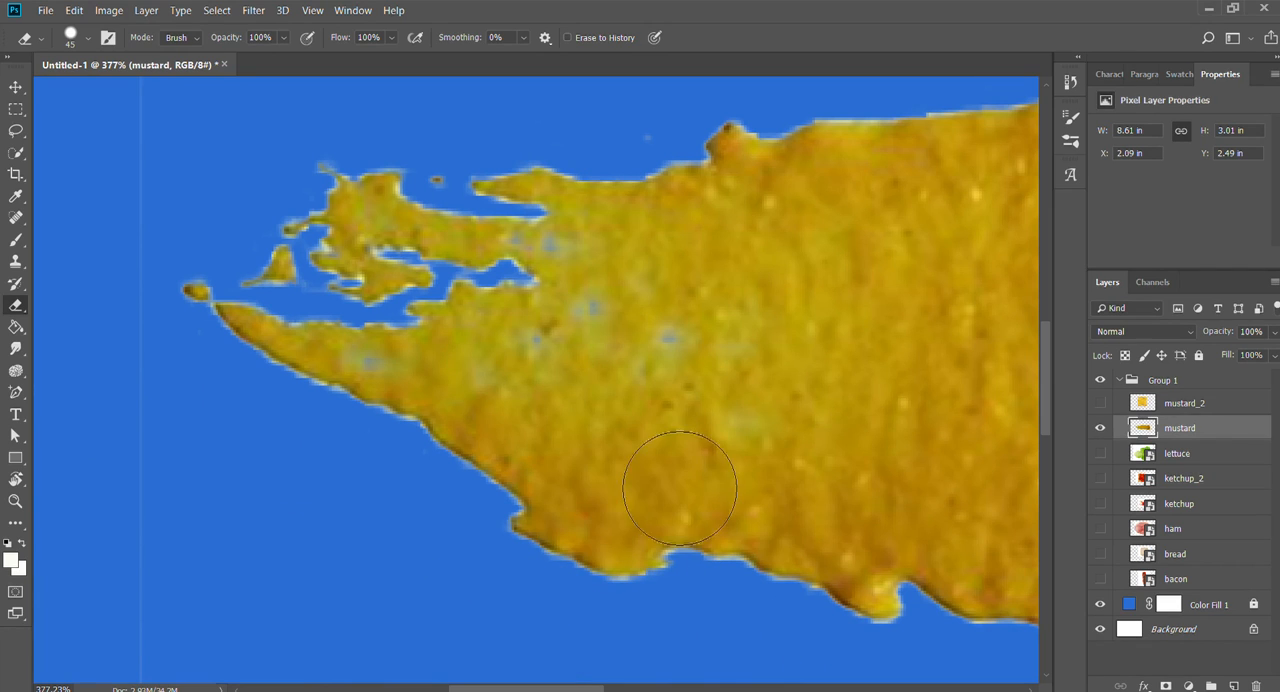
- Load the mustard layer's visible pixels as a selection
{"action": "left_click_drag", "start_coordinate": [679, 390], "coordinate": [434, 484]}
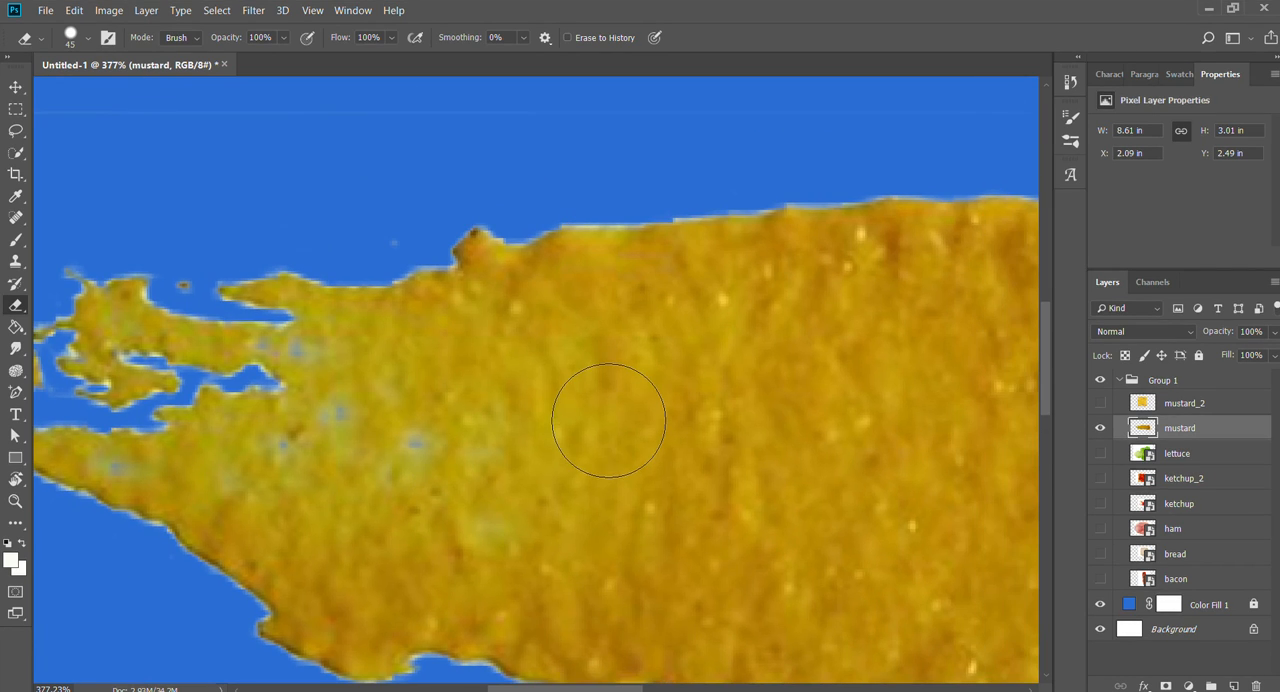
{"action": "key", "text": "z"}
{"action": "left_click_drag", "start_coordinate": [546, 369], "coordinate": [515, 370]}
{"action": "left_click_drag", "start_coordinate": [812, 490], "coordinate": [329, 366]}
{"action": "mouse_move", "coordinate": [977, 442]}
{"action": "left_mouse_down"}
{"action": "mouse_move", "coordinate": [683, 382]}
{"action": "mouse_move", "coordinate": [488, 422]}
{"action": "mouse_move", "coordinate": [405, 403]}
{"action": "mouse_move", "coordinate": [300, 405]}
{"action": "left_mouse_up"}
{"action": "left_click_drag", "start_coordinate": [278, 408], "coordinate": [580, 426]}
{"action": "key", "text": "v"}
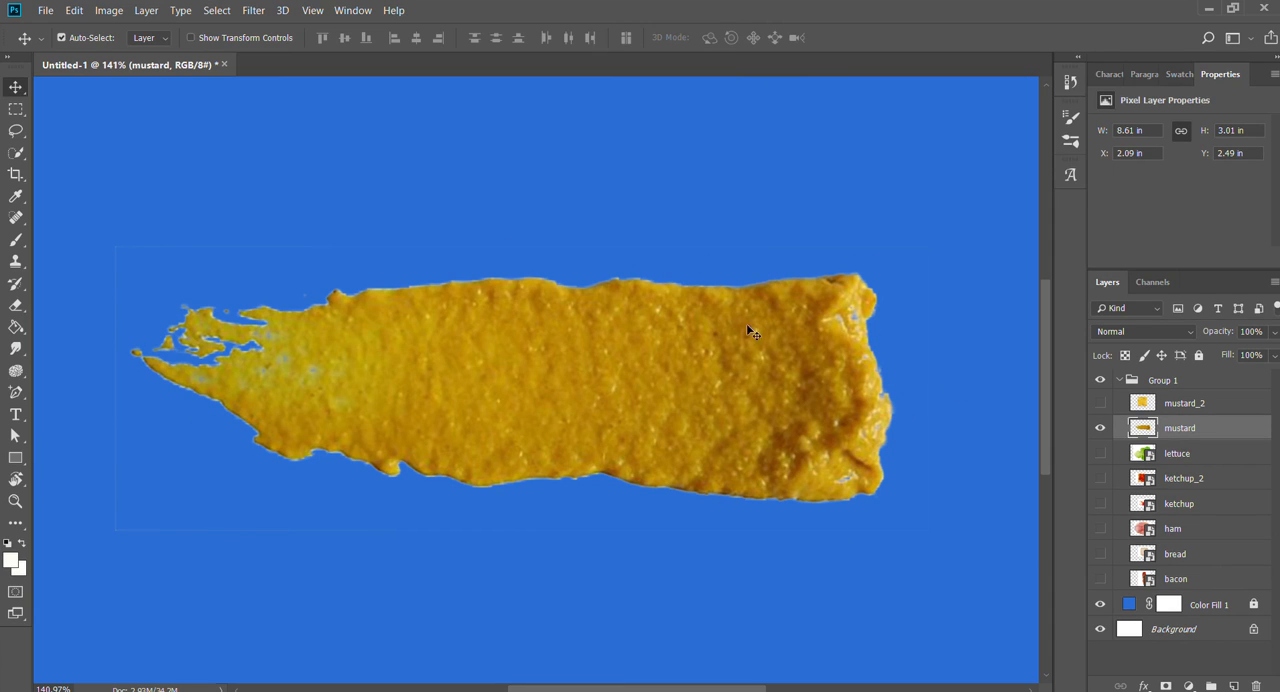
{"action": "left_click", "coordinate": [1142, 428], "text": "ctrl"}
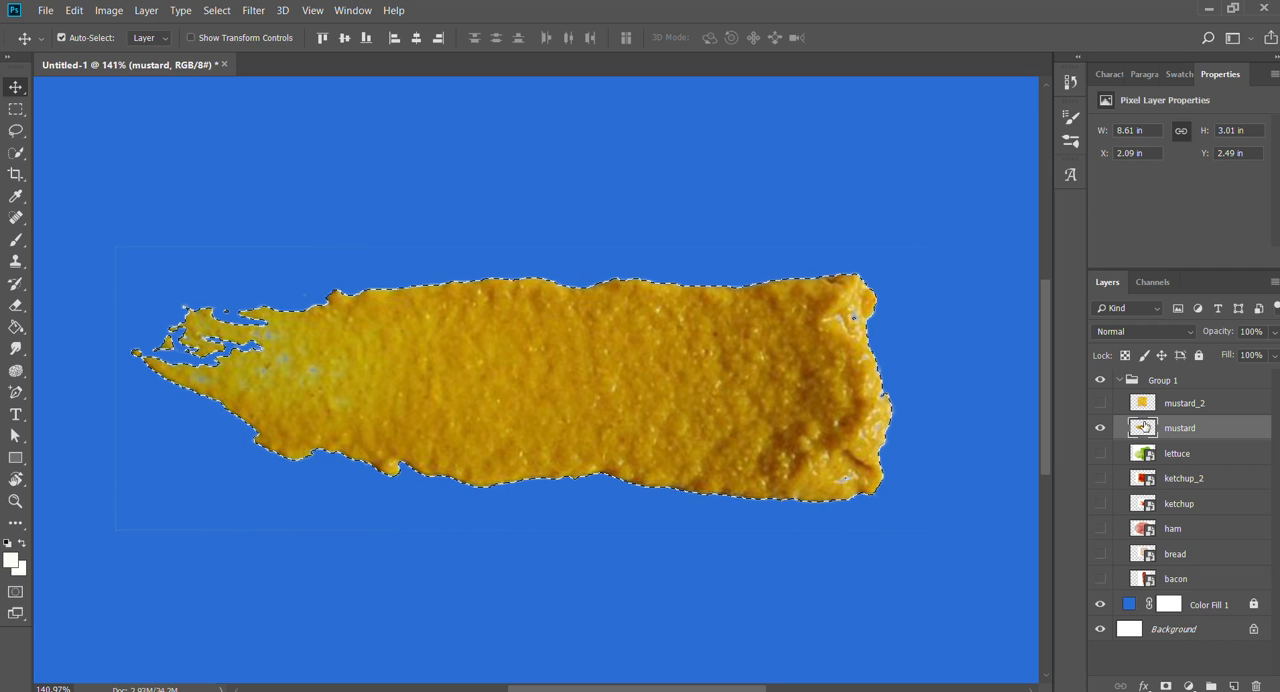
- Check how closely the selection outline follows the mustard's edges and blunt end, and clear the selection
{"action": "key", "text": "z"}
{"action": "left_click_drag", "start_coordinate": [185, 337], "coordinate": [333, 344]}
{"action": "left_click_drag", "start_coordinate": [438, 382], "coordinate": [639, 358]}
{"action": "left_click_drag", "start_coordinate": [740, 415], "coordinate": [154, 478]}
{"action": "left_click_drag", "start_coordinate": [809, 443], "coordinate": [184, 421]}
{"action": "left_click_drag", "start_coordinate": [566, 421], "coordinate": [20, 407]}
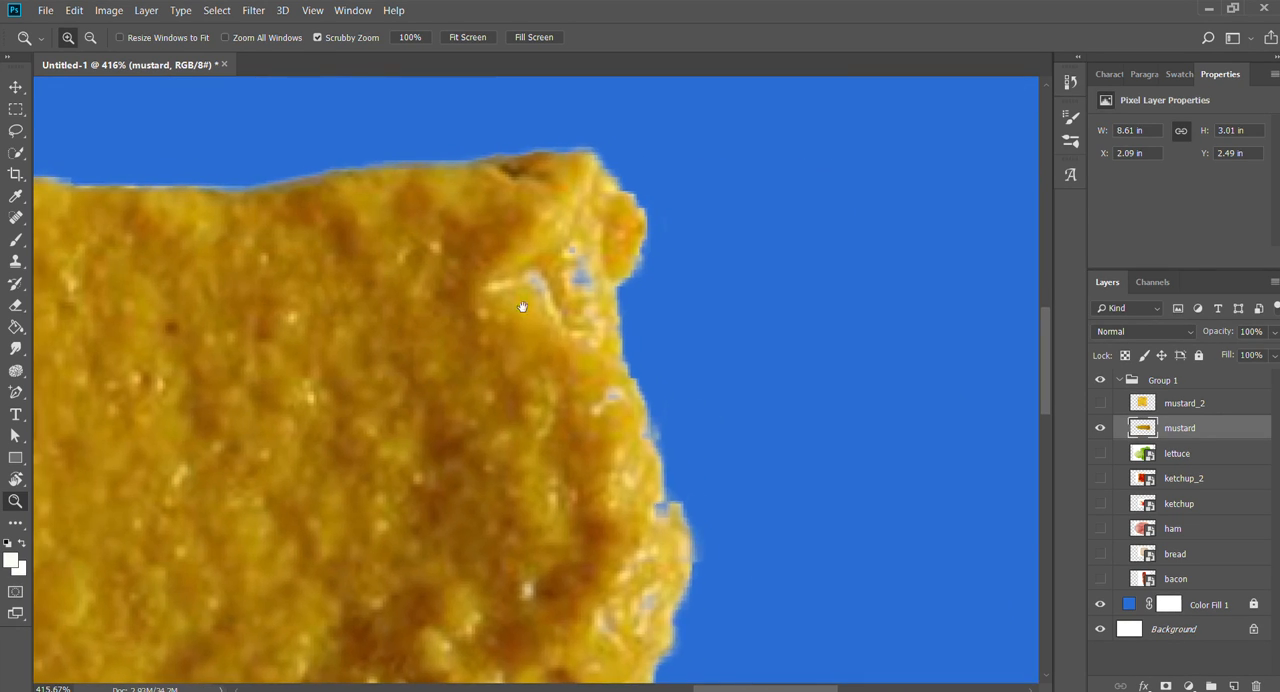
{"action": "left_click_drag", "start_coordinate": [723, 563], "coordinate": [820, 288]}
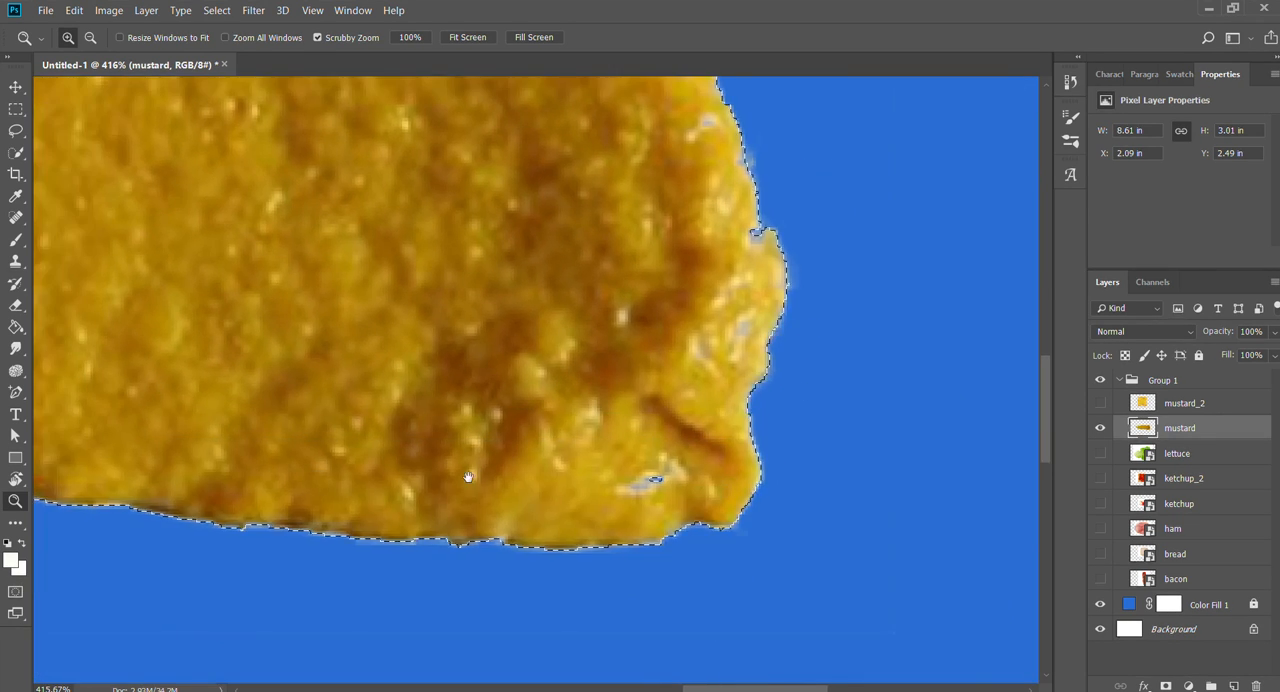
{"action": "left_click_drag", "start_coordinate": [470, 474], "coordinate": [407, 459]}
{"action": "left_click_drag", "start_coordinate": [599, 498], "coordinate": [755, 380]}
{"action": "key", "text": "v"}
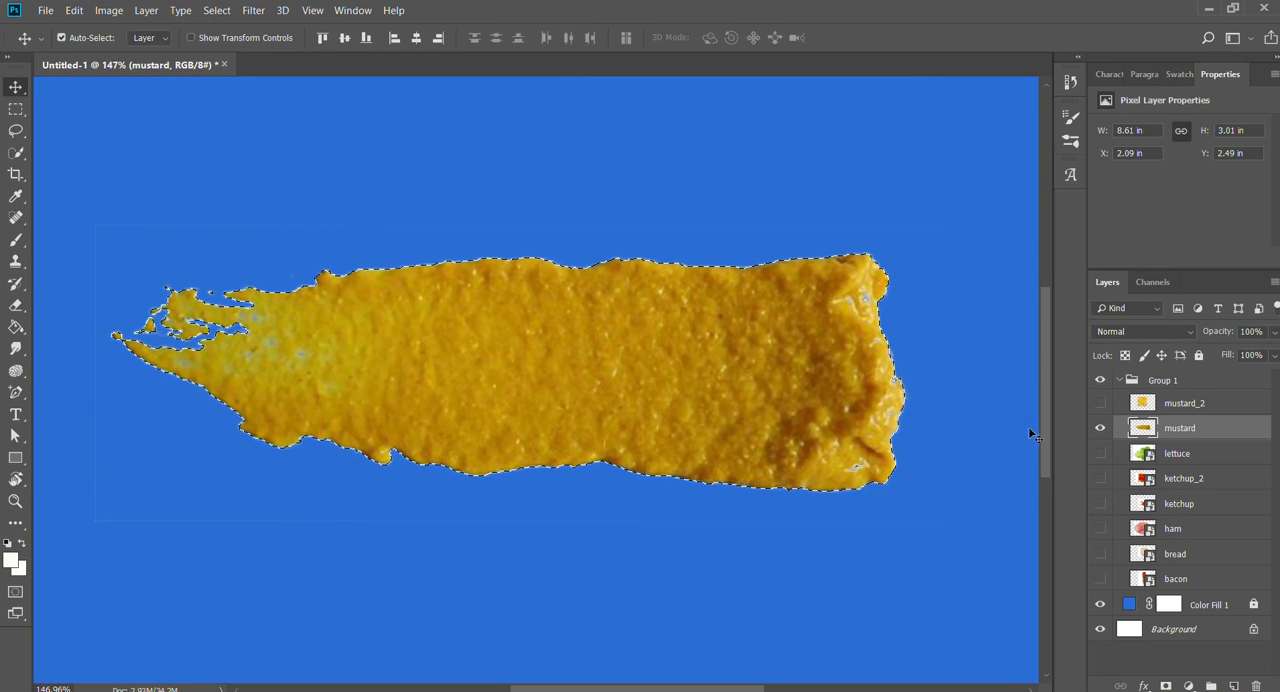
{"action": "key", "text": "ctrl+d"}
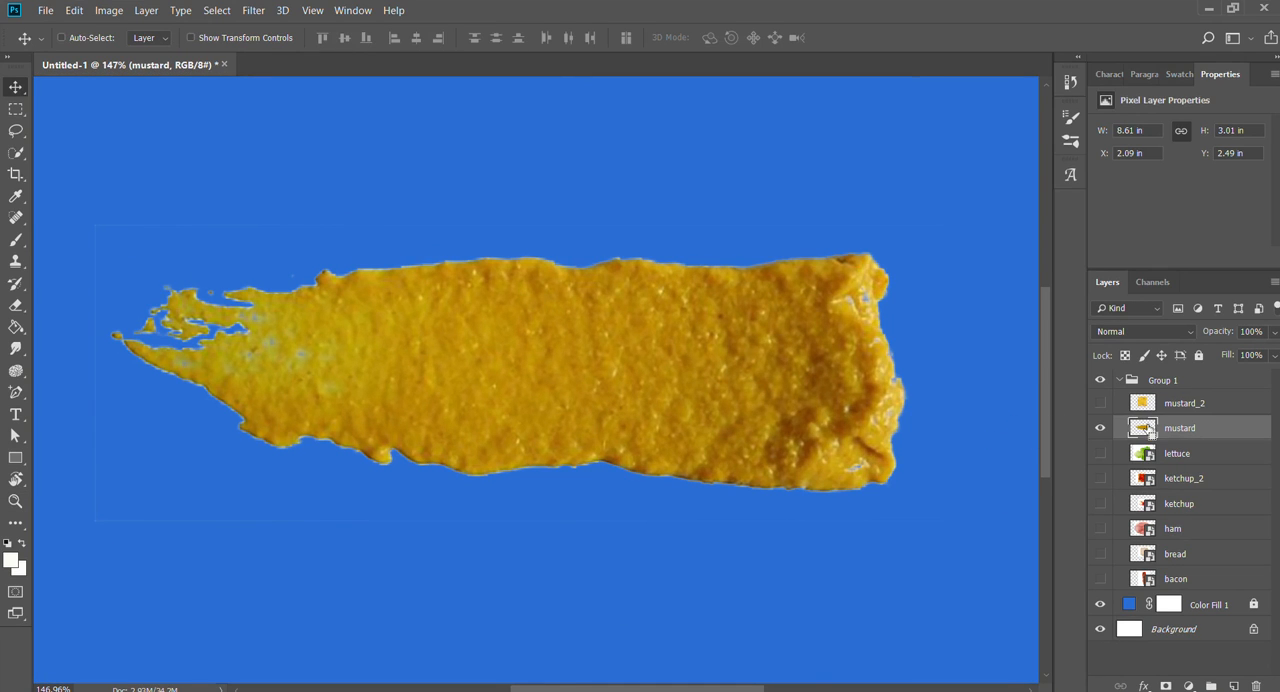
- Reload the selection from the mustard layer's transparency
{"action": "left_click", "coordinate": [1145, 428], "text": "ctrl"}
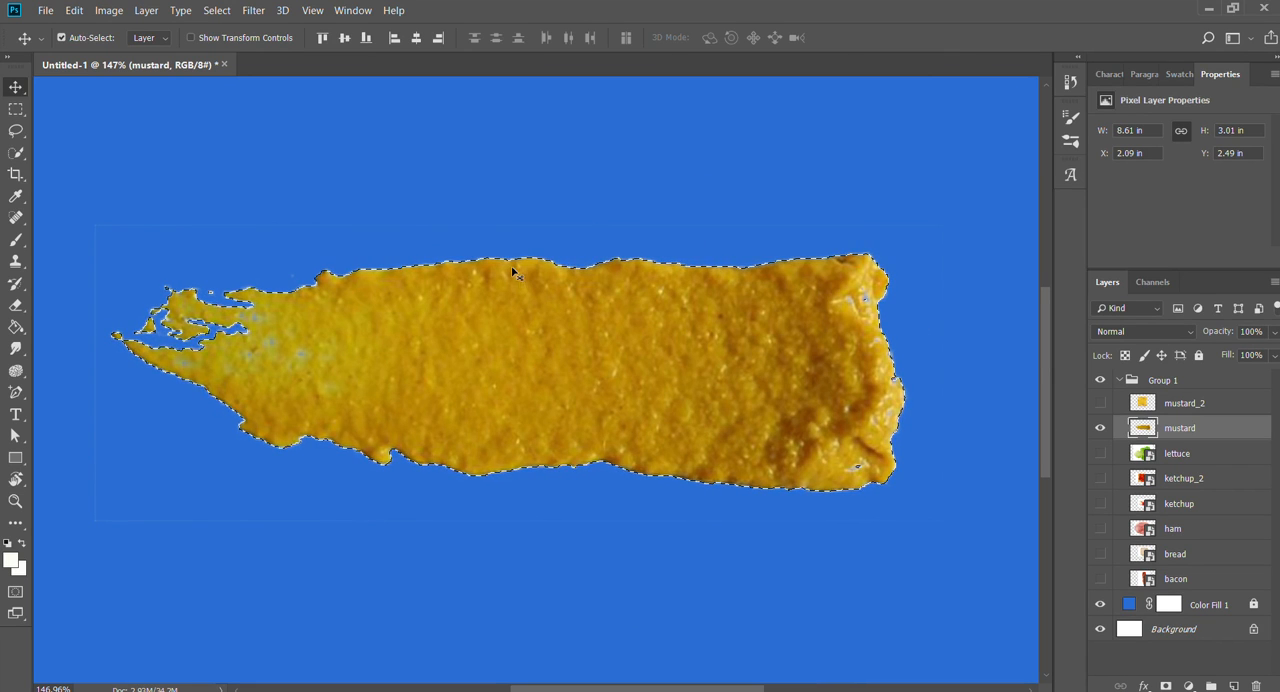
{"action": "left_click", "coordinate": [405, 286]}
{"action": "left_click", "coordinate": [389, 197]}
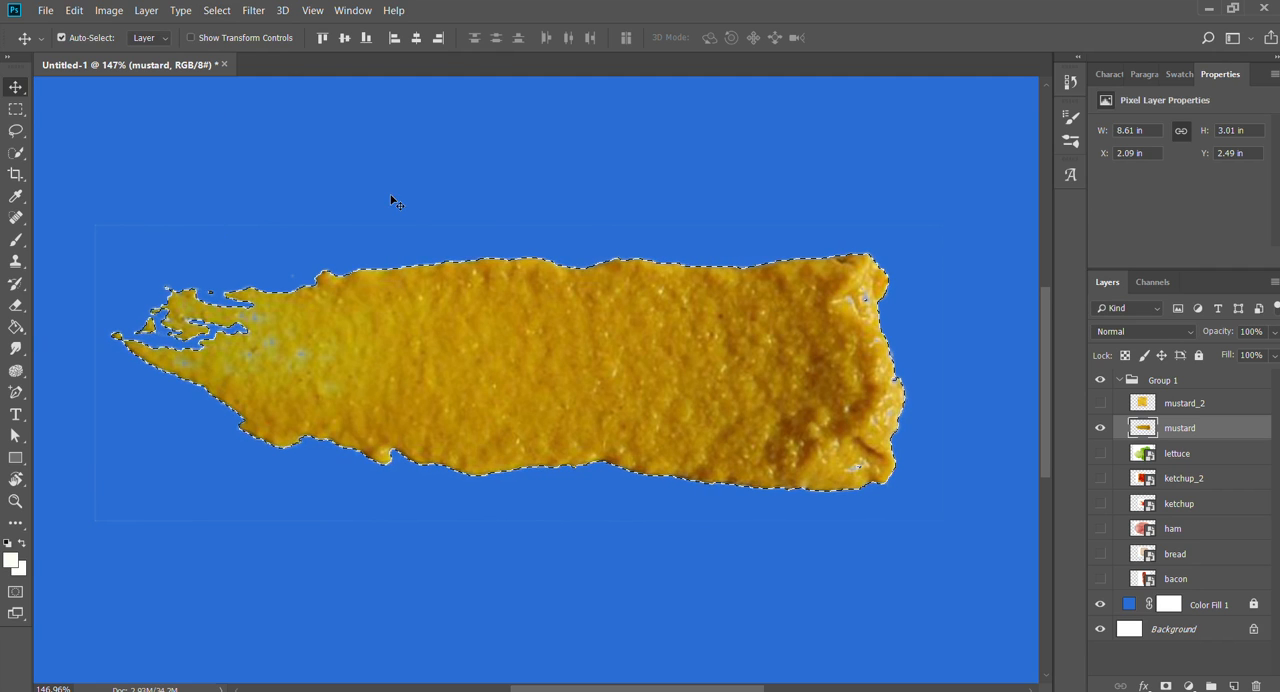
- Modify the mustard selection to even out its outline, checking it against the notch on the blunt end
{"action": "key", "text": "space"}
{"action": "left_click_drag", "start_coordinate": [756, 400], "coordinate": [465, 346]}
{"action": "key", "text": "z"}
{"action": "left_click_drag", "start_coordinate": [595, 310], "coordinate": [690, 304]}
{"action": "key", "text": "space"}
{"action": "left_click_drag", "start_coordinate": [782, 490], "coordinate": [726, 434]}
{"action": "left_click_drag", "start_coordinate": [627, 353], "coordinate": [660, 363]}
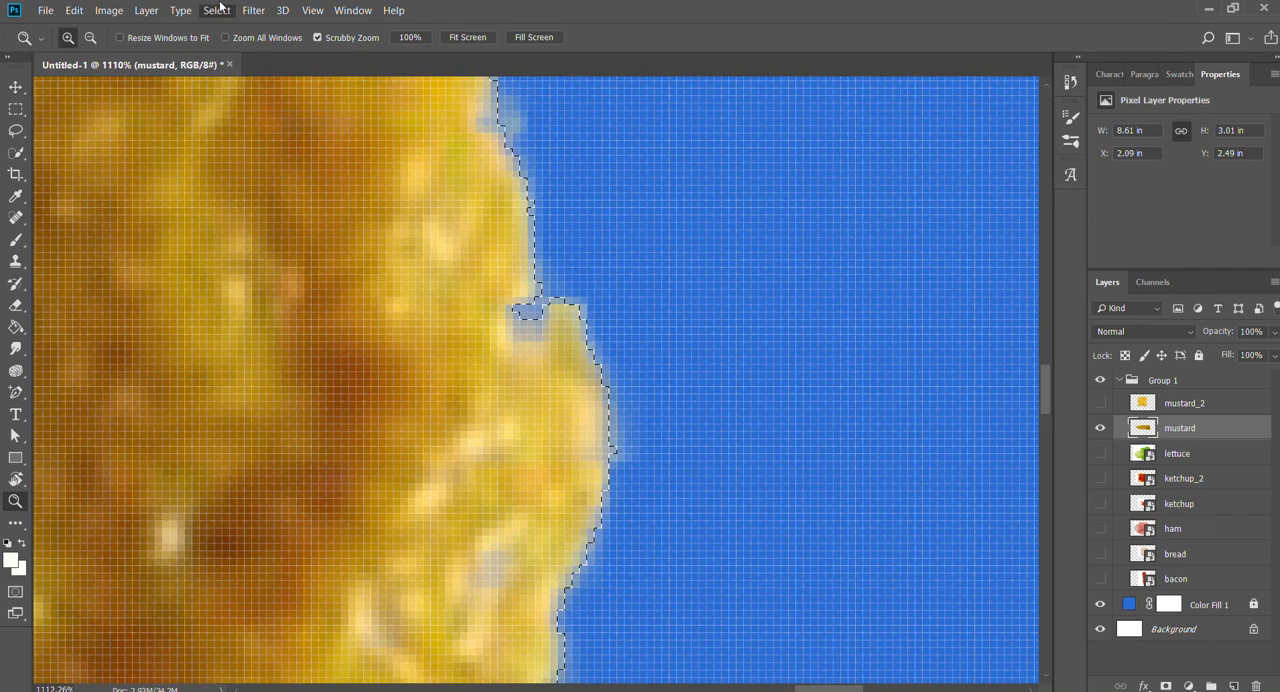
{"action": "left_click", "coordinate": [391, 290]}
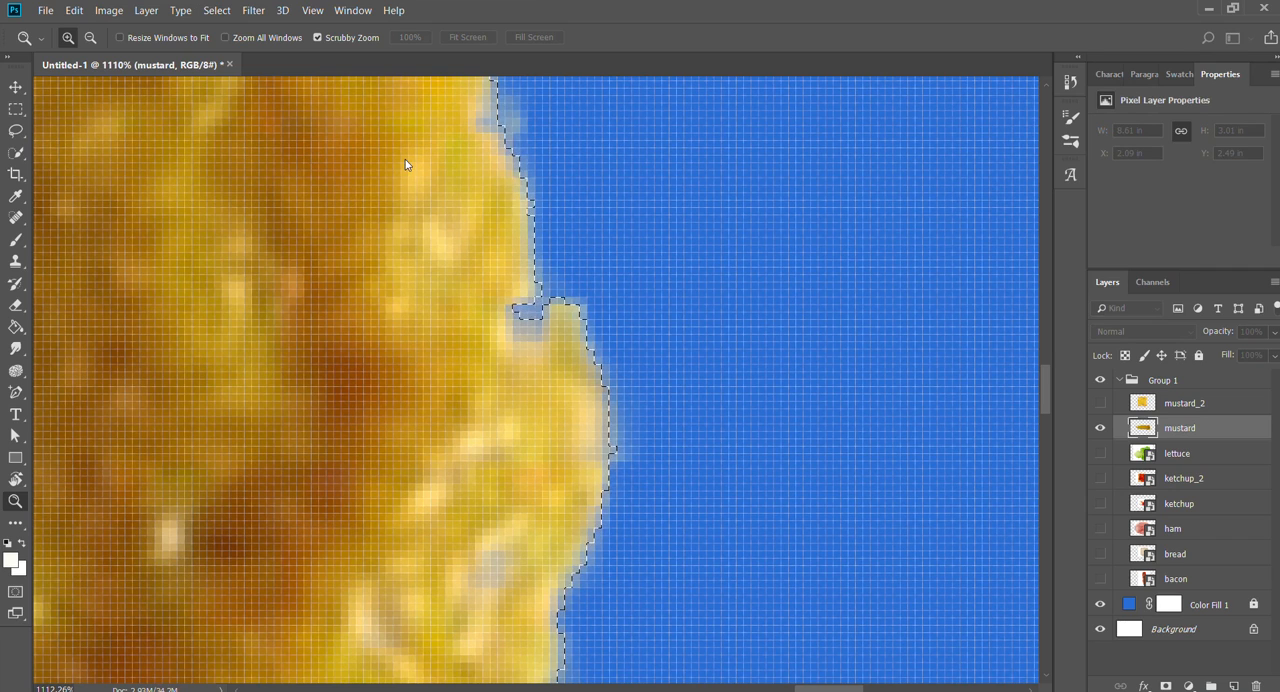
{"action": "key", "text": "Return"}
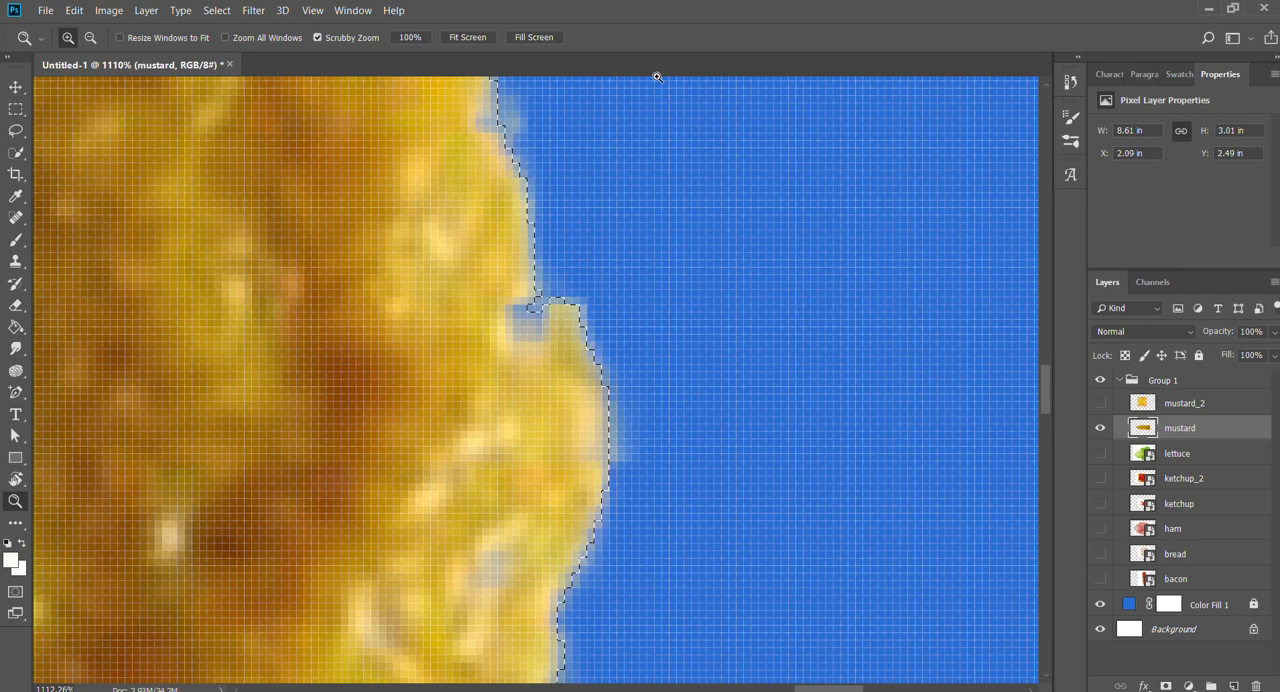
- Try deleting the selected mustard pixels, and undo the deletion
{"action": "key", "text": "Delete"}
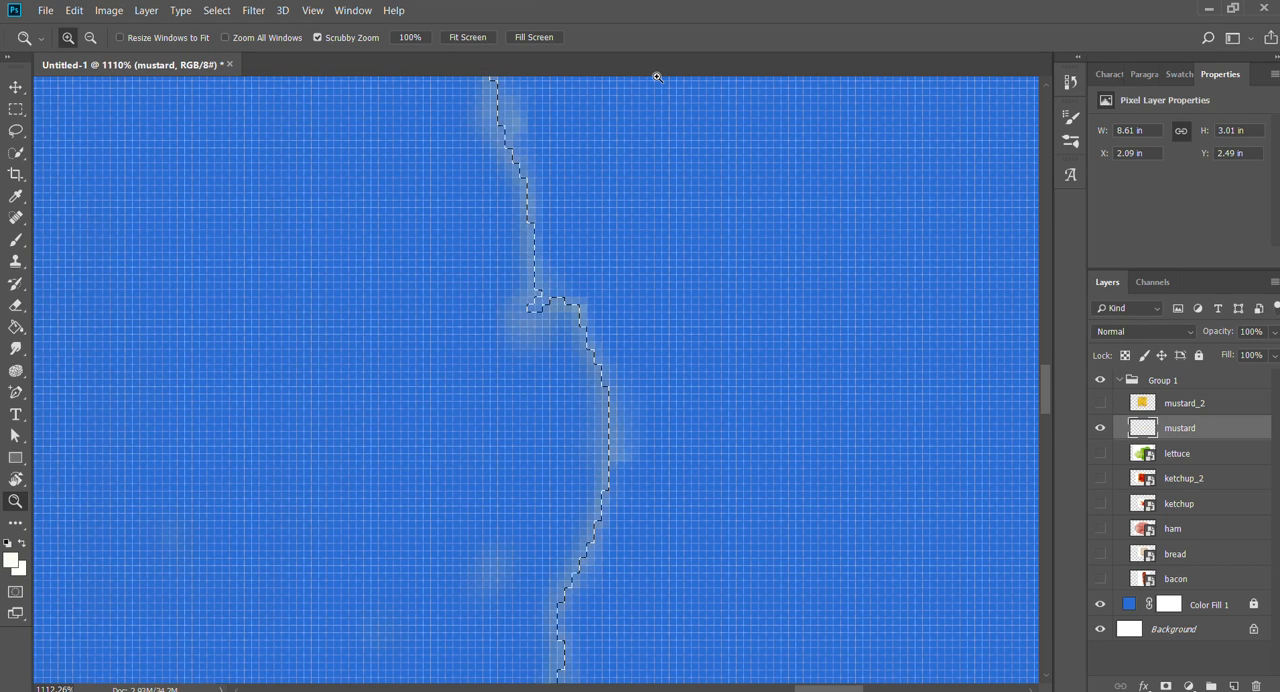
{"action": "left_click_drag", "start_coordinate": [632, 298], "coordinate": [486, 251]}
{"action": "key", "text": "ctrl+z"}
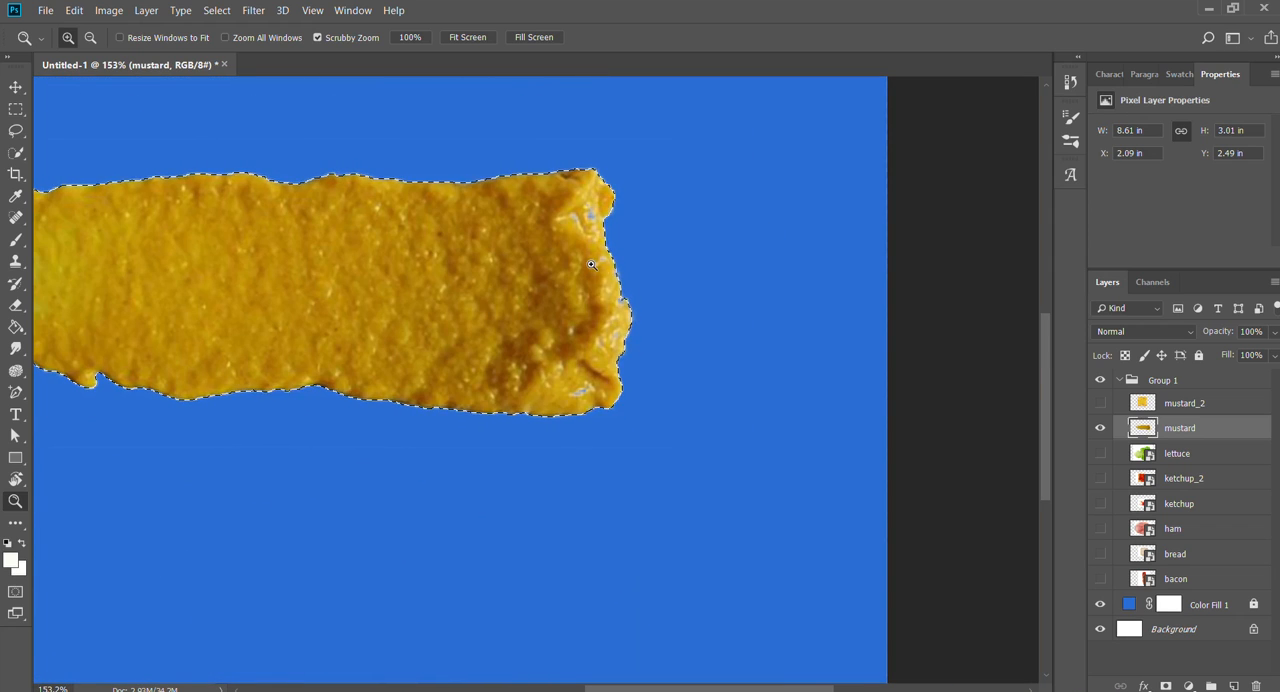
{"action": "left_click_drag", "start_coordinate": [631, 277], "coordinate": [700, 280]}
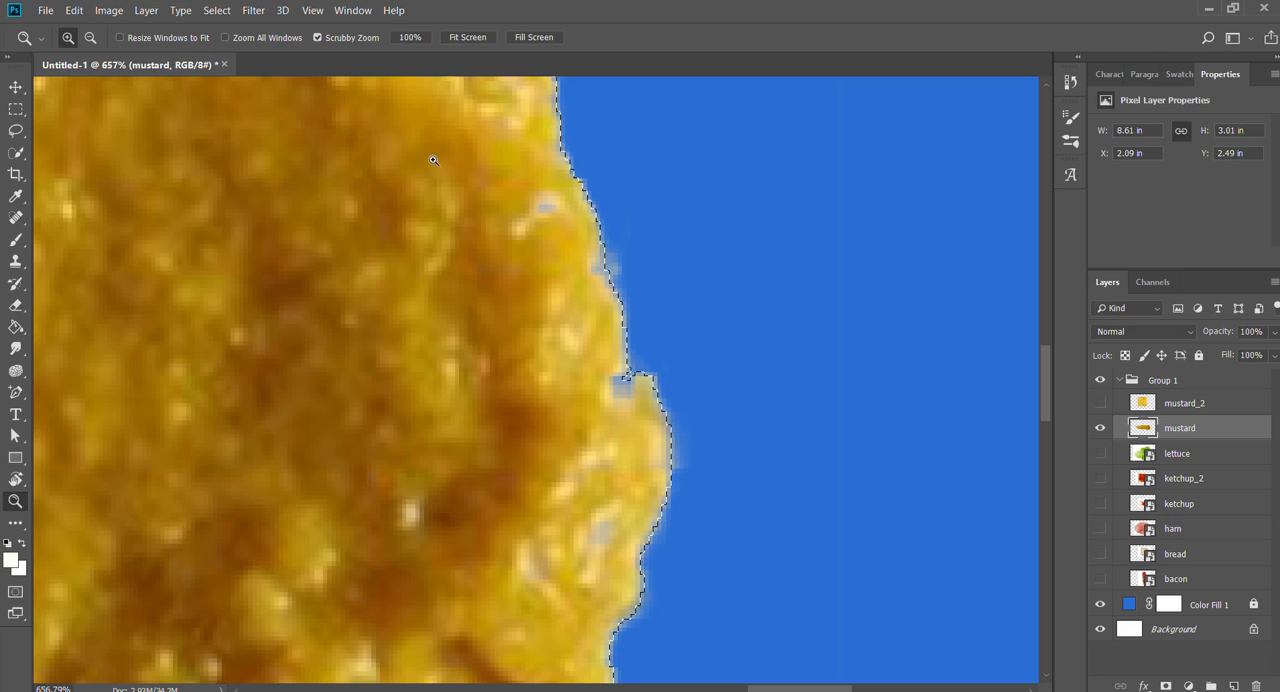
- Delete the mustard's edge fringe three times over through the current selection
{"action": "key", "text": "Delete"}
{"action": "key", "text": "Delete"}
{"action": "key", "text": "Delete"}
{"action": "key", "text": "Delete"}
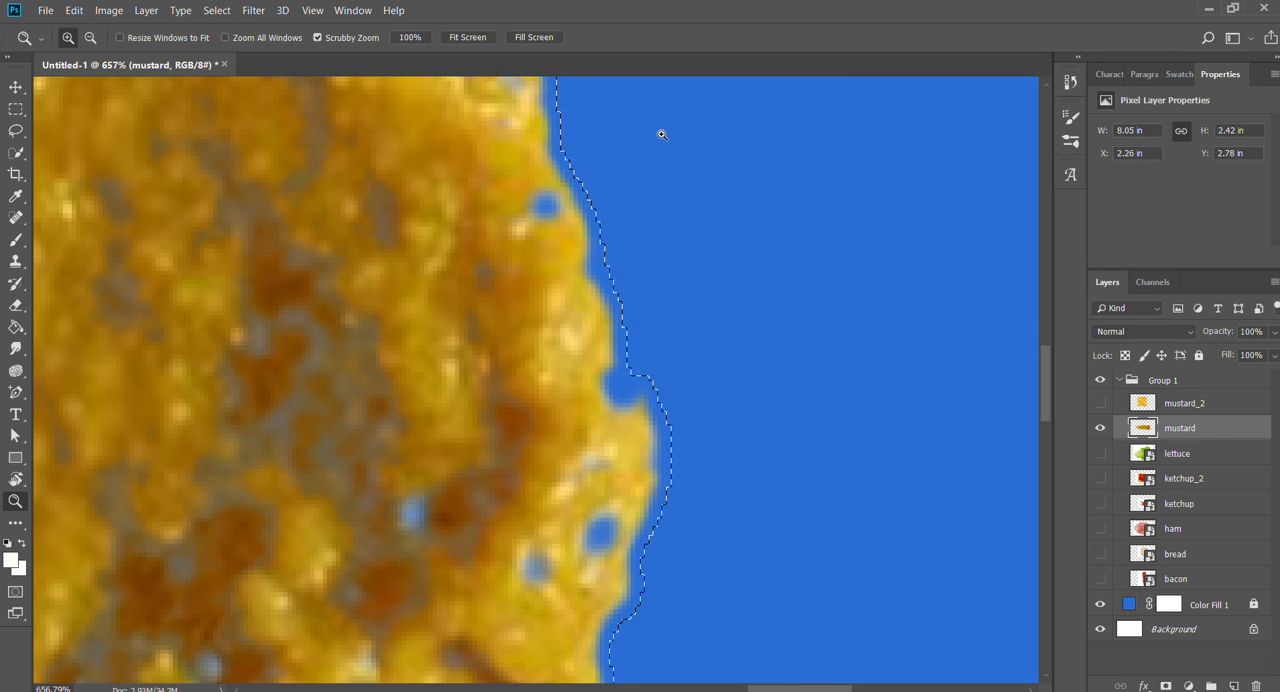
- Check the trimmed mustard along its lower edge, tapered tip and blunt end, and clear the selection
{"action": "left_click_drag", "start_coordinate": [723, 370], "coordinate": [612, 392]}
{"action": "left_click_drag", "start_coordinate": [570, 476], "coordinate": [900, 380]}
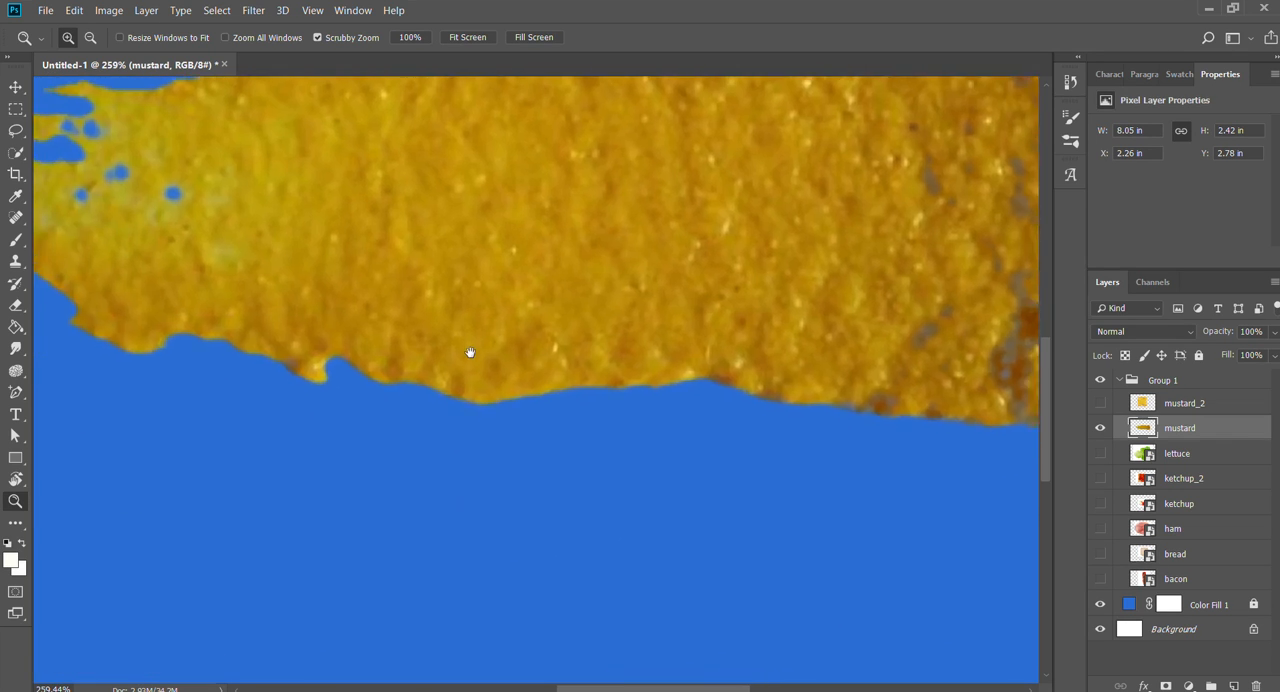
{"action": "left_click_drag", "start_coordinate": [470, 352], "coordinate": [779, 402]}
{"action": "mouse_move", "coordinate": [411, 250]}
{"action": "left_mouse_down"}
{"action": "mouse_move", "coordinate": [471, 243]}
{"action": "mouse_move", "coordinate": [430, 240]}
{"action": "left_mouse_up"}
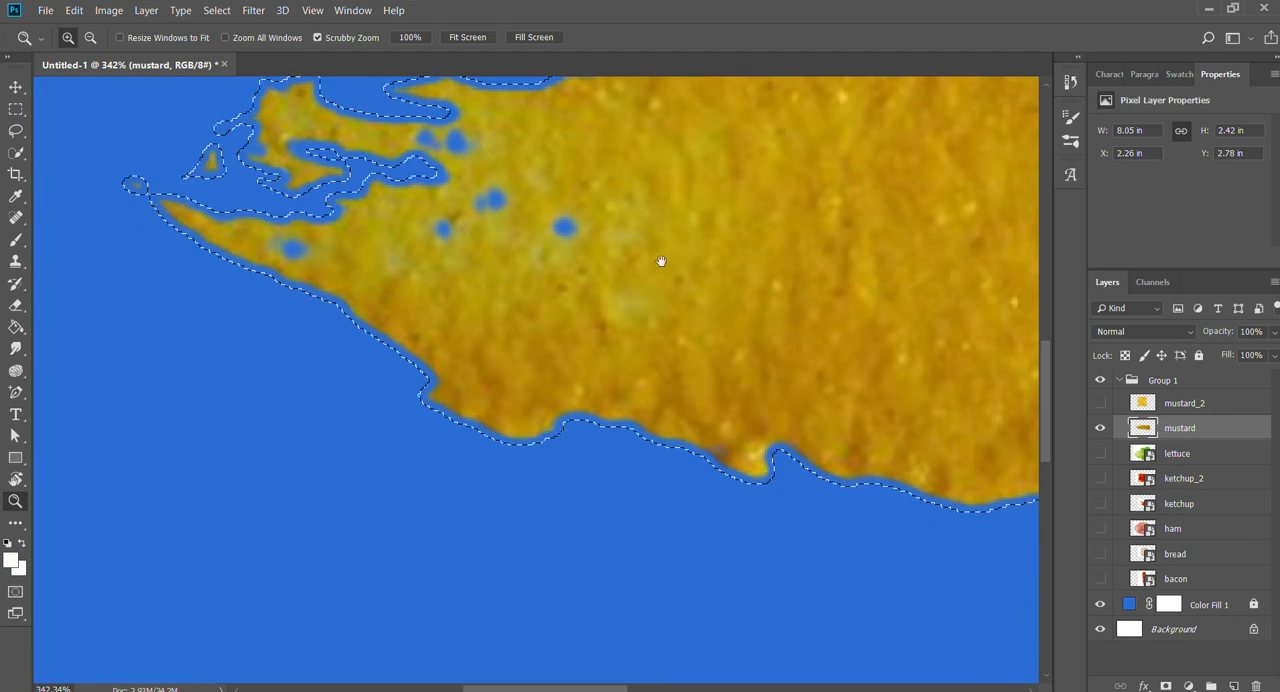
{"action": "left_click_drag", "start_coordinate": [780, 259], "coordinate": [649, 445]}
{"action": "left_click_drag", "start_coordinate": [709, 285], "coordinate": [246, 226]}
{"action": "left_click_drag", "start_coordinate": [632, 315], "coordinate": [132, 290]}
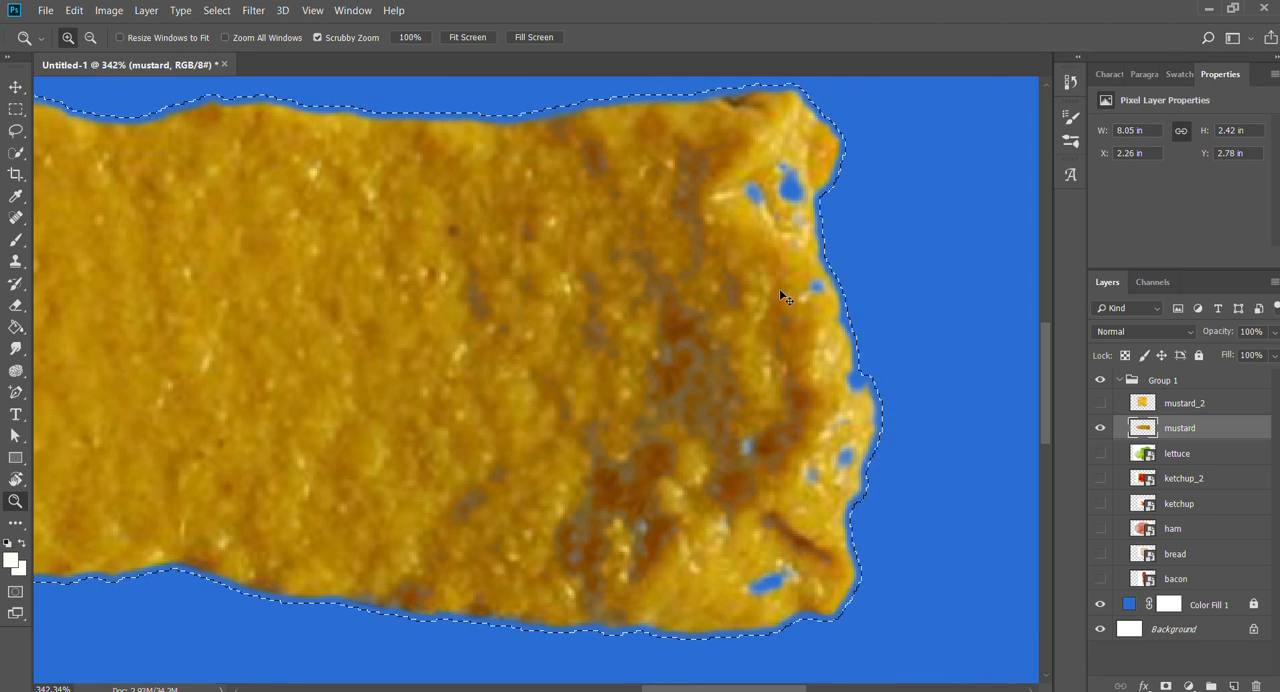
{"action": "key", "text": "ctrl+d"}
{"action": "left_click_drag", "start_coordinate": [710, 351], "coordinate": [635, 344]}
{"action": "left_click_drag", "start_coordinate": [504, 387], "coordinate": [698, 391]}
{"action": "key", "text": "v"}
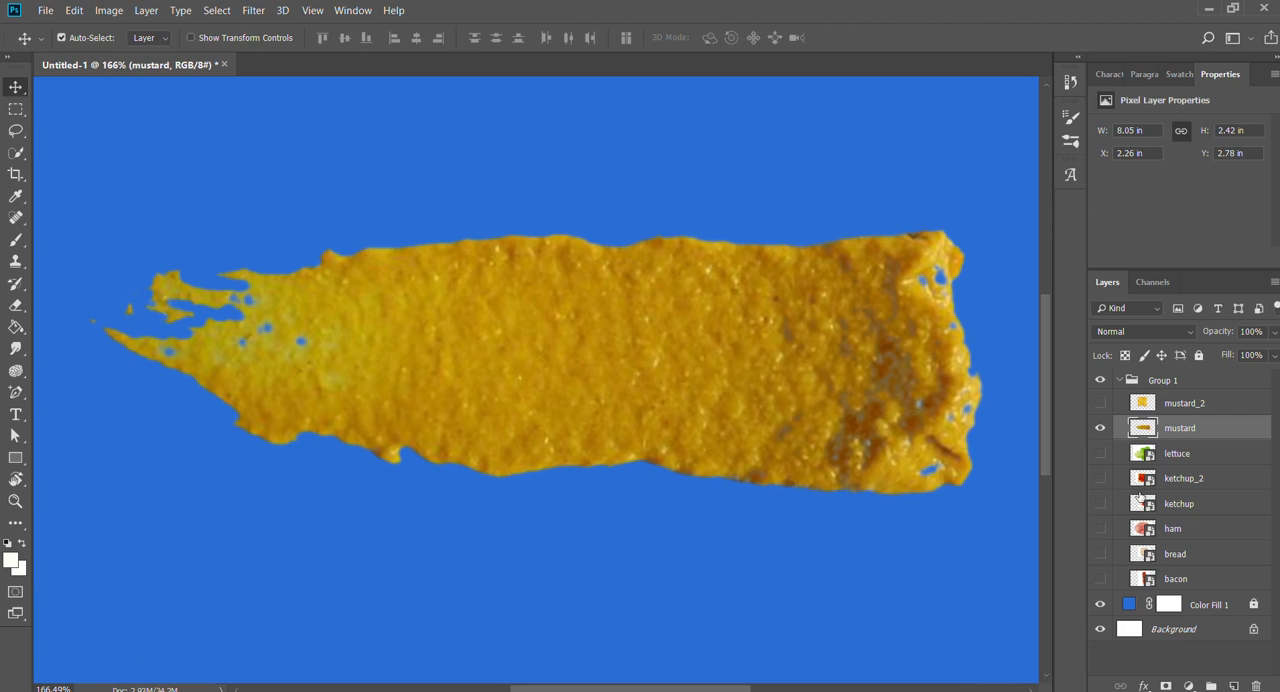
- Show the lettuce layer in place of the mustard and rasterize it, with the whole canvas in view
{"action": "left_click", "coordinate": [1099, 426]}
{"action": "left_click", "coordinate": [1101, 455]}
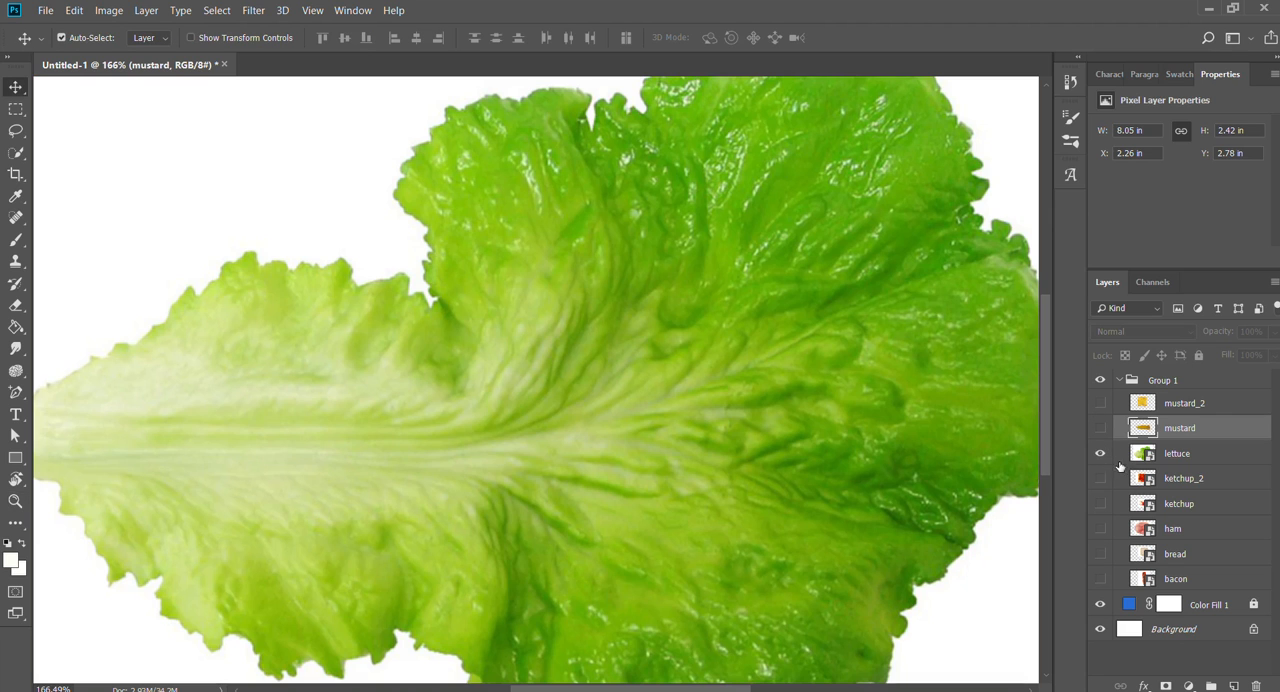
{"action": "left_click", "coordinate": [1170, 454]}
{"action": "key", "text": "z"}
{"action": "key", "text": "ctrl+0"}
- Try deleting the lettuce's white background with the Magic Wand at tolerance 11, and undo the deletion
{"action": "key", "text": "w"}
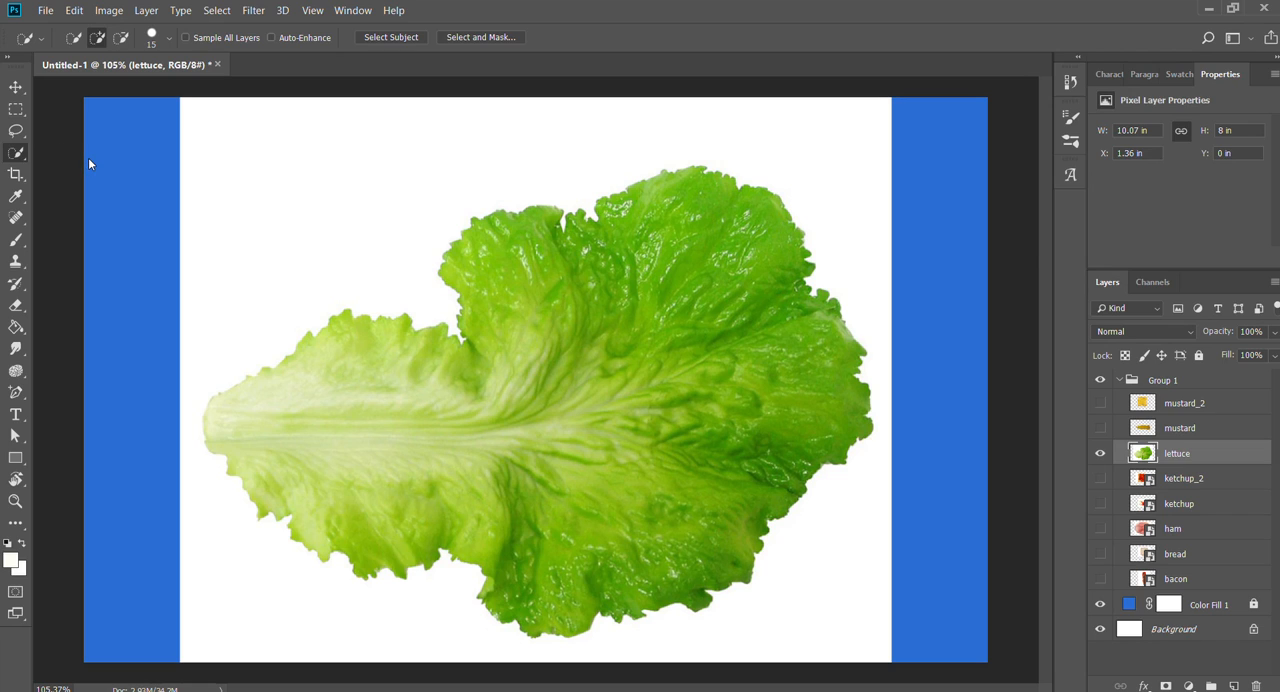
{"action": "key", "text": "shift+w"}
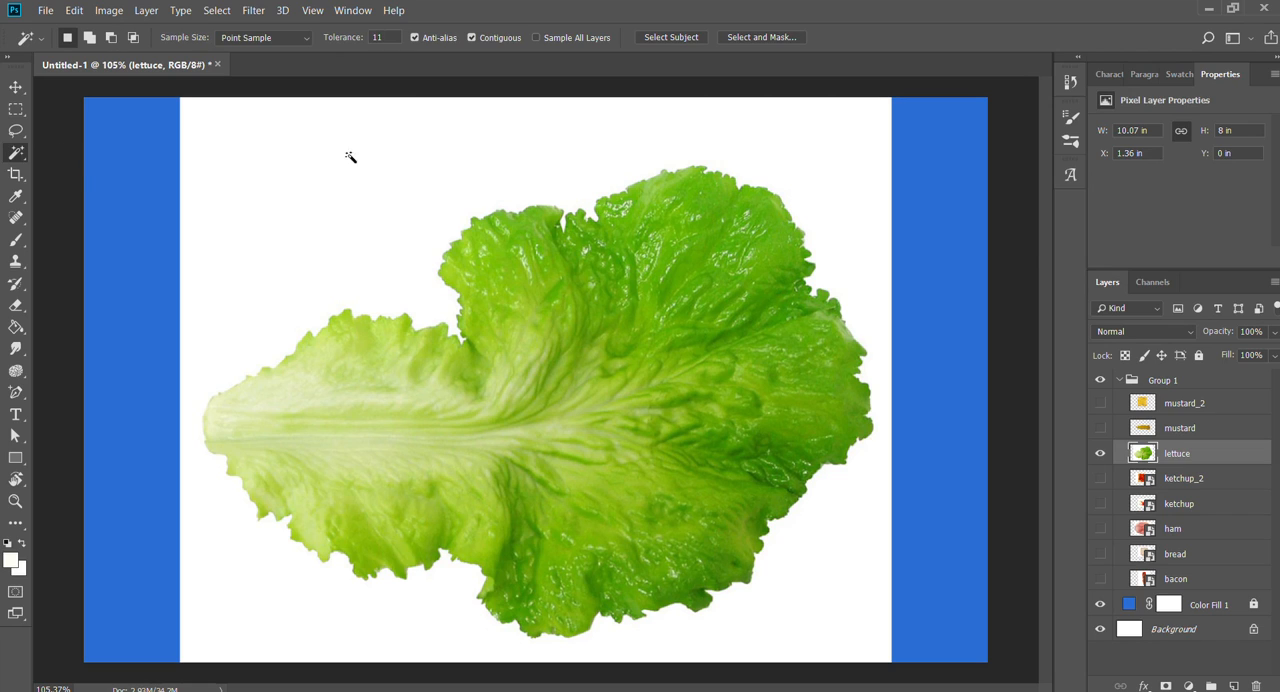
{"action": "left_click", "coordinate": [843, 182]}
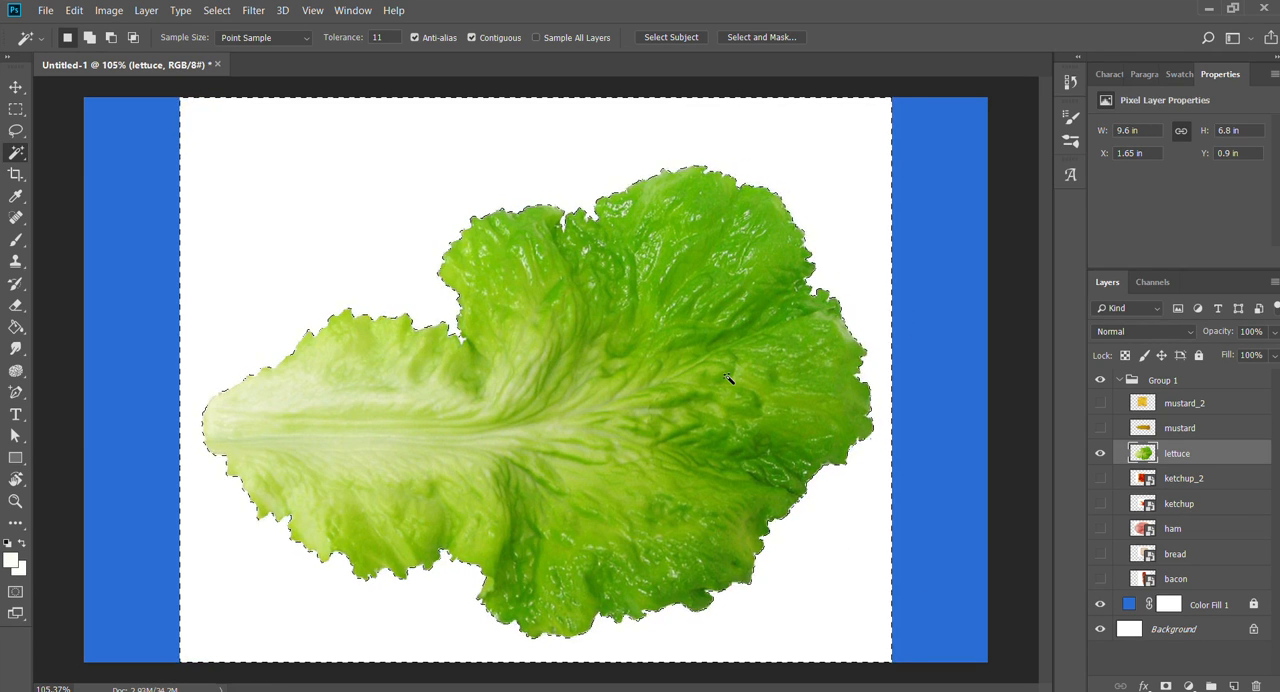
{"action": "key", "text": "Delete"}
{"action": "key", "text": "z"}
{"action": "left_click_drag", "start_coordinate": [474, 314], "coordinate": [561, 311]}
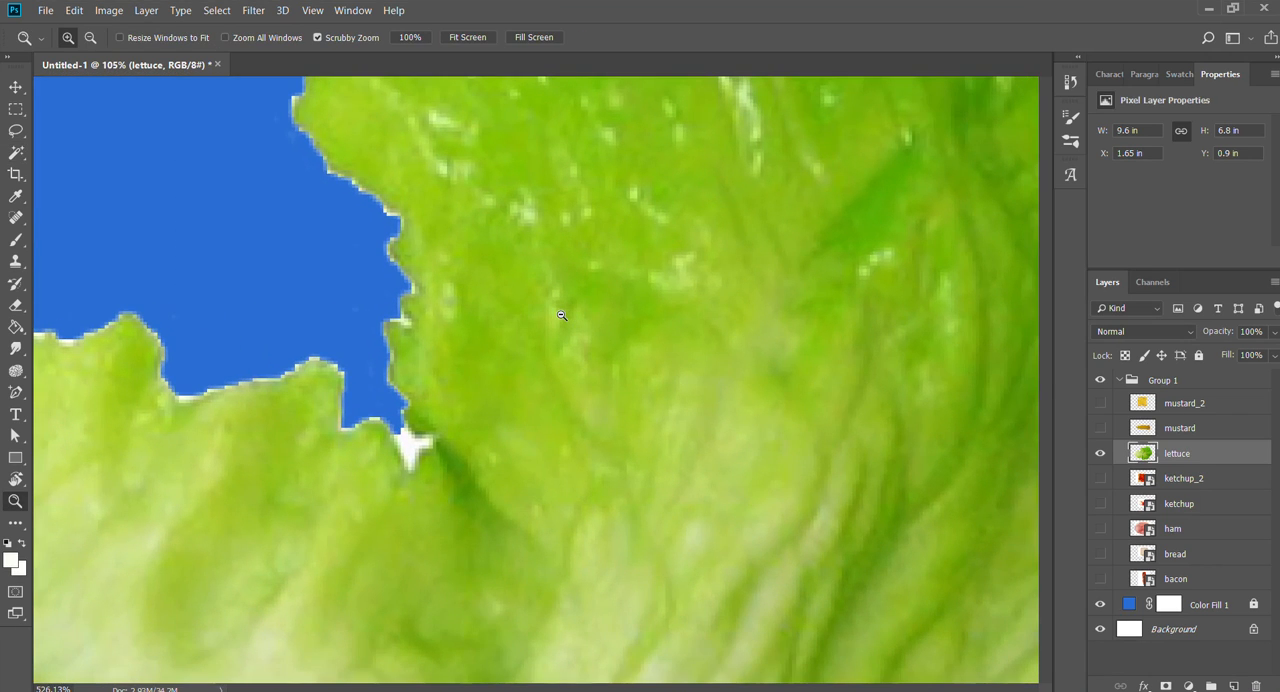
{"action": "key", "text": "ctrl+z"}
{"action": "key", "text": "ctrl+z"}
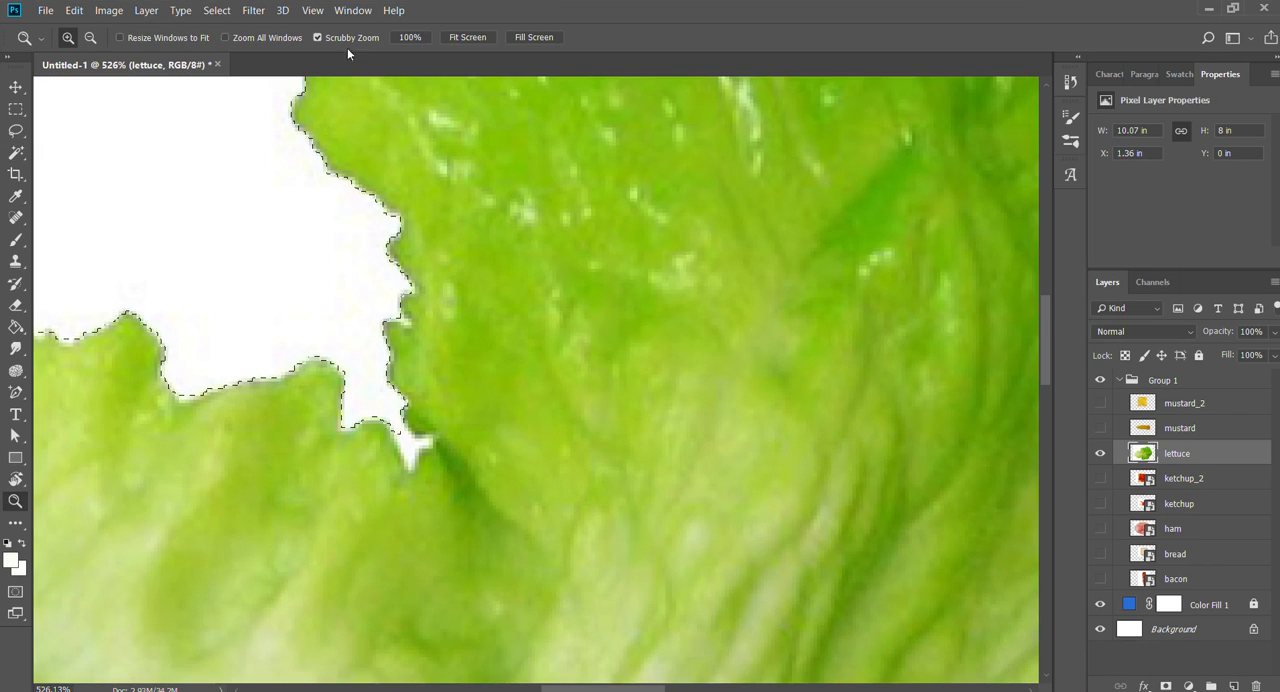
- Try selecting and deleting the lettuce's white background at a Magic Wand tolerance of 1, and undo the deletion
{"action": "key", "text": "w"}
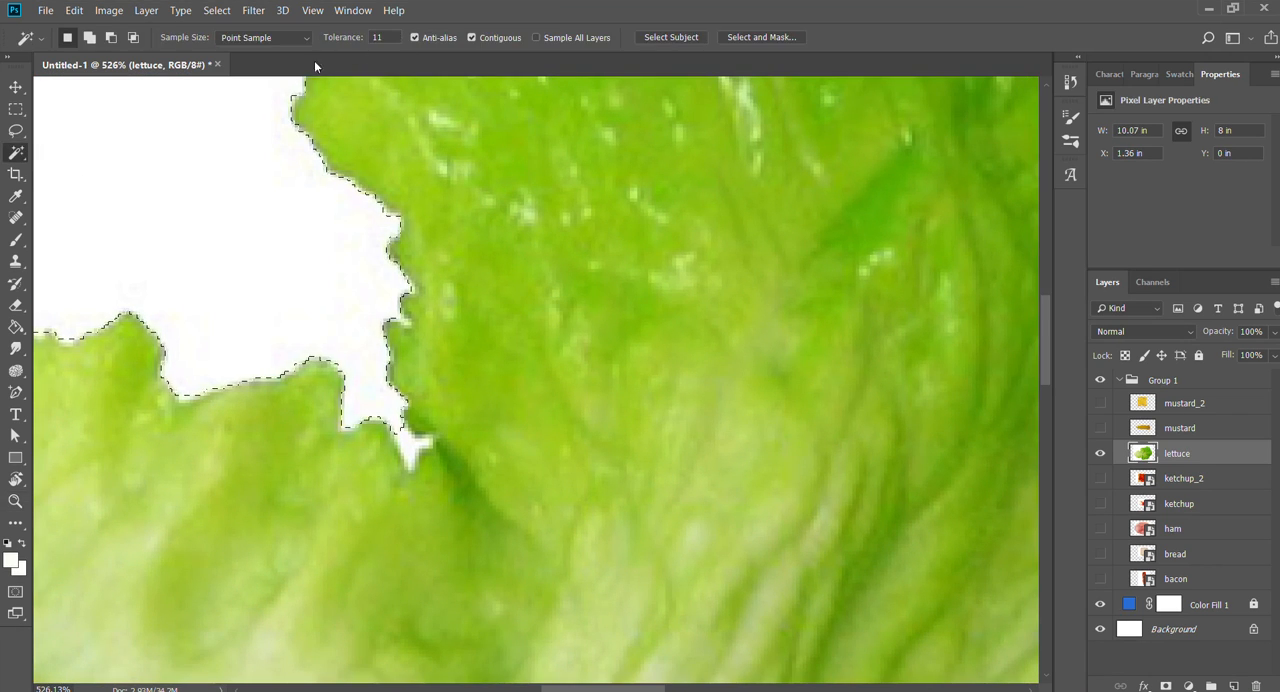
{"action": "type", "text": "1"}
{"action": "key", "text": "ctrl+d"}
{"action": "left_click", "coordinate": [315, 261]}
{"action": "left_click_drag", "start_coordinate": [357, 286], "coordinate": [484, 324]}
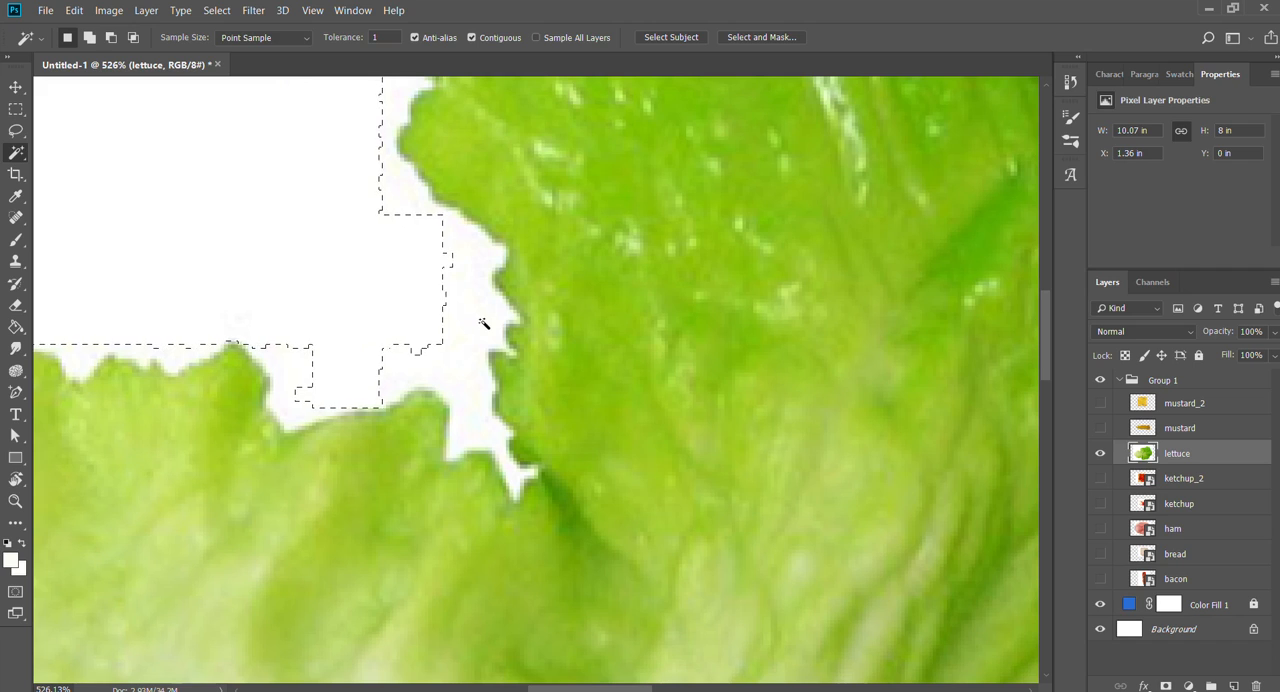
{"action": "key", "text": "Delete"}
{"action": "key", "text": "ctrl+z"}
- Set the Magic Wand tolerance to 22, delete the white background around the lettuce, and deselect
{"action": "key", "text": "BackSpace"}
{"action": "type", "text": "22"}
{"action": "left_click", "coordinate": [470, 320]}
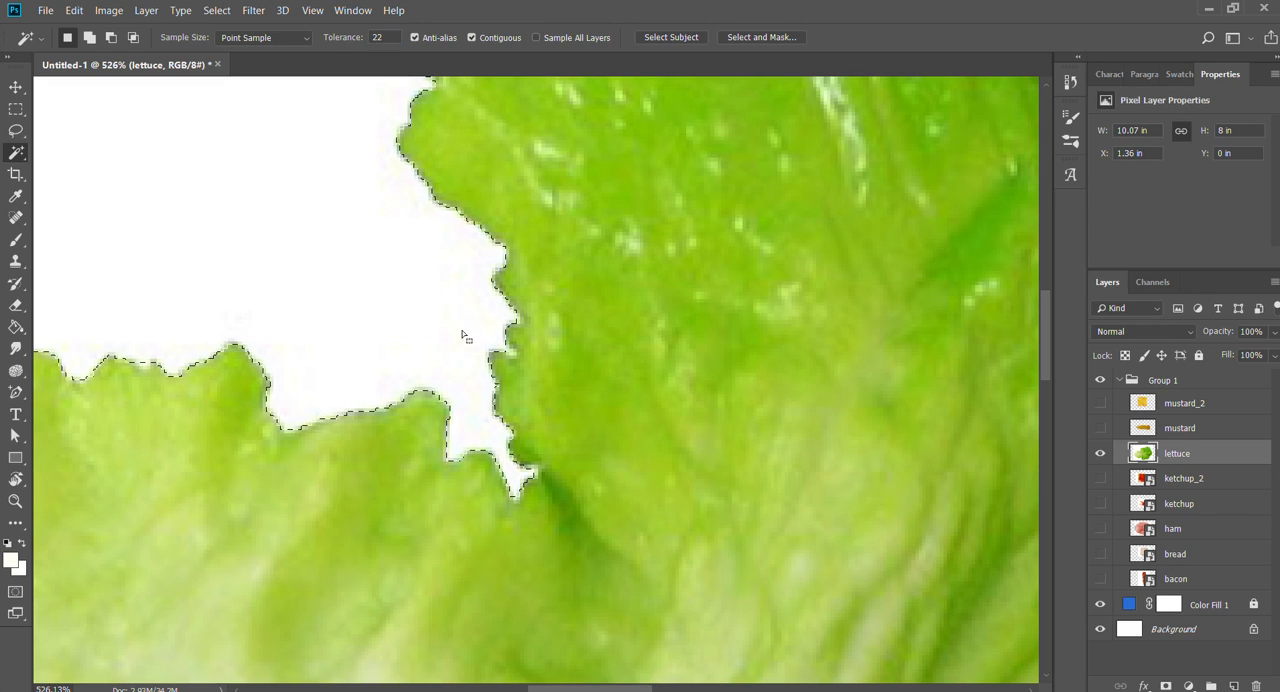
{"action": "key", "text": "Delete"}
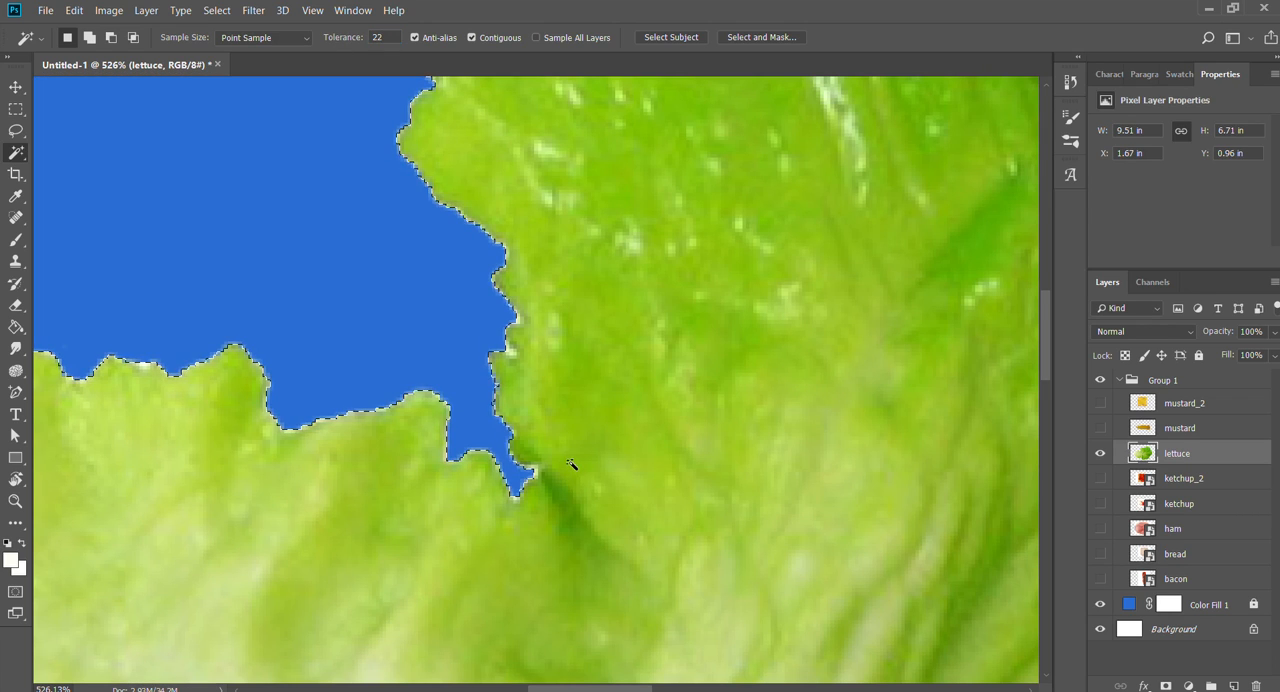
{"action": "key", "text": "ctrl+d"}
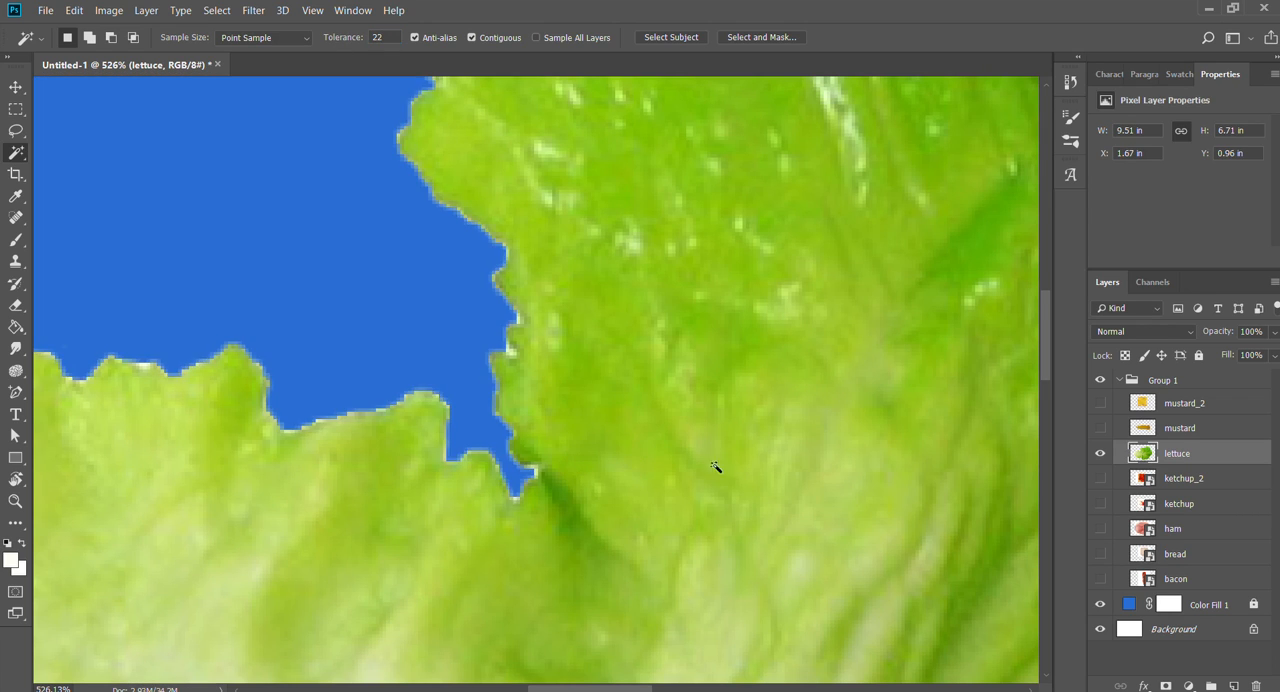
- Examine the lettuce cutout's edges all around the leaf for leftover white fringe
{"action": "key", "text": "z"}
{"action": "left_click_drag", "start_coordinate": [708, 464], "coordinate": [565, 468]}
{"action": "left_click_drag", "start_coordinate": [737, 550], "coordinate": [280, 432]}
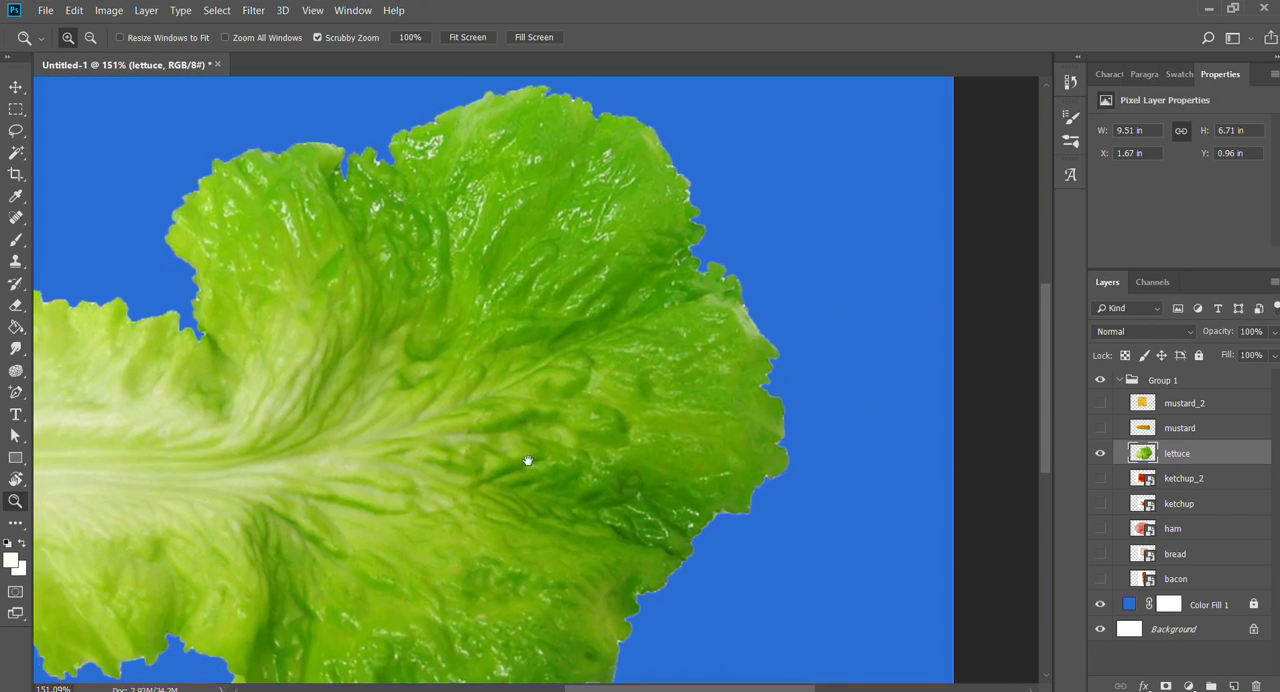
{"action": "left_click_drag", "start_coordinate": [526, 460], "coordinate": [616, 262]}
{"action": "left_click_drag", "start_coordinate": [446, 381], "coordinate": [584, 404]}
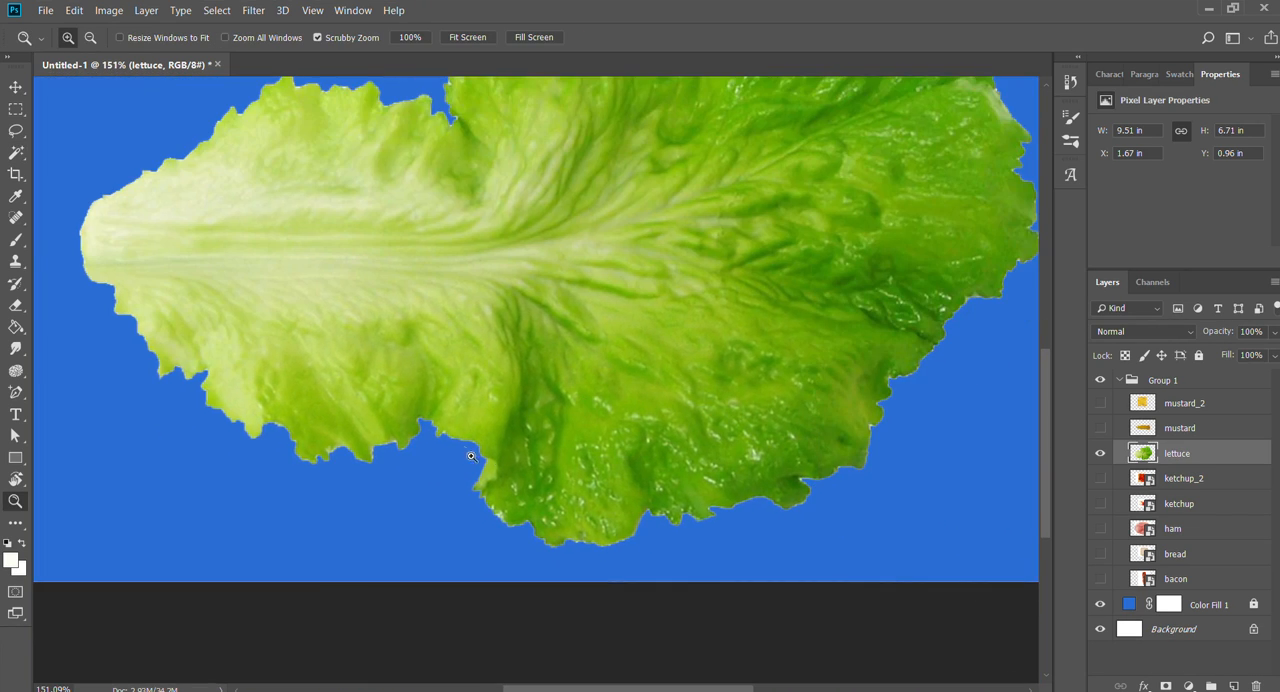
{"action": "left_click_drag", "start_coordinate": [471, 456], "coordinate": [644, 450]}
{"action": "left_click_drag", "start_coordinate": [670, 514], "coordinate": [480, 203]}
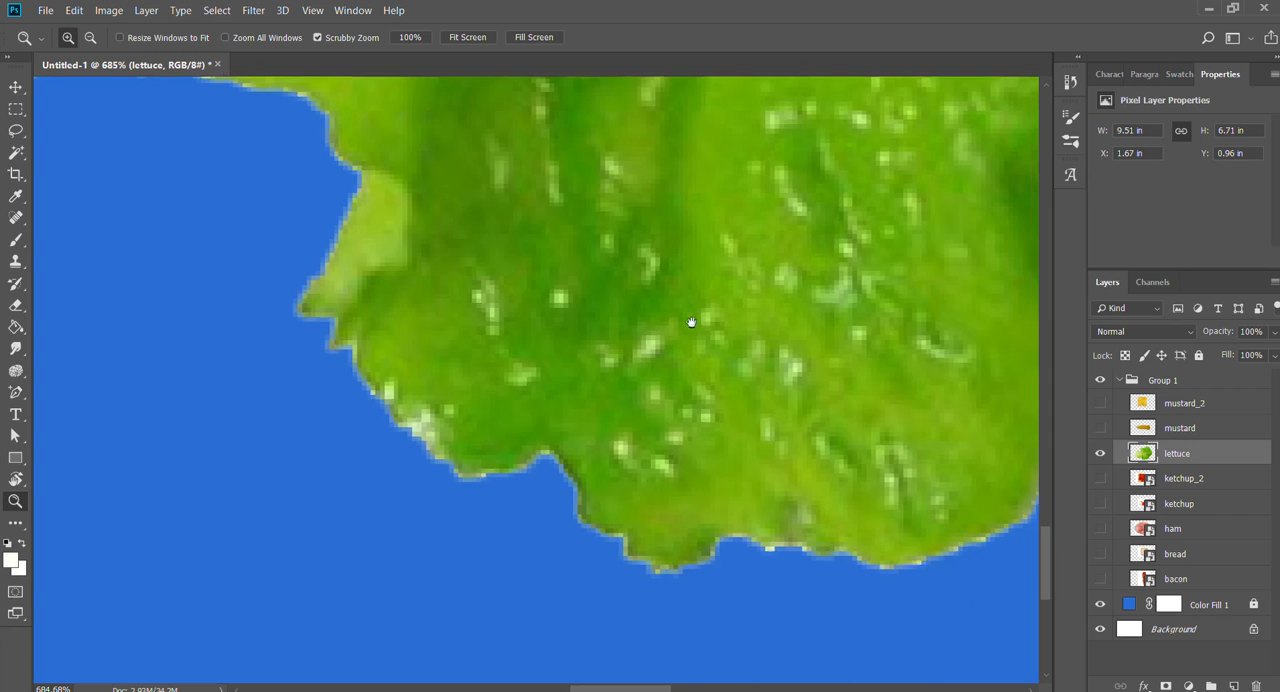
{"action": "left_click_drag", "start_coordinate": [691, 322], "coordinate": [100, 299]}
{"action": "left_click_drag", "start_coordinate": [892, 302], "coordinate": [248, 668]}
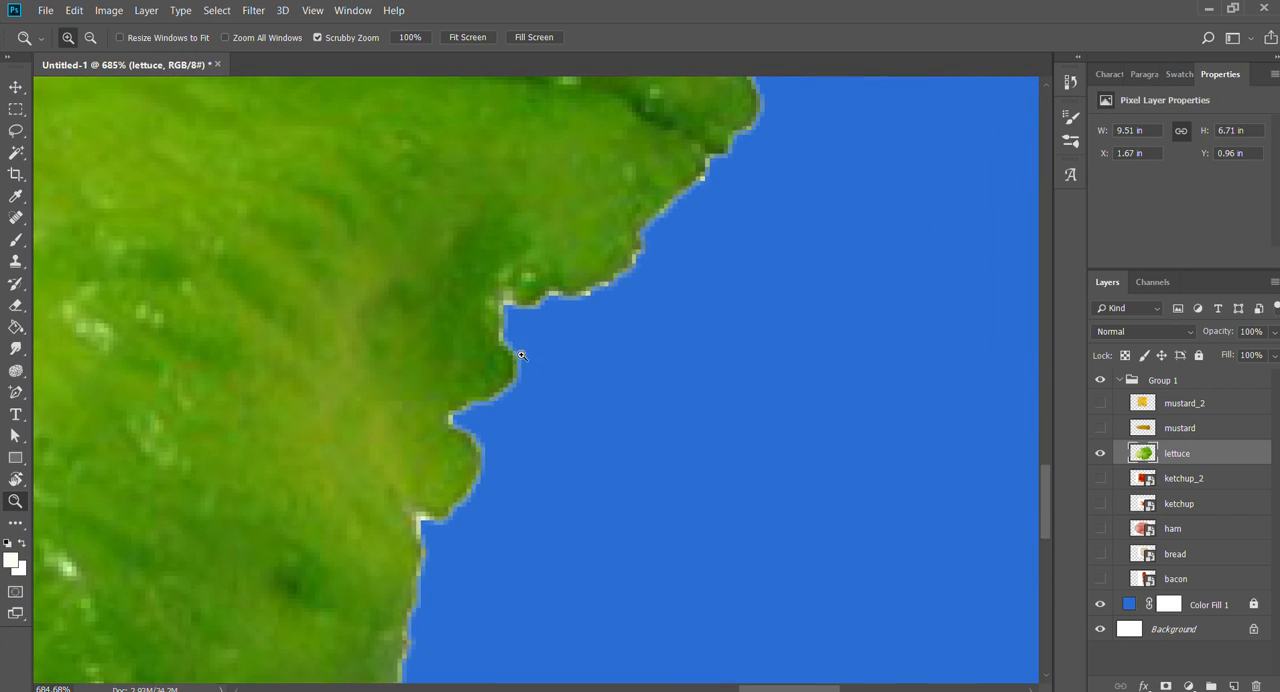
- Trim the lettuce's white fringe by deleting through a feathered, inverted selection of the layer's transparency, and deselect
{"action": "left_click", "coordinate": [1145, 452], "text": "ctrl"}
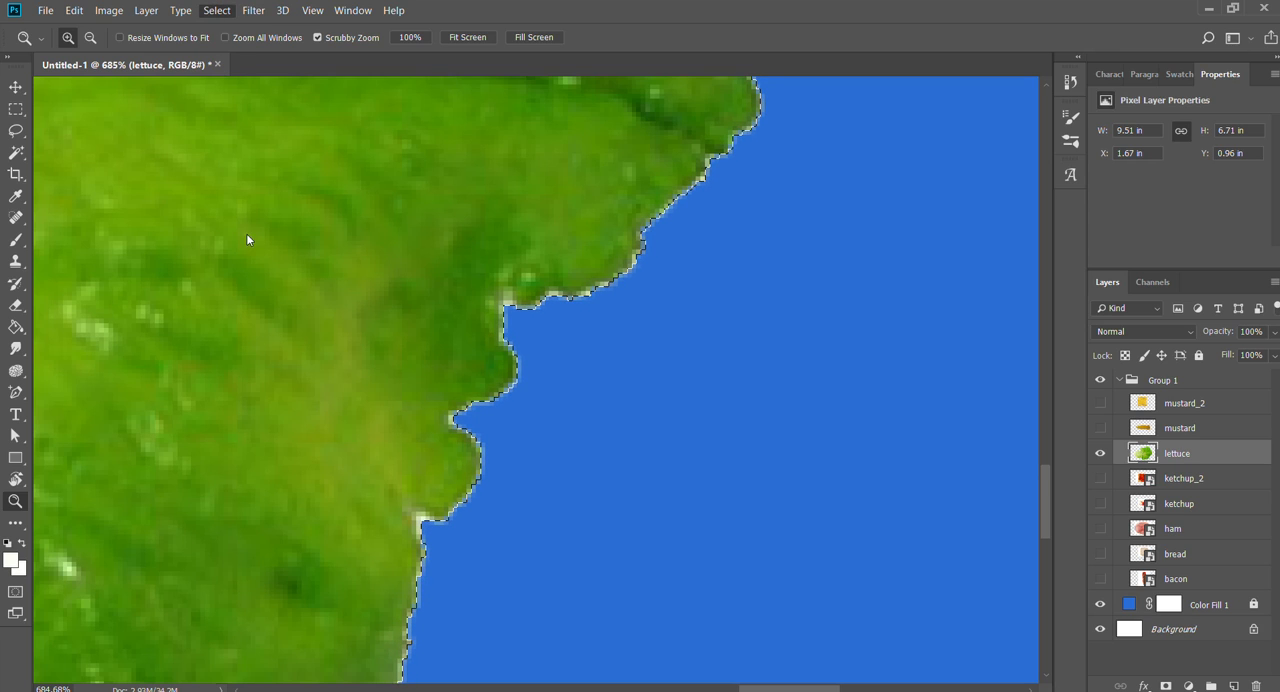
{"action": "left_click", "coordinate": [382, 284]}
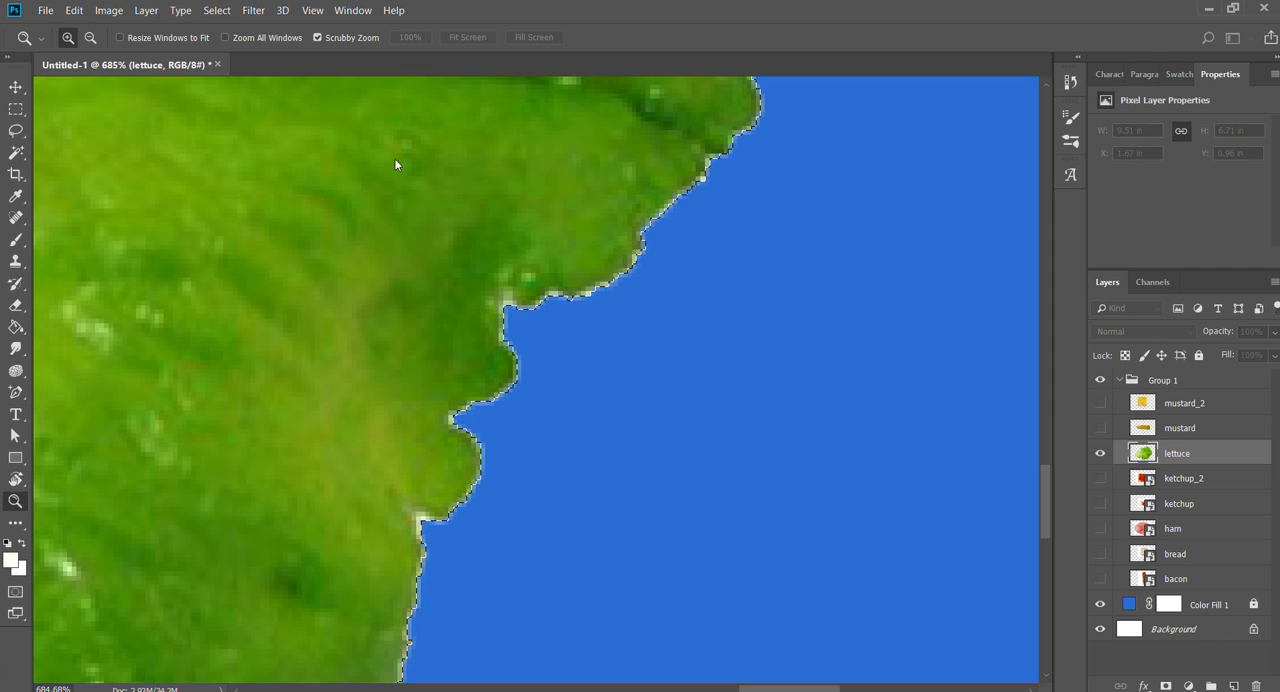
{"action": "key", "text": "Return"}
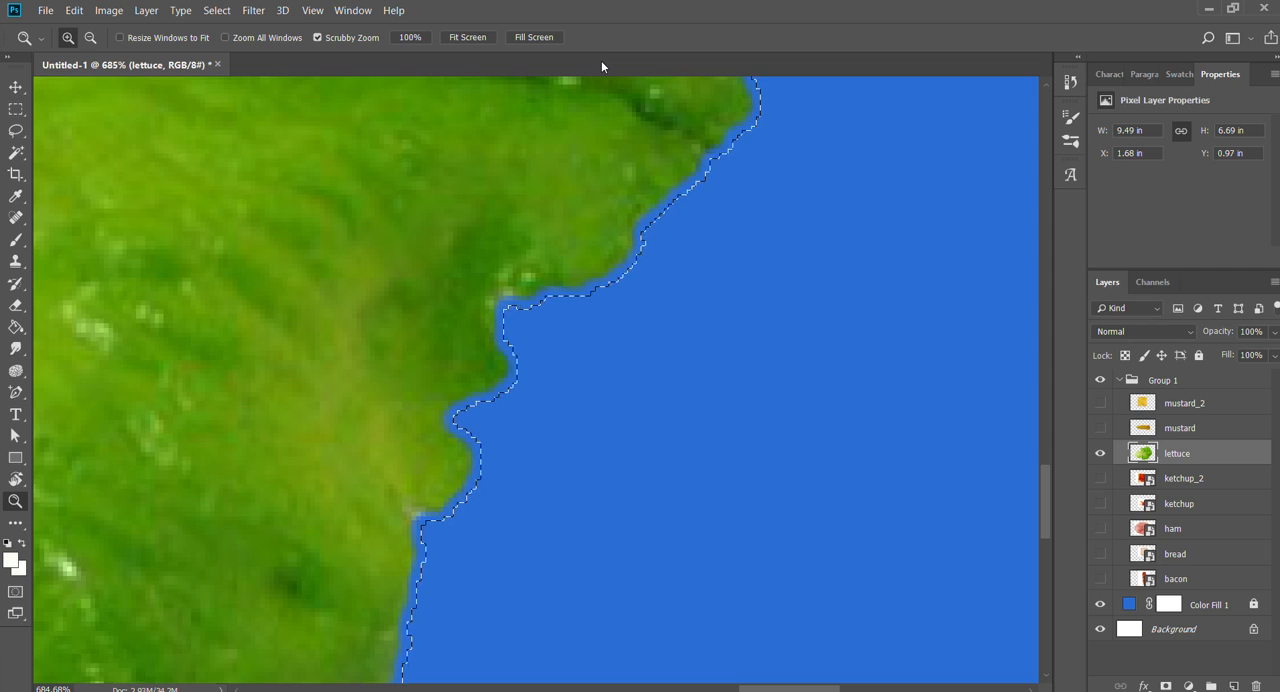
{"action": "key", "text": "ctrl+d"}
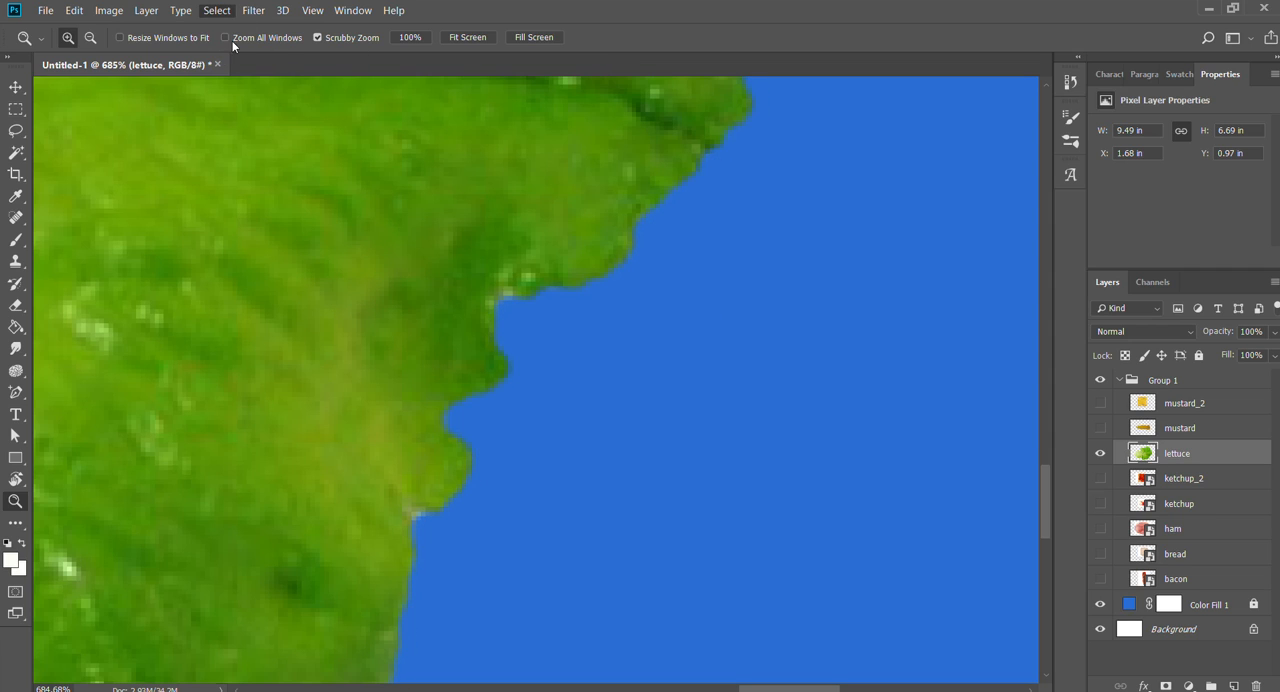
- Check the trimmed lettuce edges around the whole leaf against the blue fill
{"action": "left_click_drag", "start_coordinate": [586, 140], "coordinate": [395, 180]}
{"action": "left_click_drag", "start_coordinate": [382, 239], "coordinate": [589, 575]}
{"action": "left_click_drag", "start_coordinate": [682, 321], "coordinate": [400, 269]}
{"action": "left_click_drag", "start_coordinate": [340, 241], "coordinate": [382, 395]}
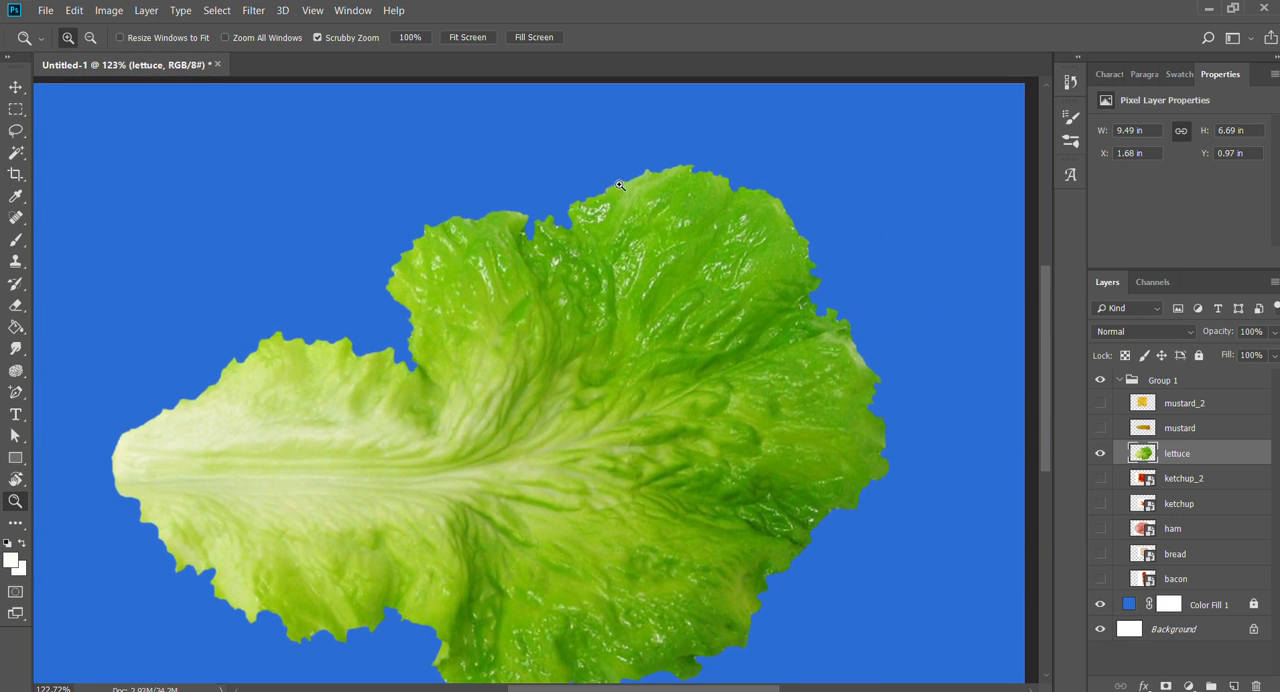
{"action": "left_click_drag", "start_coordinate": [582, 514], "coordinate": [703, 381]}
{"action": "left_click_drag", "start_coordinate": [819, 468], "coordinate": [766, 488]}
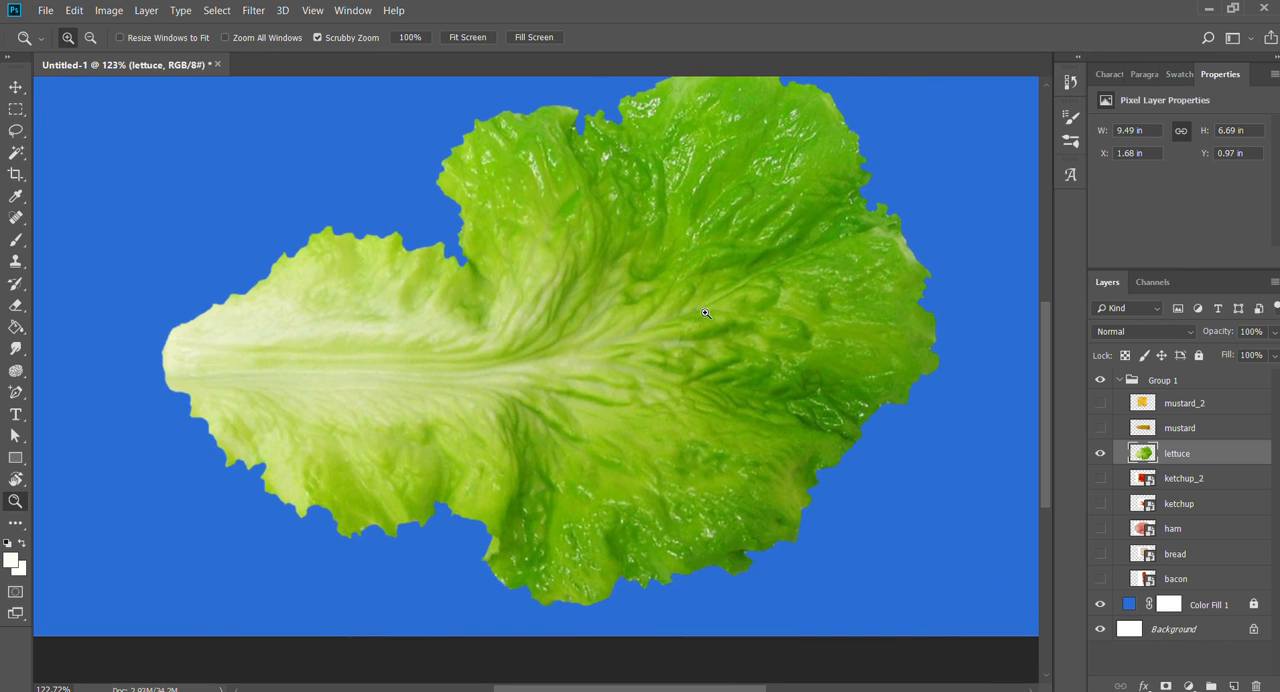
{"action": "left_click_drag", "start_coordinate": [806, 326], "coordinate": [762, 323]}
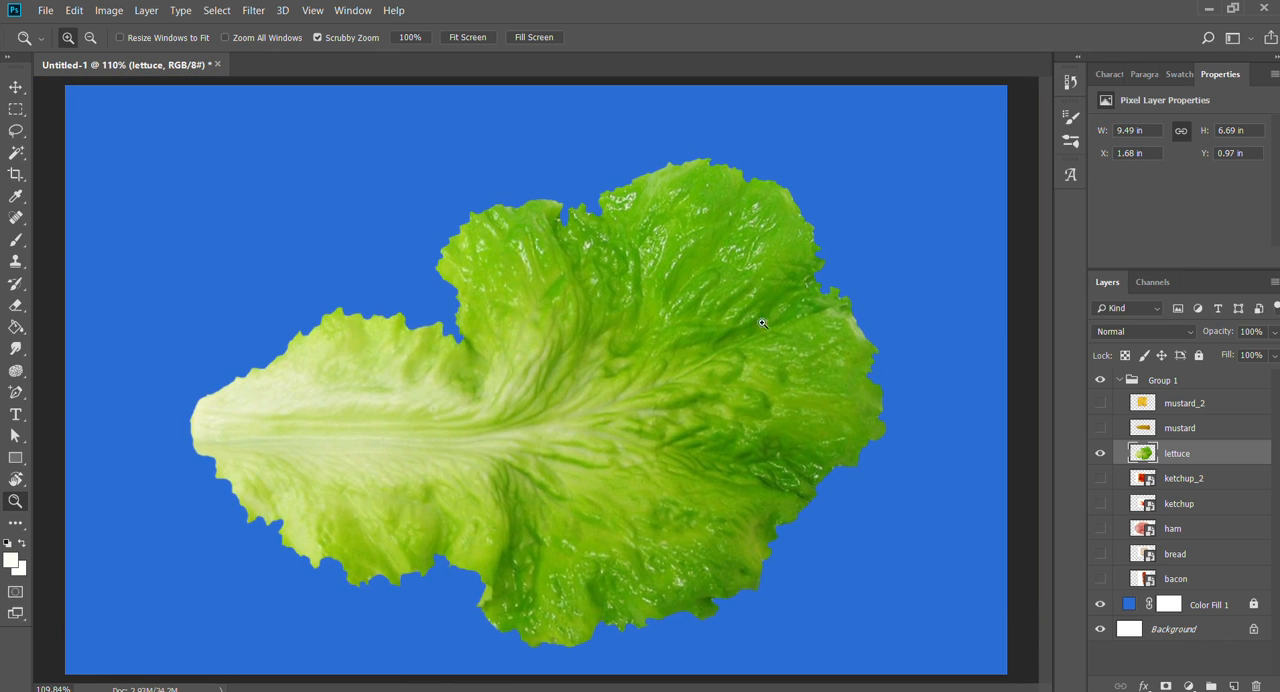
- Show the ketchup_2 layer in place of the lettuce and rasterize it
{"action": "left_click", "coordinate": [1100, 455]}
{"action": "key", "text": "w"}
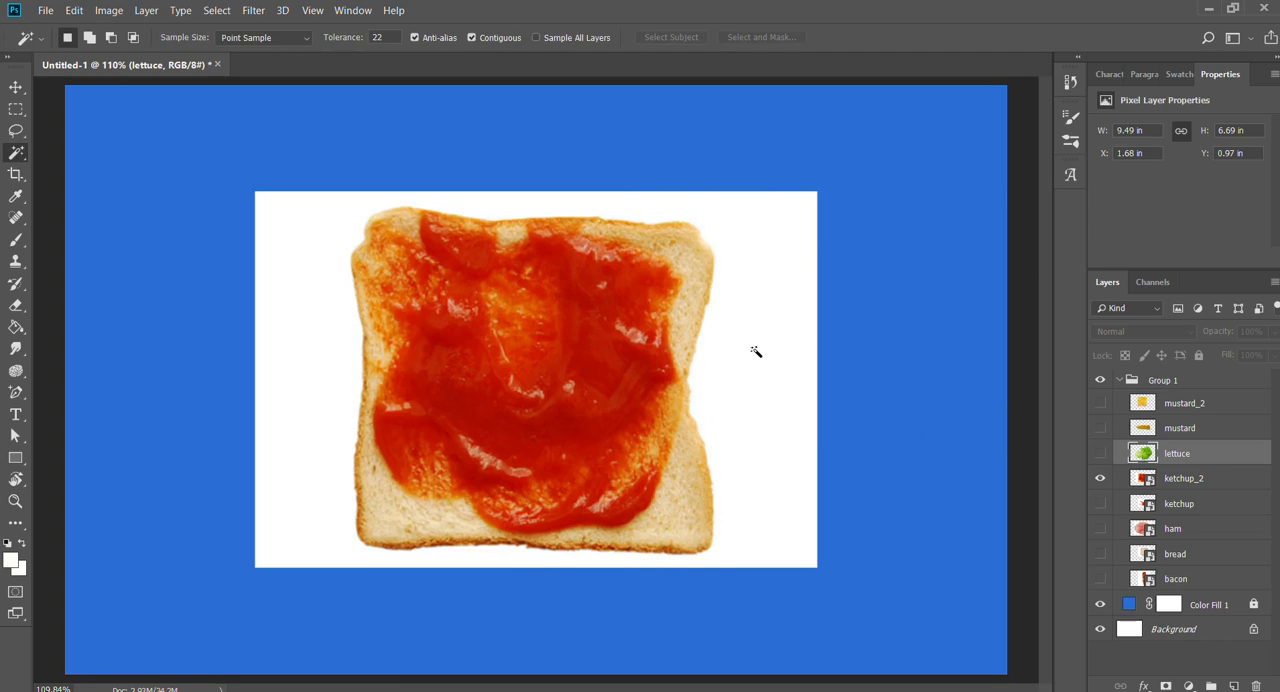
{"action": "left_click", "coordinate": [951, 394]}
{"action": "left_click", "coordinate": [1172, 480]}
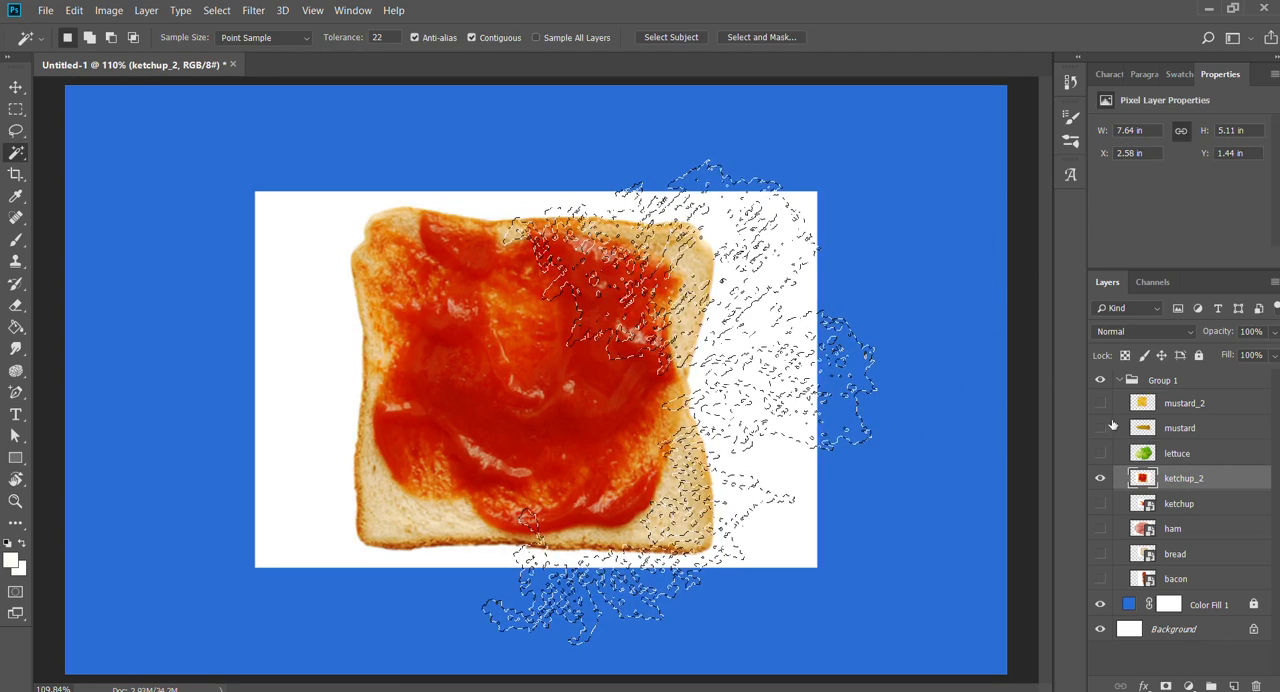
- Delete the white background around the ketchup-covered bread slice with the Magic Wand, and deselect
{"action": "left_click", "coordinate": [776, 377]}
{"action": "left_click", "coordinate": [773, 350]}
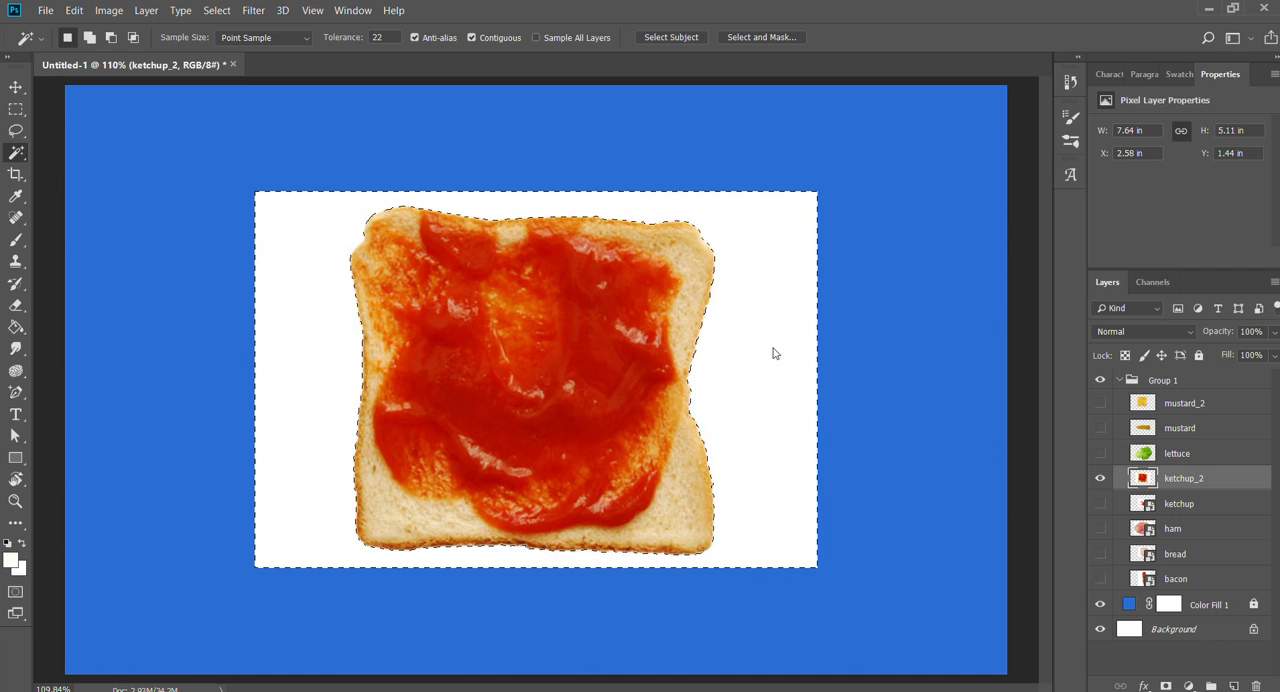
{"action": "key", "text": "Delete"}
{"action": "key", "text": "ctrl+d"}
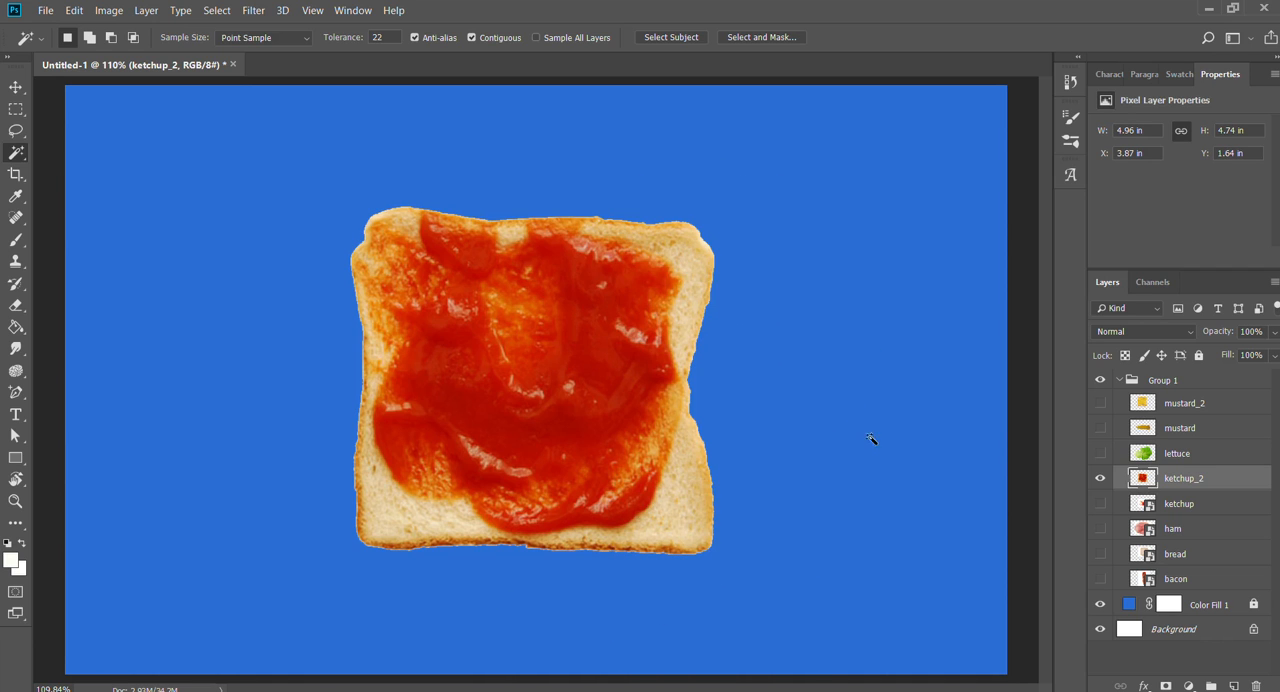
- Show the ketchup layer in place of ketchup_2 and rasterize it
{"action": "left_click", "coordinate": [1100, 504]}
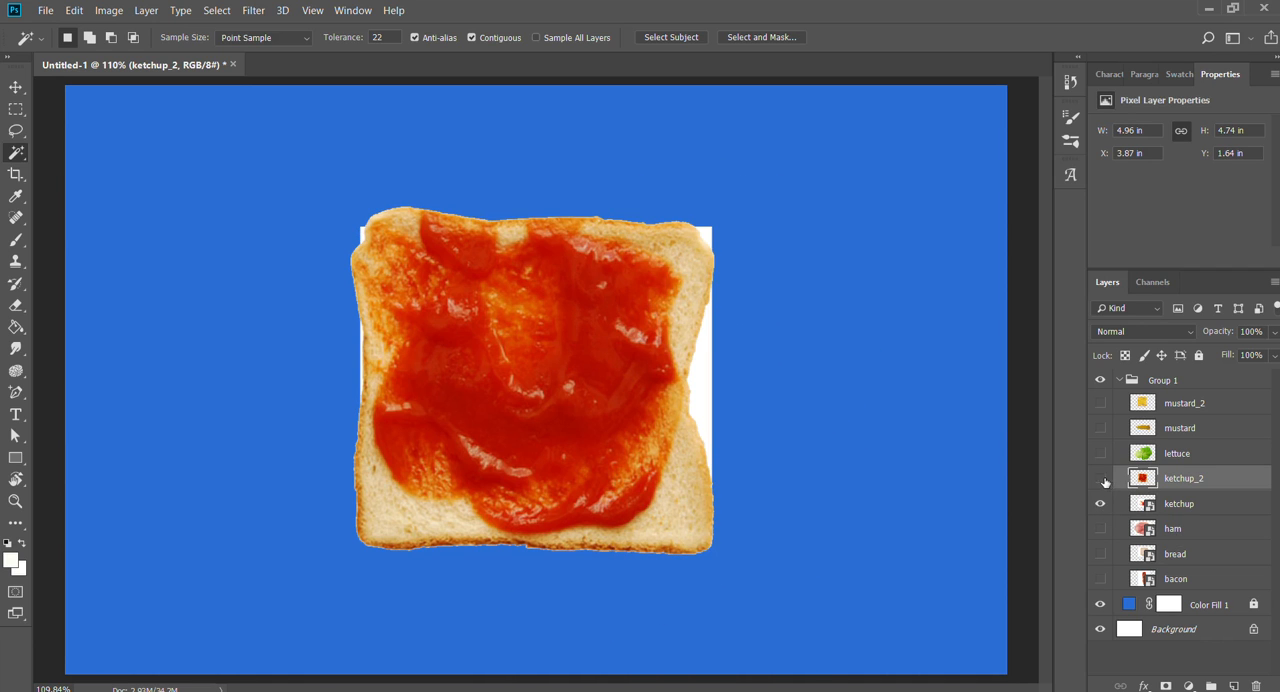
{"action": "left_click", "coordinate": [1101, 479]}
{"action": "left_click", "coordinate": [1149, 505]}
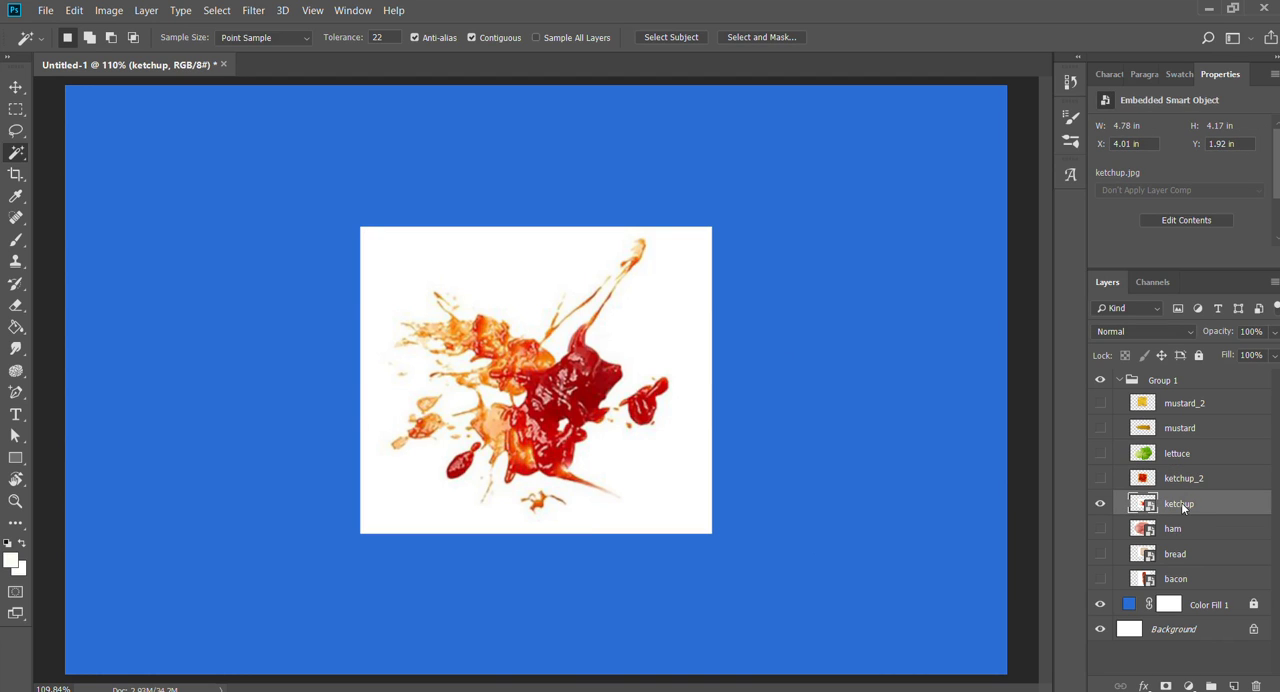
{"action": "left_click", "coordinate": [992, 283]}
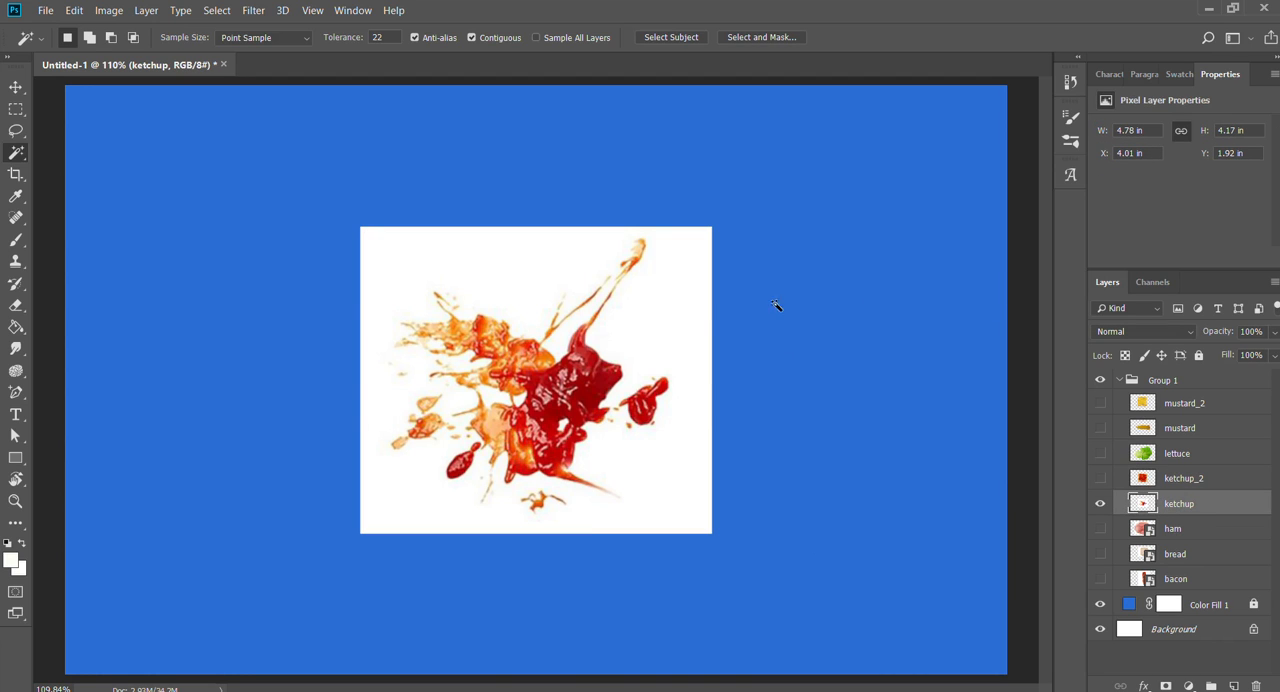
- Try selecting the white background around the ketchup splatter with the Magic Wand, and clear the selection
{"action": "left_click", "coordinate": [682, 296]}
{"action": "key", "text": "z"}
{"action": "left_click_drag", "start_coordinate": [487, 398], "coordinate": [533, 388]}
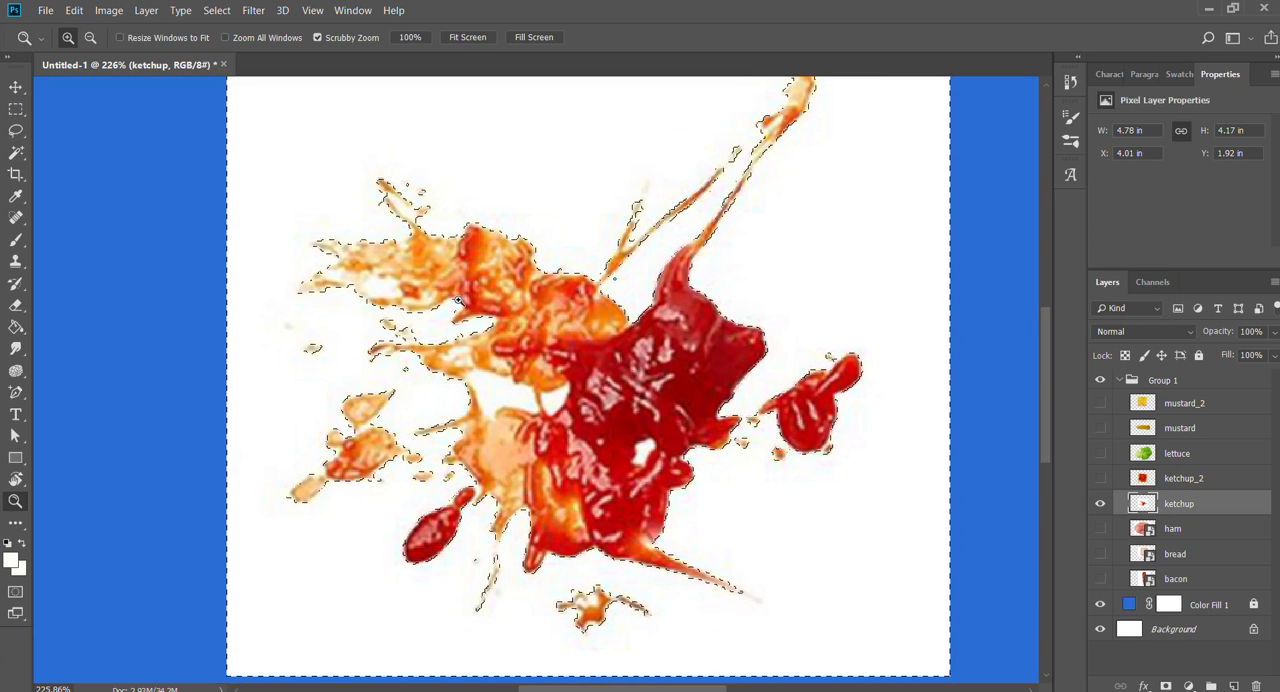
{"action": "key", "text": "ctrl+d"}
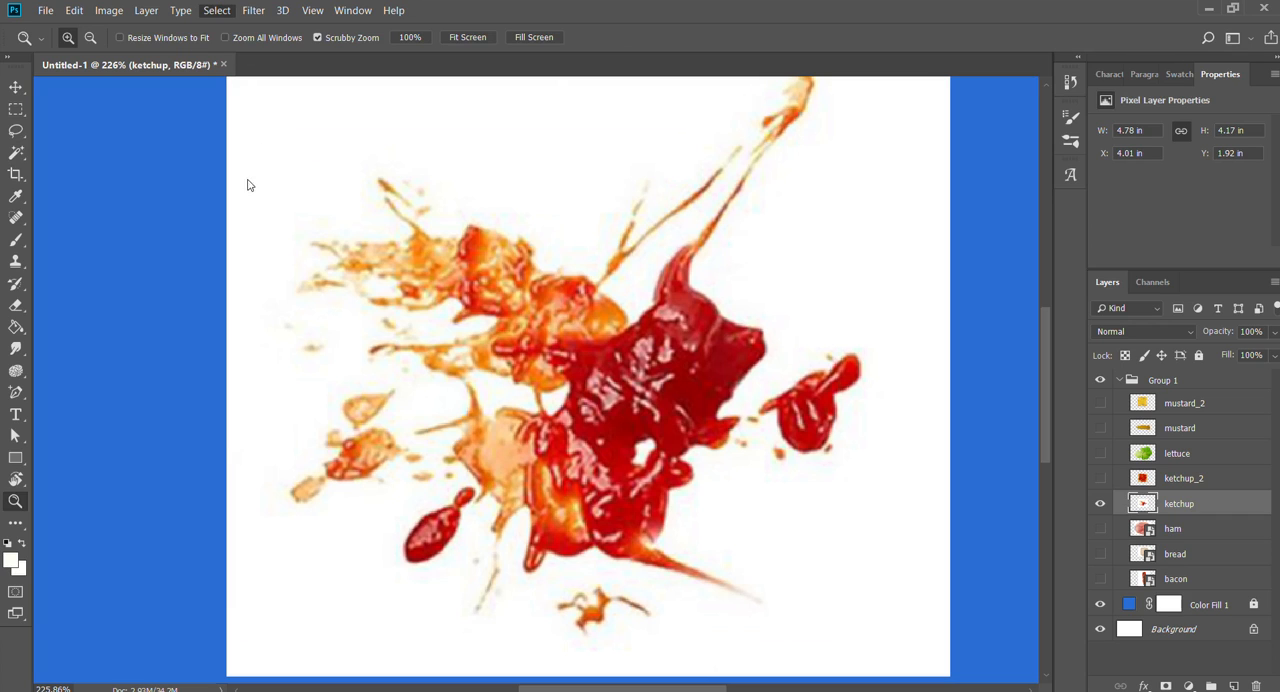
- Open a Color Range selection for the ketchup layer
{"action": "key", "text": "i"}
{"action": "left_click_drag", "start_coordinate": [570, 480], "coordinate": [359, 487]}
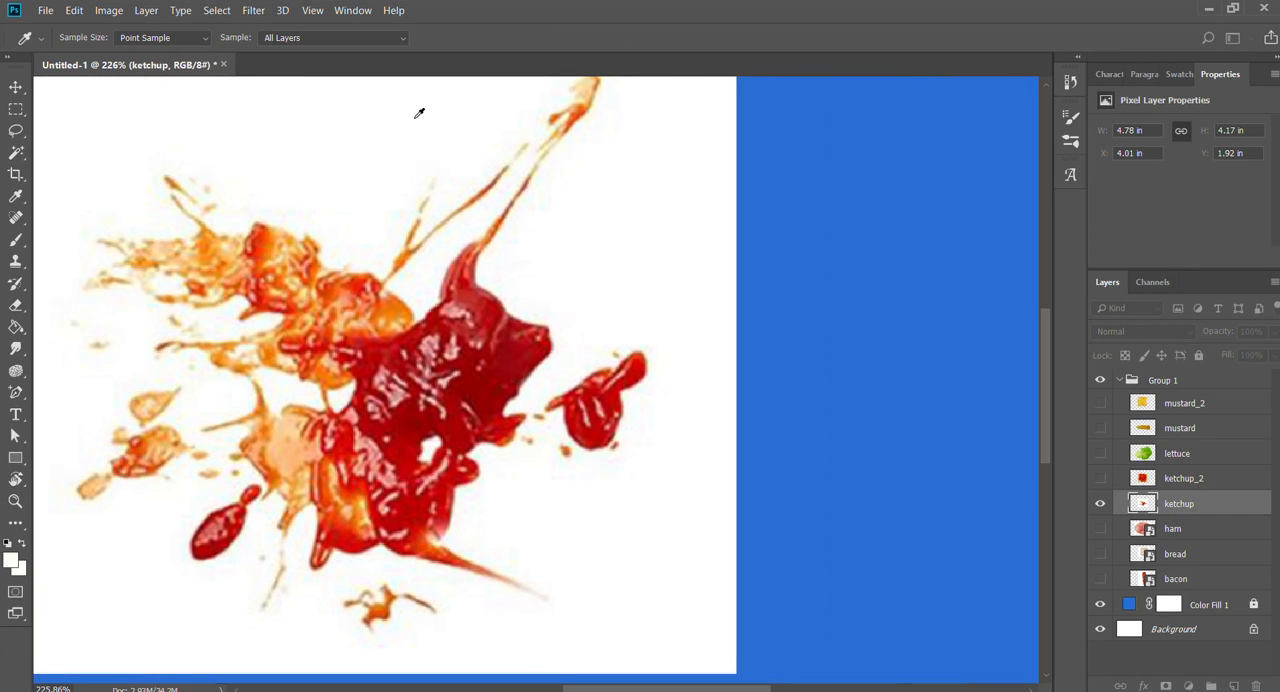
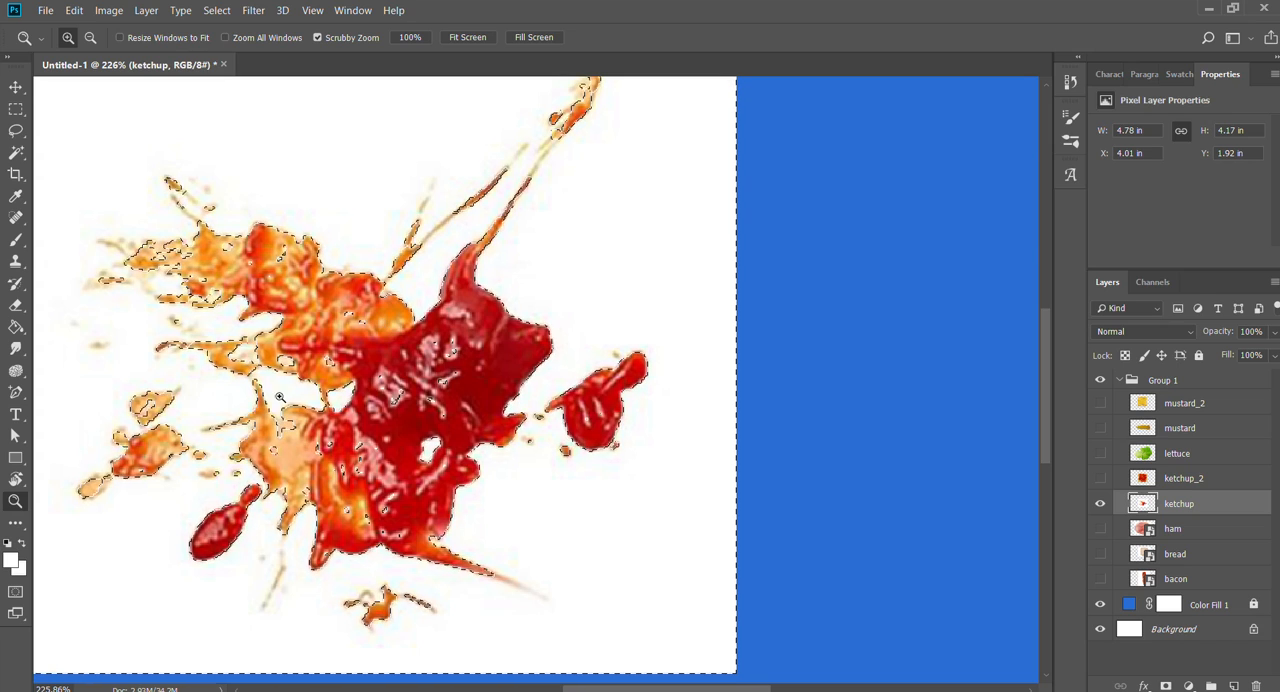
- Examine how closely the selection follows the edges and fine streaks of the ketchup splatter
{"action": "scroll", "coordinate": [476, 323], "scroll_direction": "down", "scroll_amount": 1}
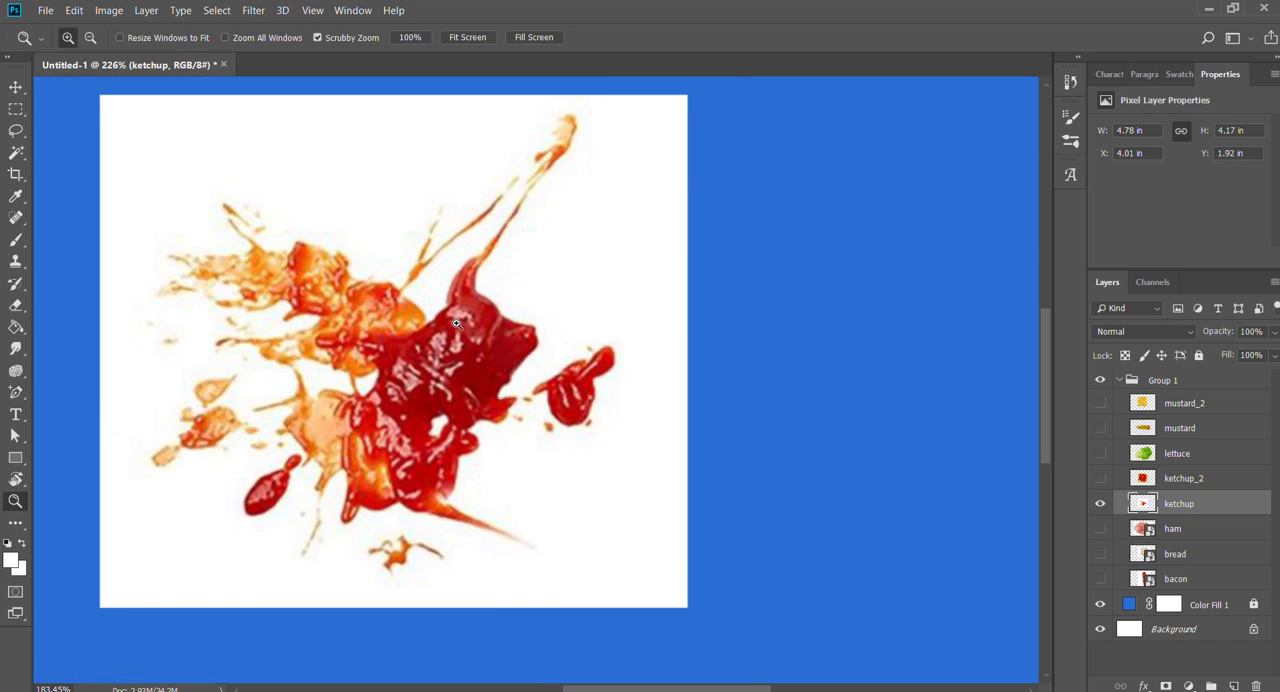
{"action": "left_click_drag", "start_coordinate": [329, 381], "coordinate": [422, 567]}
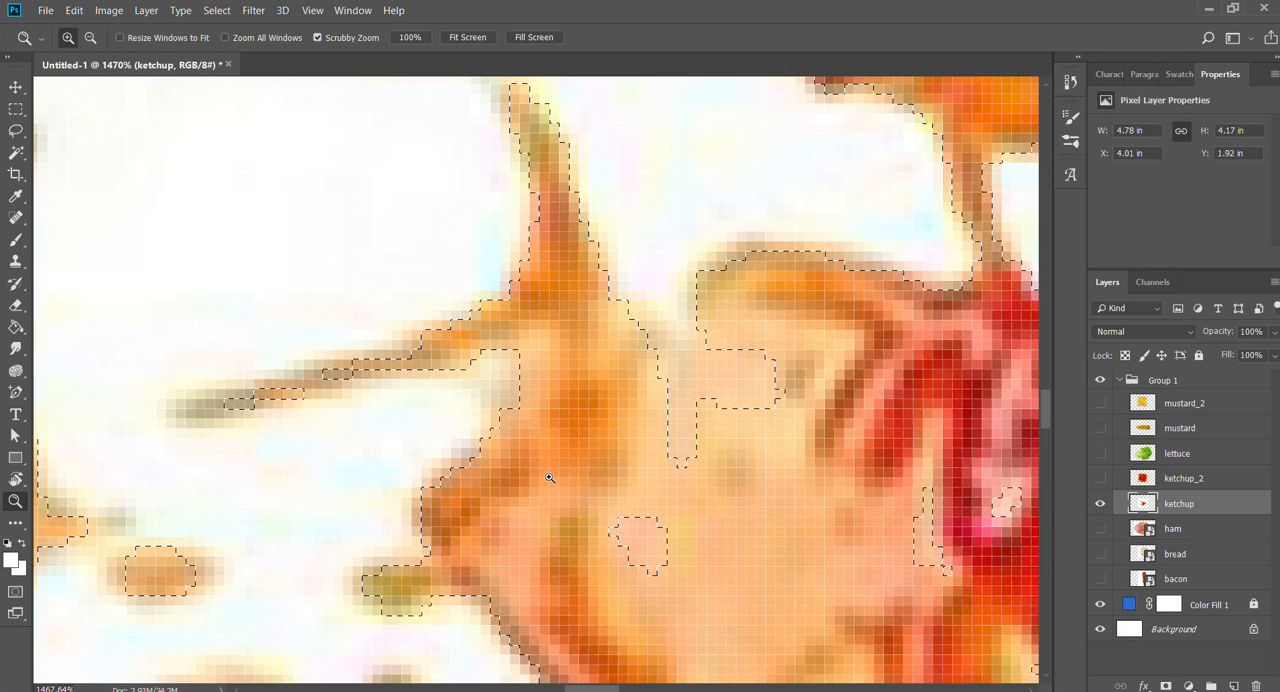
{"action": "left_click_drag", "start_coordinate": [552, 477], "coordinate": [474, 472]}
{"action": "left_click_drag", "start_coordinate": [735, 484], "coordinate": [706, 483]}
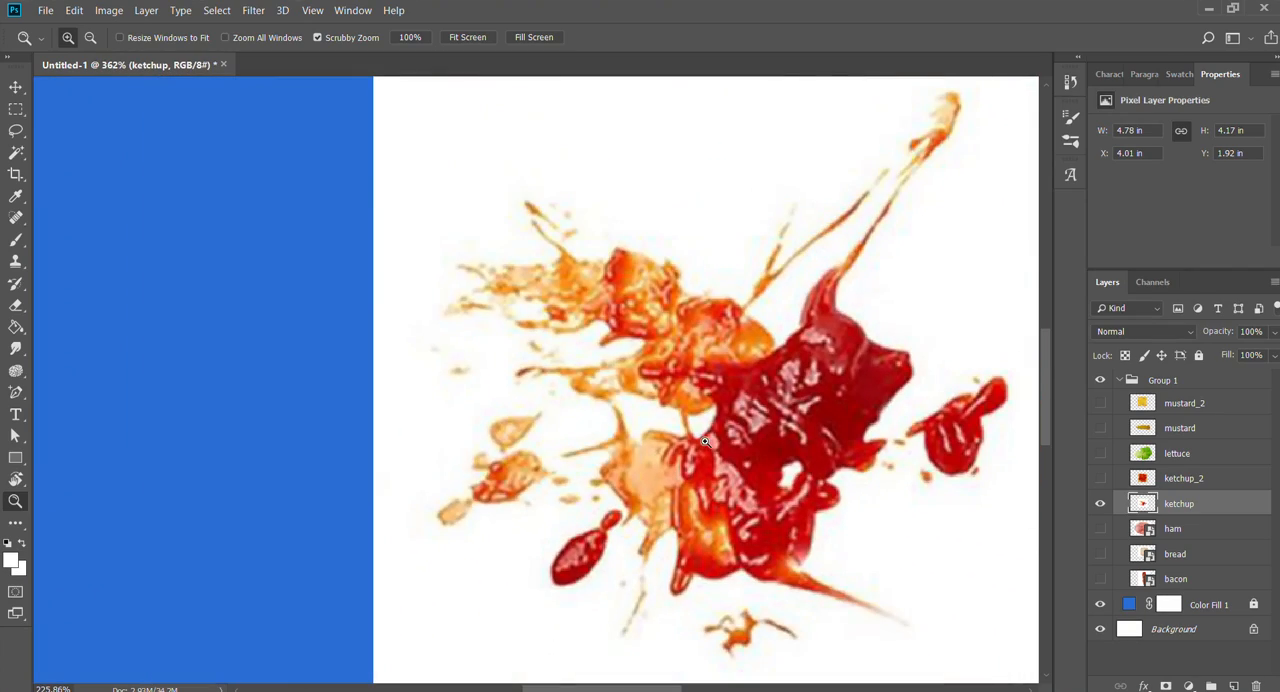
{"action": "mouse_move", "coordinate": [620, 469]}
{"action": "left_mouse_down"}
{"action": "mouse_move", "coordinate": [572, 412]}
{"action": "mouse_move", "coordinate": [655, 407]}
{"action": "mouse_move", "coordinate": [585, 481]}
{"action": "left_mouse_up"}
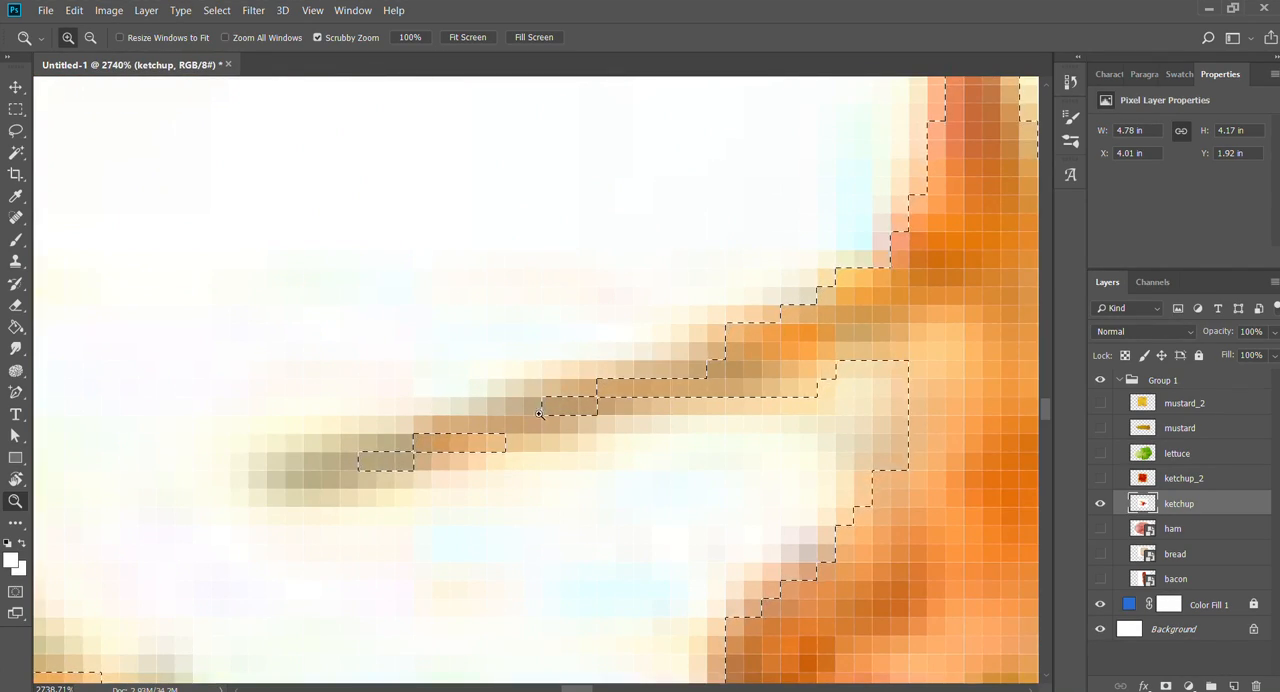
{"action": "left_click_drag", "start_coordinate": [539, 413], "coordinate": [497, 466]}
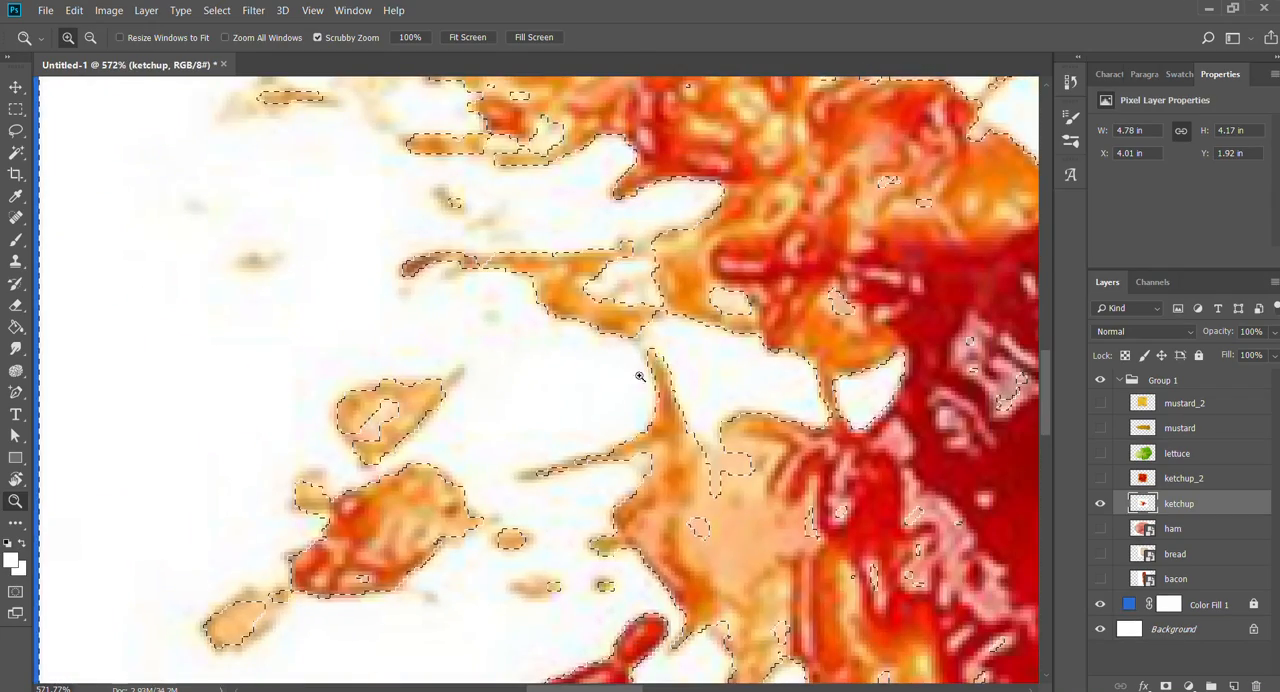
{"action": "left_click_drag", "start_coordinate": [643, 436], "coordinate": [592, 440]}
{"action": "left_click_drag", "start_coordinate": [729, 485], "coordinate": [354, 361]}
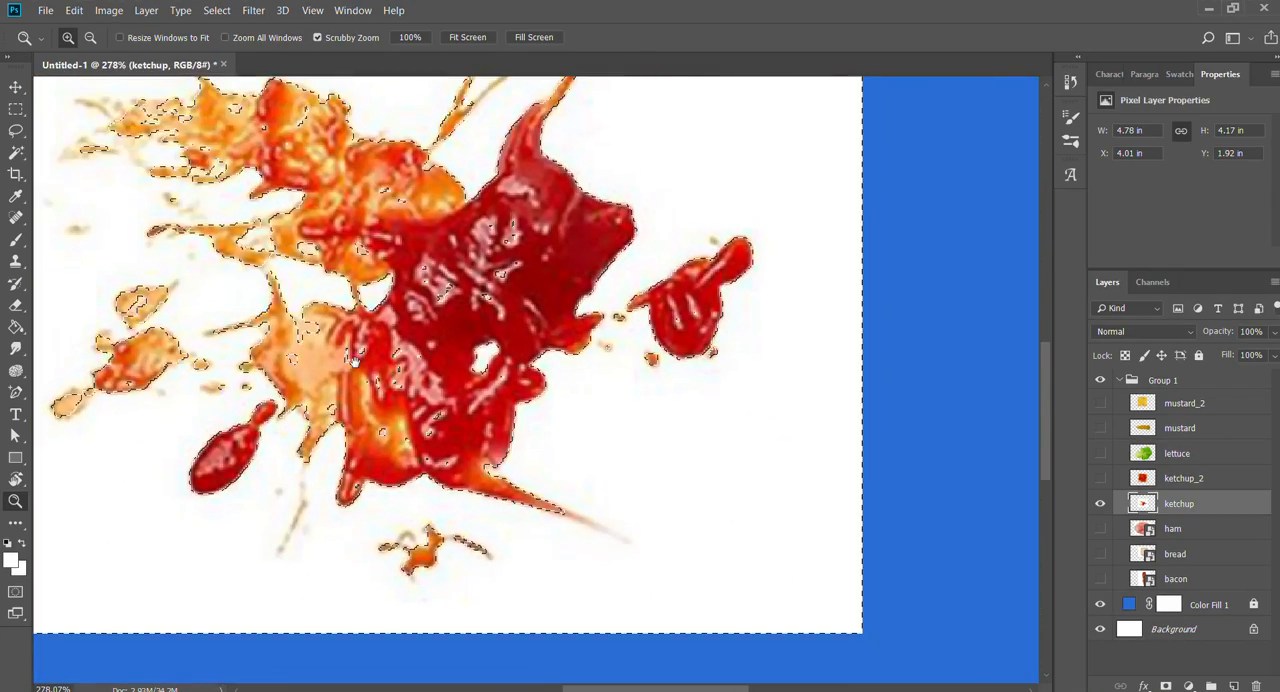
{"action": "left_click_drag", "start_coordinate": [478, 366], "coordinate": [442, 366]}
{"action": "left_click_drag", "start_coordinate": [518, 321], "coordinate": [564, 383]}
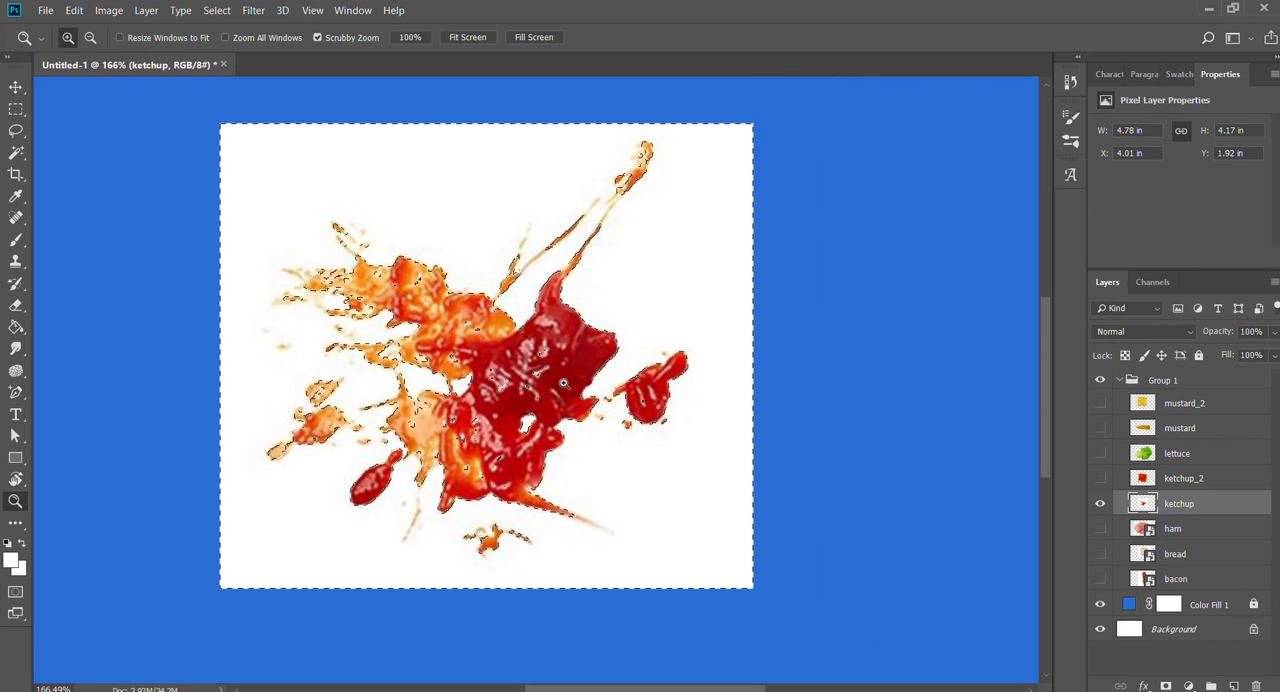
- Delete the selected white background from the ketchup layer and deselect
{"action": "key", "text": "Delete"}
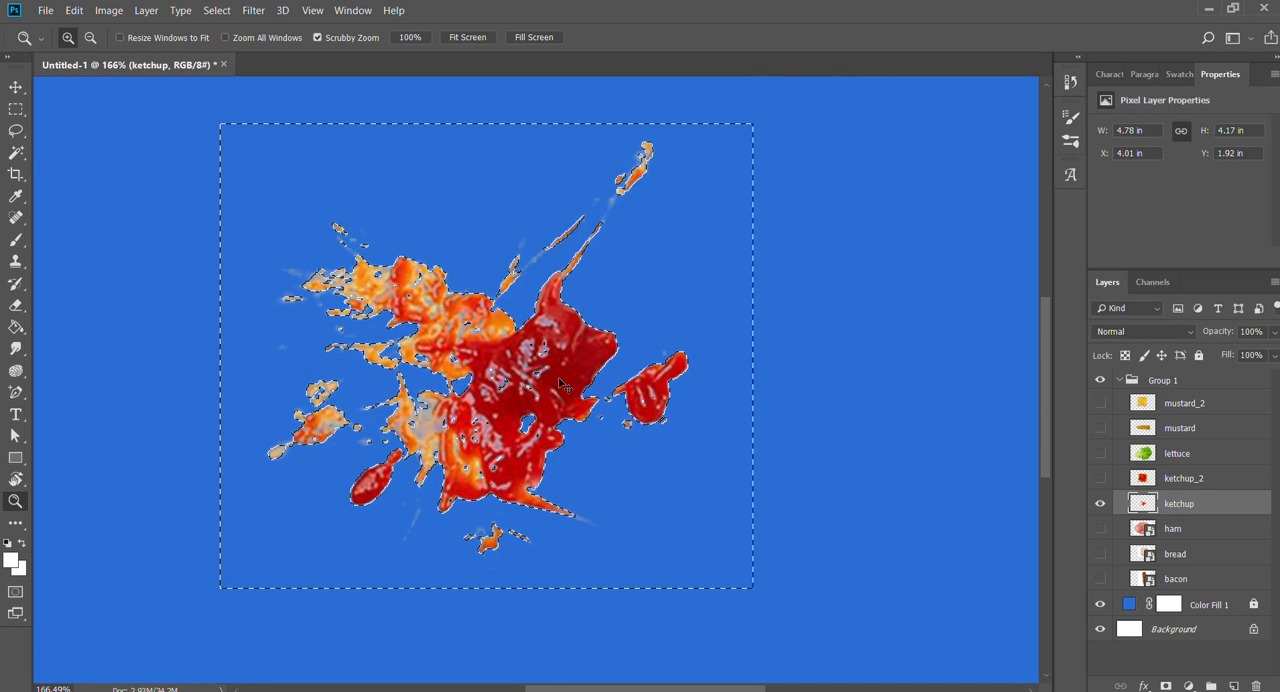
{"action": "key", "text": "ctrl+d"}
{"action": "left_click_drag", "start_coordinate": [463, 358], "coordinate": [500, 358]}
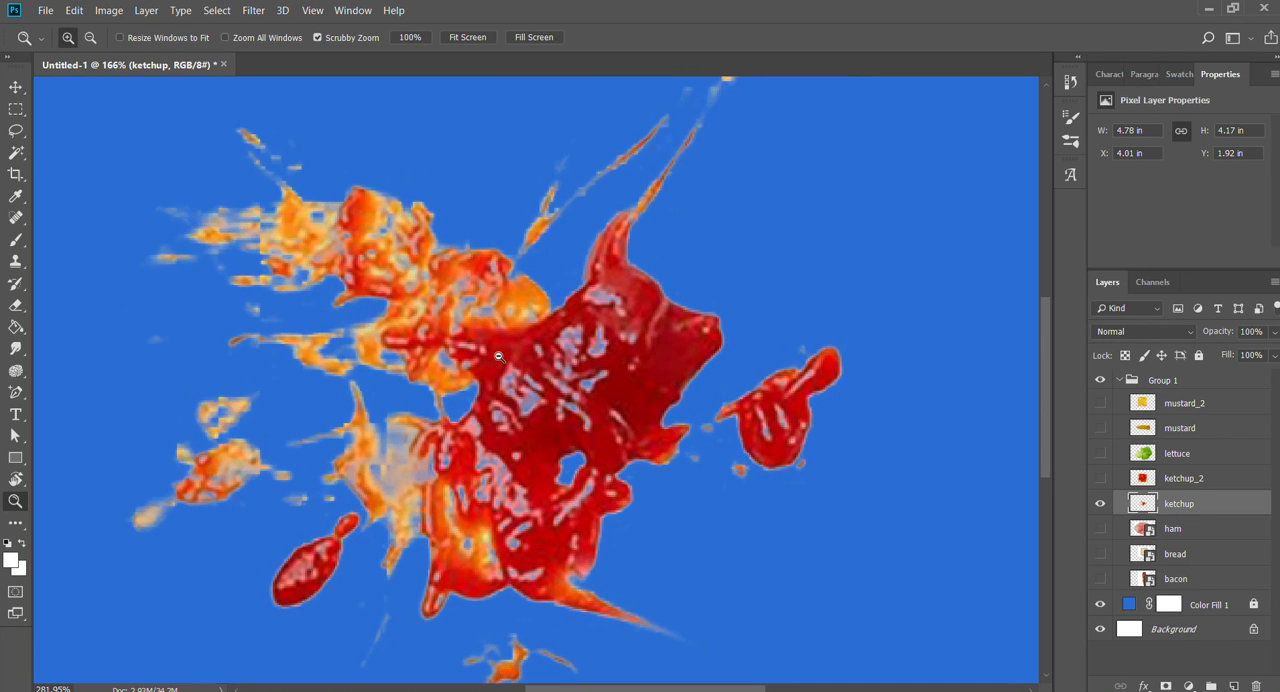
- Load the ketchup layer's pixels as a selection, repeatedly delete the faint fringe outside it, and deselect
{"action": "left_click", "coordinate": [1143, 502], "text": "ctrl"}
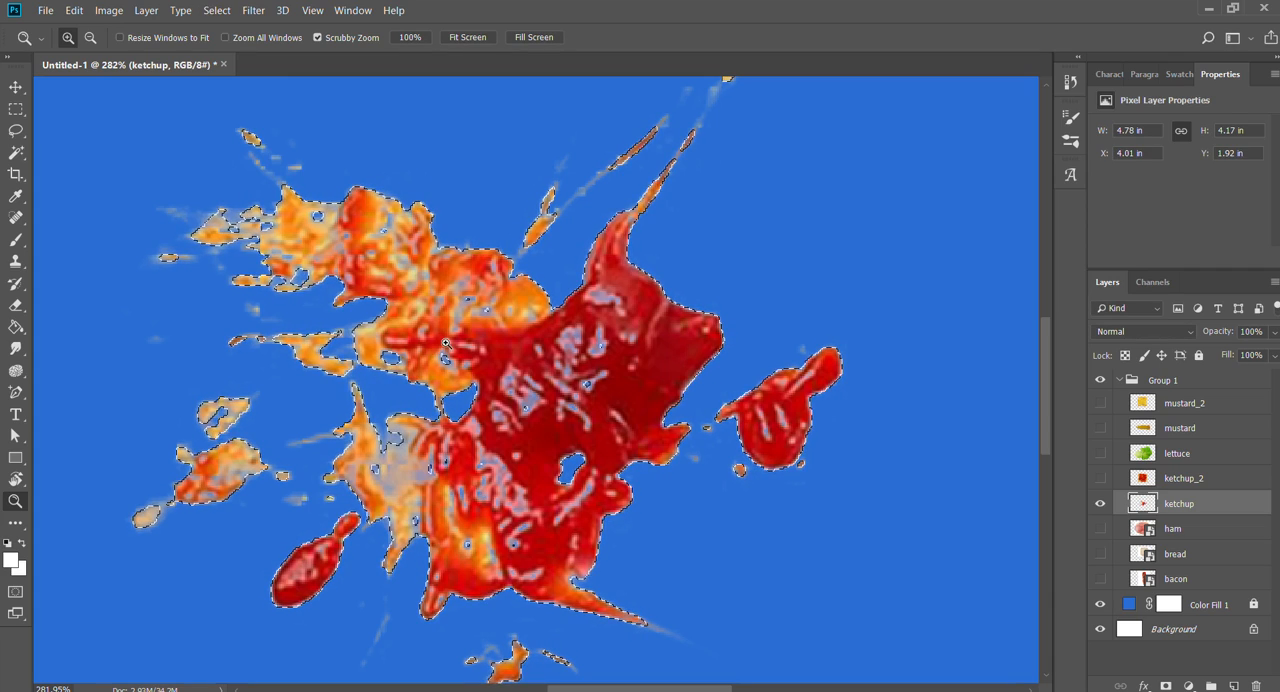
{"action": "left_click_drag", "start_coordinate": [457, 343], "coordinate": [659, 420]}
{"action": "key", "text": "Delete"}
{"action": "key", "text": "Delete"}
{"action": "key", "text": "Delete"}
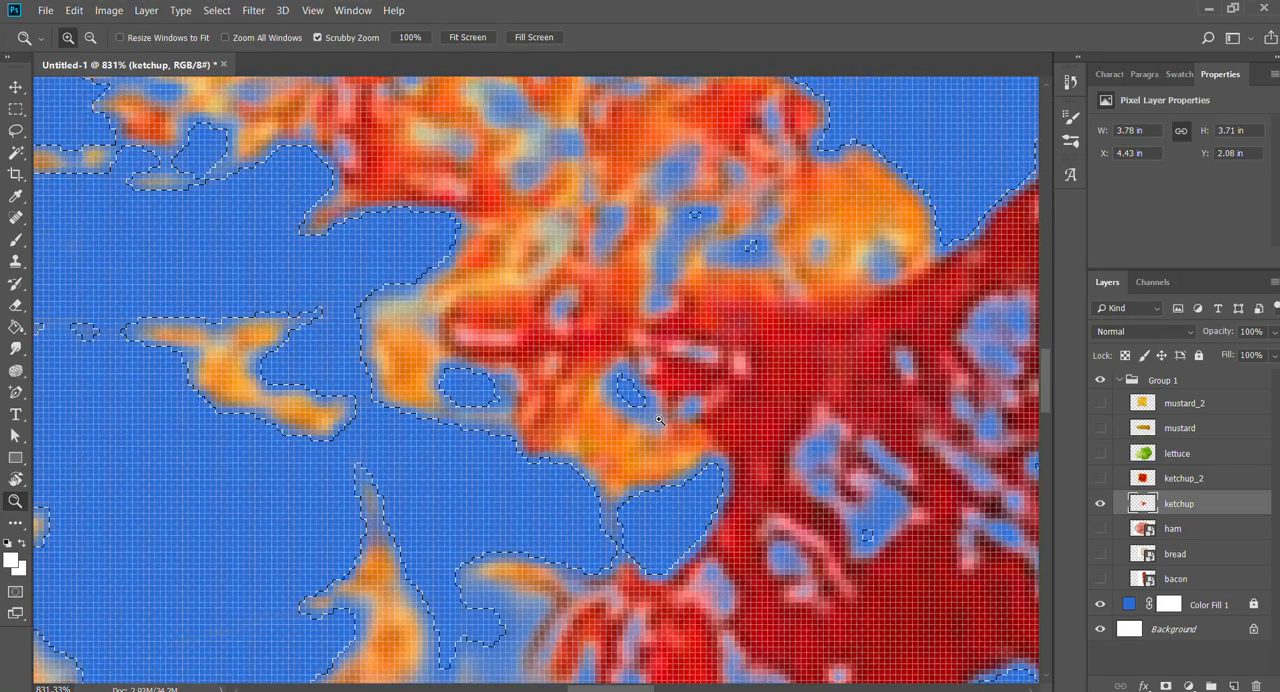
{"action": "key", "text": "Delete"}
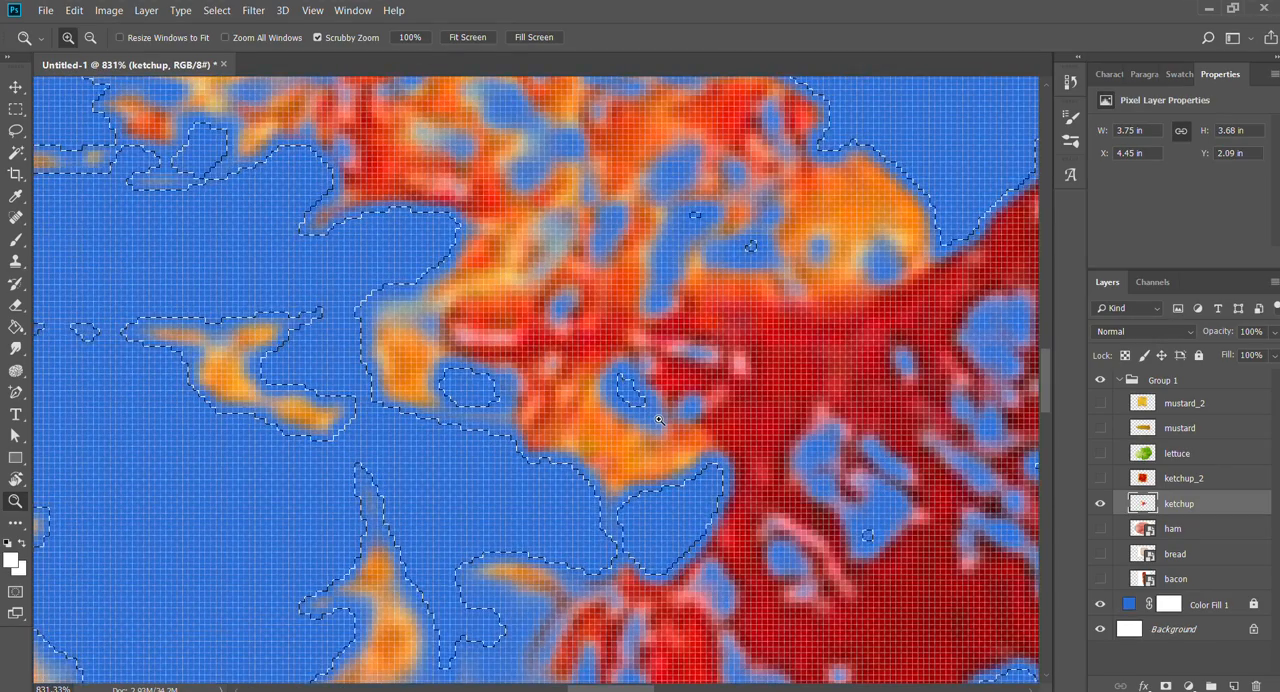
{"action": "key", "text": "ctrl+d"}
{"action": "scroll", "coordinate": [675, 462], "scroll_direction": "down", "scroll_amount": 6}
{"action": "left_click_drag", "start_coordinate": [692, 586], "coordinate": [606, 466]}
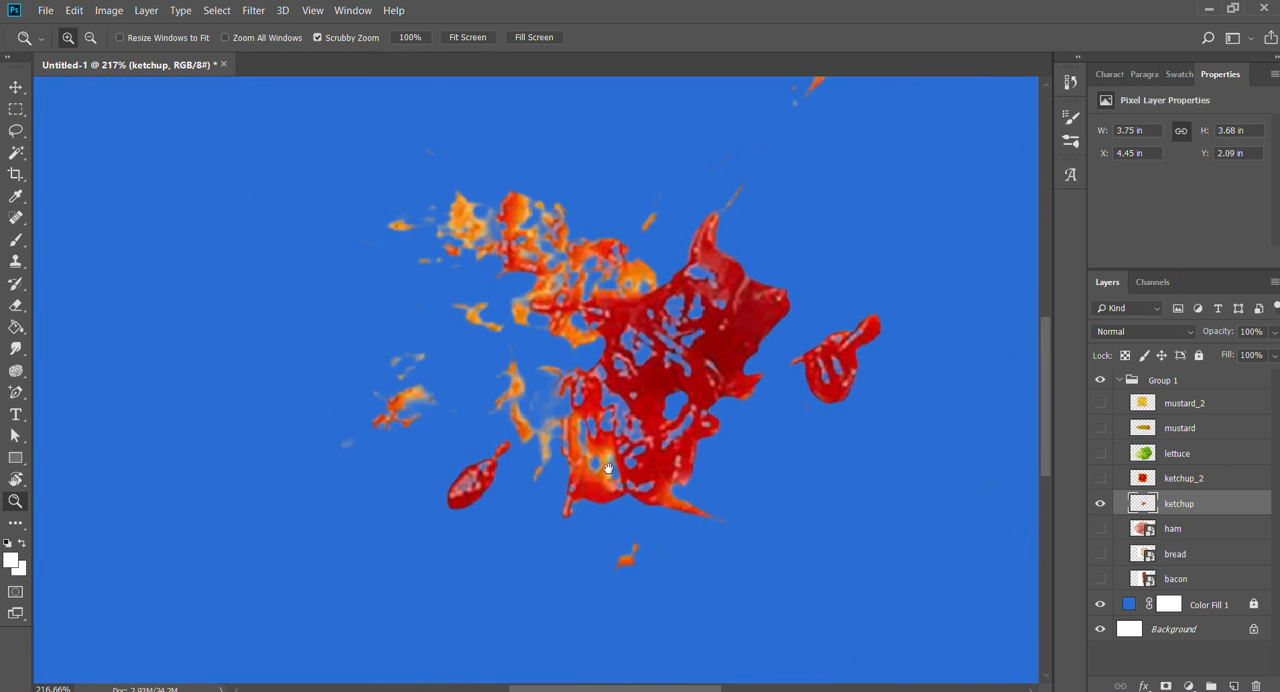
{"action": "scroll", "coordinate": [687, 431], "scroll_direction": "down", "scroll_amount": 1}
{"action": "scroll", "coordinate": [785, 351], "scroll_direction": "down", "scroll_amount": 1}
{"action": "left_click_drag", "start_coordinate": [785, 351], "coordinate": [700, 386]}
{"action": "key", "text": "v"}
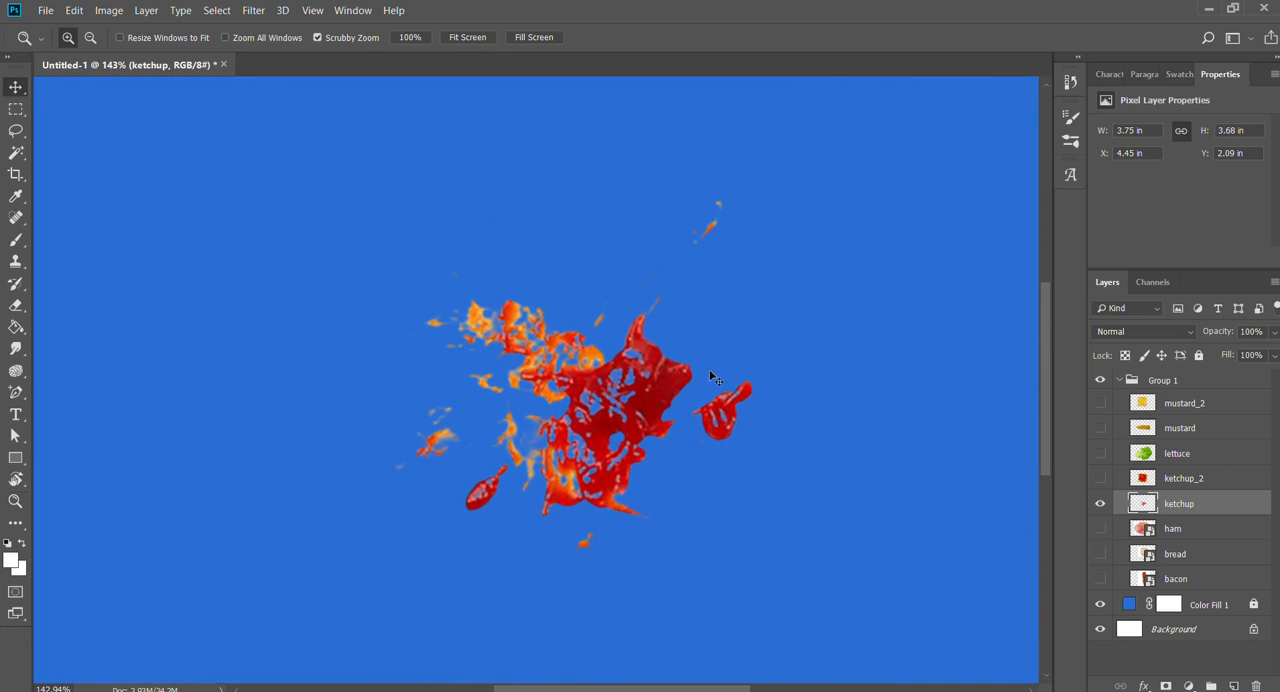
- Show the ham layer in place of ketchup and rasterize it
{"action": "left_click", "coordinate": [1100, 503]}
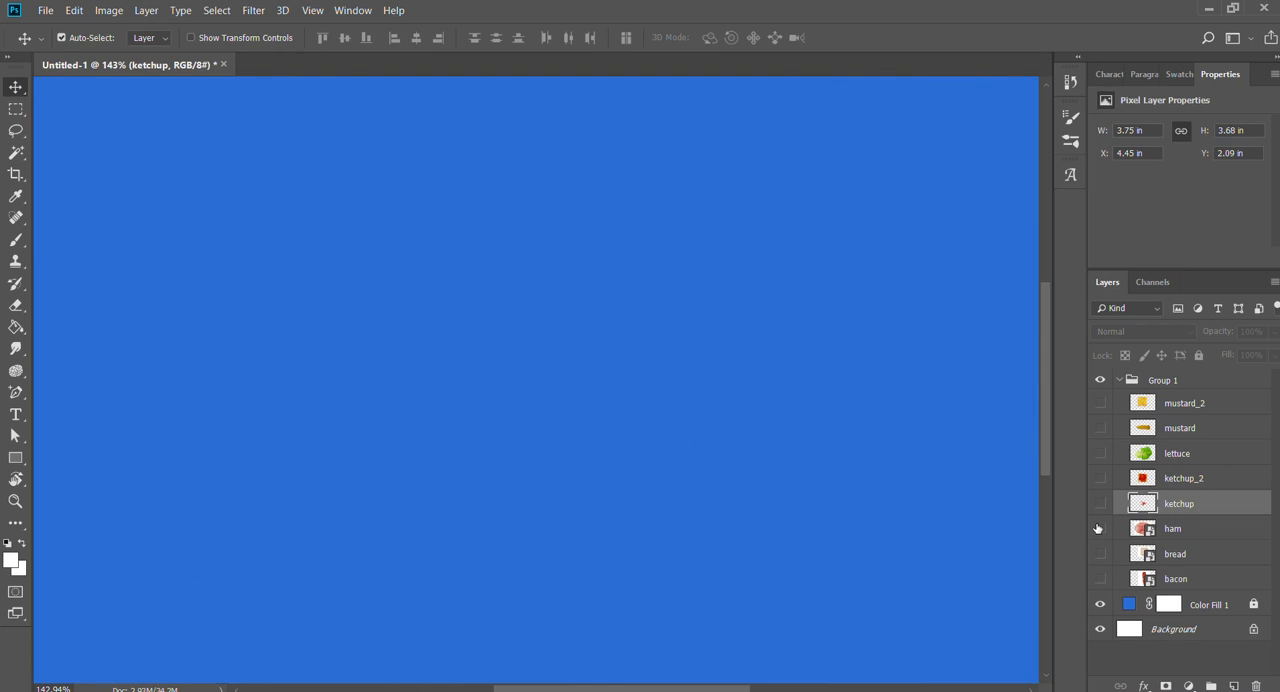
{"action": "left_click", "coordinate": [1100, 528]}
{"action": "key", "text": "z"}
{"action": "left_click_drag", "start_coordinate": [720, 375], "coordinate": [686, 372]}
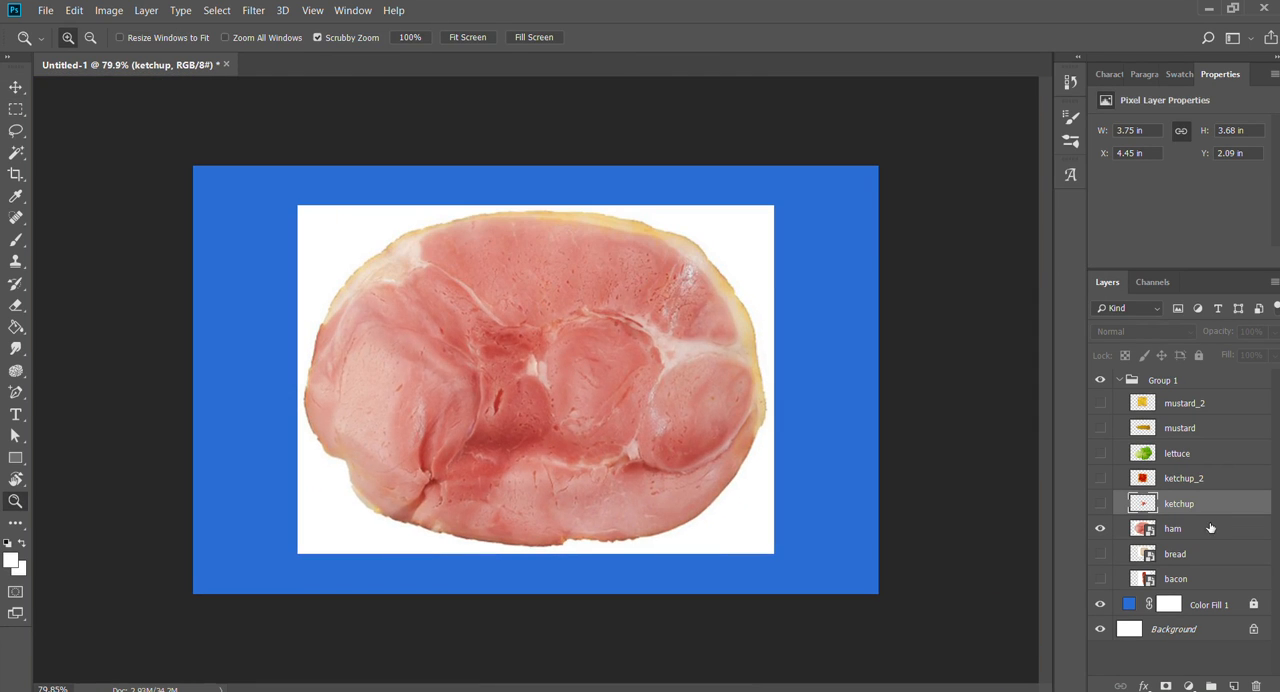
{"action": "left_click", "coordinate": [1175, 530]}
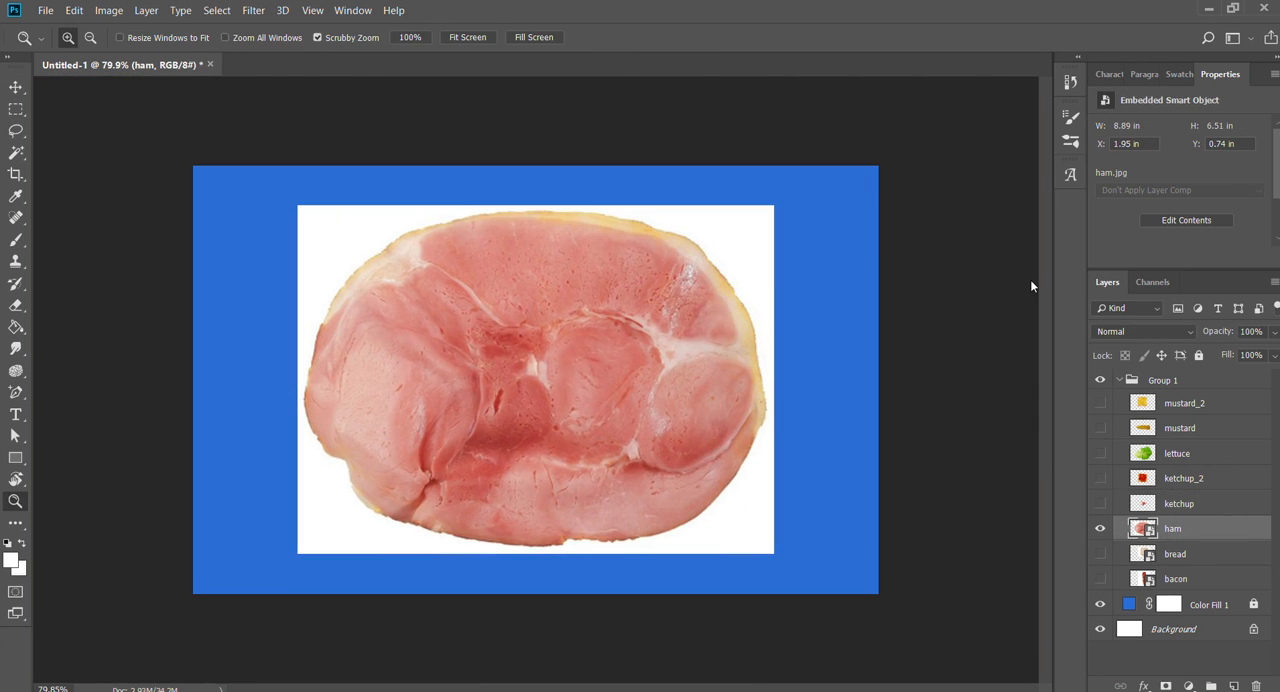
- Delete the white background around the ham slice with the Magic Wand, and deselect
{"action": "key", "text": "w"}
{"action": "left_click", "coordinate": [770, 285]}
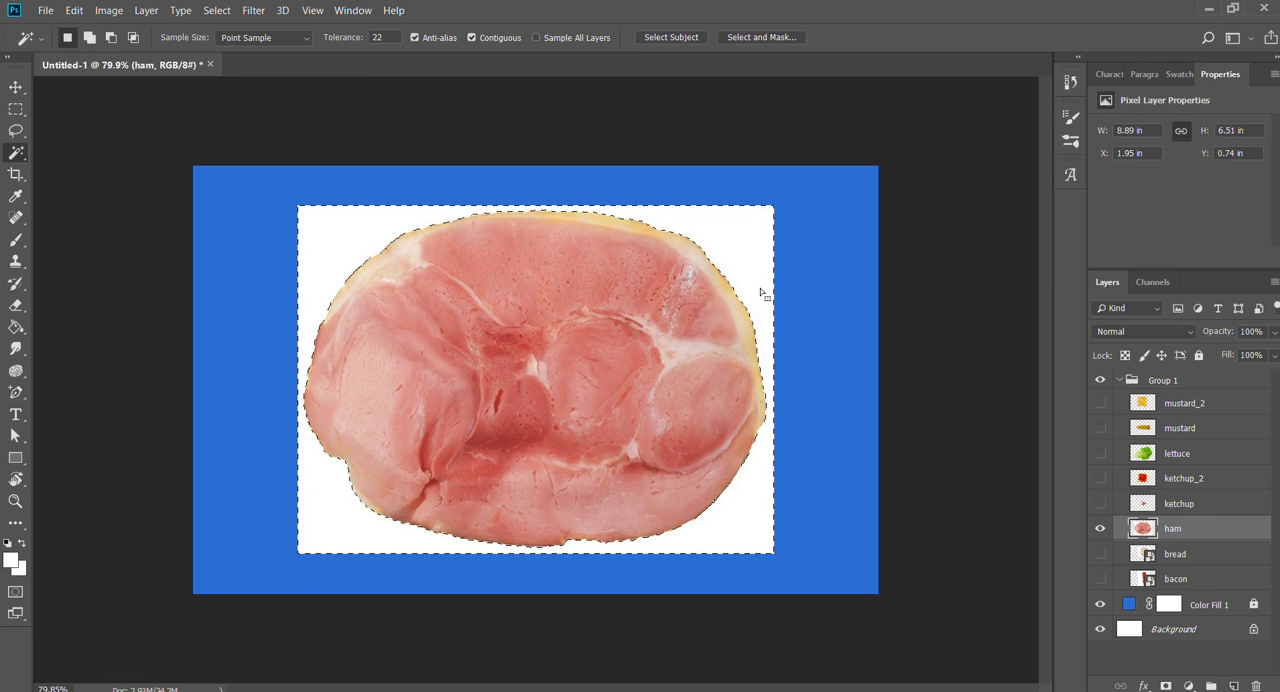
{"action": "key", "text": "Delete"}
{"action": "key", "text": "ctrl+d"}
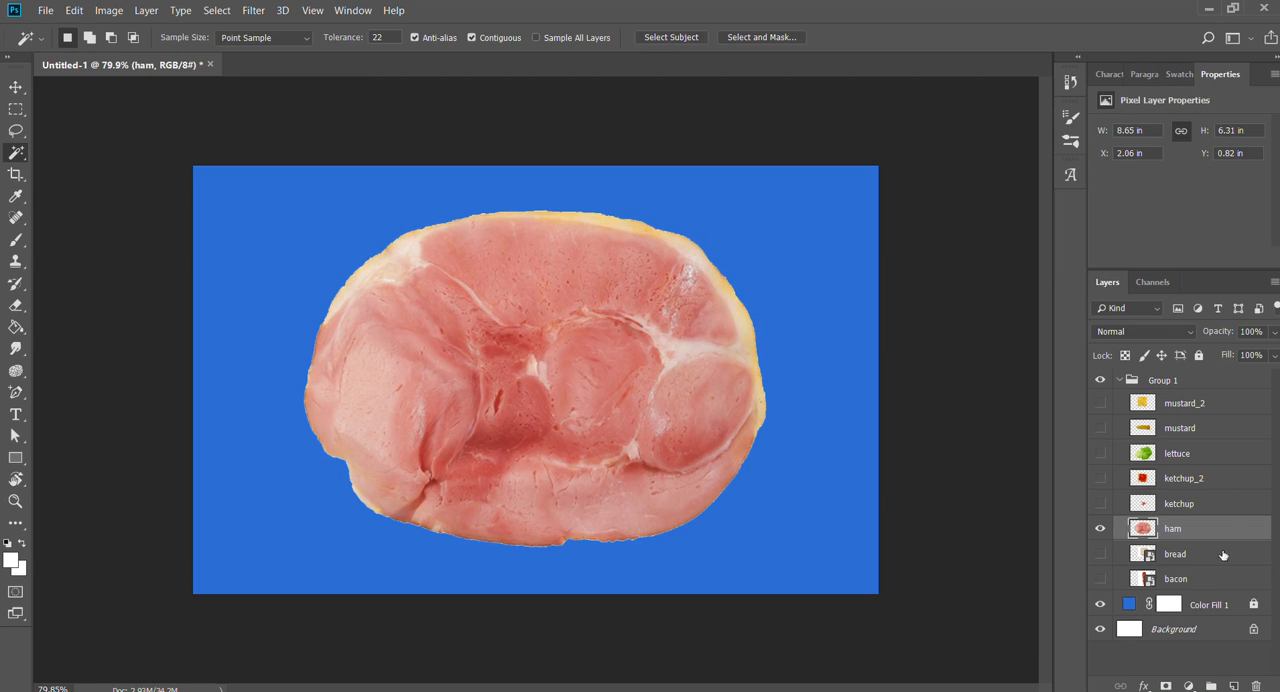
- Show the bread and bacon layers in place of ham, and rasterize both layers together
{"action": "left_click", "coordinate": [1101, 553]}
{"action": "left_click", "coordinate": [1101, 529]}
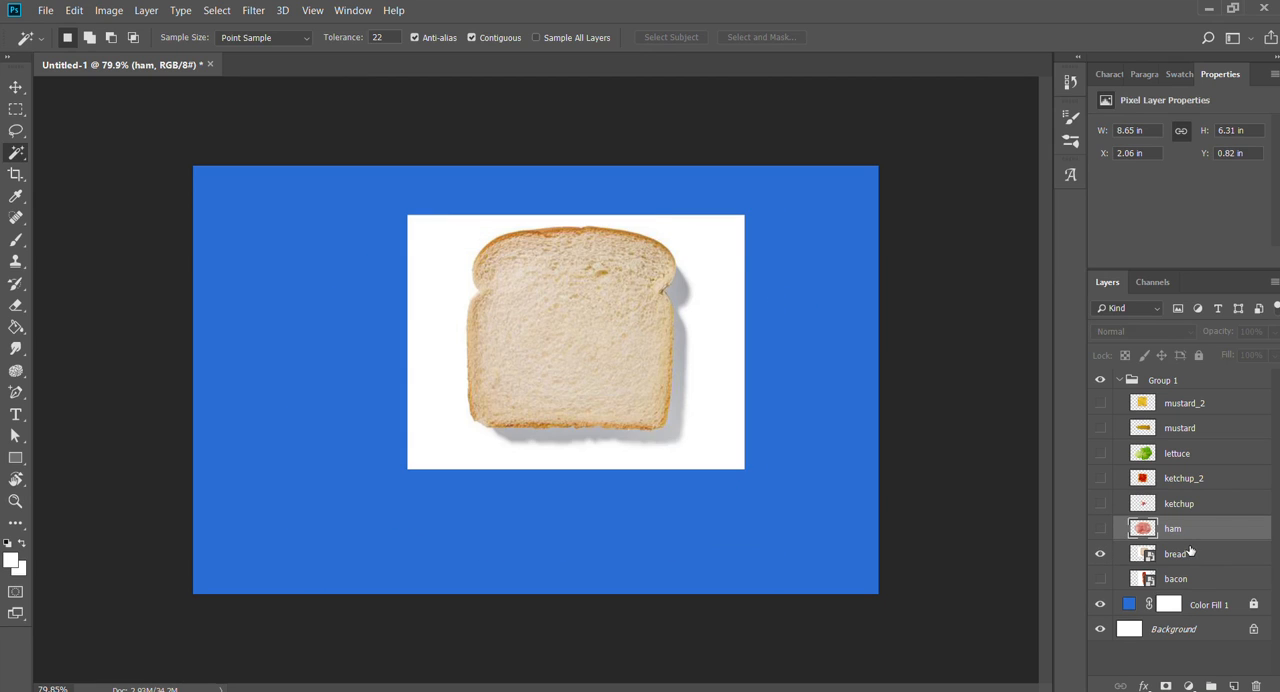
{"action": "left_click", "coordinate": [1190, 552]}
{"action": "left_click", "coordinate": [1100, 578]}
{"action": "left_click", "coordinate": [1190, 574], "text": "shift"}
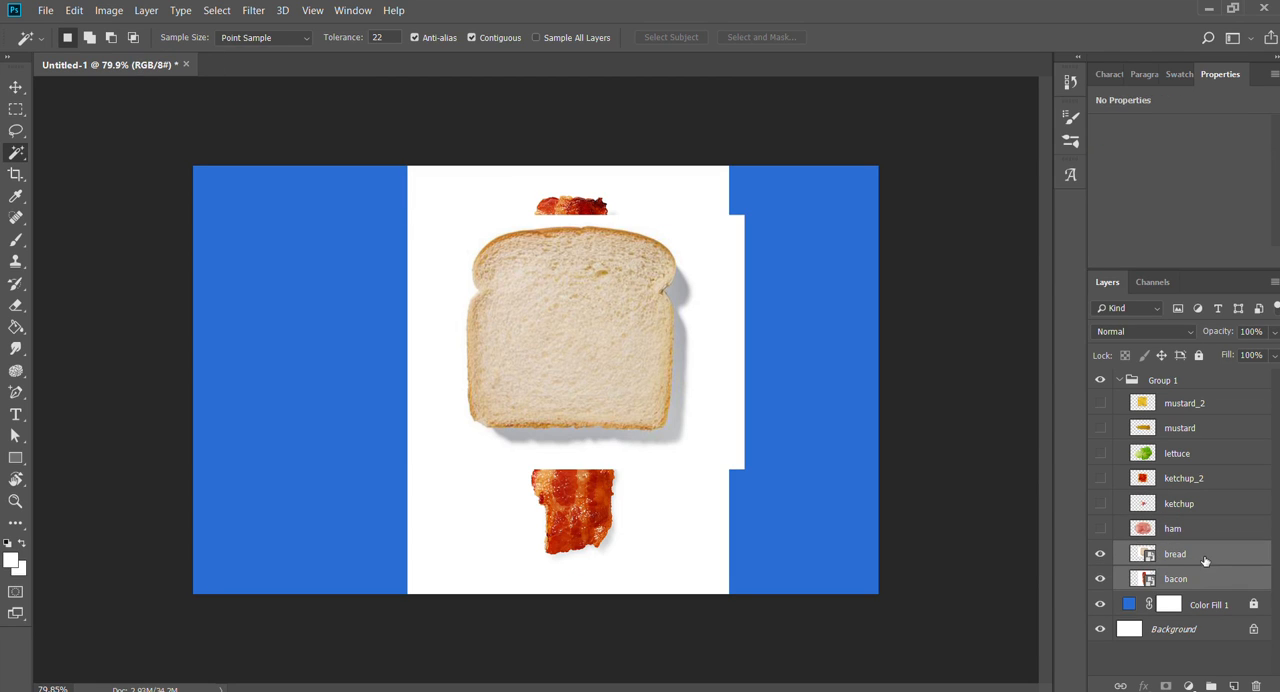
{"action": "left_click", "coordinate": [1049, 284]}
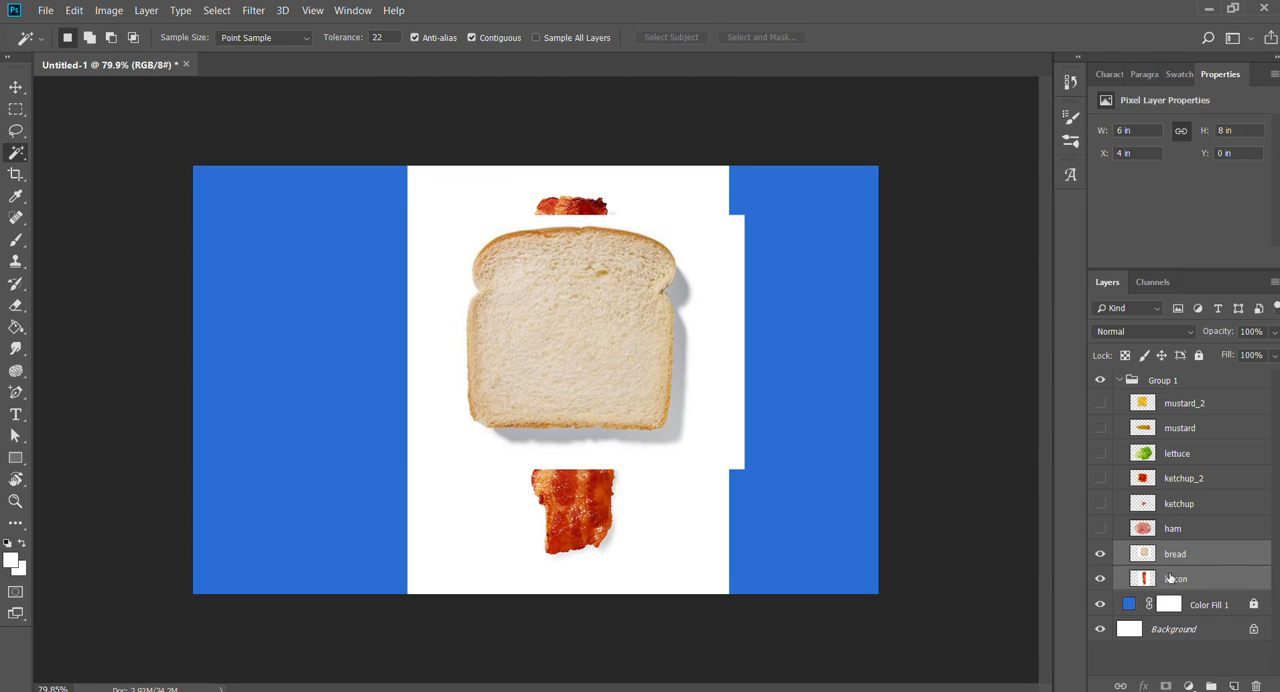
- Delete the white background around the bread slice on the bread layer with the Magic Wand
{"action": "left_click", "coordinate": [1200, 400], "text": "shift"}
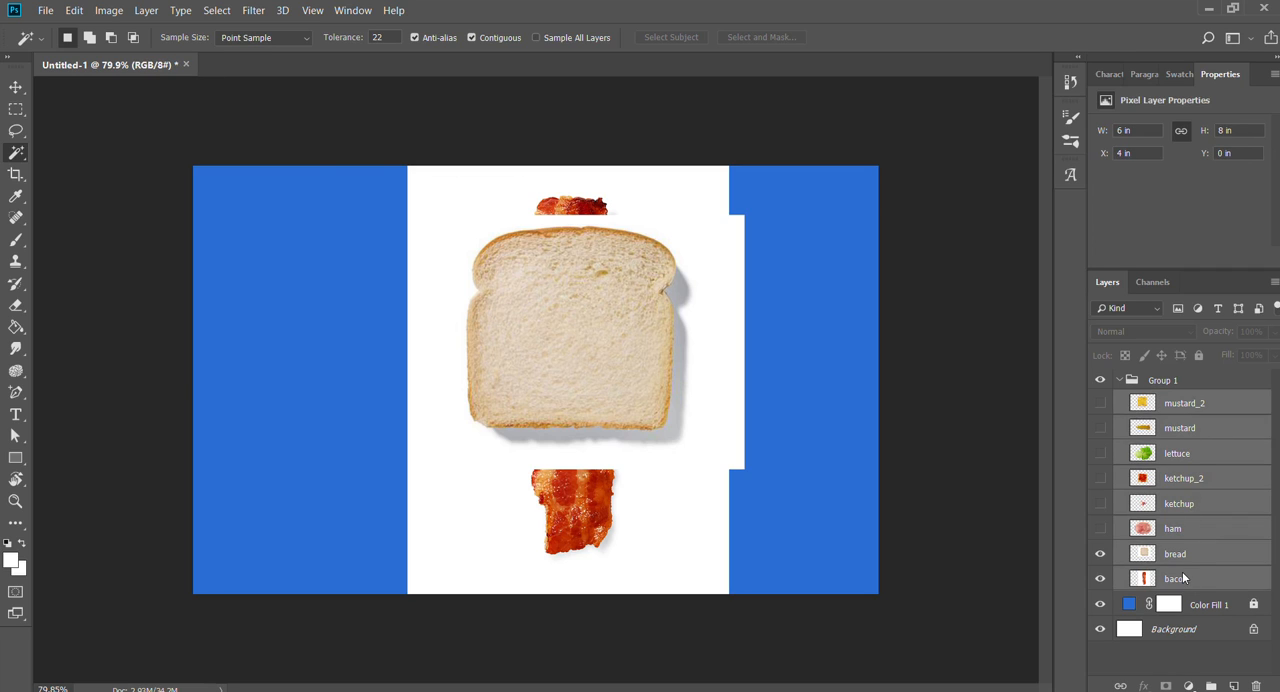
{"action": "left_click", "coordinate": [1165, 558]}
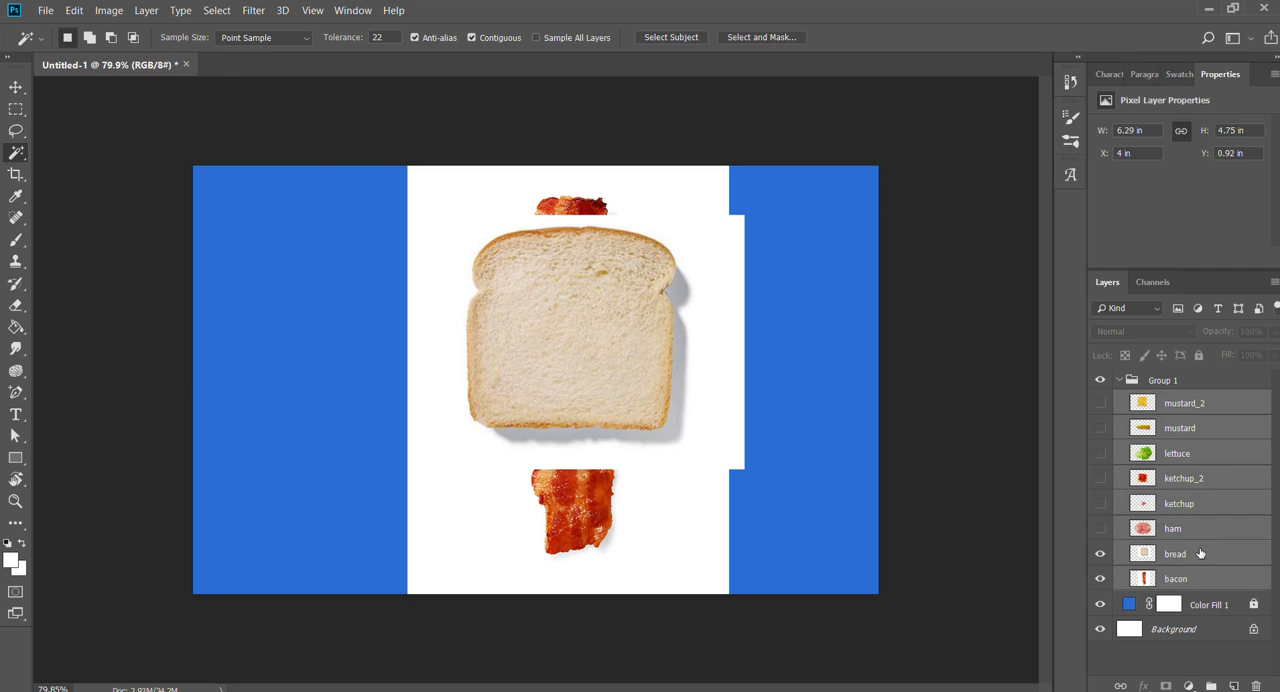
{"action": "left_click", "coordinate": [700, 301]}
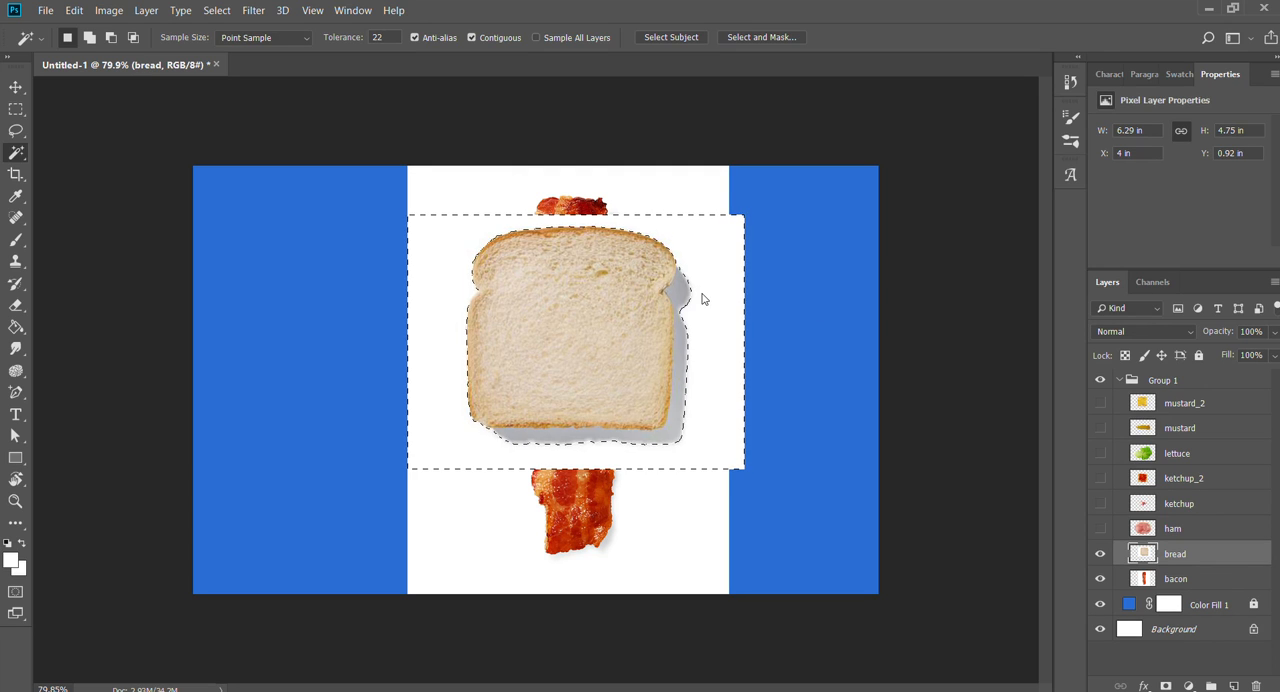
{"action": "key", "text": "Delete"}
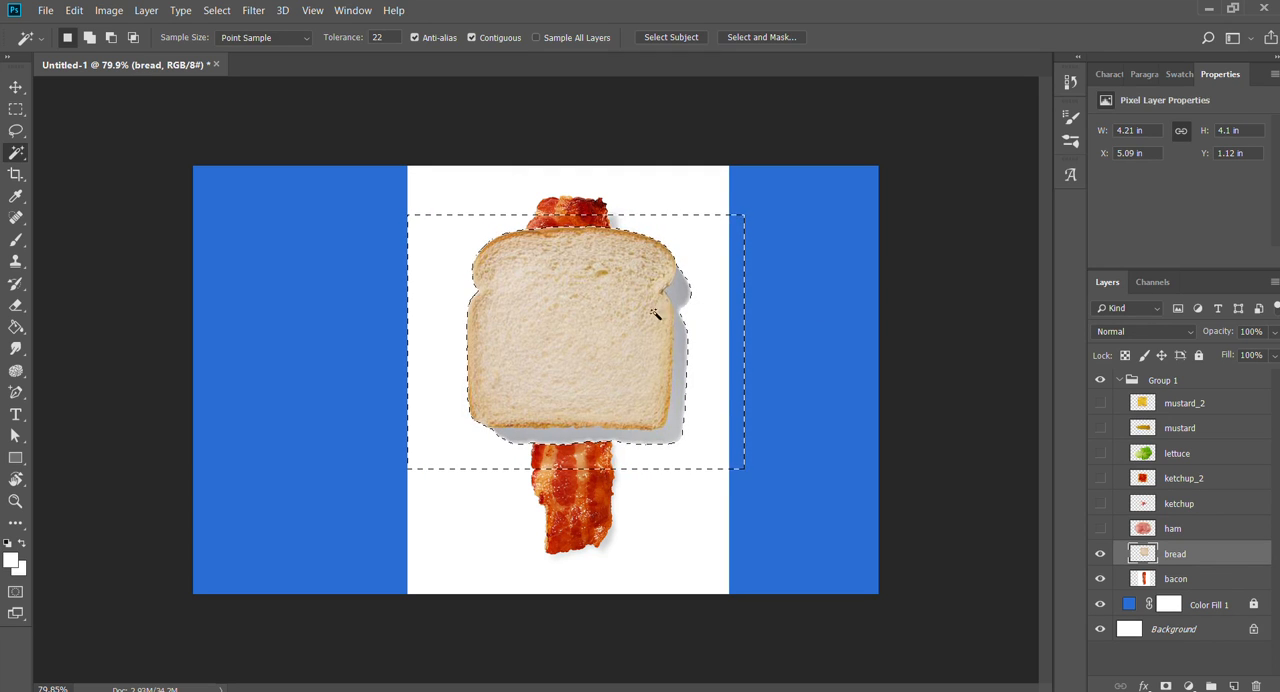
- Hide the bacon layer and clear the selection around the bread slice
{"action": "left_click", "coordinate": [1100, 578]}
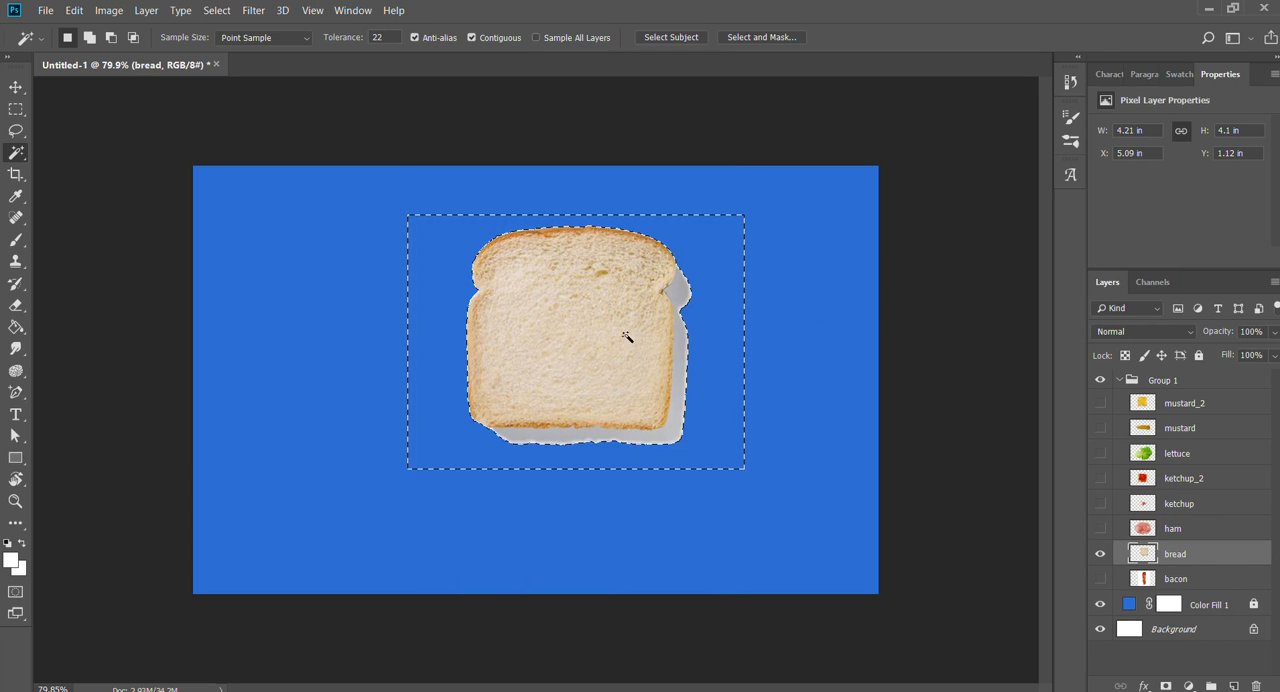
{"action": "key", "text": "z"}
{"action": "left_click_drag", "start_coordinate": [627, 337], "coordinate": [667, 337]}
{"action": "key", "text": "w"}
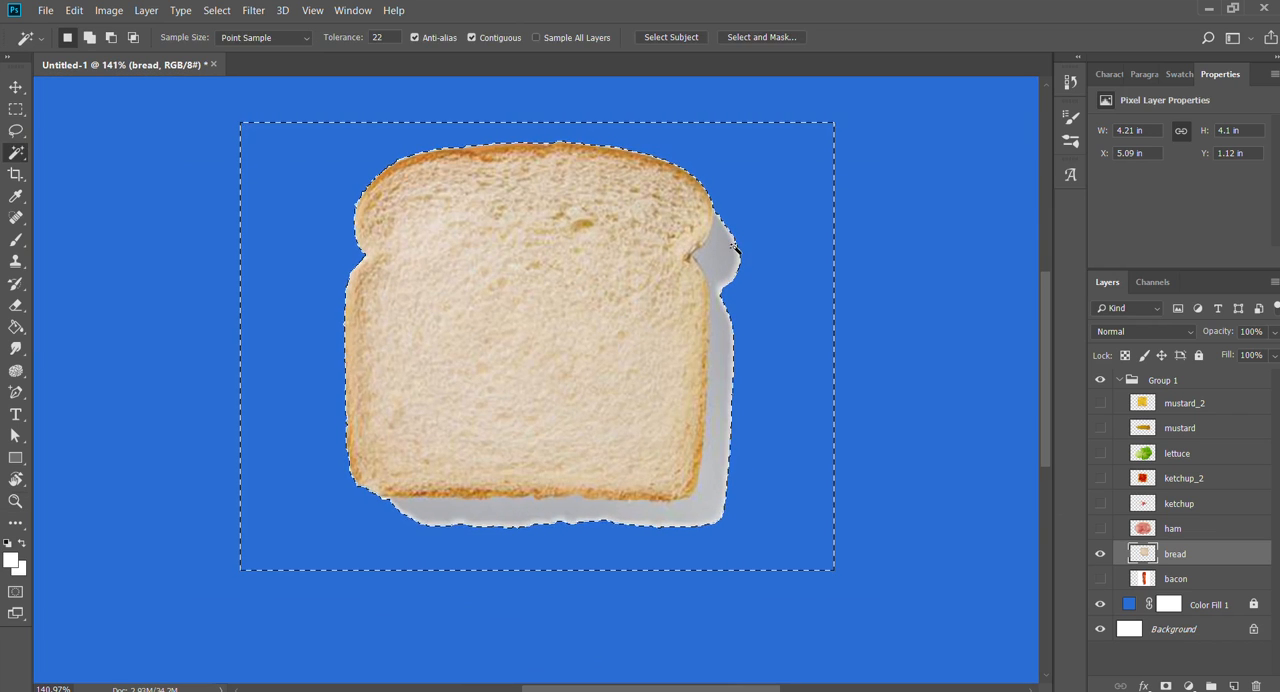
{"action": "key", "text": "z"}
{"action": "left_click_drag", "start_coordinate": [735, 247], "coordinate": [757, 249]}
{"action": "key", "text": "w"}
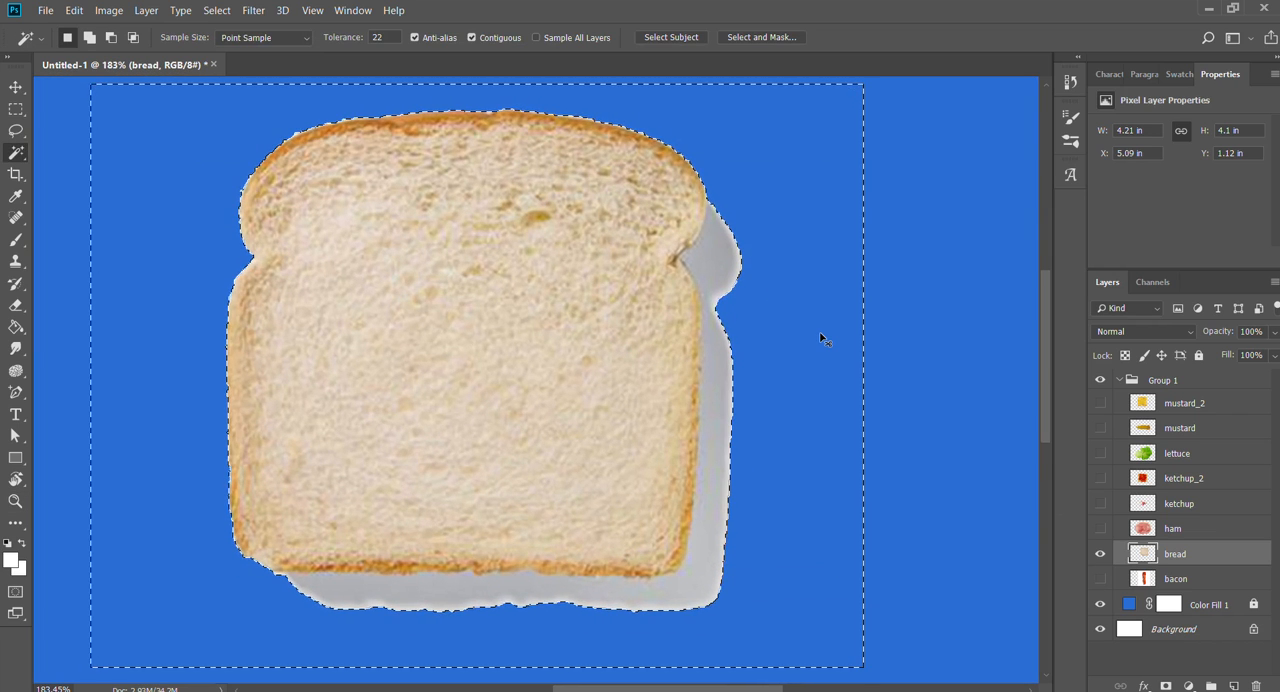
{"action": "key", "text": "ctrl+d"}
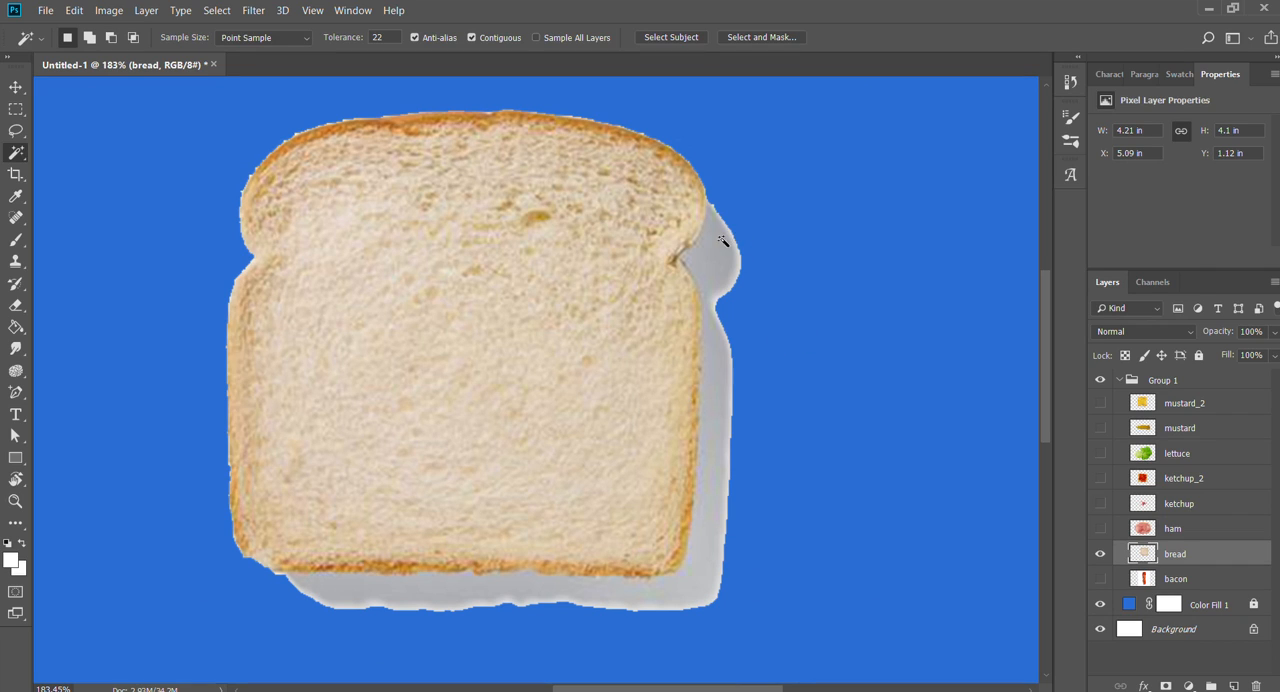
- Try deleting the bread slice's grey shadow with a Magic Wand selection, and undo the deletion
{"action": "left_click", "coordinate": [717, 486], "text": "shift"}
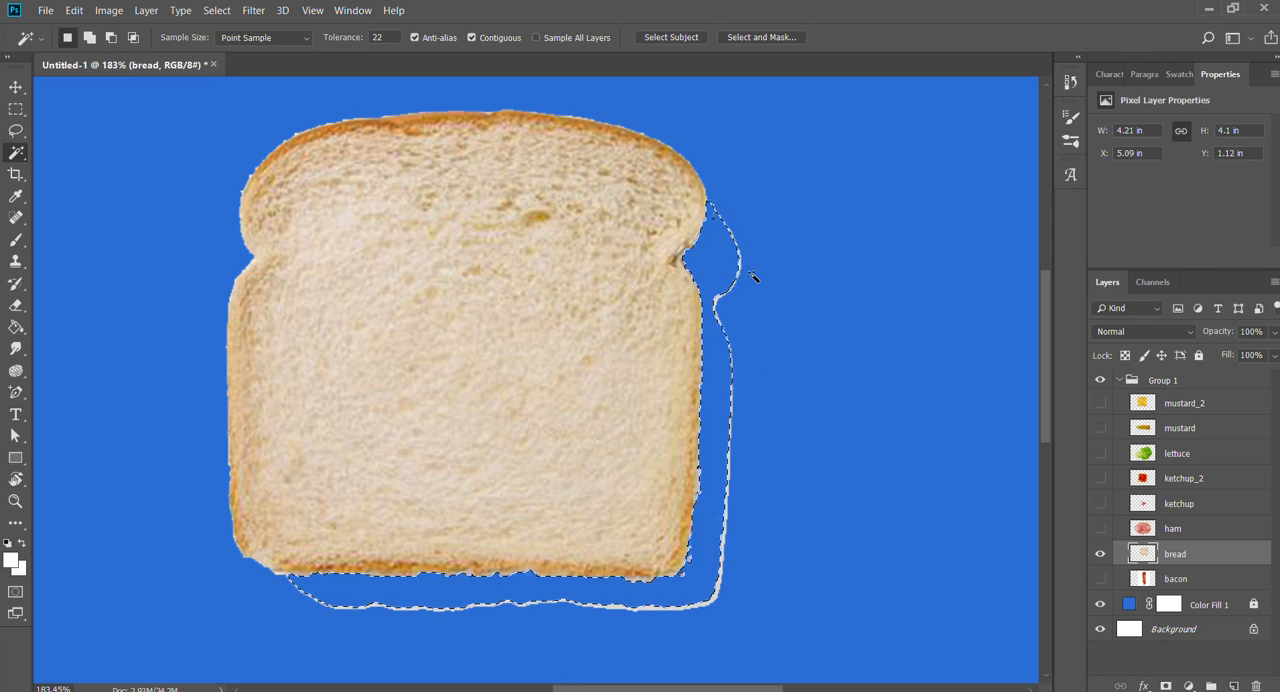
{"action": "key", "text": "Delete"}
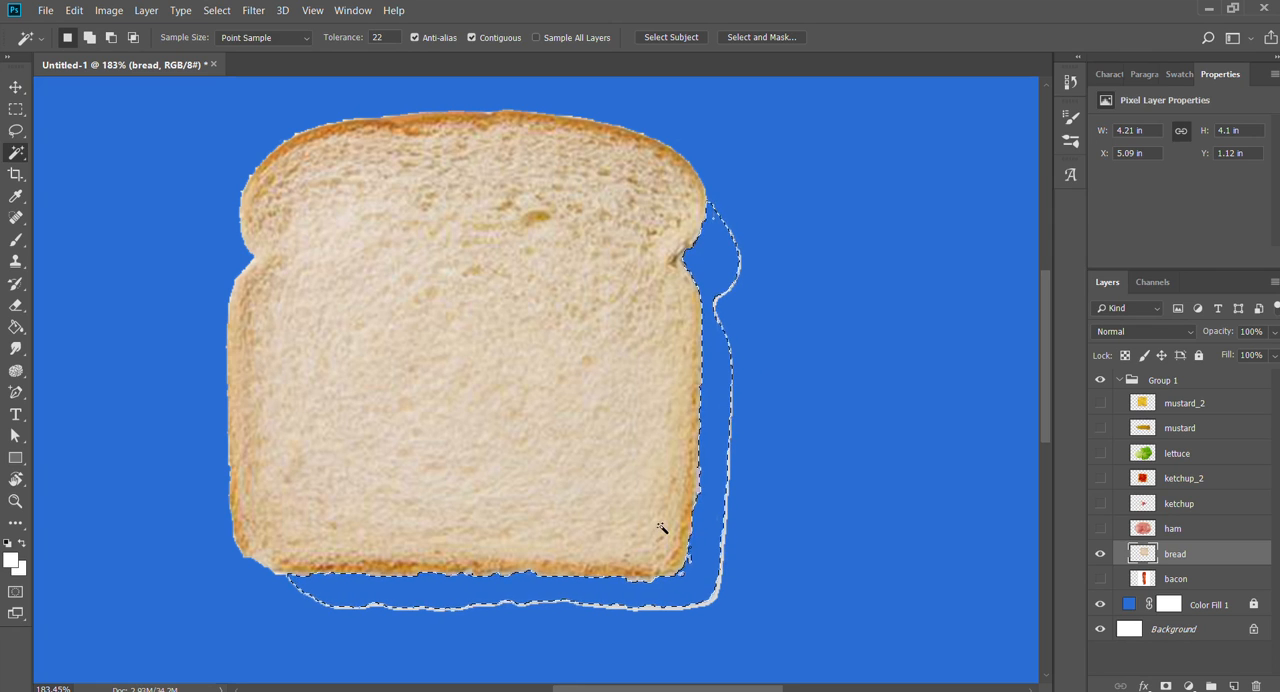
{"action": "key", "text": "ctrl+z"}
{"action": "key", "text": "ctrl+d"}
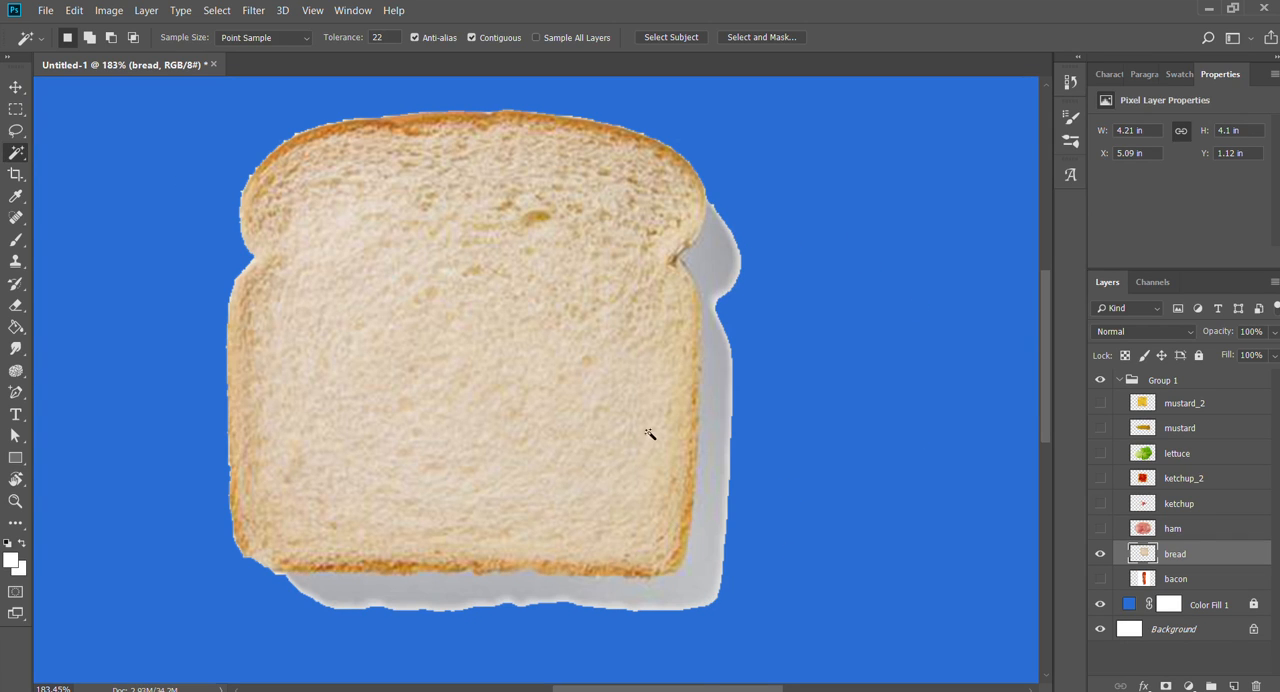
- Select the grey shadow beside and below the bread slice with the Magic Wand, delete it, and clear the selection
{"action": "left_click", "coordinate": [708, 233]}
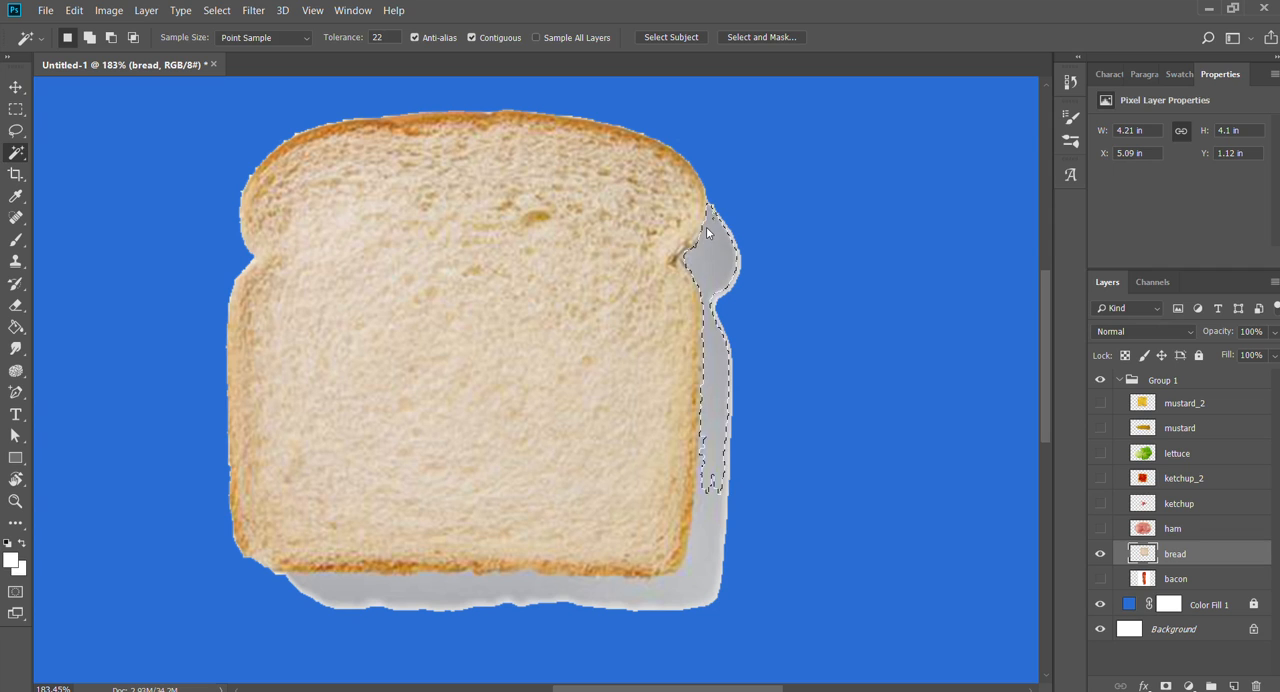
{"action": "key", "text": "shift"}
{"action": "left_click", "coordinate": [708, 513], "text": "shift"}
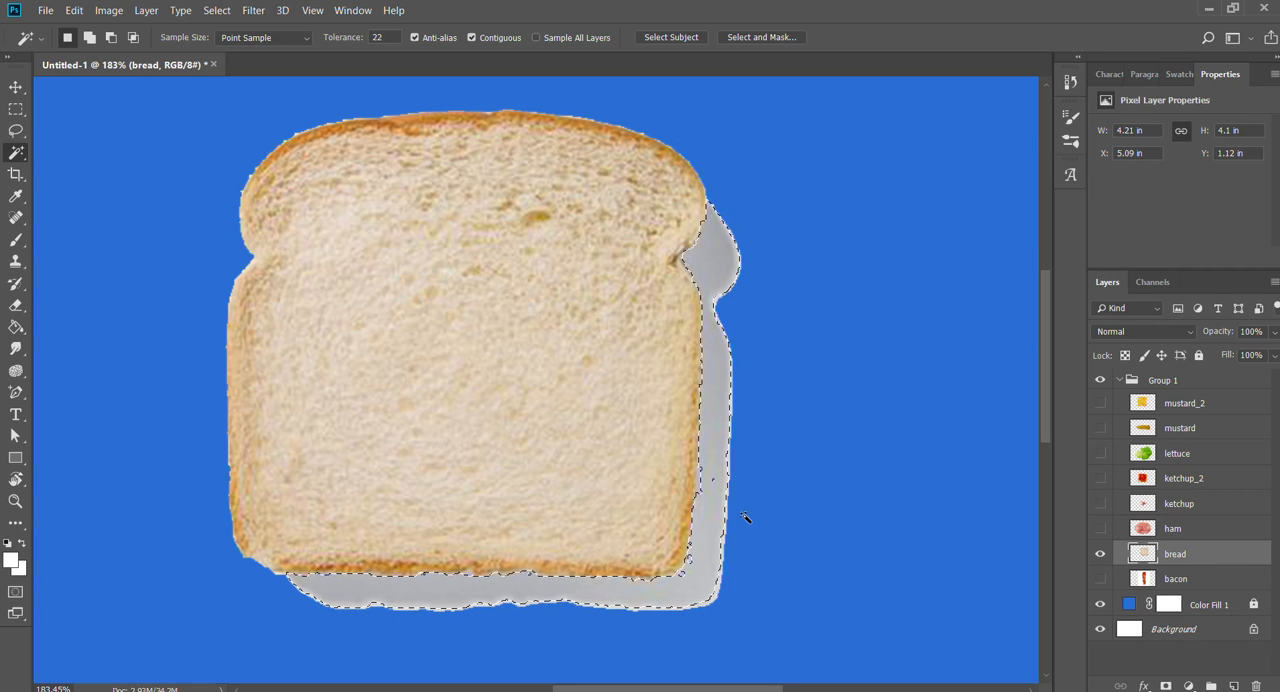
{"action": "key", "text": "Delete"}
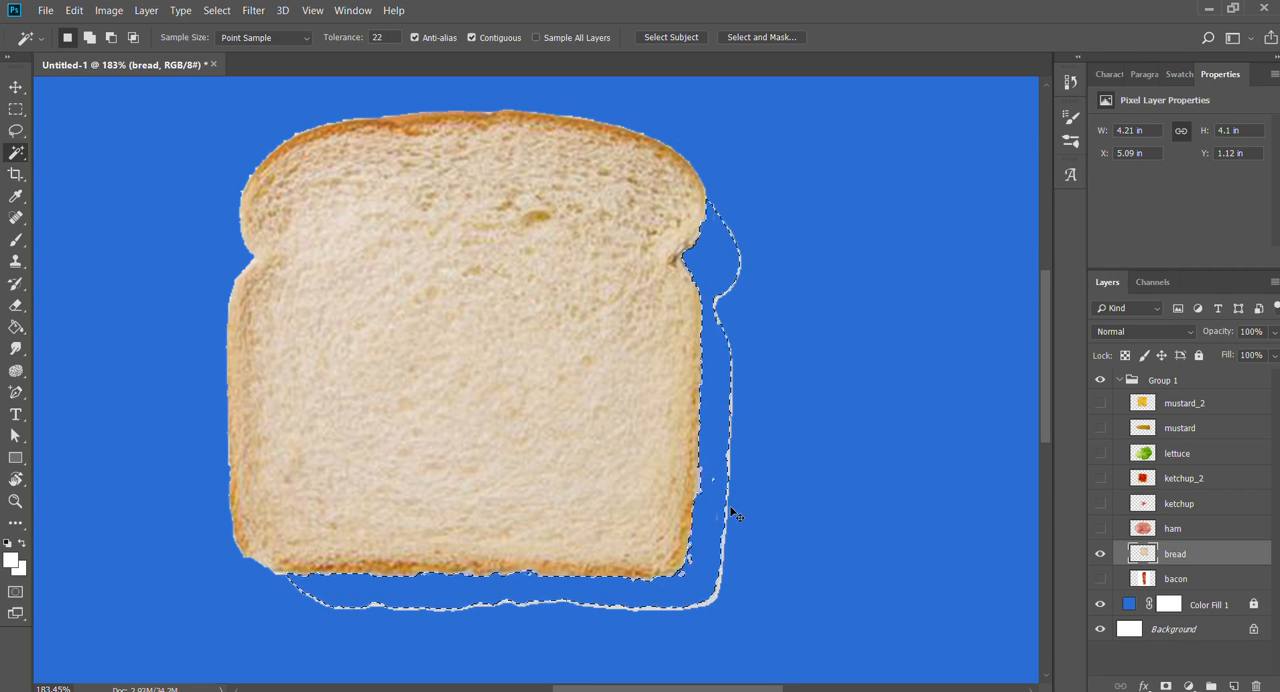
{"action": "key", "text": "ctrl+d"}
- Erase the leftover white shadow outline and stray specks along the bread's right and bottom sides with the Eraser
{"action": "key", "text": "z"}
{"action": "left_click", "coordinate": [748, 228]}
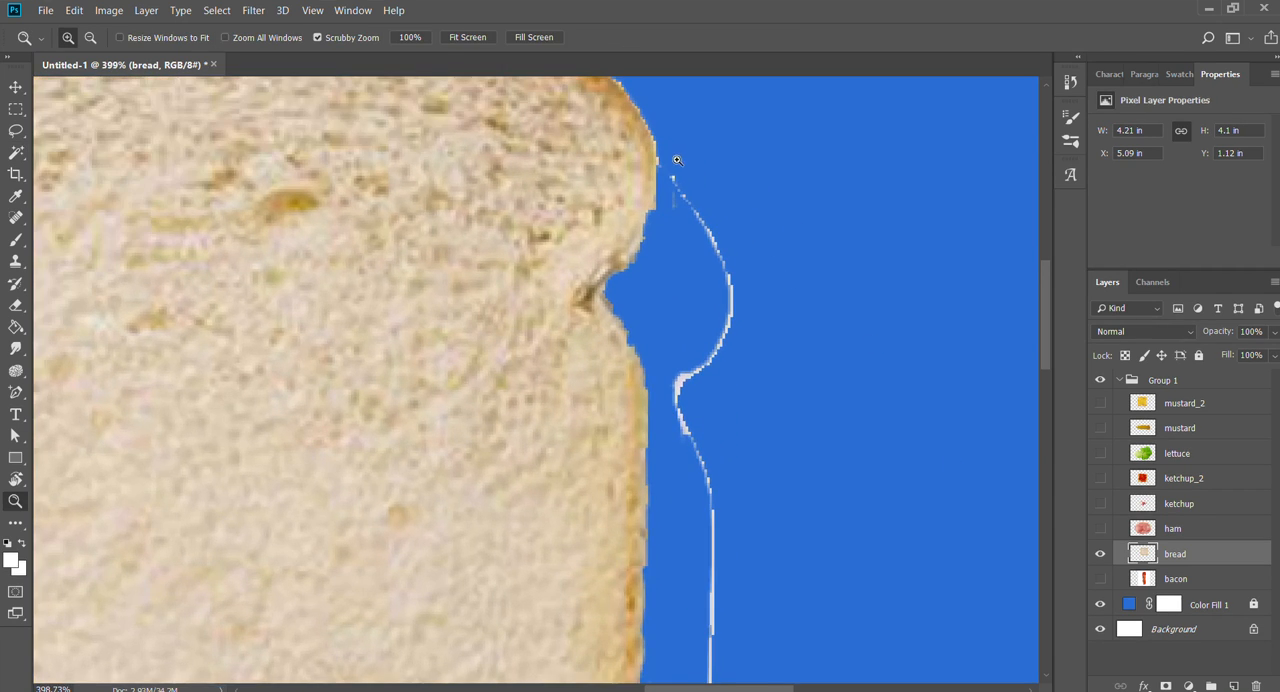
{"action": "scroll", "coordinate": [758, 373], "scroll_direction": "down", "scroll_amount": 1}
{"action": "key", "text": "e"}
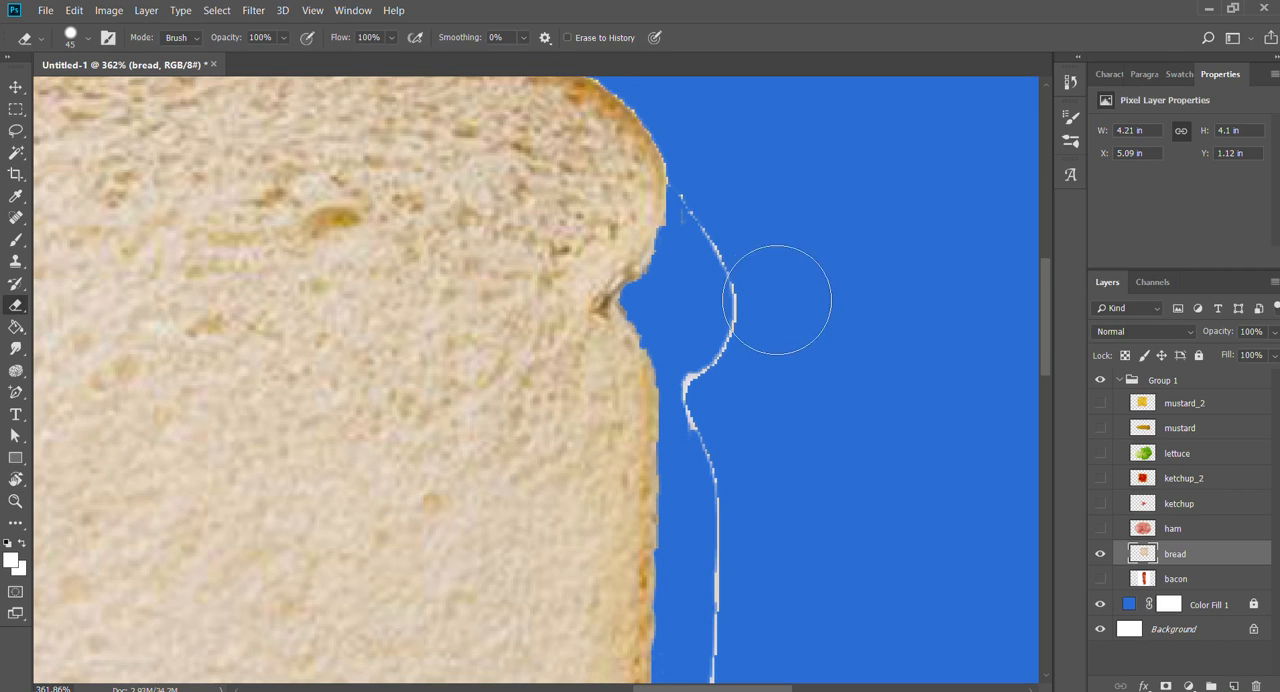
{"action": "mouse_move", "coordinate": [740, 212]}
{"action": "left_mouse_down"}
{"action": "mouse_move", "coordinate": [780, 255]}
{"action": "mouse_move", "coordinate": [800, 325]}
{"action": "mouse_move", "coordinate": [789, 506]}
{"action": "mouse_move", "coordinate": [740, 580]}
{"action": "mouse_move", "coordinate": [809, 171]}
{"action": "mouse_move", "coordinate": [847, 260]}
{"action": "mouse_move", "coordinate": [814, 514]}
{"action": "mouse_move", "coordinate": [820, 331]}
{"action": "mouse_move", "coordinate": [814, 580]}
{"action": "mouse_move", "coordinate": [808, 551]}
{"action": "mouse_move", "coordinate": [754, 646]}
{"action": "mouse_move", "coordinate": [797, 541]}
{"action": "left_mouse_up"}
{"action": "key", "text": "ctrl+z"}
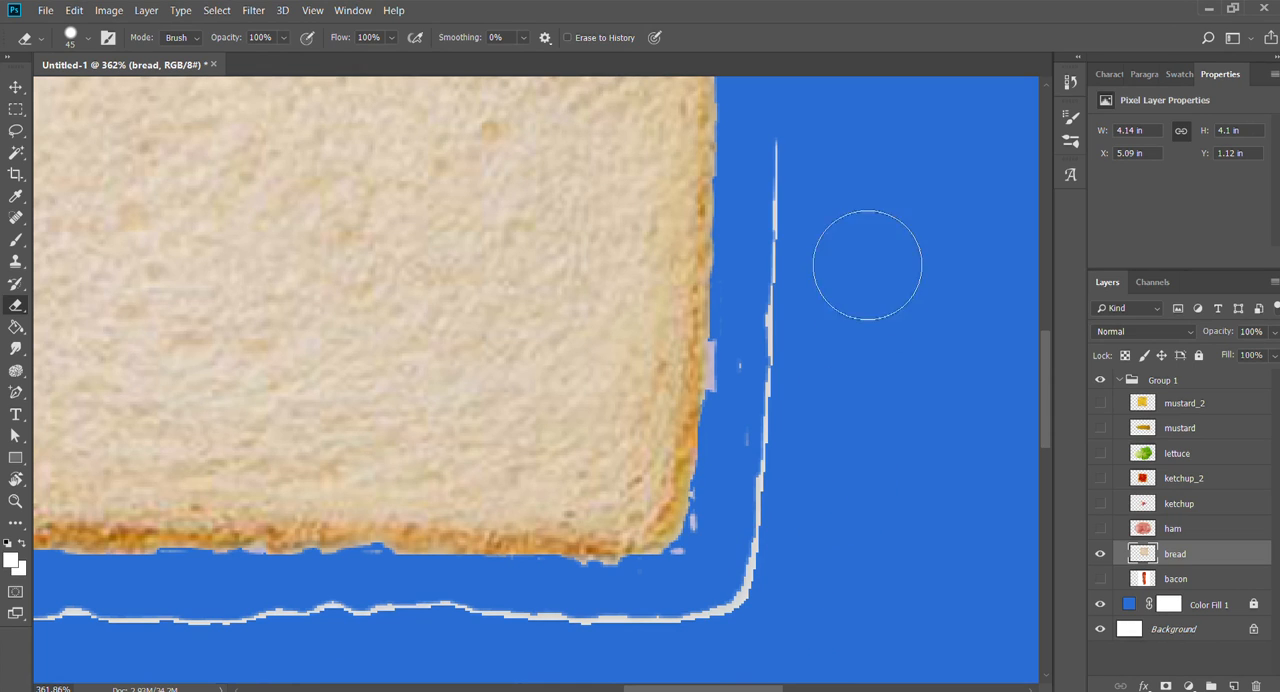
{"action": "mouse_move", "coordinate": [863, 266]}
{"action": "left_mouse_down"}
{"action": "mouse_move", "coordinate": [849, 280]}
{"action": "mouse_move", "coordinate": [815, 516]}
{"action": "left_mouse_up"}
{"action": "scroll", "coordinate": [860, 300], "scroll_direction": "down", "scroll_amount": 3}
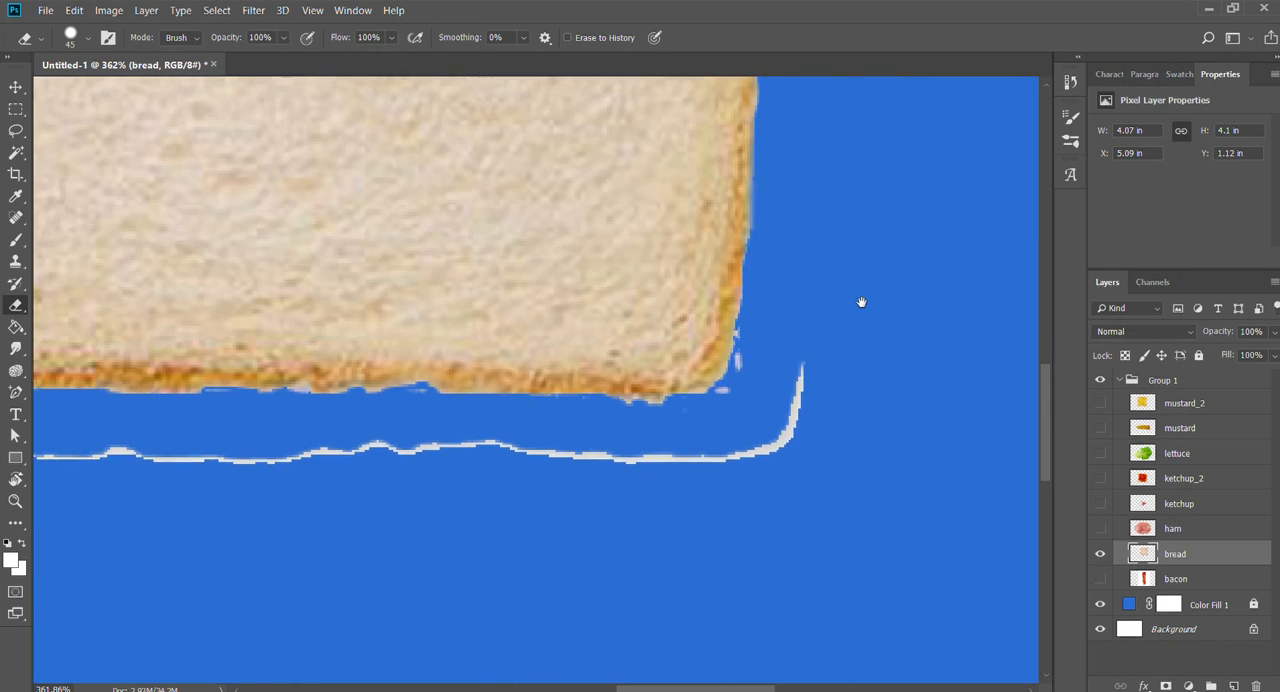
{"action": "mouse_move", "coordinate": [894, 309]}
{"action": "left_mouse_down"}
{"action": "mouse_move", "coordinate": [844, 415]}
{"action": "mouse_move", "coordinate": [731, 537]}
{"action": "mouse_move", "coordinate": [789, 549]}
{"action": "left_mouse_up"}
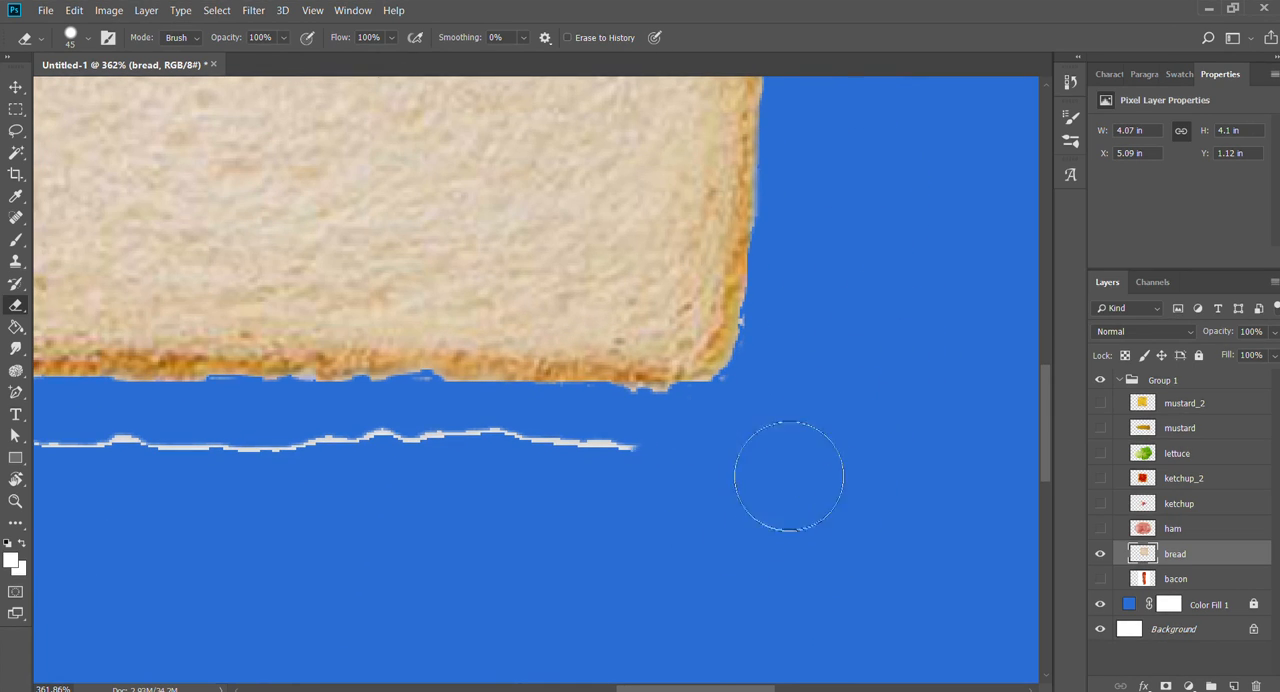
{"action": "scroll", "coordinate": [869, 328], "scroll_direction": "left", "scroll_amount": 4}
{"action": "scroll", "coordinate": [869, 328], "scroll_direction": "down", "scroll_amount": 1}
{"action": "mouse_move", "coordinate": [849, 434]}
{"action": "left_mouse_down"}
{"action": "mouse_move", "coordinate": [907, 433]}
{"action": "mouse_move", "coordinate": [450, 431]}
{"action": "mouse_move", "coordinate": [214, 408]}
{"action": "left_mouse_up"}
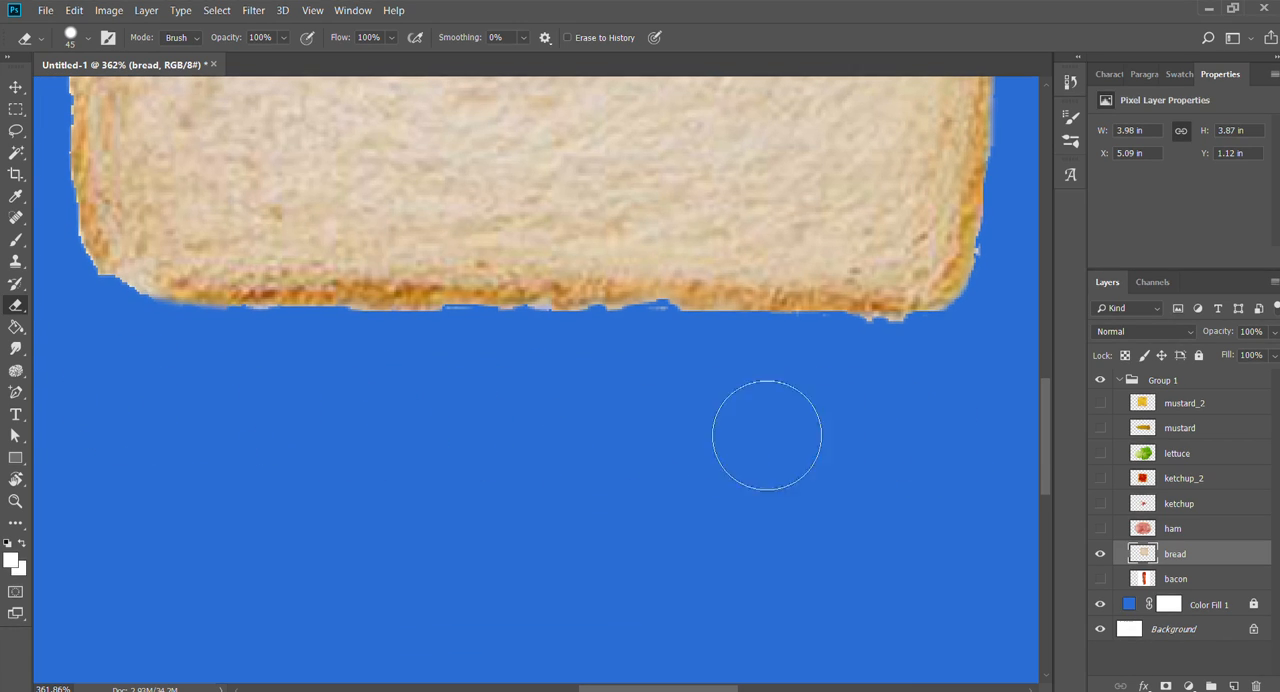
- Select the area outside the bread's outline, delete the thin light fringe around its crust, and clear the selection
{"action": "key", "text": "w"}
{"action": "left_click", "coordinate": [1152, 560], "text": "ctrl"}
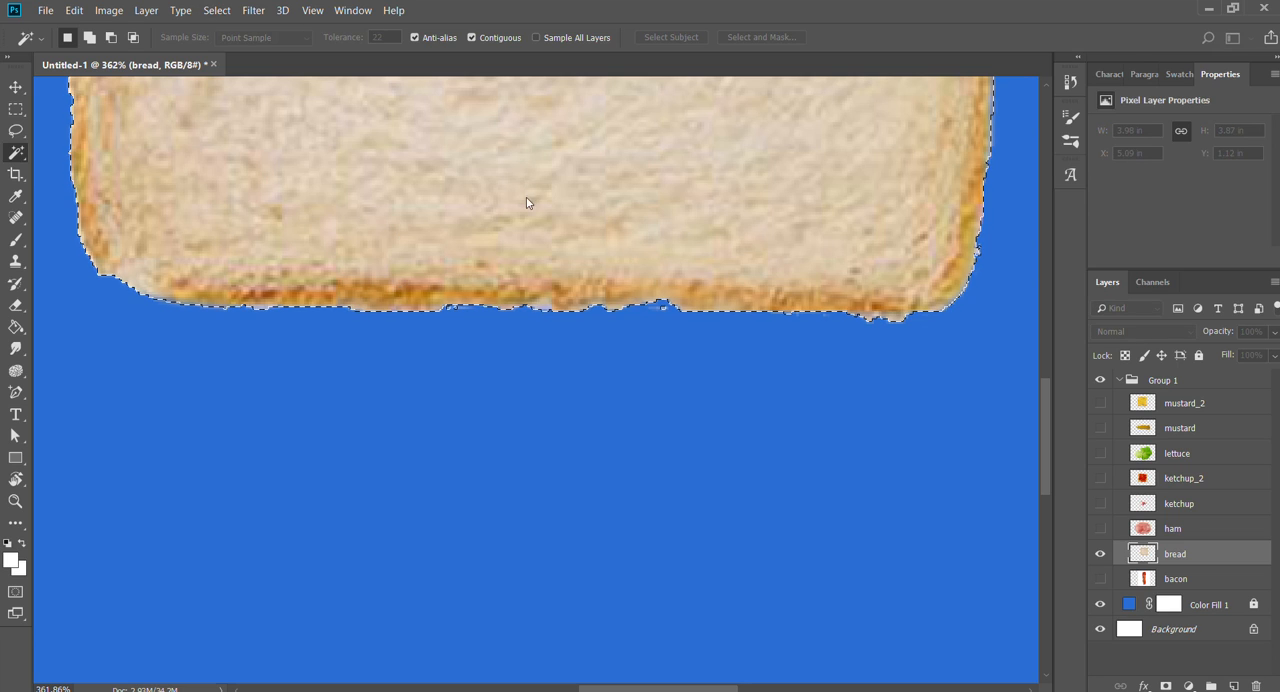
{"action": "key", "text": "Delete"}
{"action": "key", "text": "Delete"}
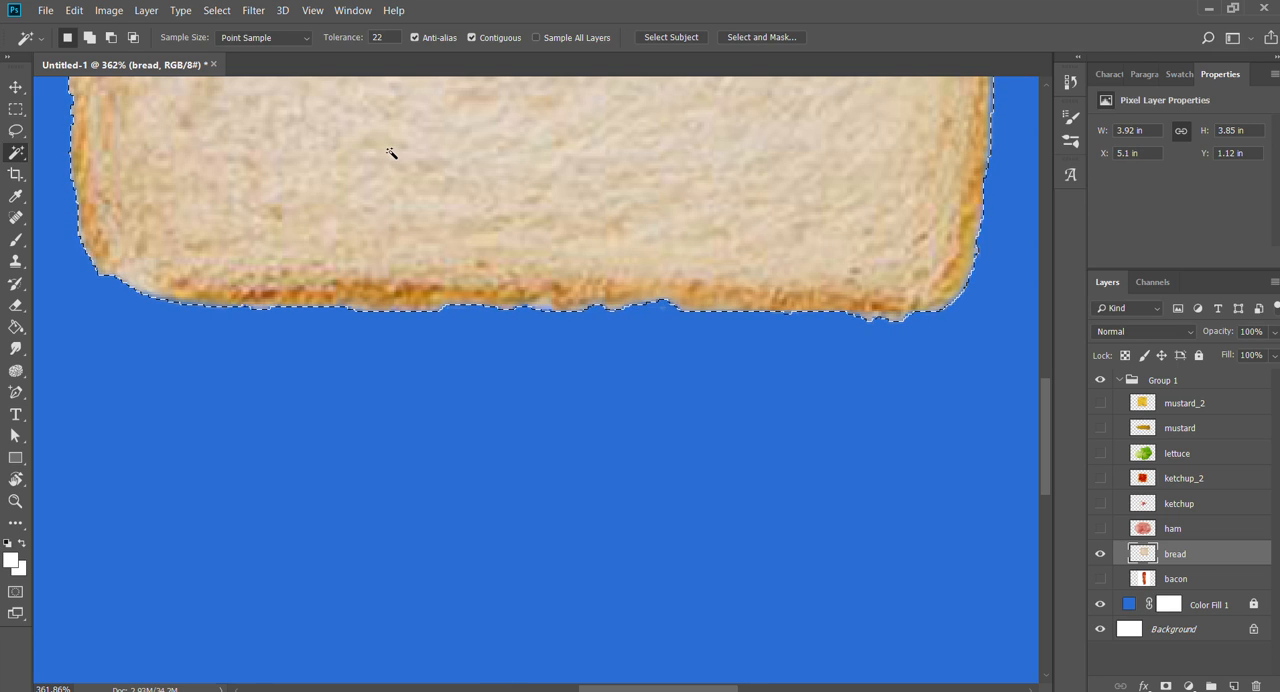
{"action": "key", "text": "ctrl+d"}
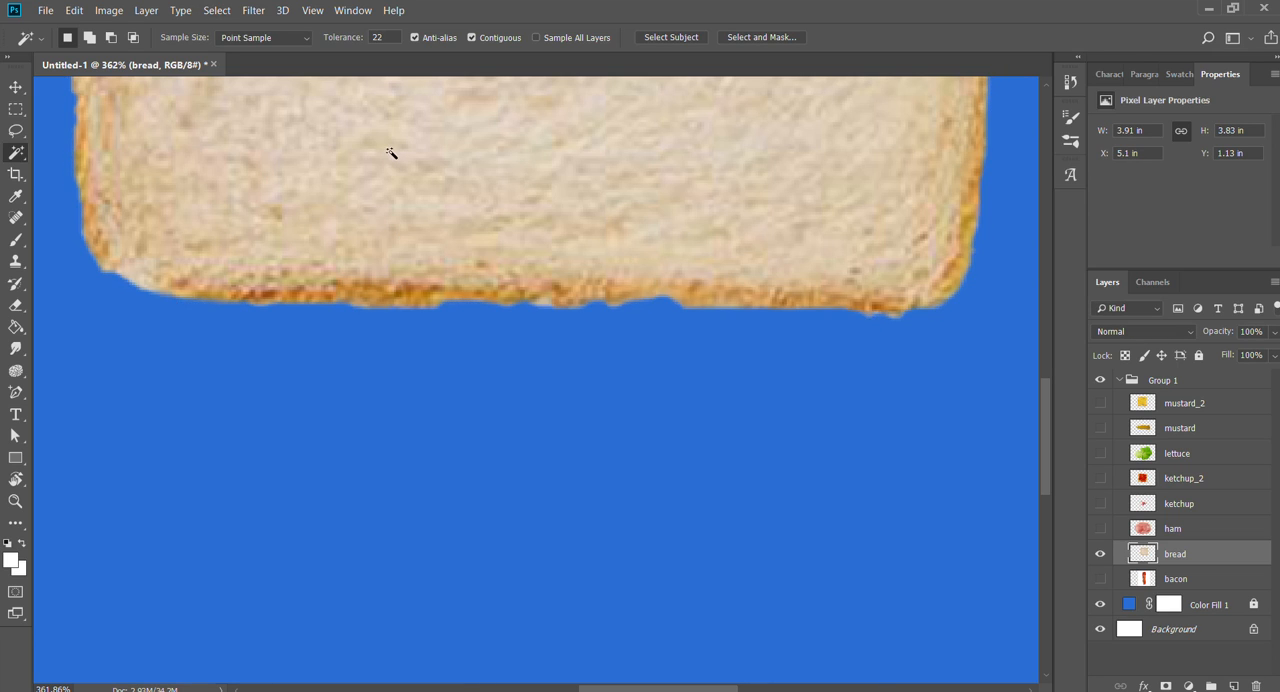
- Hide the bread layer, show the bacon layer, and make bacon the active layer
{"action": "key", "text": "z"}
{"action": "left_click_drag", "start_coordinate": [638, 263], "coordinate": [582, 259]}
{"action": "left_click_drag", "start_coordinate": [649, 228], "coordinate": [634, 441]}
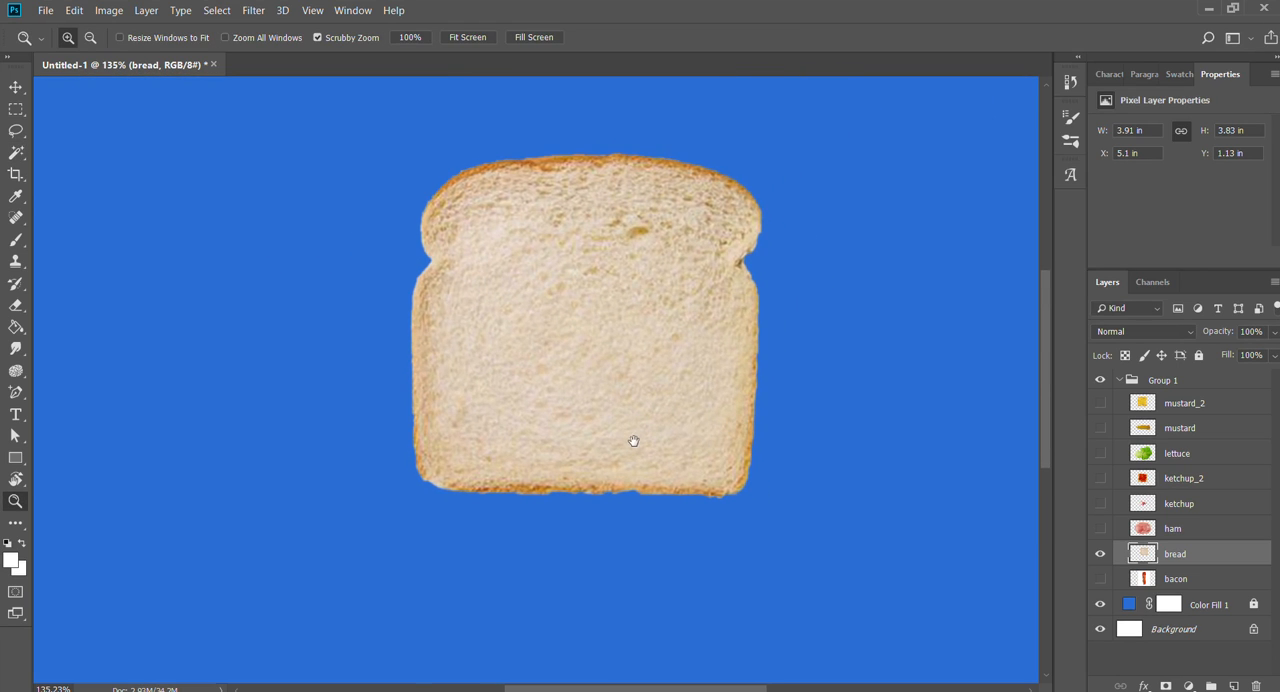
{"action": "left_click", "coordinate": [1100, 554]}
{"action": "left_click", "coordinate": [1100, 578]}
{"action": "key", "text": "w"}
{"action": "left_click", "coordinate": [788, 280]}
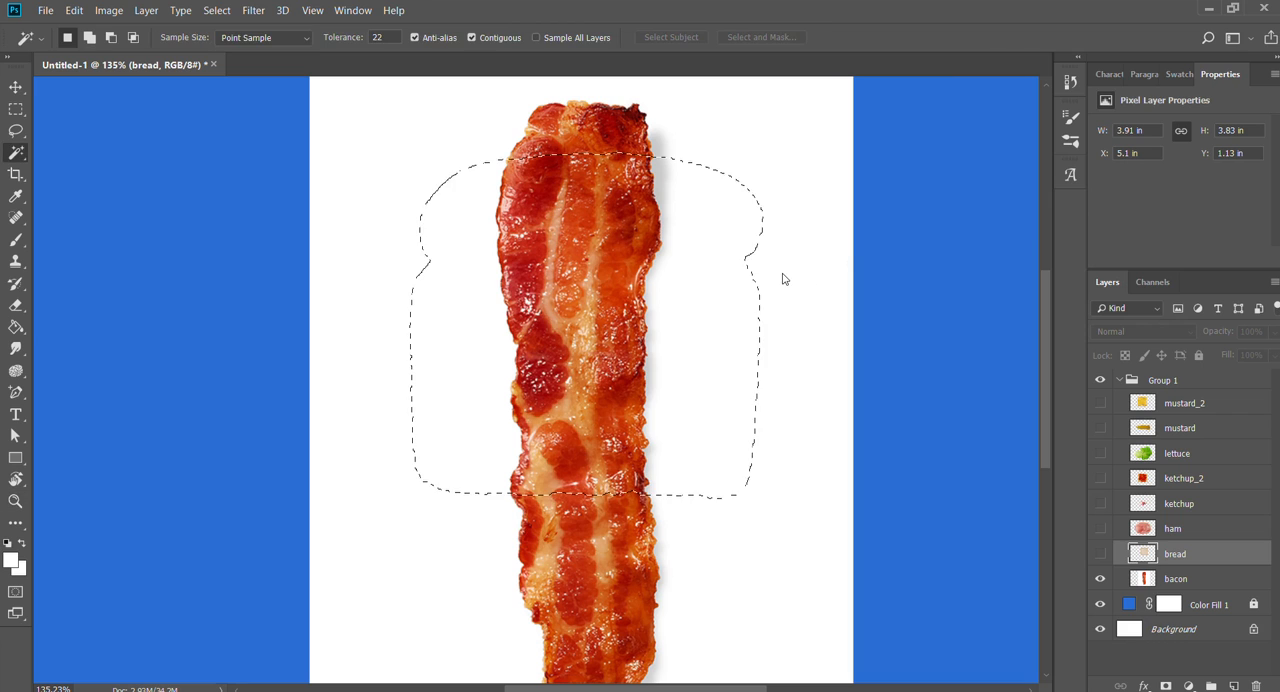
{"action": "left_click", "coordinate": [1165, 578]}
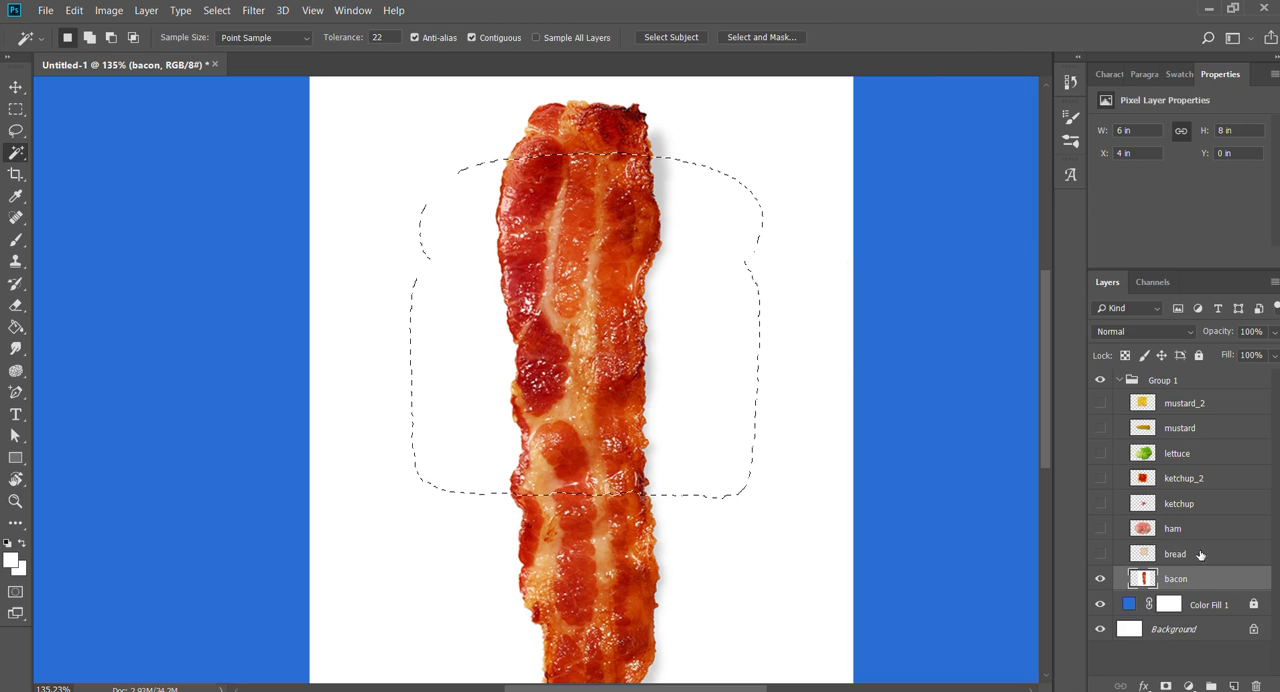
- Delete the white background around the bacon strip with the Magic Wand and clear the selection
{"action": "left_click", "coordinate": [806, 271]}
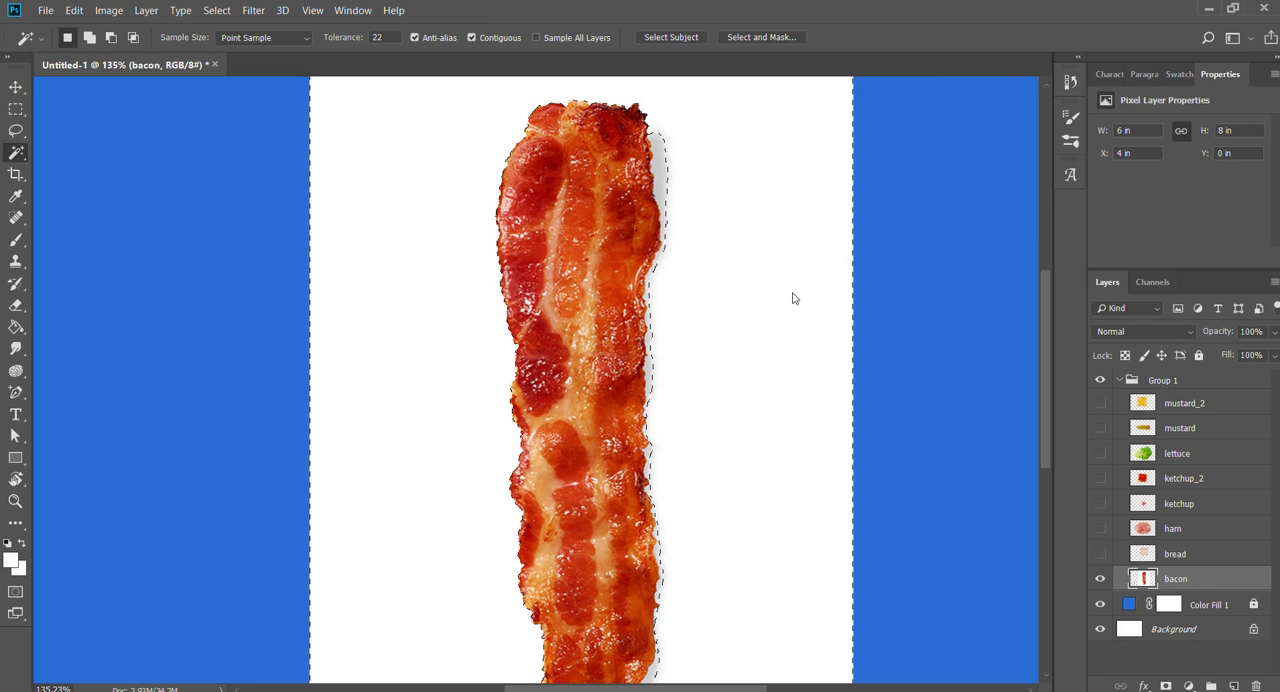
{"action": "key", "text": "Delete"}
{"action": "left_click_drag", "start_coordinate": [803, 480], "coordinate": [777, 147]}
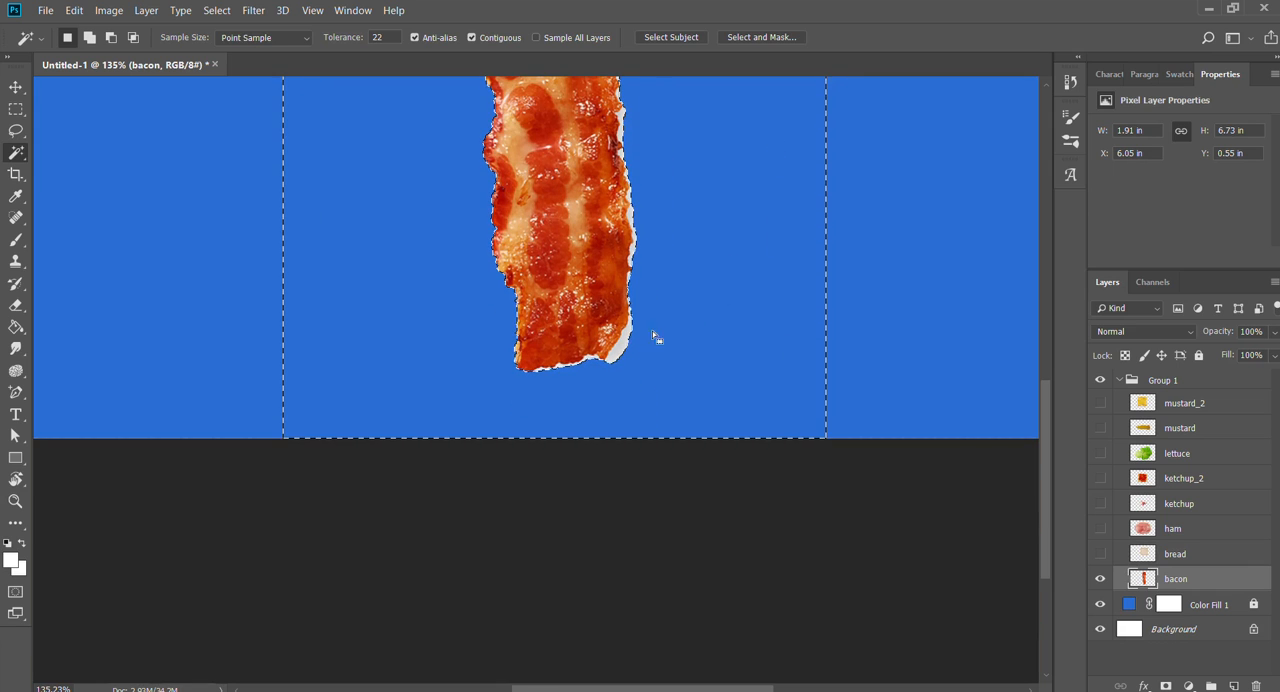
{"action": "key", "text": "ctrl+d"}
- Select the grey shadow pieces along the bacon's right and bottom edges with the Magic Wand, delete them together, and deselect
{"action": "key", "text": "z"}
{"action": "left_click_drag", "start_coordinate": [632, 348], "coordinate": [649, 358]}
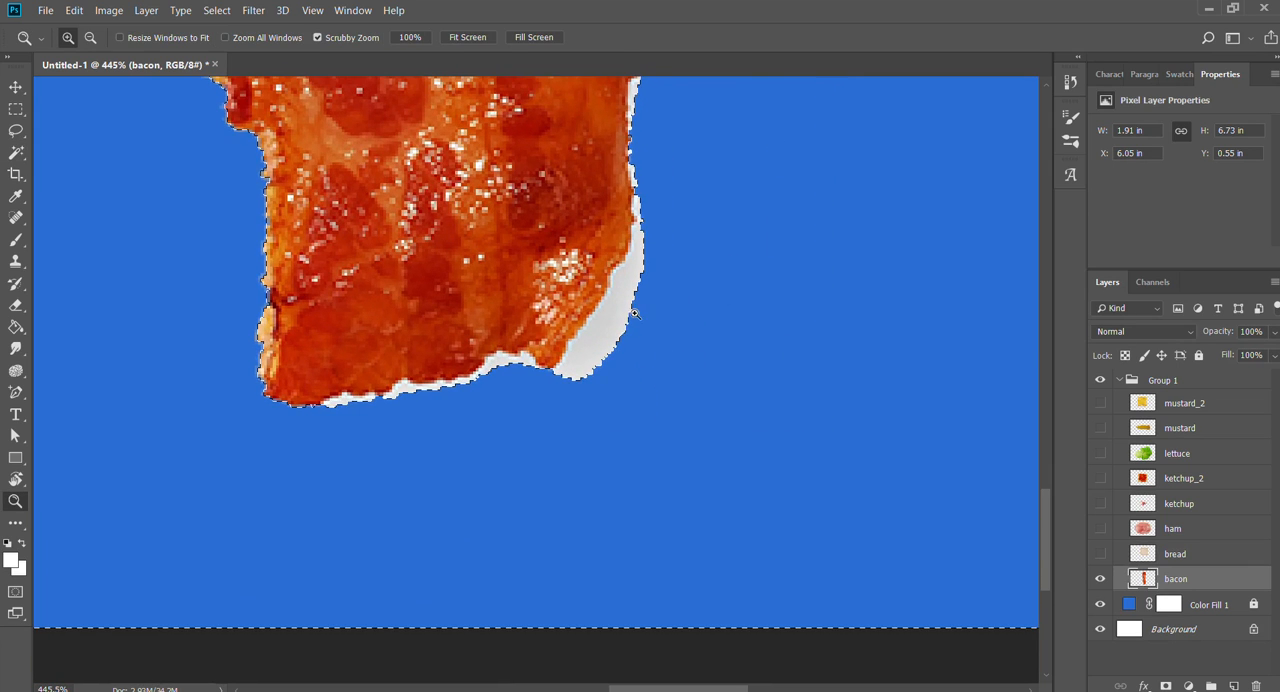
{"action": "left_click_drag", "start_coordinate": [491, 172], "coordinate": [611, 350]}
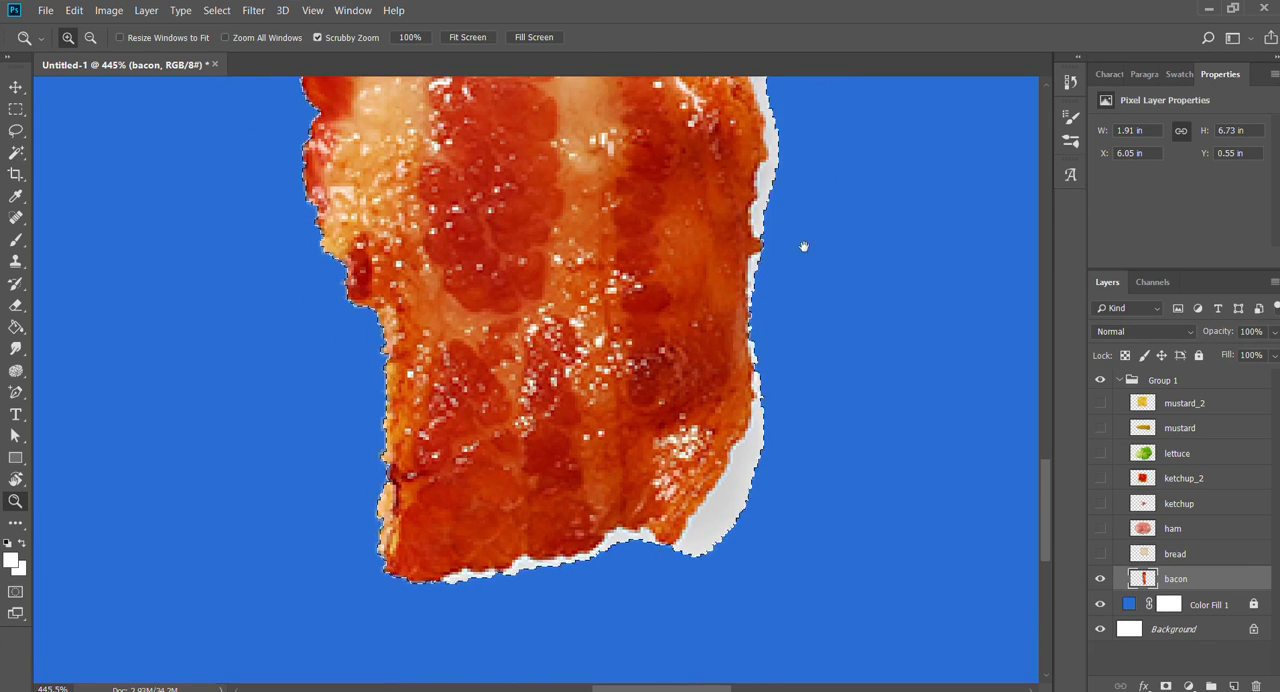
{"action": "scroll", "coordinate": [809, 346], "scroll_direction": "up", "scroll_amount": 10}
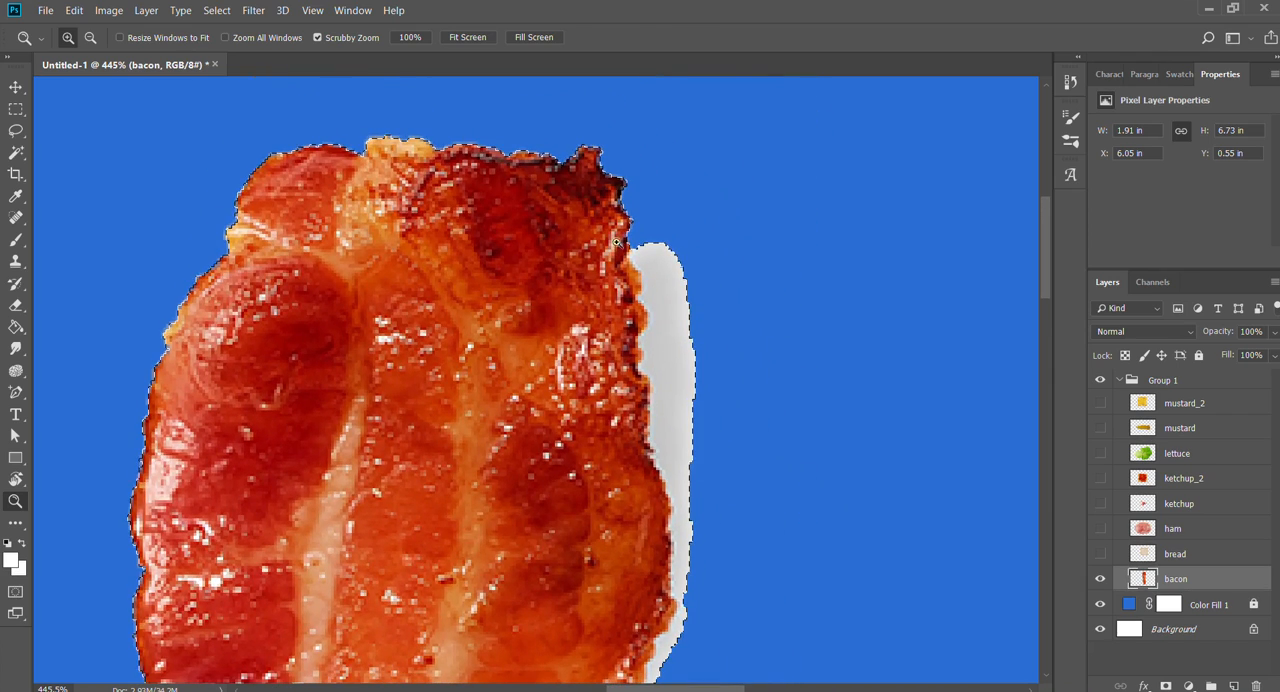
{"action": "key", "text": "w"}
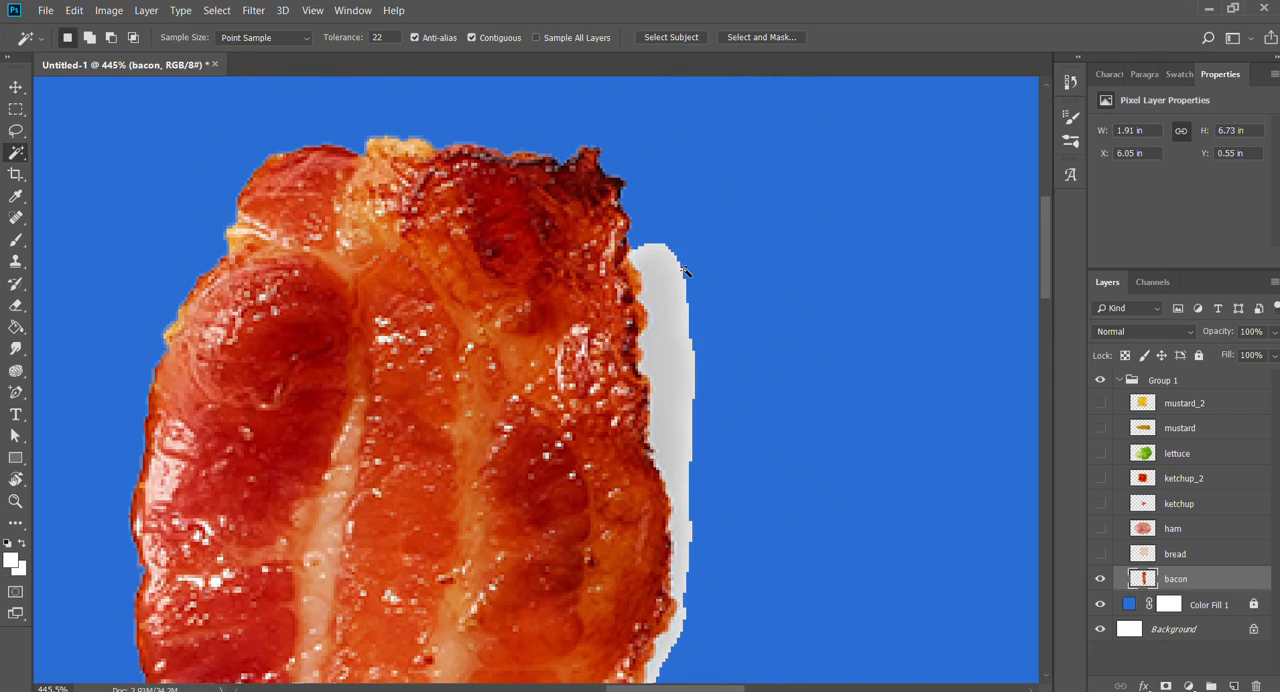
{"action": "key", "text": "e"}
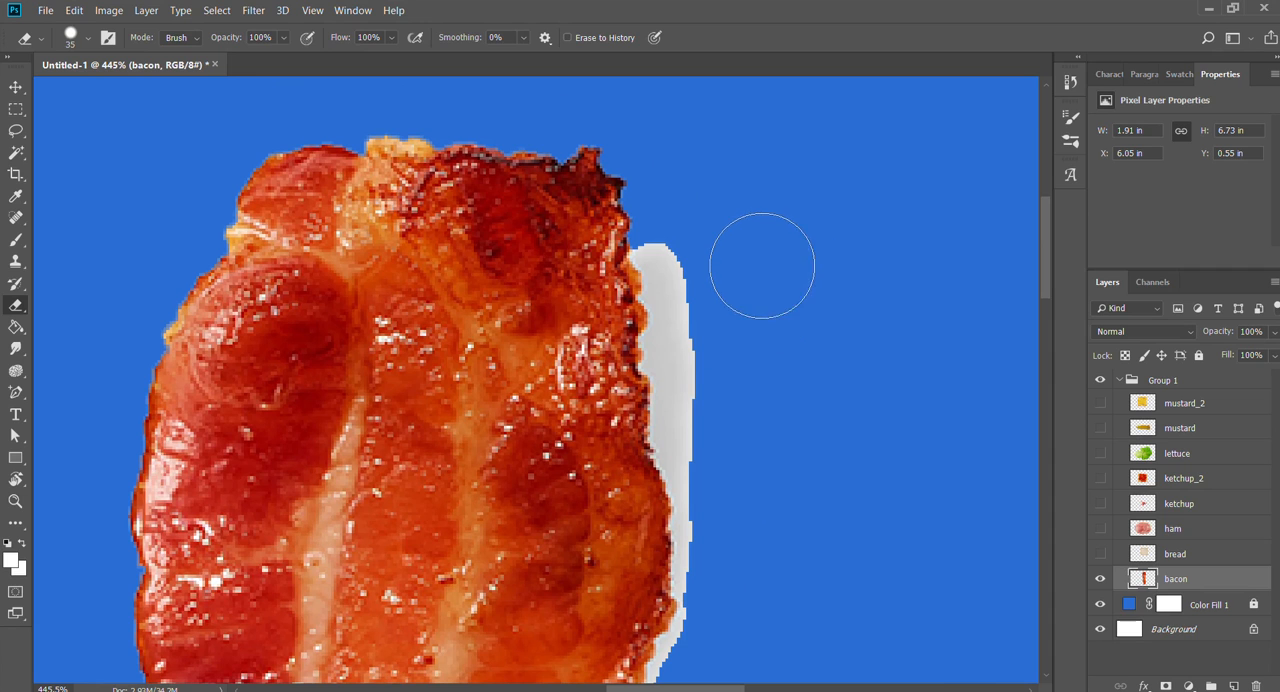
{"action": "key", "text": "w"}
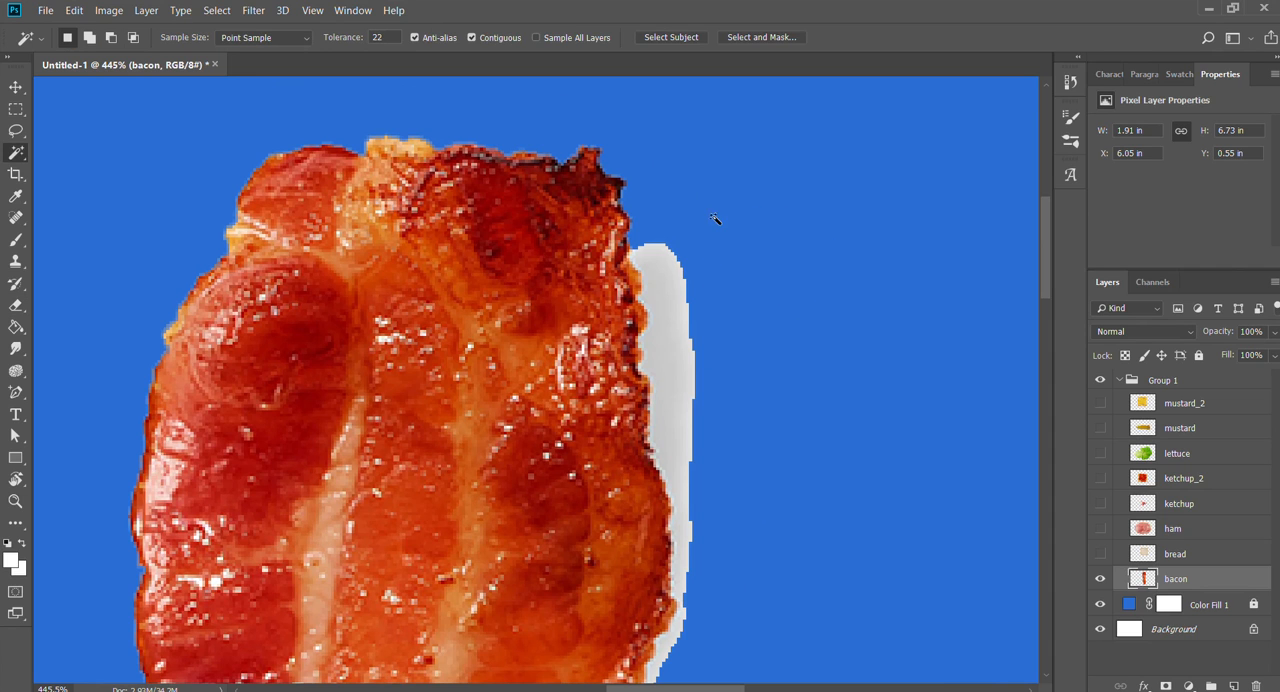
{"action": "left_click", "coordinate": [673, 274]}
{"action": "left_click_drag", "start_coordinate": [732, 600], "coordinate": [811, 226]}
{"action": "left_click_drag", "start_coordinate": [773, 655], "coordinate": [809, 380]}
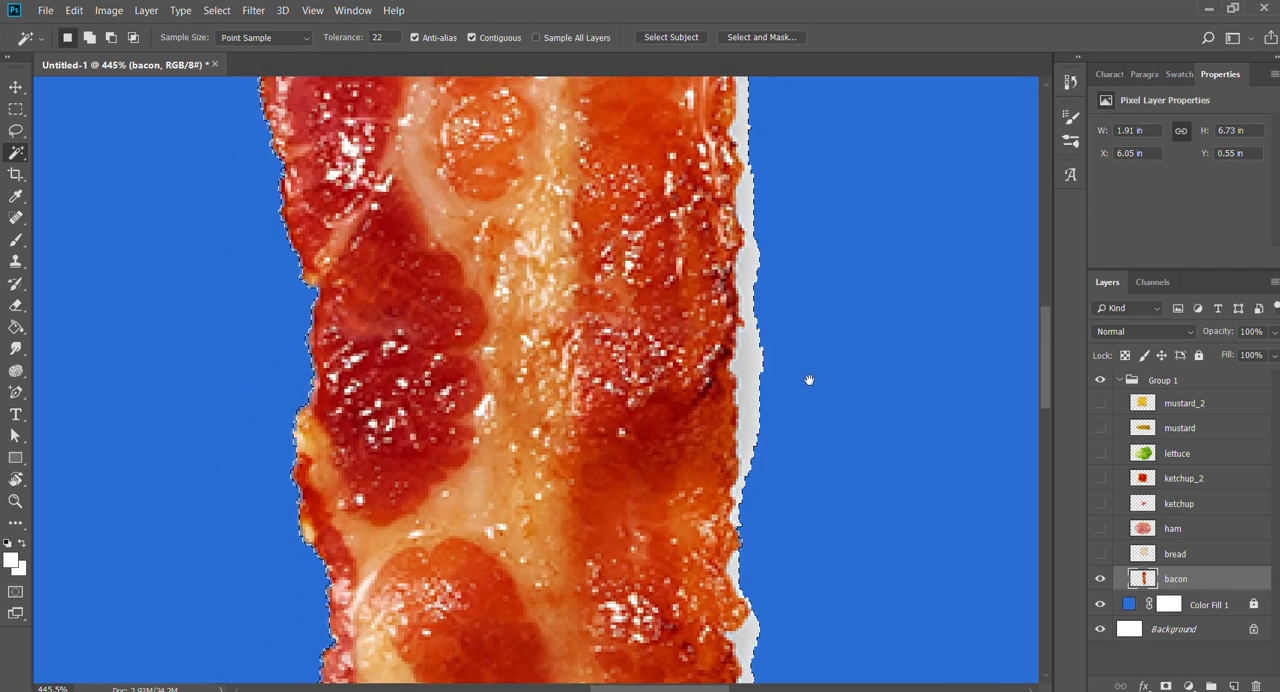
{"action": "left_click", "coordinate": [762, 385]}
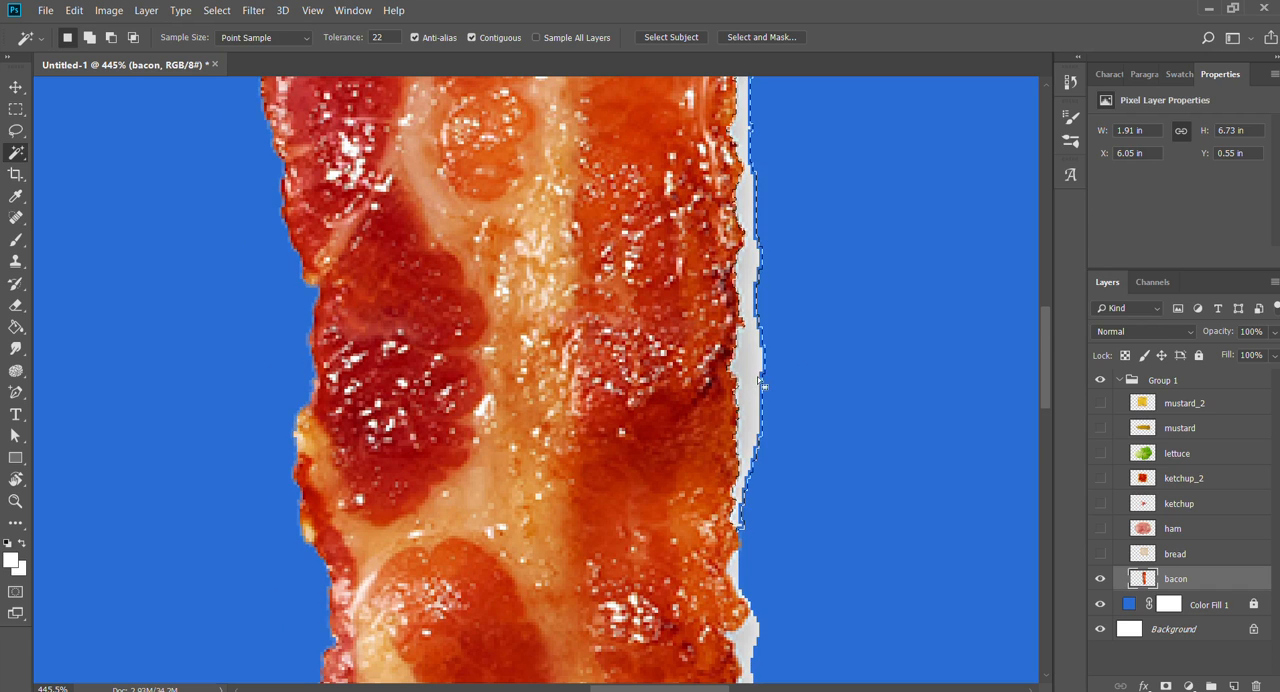
{"action": "scroll", "coordinate": [871, 289], "scroll_direction": "down", "scroll_amount": 10}
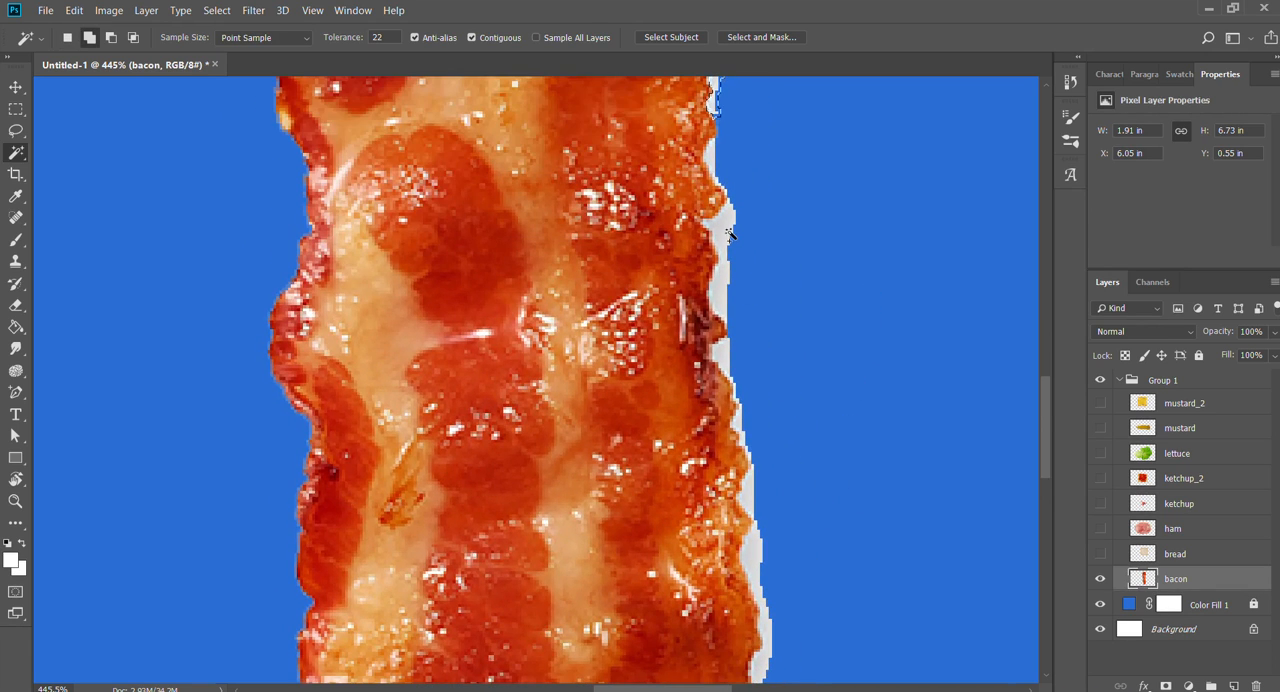
{"action": "left_click", "coordinate": [729, 233], "text": "shift"}
{"action": "left_click_drag", "start_coordinate": [832, 485], "coordinate": [837, 252]}
{"action": "left_click", "coordinate": [743, 180], "text": "shift"}
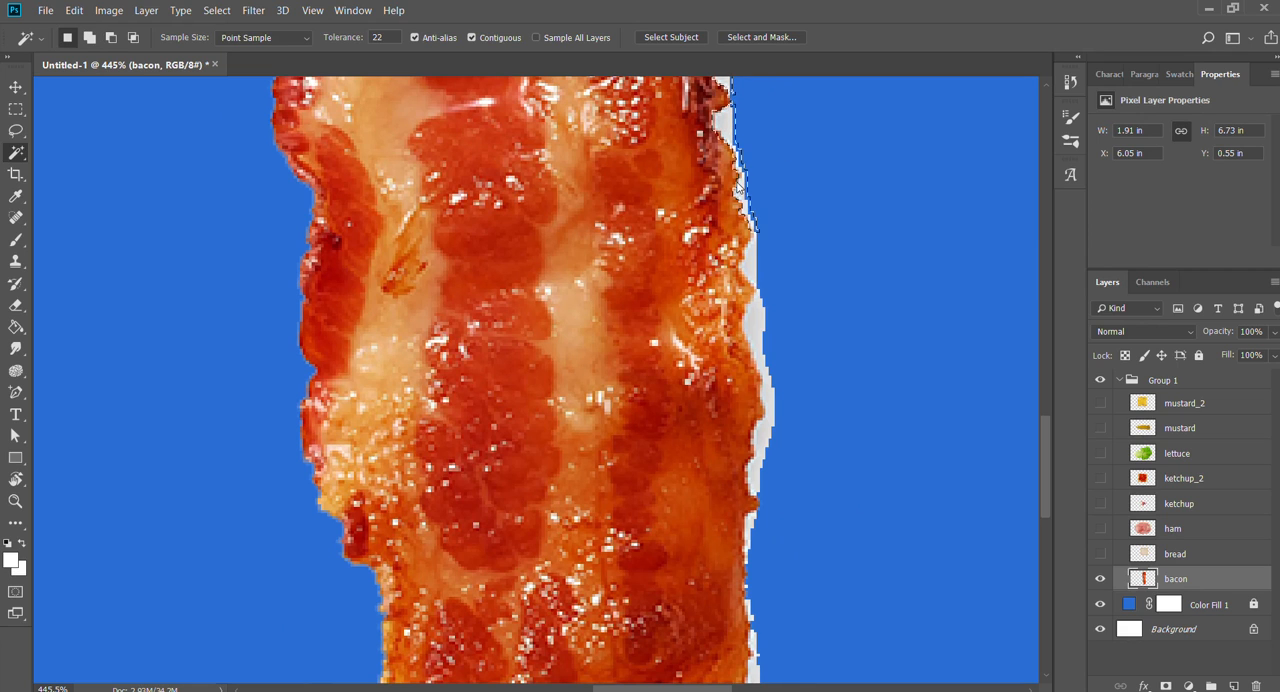
{"action": "left_click_drag", "start_coordinate": [860, 496], "coordinate": [838, 180]}
{"action": "left_click", "coordinate": [706, 380], "text": "shift"}
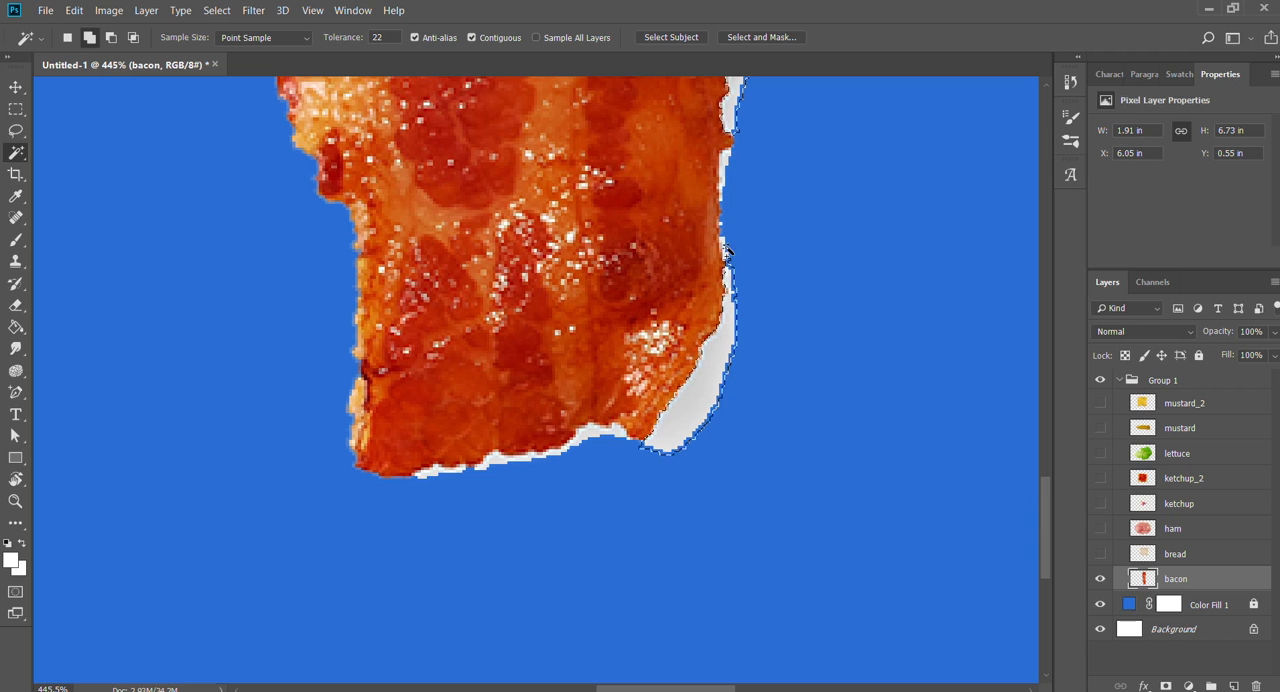
{"action": "left_click", "coordinate": [591, 437], "text": "shift"}
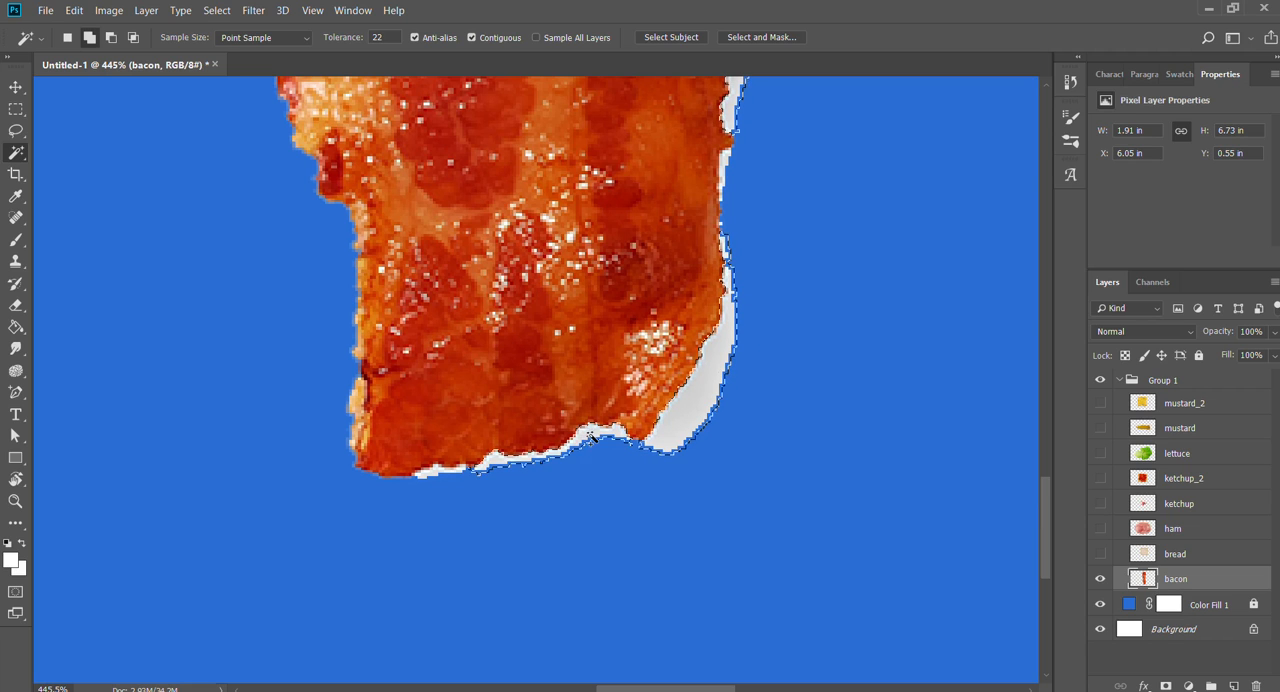
{"action": "left_click", "coordinate": [474, 475], "text": "shift"}
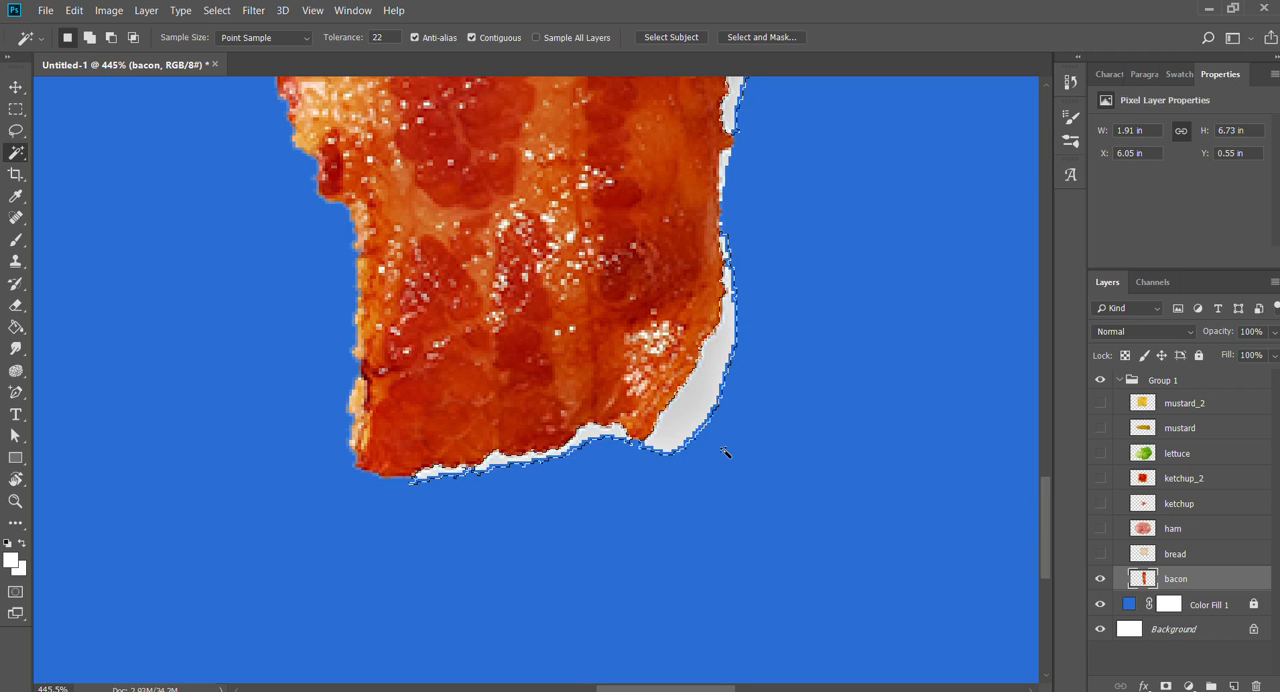
{"action": "key", "text": "Delete"}
{"action": "key", "text": "ctrl+d"}
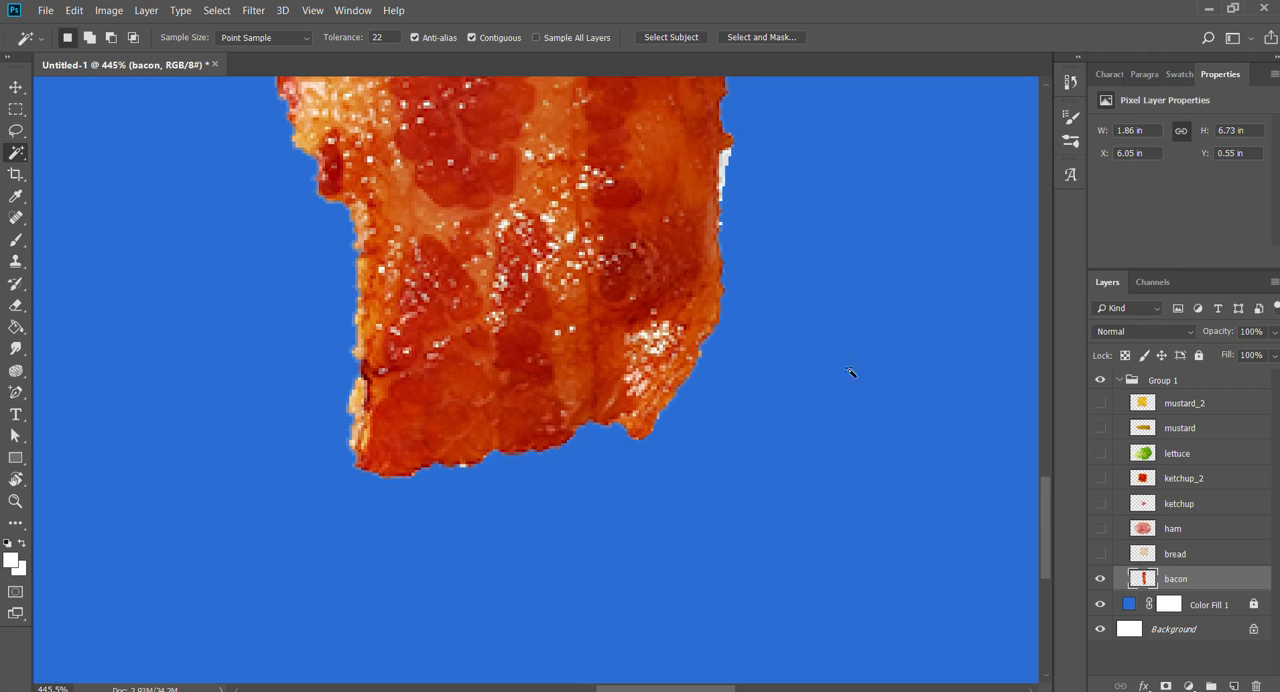
- Remove the leftover white sliver and stray pixels from the bacon's lower right edge
{"action": "left_click", "coordinate": [726, 160]}
{"action": "key", "text": "z"}
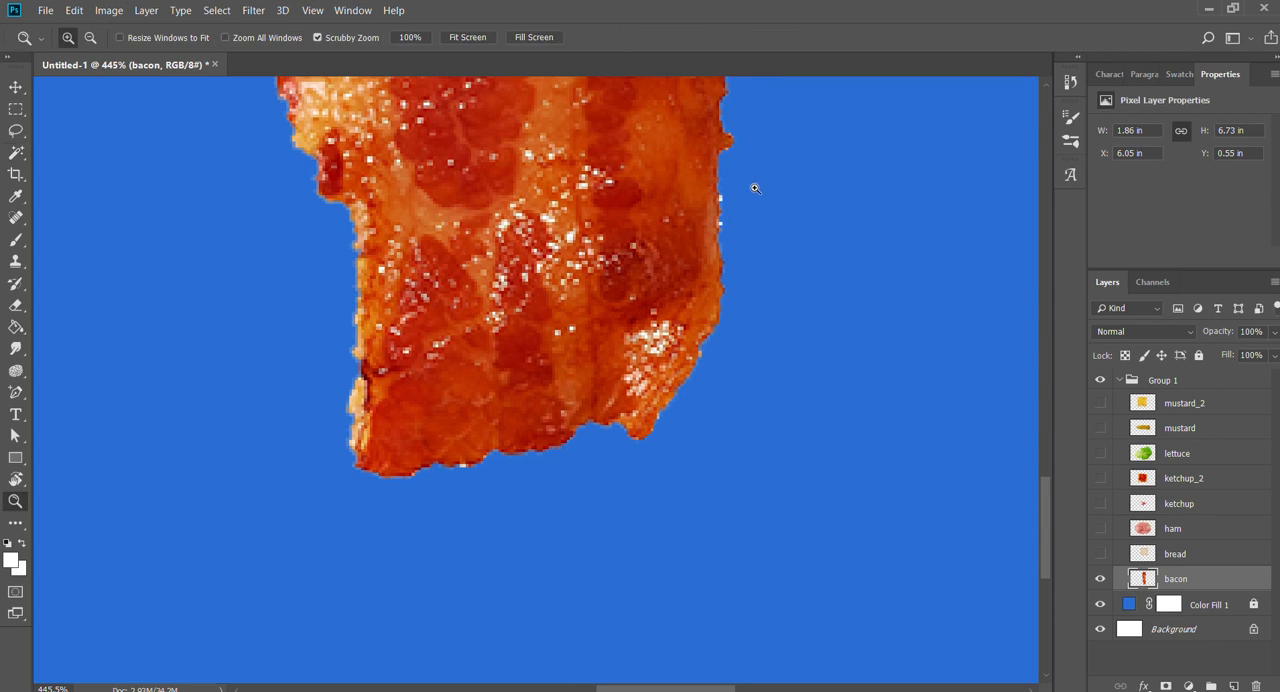
{"action": "mouse_move", "coordinate": [751, 189]}
{"action": "left_mouse_down"}
{"action": "mouse_move", "coordinate": [705, 185]}
{"action": "mouse_move", "coordinate": [751, 431]}
{"action": "mouse_move", "coordinate": [763, 220]}
{"action": "mouse_move", "coordinate": [746, 626]}
{"action": "mouse_move", "coordinate": [763, 194]}
{"action": "left_mouse_up"}
{"action": "left_click_drag", "start_coordinate": [768, 481], "coordinate": [746, 180]}
{"action": "left_click_drag", "start_coordinate": [621, 373], "coordinate": [721, 396]}
{"action": "key", "text": "e"}
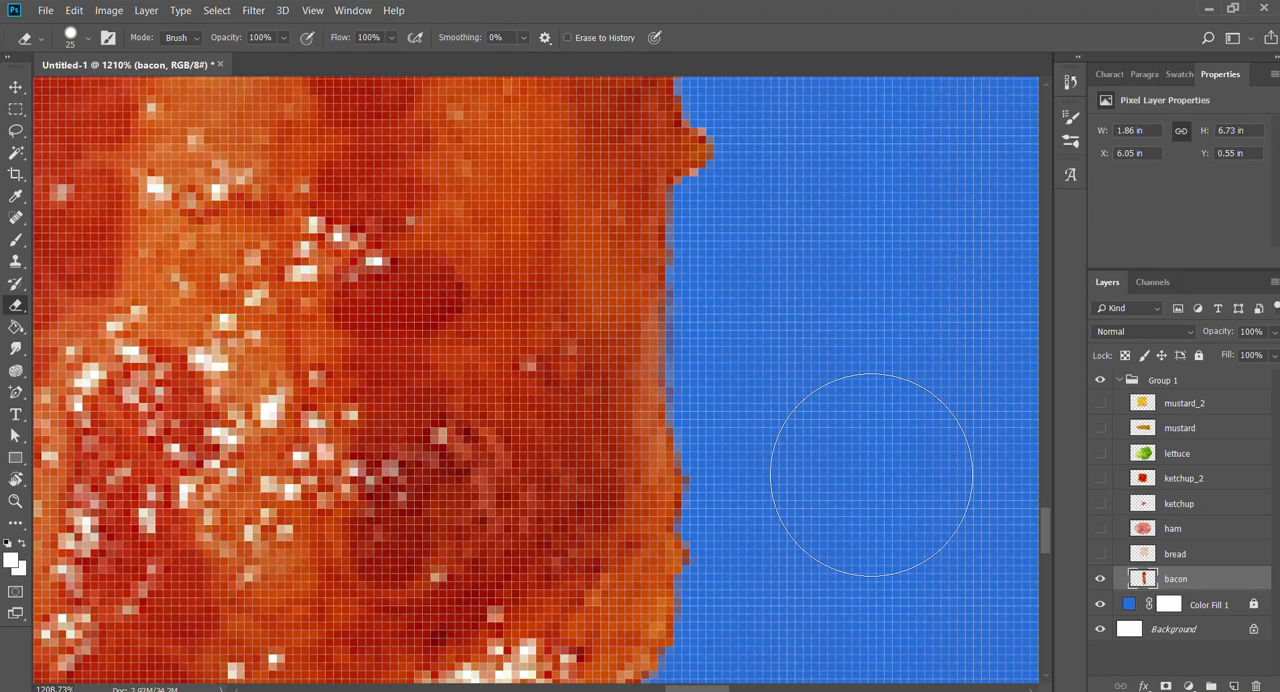
- Fit the whole canvas on screen and switch to the Move tool
{"action": "key", "text": "z"}
{"action": "left_click_drag", "start_coordinate": [807, 285], "coordinate": [725, 273]}
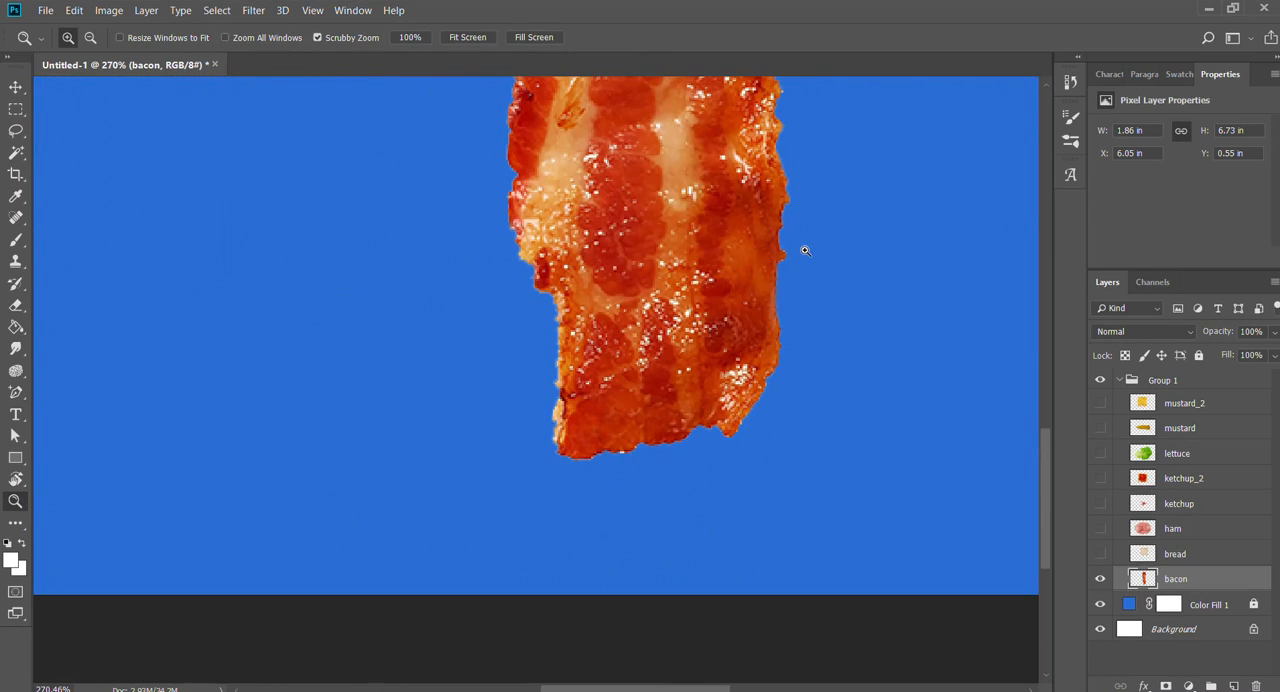
{"action": "left_click", "coordinate": [467, 37]}
{"action": "key", "text": "v"}
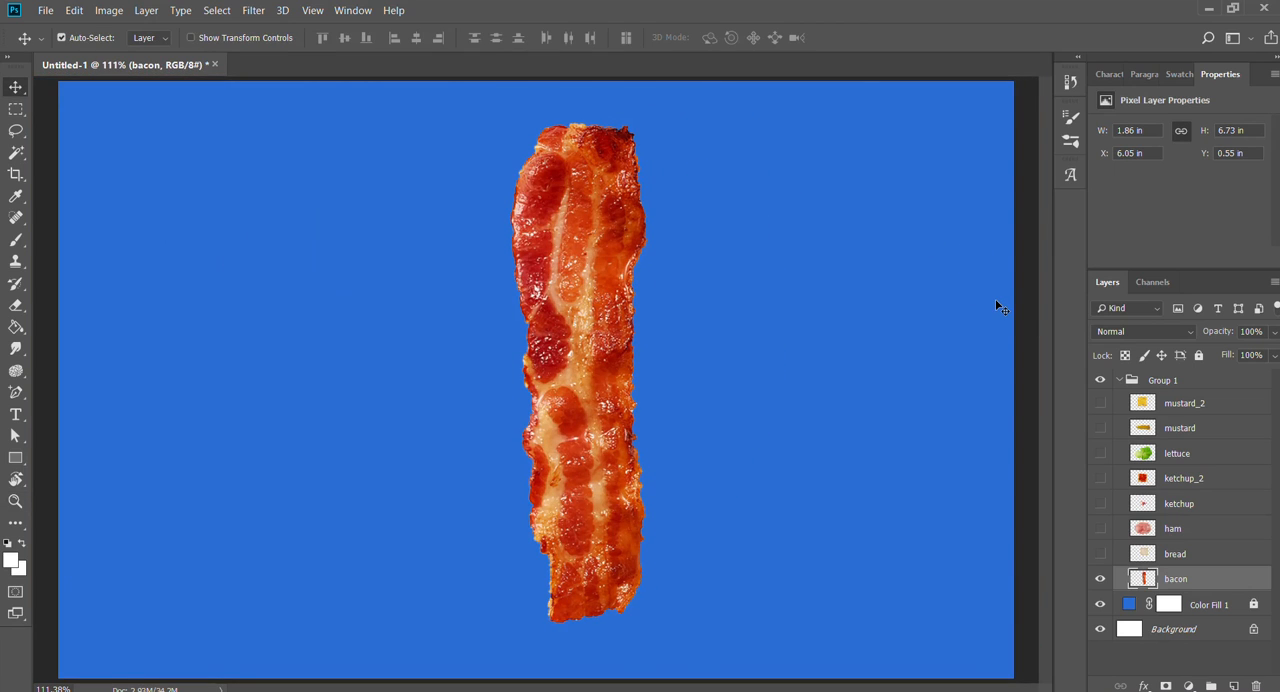
- Turn on the visibility of every ingredient layer in Group 1, from mustard_2 down to bacon
{"action": "left_click", "coordinate": [1100, 579]}
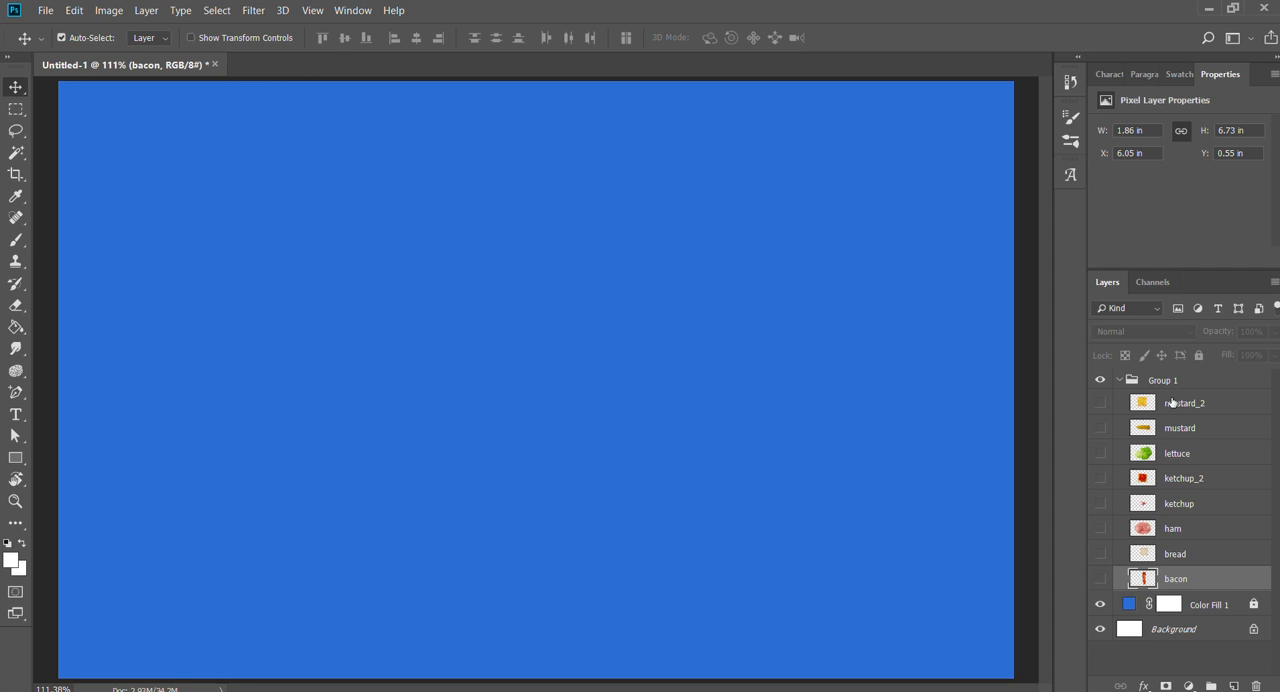
{"action": "left_click_drag", "start_coordinate": [1101, 401], "coordinate": [1100, 529]}
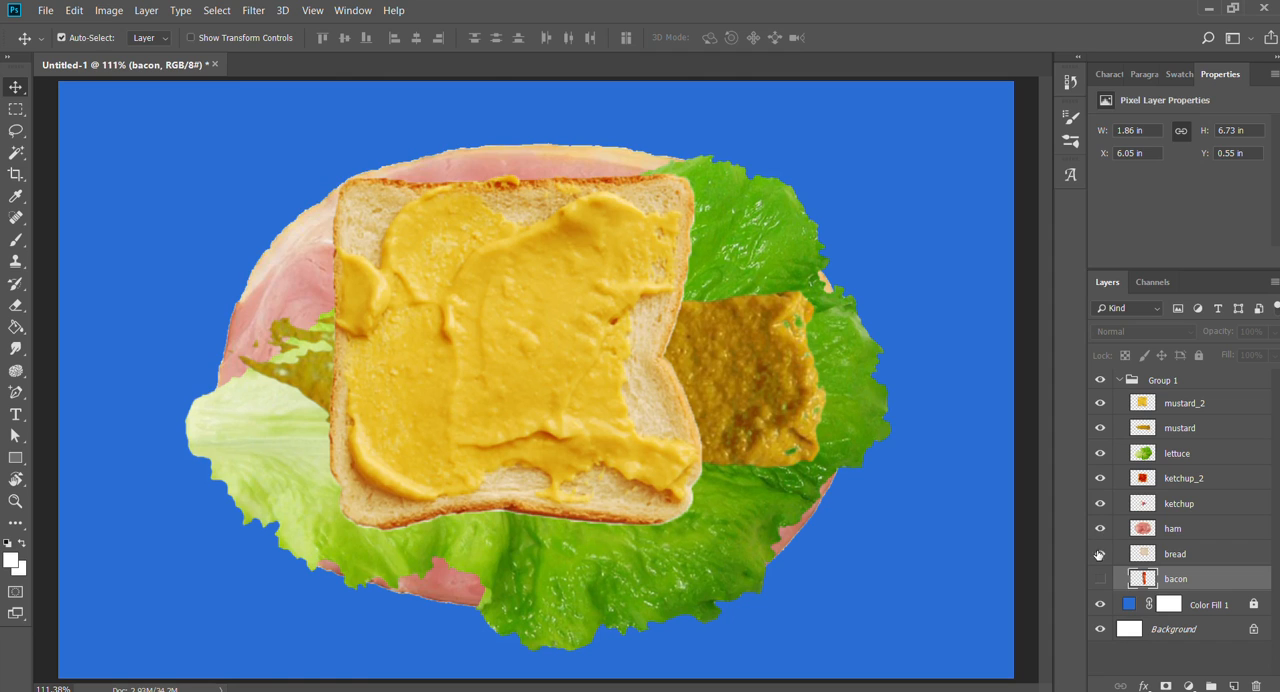
{"action": "left_click", "coordinate": [1099, 578]}
{"action": "key", "text": "z"}
{"action": "left_click", "coordinate": [607, 420], "text": "alt"}
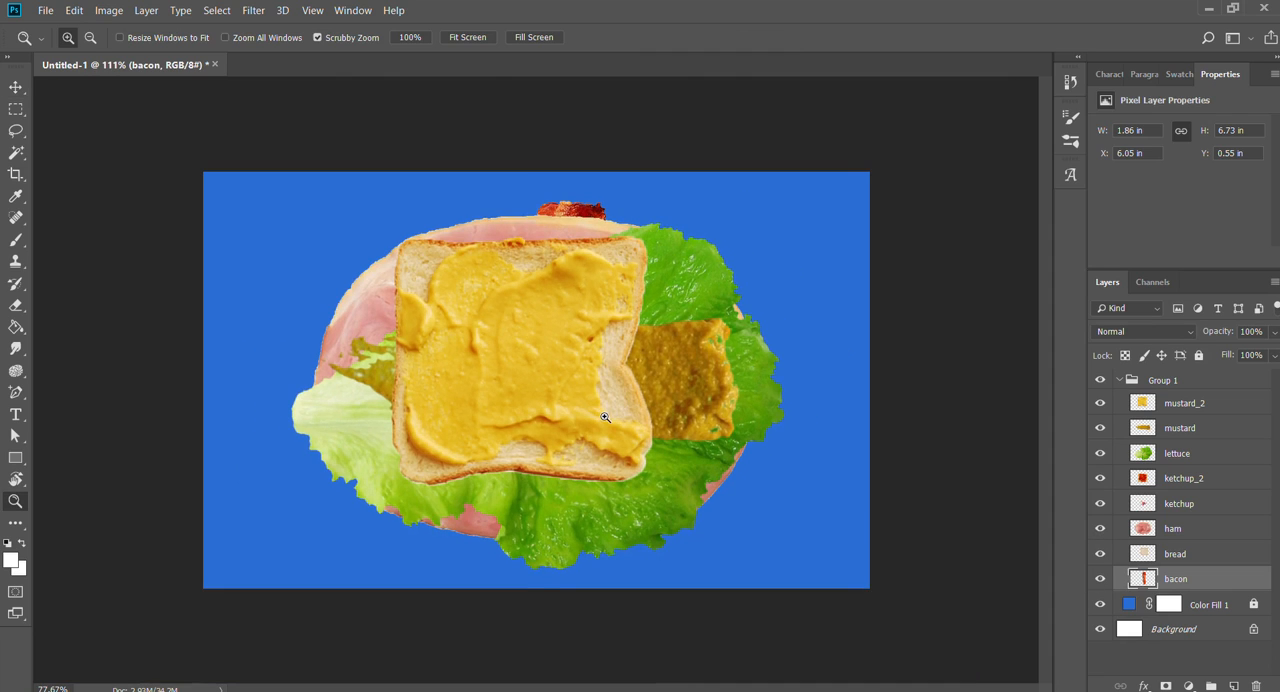
{"action": "key", "text": "v"}
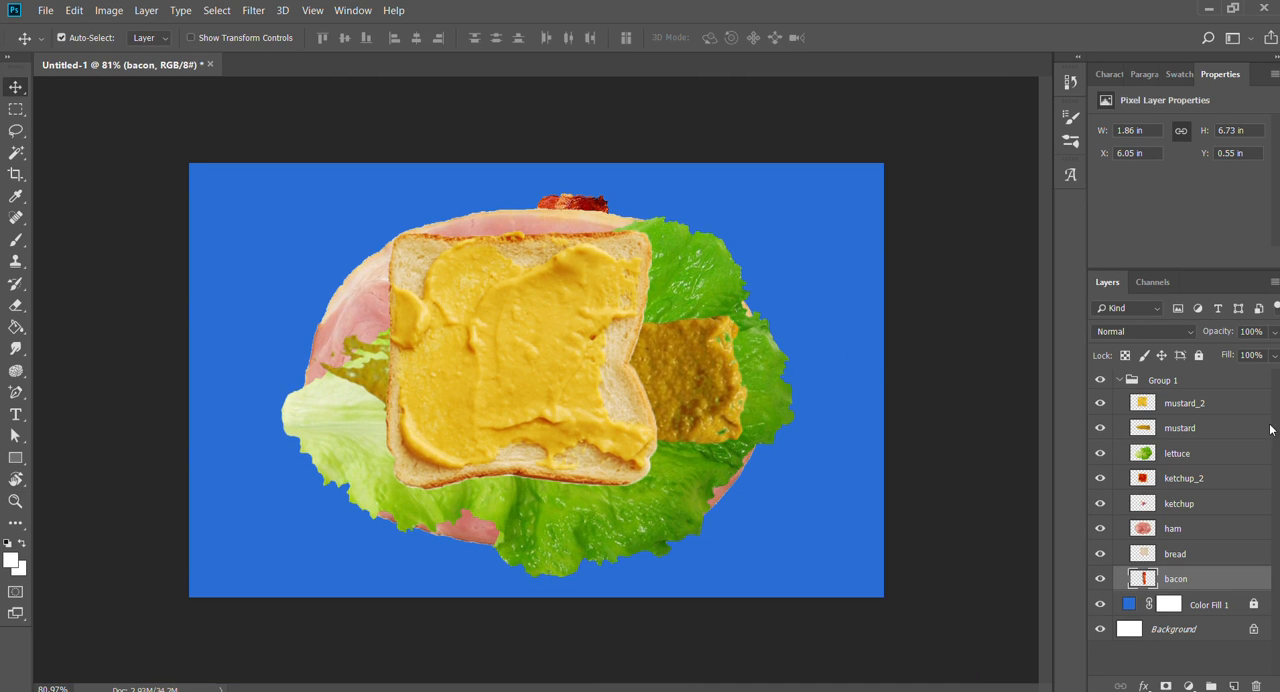
- Move the mustard_2 layer to the bottom of Group 1, below the bacon layer
{"action": "left_click", "coordinate": [1183, 403]}
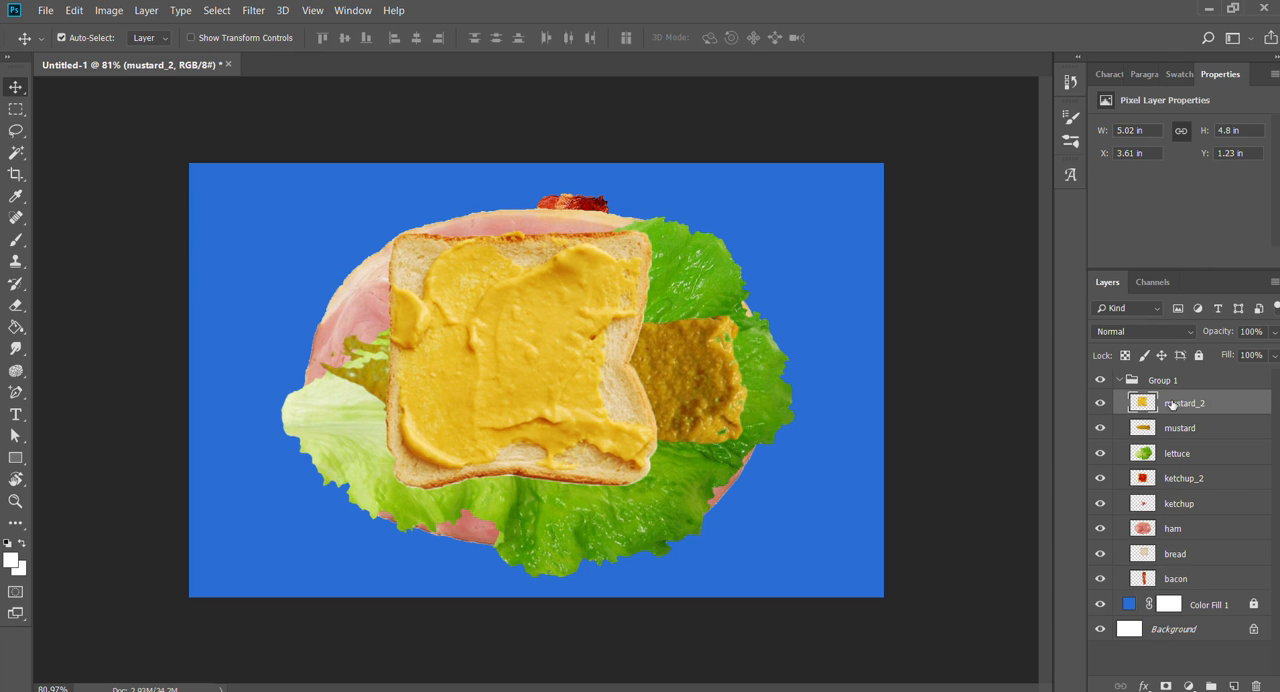
{"action": "mouse_move", "coordinate": [552, 345]}
{"action": "left_mouse_down"}
{"action": "mouse_move", "coordinate": [575, 400]}
{"action": "mouse_move", "coordinate": [549, 345]}
{"action": "left_mouse_up"}
{"action": "left_click_drag", "start_coordinate": [1195, 403], "coordinate": [1178, 590]}
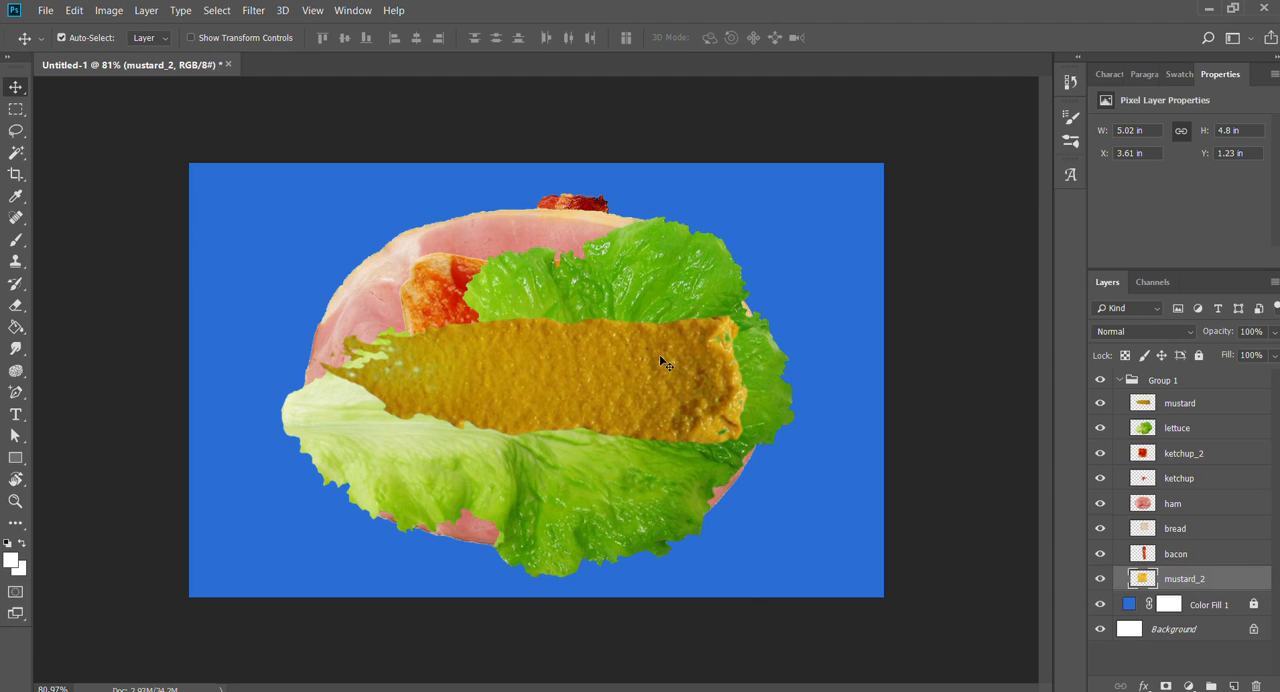
- Hide the mustard, lettuce, ketchup_2, ketchup, ham, bread and bacon layers, keeping mustard_2 visible
{"action": "left_click", "coordinate": [1100, 403]}
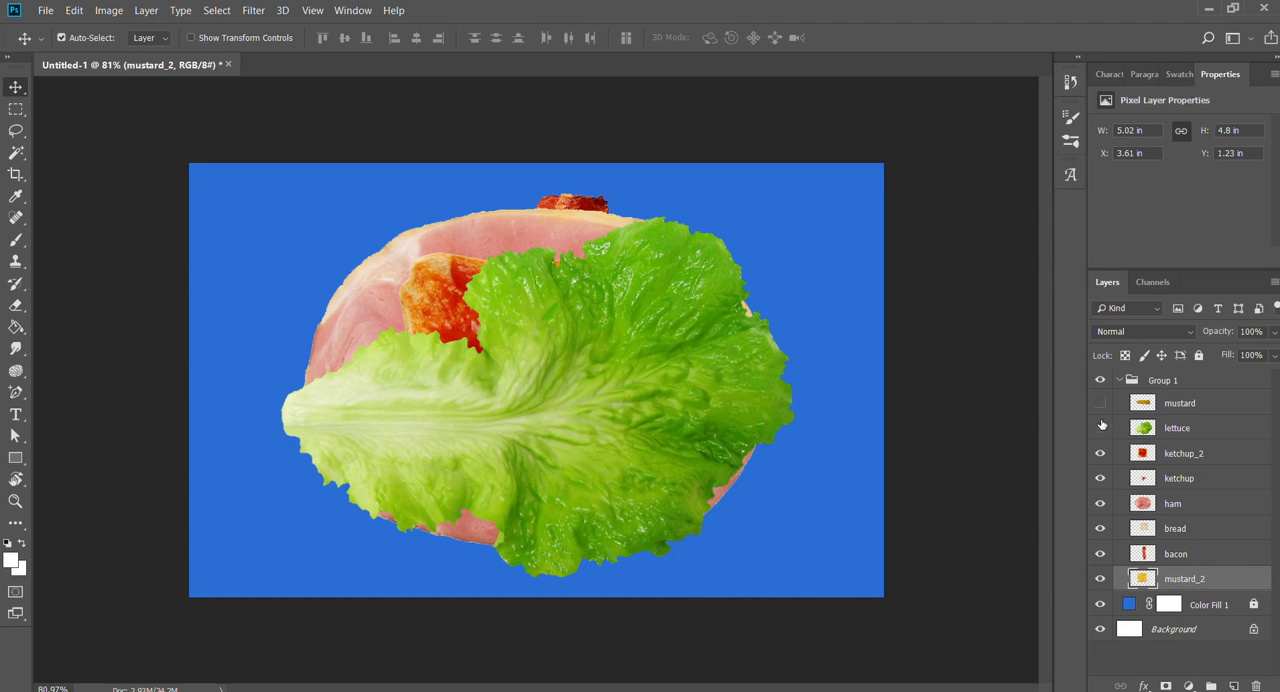
{"action": "left_click", "coordinate": [1100, 428]}
{"action": "left_click", "coordinate": [1100, 453]}
{"action": "left_click", "coordinate": [1100, 478]}
{"action": "left_click", "coordinate": [1100, 503]}
{"action": "left_click", "coordinate": [1100, 528]}
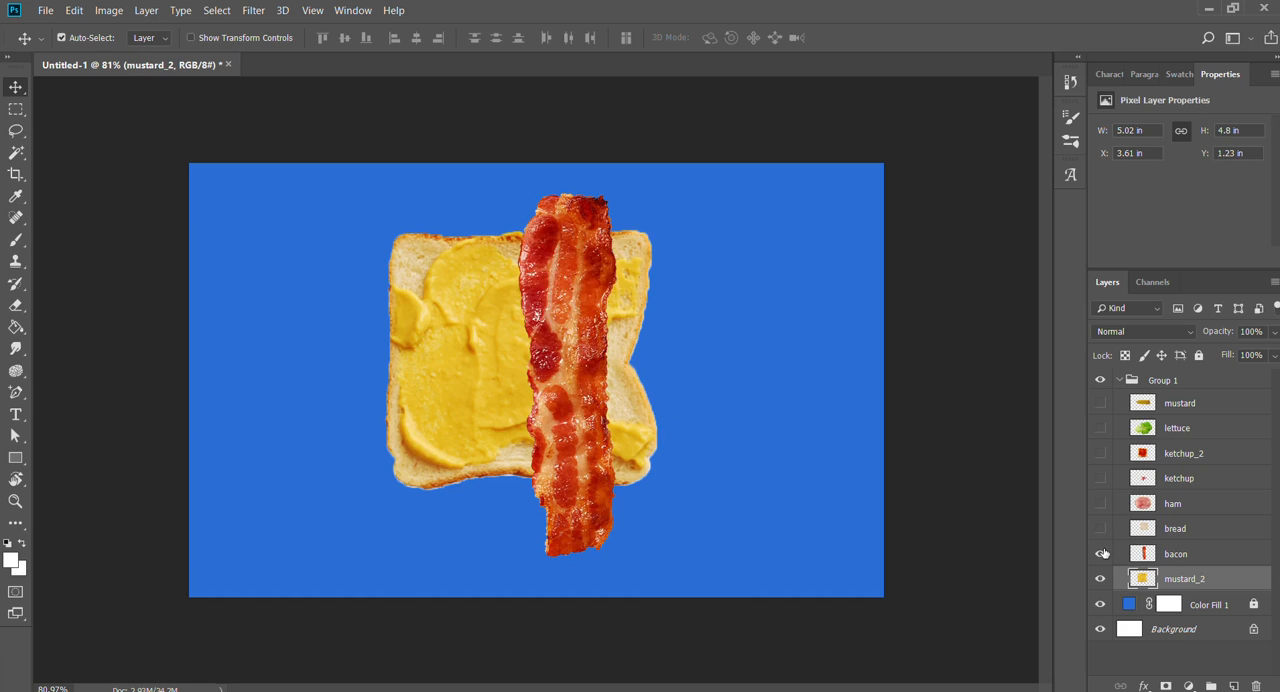
{"action": "left_click", "coordinate": [1100, 553]}
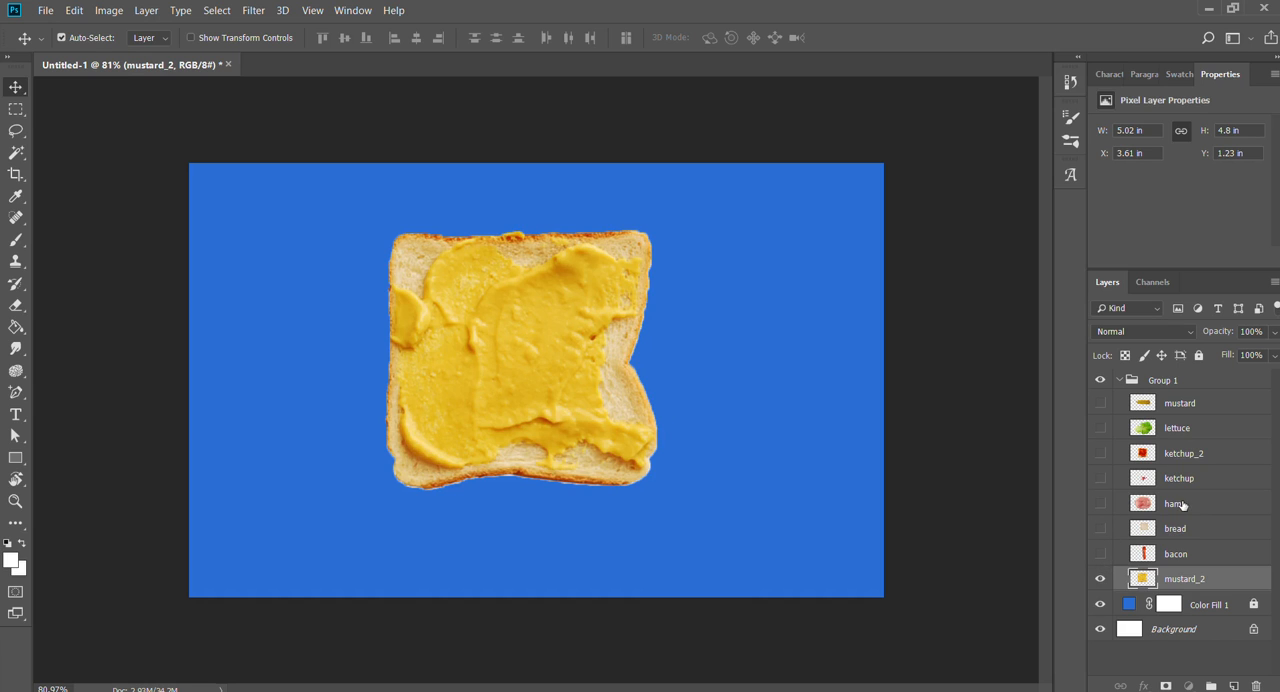
- Move the ham layer directly above mustard_2 and make the ham and bacon layers visible
{"action": "left_click_drag", "start_coordinate": [1186, 503], "coordinate": [1104, 566]}
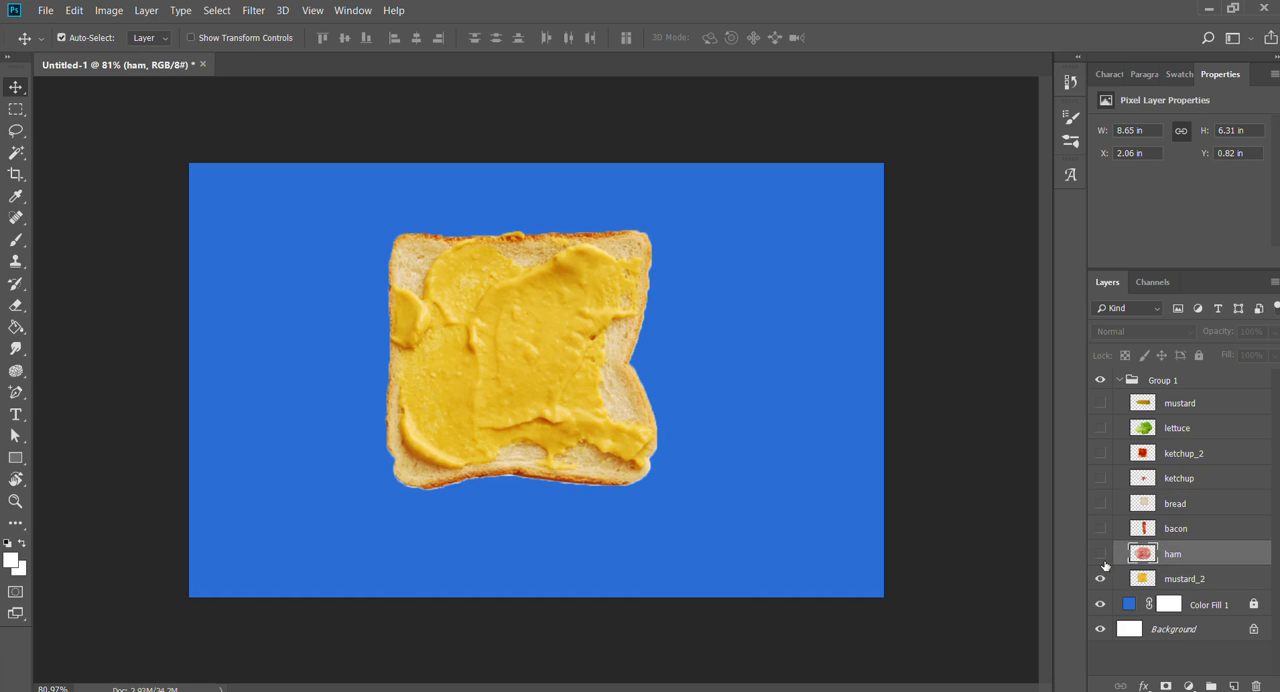
{"action": "left_click", "coordinate": [1100, 554]}
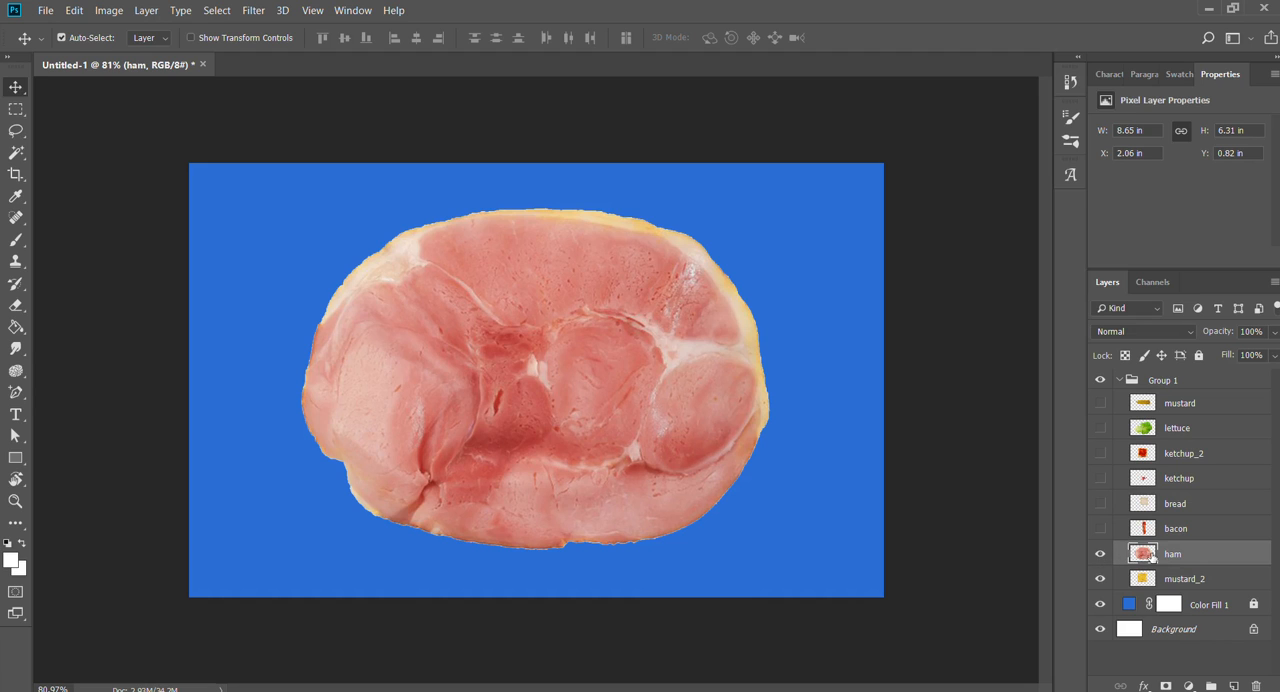
{"action": "left_click", "coordinate": [1150, 532]}
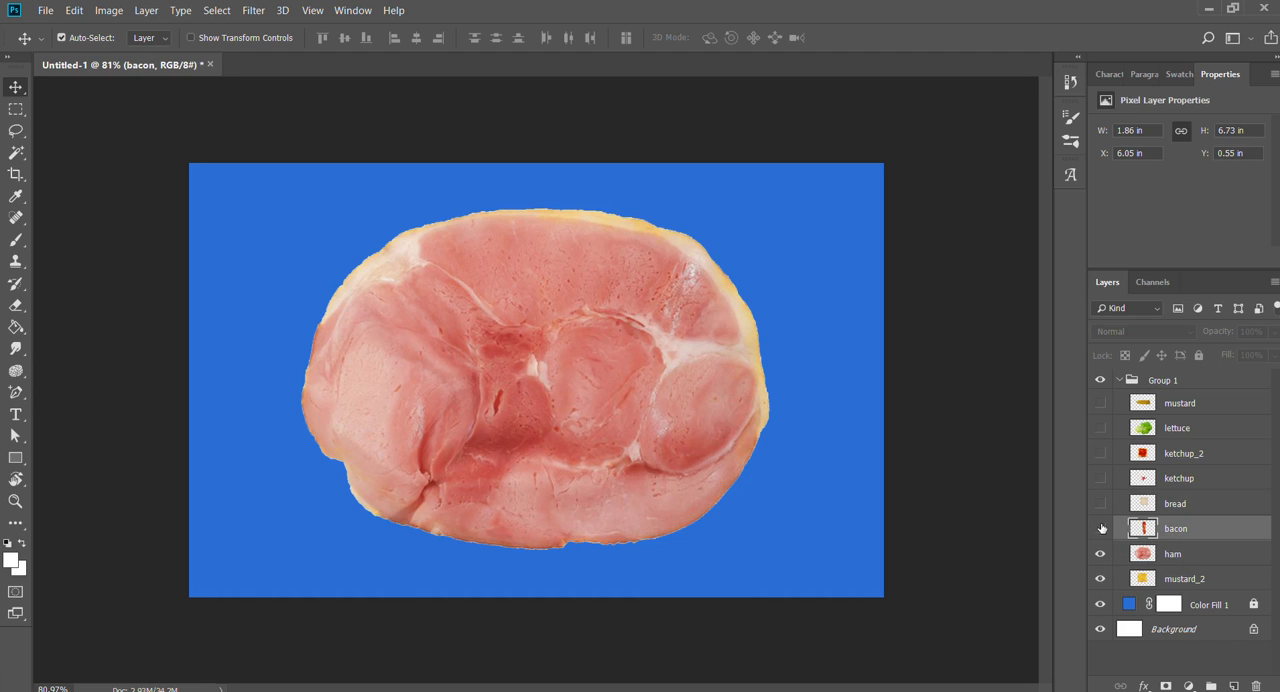
{"action": "left_click", "coordinate": [1101, 529]}
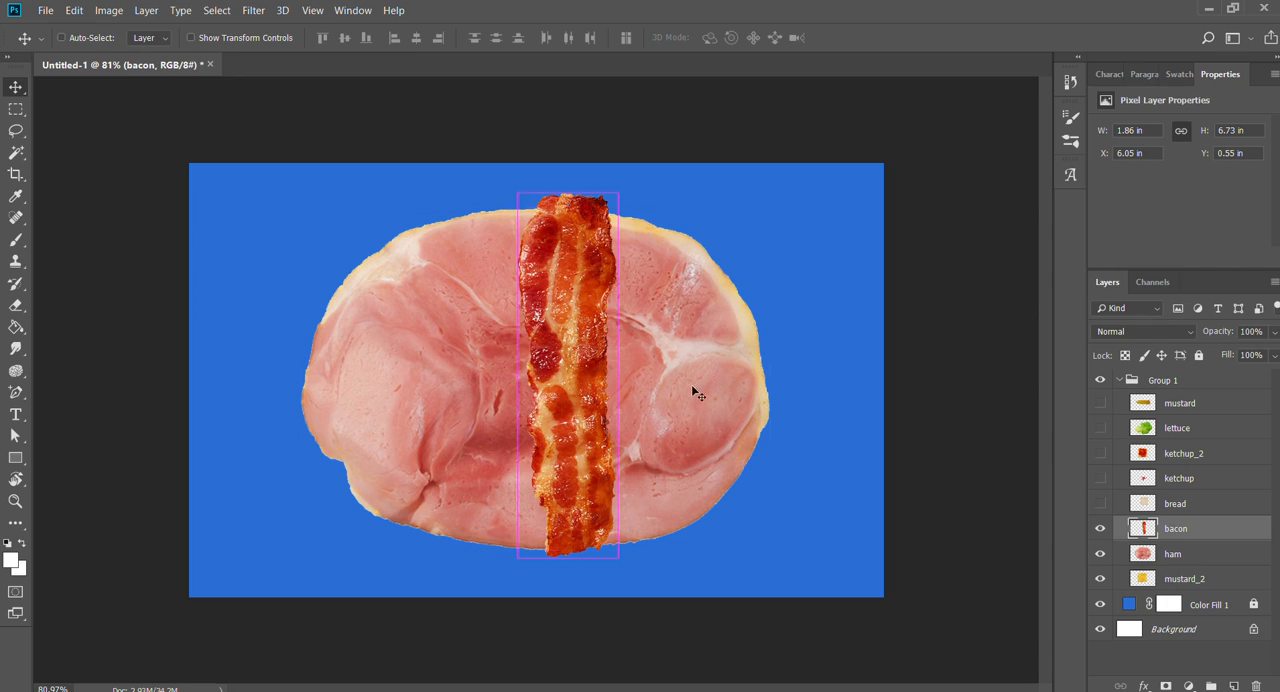
{"action": "key", "text": "ctrl+j"}
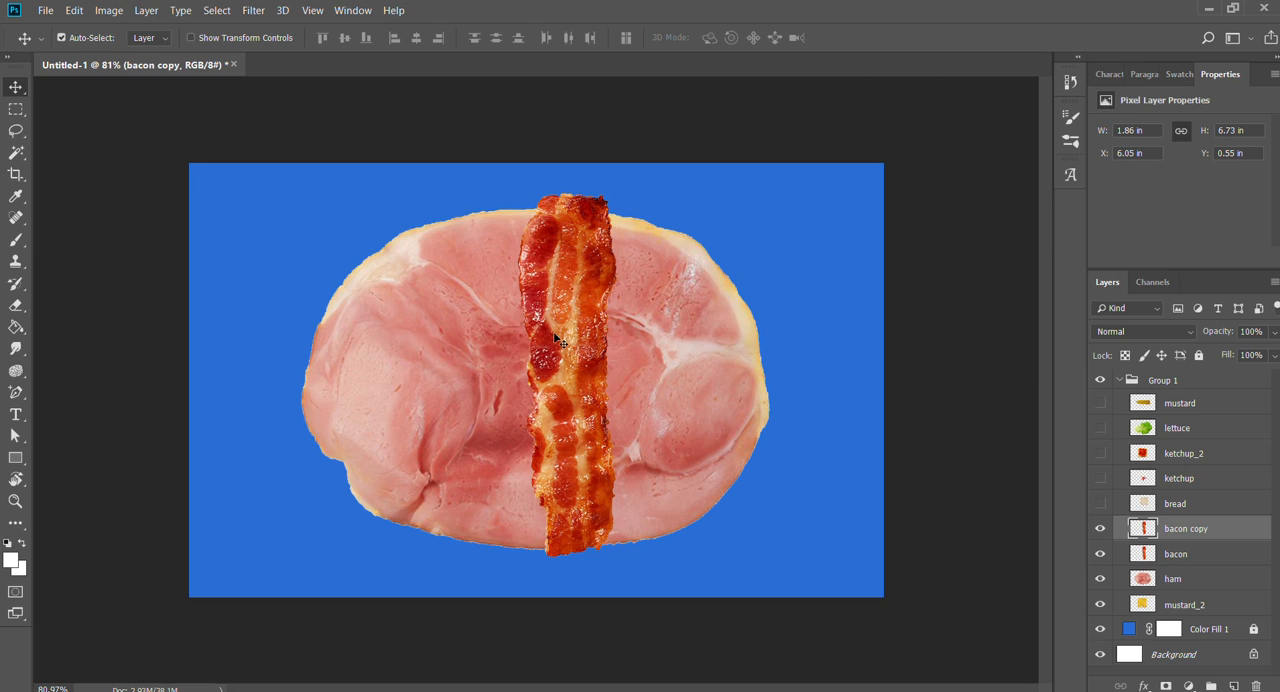
{"action": "left_click_drag", "start_coordinate": [558, 338], "coordinate": [424, 330]}
{"action": "key", "text": "ctrl+z"}
{"action": "key", "text": "Delete"}
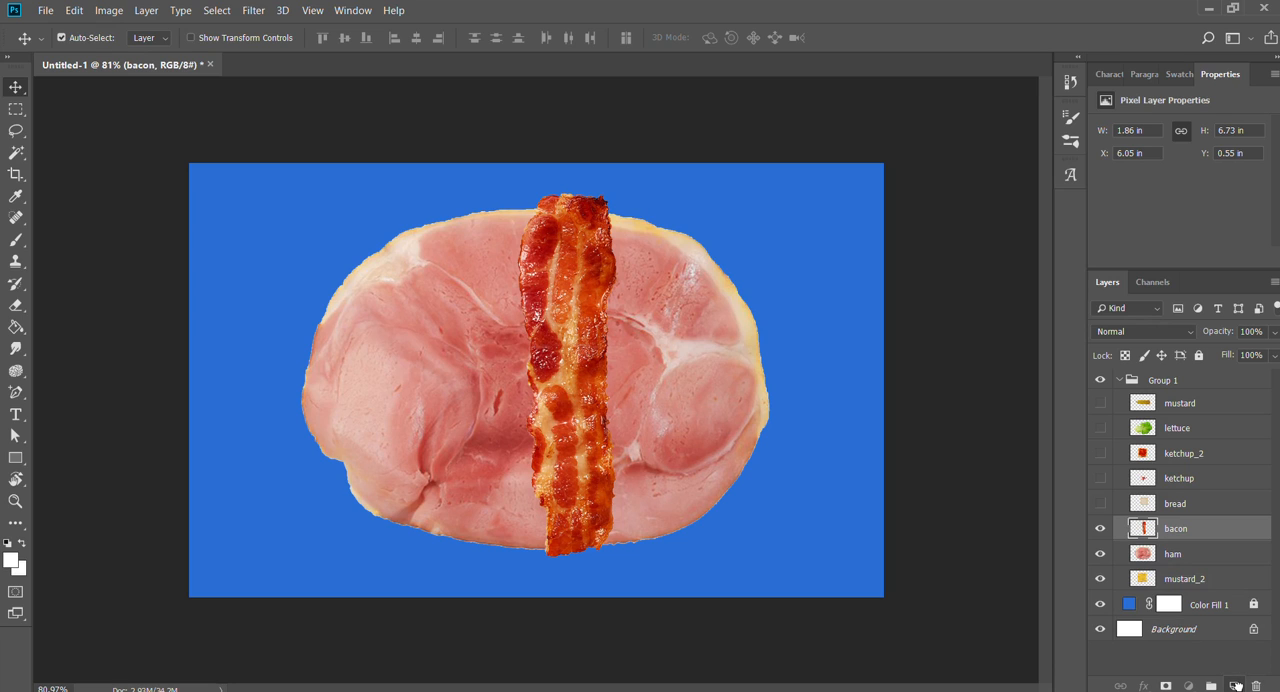
- Duplicate the bacon layer and place the copy over the ham's left part at about X 3.61 in, Y 0.64 in
{"action": "left_click_drag", "start_coordinate": [1176, 530], "coordinate": [1237, 686]}
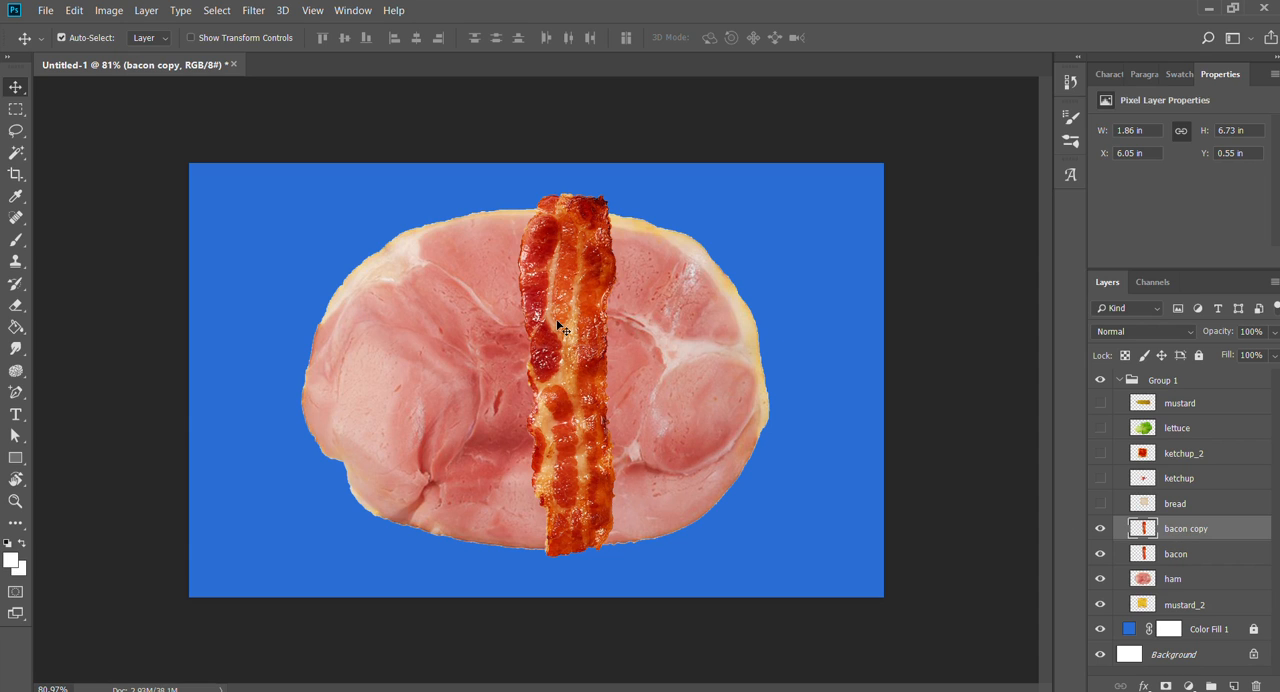
{"action": "left_click_drag", "start_coordinate": [563, 330], "coordinate": [577, 372]}
{"action": "left_click_drag", "start_coordinate": [522, 304], "coordinate": [531, 305]}
{"action": "left_click", "coordinate": [694, 346], "text": "ctrl"}
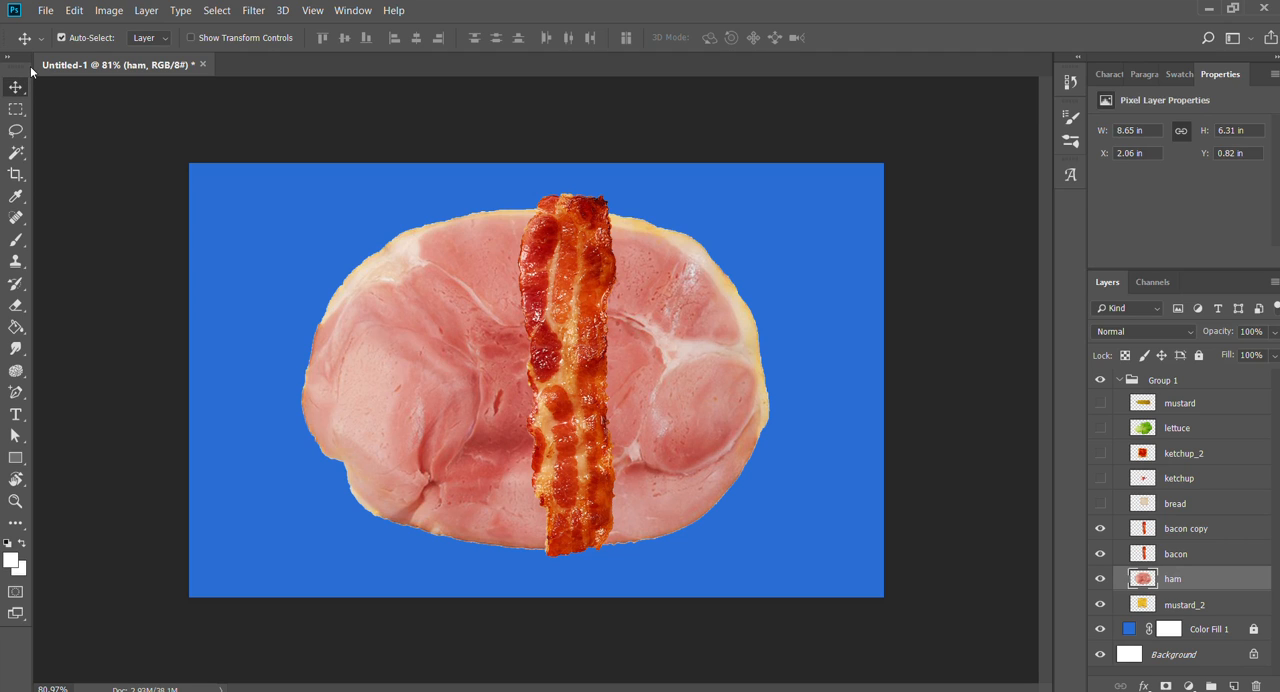
{"action": "left_click", "coordinate": [544, 280]}
{"action": "left_click_drag", "start_coordinate": [558, 347], "coordinate": [424, 347]}
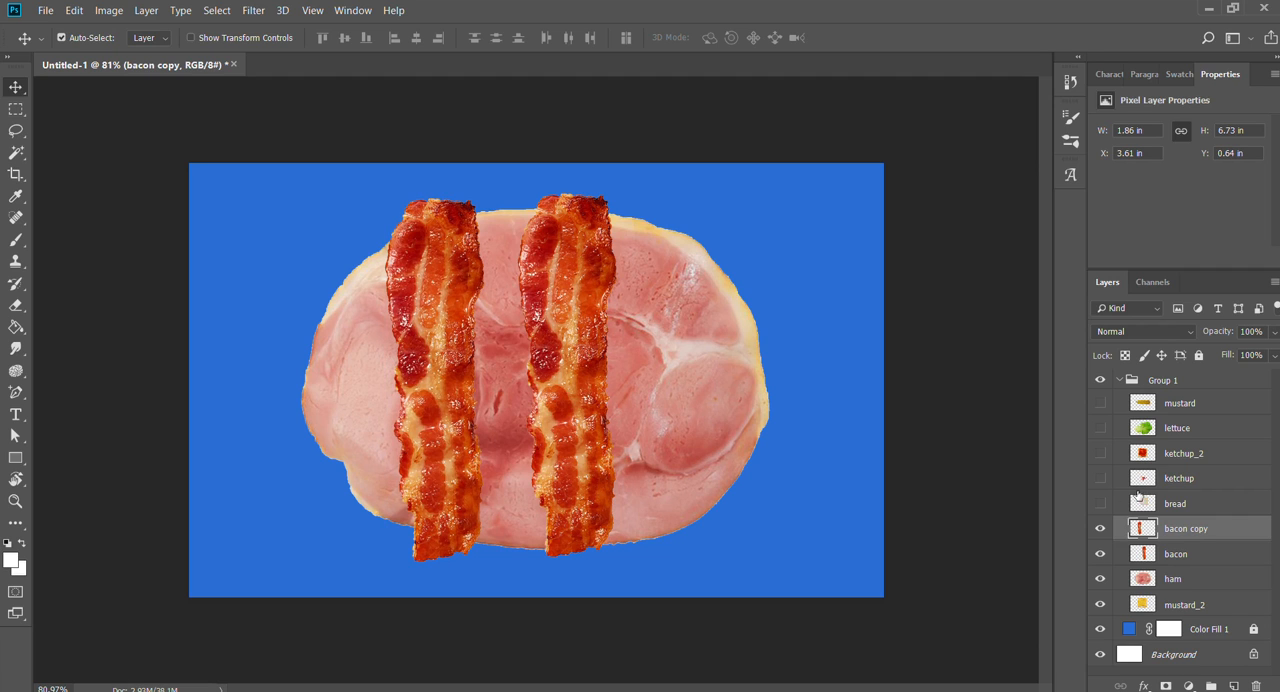
- Duplicate the bacon copy and space the three strips side by side across the ham, with the original bacon at about X 5.47 in, Y 0.64 in
{"action": "key", "text": "ctrl+j"}
{"action": "left_click", "coordinate": [556, 322]}
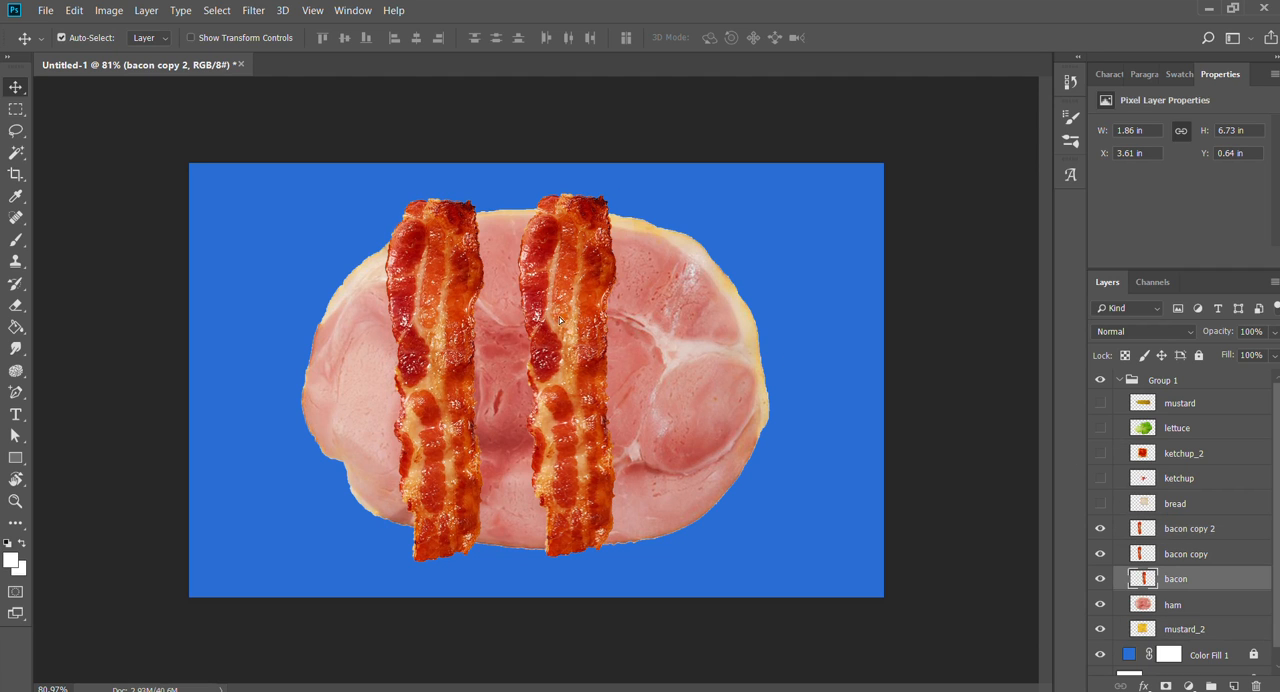
{"action": "left_click_drag", "start_coordinate": [556, 322], "coordinate": [513, 321]}
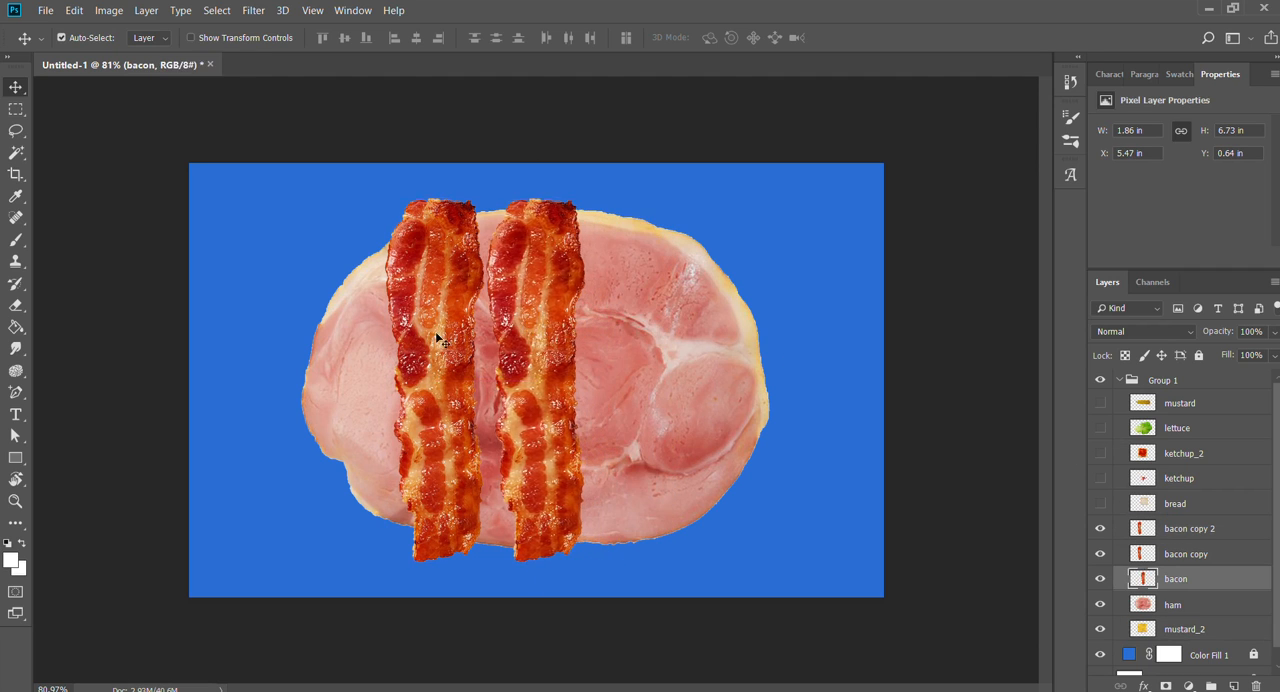
{"action": "left_click", "coordinate": [435, 331]}
{"action": "left_click_drag", "start_coordinate": [435, 331], "coordinate": [622, 326]}
- Duplicate the three bacon layers together and start Free Transform on the new copies
{"action": "left_click", "coordinate": [1172, 577], "text": "shift"}
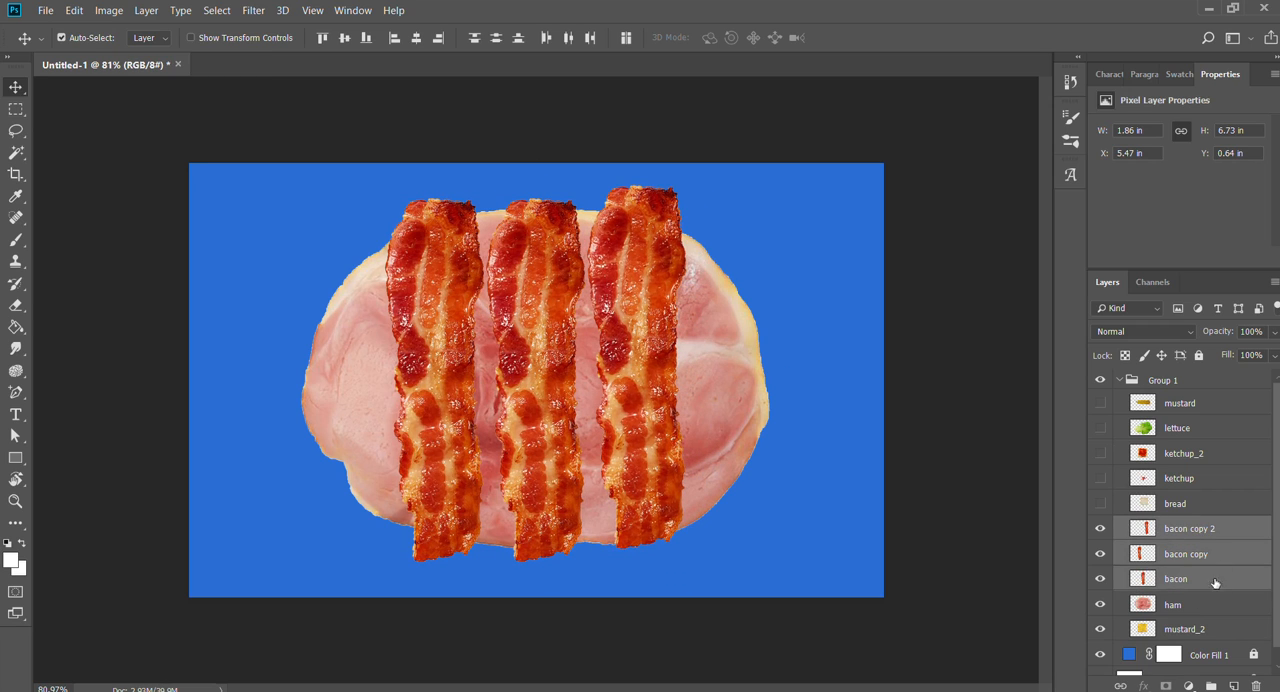
{"action": "key", "text": "ctrl+j"}
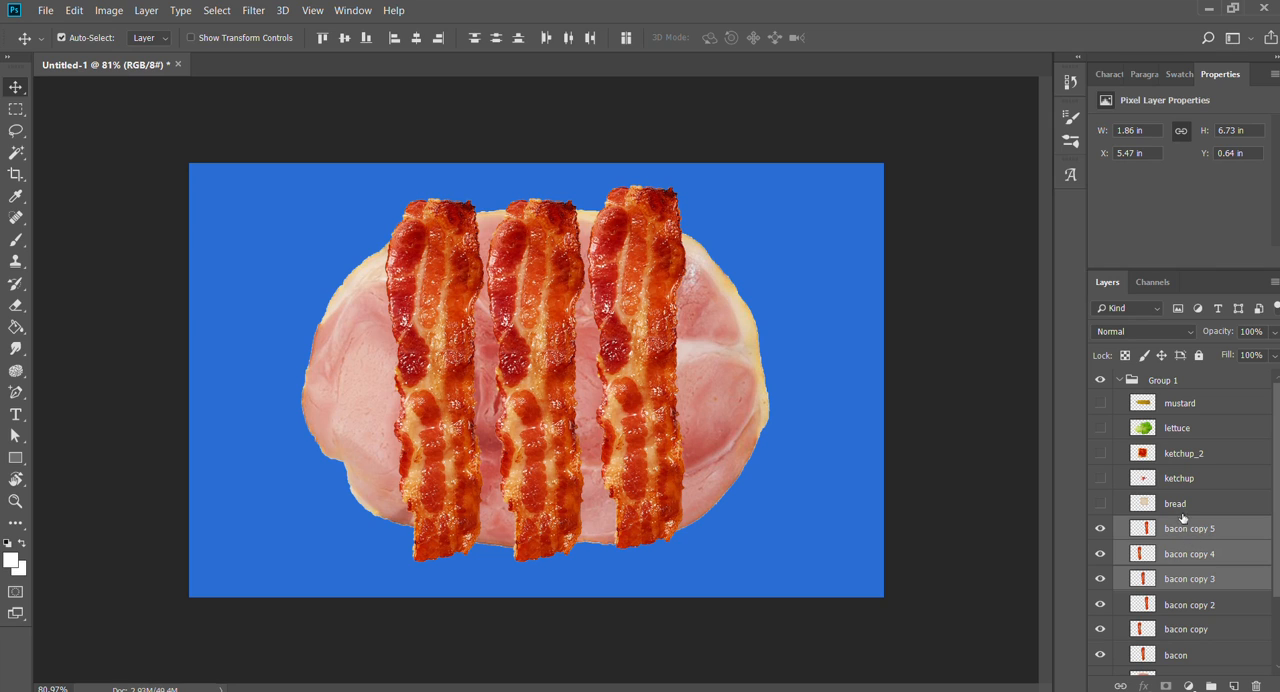
{"action": "key", "text": "ctrl"}
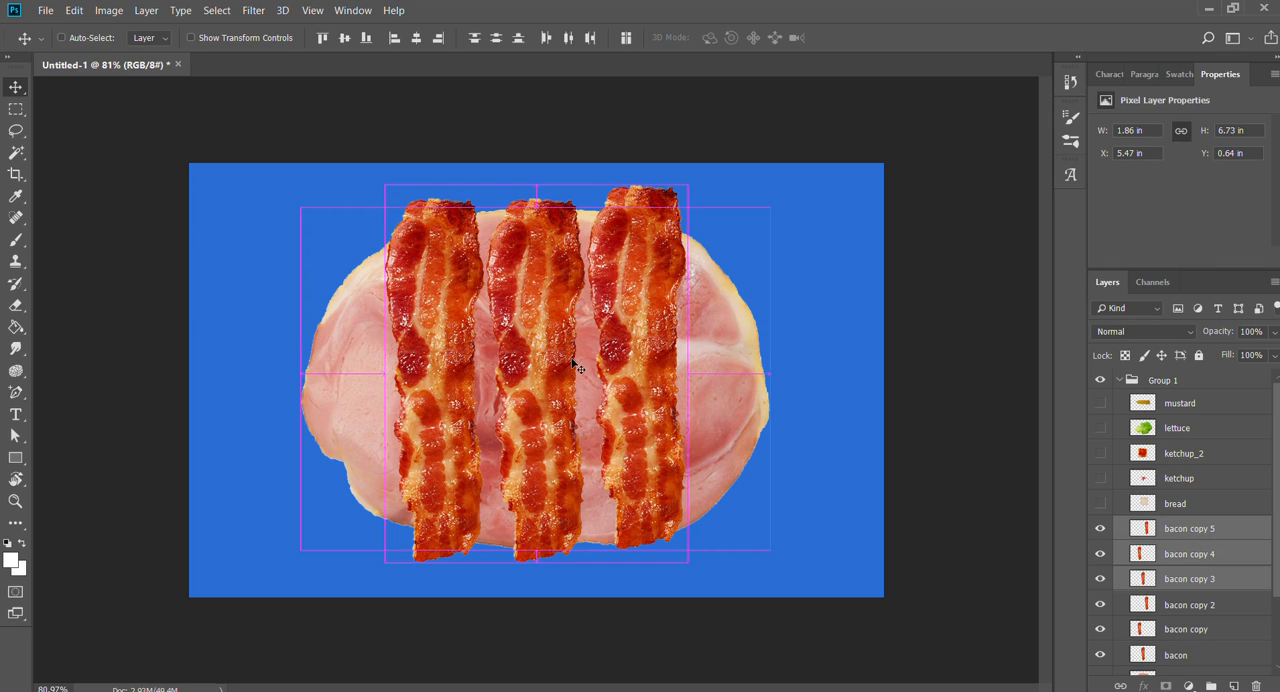
{"action": "key", "text": "ctrl+t"}
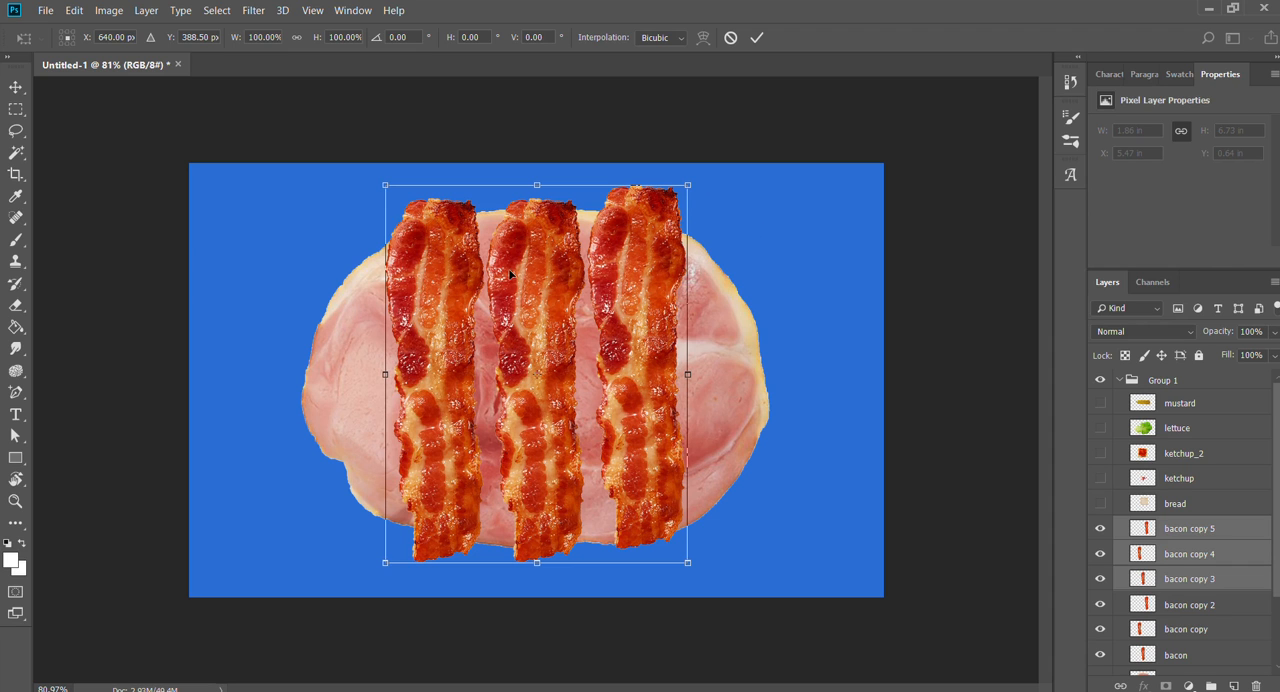
- Try moving the three bacon copies down-left and squeezing their width, undoing each change
{"action": "left_click_drag", "start_coordinate": [510, 274], "coordinate": [401, 308]}
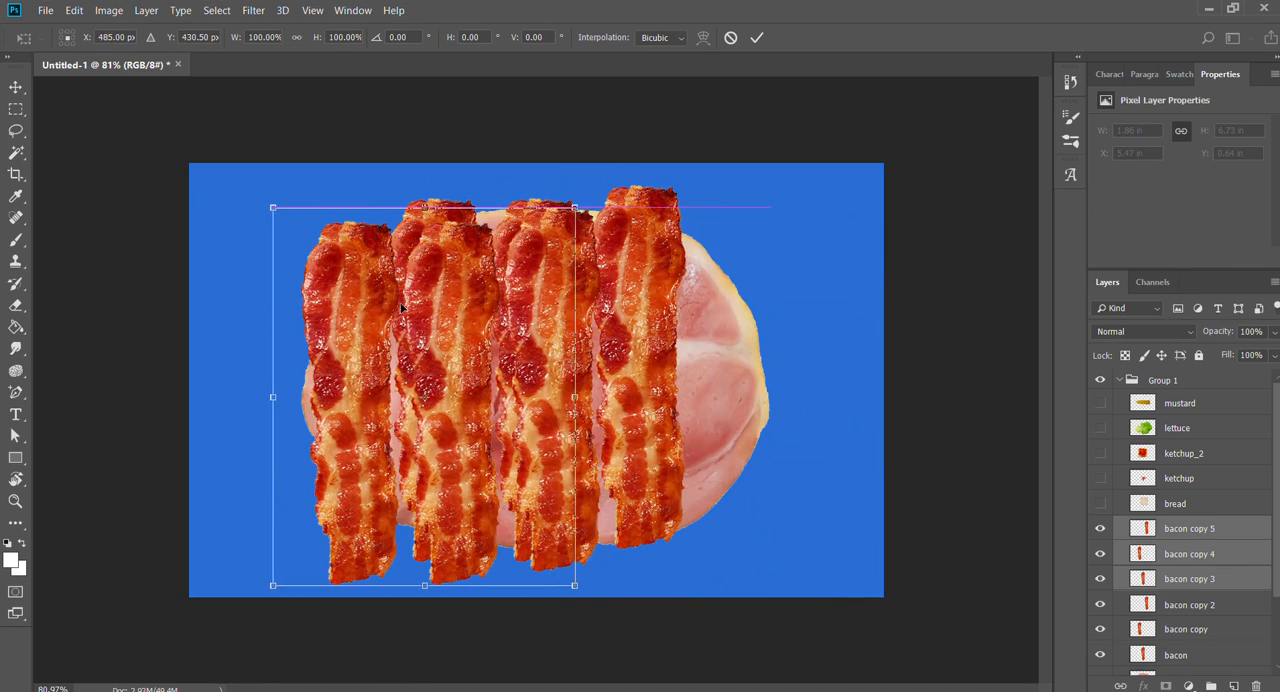
{"action": "key", "text": "ctrl+z"}
{"action": "left_click_drag", "start_coordinate": [687, 376], "coordinate": [476, 376]}
{"action": "key", "text": "ctrl+z"}
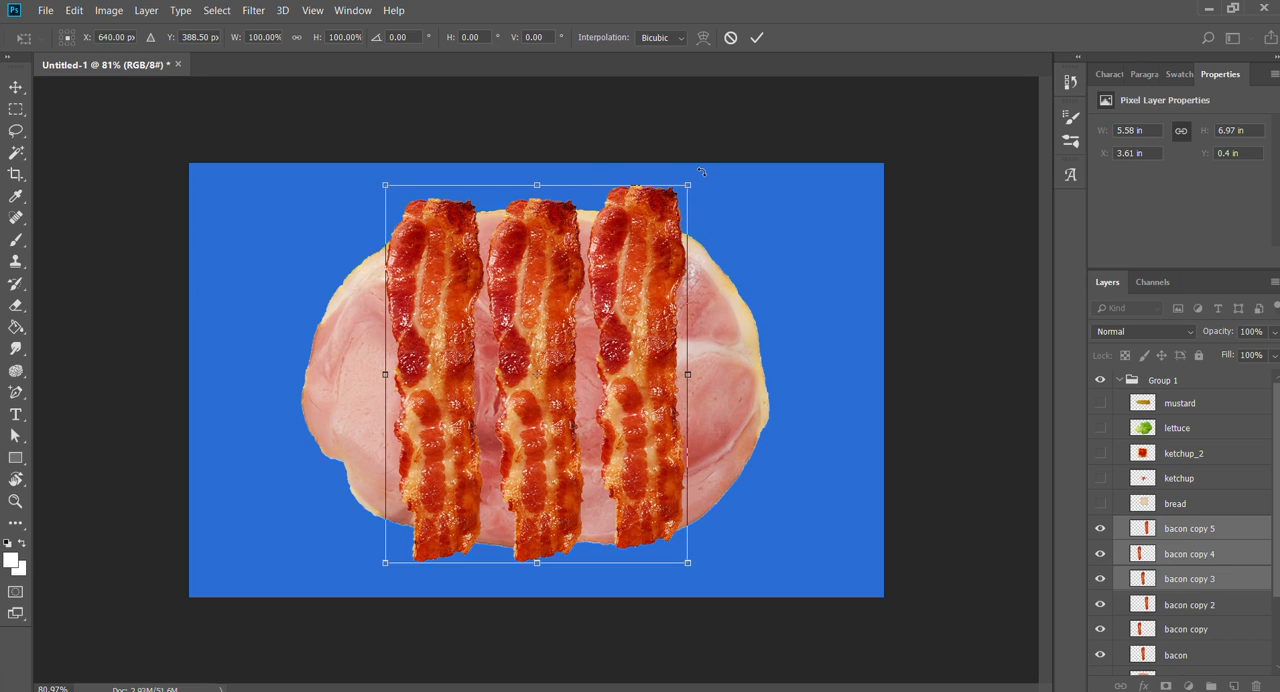
- Rotate the three new bacon copies by -90° so they lie across the vertical strips, apply the transform and deselect all layers
{"action": "left_click_drag", "start_coordinate": [701, 172], "coordinate": [341, 226]}
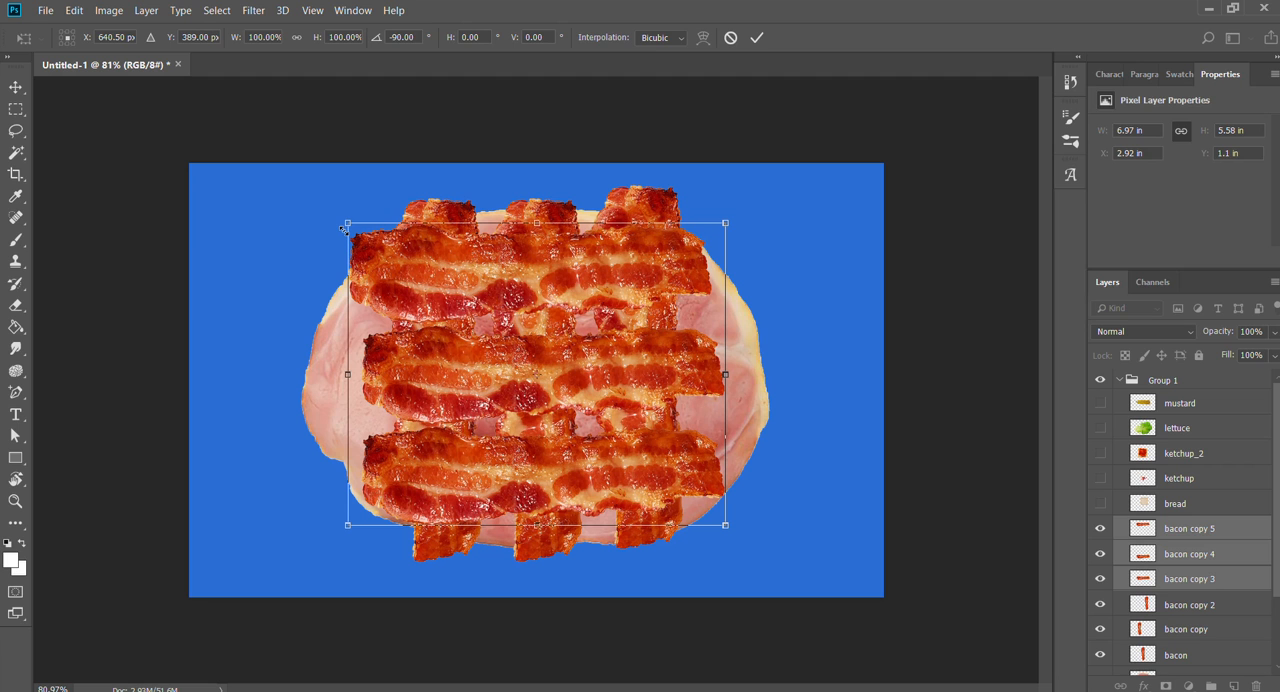
{"action": "key", "text": "Return"}
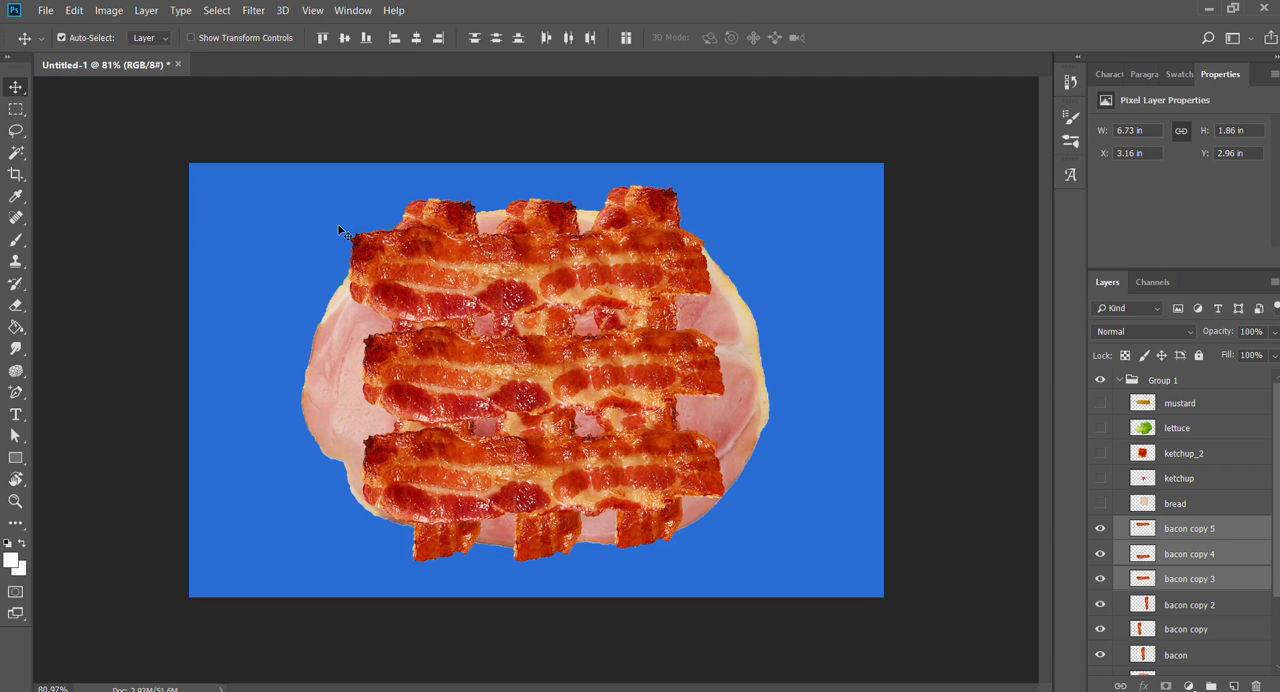
{"action": "left_click_drag", "start_coordinate": [445, 245], "coordinate": [303, 315]}
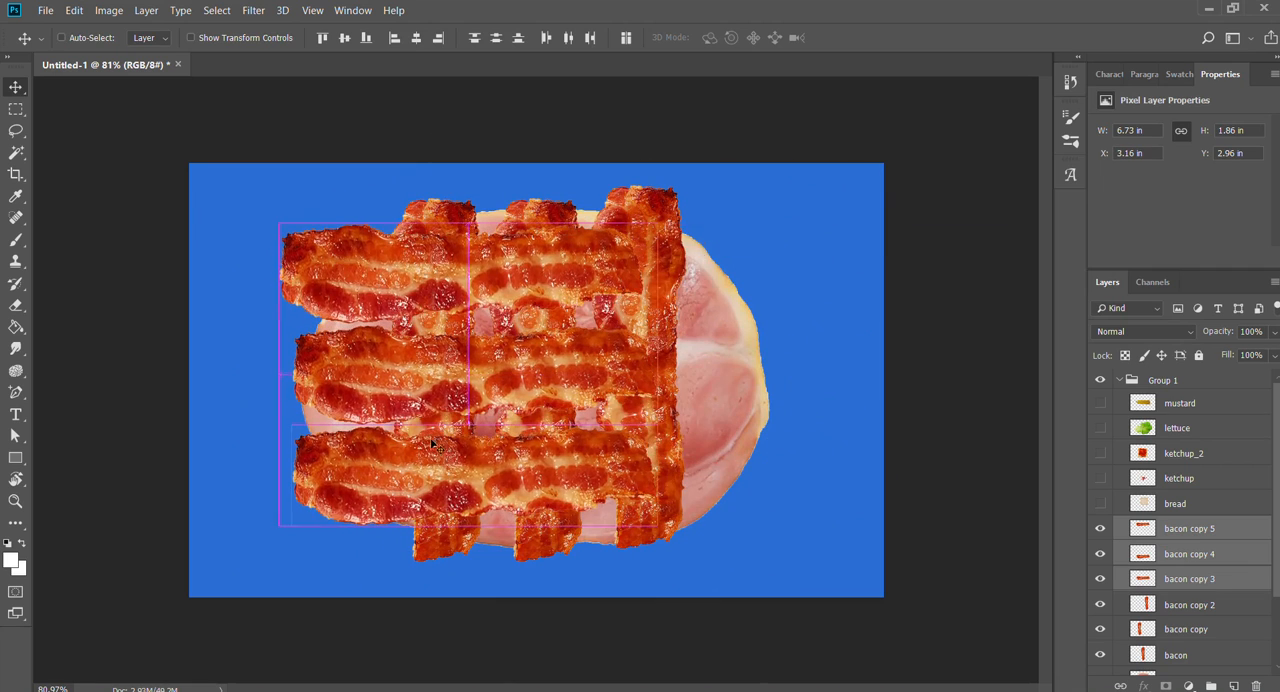
{"action": "key", "text": "ctrl+z"}
{"action": "left_click", "coordinate": [975, 565]}
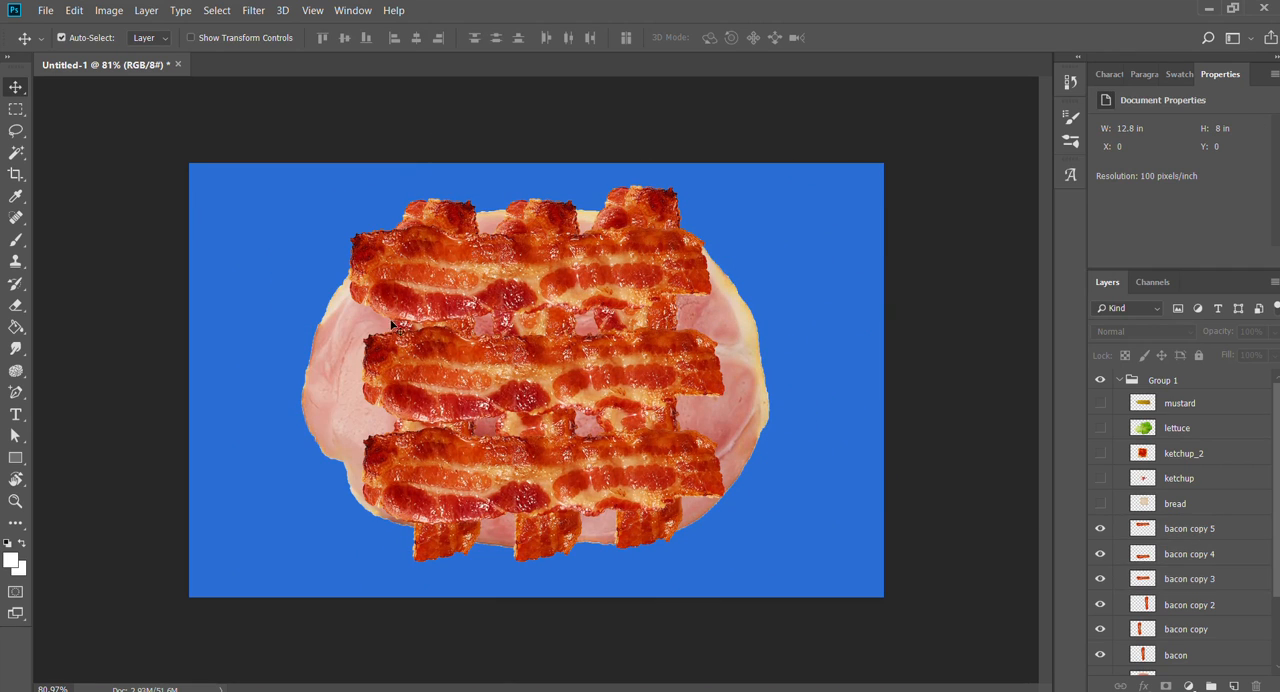
- Show the bread layer, move it to the top of Group 1 above mustard, and hide it again
{"action": "left_click", "coordinate": [1100, 503]}
{"action": "left_click", "coordinate": [1162, 505]}
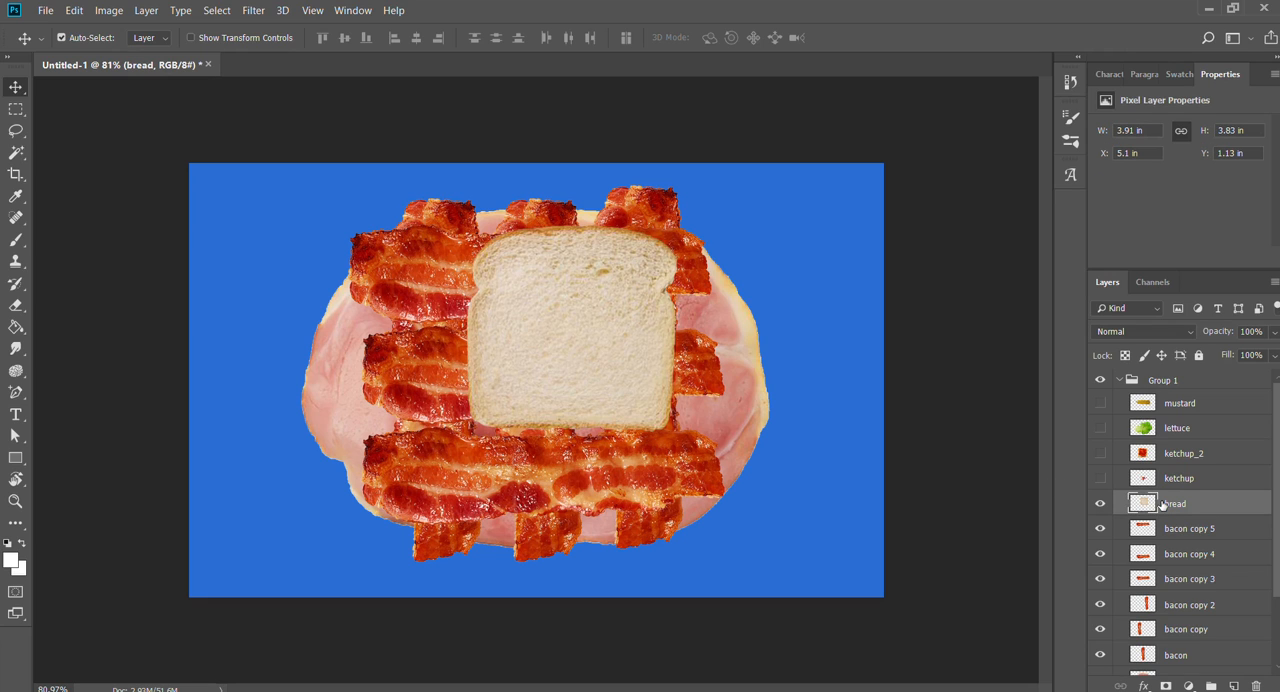
{"action": "left_click_drag", "start_coordinate": [1162, 505], "coordinate": [1165, 401]}
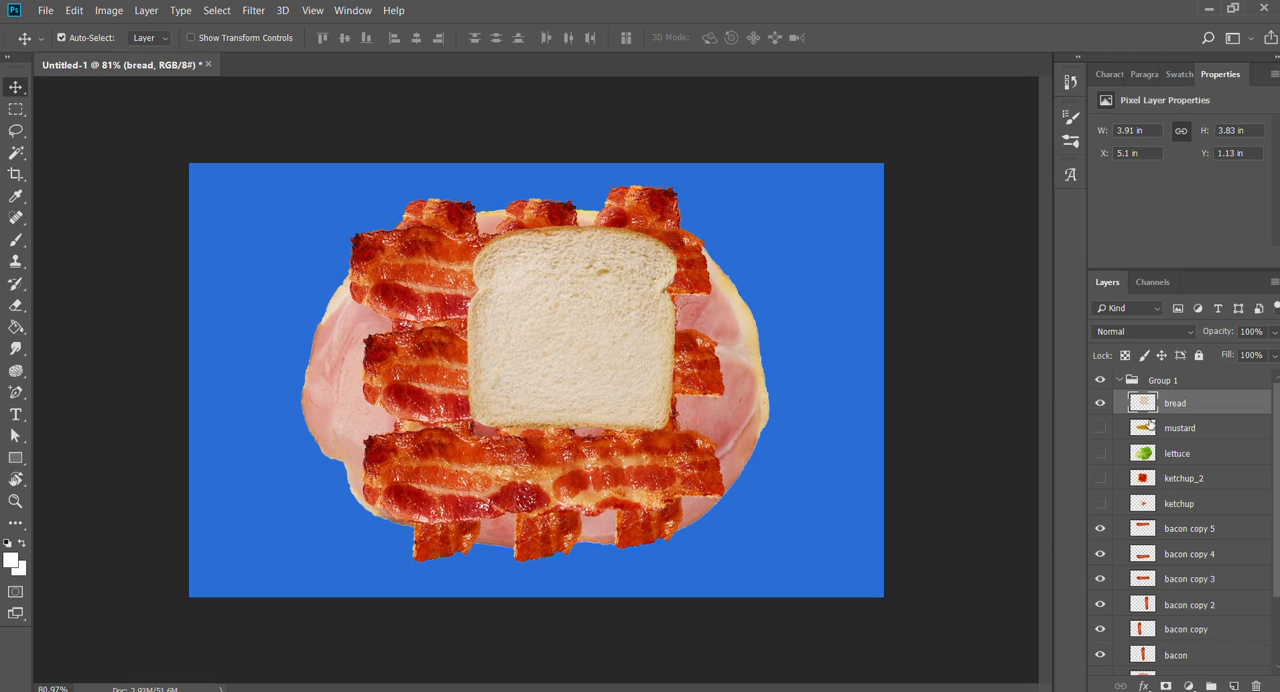
{"action": "left_click", "coordinate": [1100, 402]}
- Make the lettuce layer visible and move the leaf over the bacon to about X 1.38 in, Y 0.4 in
{"action": "left_click", "coordinate": [1167, 428]}
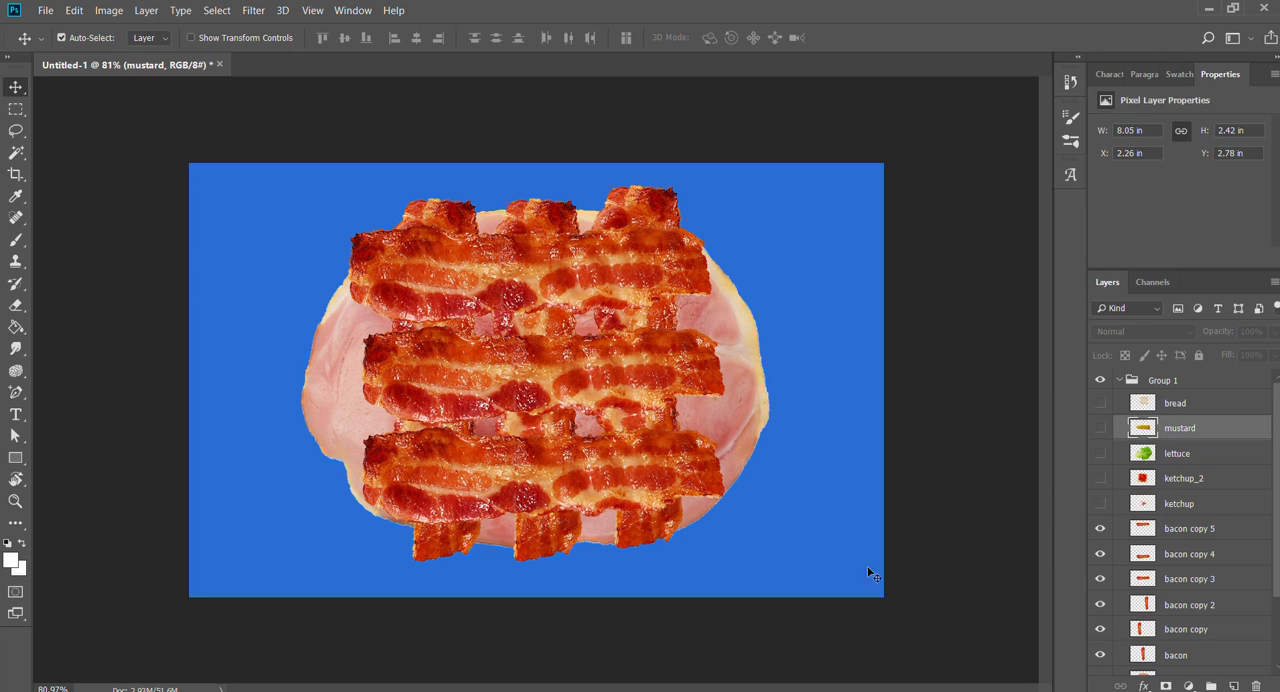
{"action": "left_click", "coordinate": [1150, 456]}
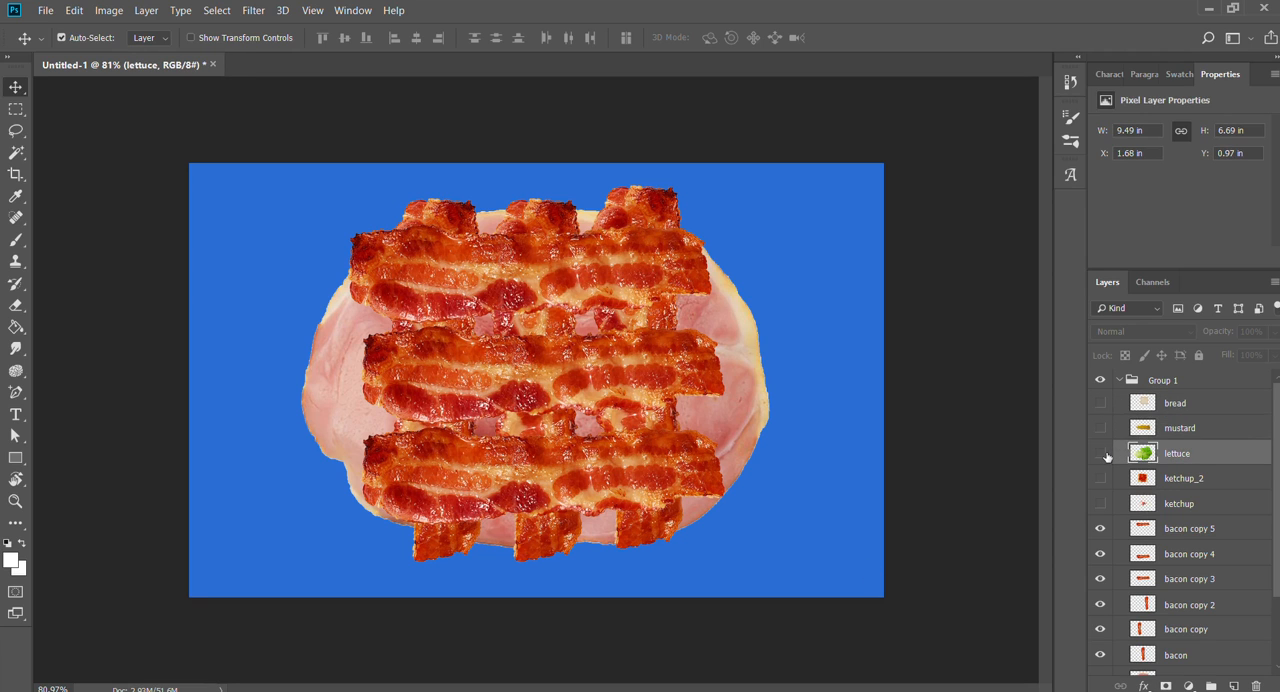
{"action": "left_click", "coordinate": [1100, 454]}
{"action": "left_click_drag", "start_coordinate": [617, 393], "coordinate": [601, 362]}
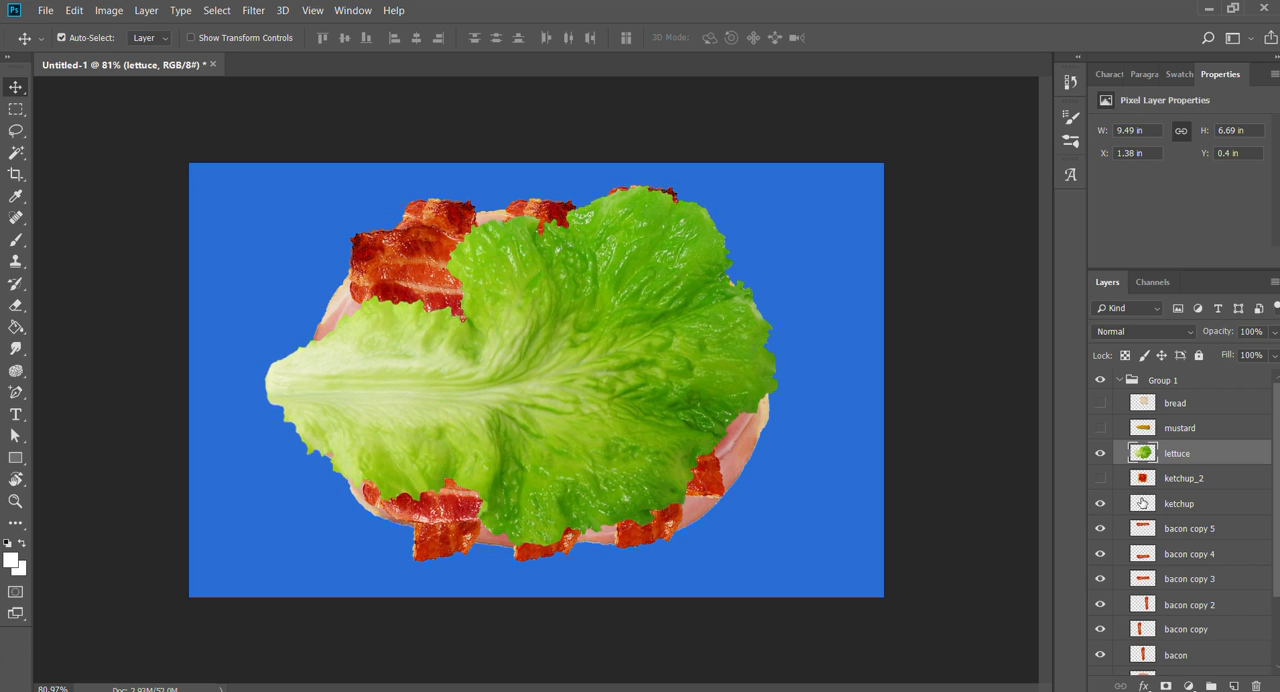
- Stack ketchup and a visible ketchup_2 directly above lettuce, and move the ketchup_2 slice to about X 4.85 in, Y 1.94 in
{"action": "left_click_drag", "start_coordinate": [1140, 503], "coordinate": [1160, 441]}
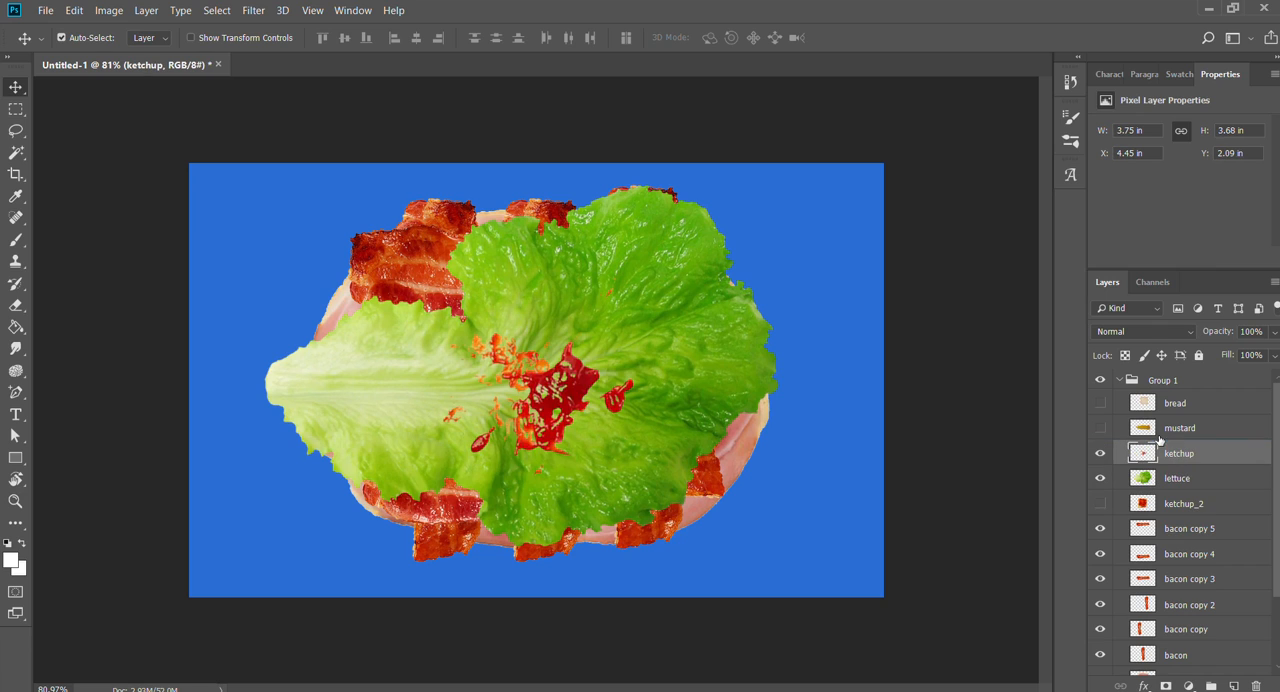
{"action": "left_click", "coordinate": [1099, 504]}
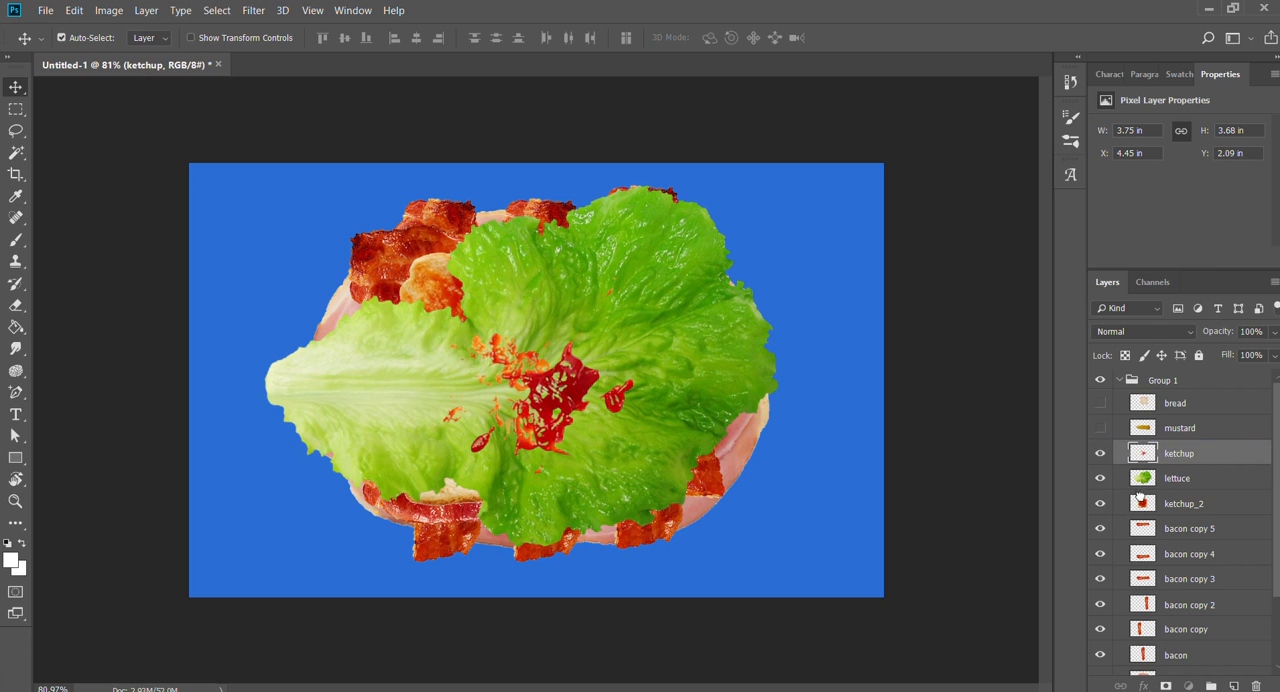
{"action": "left_click_drag", "start_coordinate": [1138, 498], "coordinate": [1153, 464]}
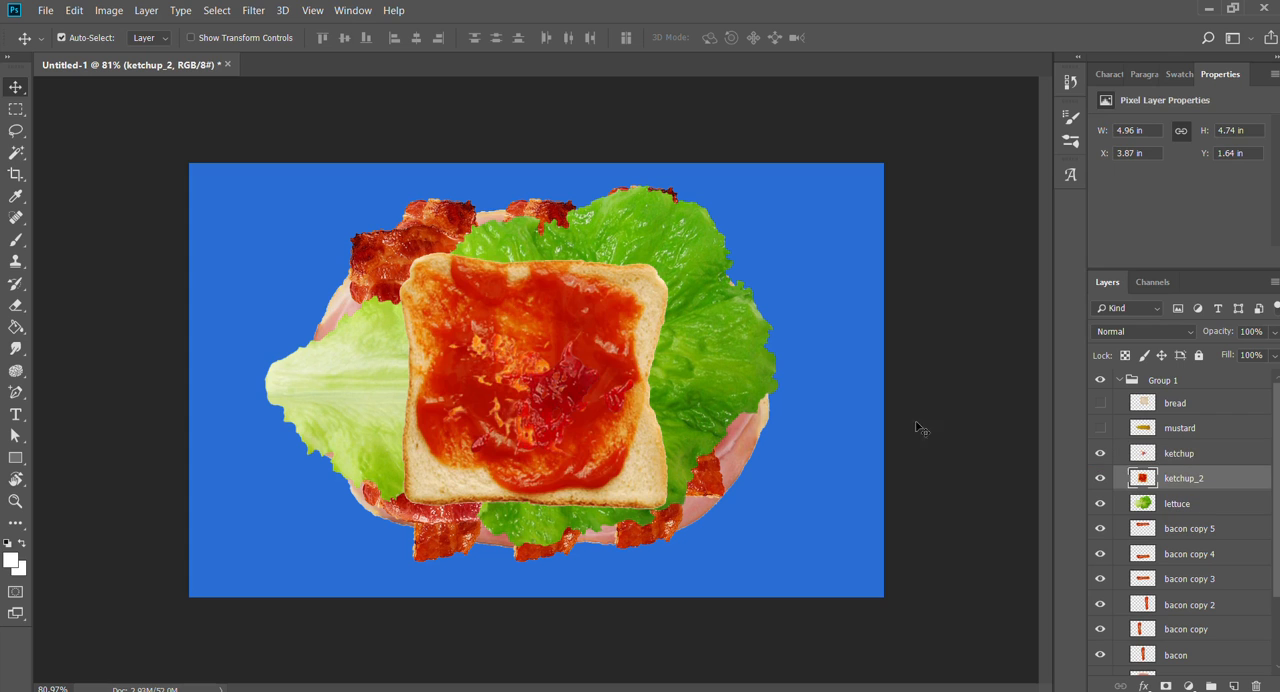
{"action": "left_click_drag", "start_coordinate": [611, 453], "coordinate": [695, 499]}
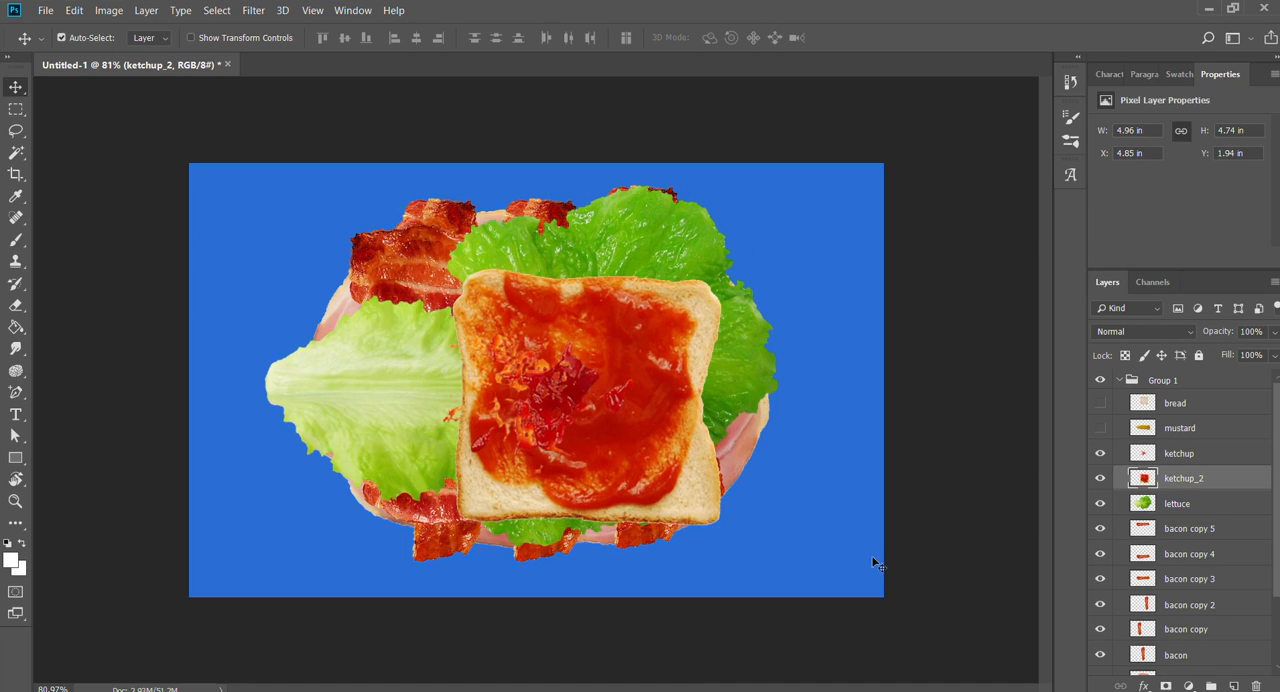
- Hide the ketchup_2 layer and move the ketchup splash to about X 4.65 in, Y 1.79 in
{"action": "left_click", "coordinate": [1101, 479]}
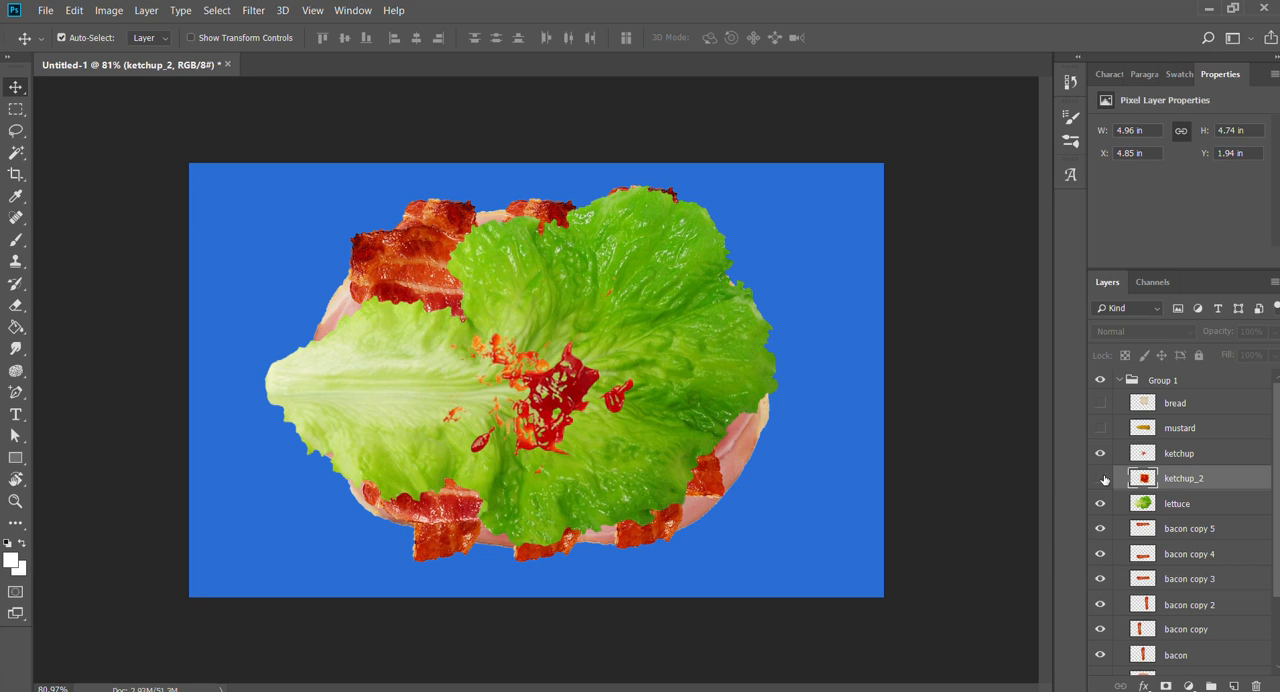
{"action": "left_click", "coordinate": [1101, 454]}
{"action": "left_click", "coordinate": [1101, 454]}
{"action": "mouse_move", "coordinate": [594, 382]}
{"action": "left_mouse_down"}
{"action": "mouse_move", "coordinate": [599, 338]}
{"action": "mouse_move", "coordinate": [602, 362]}
{"action": "left_mouse_up"}
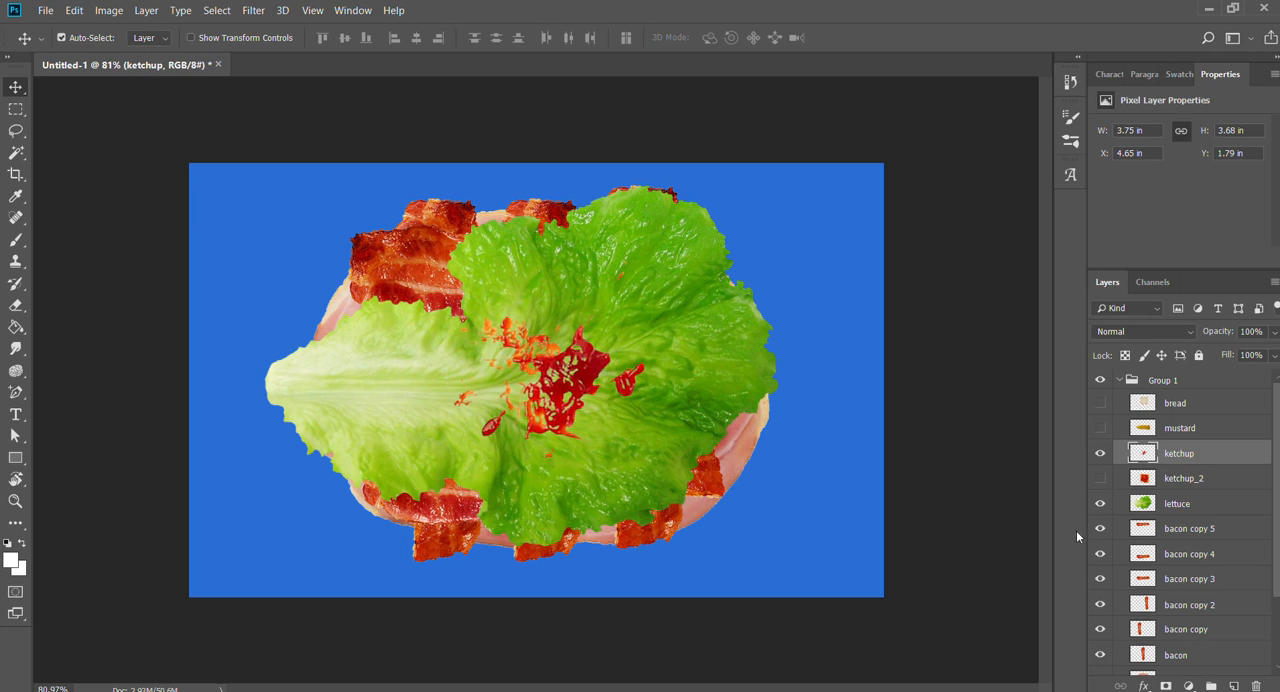
- Show the mustard and bread layers and move the bread slice to about X 4.57 in, Y 2.03 in
{"action": "left_click", "coordinate": [1101, 428]}
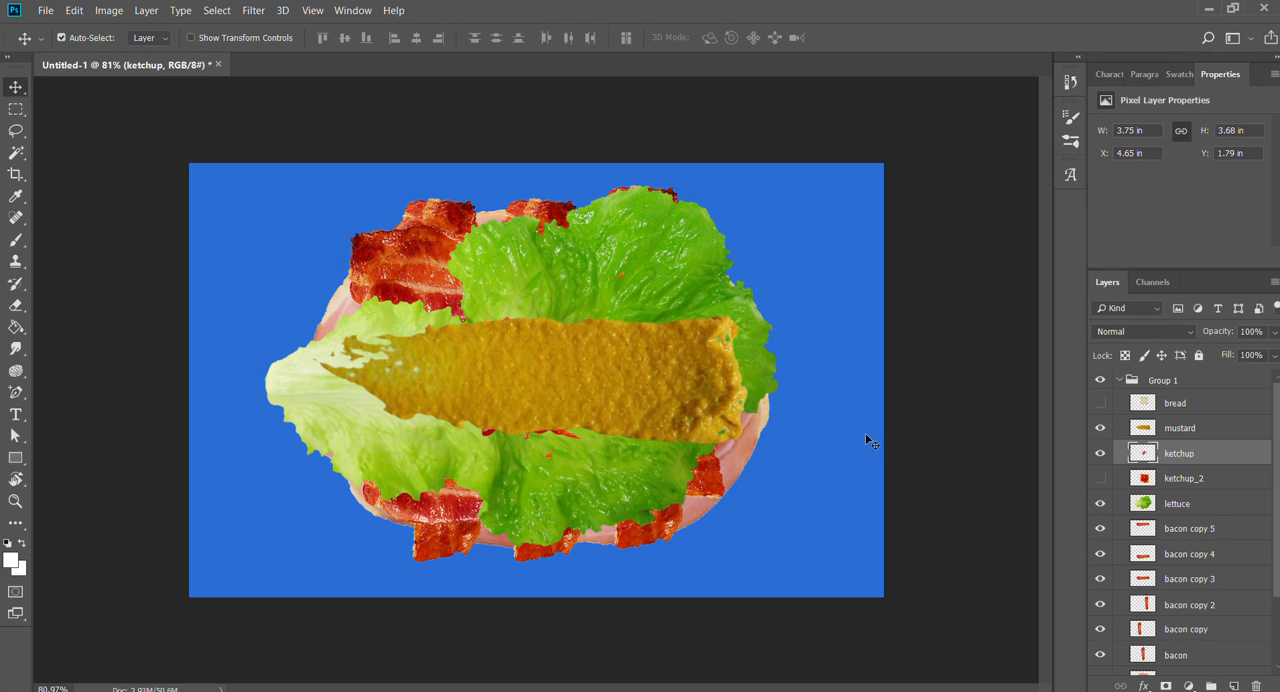
{"action": "left_click", "coordinate": [1100, 403]}
{"action": "left_click_drag", "start_coordinate": [597, 363], "coordinate": [552, 340]}
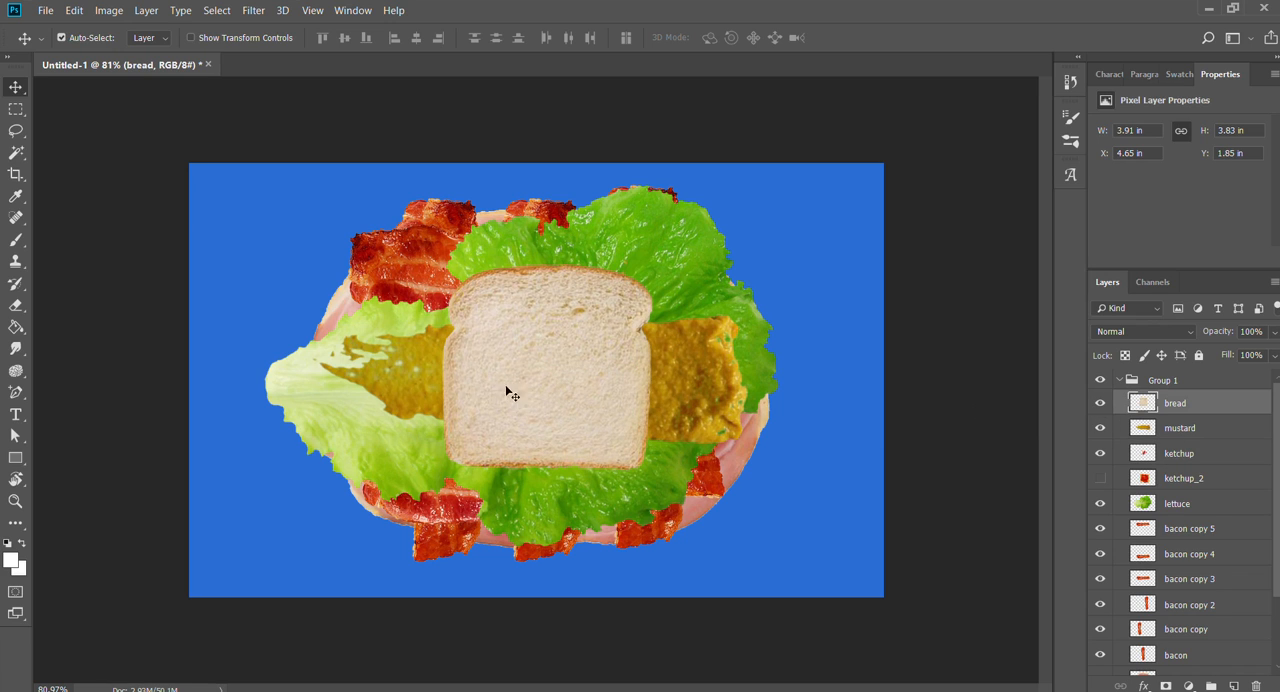
{"action": "left_click_drag", "start_coordinate": [509, 391], "coordinate": [537, 409]}
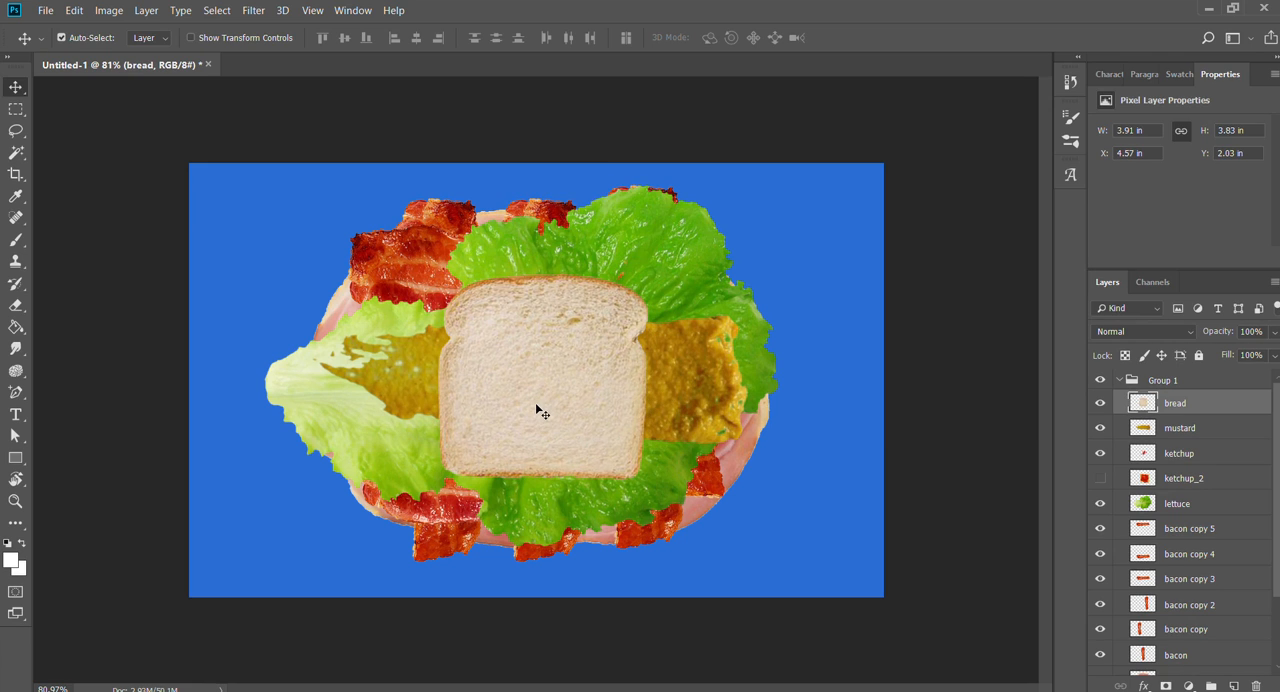
- Enlarge the bread slice proportionally from its centre to about 154% and apply the transform
{"action": "key", "text": "ctrl+t"}
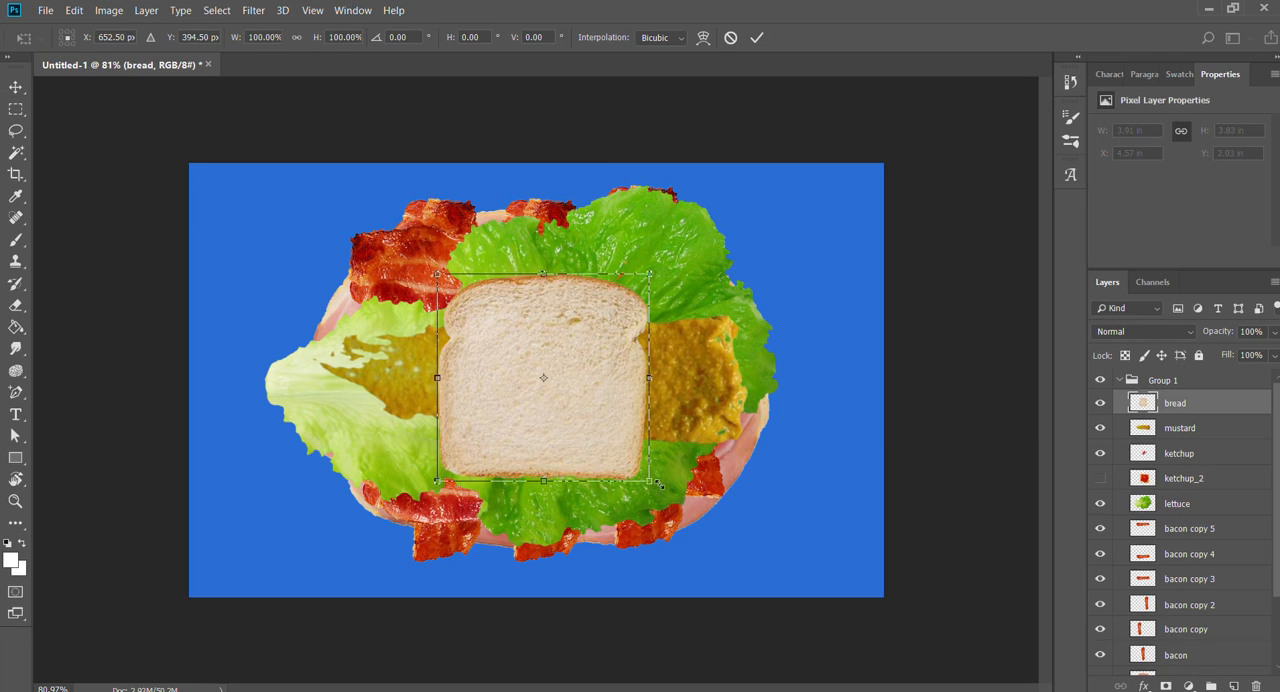
{"action": "left_click_drag", "start_coordinate": [658, 483], "coordinate": [712, 540]}
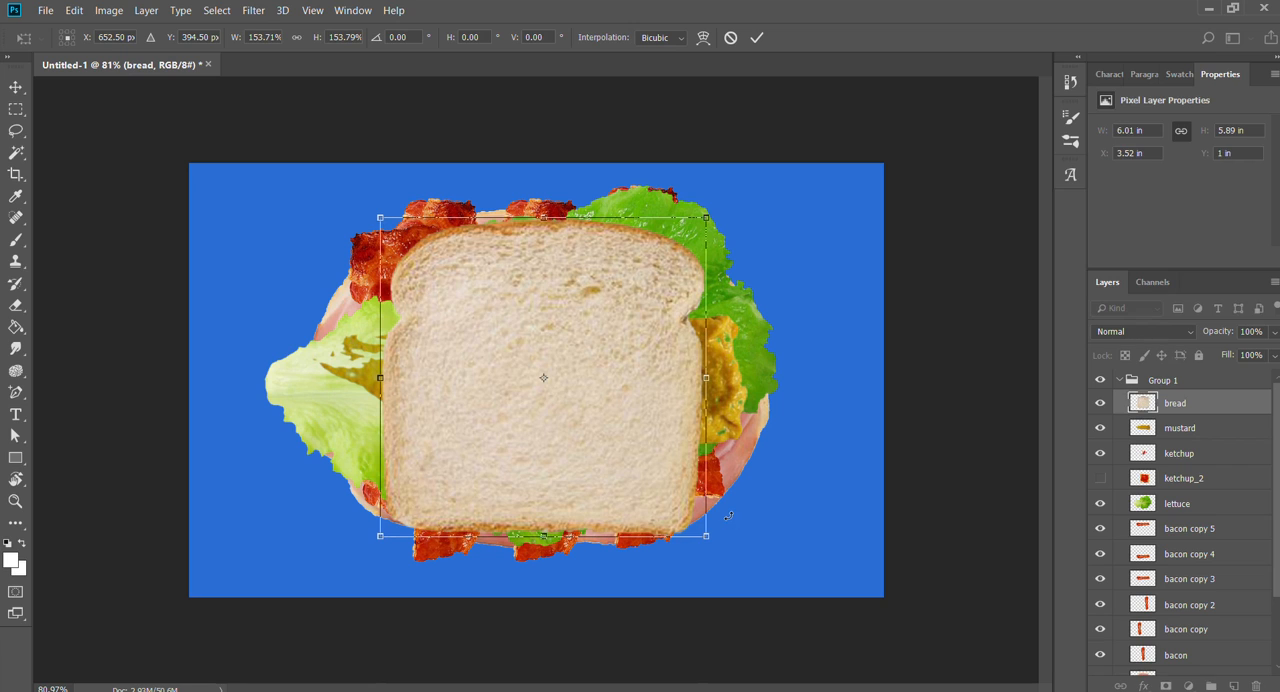
{"action": "key", "text": "Return"}
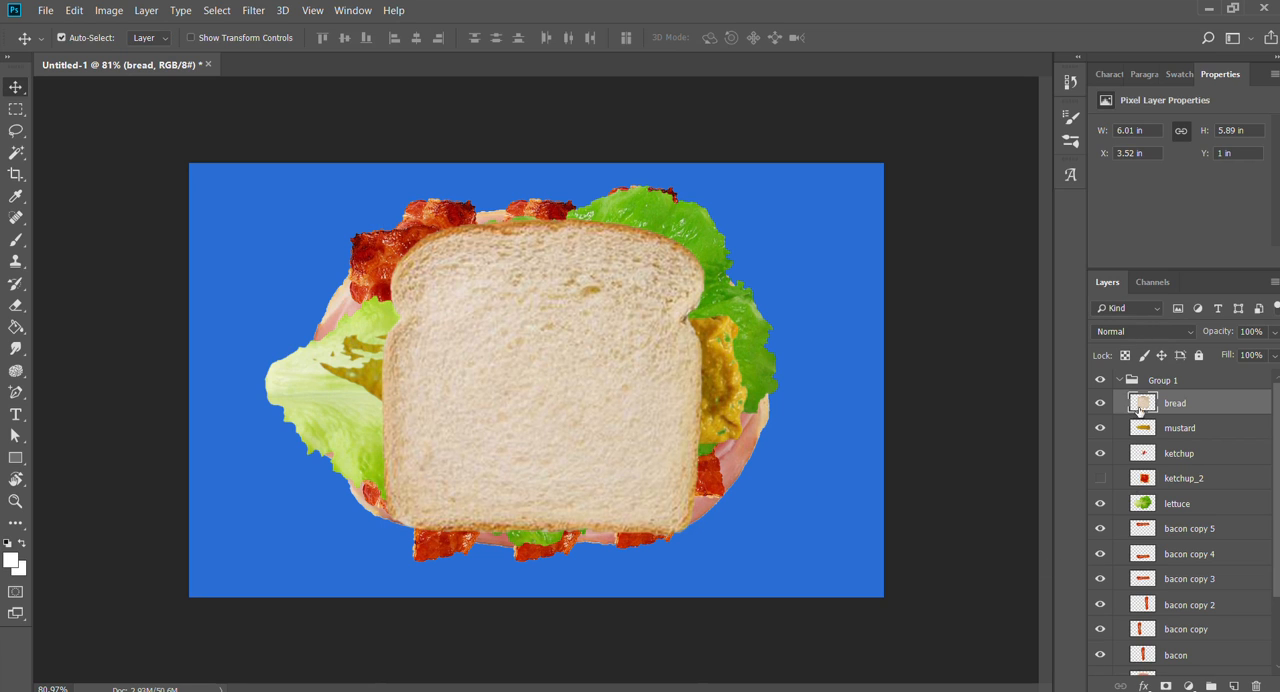
- Select the layers from mustard down to ham and hide all of them, leaving bread and mustard_2 visible
{"action": "left_click", "coordinate": [1167, 428]}
{"action": "scroll", "coordinate": [1188, 490], "scroll_direction": "down", "scroll_amount": 3}
{"action": "left_click", "coordinate": [1173, 582], "text": "shift"}
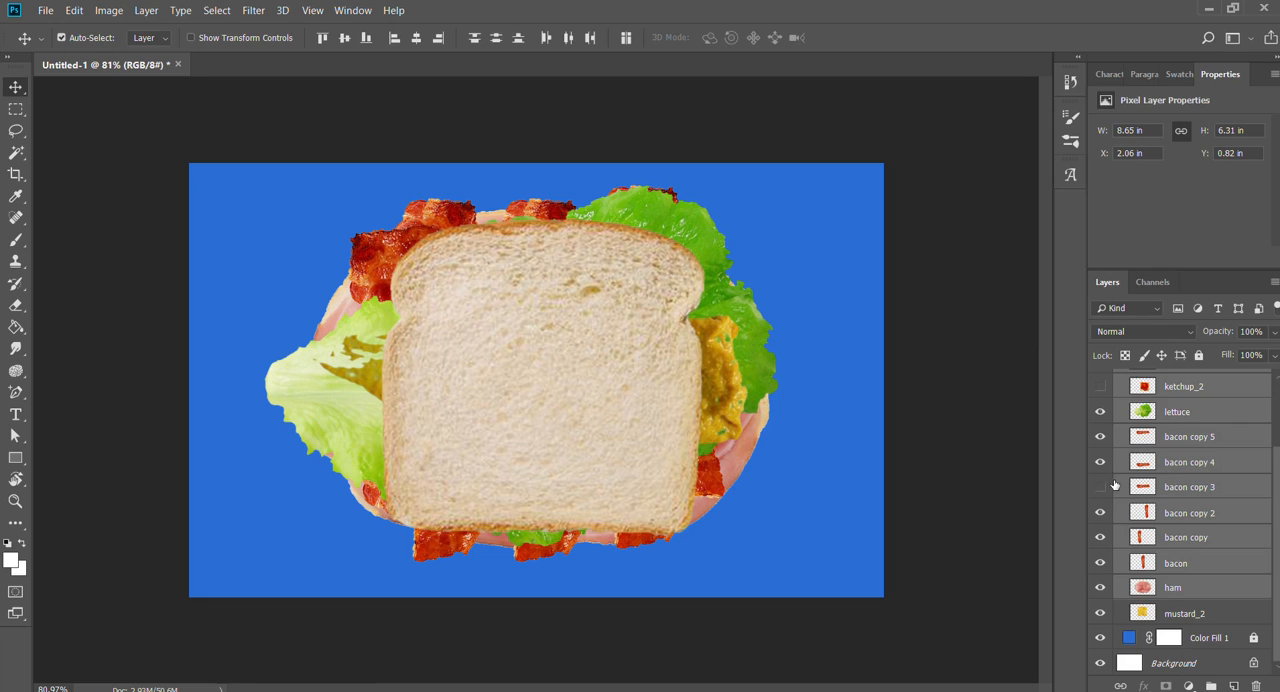
{"action": "scroll", "coordinate": [1115, 485], "scroll_direction": "up", "scroll_amount": 3}
{"action": "left_click", "coordinate": [1101, 427]}
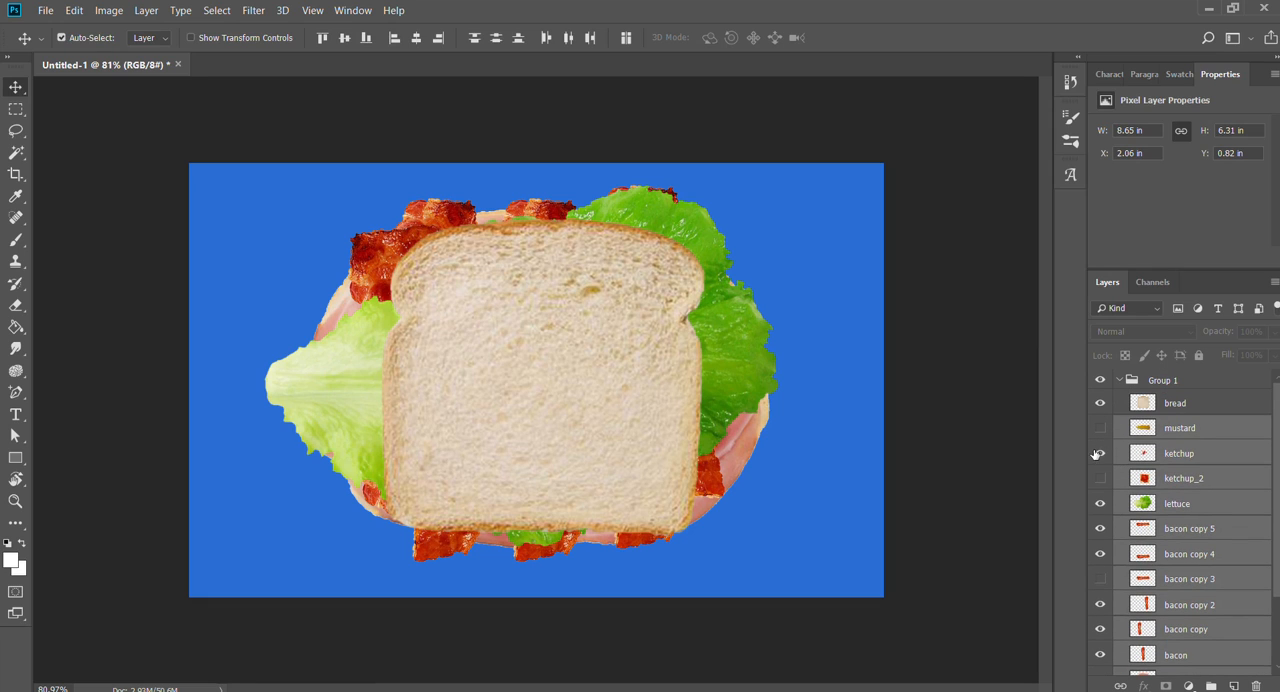
{"action": "left_click_drag", "start_coordinate": [1106, 492], "coordinate": [1099, 657]}
{"action": "scroll", "coordinate": [1134, 573], "scroll_direction": "down", "scroll_amount": 2}
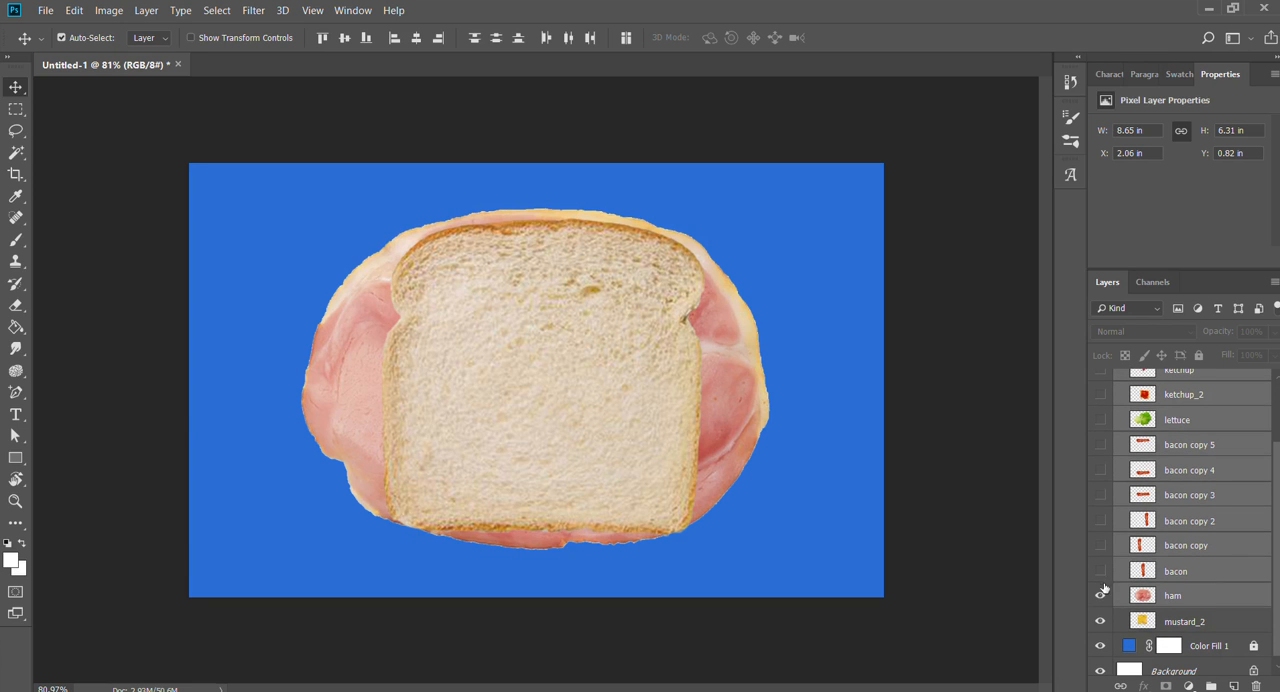
{"action": "left_click", "coordinate": [1101, 594]}
- Try moving the top bread slice to the right off the mustard_2 slice, and undo the move
{"action": "left_click", "coordinate": [1231, 543]}
{"action": "left_click_drag", "start_coordinate": [580, 405], "coordinate": [798, 401]}
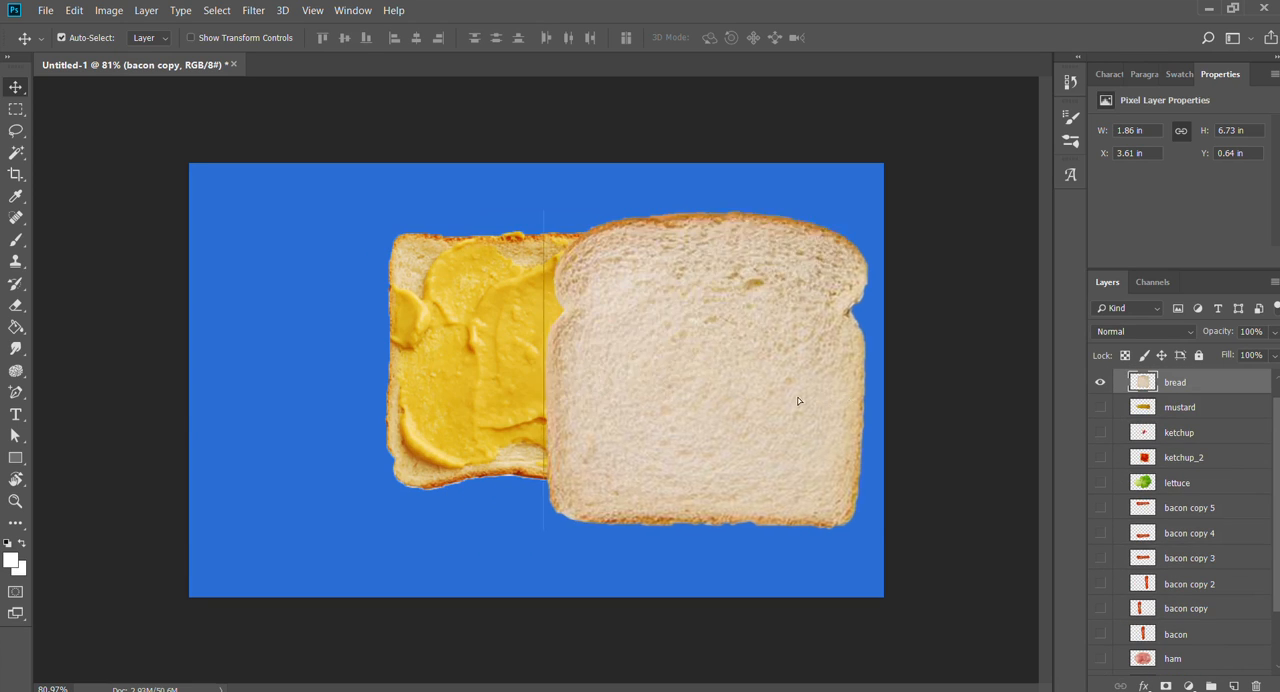
{"action": "key", "text": "ctrl+z"}
- Enlarge the mustard_2 slice to about 6.04 by 5.78 in to match the bread above, and apply the transform
{"action": "scroll", "coordinate": [1158, 482], "scroll_direction": "up", "scroll_amount": 1}
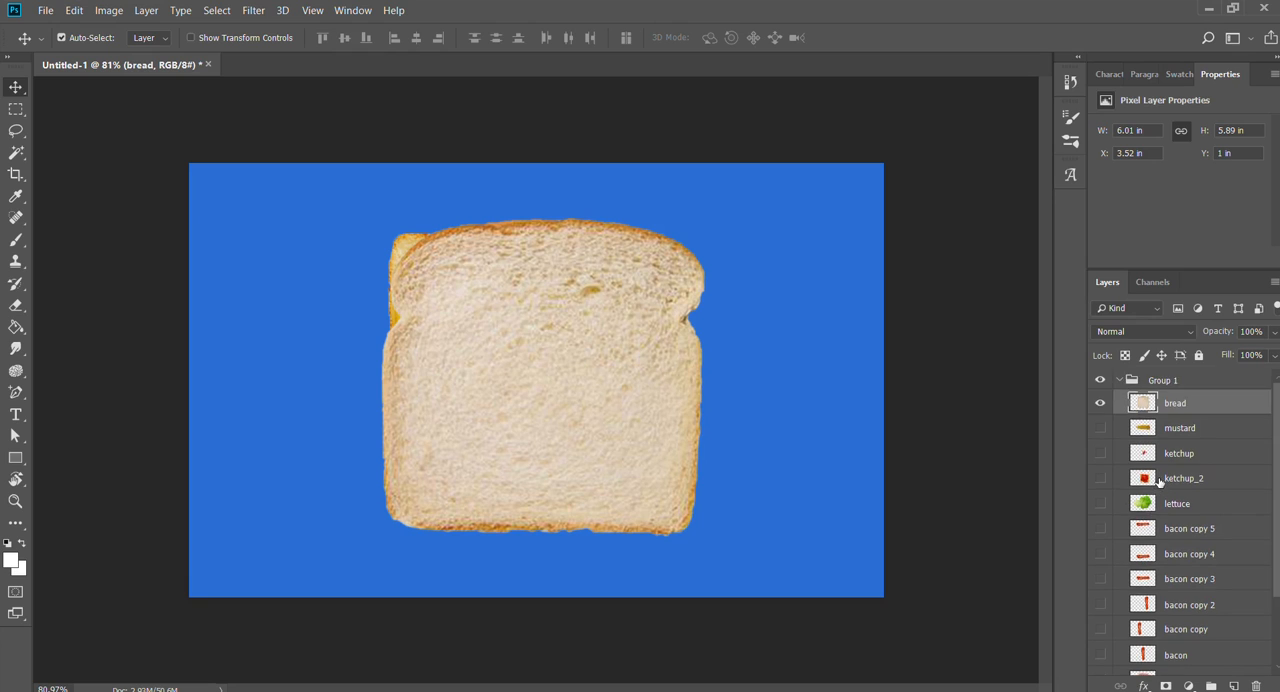
{"action": "scroll", "coordinate": [1158, 482], "scroll_direction": "down", "scroll_amount": 1}
{"action": "left_click", "coordinate": [1186, 610]}
{"action": "key", "text": "ctrl+t"}
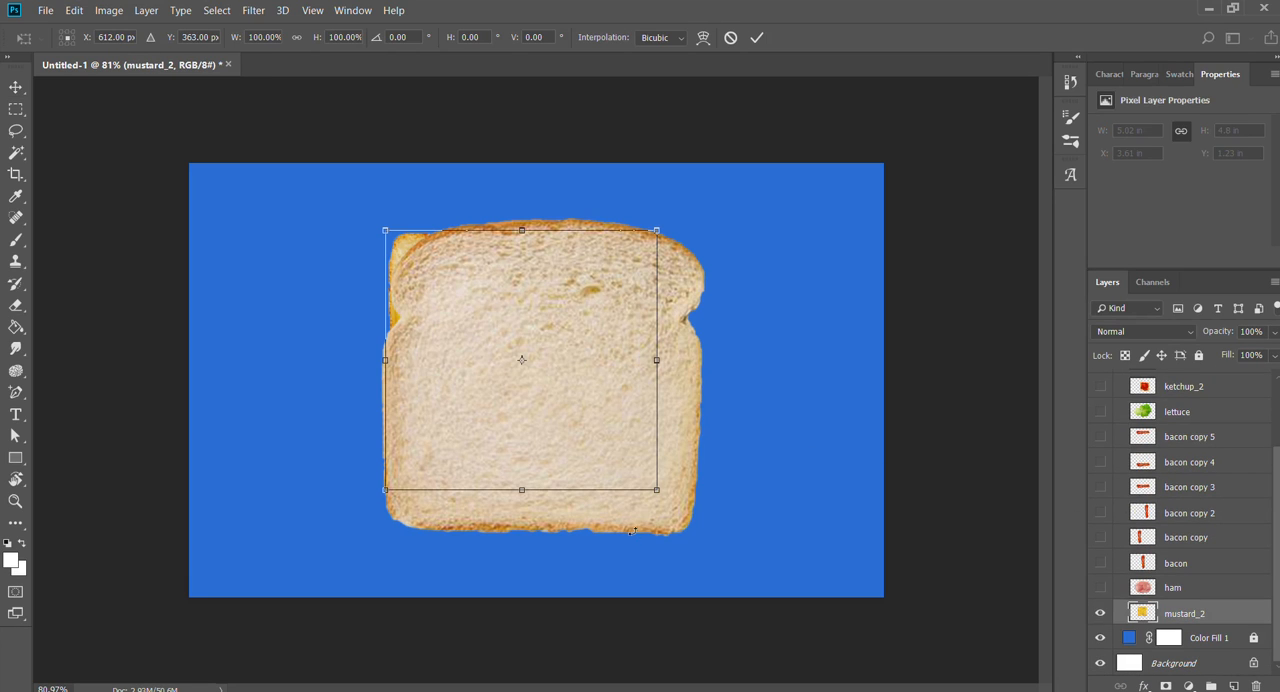
{"action": "left_click_drag", "start_coordinate": [658, 494], "coordinate": [717, 547]}
{"action": "key", "text": "Return"}
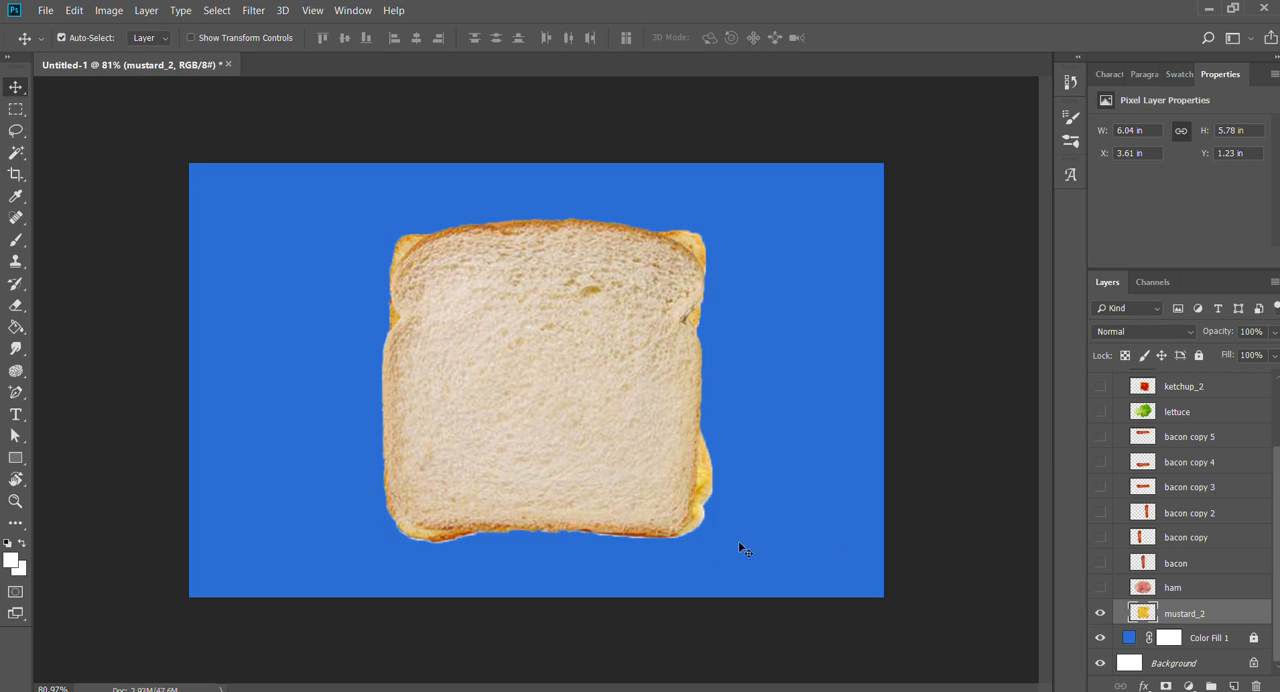
- Show the layers from ham up to ketchup_2 again and hide the bread layer
{"action": "left_click_drag", "start_coordinate": [1100, 587], "coordinate": [1105, 388]}
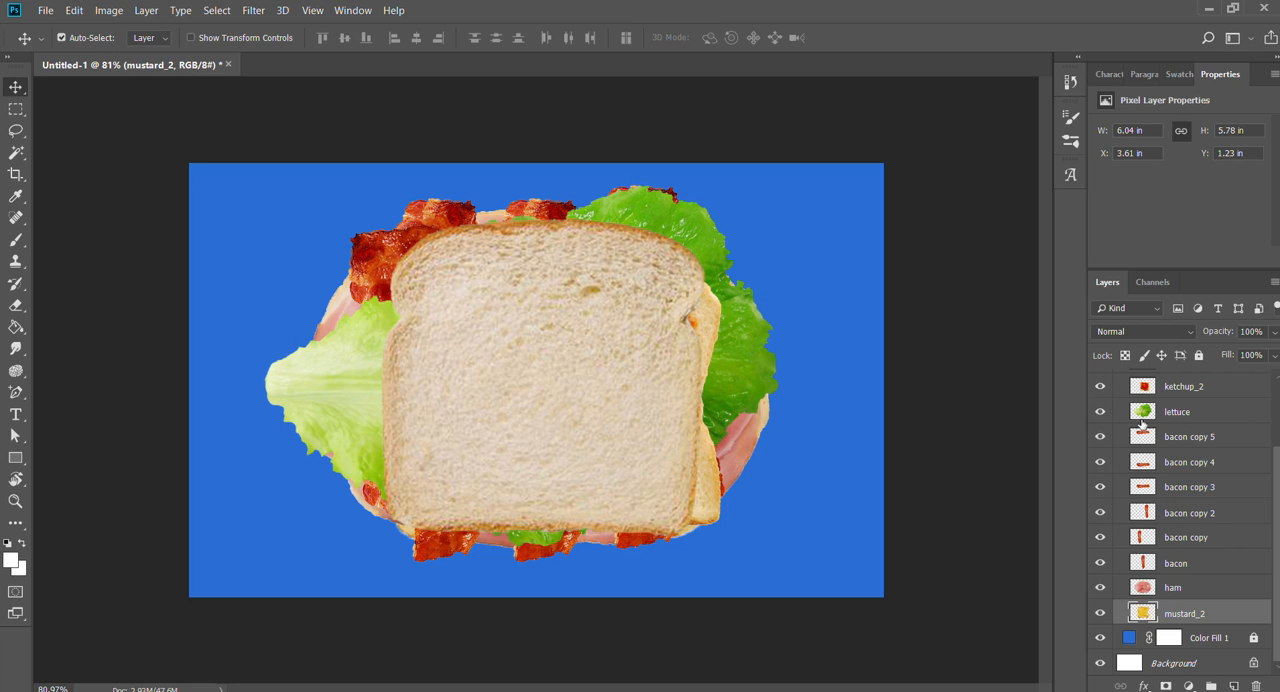
{"action": "scroll", "coordinate": [1189, 453], "scroll_direction": "up", "scroll_amount": 3}
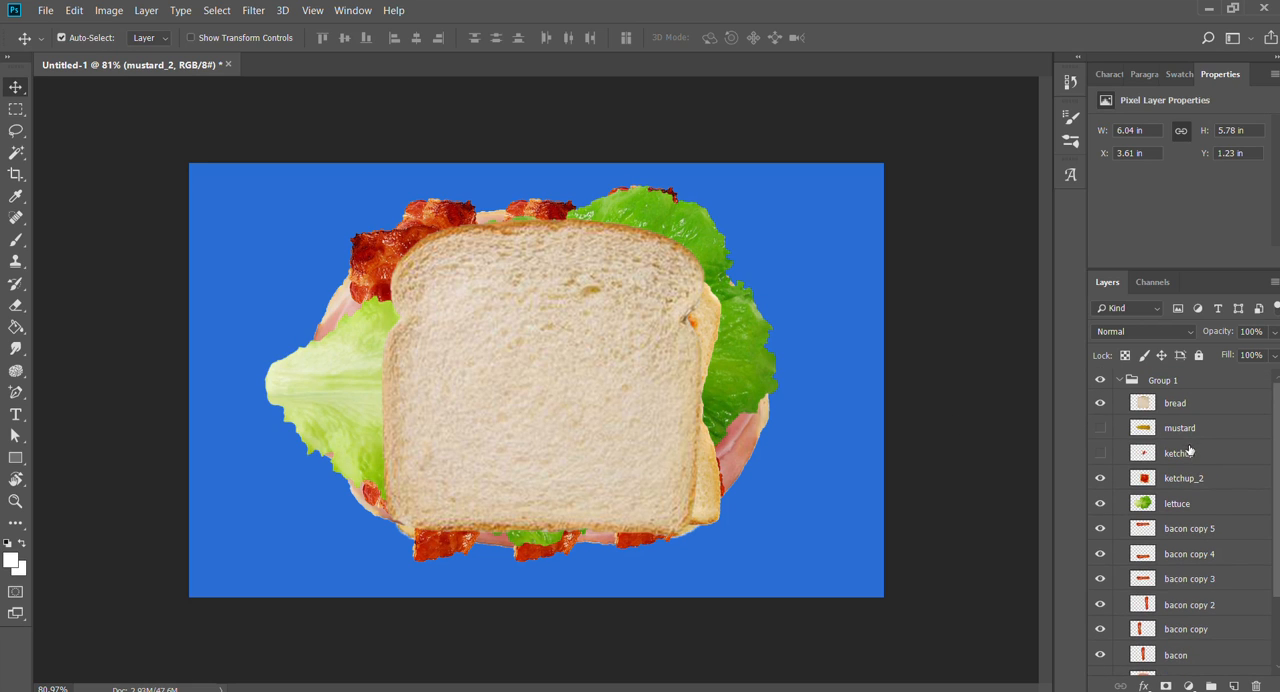
{"action": "left_click", "coordinate": [1100, 405]}
- Move the ketchup_2 slice to about X 4.54 in, Y 0.64 in and make the ketchup and mustard layers visible
{"action": "left_click_drag", "start_coordinate": [657, 435], "coordinate": [639, 365]}
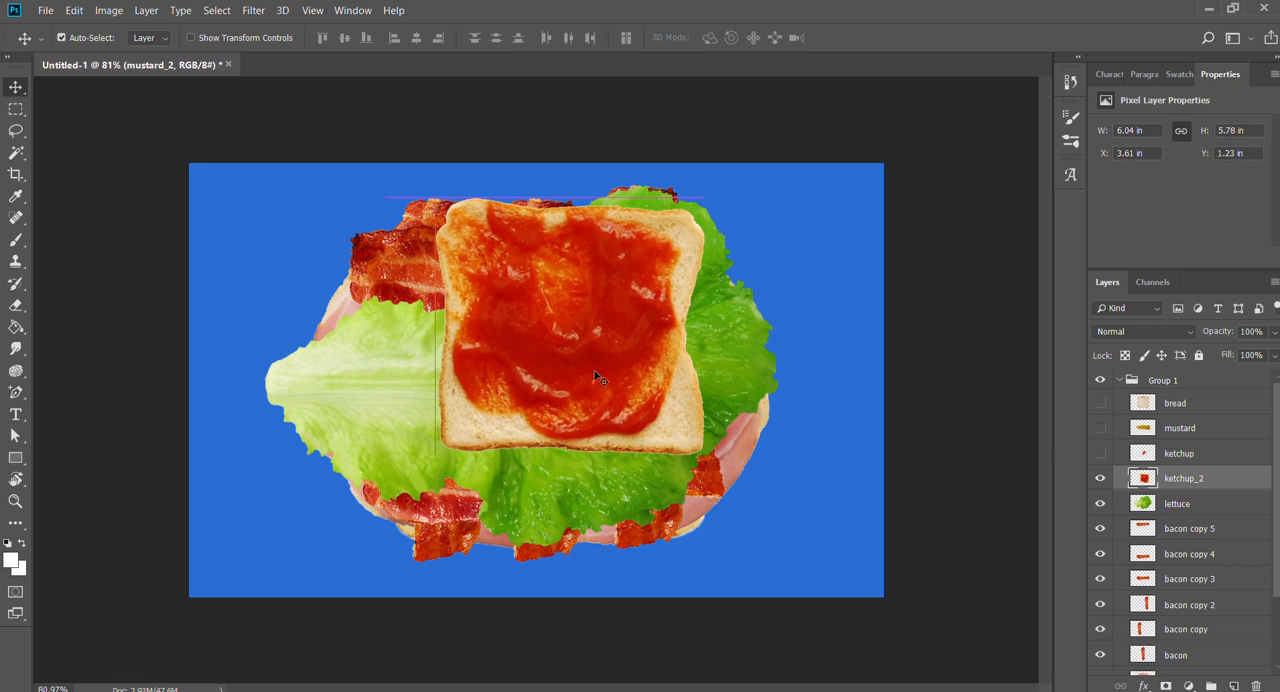
{"action": "left_click", "coordinate": [1100, 453]}
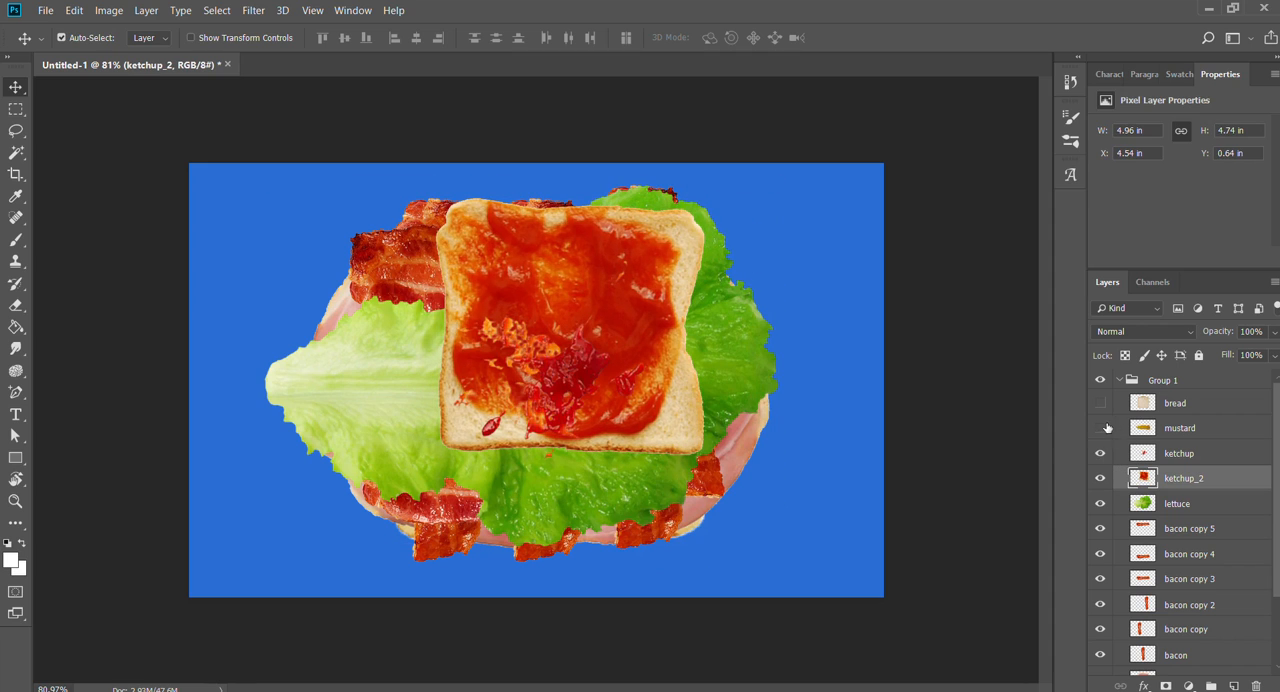
{"action": "left_click", "coordinate": [1101, 428]}
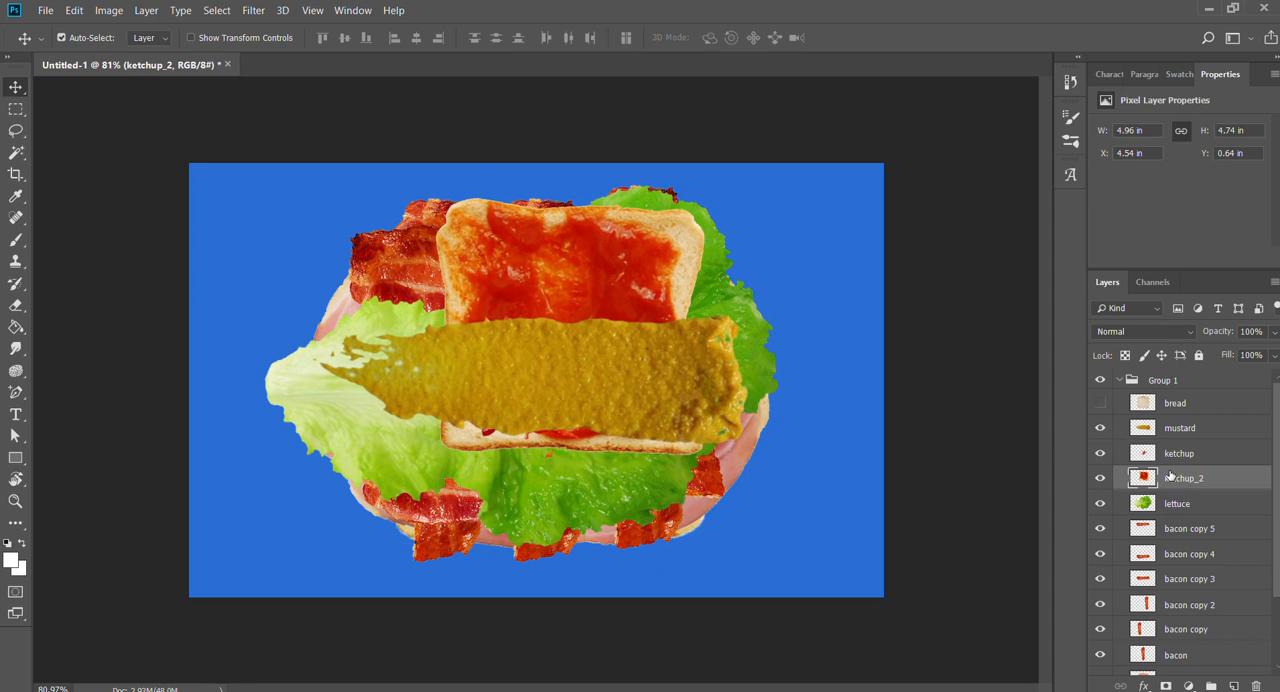
- Place ketchup_2 at the top of Group 1 over the visible bread layer, with its slice at about X 4.05 in, Y 1.4 in
{"action": "left_click_drag", "start_coordinate": [1170, 478], "coordinate": [1174, 396]}
{"action": "left_click_drag", "start_coordinate": [621, 373], "coordinate": [816, 402]}
{"action": "left_click", "coordinate": [1100, 428]}
{"action": "left_click_drag", "start_coordinate": [656, 428], "coordinate": [420, 391]}
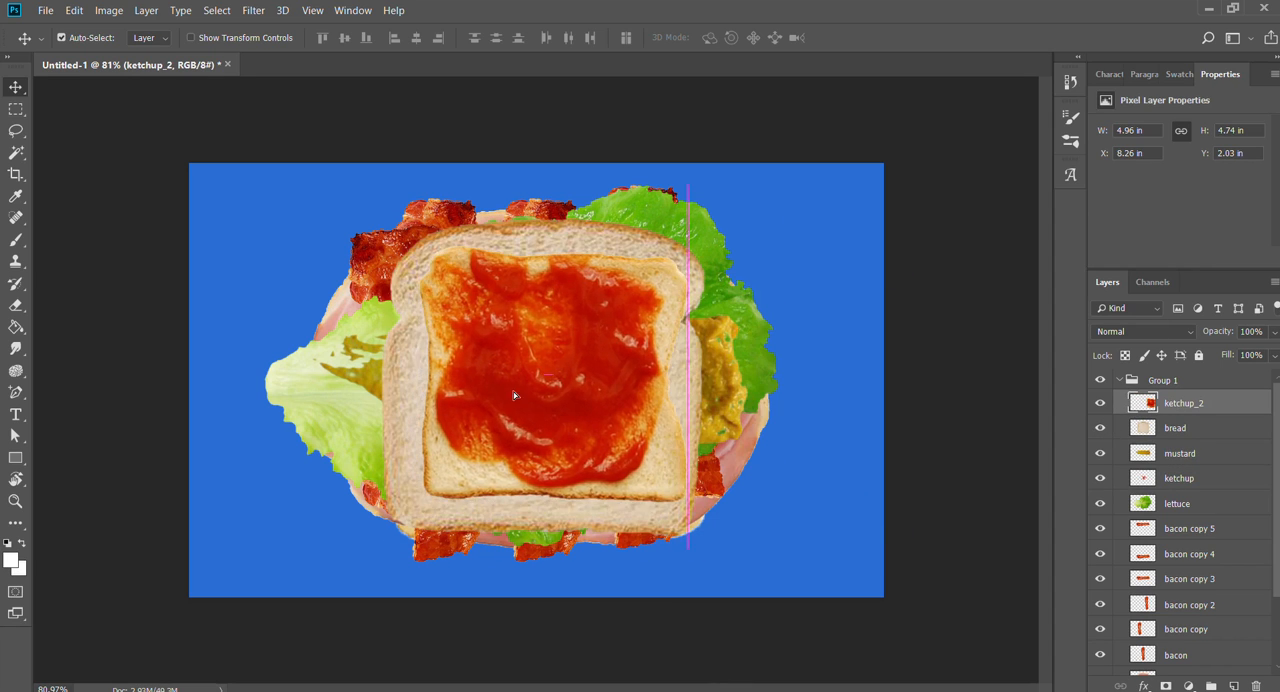
- Select the ketchup_2 layer and move its slice to about X 3.44 in, Y 1.61 in
{"action": "left_click", "coordinate": [1145, 432]}
{"action": "scroll", "coordinate": [1186, 541], "scroll_direction": "down", "scroll_amount": 3}
{"action": "scroll", "coordinate": [1203, 556], "scroll_direction": "up", "scroll_amount": 3}
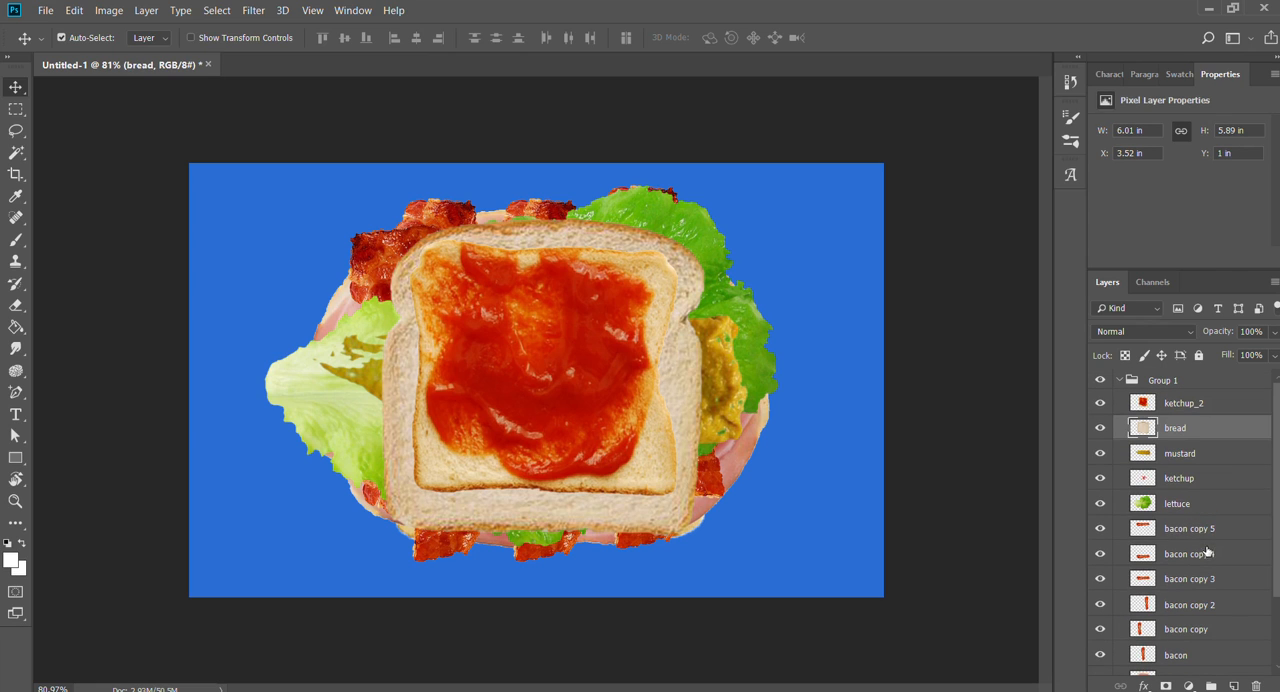
{"action": "left_click", "coordinate": [1158, 404]}
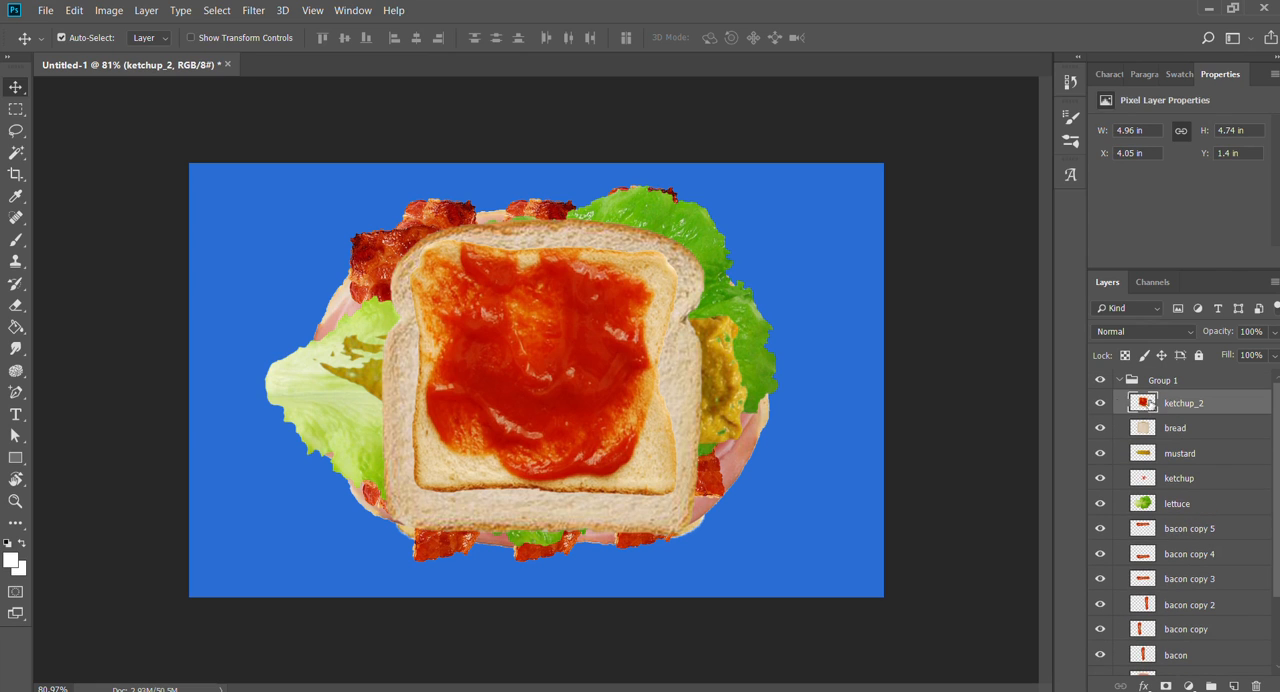
{"action": "left_click_drag", "start_coordinate": [489, 364], "coordinate": [413, 321]}
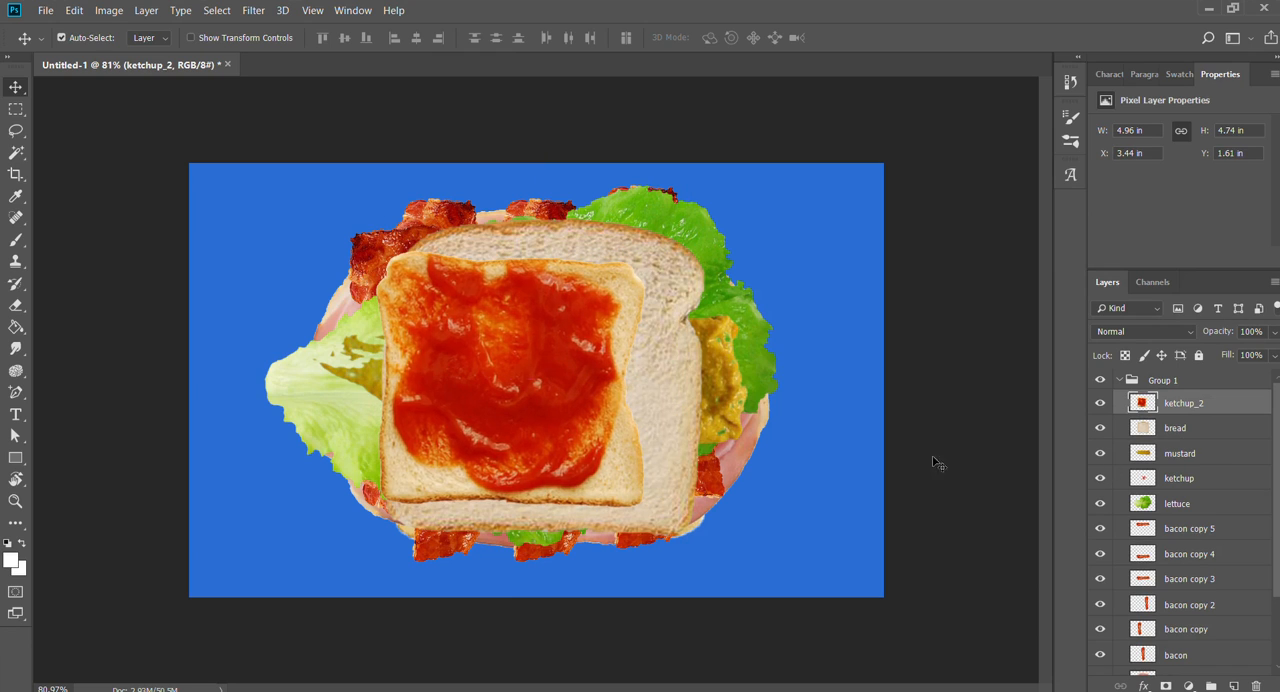
- Hide the bread and mustard layers and show both again
{"action": "left_click", "coordinate": [1100, 428]}
{"action": "left_click", "coordinate": [1100, 453]}
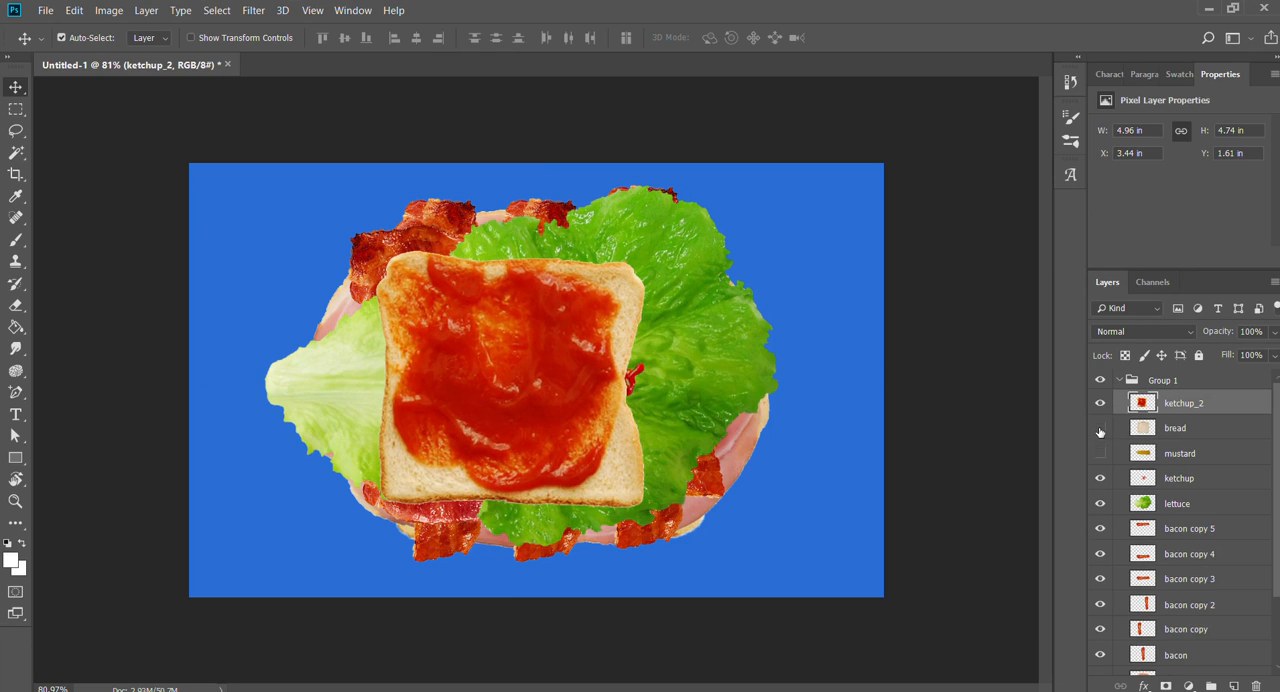
{"action": "left_click", "coordinate": [1100, 428]}
{"action": "left_click", "coordinate": [1100, 453]}
- Move the ketchup_2 layer out of Group 1 to above it, and collapse and hide the group
{"action": "left_click_drag", "start_coordinate": [1172, 400], "coordinate": [1173, 368]}
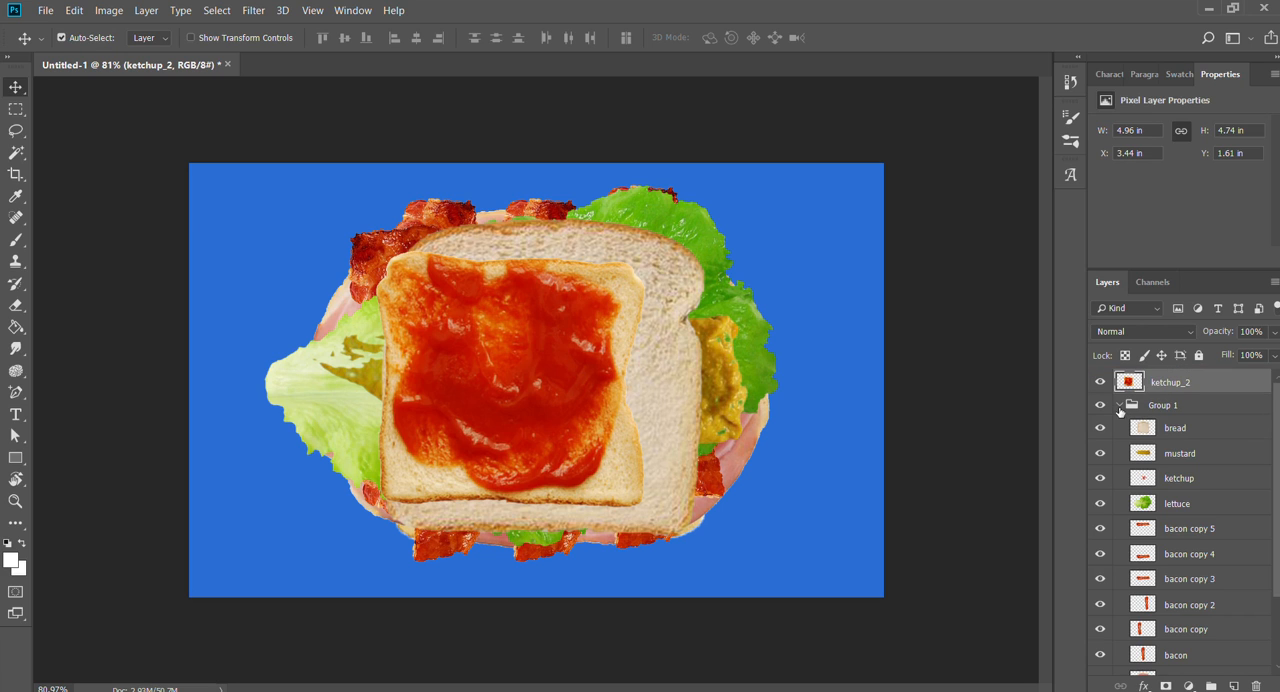
{"action": "left_click", "coordinate": [1120, 405]}
{"action": "left_click", "coordinate": [1100, 404]}
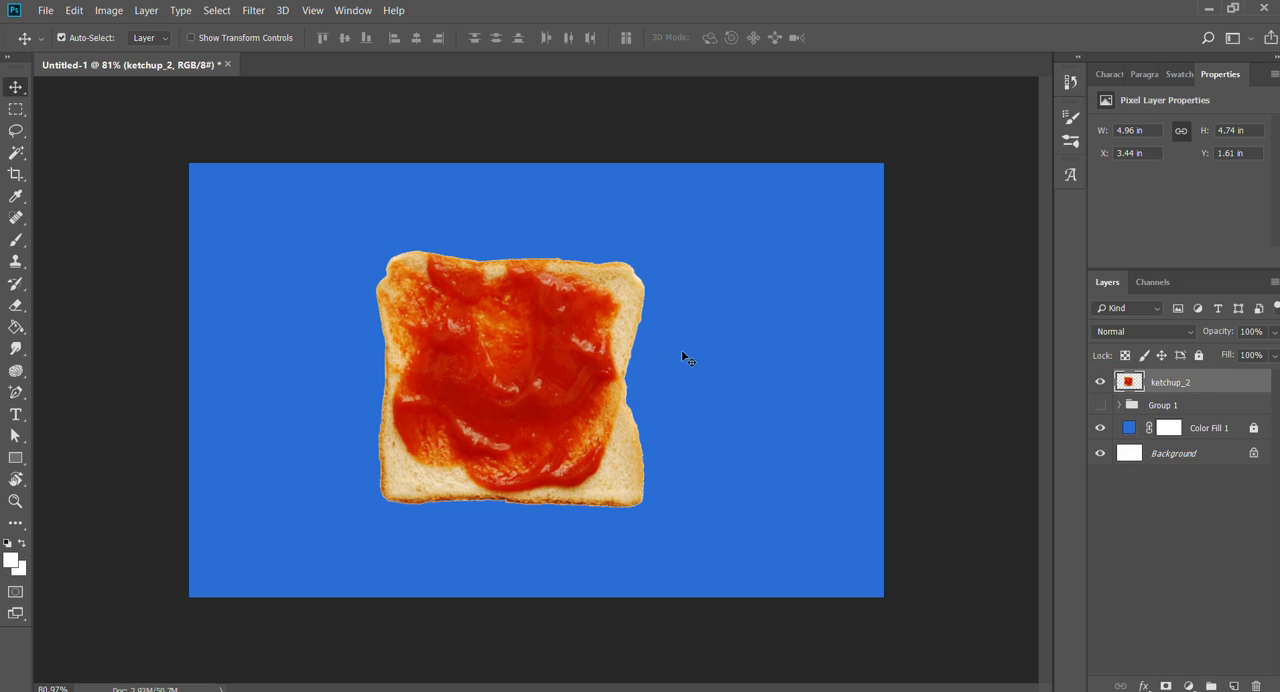
- Reposition the ketchup_2 slice at about X 4.06 in, Y 1.32 in and make Group 1 visible again
{"action": "left_click_drag", "start_coordinate": [488, 412], "coordinate": [535, 364]}
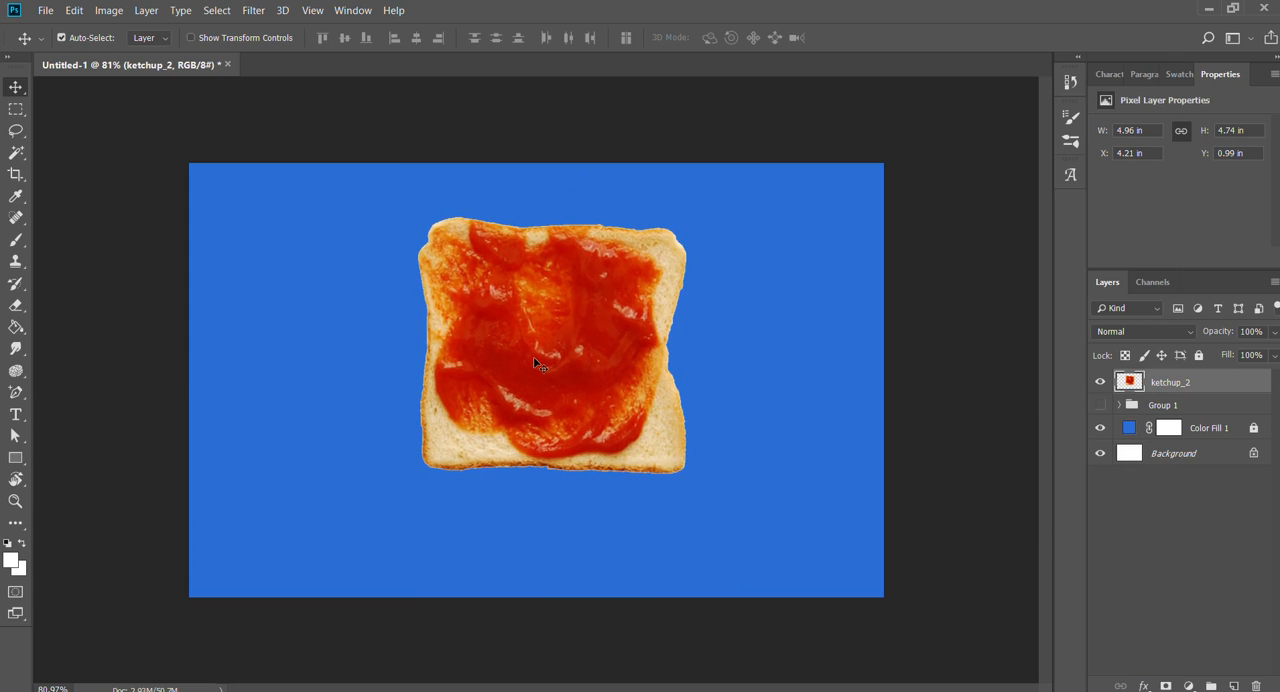
{"action": "key", "text": "z"}
{"action": "left_click_drag", "start_coordinate": [533, 356], "coordinate": [531, 283]}
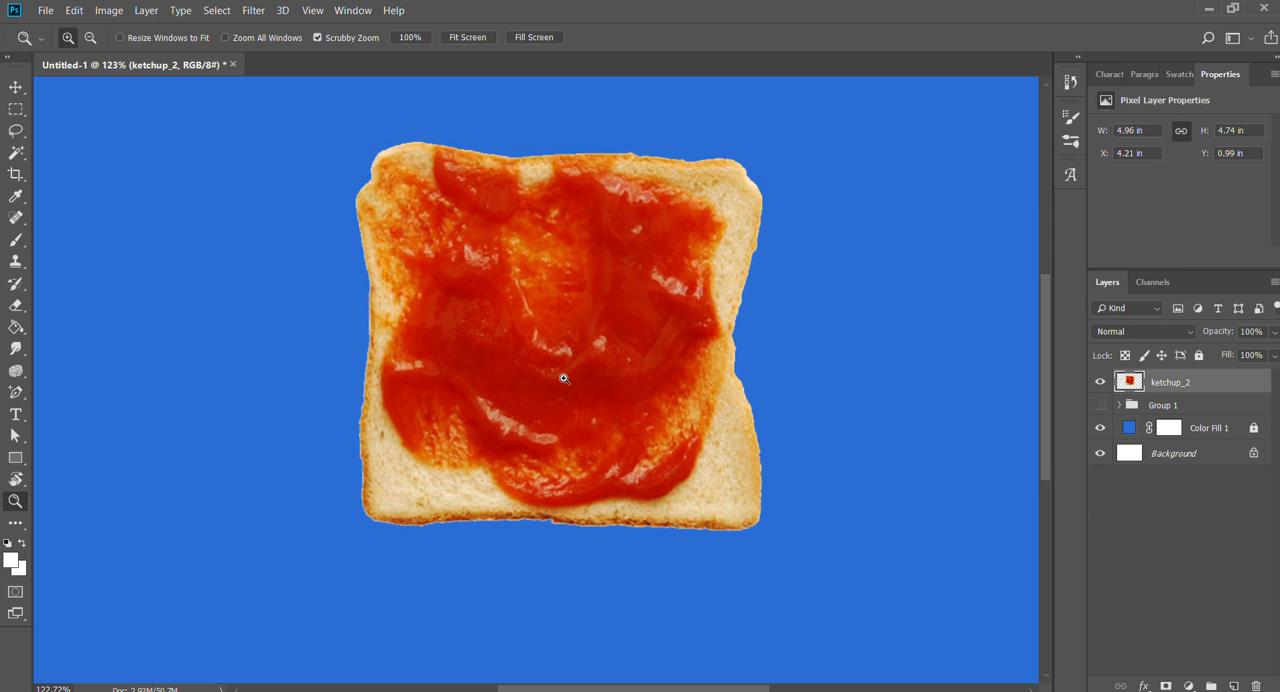
{"action": "key", "text": "v"}
{"action": "left_click_drag", "start_coordinate": [565, 374], "coordinate": [580, 311]}
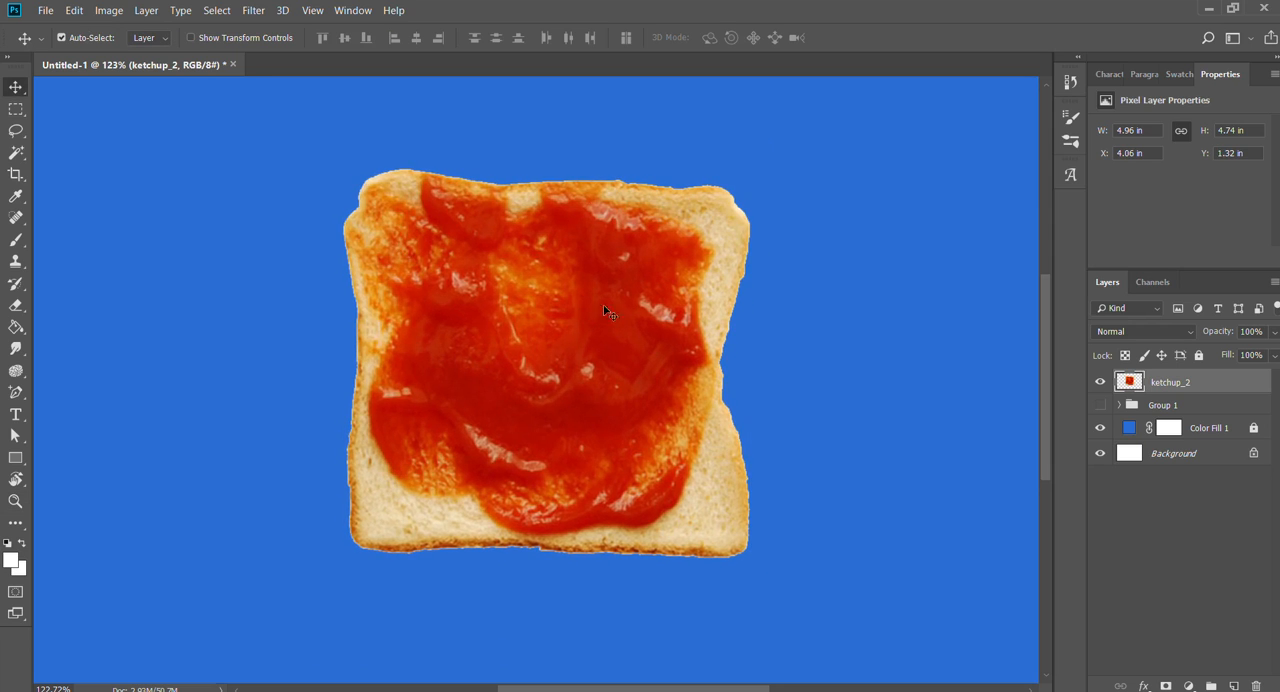
{"action": "left_click", "coordinate": [1100, 405]}
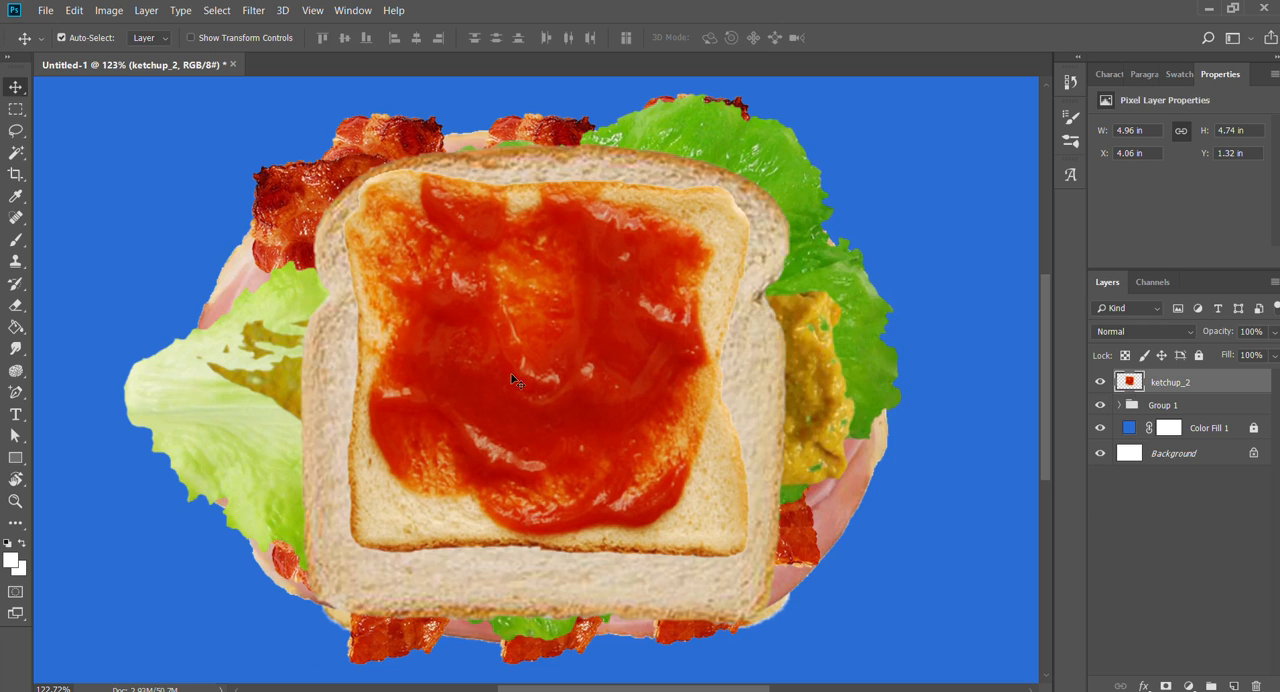
- Move the ketchup_2 slice aside, hide Group 1, and reposition the slice at about X 4.2 in, Y 1.15 in
{"action": "left_click_drag", "start_coordinate": [518, 378], "coordinate": [980, 376]}
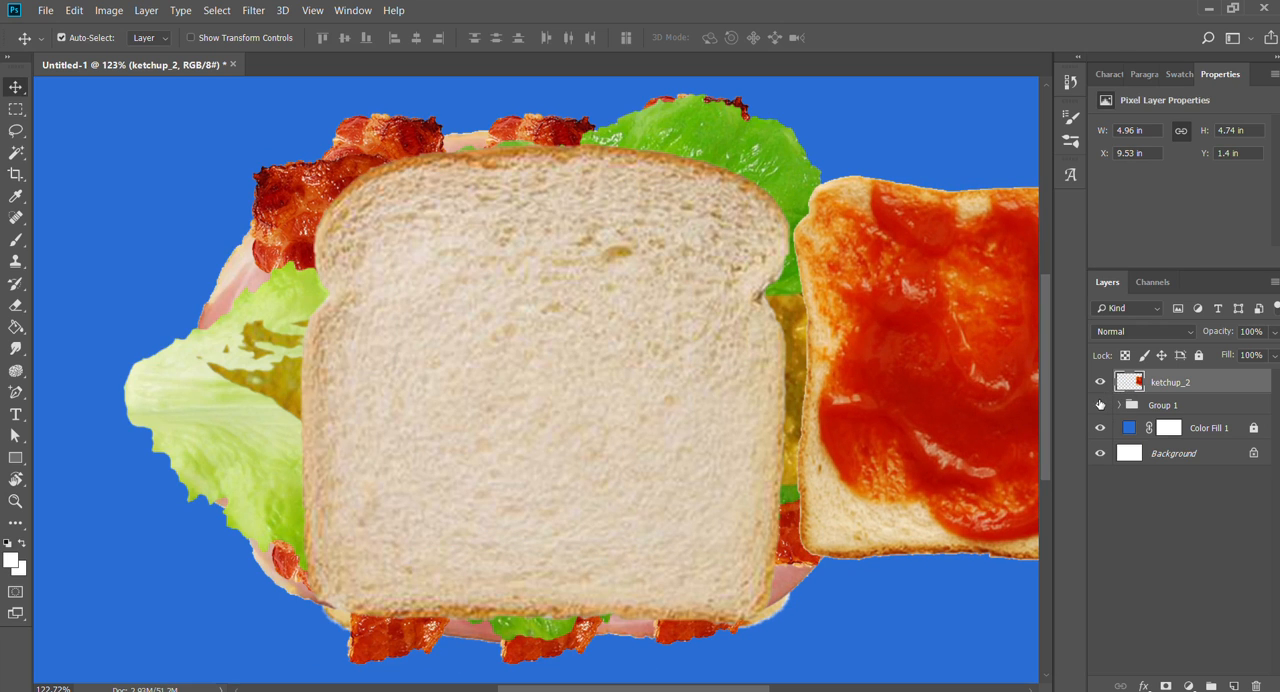
{"action": "left_click", "coordinate": [1100, 405]}
{"action": "left_click_drag", "start_coordinate": [849, 374], "coordinate": [501, 402]}
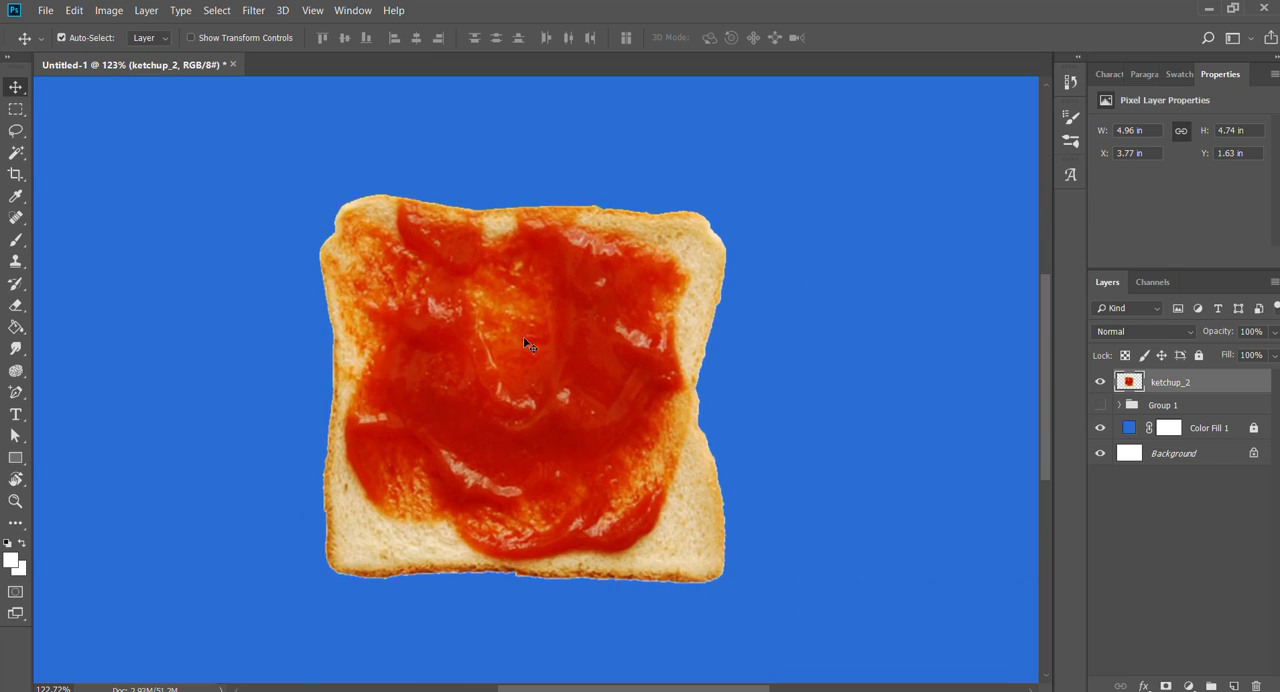
{"action": "left_click_drag", "start_coordinate": [527, 343], "coordinate": [582, 320]}
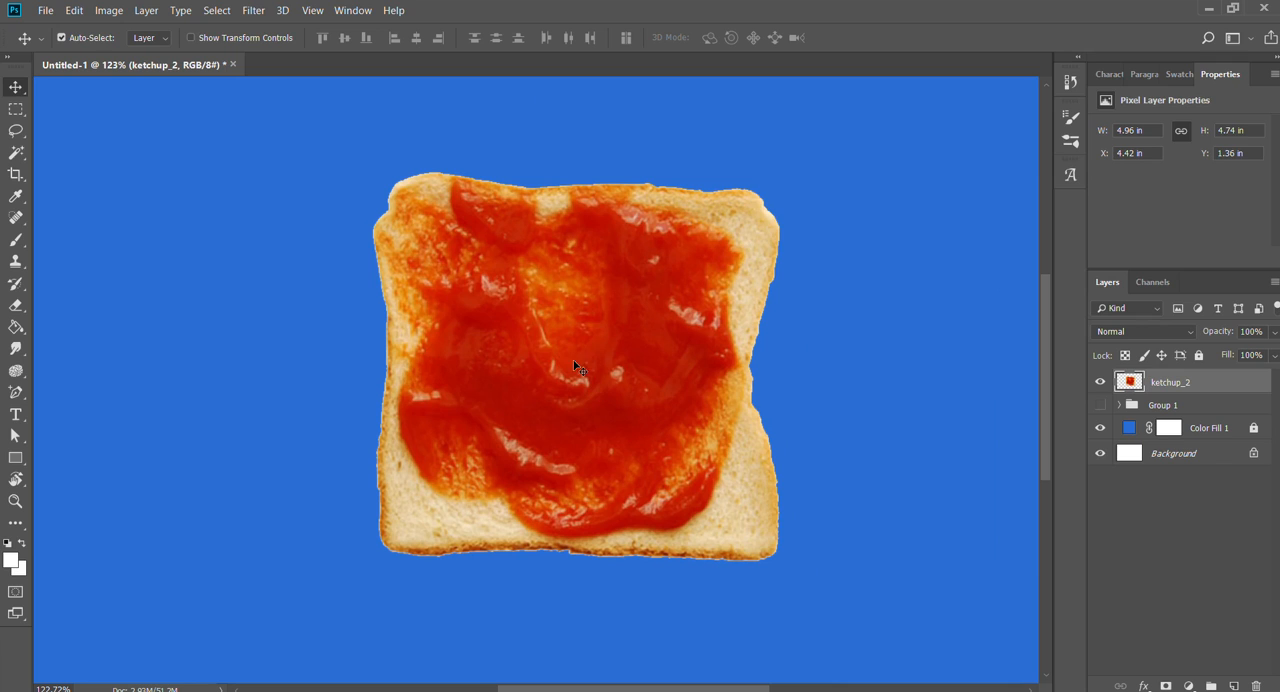
{"action": "left_click_drag", "start_coordinate": [635, 468], "coordinate": [616, 418]}
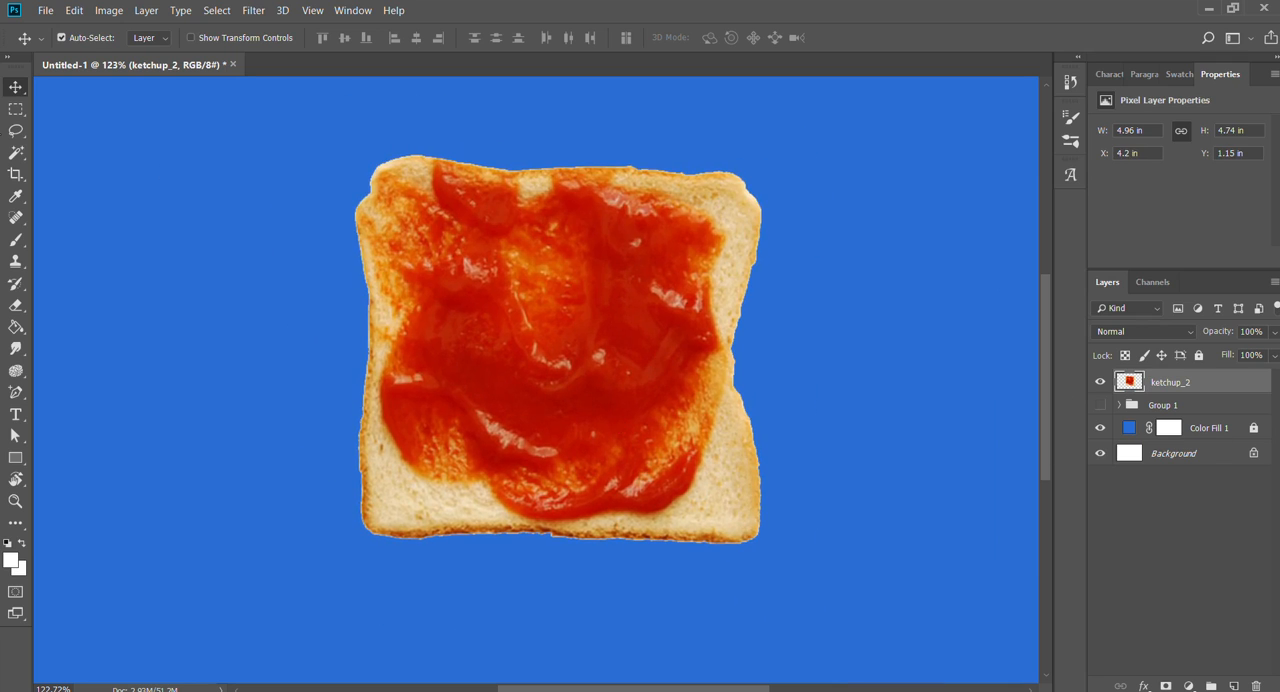
- Select the bare bread areas around the ketchup with the Magic Wand, adding each patch to the selection, and deselect everything
{"action": "key", "text": "w"}
{"action": "left_click", "coordinate": [466, 504]}
{"action": "left_click", "coordinate": [405, 490], "text": "shift"}
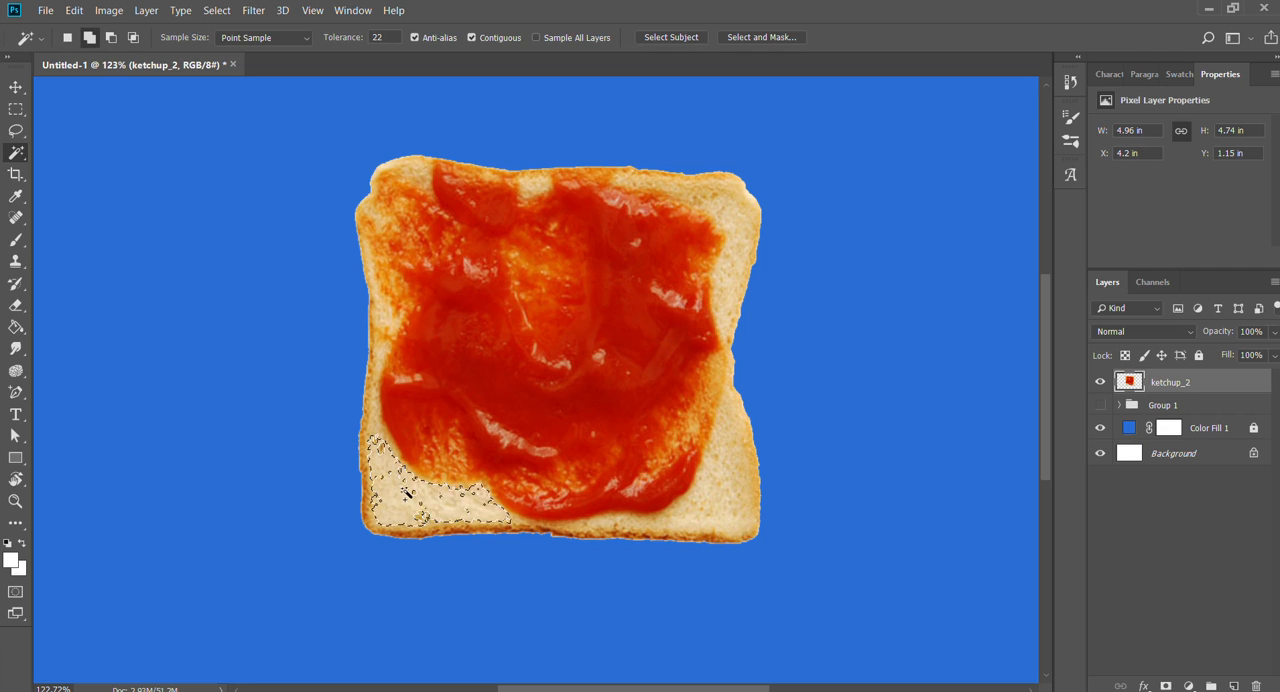
{"action": "left_click", "coordinate": [434, 500], "text": "shift"}
{"action": "left_click", "coordinate": [484, 512], "text": "shift"}
{"action": "left_click", "coordinate": [706, 530], "text": "shift"}
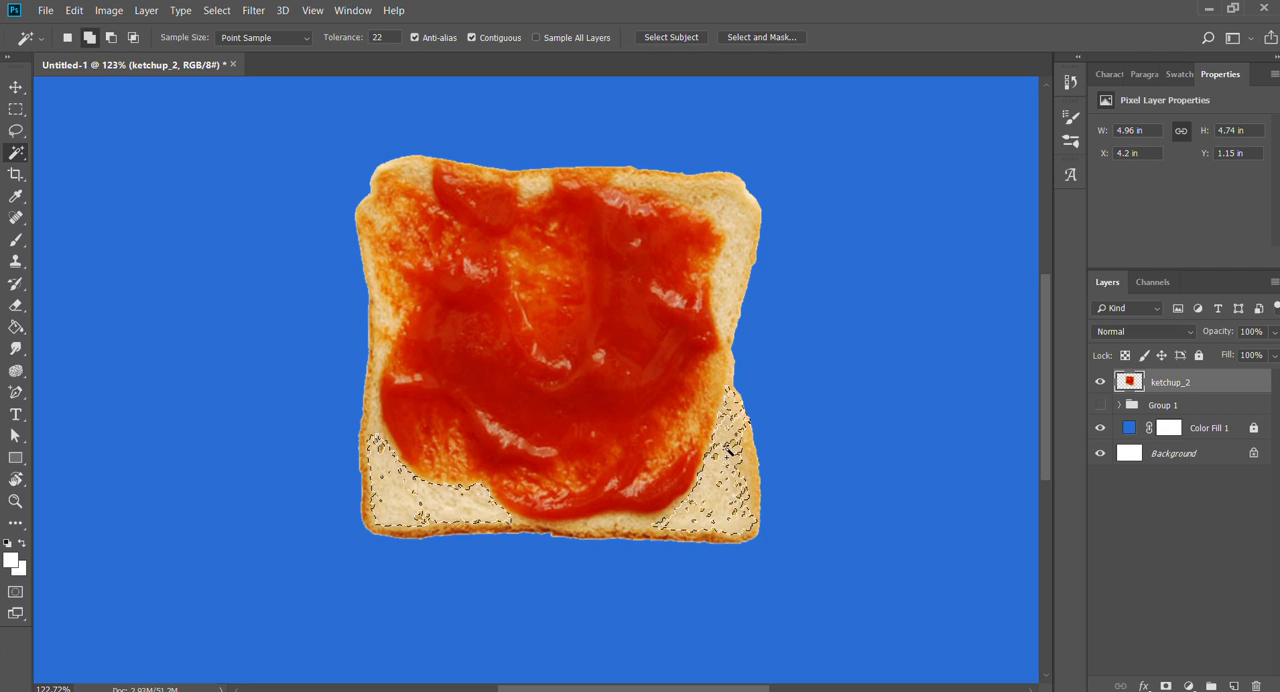
{"action": "left_click", "coordinate": [735, 420], "text": "shift"}
{"action": "left_click", "coordinate": [683, 185], "text": "shift"}
{"action": "left_click", "coordinate": [645, 180], "text": "shift"}
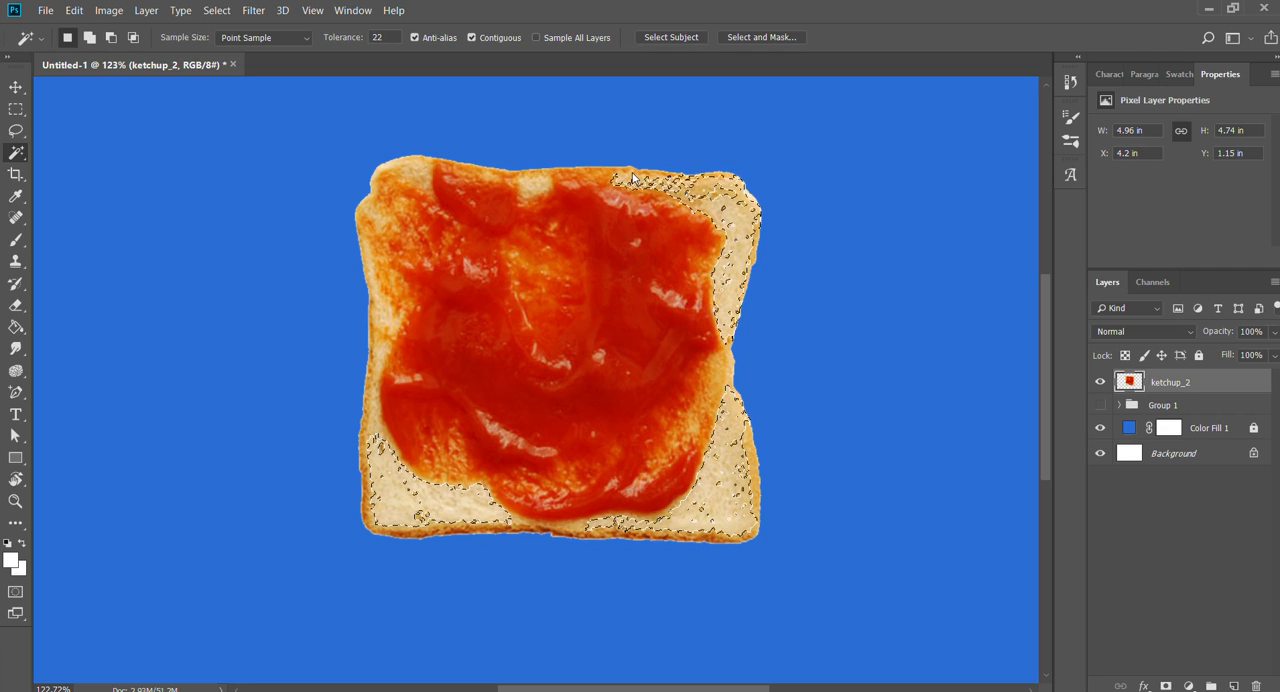
{"action": "left_click", "coordinate": [535, 186], "text": "shift"}
{"action": "left_click", "coordinate": [476, 170], "text": "shift"}
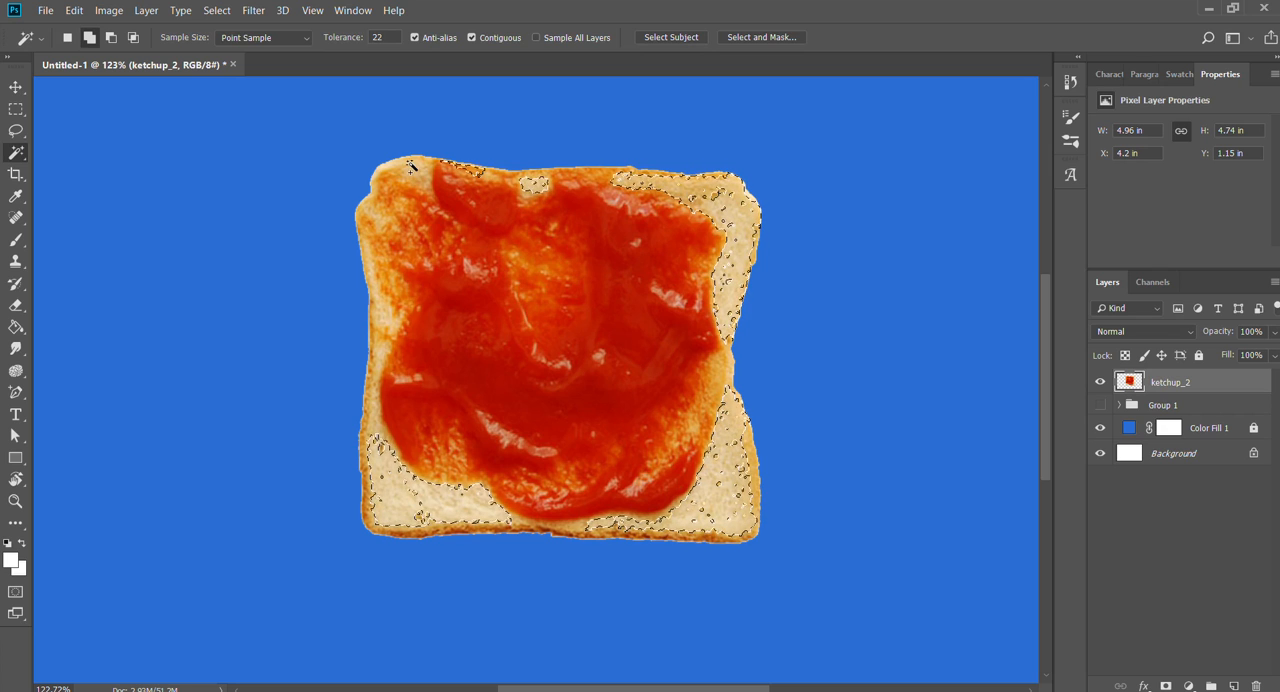
{"action": "left_click", "coordinate": [412, 168], "text": "shift"}
{"action": "left_click", "coordinate": [410, 195], "text": "shift"}
{"action": "left_click", "coordinate": [379, 214], "text": "shift"}
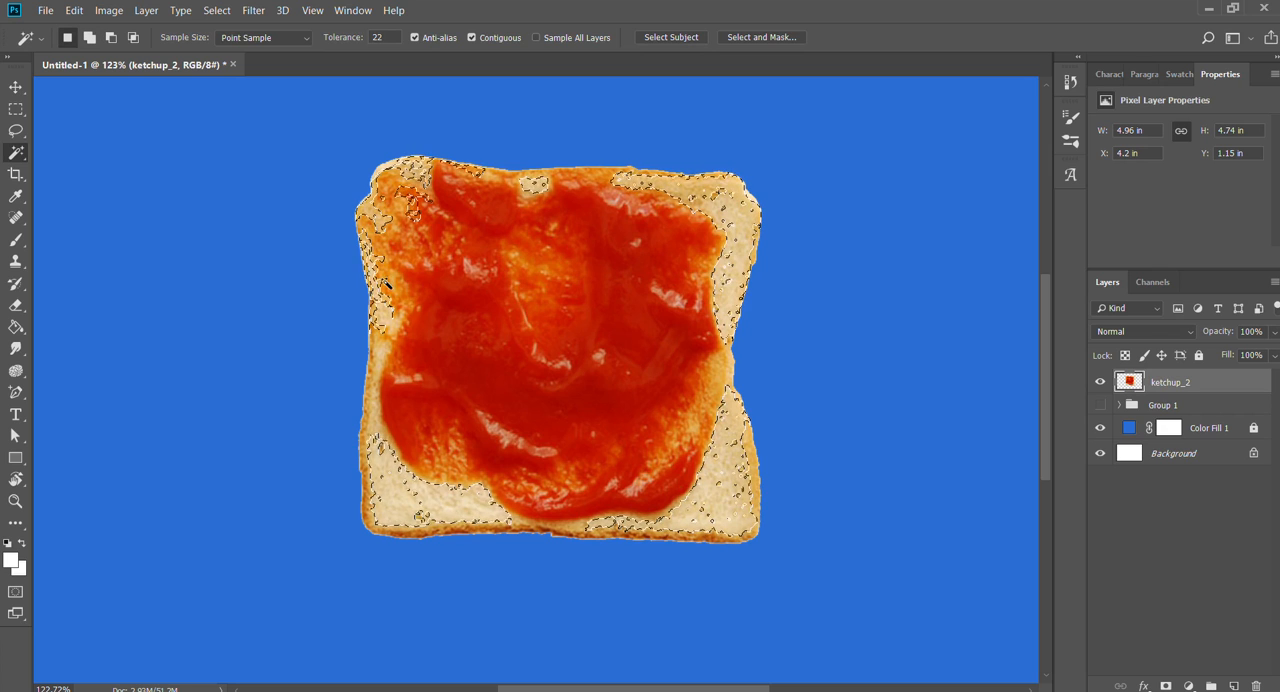
{"action": "key", "text": "ctrl+d"}
- Erase the bread along the slice's right side directly on the ketchup_2 layer, and undo the erasing
{"action": "key", "text": "z"}
{"action": "mouse_move", "coordinate": [572, 326]}
{"action": "left_mouse_down"}
{"action": "mouse_move", "coordinate": [615, 328]}
{"action": "mouse_move", "coordinate": [592, 328]}
{"action": "left_mouse_up"}
{"action": "key", "text": "v"}
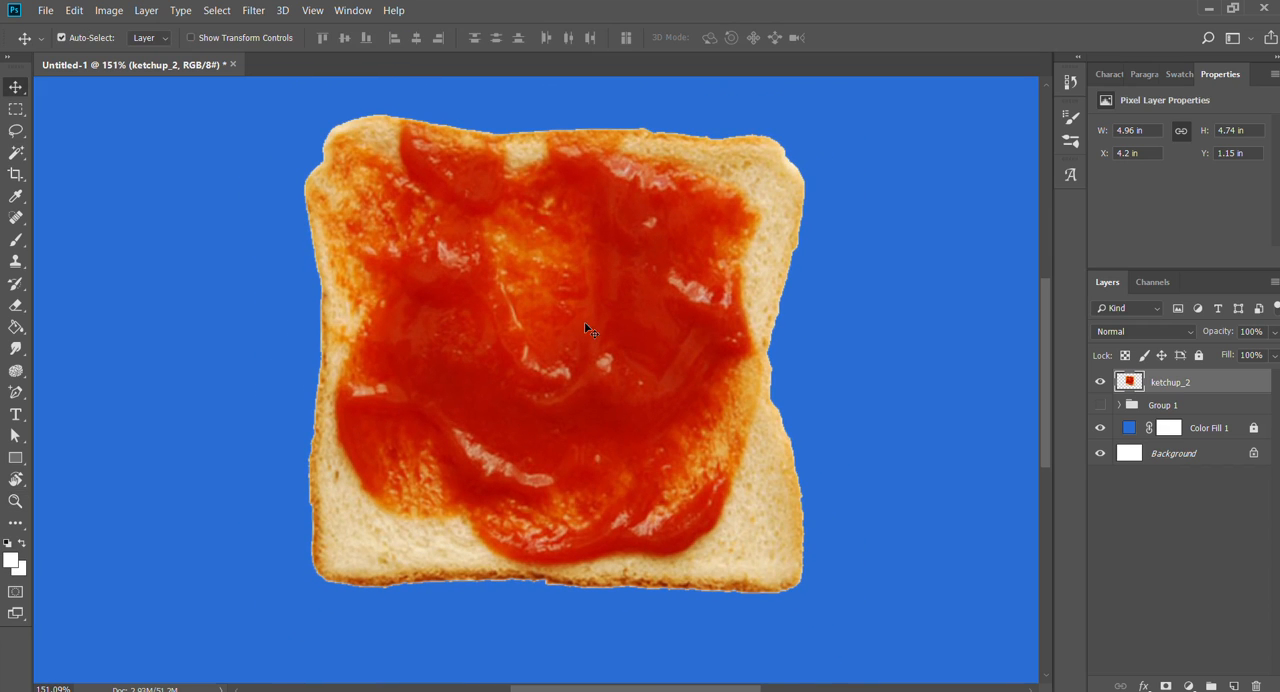
{"action": "key", "text": "e"}
{"action": "mouse_move", "coordinate": [790, 170]}
{"action": "left_mouse_down"}
{"action": "mouse_move", "coordinate": [808, 293]}
{"action": "mouse_move", "coordinate": [780, 293]}
{"action": "mouse_move", "coordinate": [778, 248]}
{"action": "mouse_move", "coordinate": [766, 281]}
{"action": "mouse_move", "coordinate": [813, 459]}
{"action": "mouse_move", "coordinate": [759, 444]}
{"action": "mouse_move", "coordinate": [763, 465]}
{"action": "mouse_move", "coordinate": [789, 354]}
{"action": "mouse_move", "coordinate": [778, 334]}
{"action": "mouse_move", "coordinate": [755, 416]}
{"action": "left_mouse_up"}
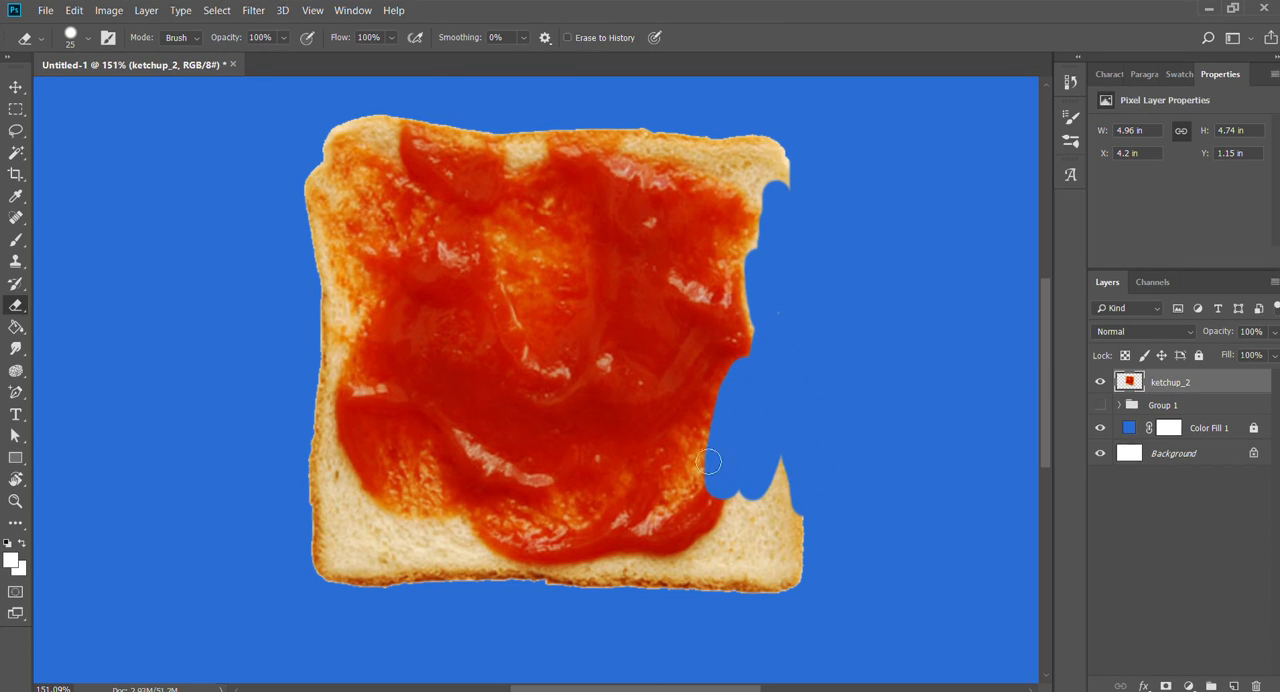
{"action": "mouse_move", "coordinate": [710, 461]}
{"action": "left_mouse_down"}
{"action": "mouse_move", "coordinate": [505, 515]}
{"action": "mouse_move", "coordinate": [460, 458]}
{"action": "left_mouse_up"}
{"action": "key", "text": "ctrl+z"}
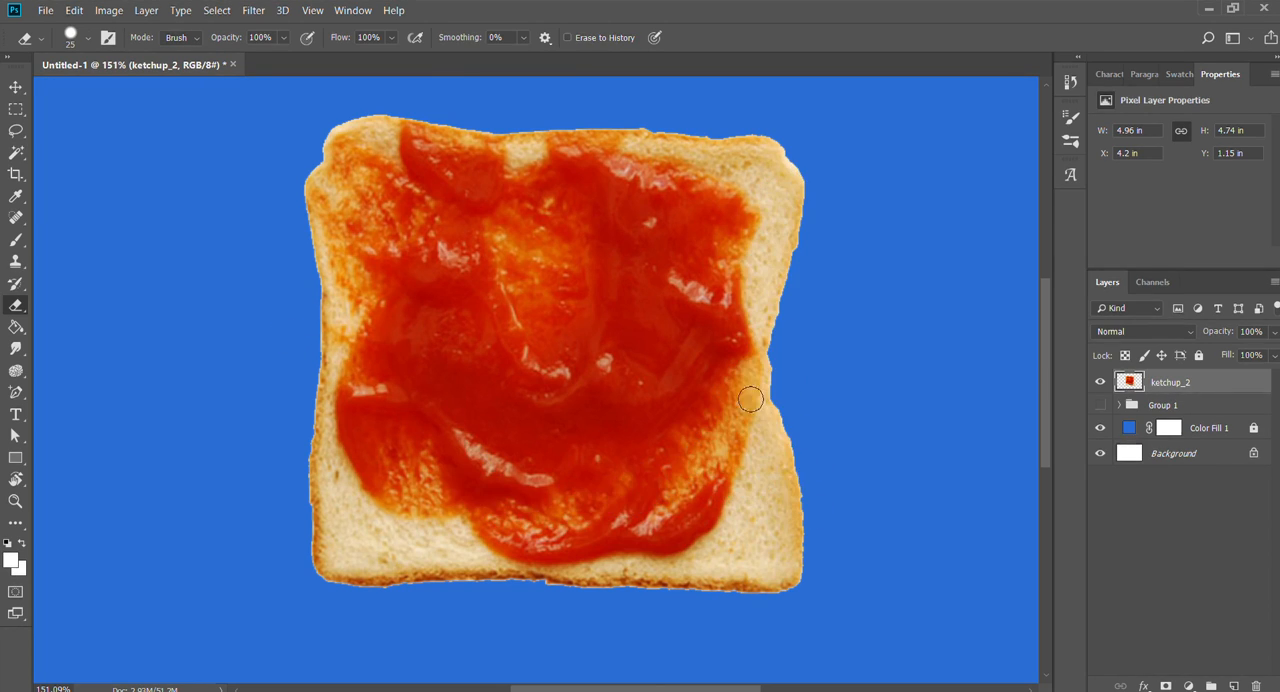
- Move the slice to about X 4.5 in, Y 1.25 in and add a layer mask to ketchup_2
{"action": "key", "text": "v"}
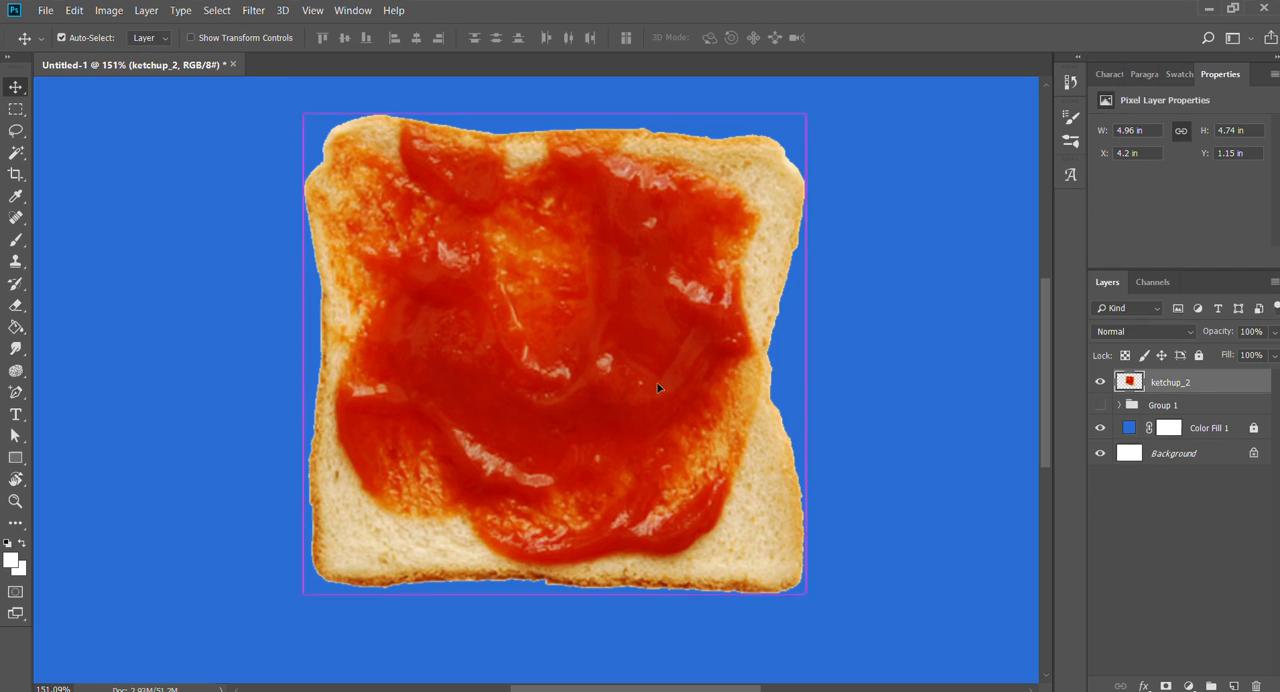
{"action": "mouse_move", "coordinate": [659, 382]}
{"action": "left_mouse_down"}
{"action": "mouse_move", "coordinate": [649, 364]}
{"action": "mouse_move", "coordinate": [676, 391]}
{"action": "left_mouse_up"}
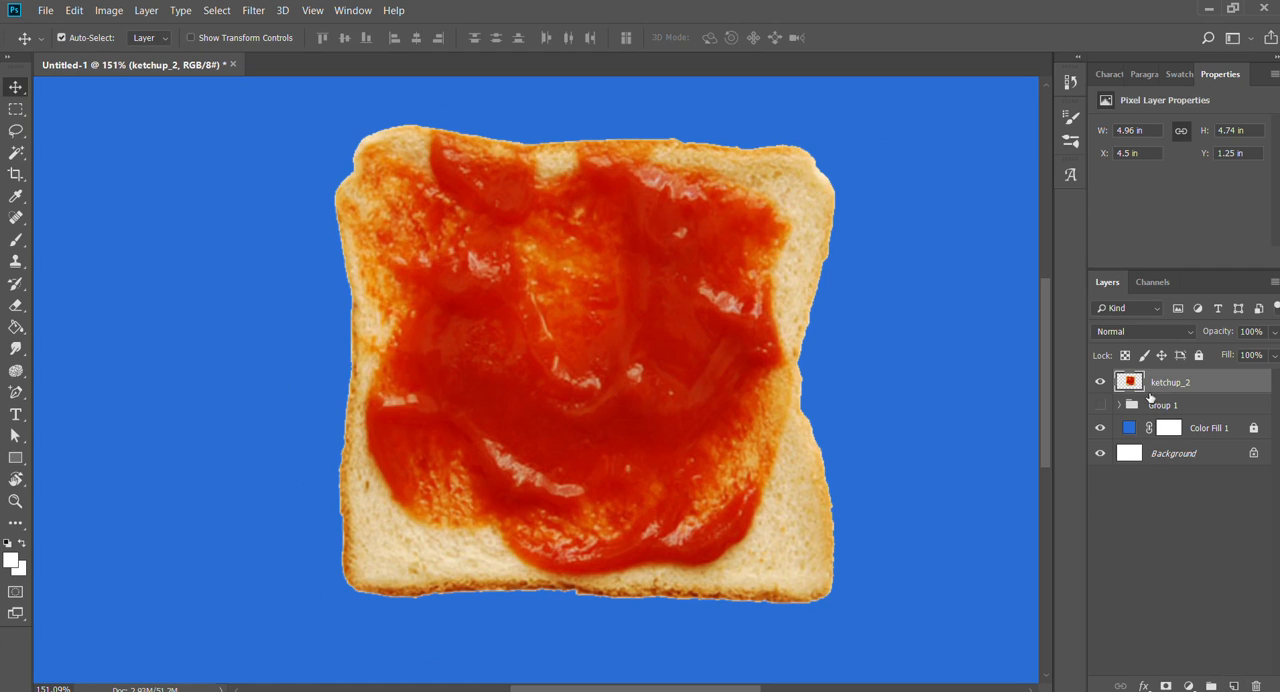
{"action": "left_click", "coordinate": [1100, 381]}
{"action": "left_click", "coordinate": [1100, 381]}
{"action": "left_click", "coordinate": [1166, 686]}
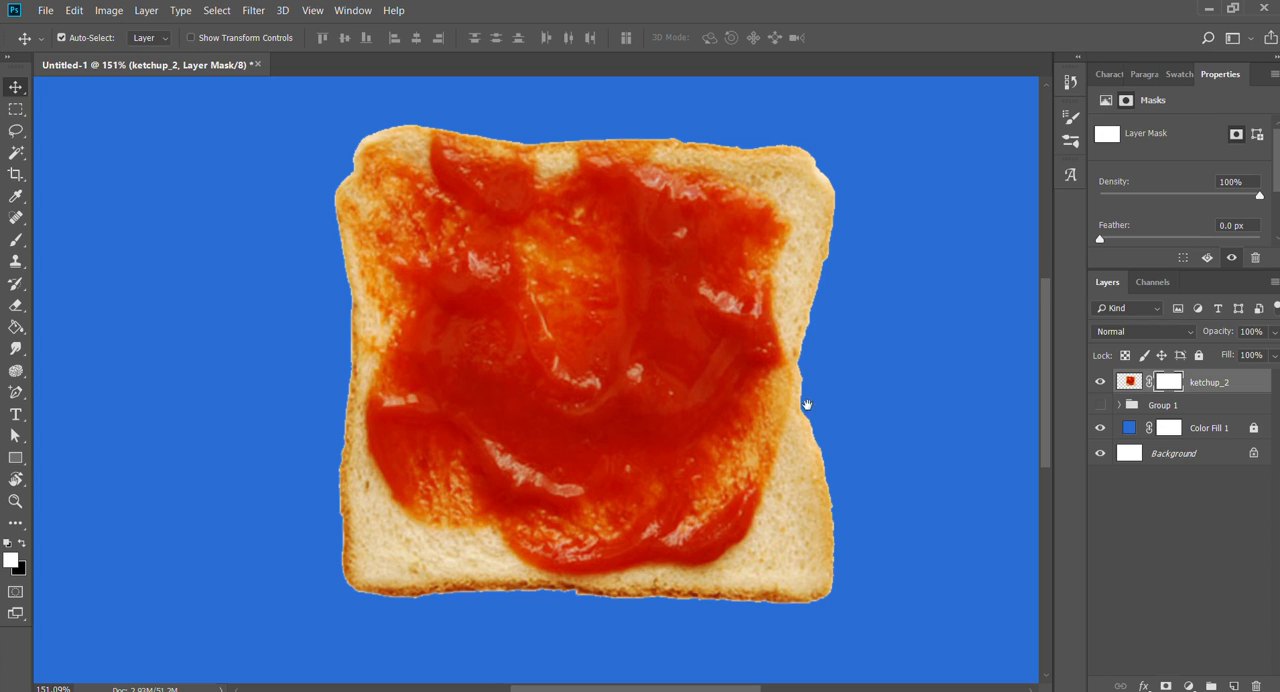
- Erase rough strips across the slice on its layer mask, and restore the whole slice by painting the mask white with the Brush
{"action": "left_click_drag", "start_coordinate": [806, 406], "coordinate": [754, 426]}
{"action": "key", "text": "e"}
{"action": "mouse_move", "coordinate": [760, 178]}
{"action": "left_mouse_down"}
{"action": "mouse_move", "coordinate": [744, 300]}
{"action": "mouse_move", "coordinate": [789, 349]}
{"action": "left_mouse_up"}
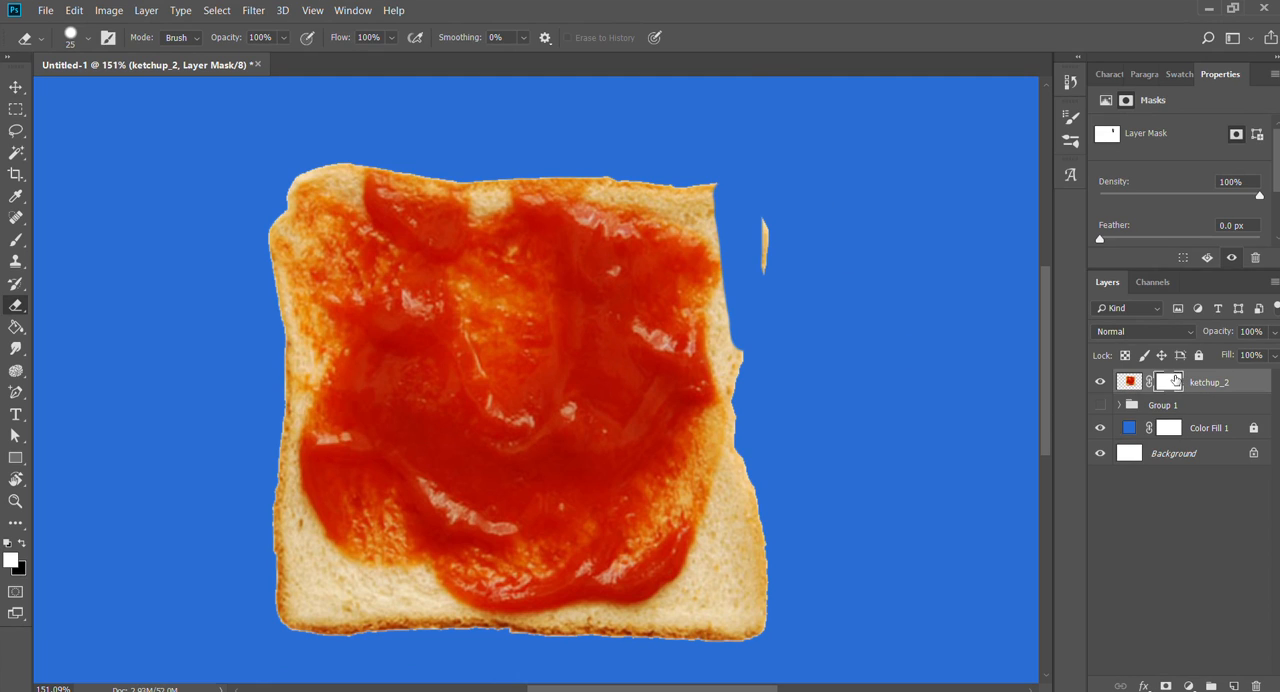
{"action": "mouse_move", "coordinate": [607, 180]}
{"action": "left_mouse_down"}
{"action": "mouse_move", "coordinate": [290, 205]}
{"action": "mouse_move", "coordinate": [290, 440]}
{"action": "mouse_move", "coordinate": [760, 605]}
{"action": "left_mouse_up"}
{"action": "mouse_move", "coordinate": [57, 243]}
{"action": "left_mouse_down"}
{"action": "mouse_move", "coordinate": [480, 470]}
{"action": "mouse_move", "coordinate": [760, 575]}
{"action": "left_mouse_up"}
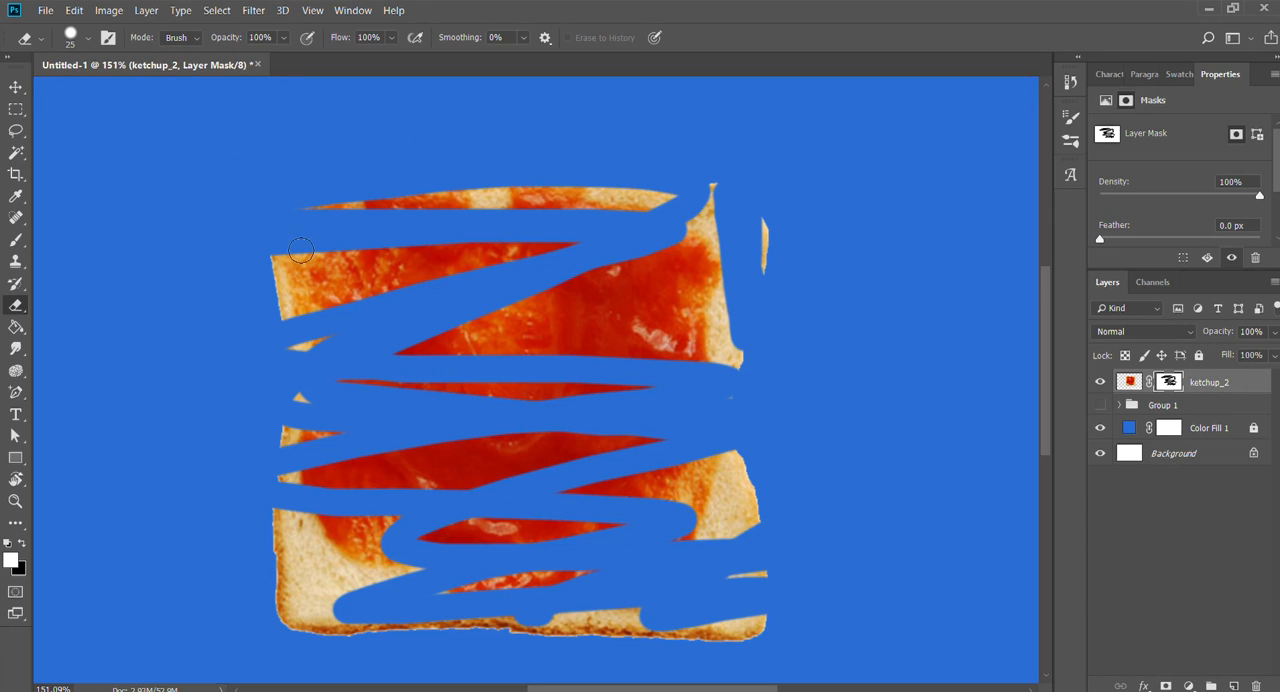
{"action": "key", "text": "b"}
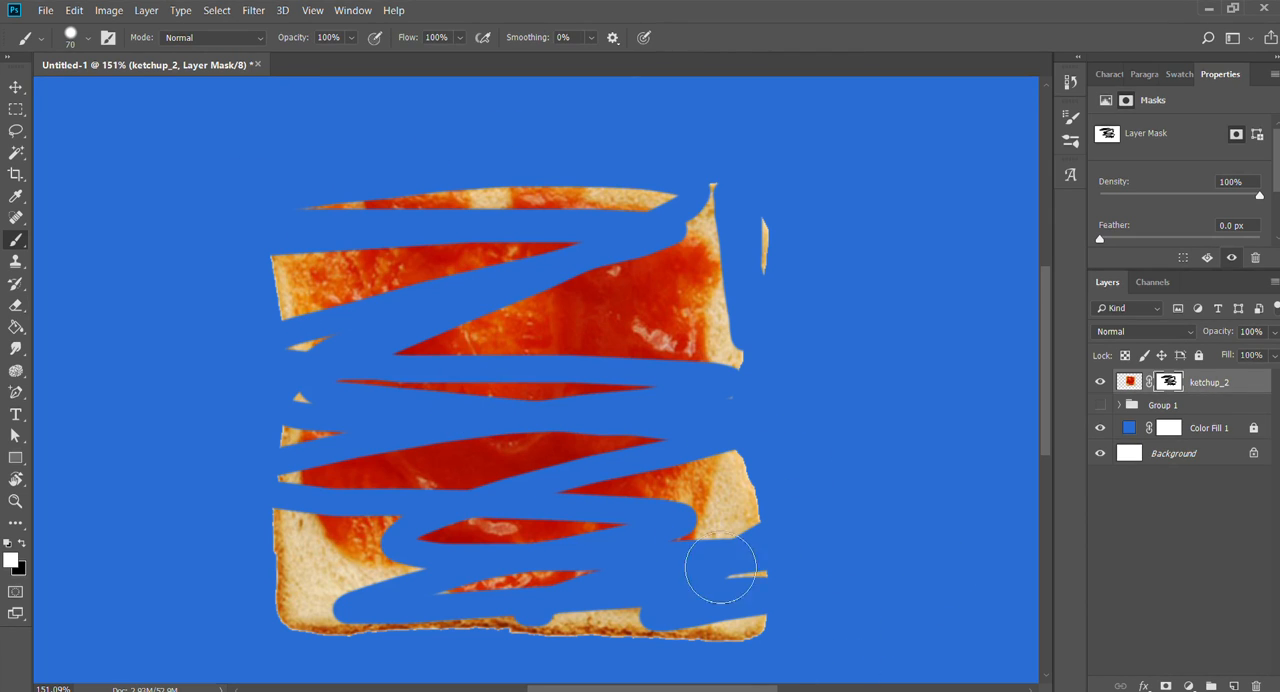
{"action": "mouse_move", "coordinate": [783, 651]}
{"action": "left_mouse_down"}
{"action": "mouse_move", "coordinate": [796, 623]}
{"action": "mouse_move", "coordinate": [856, 612]}
{"action": "mouse_move", "coordinate": [582, 602]}
{"action": "mouse_move", "coordinate": [683, 580]}
{"action": "mouse_move", "coordinate": [568, 532]}
{"action": "mouse_move", "coordinate": [214, 530]}
{"action": "mouse_move", "coordinate": [607, 421]}
{"action": "mouse_move", "coordinate": [747, 314]}
{"action": "mouse_move", "coordinate": [128, 356]}
{"action": "mouse_move", "coordinate": [497, 304]}
{"action": "mouse_move", "coordinate": [631, 218]}
{"action": "mouse_move", "coordinate": [542, 191]}
{"action": "mouse_move", "coordinate": [860, 429]}
{"action": "left_mouse_up"}
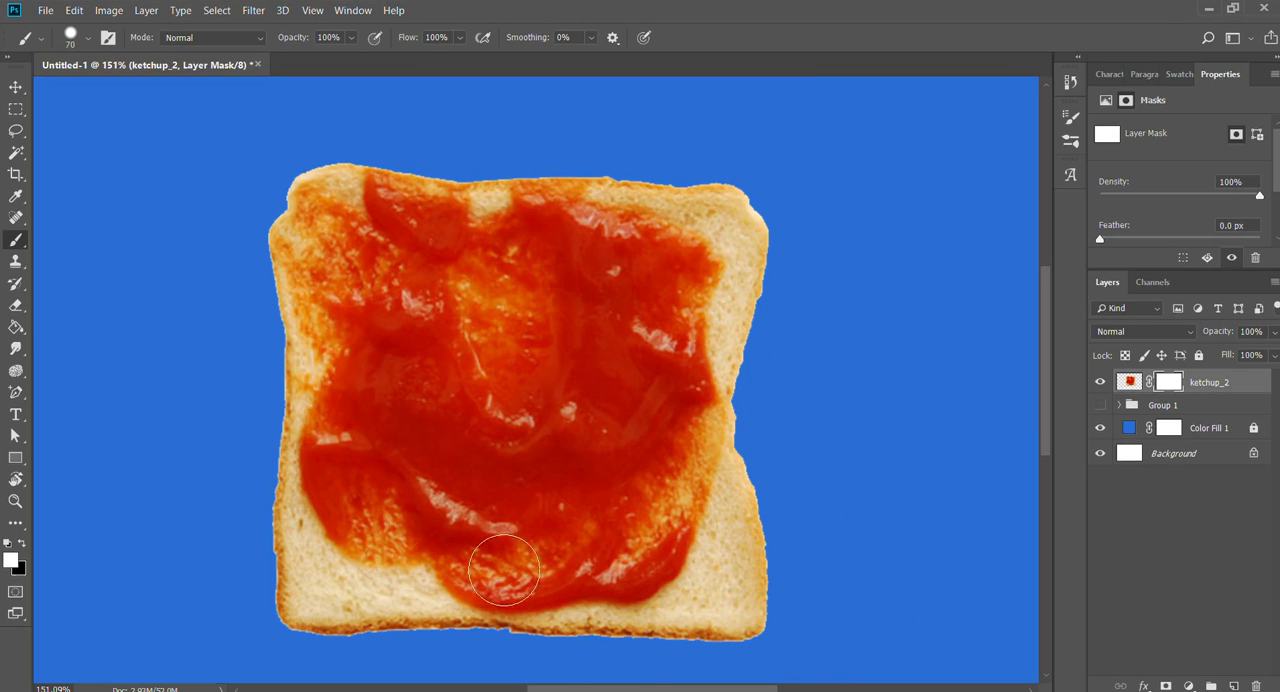
- Erase the bread's upper right edge on the mask, undo and repeat it, and paint the edge back with the white Brush
{"action": "key", "text": "e"}
{"action": "mouse_move", "coordinate": [771, 194]}
{"action": "left_mouse_down"}
{"action": "mouse_move", "coordinate": [768, 378]}
{"action": "mouse_move", "coordinate": [763, 246]}
{"action": "left_mouse_up"}
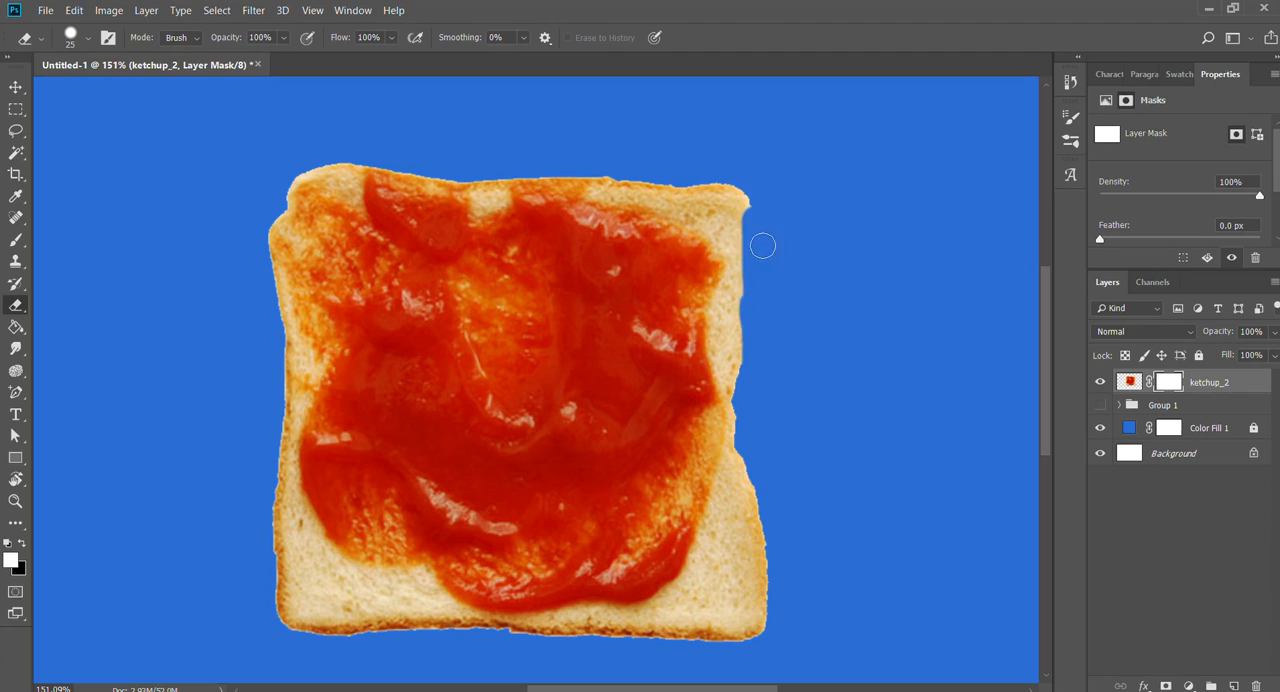
{"action": "key", "text": "ctrl+z"}
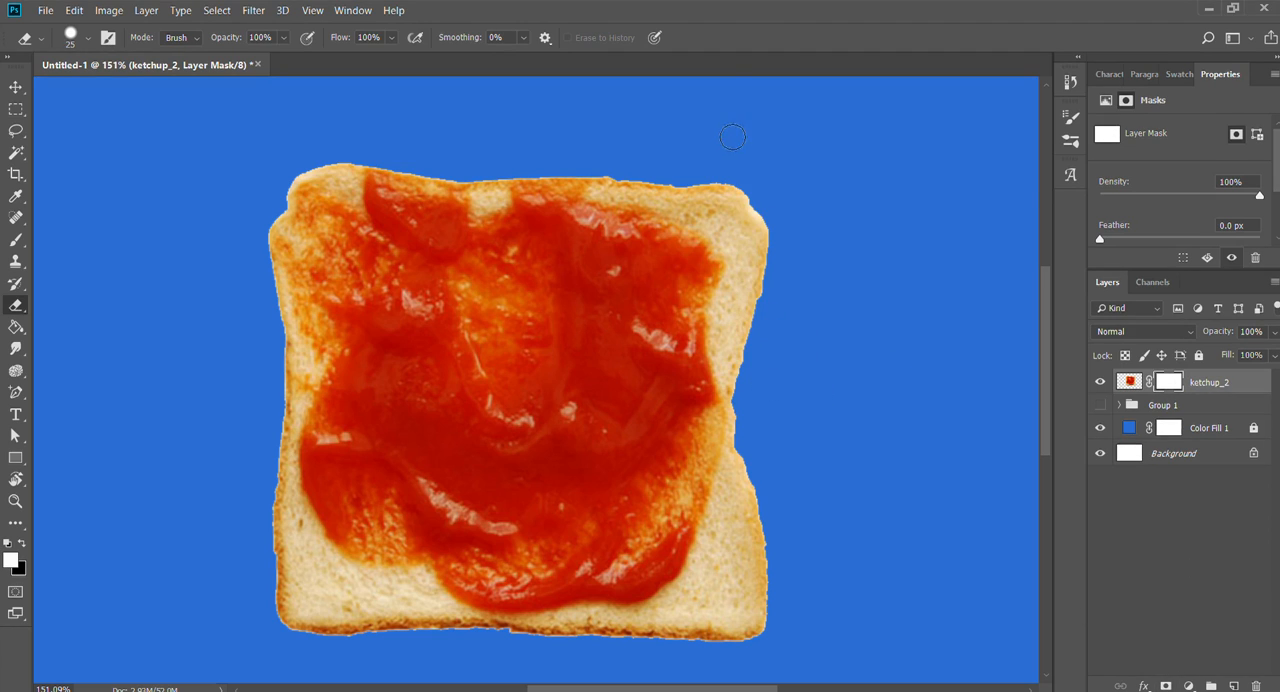
{"action": "left_click_drag", "start_coordinate": [732, 137], "coordinate": [783, 355]}
{"action": "key", "text": "b"}
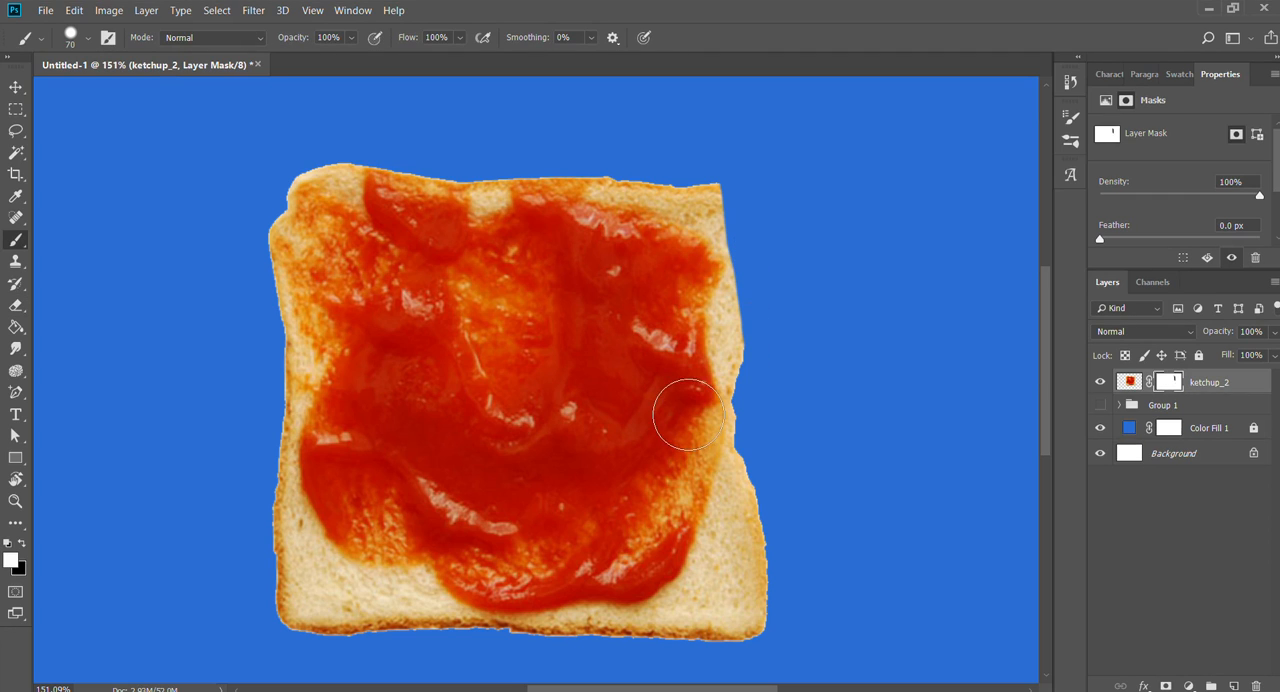
{"action": "mouse_move", "coordinate": [725, 397]}
{"action": "left_mouse_down"}
{"action": "mouse_move", "coordinate": [756, 308]}
{"action": "mouse_move", "coordinate": [711, 274]}
{"action": "mouse_move", "coordinate": [738, 270]}
{"action": "mouse_move", "coordinate": [733, 425]}
{"action": "mouse_move", "coordinate": [736, 384]}
{"action": "left_mouse_up"}
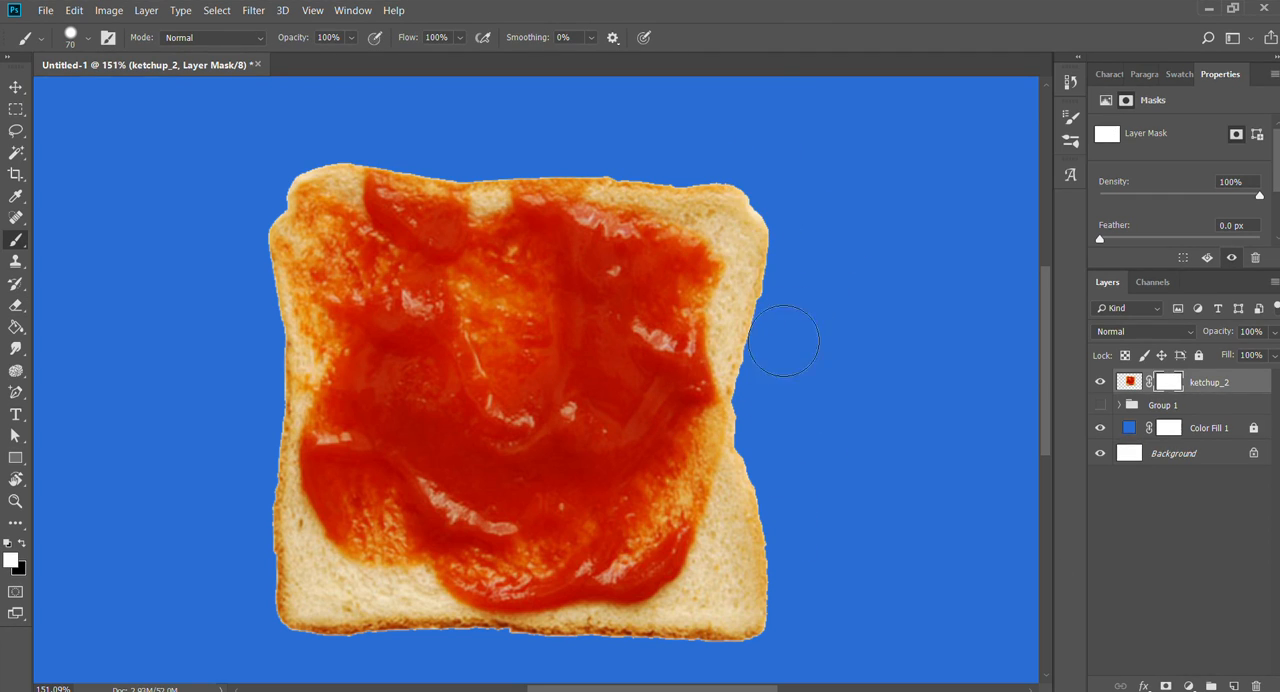
- Erase the bare bread at the slice's lower right corner on the ketchup_2 layer mask, close to the ketchup edge
{"action": "key", "text": "z"}
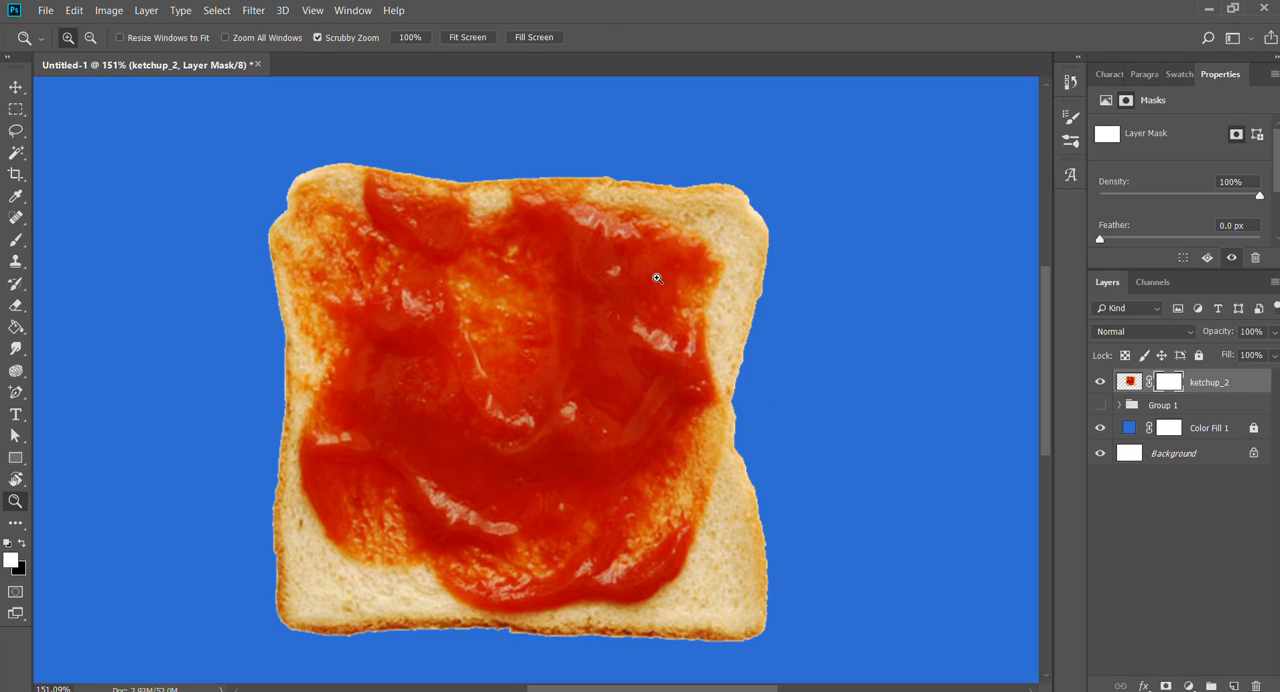
{"action": "left_click_drag", "start_coordinate": [651, 255], "coordinate": [686, 279]}
{"action": "left_click_drag", "start_coordinate": [239, 292], "coordinate": [530, 352]}
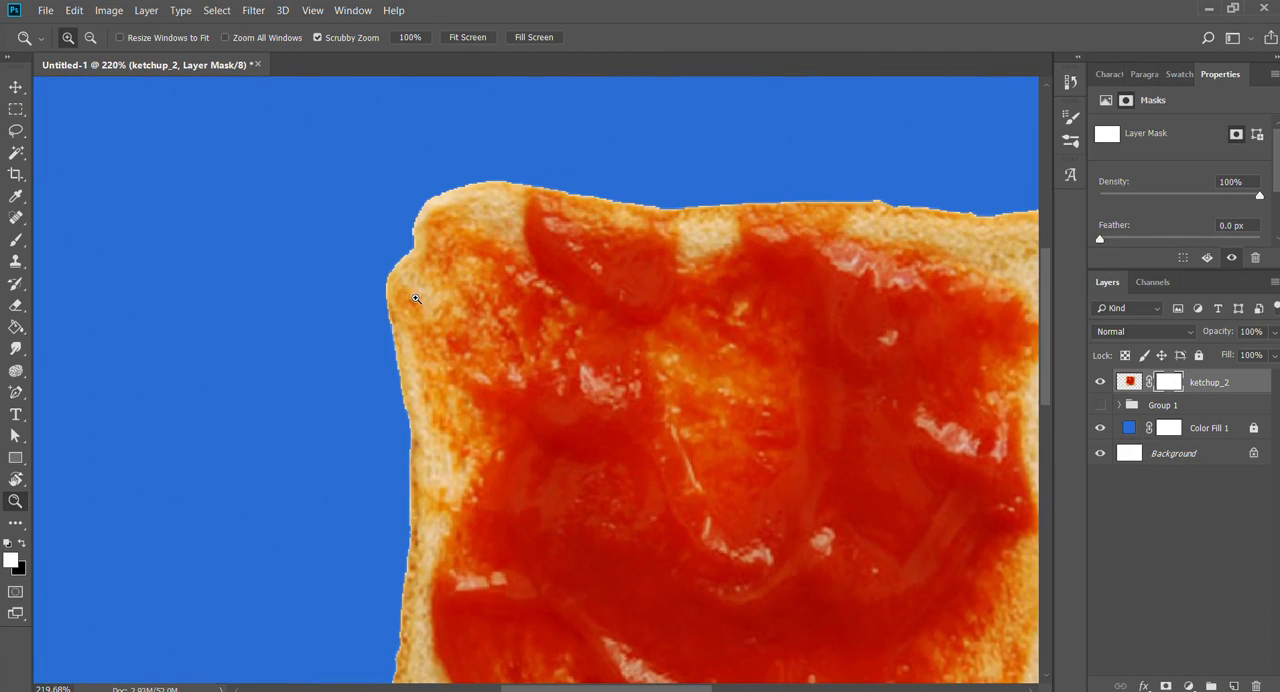
{"action": "left_click_drag", "start_coordinate": [416, 298], "coordinate": [583, 335]}
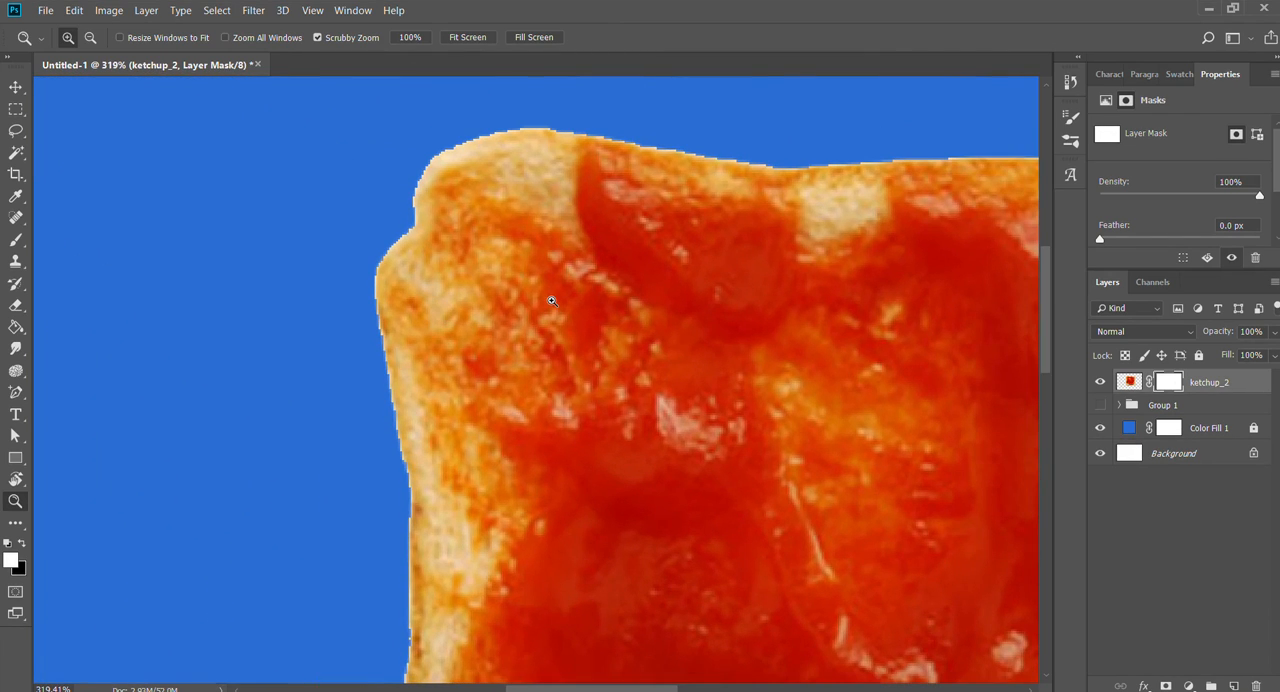
{"action": "key", "text": "v"}
{"action": "left_click_drag", "start_coordinate": [618, 367], "coordinate": [272, 218]}
{"action": "key", "text": "z"}
{"action": "left_click_drag", "start_coordinate": [724, 352], "coordinate": [590, 372]}
{"action": "left_click_drag", "start_coordinate": [908, 644], "coordinate": [631, 418]}
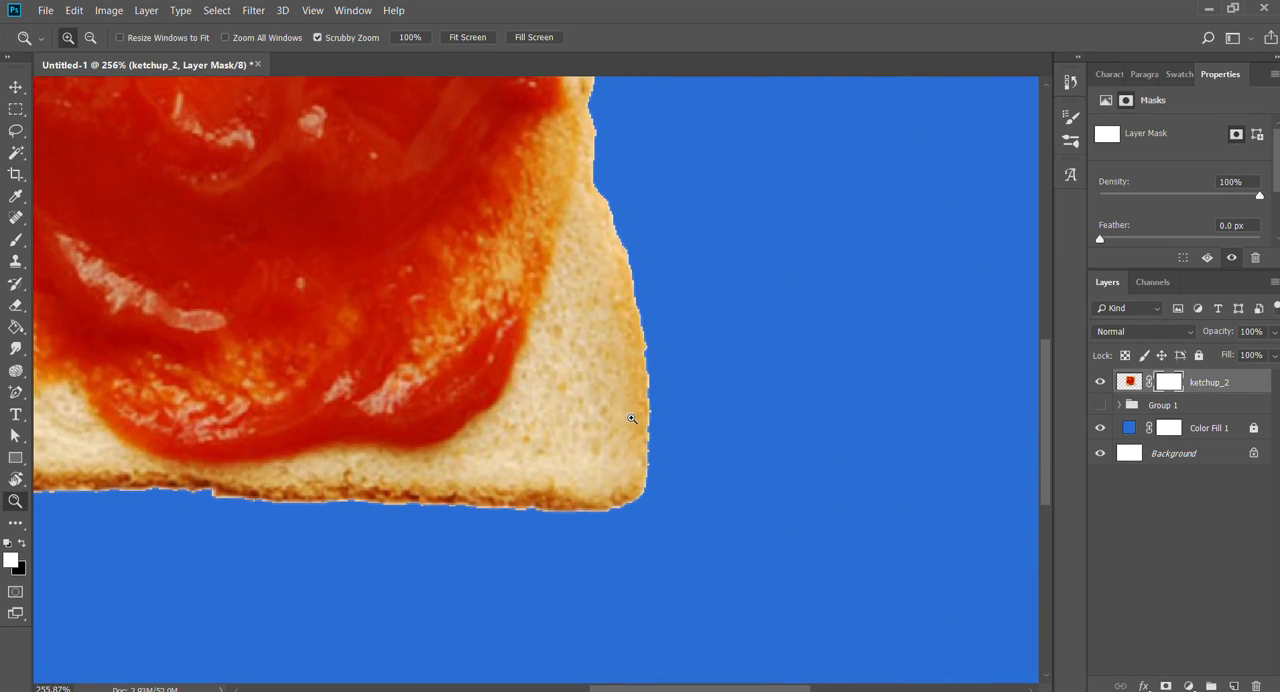
{"action": "key", "text": "e"}
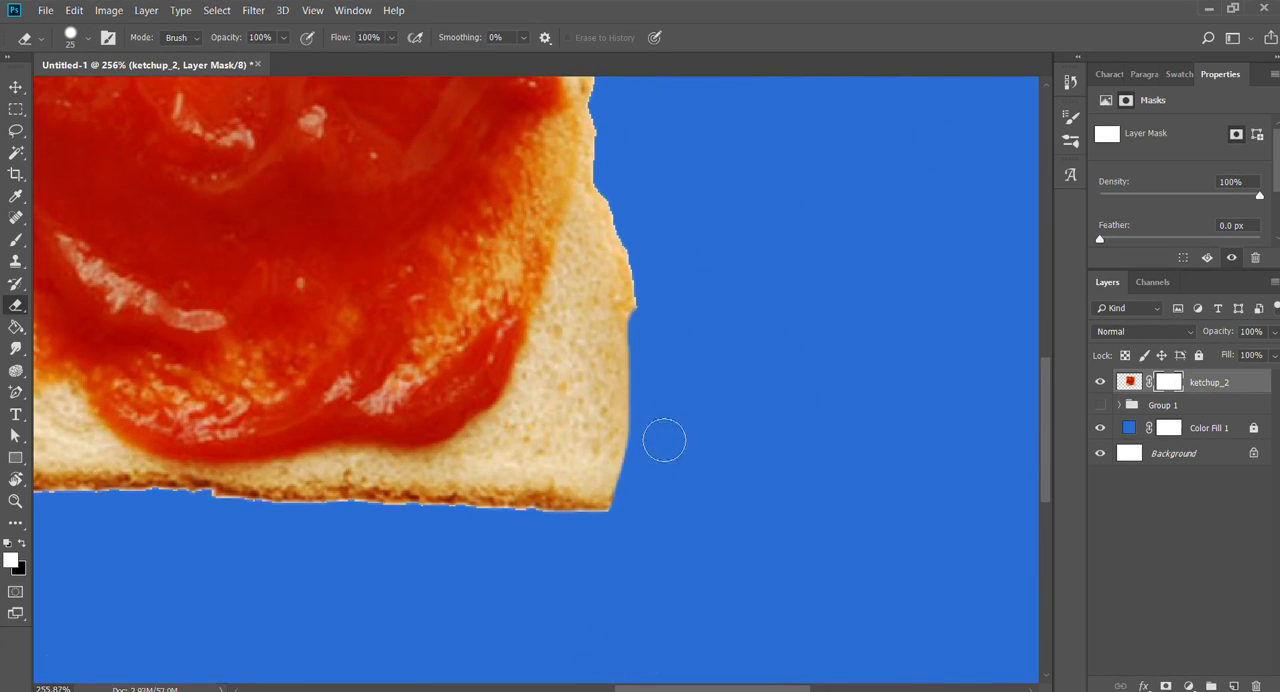
{"action": "mouse_move", "coordinate": [615, 235]}
{"action": "left_mouse_down"}
{"action": "mouse_move", "coordinate": [527, 482]}
{"action": "mouse_move", "coordinate": [694, 335]}
{"action": "left_mouse_up"}
- Select the bare bread and crust along the slice's lower edge with the Magic Wand, adding each patch to the selection
{"action": "left_click_drag", "start_coordinate": [491, 542], "coordinate": [838, 532]}
{"action": "key", "text": "w"}
{"action": "left_click", "coordinate": [238, 433], "text": "shift"}
{"action": "left_click", "coordinate": [250, 462], "text": "shift"}
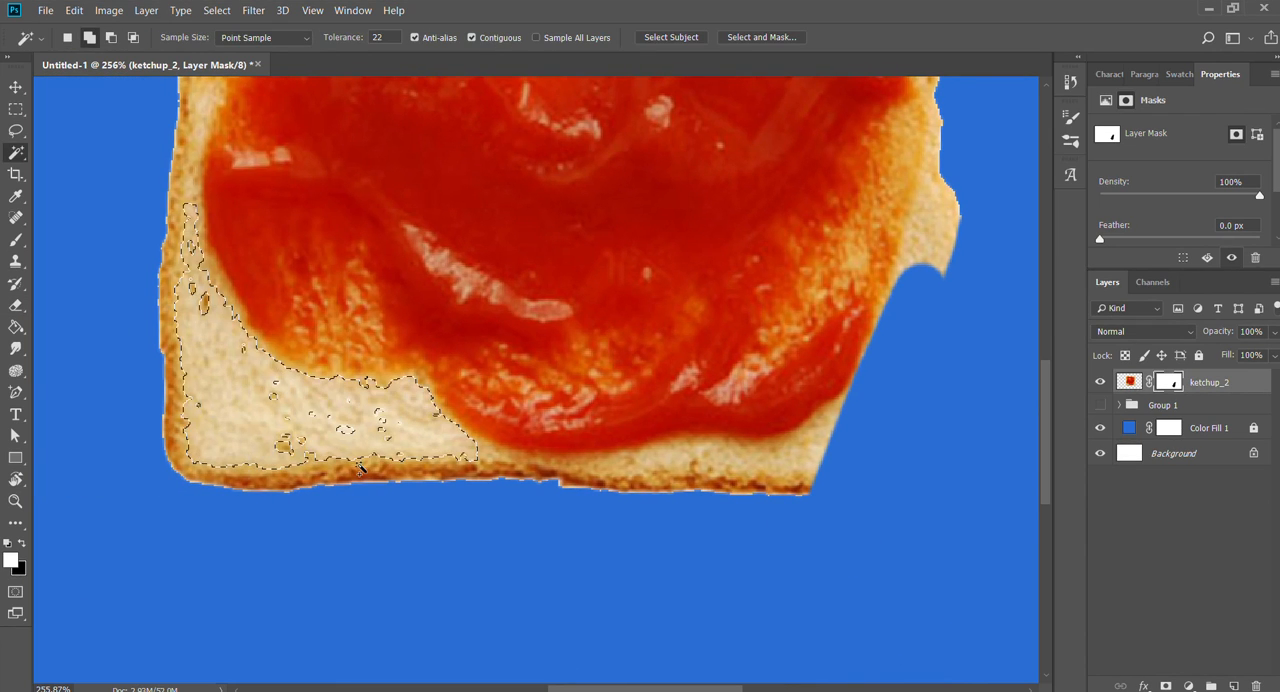
{"action": "left_click", "coordinate": [274, 422], "text": "shift"}
{"action": "left_click", "coordinate": [440, 472], "text": "shift"}
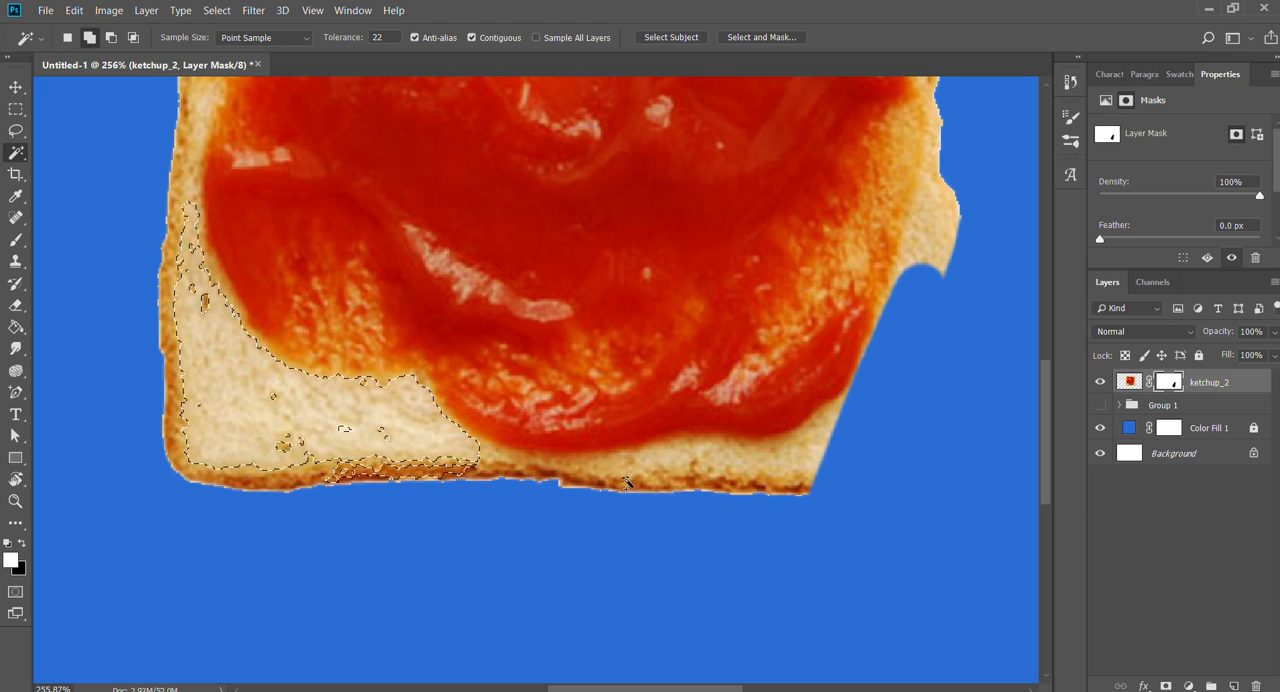
{"action": "left_click", "coordinate": [666, 484], "text": "shift"}
{"action": "left_click", "coordinate": [778, 468], "text": "shift"}
{"action": "left_click", "coordinate": [786, 484], "text": "shift"}
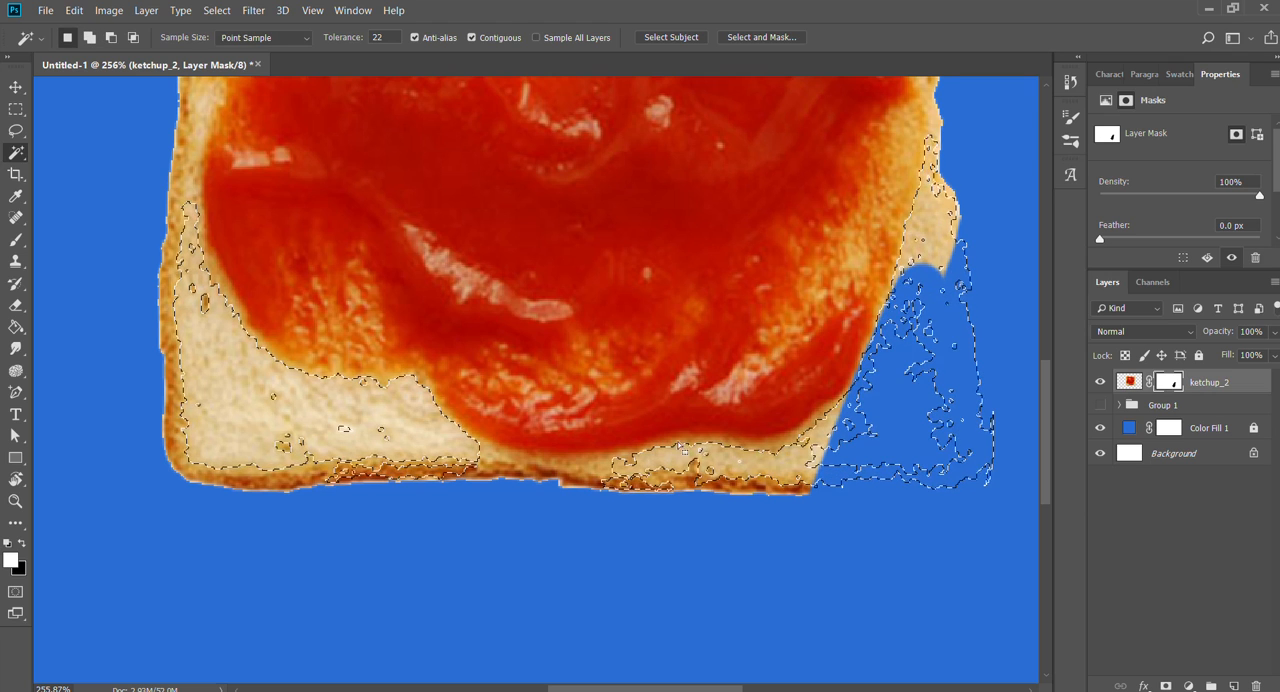
- Add the bare bread at the slice's upper right corner and the small patch on its upper edge to the Magic Wand selection
{"action": "left_click_drag", "start_coordinate": [627, 330], "coordinate": [525, 540]}
{"action": "left_click_drag", "start_coordinate": [683, 341], "coordinate": [671, 488]}
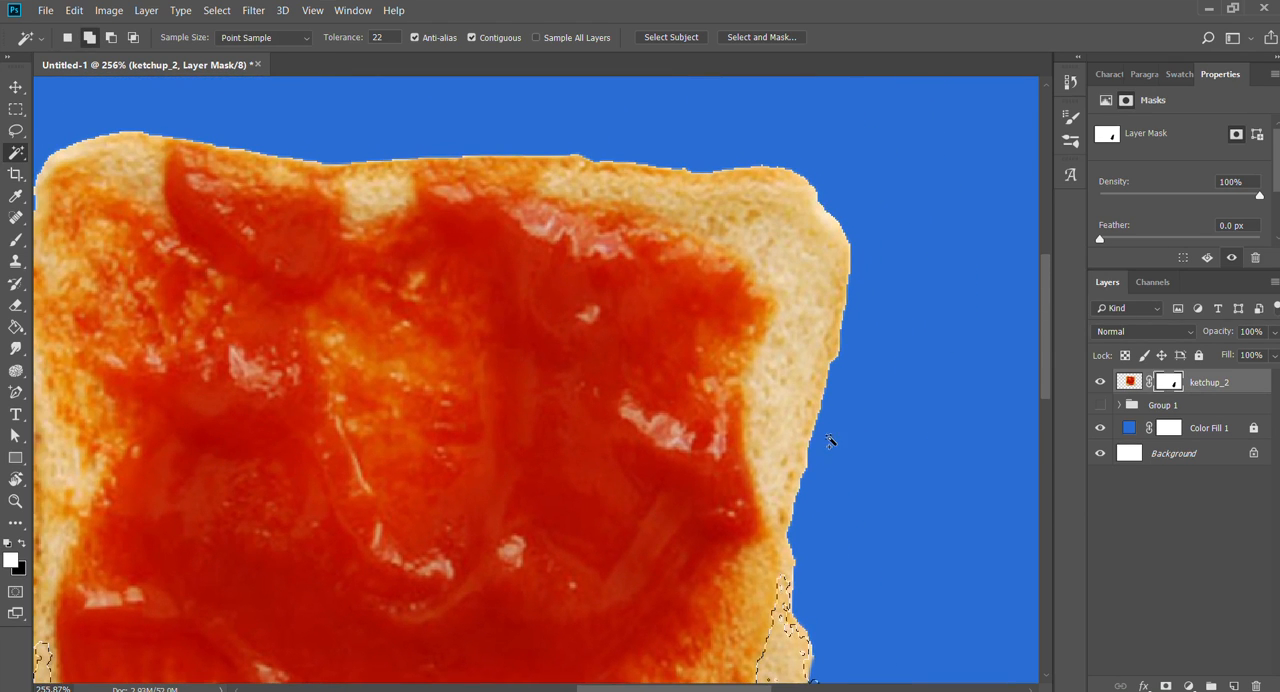
{"action": "left_click", "coordinate": [743, 207], "text": "shift"}
{"action": "left_click", "coordinate": [745, 210], "text": "shift"}
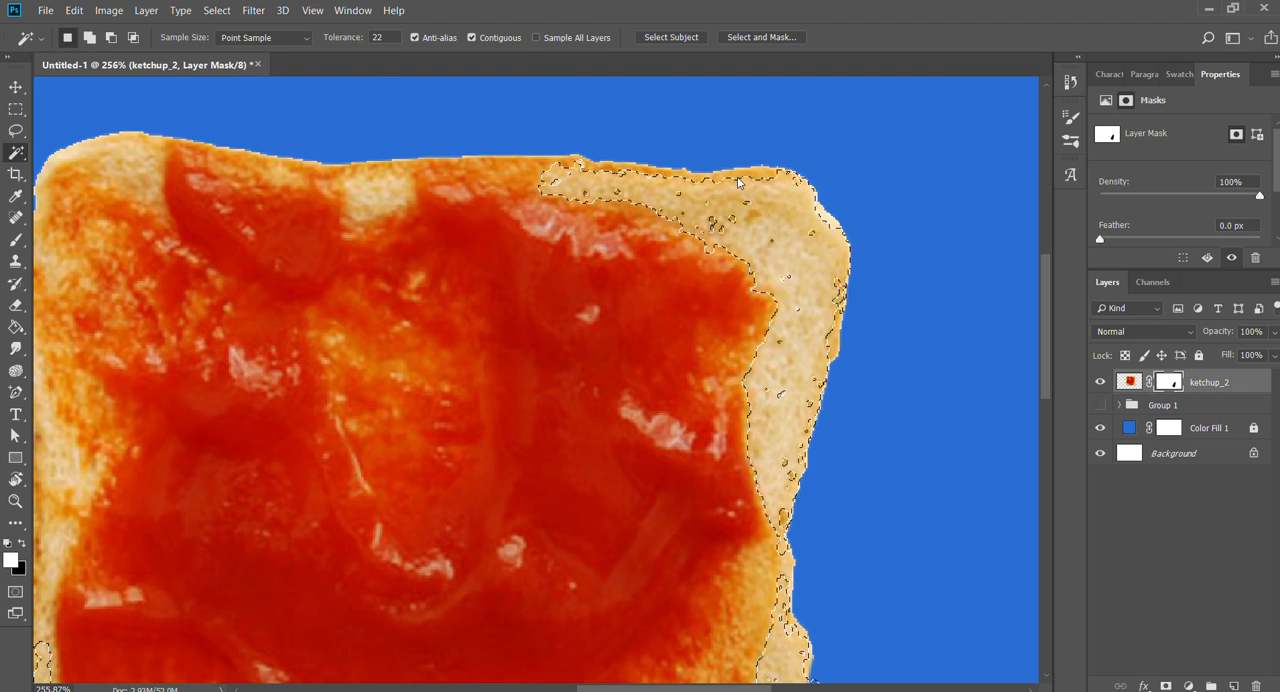
{"action": "left_click_drag", "start_coordinate": [428, 220], "coordinate": [636, 228]}
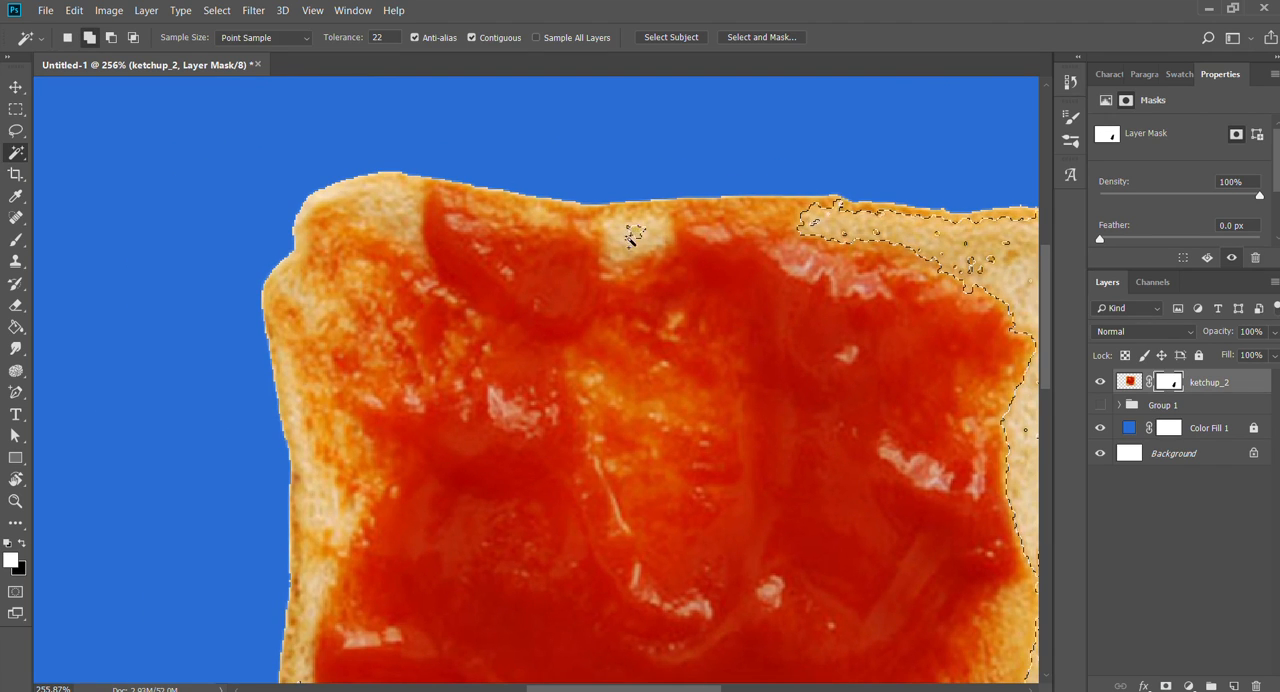
{"action": "left_click", "coordinate": [633, 234]}
- Add the bare bread patches around the slice's upper left corner to the selection with the Magic Wand
{"action": "left_click", "coordinate": [382, 232], "text": "shift"}
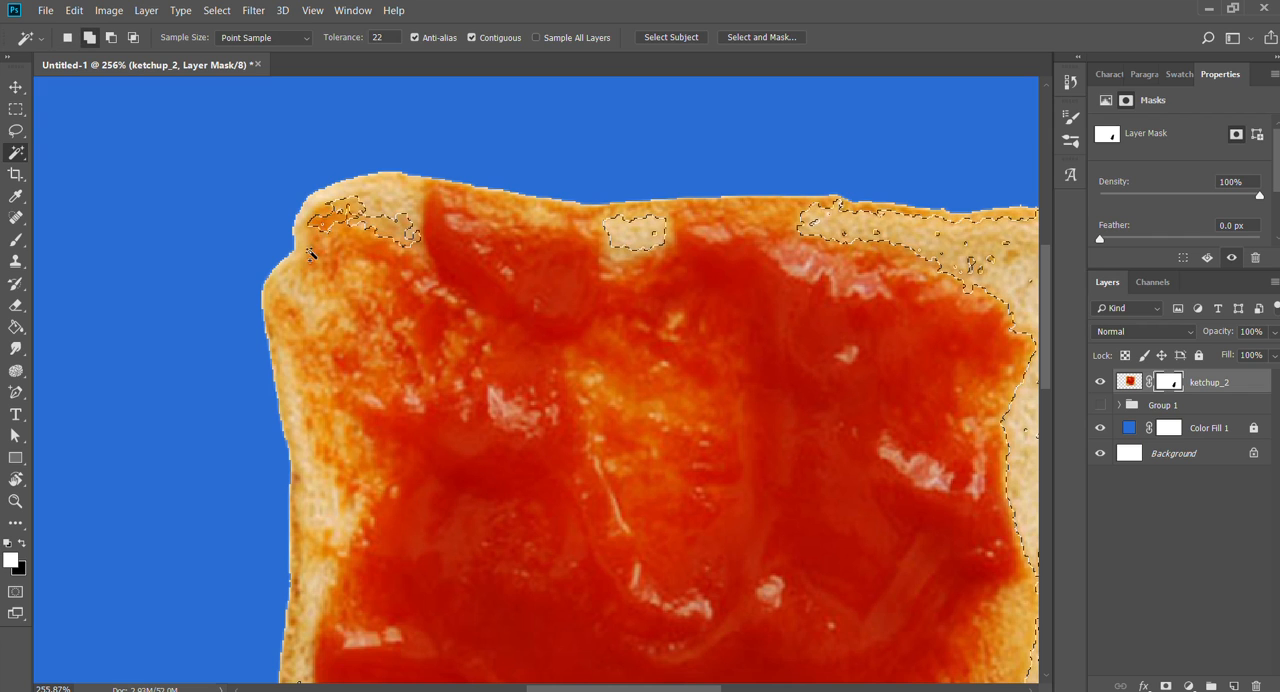
{"action": "left_click", "coordinate": [314, 258], "text": "shift"}
{"action": "left_click", "coordinate": [308, 285], "text": "shift"}
{"action": "left_click", "coordinate": [298, 302], "text": "shift"}
{"action": "left_click", "coordinate": [337, 430], "text": "shift"}
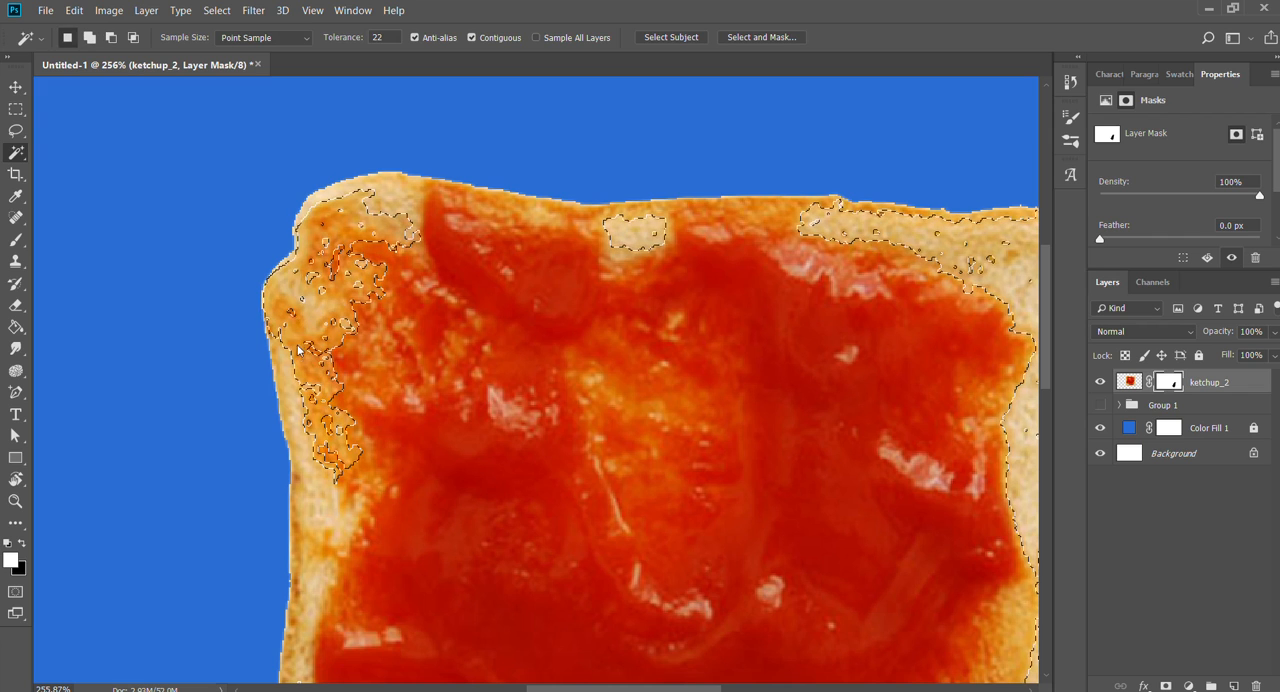
- Extend the Magic Wand selection down the slice's left edge until it joins the bare bread at the lower left
{"action": "left_click_drag", "start_coordinate": [361, 470], "coordinate": [403, 251]}
{"action": "left_click", "coordinate": [373, 289], "text": "shift"}
{"action": "left_click", "coordinate": [353, 248]}
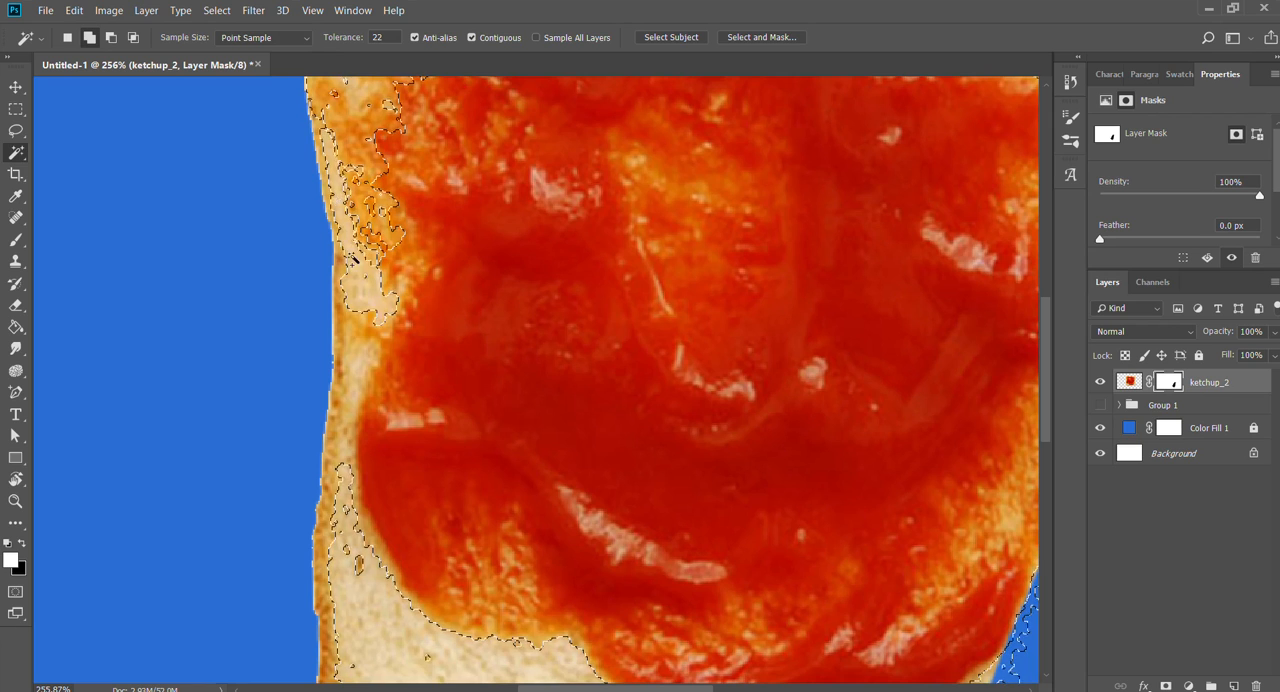
{"action": "left_click", "coordinate": [352, 341]}
{"action": "left_click", "coordinate": [350, 384]}
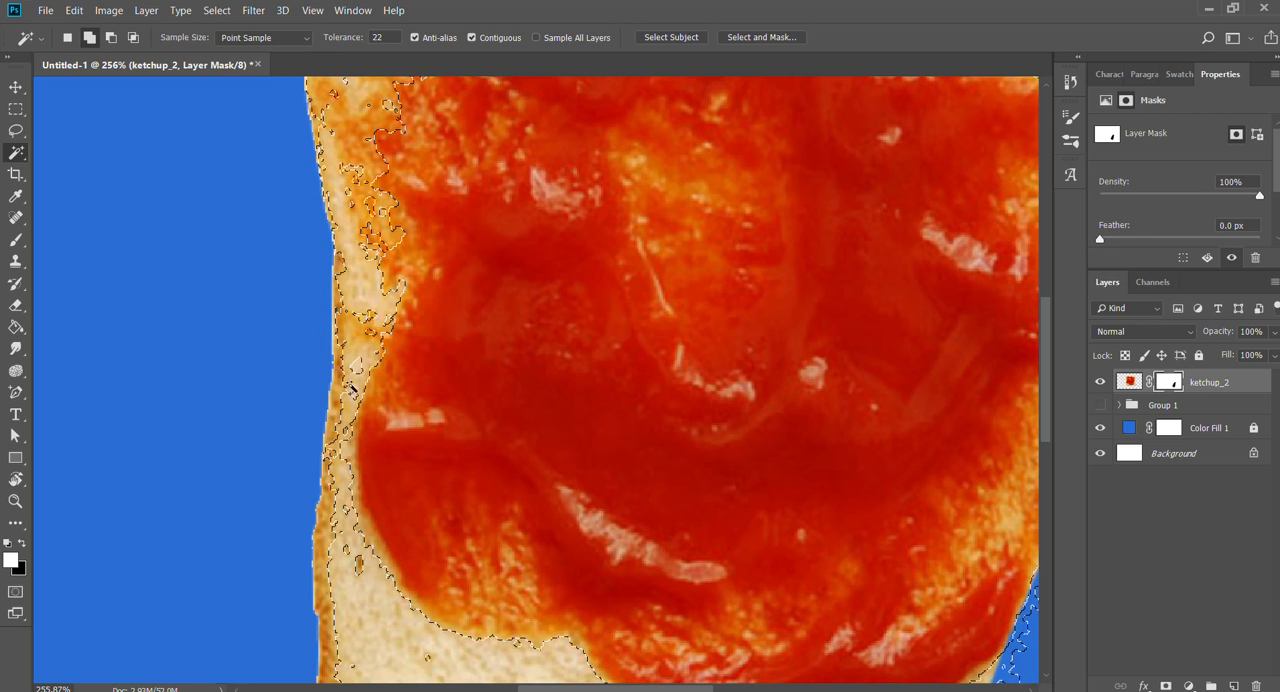
{"action": "left_click", "coordinate": [351, 440]}
{"action": "left_click", "coordinate": [350, 490]}
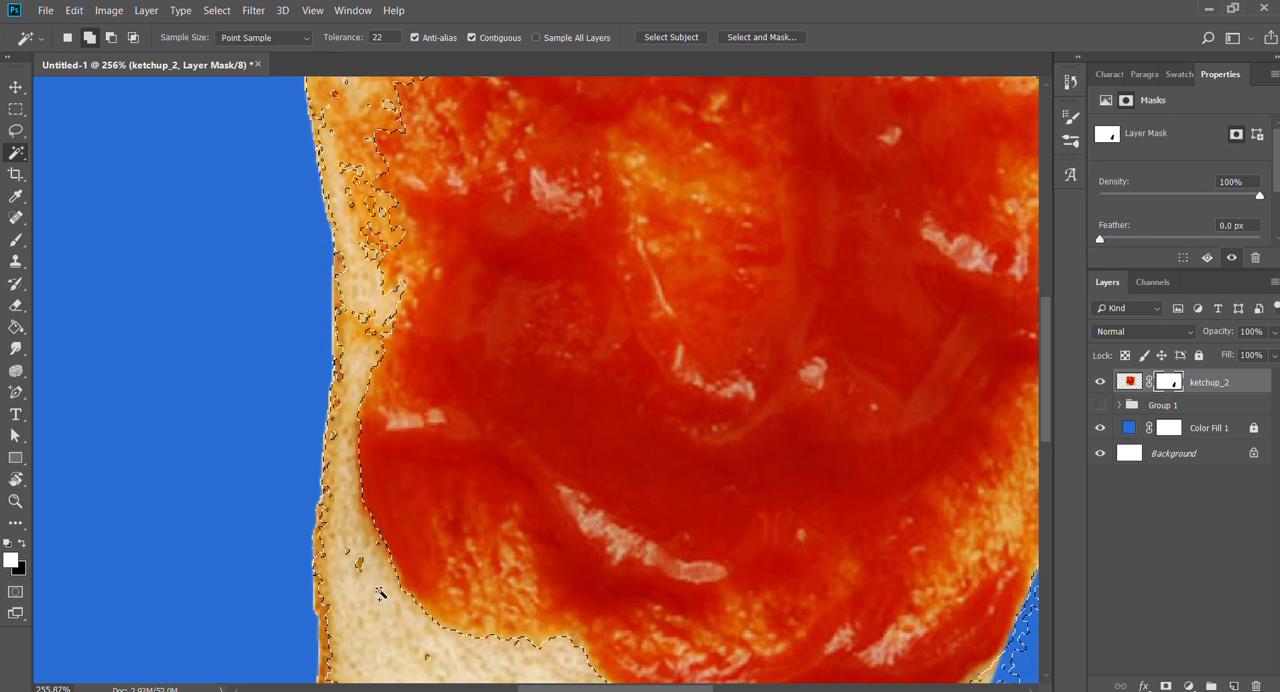
- Add the remaining bare bread along the slice's lower edge to the selection, clear the selected area on the layer mask, and deselect
{"action": "left_click_drag", "start_coordinate": [557, 571], "coordinate": [483, 329]}
{"action": "left_click", "coordinate": [724, 493], "text": "shift"}
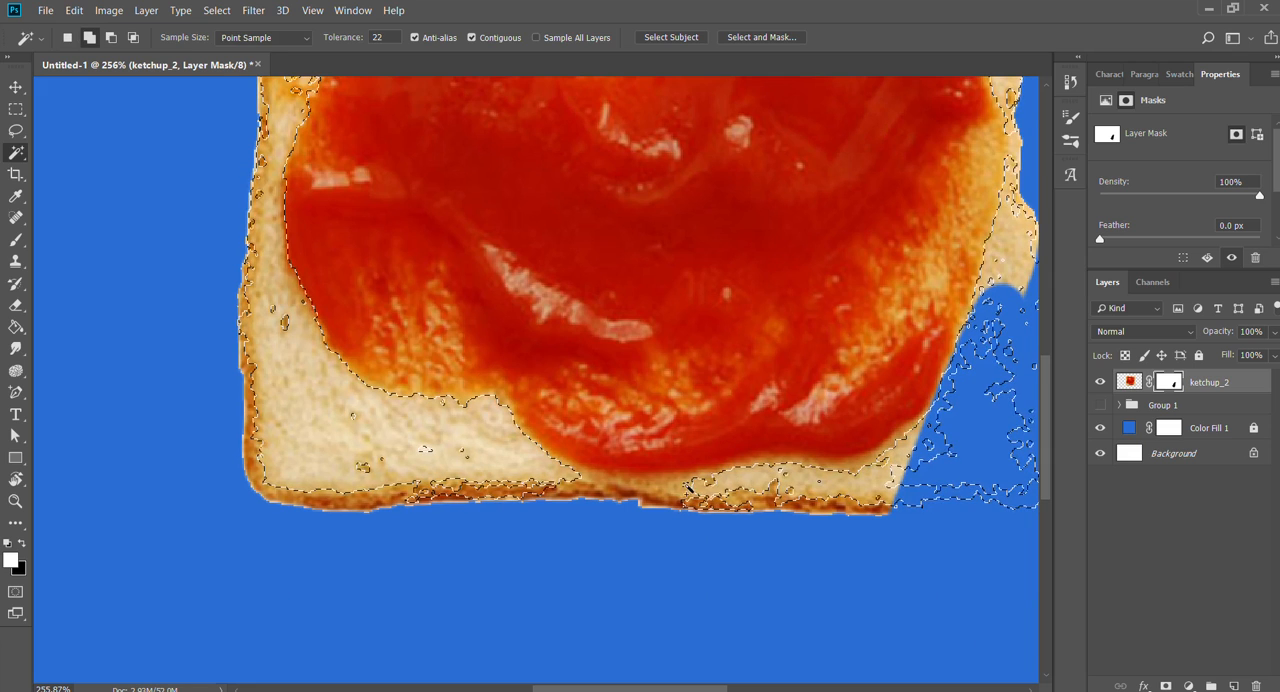
{"action": "left_click", "coordinate": [575, 492], "text": "shift"}
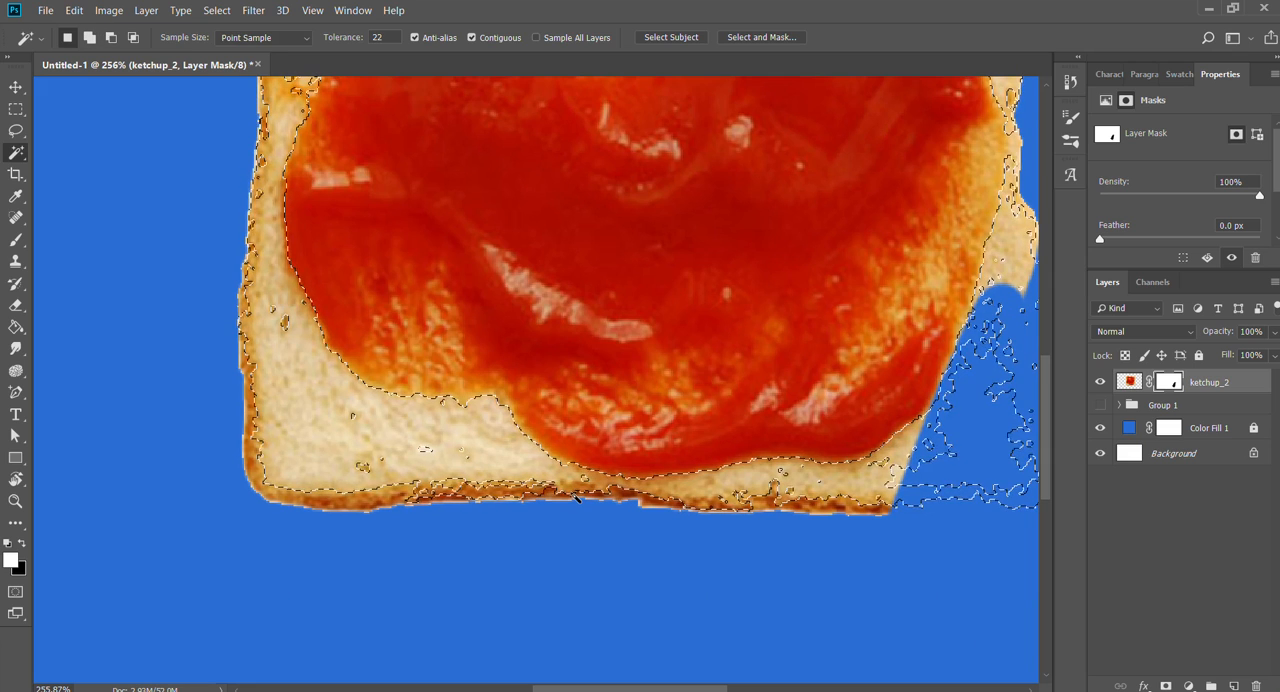
{"action": "key", "text": "Delete"}
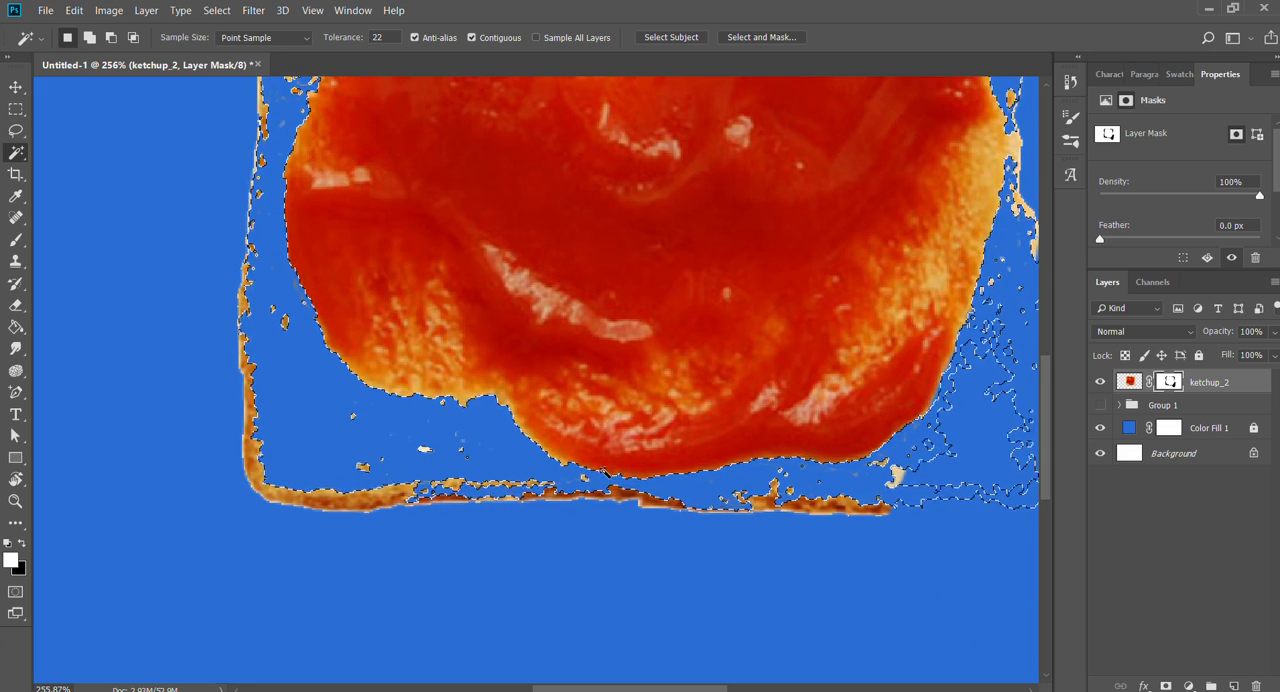
{"action": "key", "text": "ctrl+d"}
- Paint the mask white with the Brush to bring back the whole slice, and undo the painting
{"action": "key", "text": "ctrl+space"}
{"action": "left_click_drag", "start_coordinate": [658, 374], "coordinate": [615, 371]}
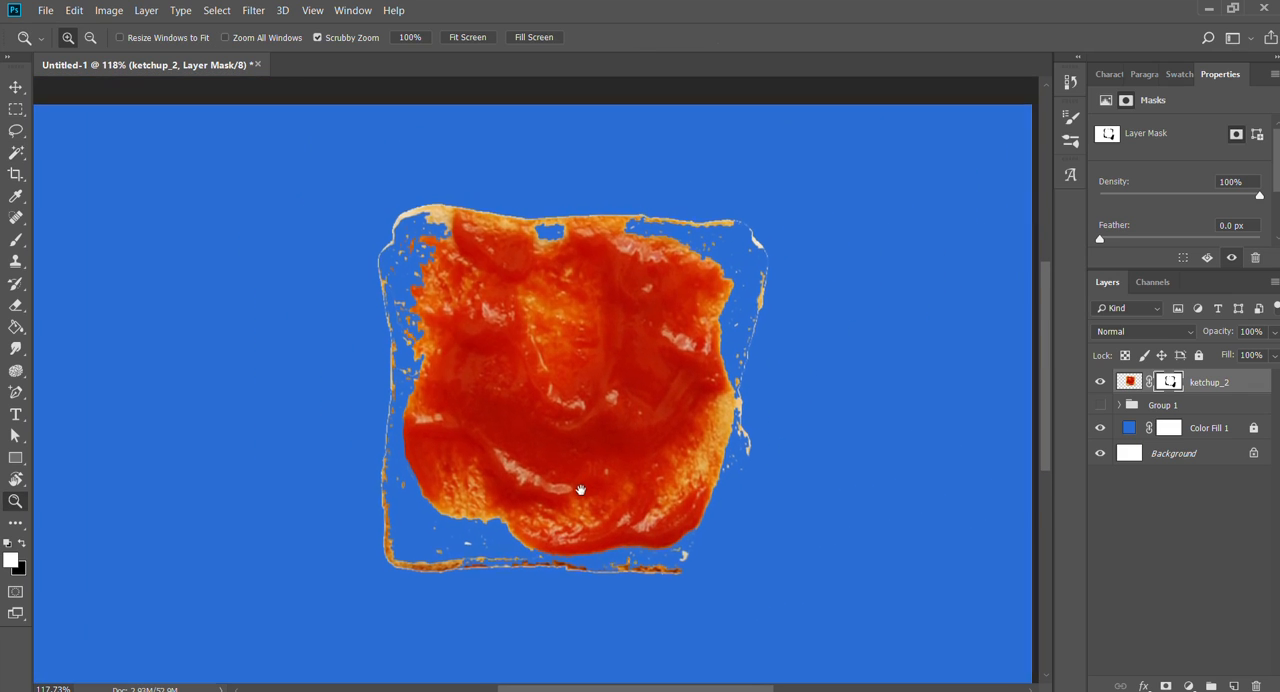
{"action": "key", "text": "b"}
{"action": "mouse_move", "coordinate": [551, 551]}
{"action": "left_mouse_down"}
{"action": "mouse_move", "coordinate": [290, 550]}
{"action": "mouse_move", "coordinate": [370, 594]}
{"action": "mouse_move", "coordinate": [659, 549]}
{"action": "mouse_move", "coordinate": [656, 509]}
{"action": "mouse_move", "coordinate": [546, 495]}
{"action": "mouse_move", "coordinate": [488, 438]}
{"action": "mouse_move", "coordinate": [245, 426]}
{"action": "mouse_move", "coordinate": [166, 364]}
{"action": "mouse_move", "coordinate": [592, 254]}
{"action": "left_mouse_up"}
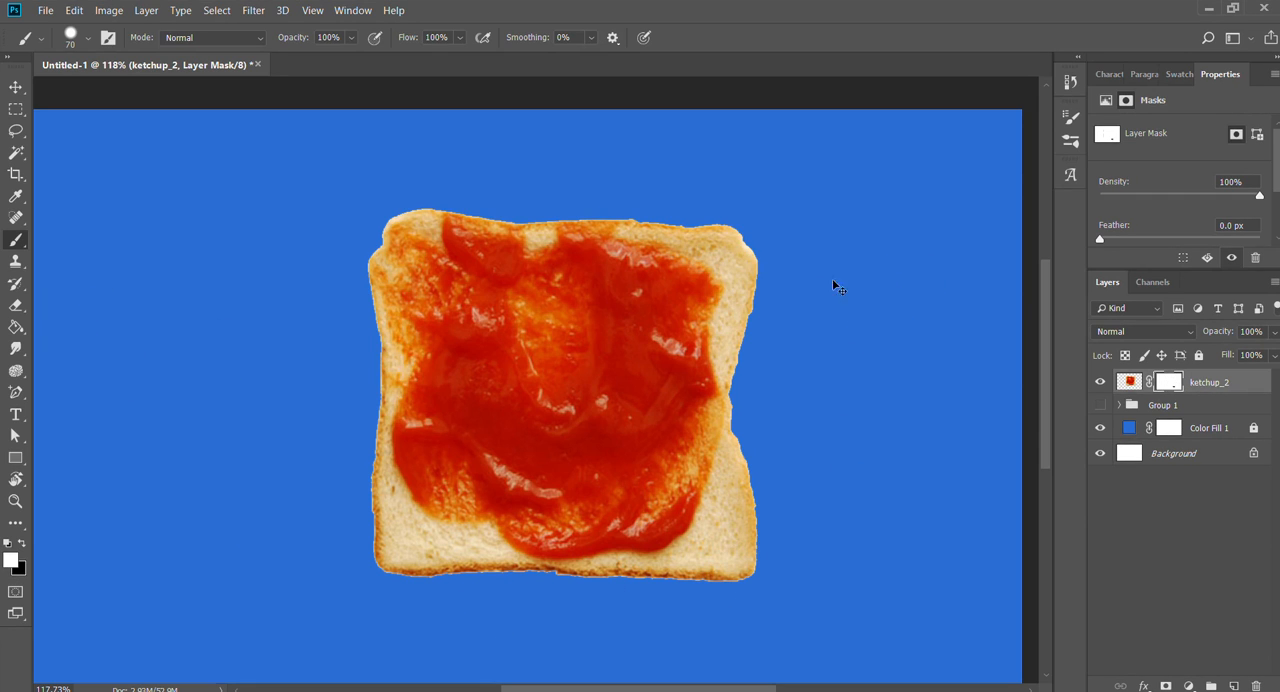
{"action": "key", "text": "ctrl+z"}
- Erase wide strokes into the ketchup's upper left corner on the mask with the Eraser, inspect the edge, and undo them
{"action": "key", "text": "z"}
{"action": "left_click_drag", "start_coordinate": [415, 243], "coordinate": [492, 248]}
{"action": "key", "text": "e"}
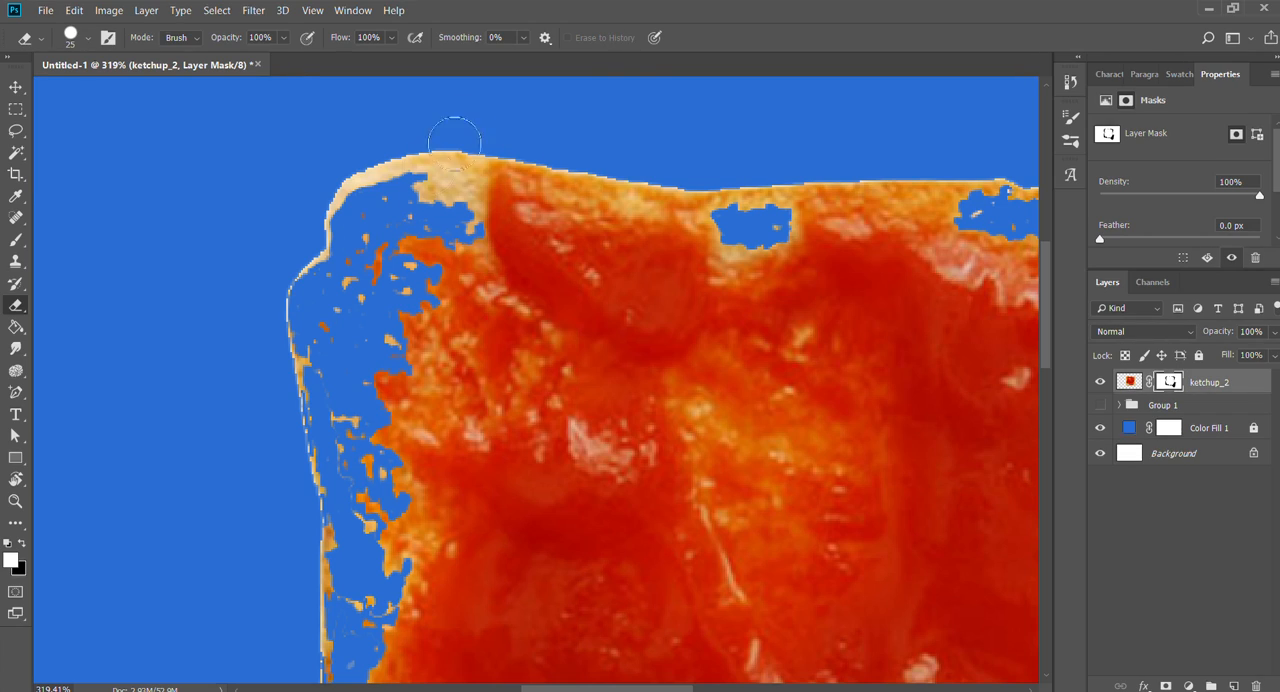
{"action": "mouse_move", "coordinate": [465, 135]}
{"action": "left_mouse_down"}
{"action": "mouse_move", "coordinate": [477, 227]}
{"action": "mouse_move", "coordinate": [437, 291]}
{"action": "mouse_move", "coordinate": [409, 304]}
{"action": "mouse_move", "coordinate": [558, 170]}
{"action": "mouse_move", "coordinate": [472, 281]}
{"action": "mouse_move", "coordinate": [418, 302]}
{"action": "left_mouse_up"}
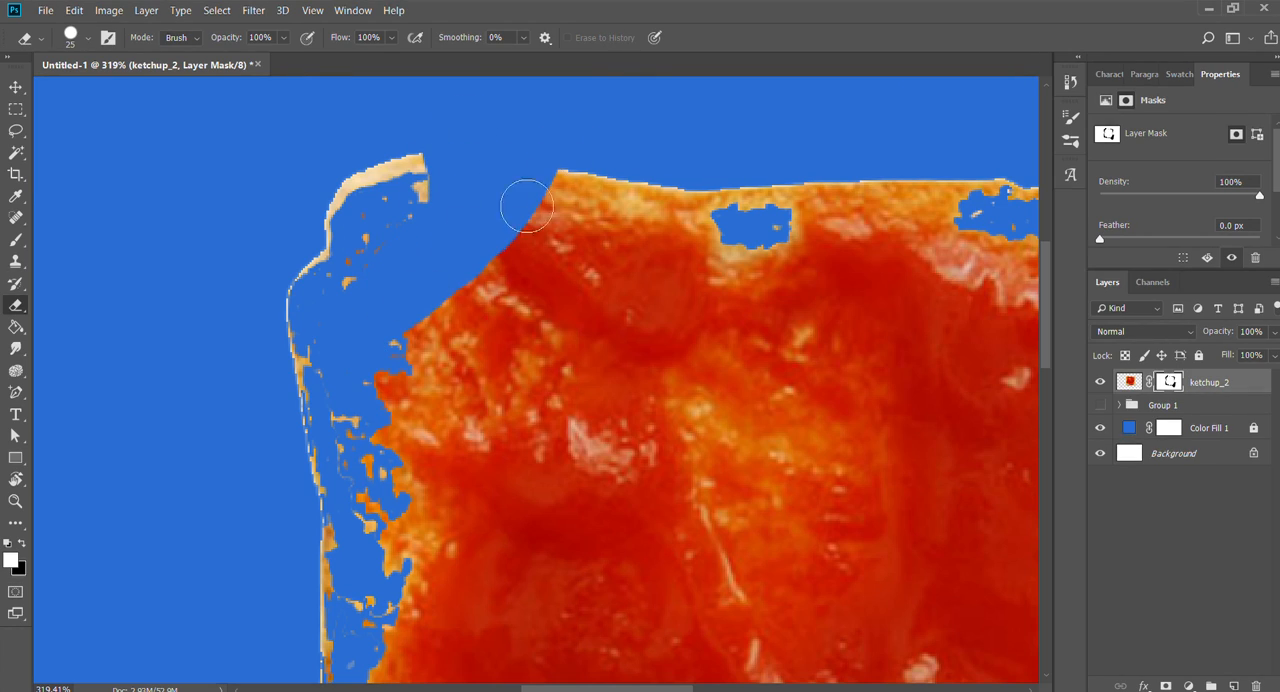
{"action": "left_click_drag", "start_coordinate": [578, 168], "coordinate": [482, 280]}
{"action": "key", "text": "z"}
{"action": "left_click_drag", "start_coordinate": [556, 217], "coordinate": [627, 230]}
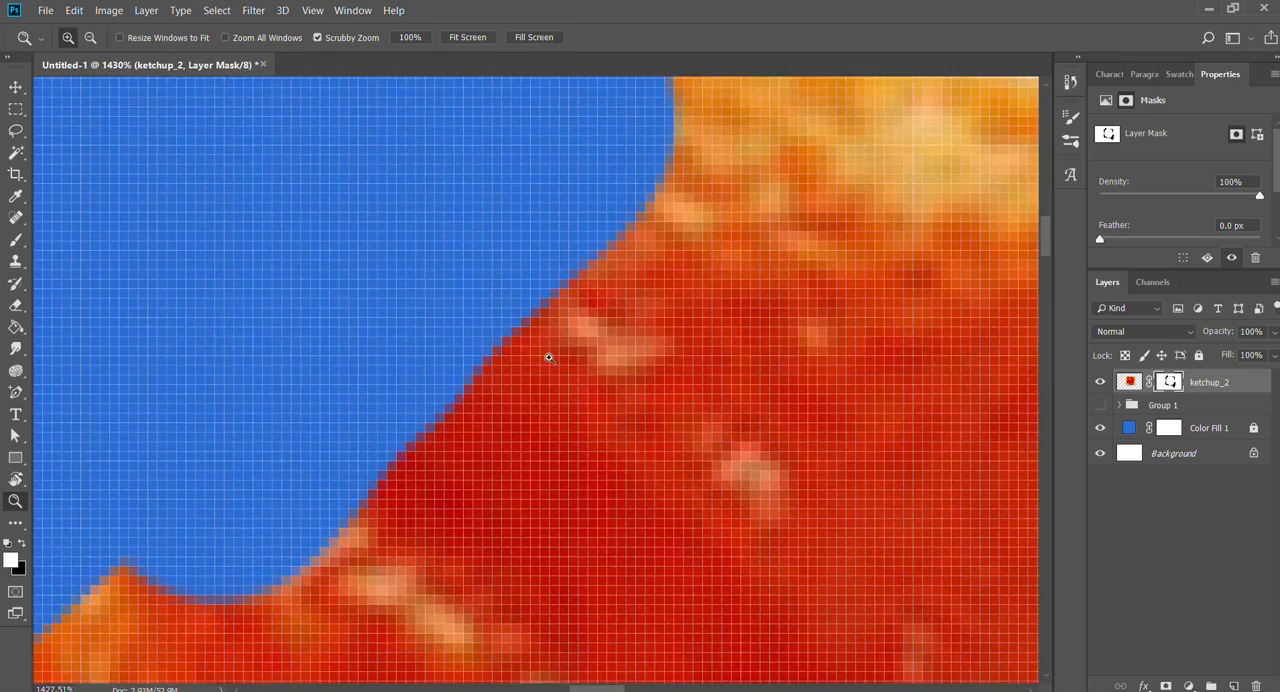
{"action": "left_click_drag", "start_coordinate": [682, 288], "coordinate": [632, 292]}
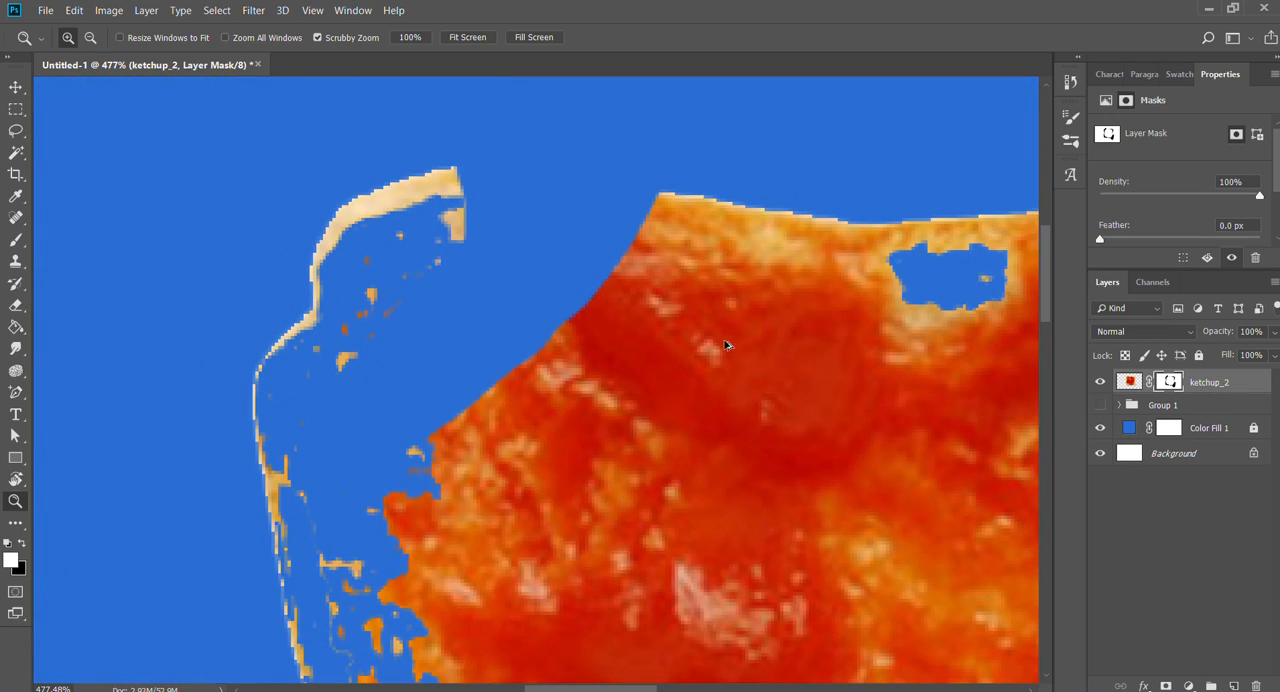
{"action": "key", "text": "ctrl+z"}
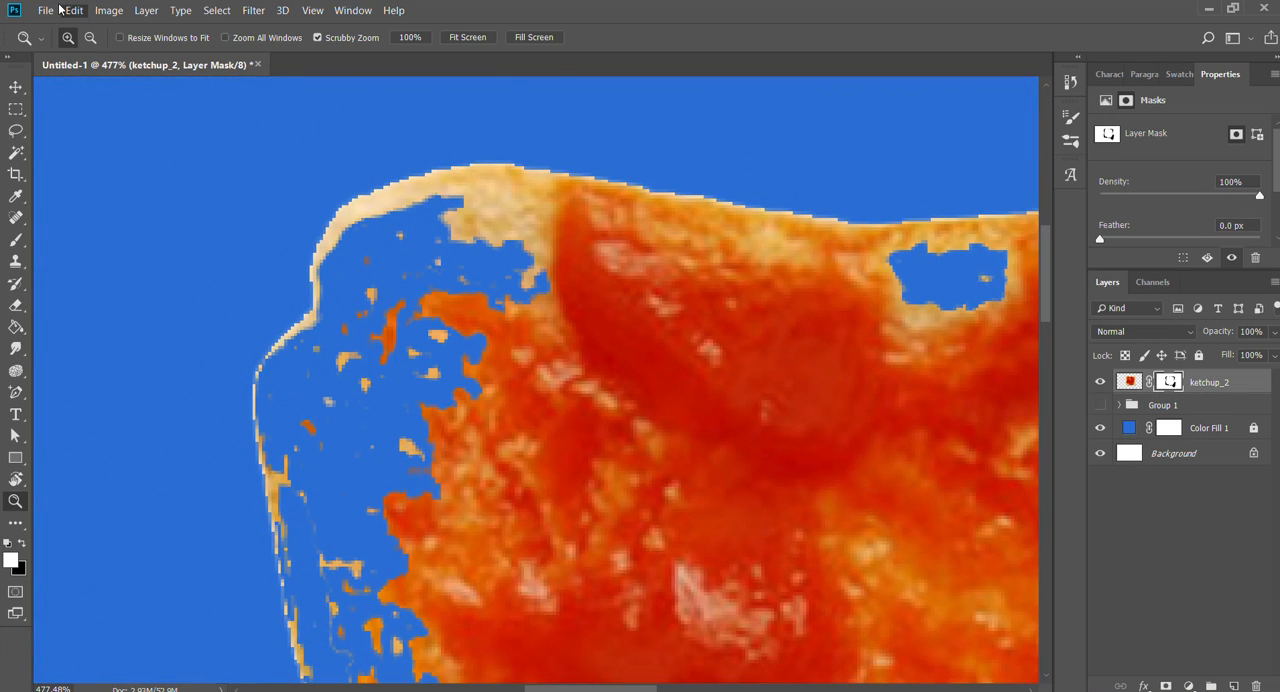
- Erase the bread on the mask beside the ketchup's upper left tip and along its upper edge with the size 25 Eraser
{"action": "key", "text": "e"}
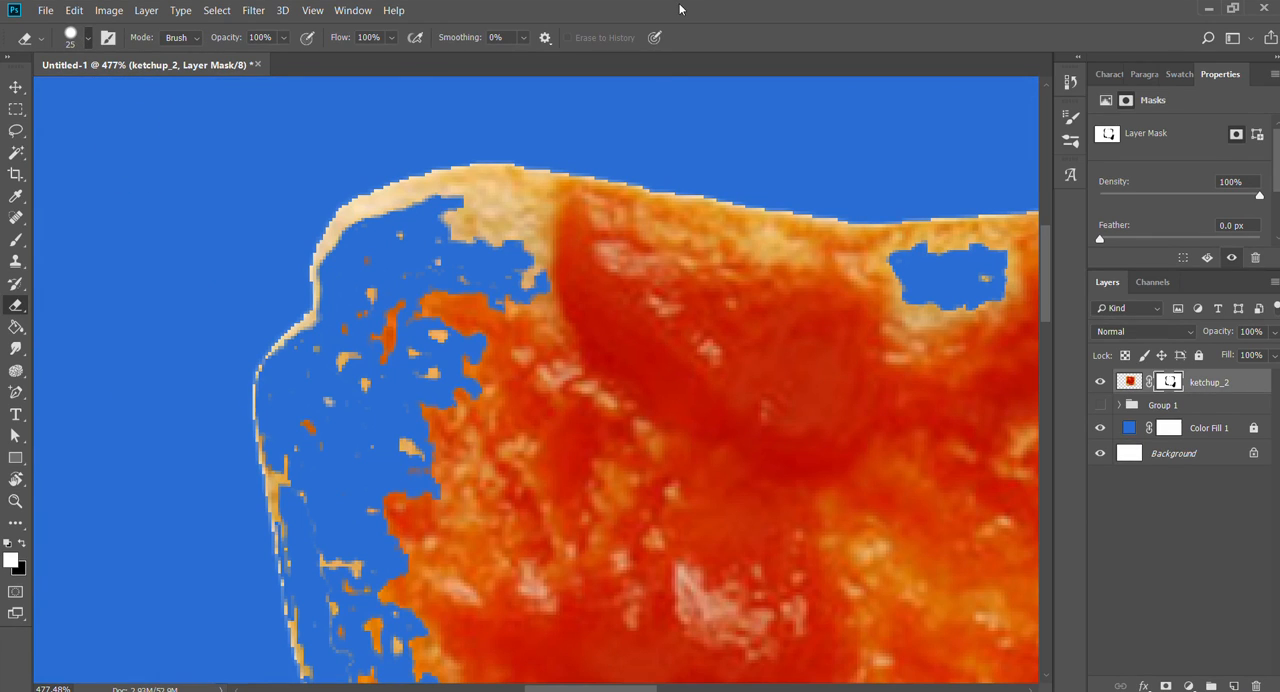
{"action": "mouse_move", "coordinate": [485, 212]}
{"action": "left_mouse_down"}
{"action": "mouse_move", "coordinate": [530, 197]}
{"action": "mouse_move", "coordinate": [532, 220]}
{"action": "mouse_move", "coordinate": [548, 192]}
{"action": "mouse_move", "coordinate": [530, 222]}
{"action": "left_mouse_up"}
{"action": "left_click_drag", "start_coordinate": [732, 302], "coordinate": [635, 315]}
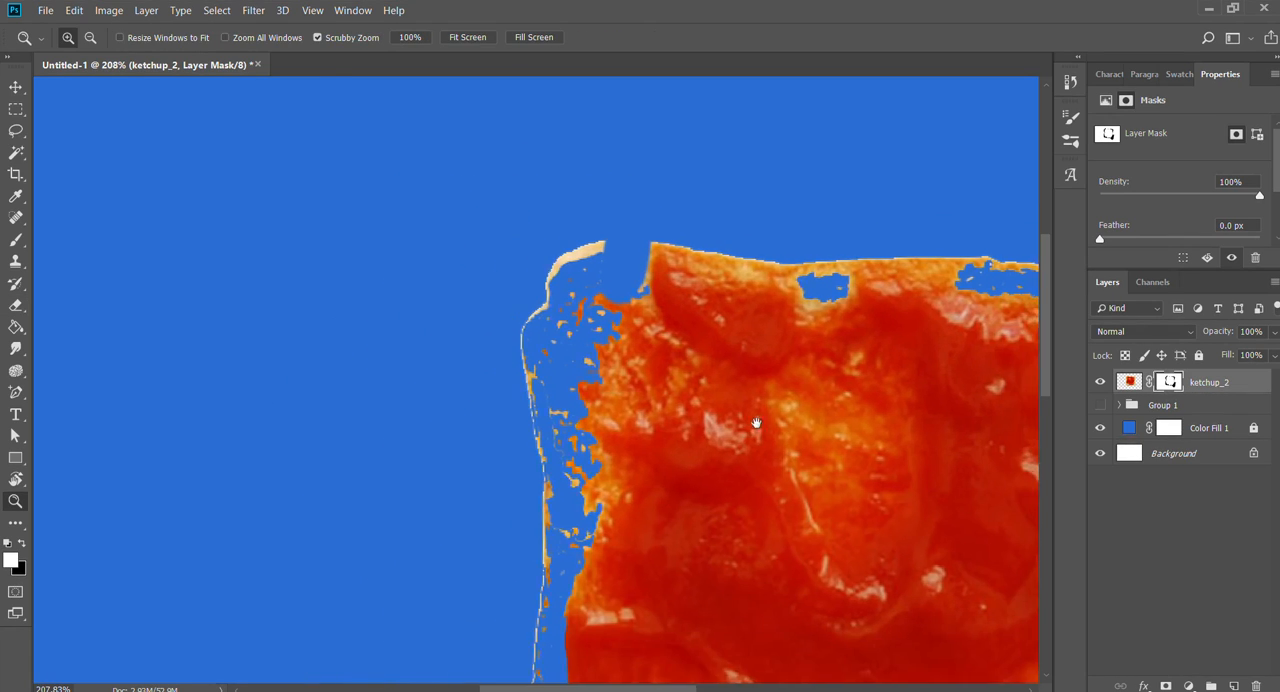
{"action": "left_click_drag", "start_coordinate": [757, 426], "coordinate": [561, 423]}
{"action": "mouse_move", "coordinate": [551, 268]}
{"action": "left_mouse_down"}
{"action": "mouse_move", "coordinate": [524, 313]}
{"action": "mouse_move", "coordinate": [511, 268]}
{"action": "mouse_move", "coordinate": [499, 285]}
{"action": "mouse_move", "coordinate": [494, 270]}
{"action": "mouse_move", "coordinate": [471, 278]}
{"action": "mouse_move", "coordinate": [347, 237]}
{"action": "mouse_move", "coordinate": [443, 269]}
{"action": "mouse_move", "coordinate": [400, 269]}
{"action": "left_mouse_up"}
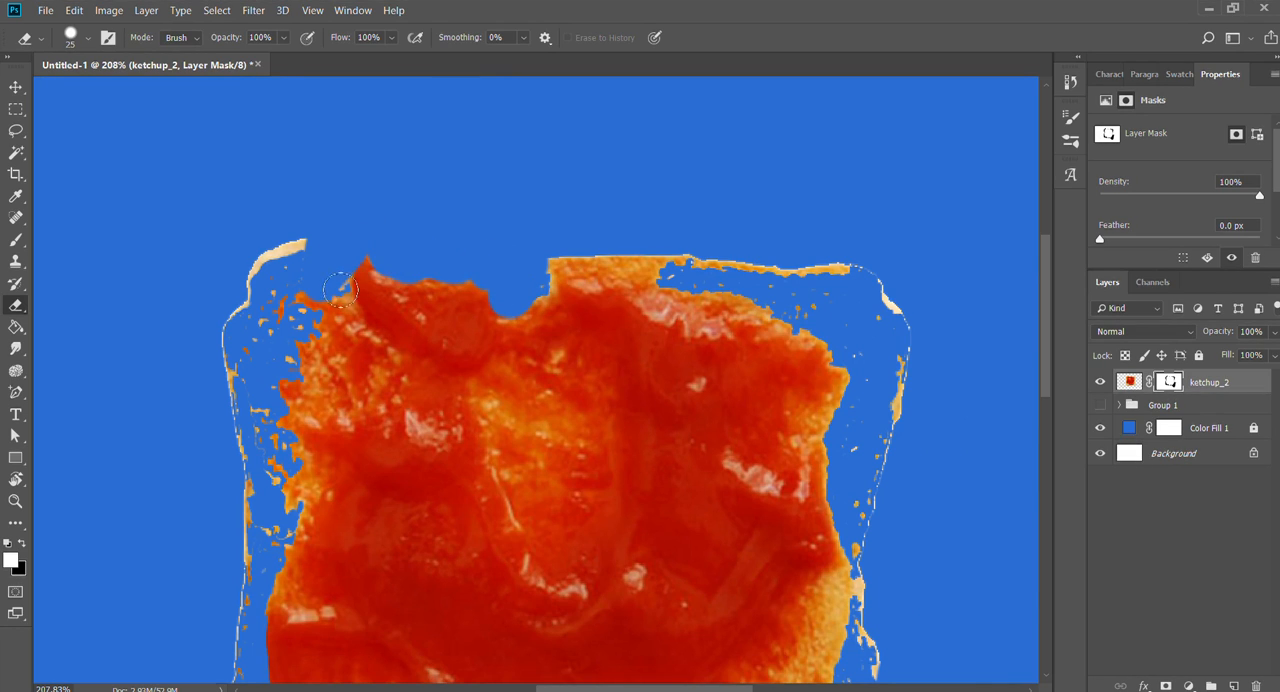
- Erase the leftover bread and crust specks along the upper part of the ketchup's left edge on the mask
{"action": "left_click_drag", "start_coordinate": [452, 379], "coordinate": [474, 305]}
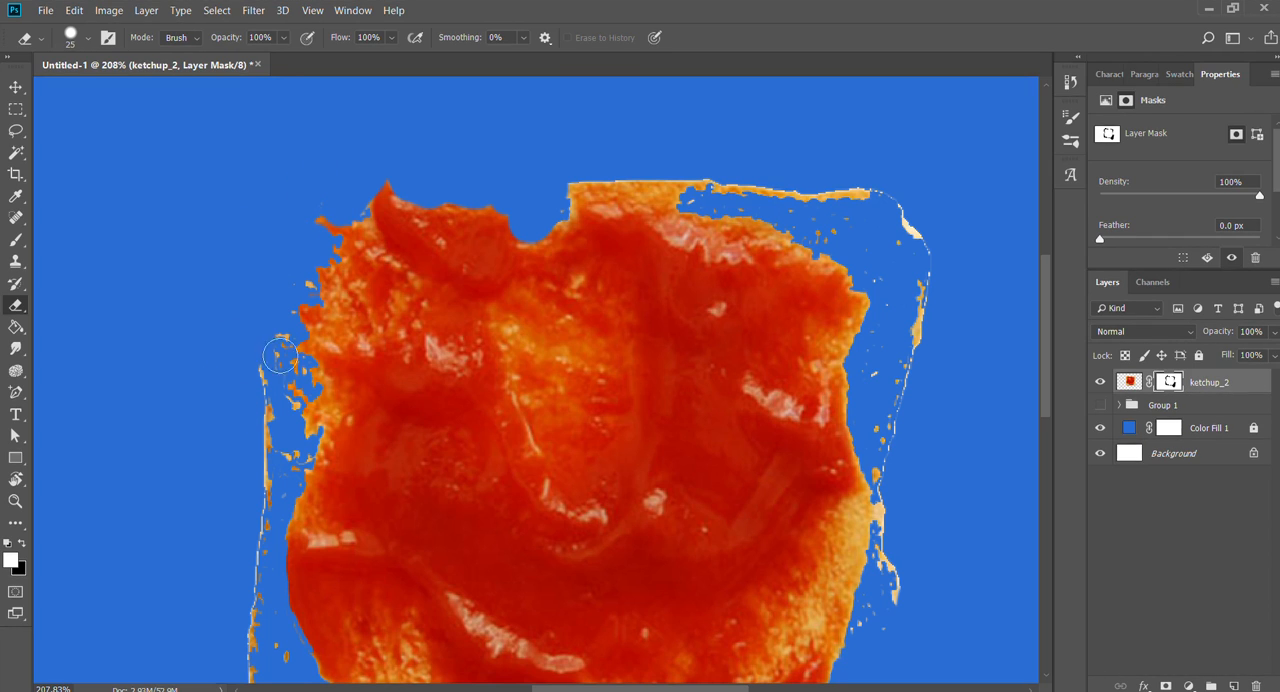
{"action": "left_click_drag", "start_coordinate": [280, 355], "coordinate": [295, 381]}
{"action": "mouse_move", "coordinate": [307, 426]}
{"action": "left_mouse_down"}
{"action": "mouse_move", "coordinate": [295, 476]}
{"action": "mouse_move", "coordinate": [265, 366]}
{"action": "left_mouse_up"}
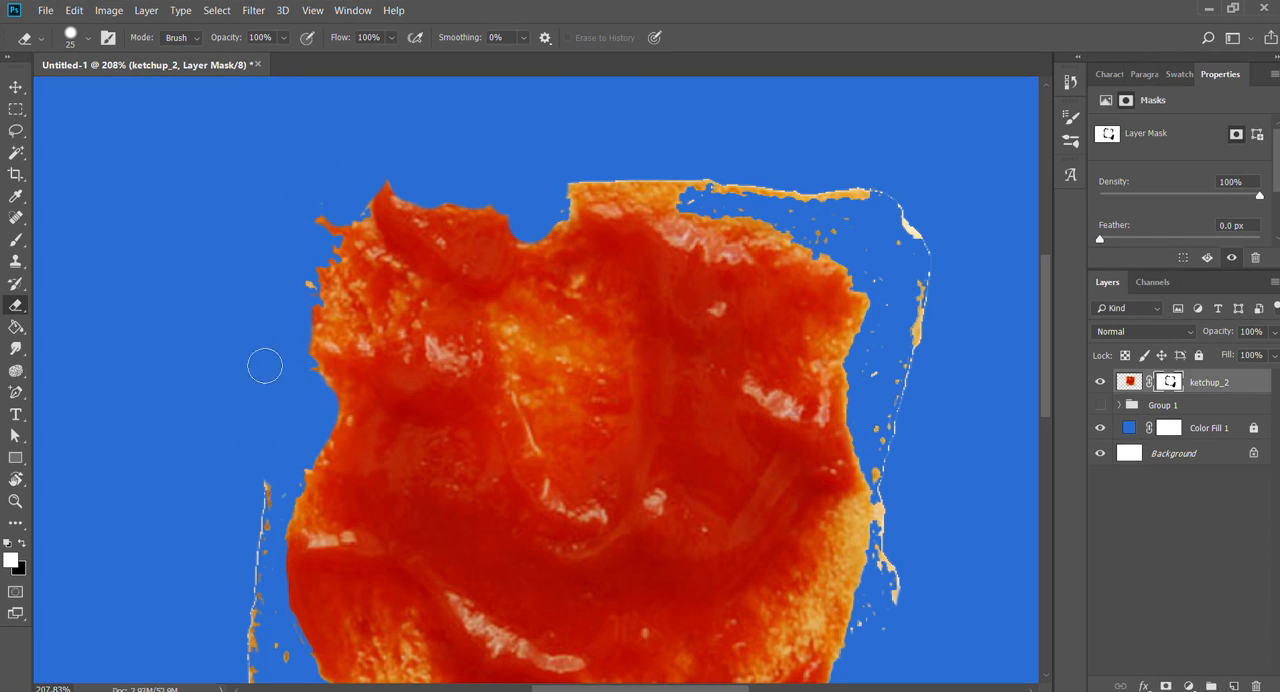
- Erase the leftover crust down the lower left side and along the slice's lower edge on the mask
{"action": "left_click_drag", "start_coordinate": [294, 451], "coordinate": [369, 202]}
{"action": "mouse_move", "coordinate": [357, 258]}
{"action": "left_mouse_down"}
{"action": "mouse_move", "coordinate": [343, 333]}
{"action": "mouse_move", "coordinate": [327, 331]}
{"action": "mouse_move", "coordinate": [308, 660]}
{"action": "left_mouse_up"}
{"action": "mouse_move", "coordinate": [350, 514]}
{"action": "left_mouse_down"}
{"action": "mouse_move", "coordinate": [357, 655]}
{"action": "mouse_move", "coordinate": [345, 625]}
{"action": "mouse_move", "coordinate": [427, 582]}
{"action": "left_mouse_up"}
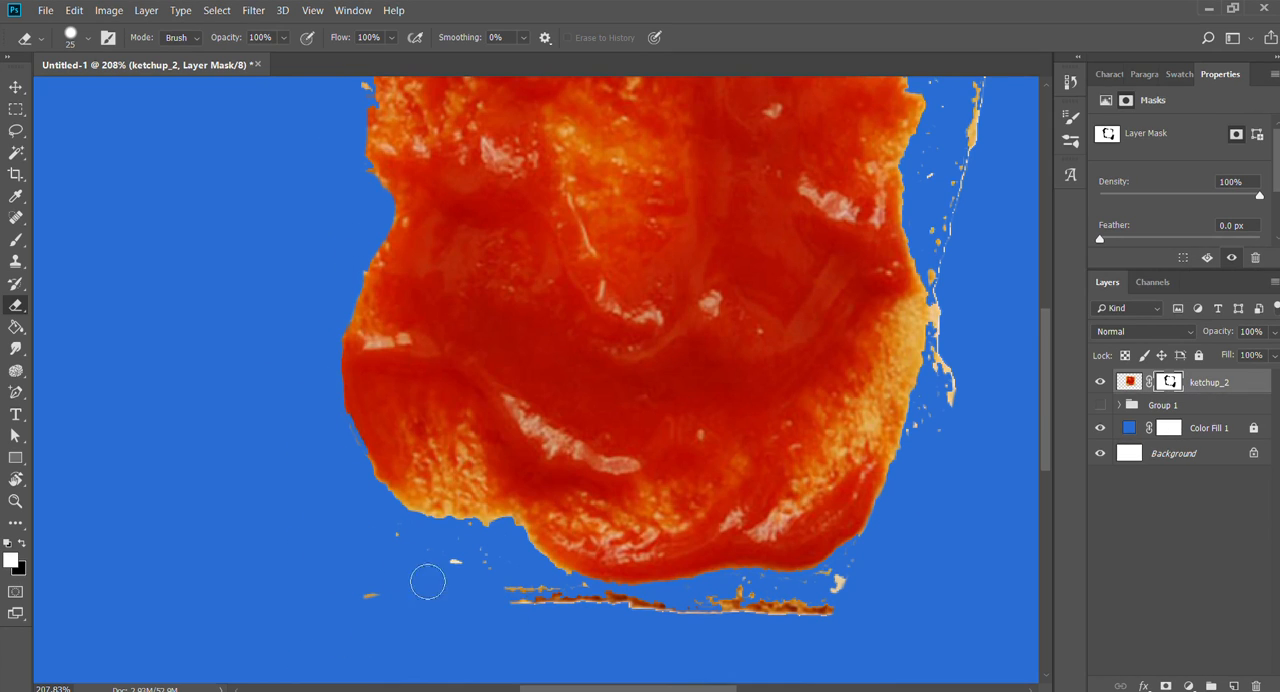
{"action": "mouse_move", "coordinate": [355, 618]}
{"action": "left_mouse_down"}
{"action": "mouse_move", "coordinate": [473, 578]}
{"action": "mouse_move", "coordinate": [566, 625]}
{"action": "mouse_move", "coordinate": [521, 610]}
{"action": "mouse_move", "coordinate": [658, 642]}
{"action": "mouse_move", "coordinate": [561, 612]}
{"action": "mouse_move", "coordinate": [722, 635]}
{"action": "mouse_move", "coordinate": [518, 606]}
{"action": "mouse_move", "coordinate": [702, 627]}
{"action": "mouse_move", "coordinate": [782, 612]}
{"action": "mouse_move", "coordinate": [675, 617]}
{"action": "mouse_move", "coordinate": [855, 590]}
{"action": "left_mouse_up"}
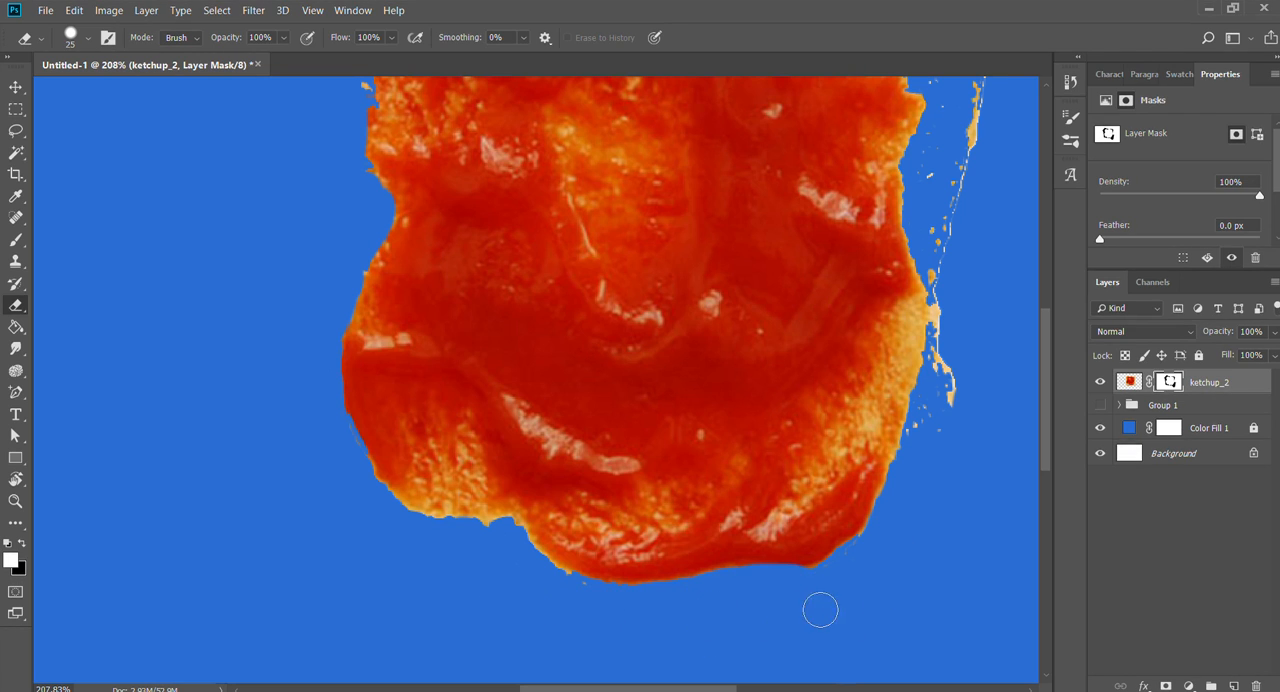
- Try to erase the bread remnants along the ketchup's right edge on the mask, and undo the strokes
{"action": "left_click_drag", "start_coordinate": [902, 498], "coordinate": [613, 598]}
{"action": "mouse_move", "coordinate": [712, 444]}
{"action": "left_mouse_down"}
{"action": "mouse_move", "coordinate": [670, 454]}
{"action": "mouse_move", "coordinate": [667, 539]}
{"action": "mouse_move", "coordinate": [682, 409]}
{"action": "mouse_move", "coordinate": [672, 483]}
{"action": "mouse_move", "coordinate": [632, 555]}
{"action": "mouse_move", "coordinate": [645, 444]}
{"action": "mouse_move", "coordinate": [684, 397]}
{"action": "left_mouse_up"}
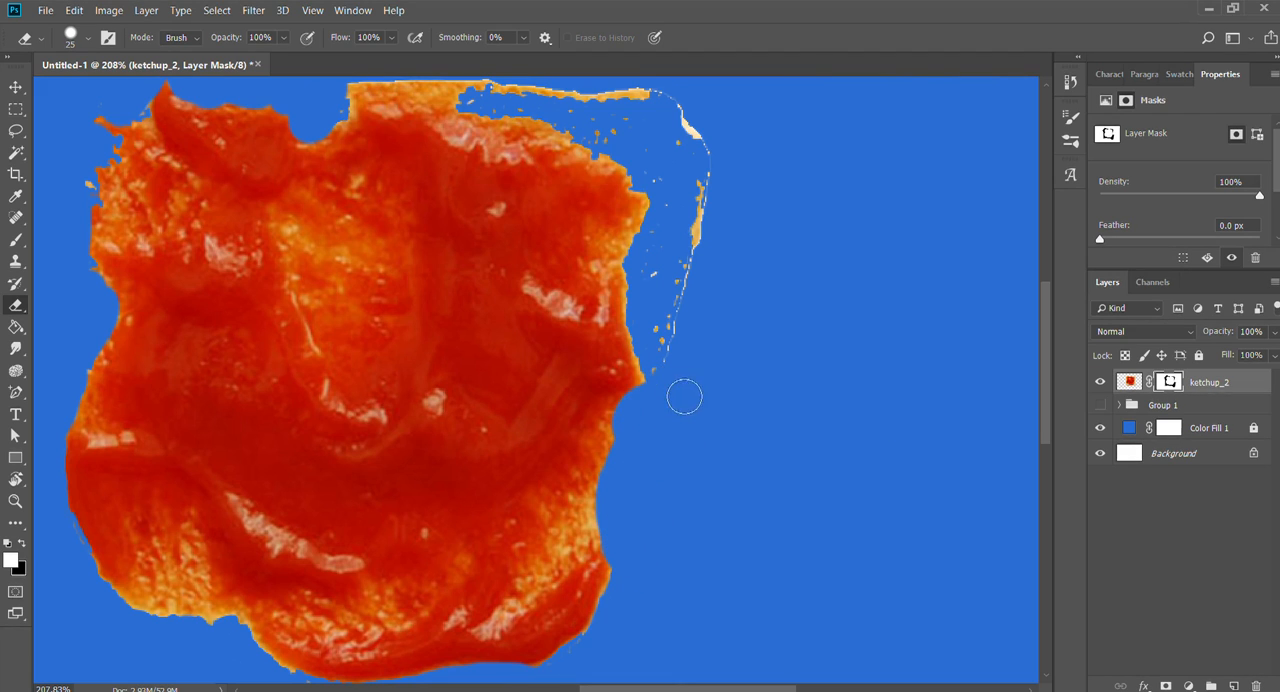
{"action": "key", "text": "ctrl+z"}
{"action": "mouse_move", "coordinate": [734, 446]}
{"action": "left_mouse_down"}
{"action": "mouse_move", "coordinate": [716, 546]}
{"action": "mouse_move", "coordinate": [734, 466]}
{"action": "left_mouse_up"}
{"action": "mouse_move", "coordinate": [629, 593]}
{"action": "left_mouse_down"}
{"action": "mouse_move", "coordinate": [652, 571]}
{"action": "mouse_move", "coordinate": [639, 526]}
{"action": "left_mouse_up"}
{"action": "key", "text": "ctrl+z"}
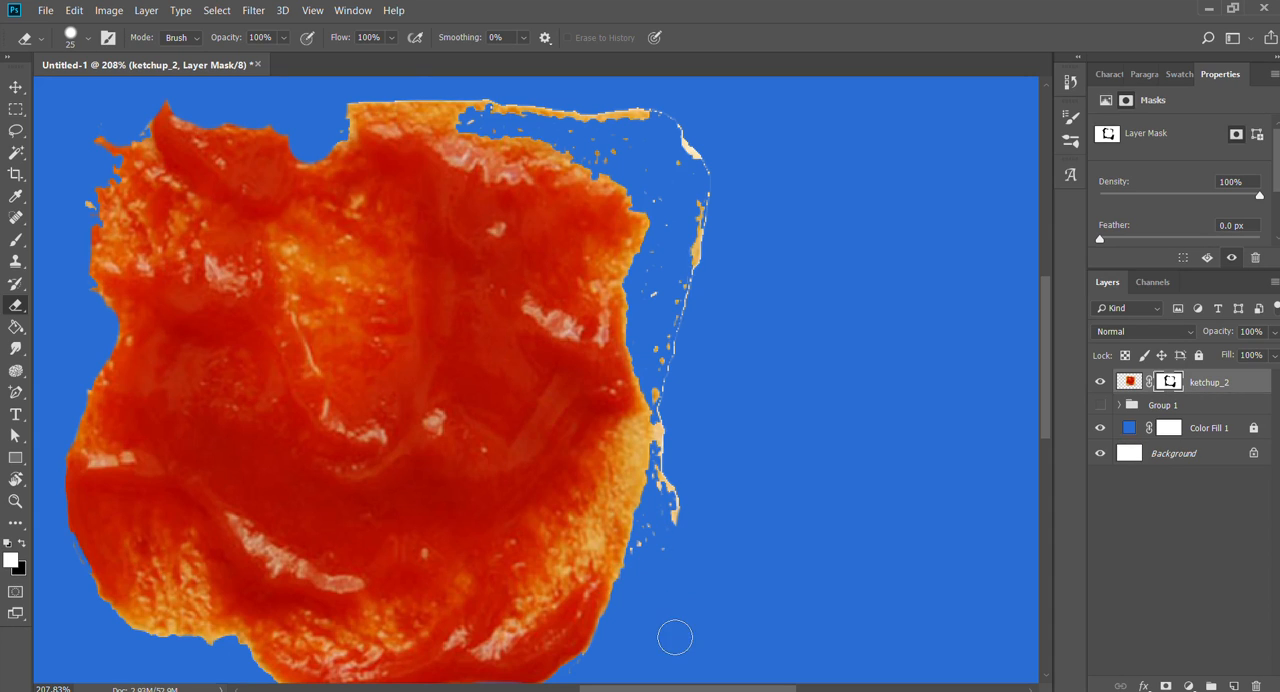
- Erase the bread remnants up the ketchup's right side and around the upper right corner on the mask
{"action": "mouse_move", "coordinate": [642, 575]}
{"action": "left_mouse_down"}
{"action": "mouse_move", "coordinate": [643, 465]}
{"action": "mouse_move", "coordinate": [677, 434]}
{"action": "mouse_move", "coordinate": [678, 487]}
{"action": "mouse_move", "coordinate": [665, 476]}
{"action": "mouse_move", "coordinate": [669, 385]}
{"action": "mouse_move", "coordinate": [682, 454]}
{"action": "mouse_move", "coordinate": [652, 280]}
{"action": "mouse_move", "coordinate": [687, 203]}
{"action": "mouse_move", "coordinate": [695, 419]}
{"action": "mouse_move", "coordinate": [699, 162]}
{"action": "mouse_move", "coordinate": [605, 111]}
{"action": "mouse_move", "coordinate": [378, 101]}
{"action": "mouse_move", "coordinate": [351, 117]}
{"action": "mouse_move", "coordinate": [348, 137]}
{"action": "mouse_move", "coordinate": [376, 111]}
{"action": "mouse_move", "coordinate": [398, 127]}
{"action": "mouse_move", "coordinate": [373, 121]}
{"action": "mouse_move", "coordinate": [406, 108]}
{"action": "mouse_move", "coordinate": [455, 127]}
{"action": "mouse_move", "coordinate": [414, 124]}
{"action": "mouse_move", "coordinate": [445, 123]}
{"action": "mouse_move", "coordinate": [493, 169]}
{"action": "mouse_move", "coordinate": [476, 152]}
{"action": "mouse_move", "coordinate": [534, 161]}
{"action": "mouse_move", "coordinate": [484, 140]}
{"action": "mouse_move", "coordinate": [609, 163]}
{"action": "mouse_move", "coordinate": [705, 225]}
{"action": "mouse_move", "coordinate": [605, 187]}
{"action": "mouse_move", "coordinate": [534, 140]}
{"action": "mouse_move", "coordinate": [637, 207]}
{"action": "mouse_move", "coordinate": [652, 233]}
{"action": "left_mouse_up"}
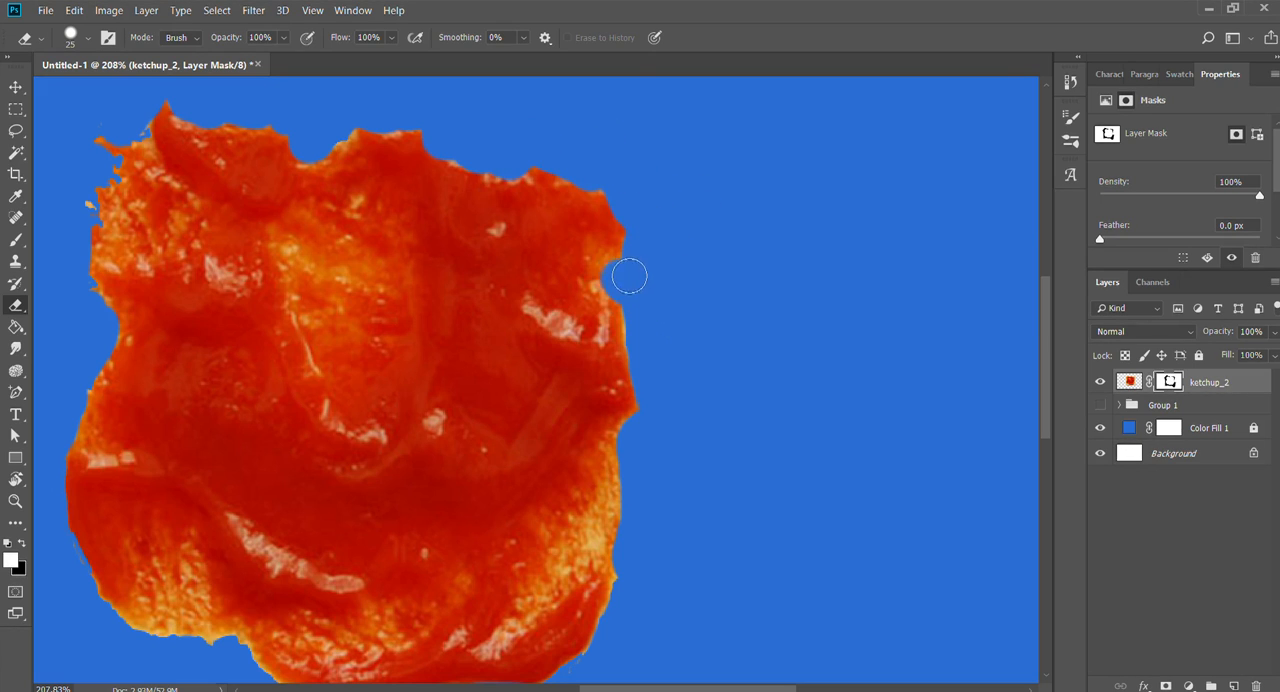
{"action": "left_click_drag", "start_coordinate": [498, 225], "coordinate": [728, 247]}
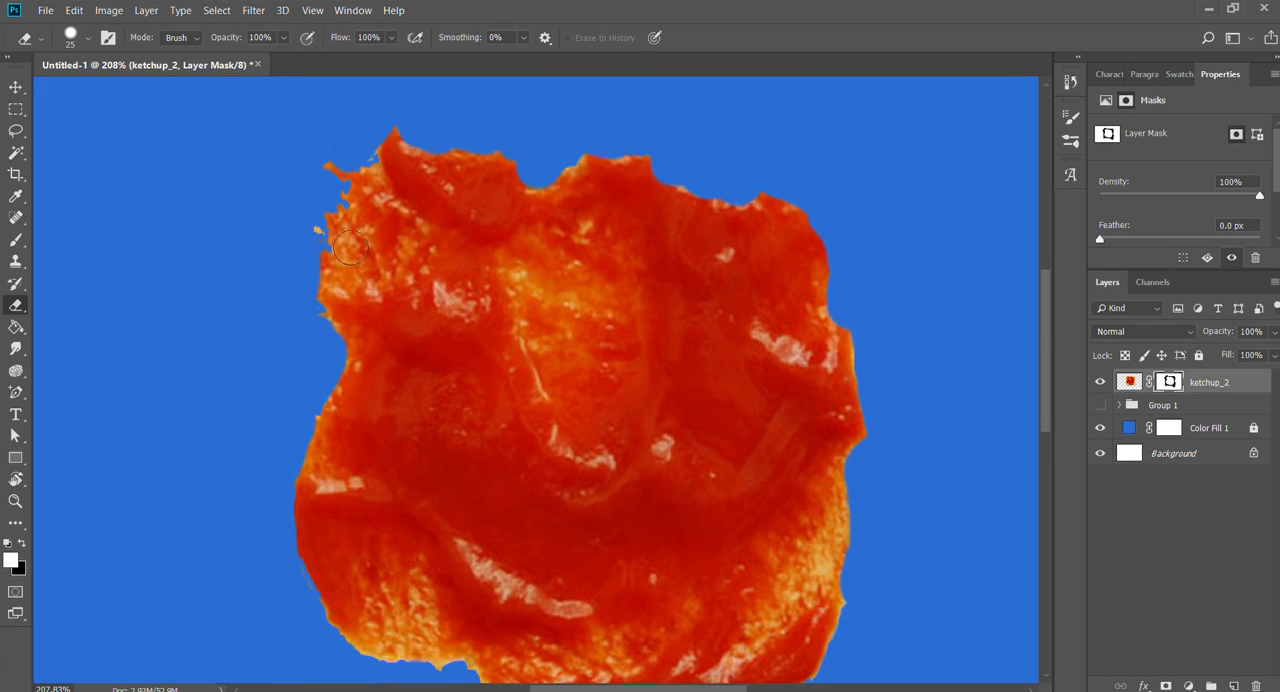
{"action": "key", "text": "z"}
{"action": "left_click_drag", "start_coordinate": [612, 403], "coordinate": [553, 401]}
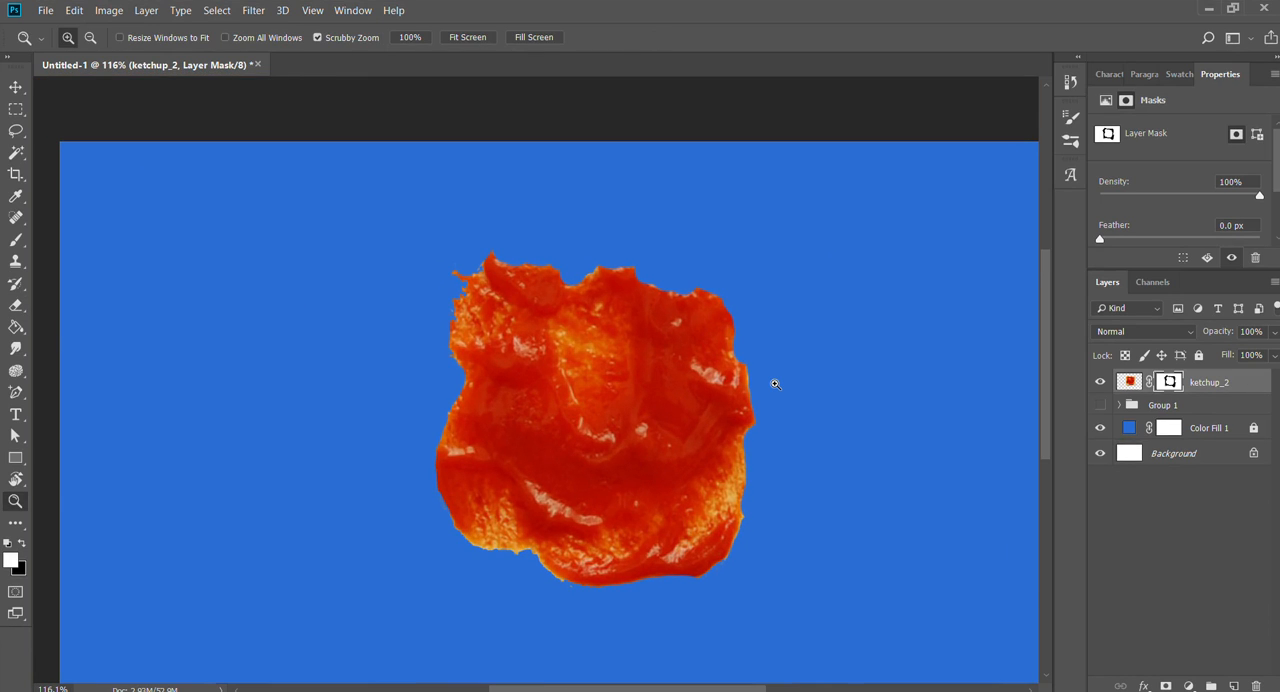
- Erase the thin, bread-coloured ketchup area at the lower left and trim the lower right edge on the mask
{"action": "left_click_drag", "start_coordinate": [670, 461], "coordinate": [680, 549]}
{"action": "scroll", "coordinate": [680, 549], "scroll_direction": "down", "scroll_amount": 3}
{"action": "key", "text": "e"}
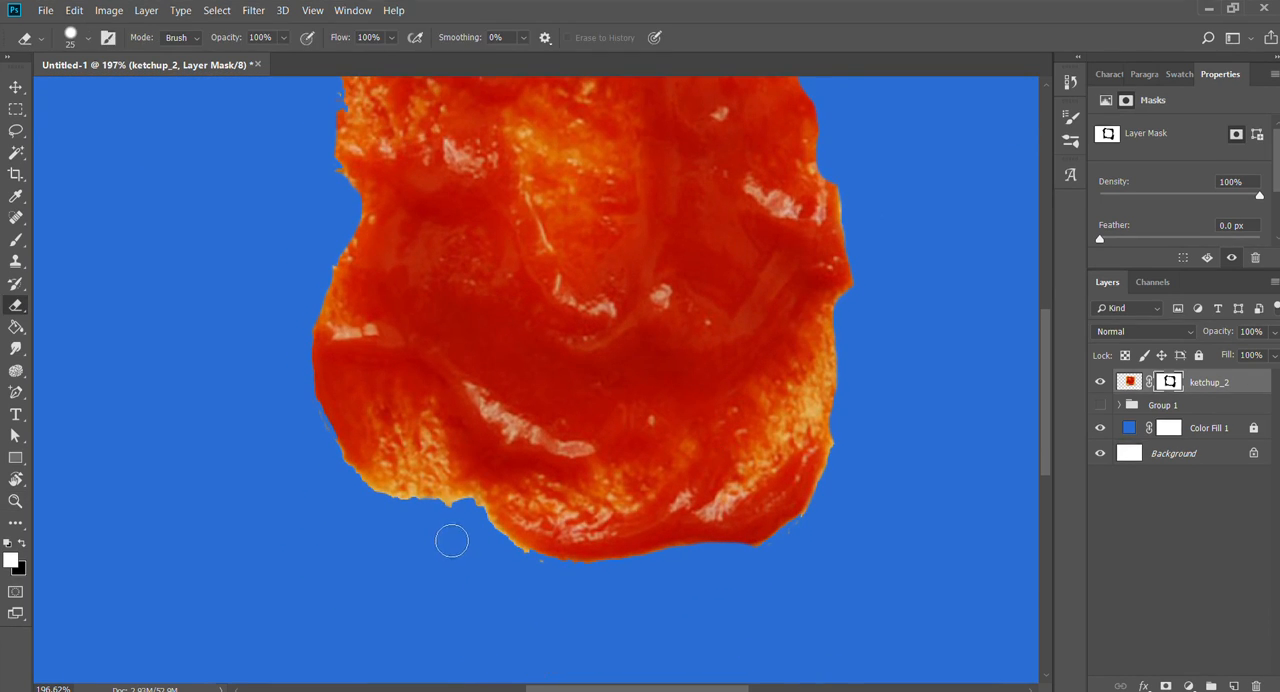
{"action": "mouse_move", "coordinate": [427, 484]}
{"action": "left_mouse_down"}
{"action": "mouse_move", "coordinate": [429, 463]}
{"action": "mouse_move", "coordinate": [409, 449]}
{"action": "mouse_move", "coordinate": [357, 480]}
{"action": "mouse_move", "coordinate": [389, 490]}
{"action": "mouse_move", "coordinate": [386, 466]}
{"action": "mouse_move", "coordinate": [321, 451]}
{"action": "mouse_move", "coordinate": [291, 414]}
{"action": "left_mouse_up"}
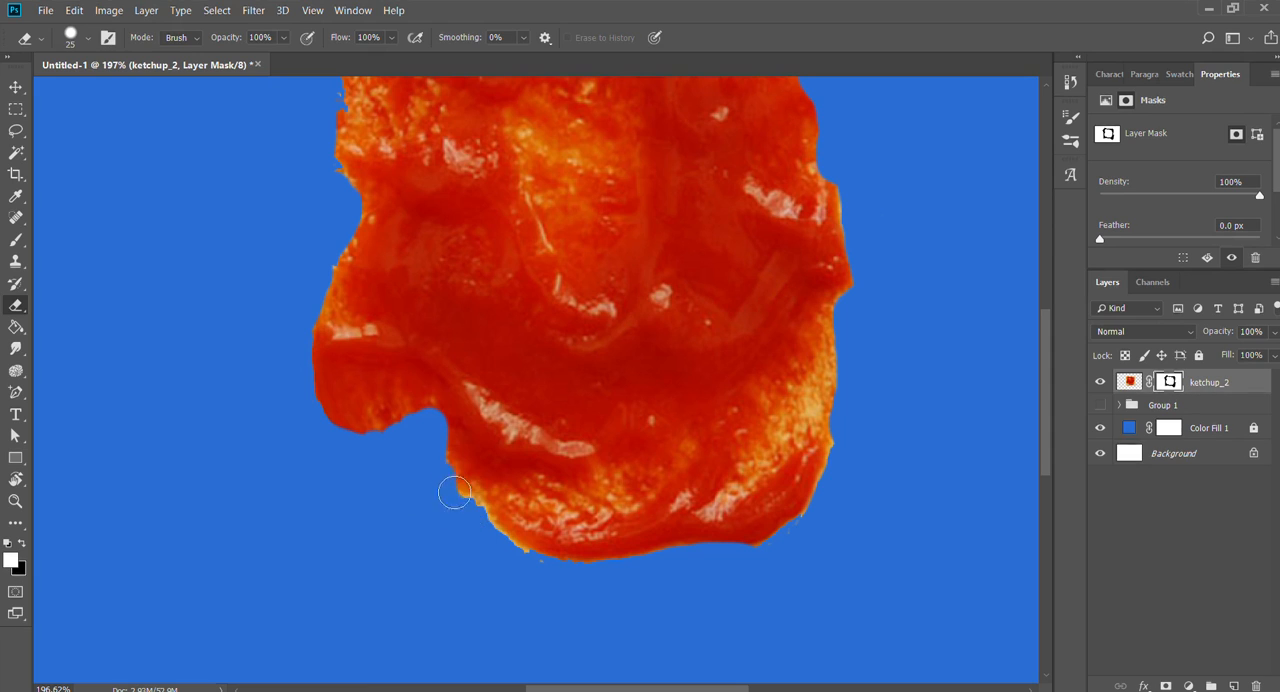
{"action": "mouse_move", "coordinate": [840, 423]}
{"action": "left_mouse_down"}
{"action": "mouse_move", "coordinate": [851, 432]}
{"action": "mouse_move", "coordinate": [780, 395]}
{"action": "left_mouse_up"}
- Show Group 1 and move the cut-out ketchup slightly down and left on the bread slice with the Move tool
{"action": "key", "text": "z"}
{"action": "key", "text": "v"}
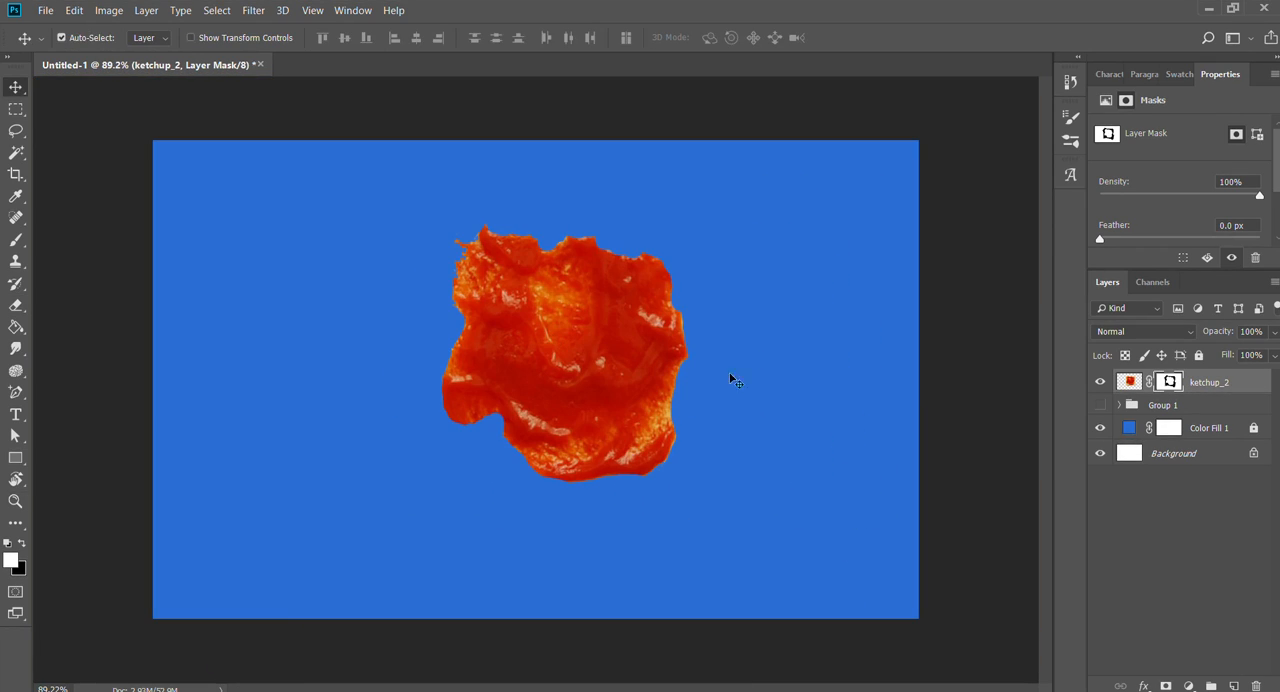
{"action": "left_click", "coordinate": [1101, 404]}
{"action": "left_click_drag", "start_coordinate": [568, 405], "coordinate": [550, 432]}
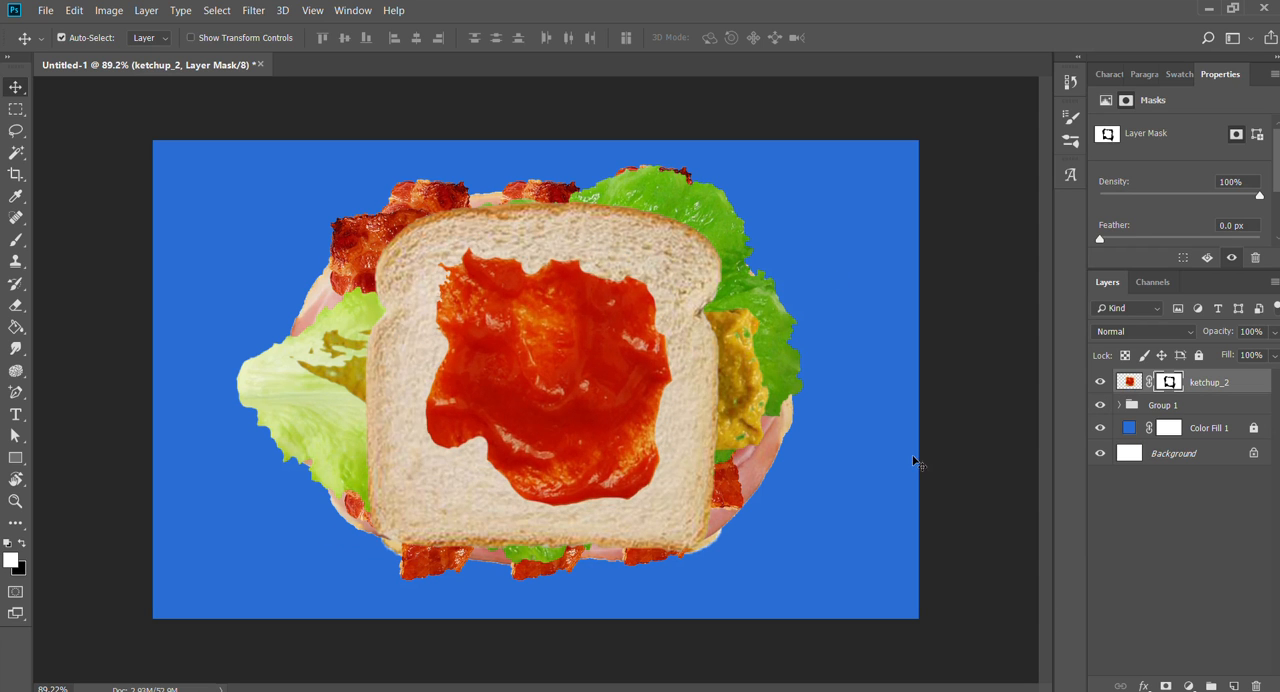
- Enlarge the ketchup_2 layer with Free Transform so it covers most of the bread slice, and nudge it into place
{"action": "key", "text": "ctrl+t"}
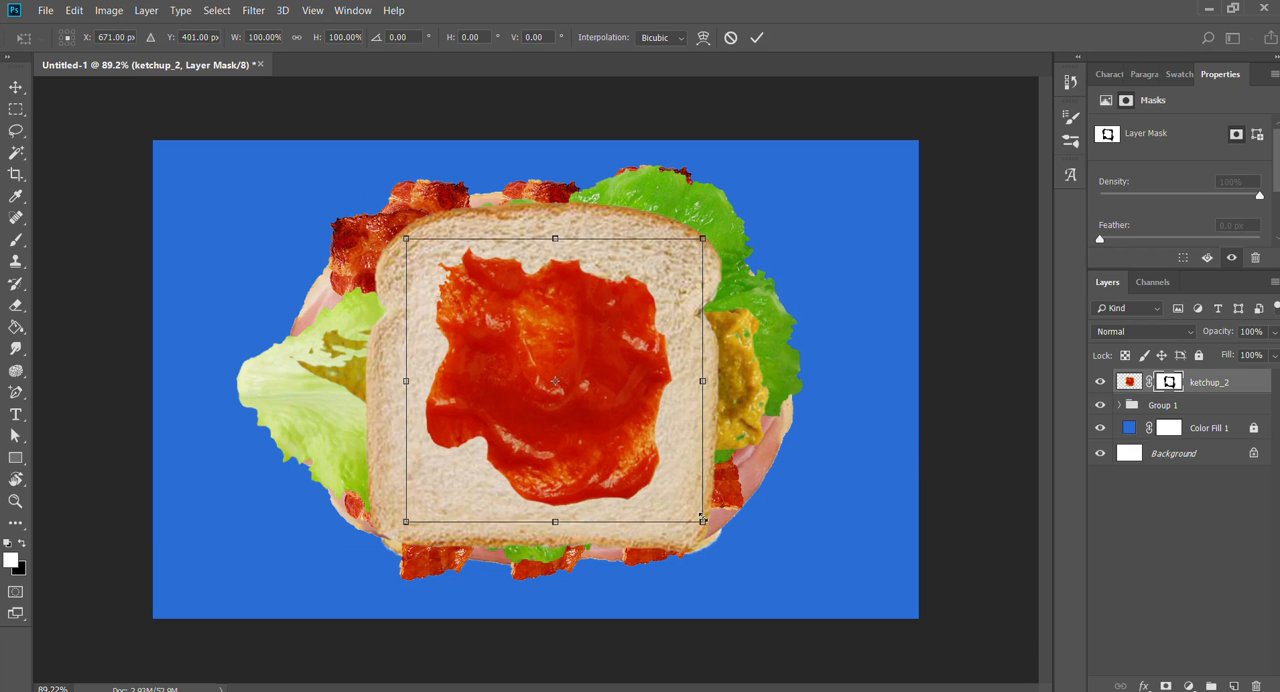
{"action": "left_click_drag", "start_coordinate": [703, 519], "coordinate": [739, 553]}
{"action": "mouse_move", "coordinate": [566, 451]}
{"action": "left_mouse_down"}
{"action": "mouse_move", "coordinate": [564, 476]}
{"action": "mouse_move", "coordinate": [562, 464]}
{"action": "left_mouse_up"}
{"action": "key", "text": "Return"}
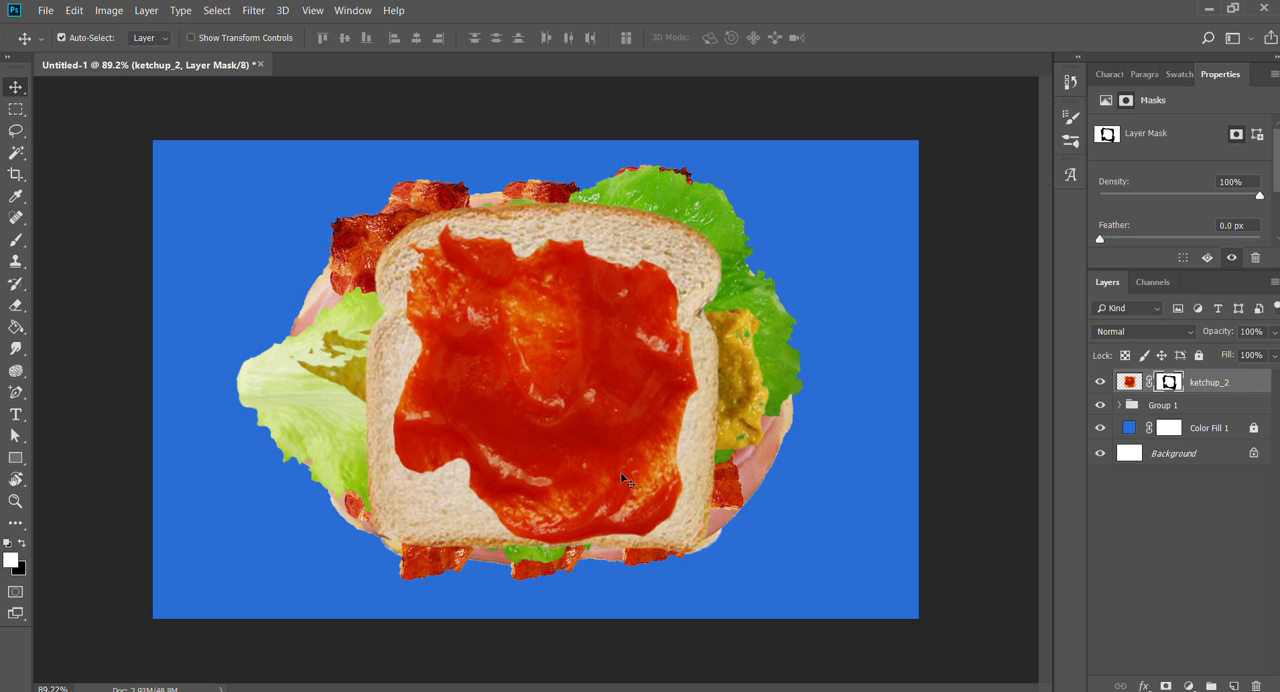
{"action": "mouse_move", "coordinate": [590, 451]}
{"action": "left_mouse_down"}
{"action": "mouse_move", "coordinate": [587, 435]}
{"action": "mouse_move", "coordinate": [590, 446]}
{"action": "left_mouse_up"}
- Add a Hue/Saturation adjustment layer above ketchup_2 and set its Hue to +180
{"action": "left_click", "coordinate": [1129, 381]}
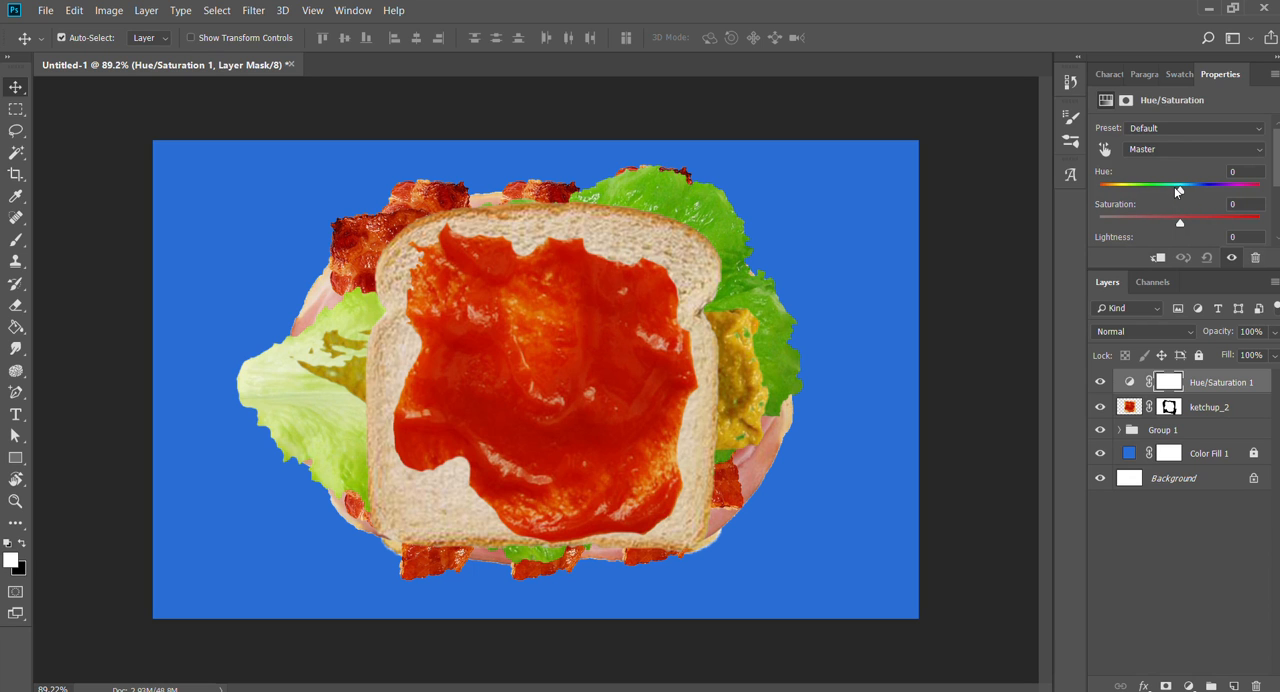
{"action": "mouse_move", "coordinate": [1178, 187]}
{"action": "left_mouse_down"}
{"action": "mouse_move", "coordinate": [1135, 186]}
{"action": "mouse_move", "coordinate": [1249, 185]}
{"action": "mouse_move", "coordinate": [1172, 186]}
{"action": "left_mouse_up"}
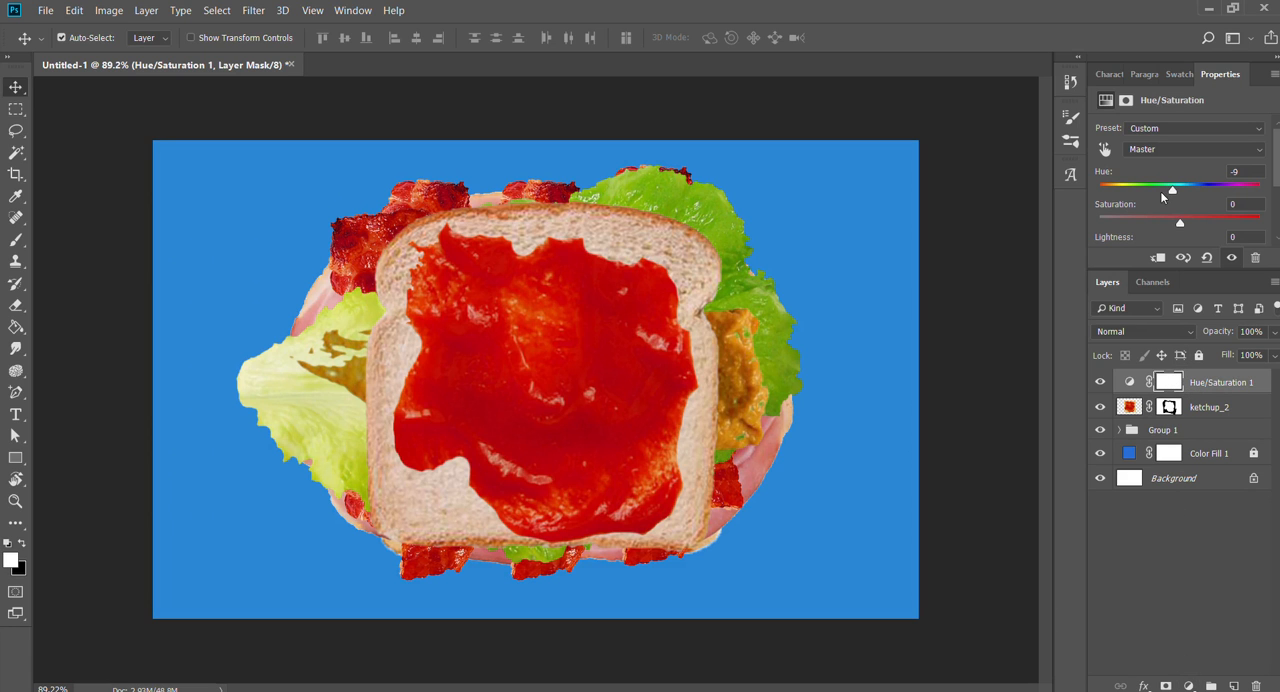
{"action": "left_click_drag", "start_coordinate": [1171, 191], "coordinate": [1262, 188]}
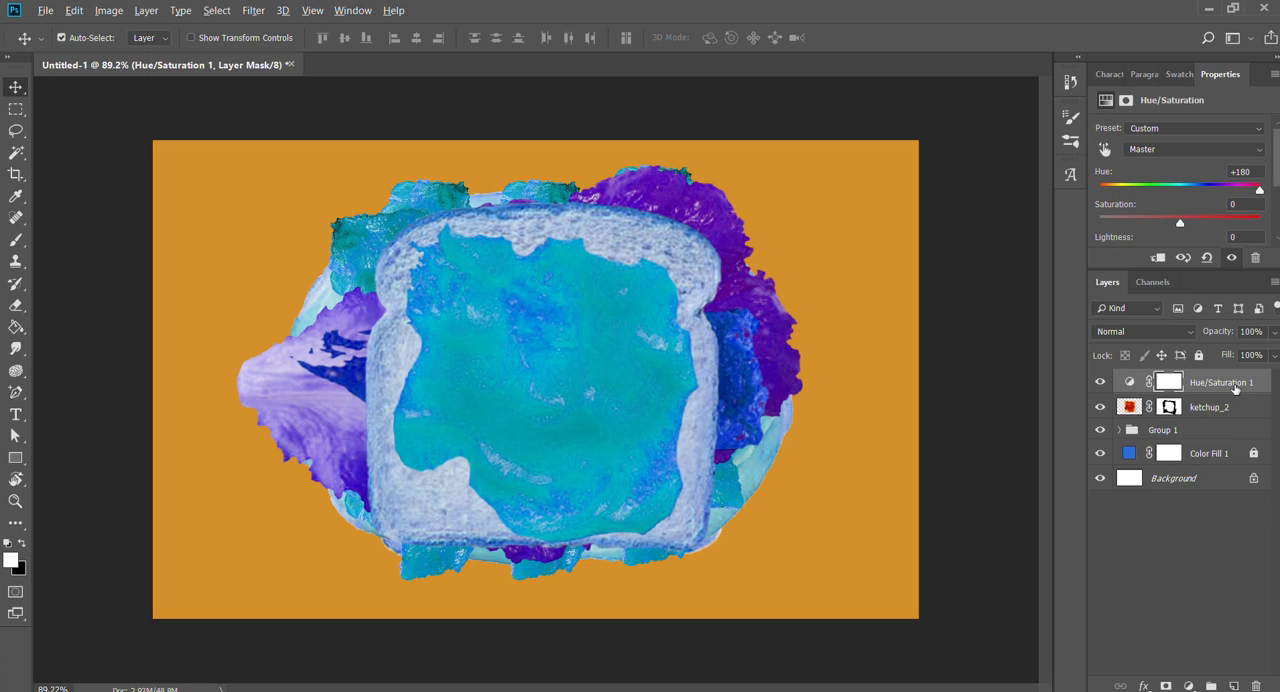
- Clip the Hue/Saturation adjustment to the ketchup_2 layer so only the ketchup is recoloured
{"action": "left_click_drag", "start_coordinate": [1235, 388], "coordinate": [1245, 394]}
{"action": "key", "text": "alt"}
{"action": "left_click", "coordinate": [1244, 393], "text": "alt"}
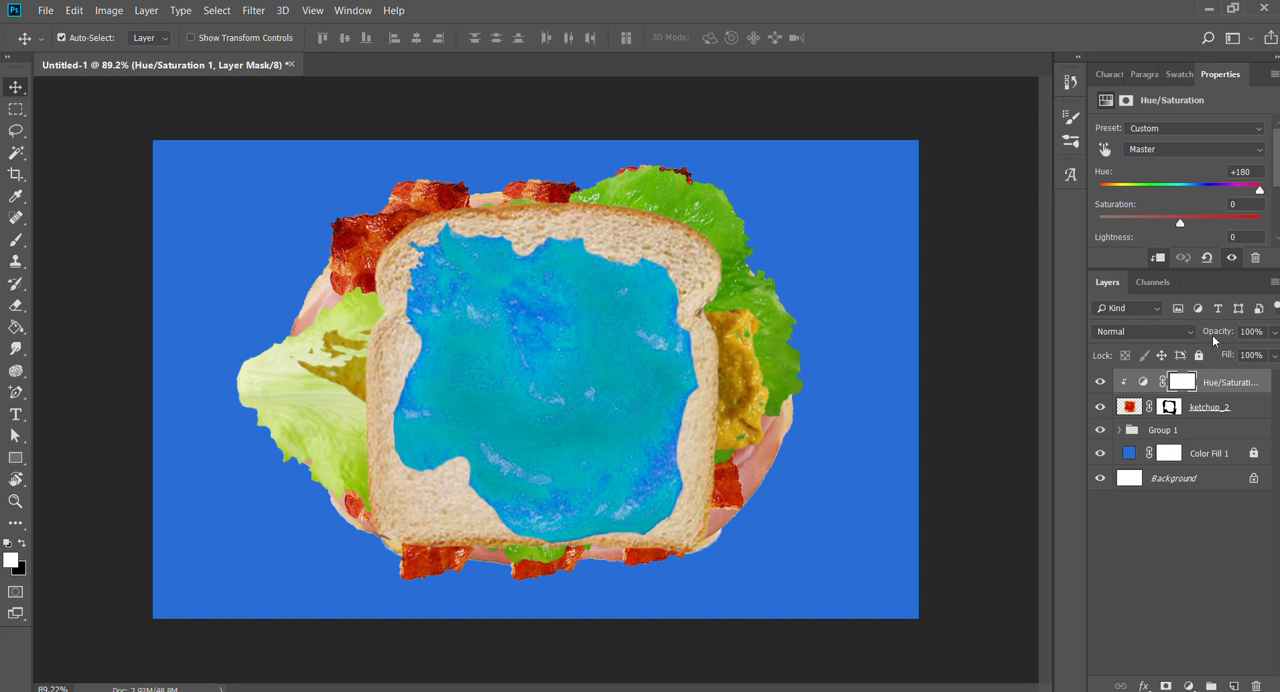
- Toggle the visibility of ketchup_2 off and on to check how the clipped adjustment depends on it
{"action": "mouse_move", "coordinate": [566, 437]}
{"action": "left_mouse_down"}
{"action": "mouse_move", "coordinate": [563, 463]}
{"action": "mouse_move", "coordinate": [592, 426]}
{"action": "mouse_move", "coordinate": [553, 417]}
{"action": "left_mouse_up"}
{"action": "left_click", "coordinate": [1100, 407]}
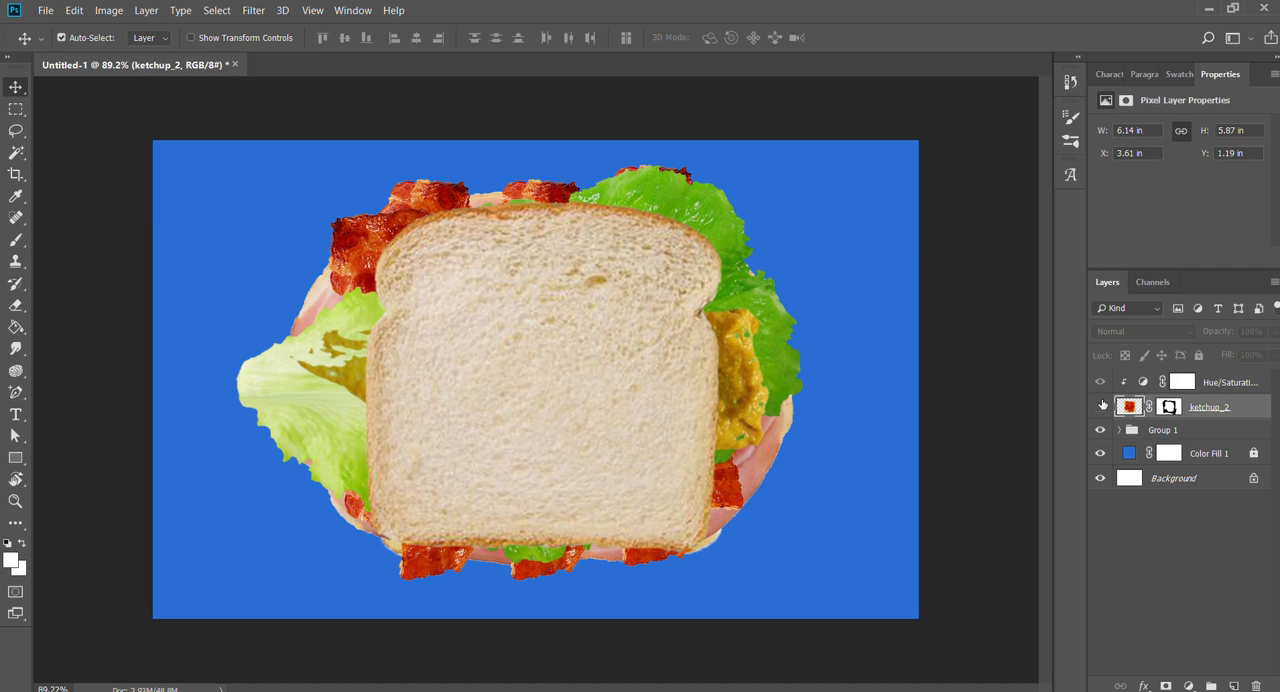
{"action": "left_click", "coordinate": [1100, 407]}
{"action": "left_click", "coordinate": [1100, 407]}
{"action": "left_click", "coordinate": [1100, 407]}
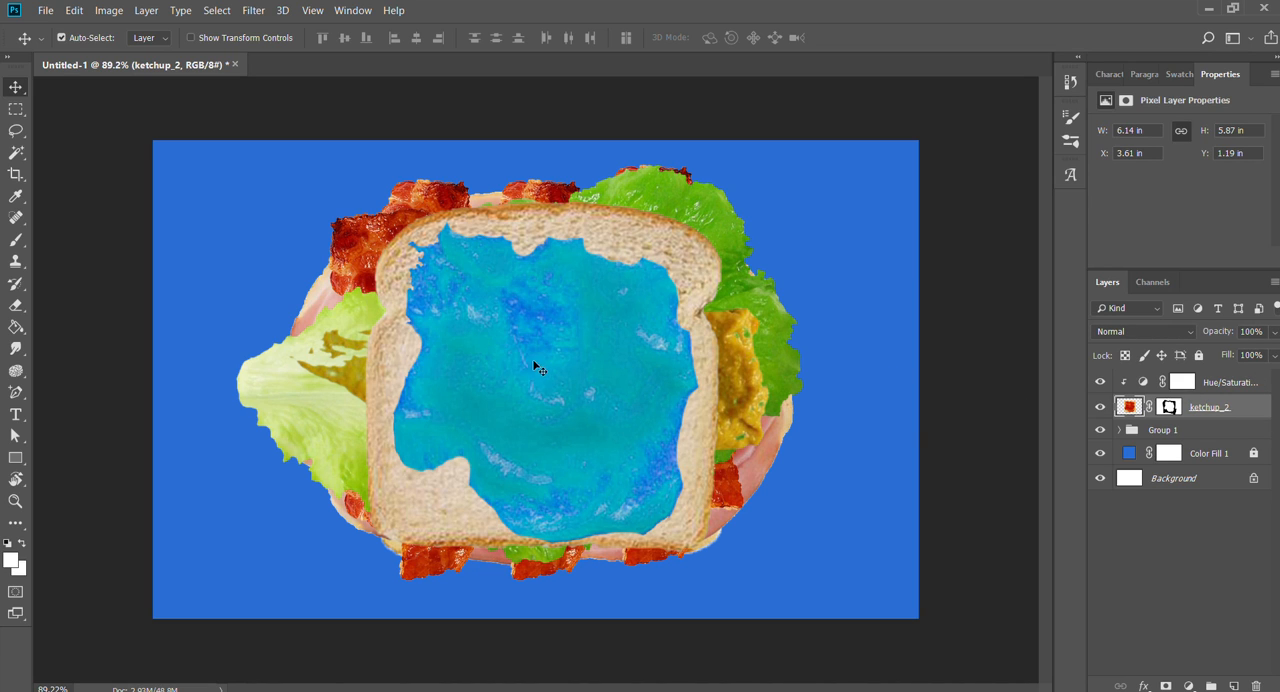
- Set the Hue of the clipped Hue/Saturation adjustment to +105 to colour the ketchup green
{"action": "left_click", "coordinate": [1138, 381]}
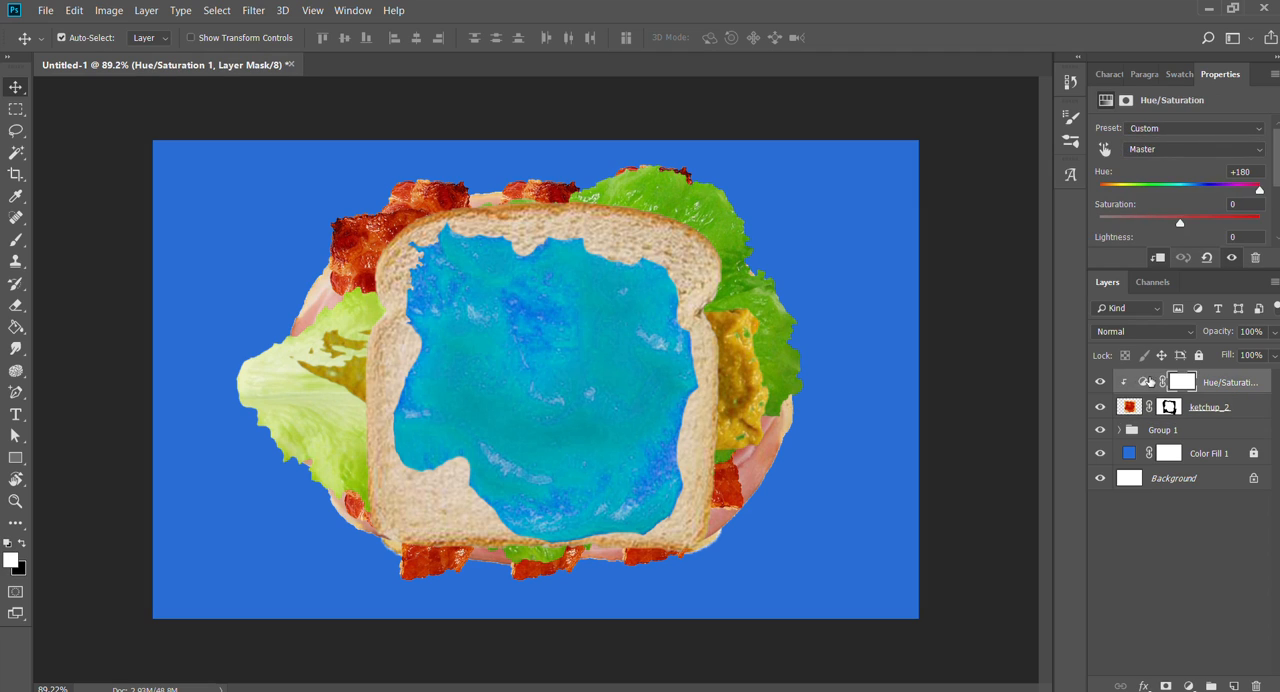
{"action": "left_click", "coordinate": [1185, 380]}
{"action": "left_click", "coordinate": [1144, 381]}
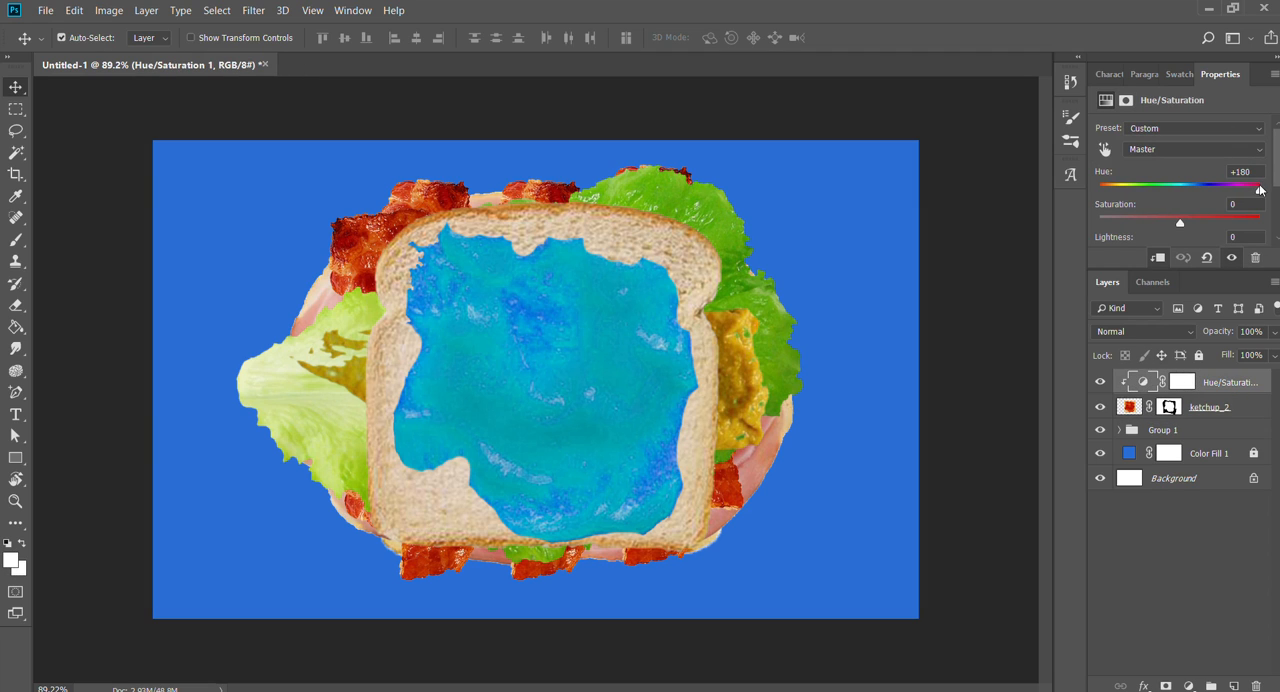
{"action": "left_click_drag", "start_coordinate": [1258, 189], "coordinate": [1231, 168]}
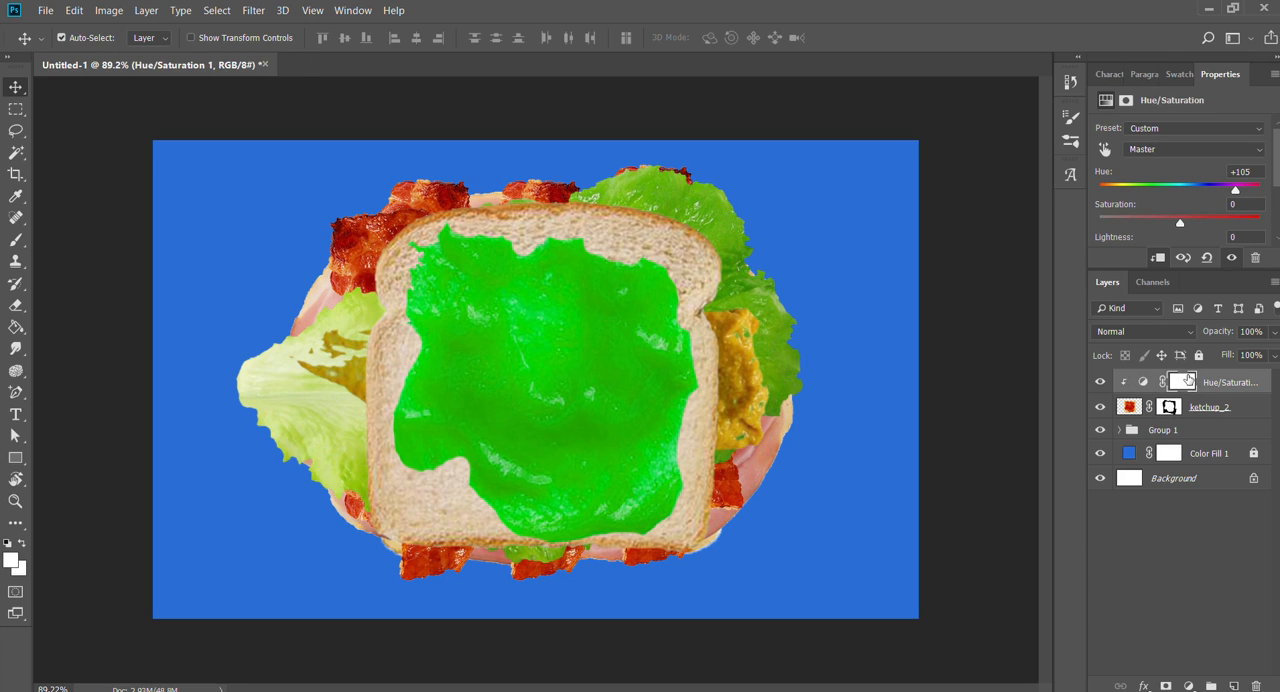
- Try erasing a zigzag over the ketchup's upper left on the Hue/Saturation mask, and undo the stroke
{"action": "left_click", "coordinate": [1187, 380]}
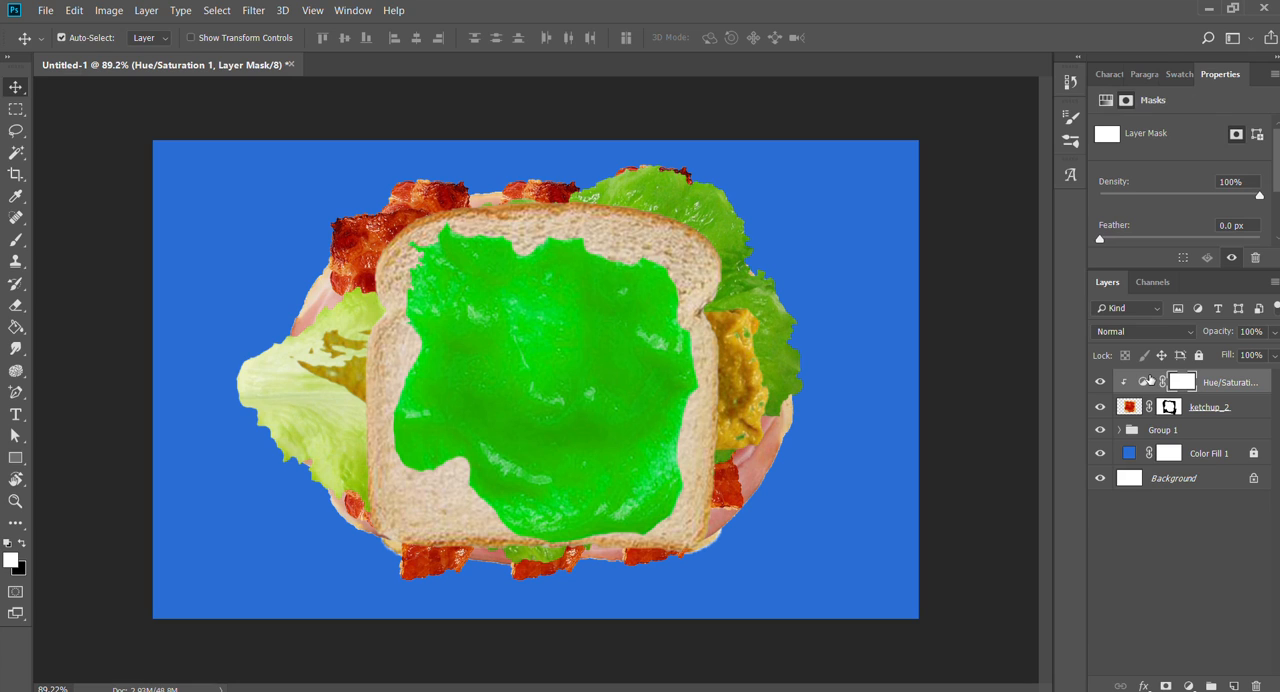
{"action": "key", "text": "b"}
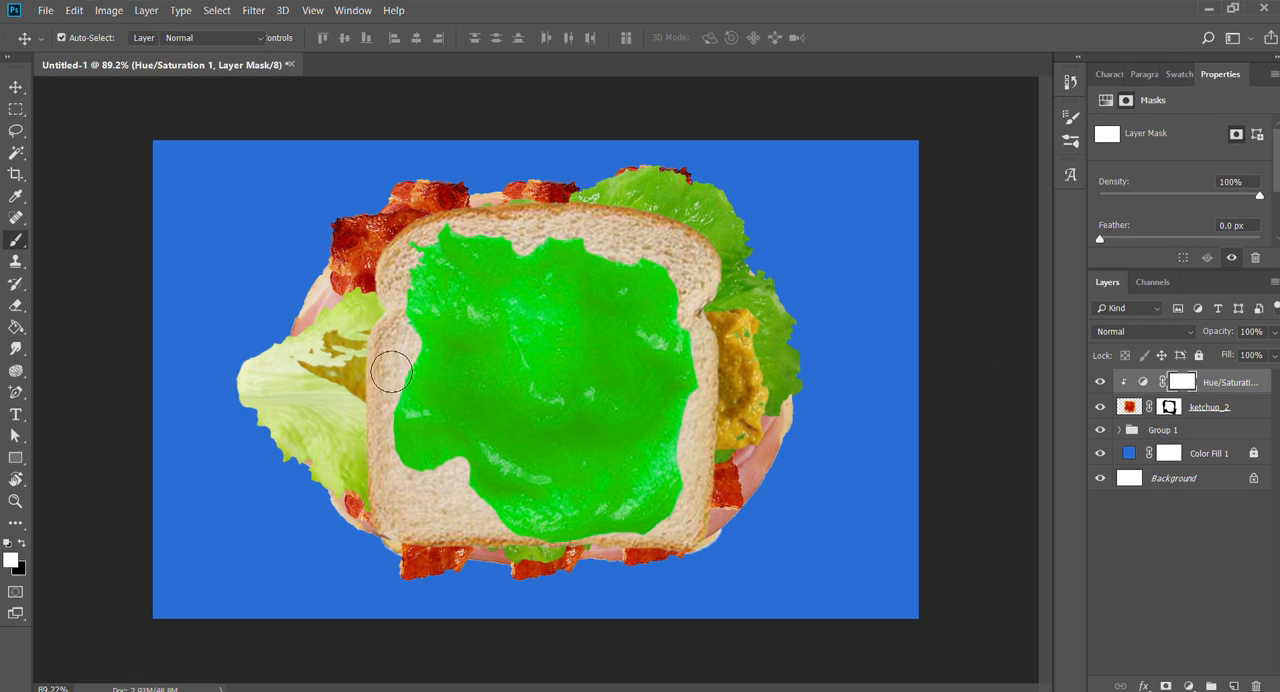
{"action": "key", "text": "e"}
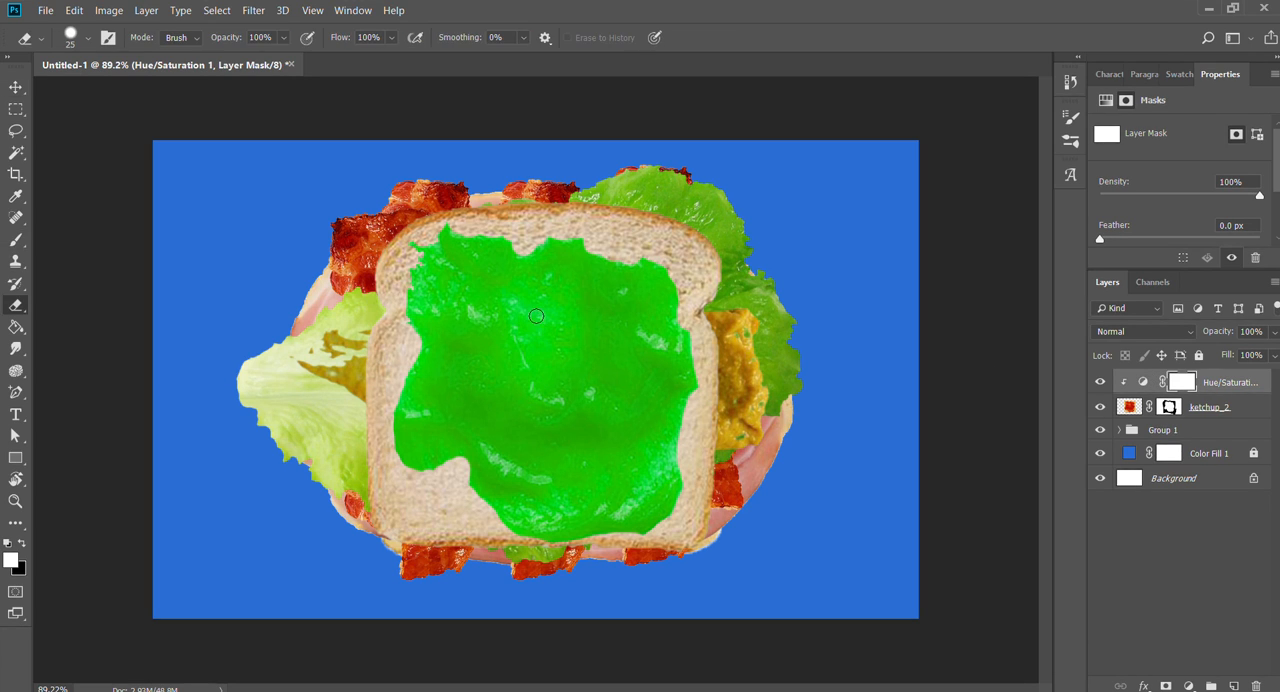
{"action": "mouse_move", "coordinate": [509, 233]}
{"action": "left_mouse_down"}
{"action": "mouse_move", "coordinate": [515, 264]}
{"action": "mouse_move", "coordinate": [330, 307]}
{"action": "mouse_move", "coordinate": [410, 385]}
{"action": "left_mouse_up"}
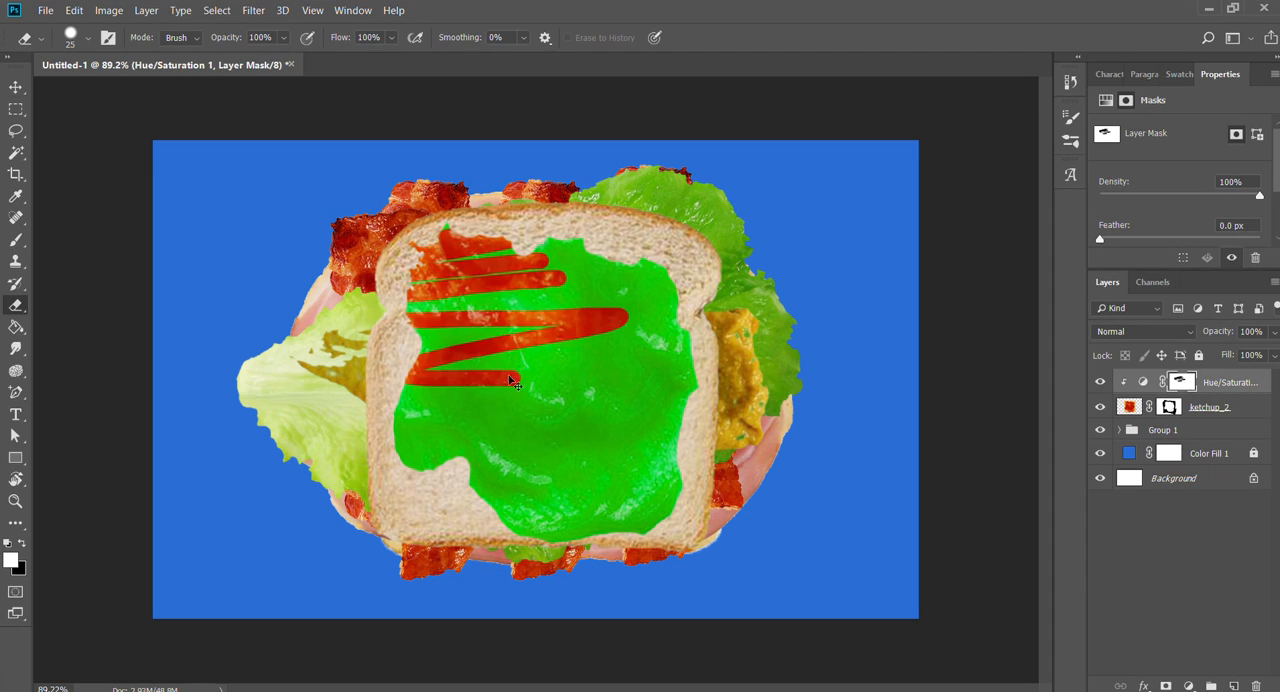
{"action": "key", "text": "ctrl+z"}
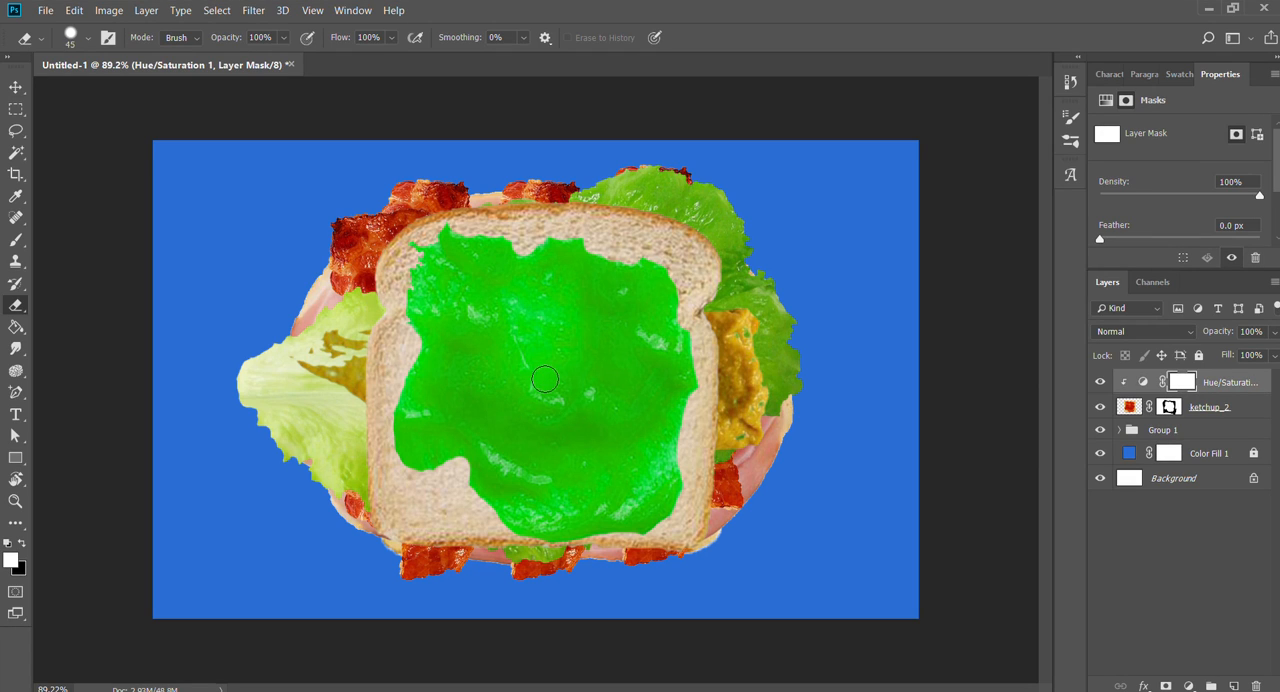
- Dab red dots across the green ketchup by erasing the Hue/Saturation mask with a size 70 eraser
{"action": "key", "text": "bracketright"}
{"action": "key", "text": "bracketright"}
{"action": "key", "text": "bracketright"}
{"action": "key", "text": "bracketright"}
{"action": "left_click", "coordinate": [575, 338]}
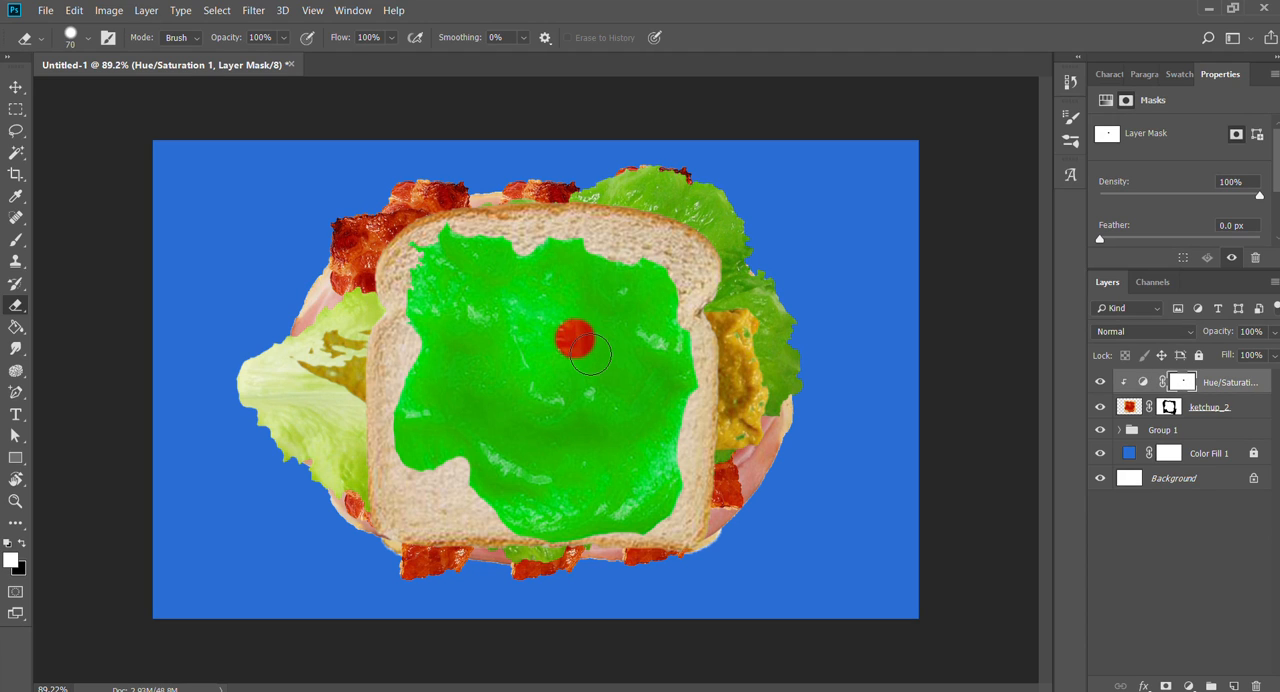
{"action": "left_click", "coordinate": [476, 292]}
{"action": "left_click", "coordinate": [438, 396]}
{"action": "left_click", "coordinate": [526, 405]}
{"action": "left_click", "coordinate": [546, 467]}
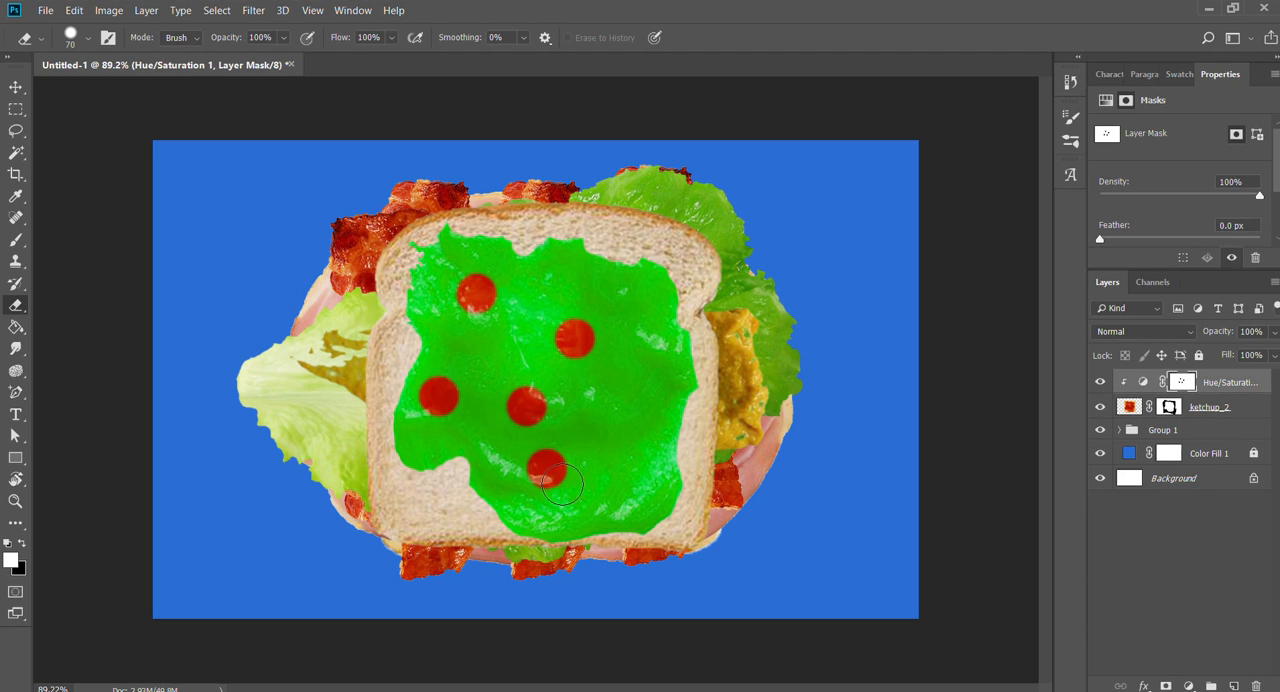
{"action": "left_click", "coordinate": [627, 477]}
{"action": "left_click", "coordinate": [637, 407]}
{"action": "left_click", "coordinate": [647, 328]}
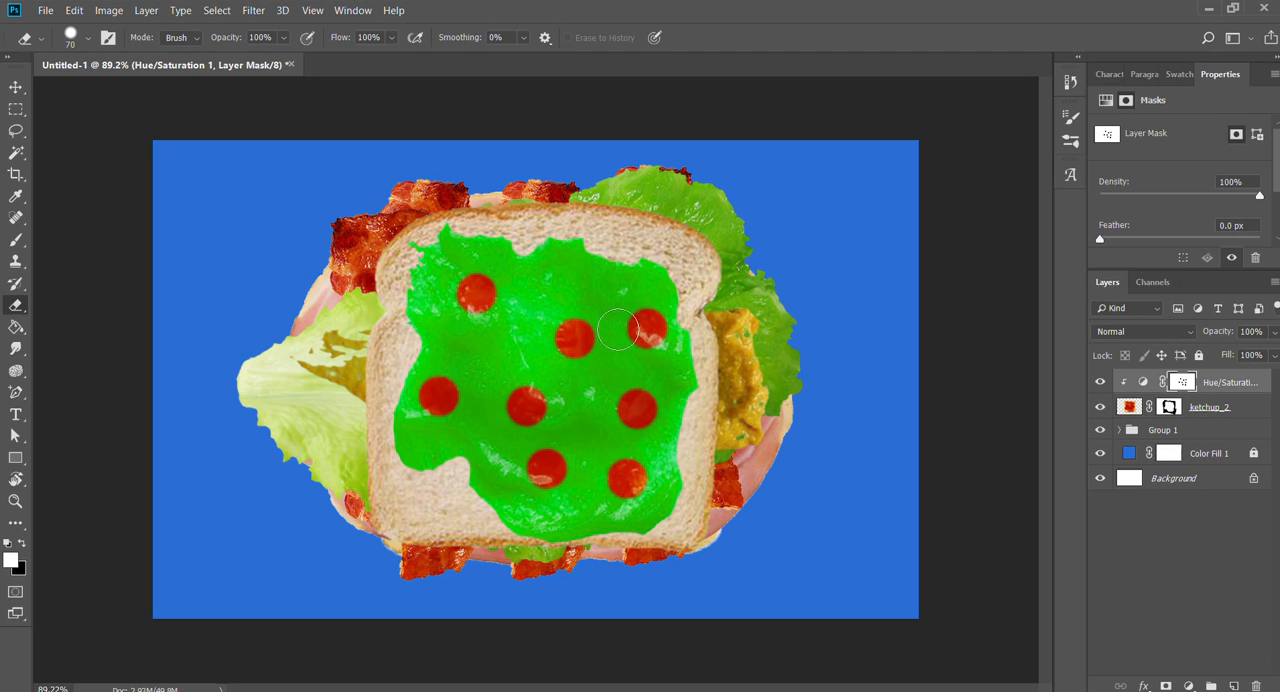
{"action": "mouse_move", "coordinate": [640, 310]}
{"action": "left_mouse_down"}
{"action": "mouse_move", "coordinate": [308, 258]}
{"action": "mouse_move", "coordinate": [814, 400]}
{"action": "mouse_move", "coordinate": [555, 567]}
{"action": "mouse_move", "coordinate": [501, 480]}
{"action": "mouse_move", "coordinate": [590, 343]}
{"action": "left_mouse_up"}
- Paint over the red dots on the Hue/Saturation mask with the Brush tool to restore the solid green
{"action": "key", "text": "b"}
{"action": "mouse_move", "coordinate": [679, 532]}
{"action": "left_mouse_down"}
{"action": "mouse_move", "coordinate": [449, 561]}
{"action": "mouse_move", "coordinate": [680, 450]}
{"action": "mouse_move", "coordinate": [690, 370]}
{"action": "mouse_move", "coordinate": [420, 235]}
{"action": "mouse_move", "coordinate": [450, 280]}
{"action": "left_mouse_up"}
{"action": "mouse_move", "coordinate": [896, 289]}
{"action": "left_mouse_down"}
{"action": "mouse_move", "coordinate": [773, 280]}
{"action": "mouse_move", "coordinate": [301, 402]}
{"action": "mouse_move", "coordinate": [791, 335]}
{"action": "mouse_move", "coordinate": [709, 327]}
{"action": "mouse_move", "coordinate": [625, 475]}
{"action": "mouse_move", "coordinate": [772, 465]}
{"action": "mouse_move", "coordinate": [703, 418]}
{"action": "mouse_move", "coordinate": [697, 460]}
{"action": "left_mouse_up"}
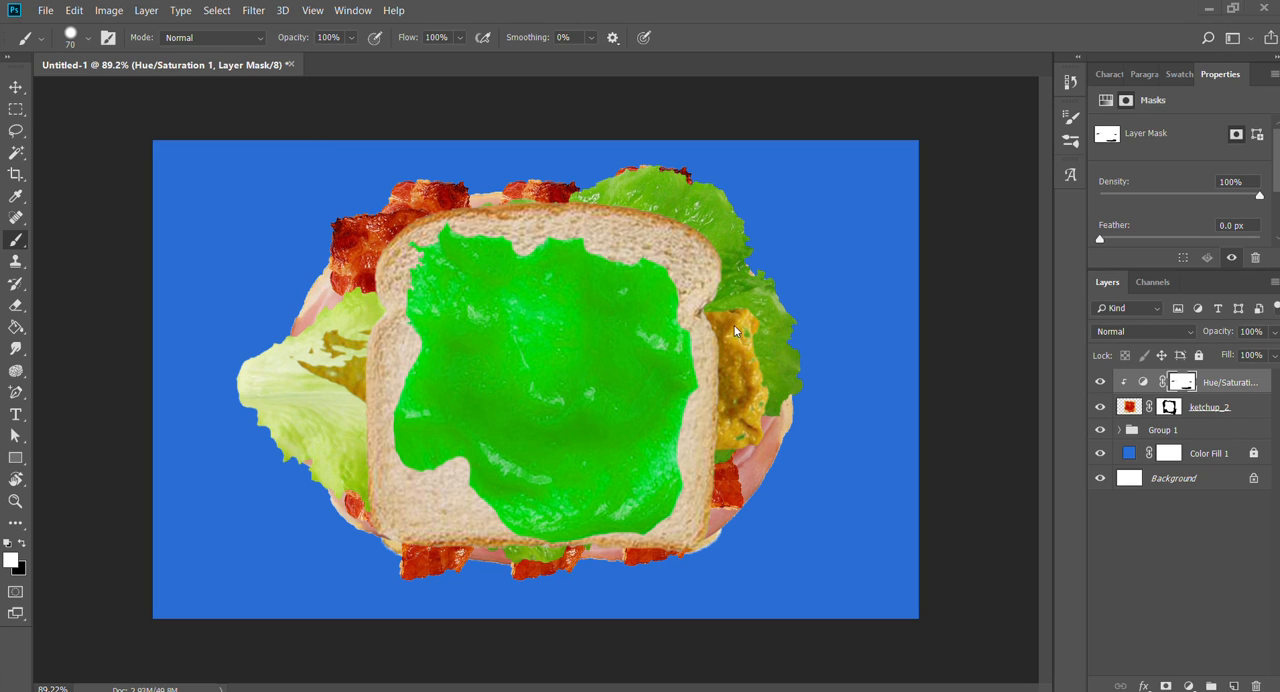
- Place the plate.png image in the document and move its layer between Group 1 and Color Fill 1
{"action": "left_click_drag", "start_coordinate": [516, 330], "coordinate": [211, 247]}
{"action": "key", "text": "b"}
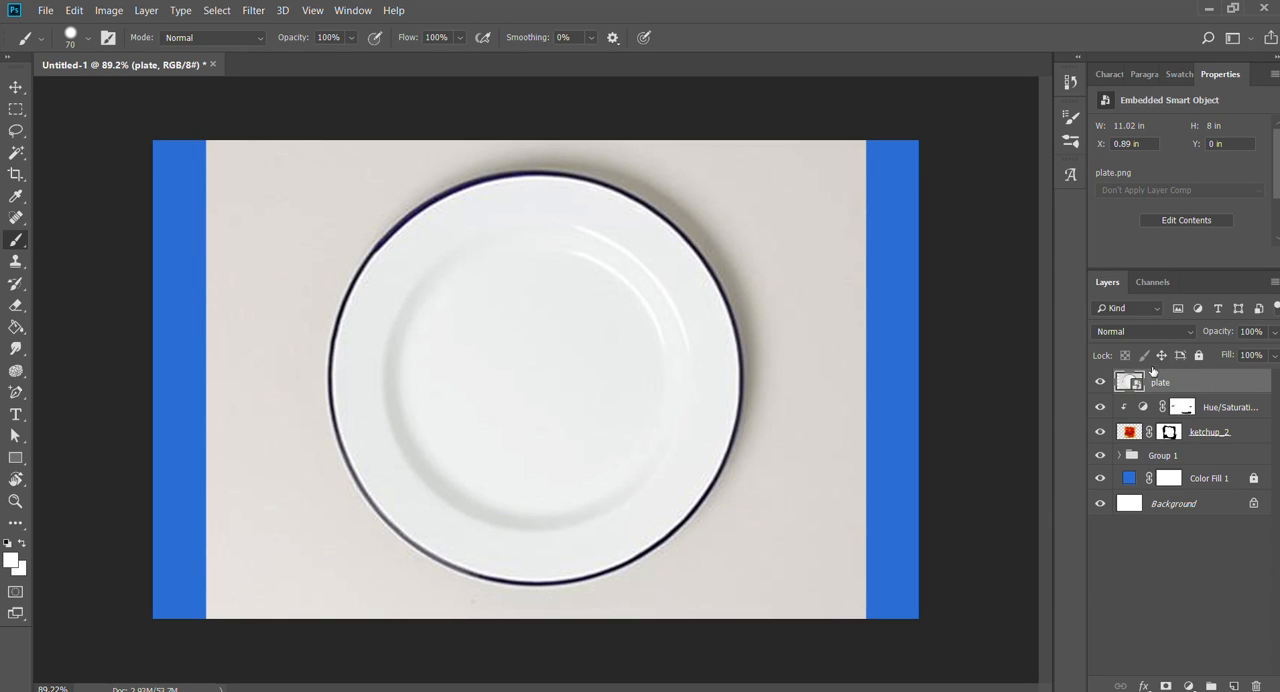
{"action": "left_click_drag", "start_coordinate": [1156, 386], "coordinate": [1229, 466]}
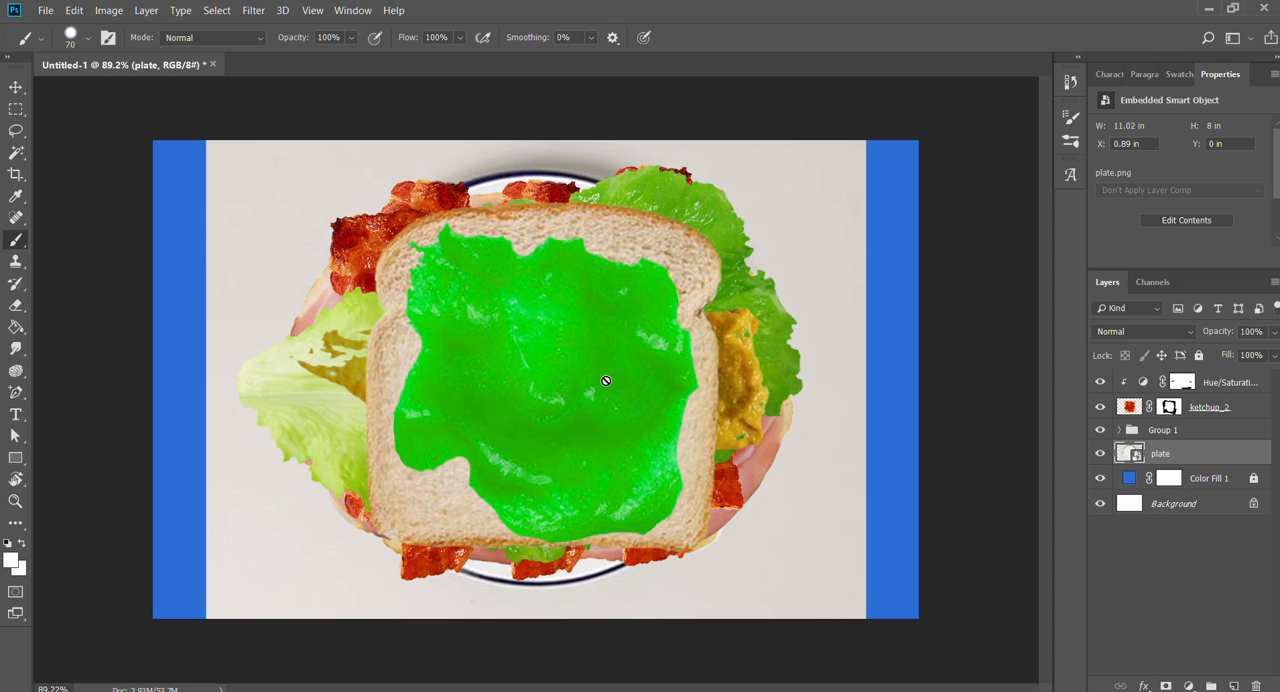
- Scale the plate layer up from its centre to about 87% so its background fills the canvas
{"action": "key", "text": "v"}
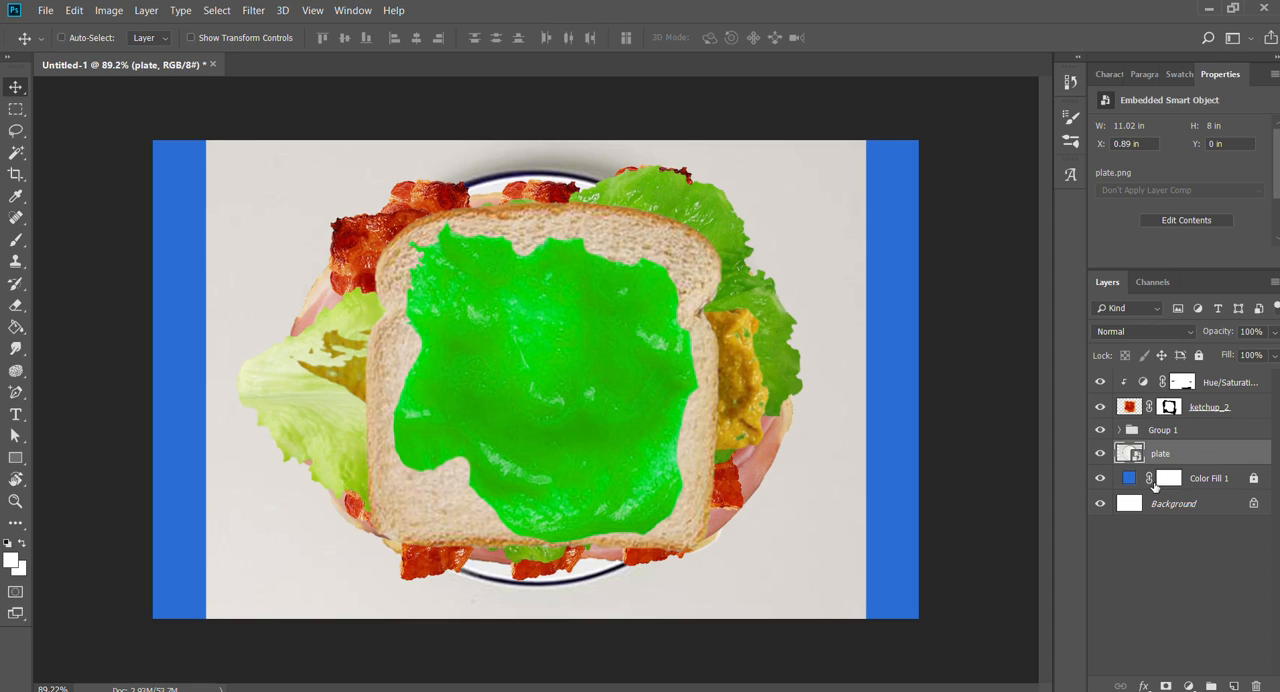
{"action": "key", "text": "ctrl+t"}
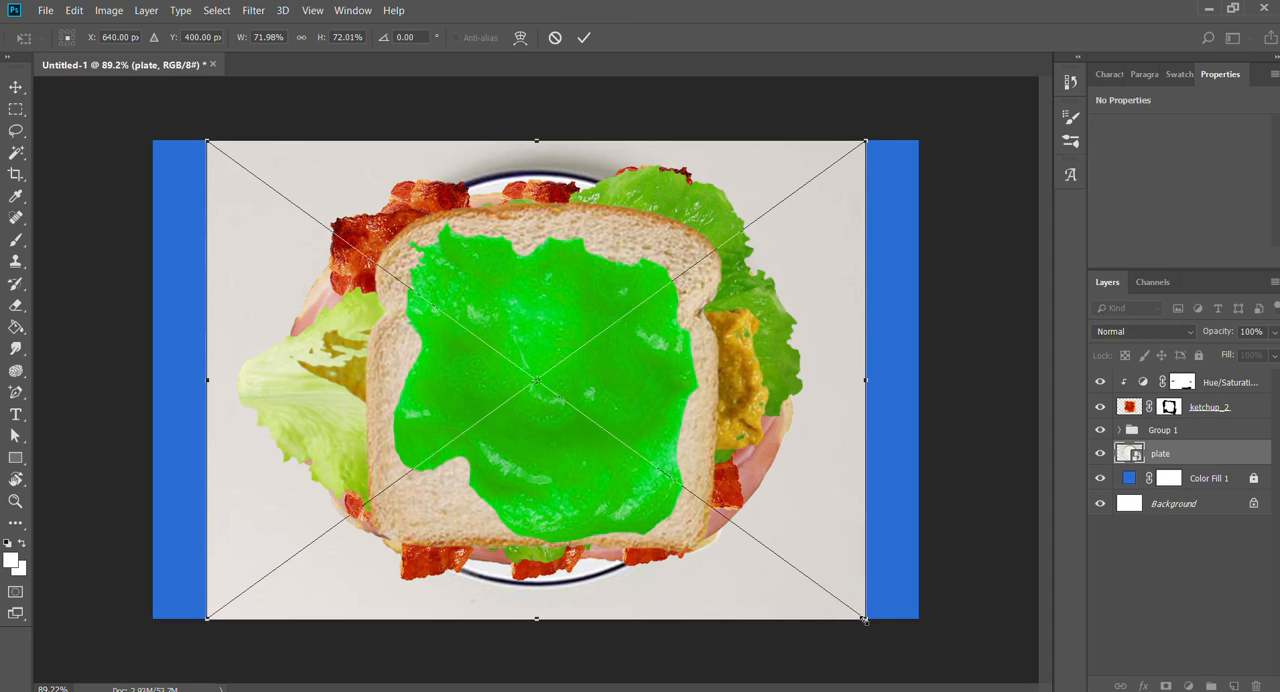
{"action": "left_click_drag", "start_coordinate": [865, 620], "coordinate": [1012, 676]}
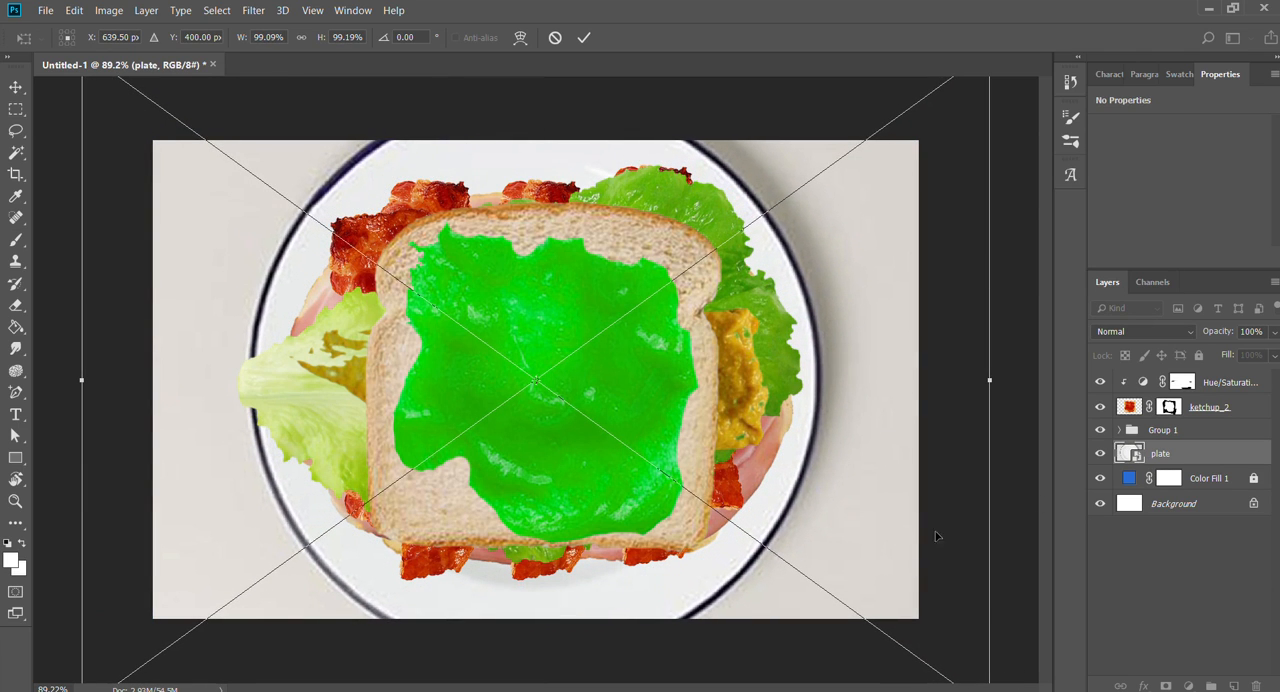
{"action": "key", "text": "ctrl+z"}
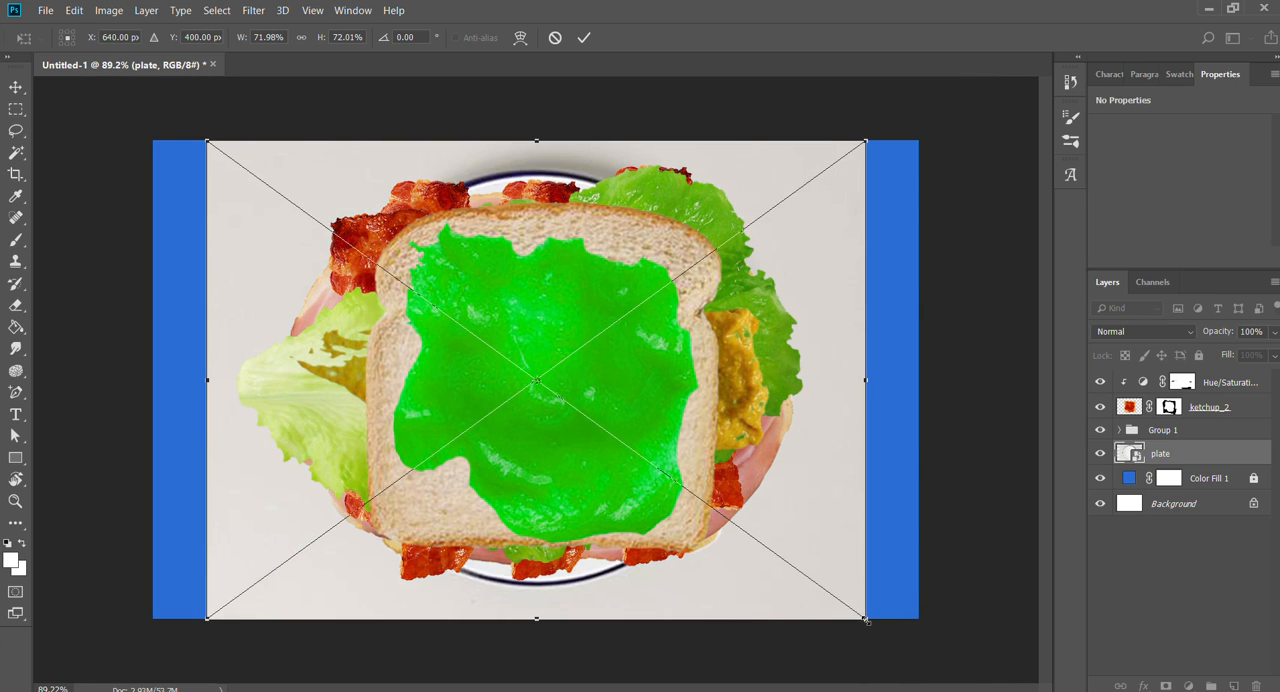
{"action": "left_click_drag", "start_coordinate": [866, 620], "coordinate": [953, 643]}
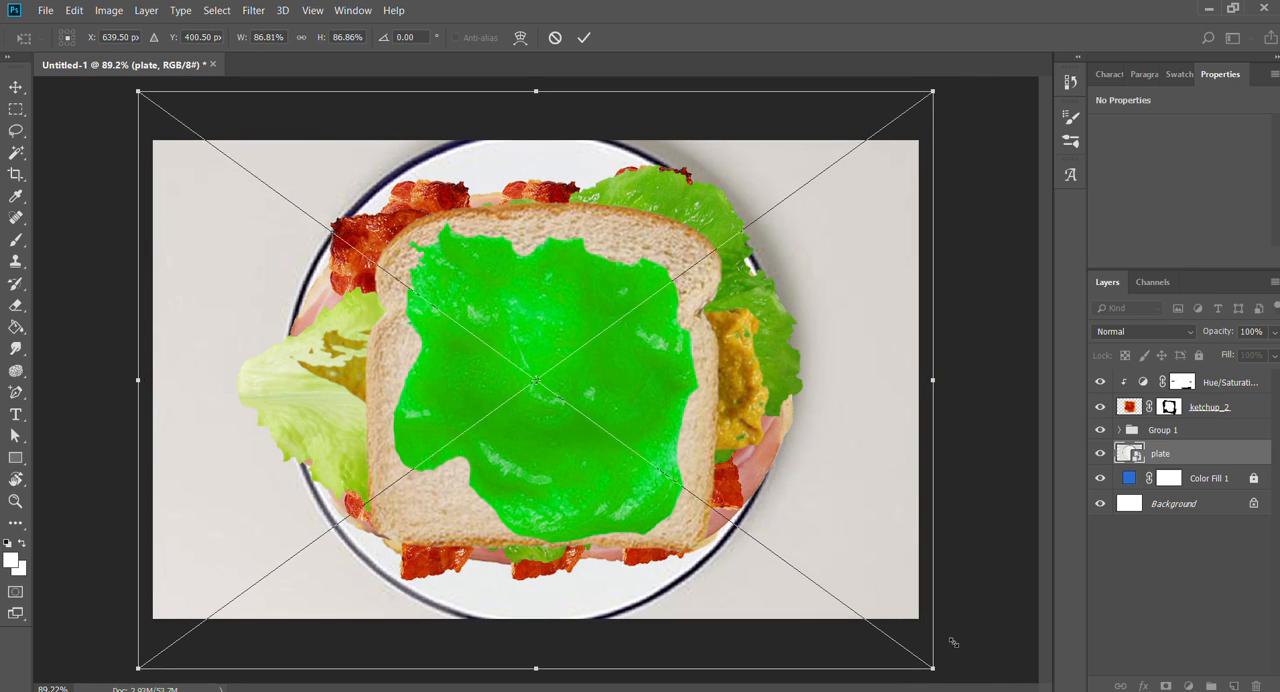
{"action": "key", "text": "Return"}
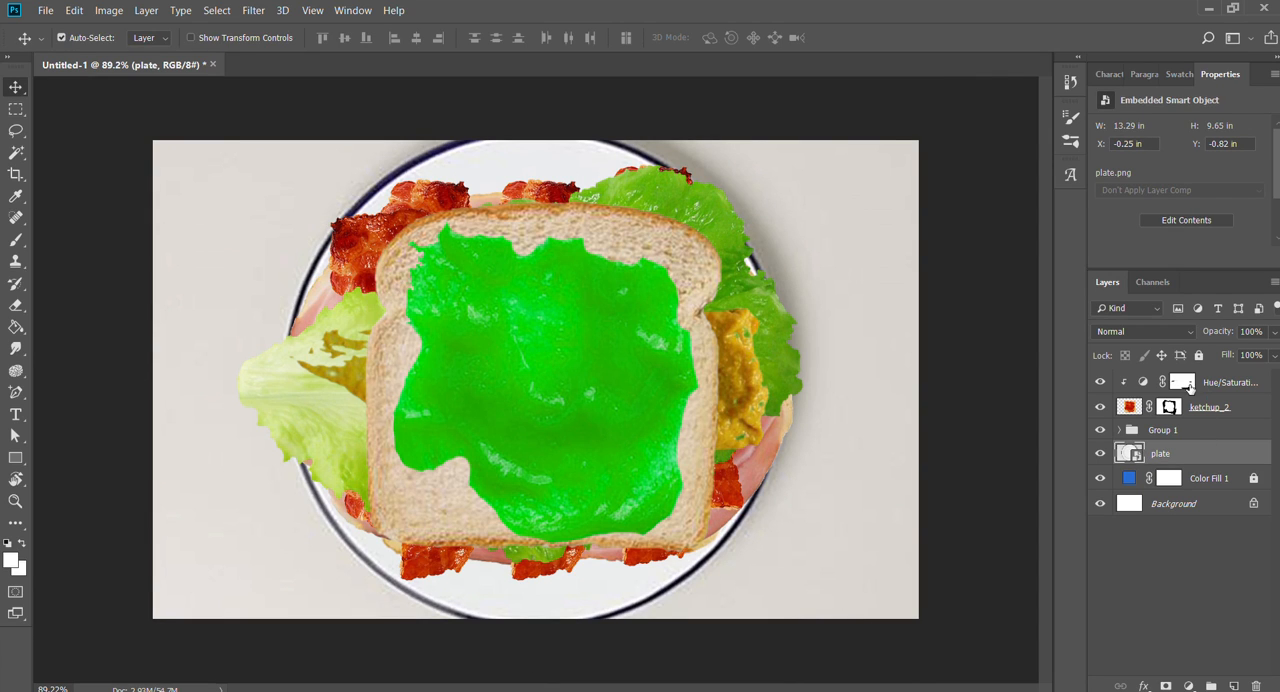
- Move the Hue/Saturation adjustment and the ketchup_2 layer together into Group 1, and collapse the group
{"action": "left_click", "coordinate": [1185, 385]}
{"action": "left_click", "coordinate": [1132, 406]}
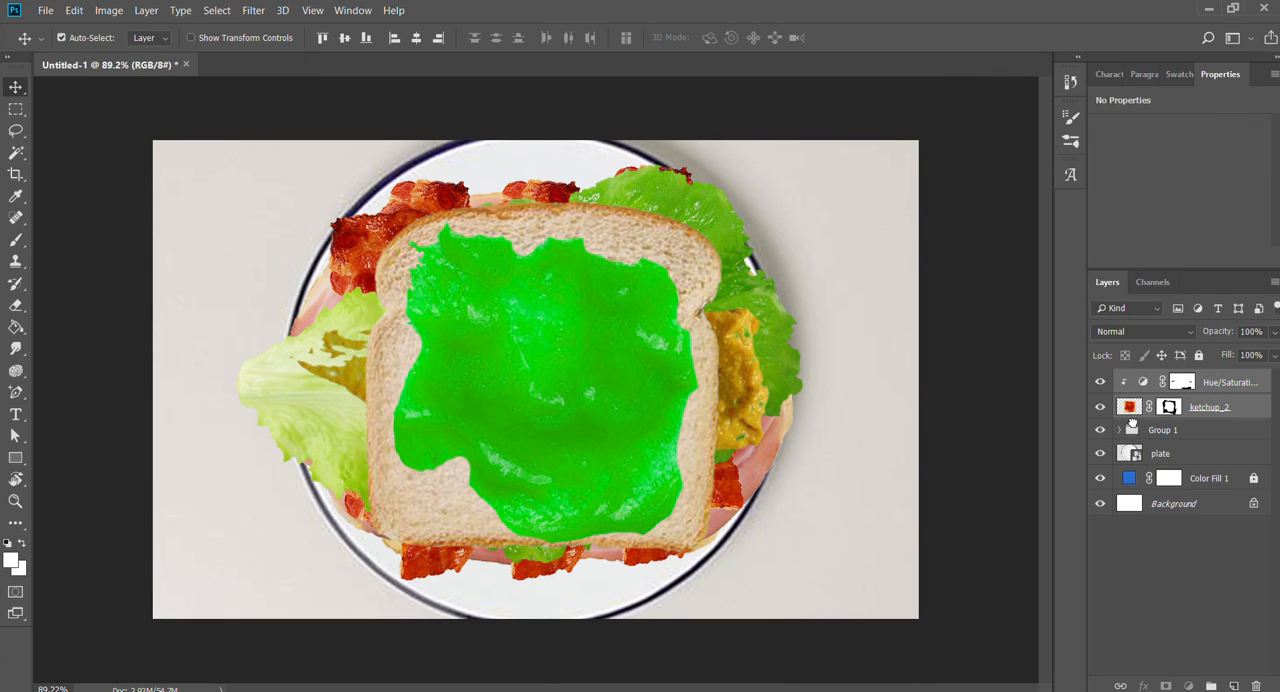
{"action": "left_click_drag", "start_coordinate": [1133, 422], "coordinate": [1137, 432]}
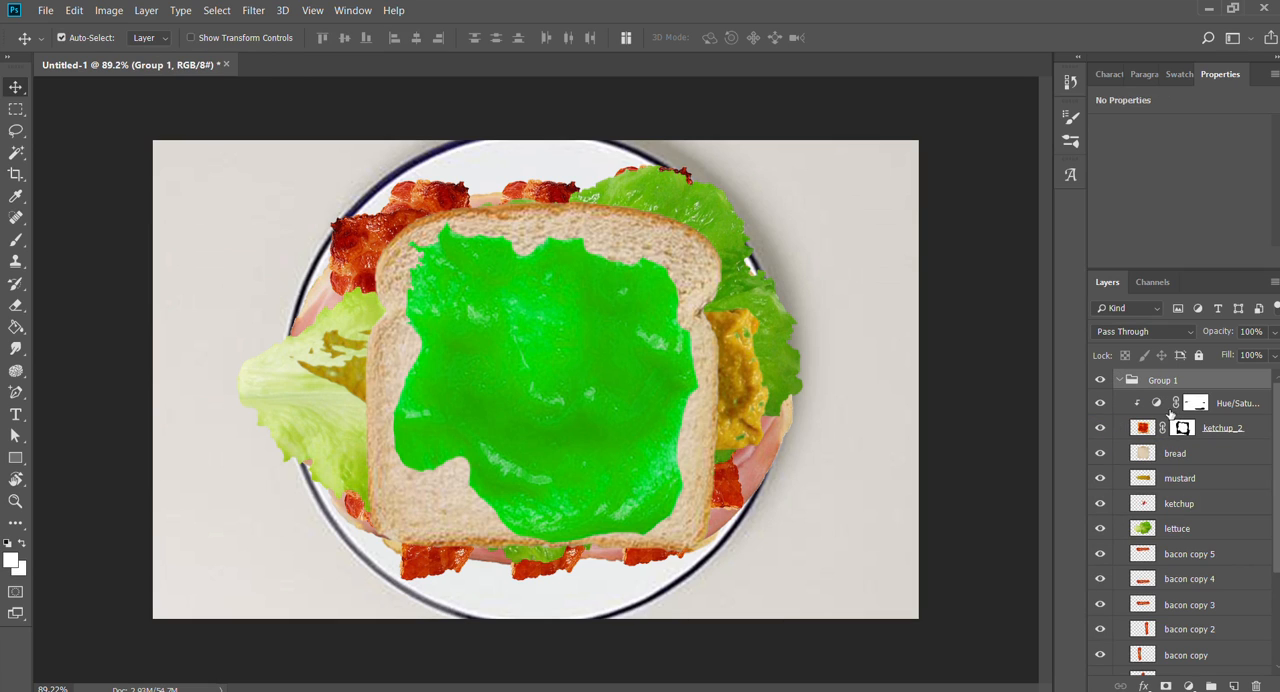
{"action": "left_click", "coordinate": [1120, 381]}
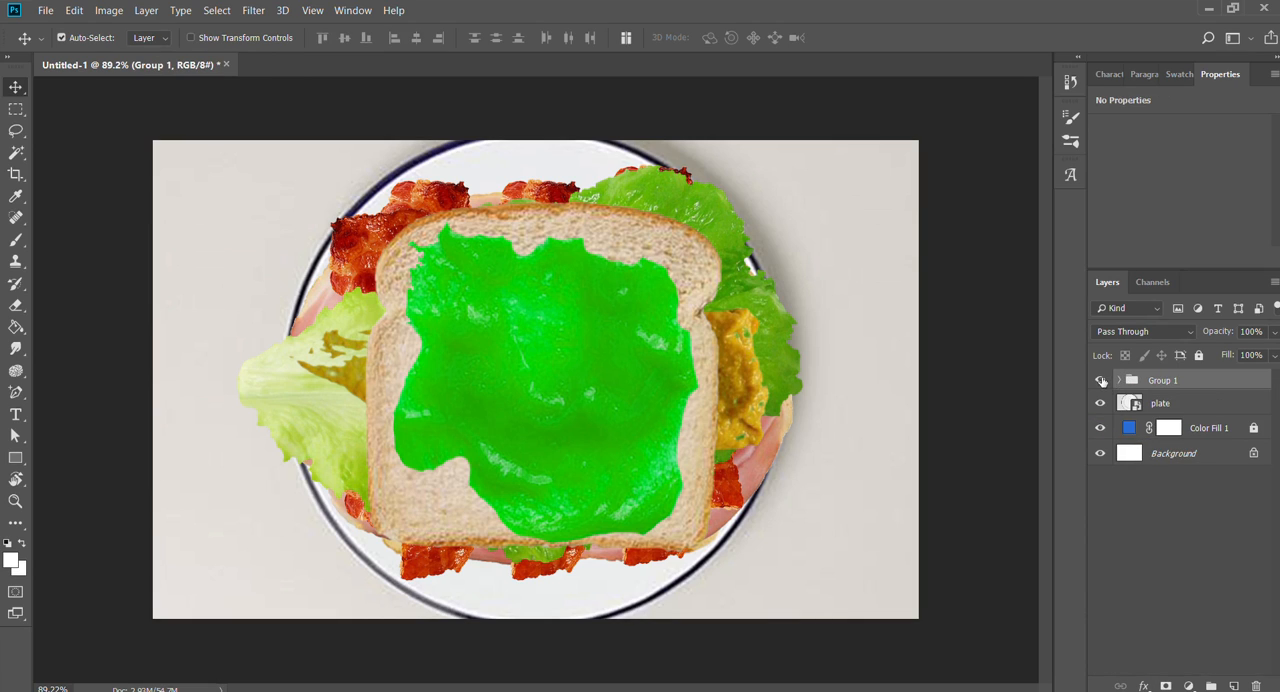
- Toggle Group 1's visibility off and on to check the whole sandwich, and deselect all layers
{"action": "left_click", "coordinate": [1100, 380]}
{"action": "left_click", "coordinate": [1100, 380]}
{"action": "left_click", "coordinate": [945, 104]}
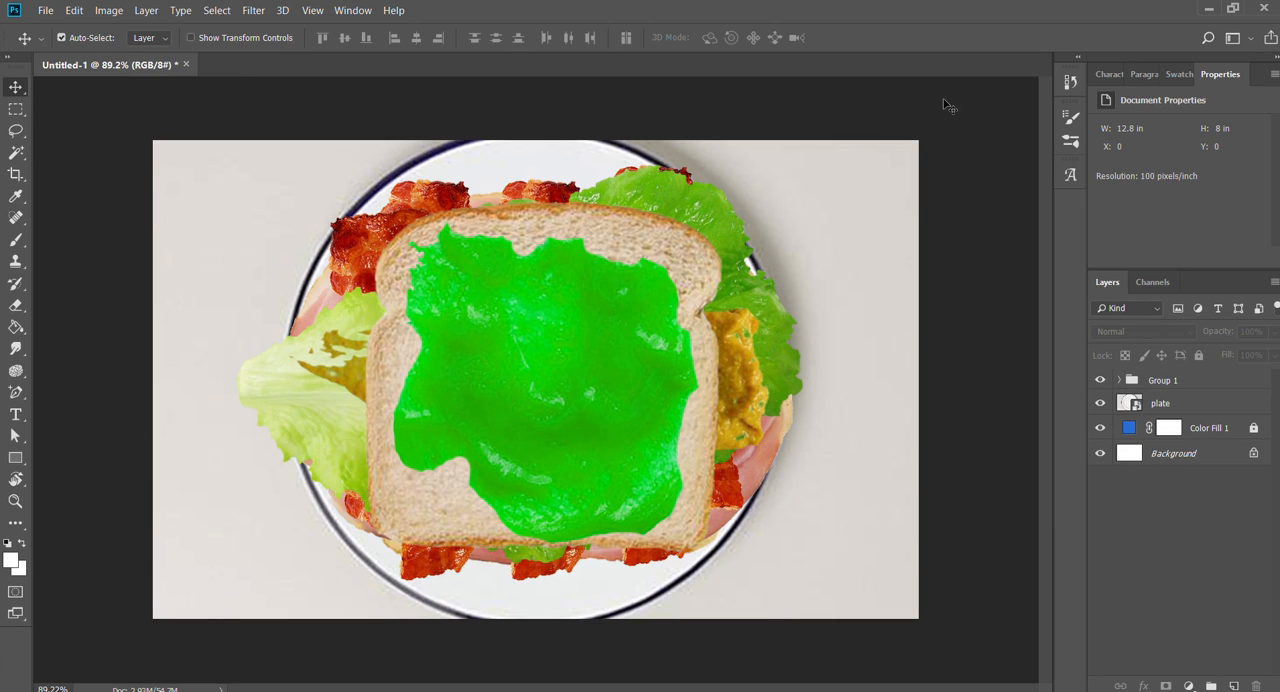